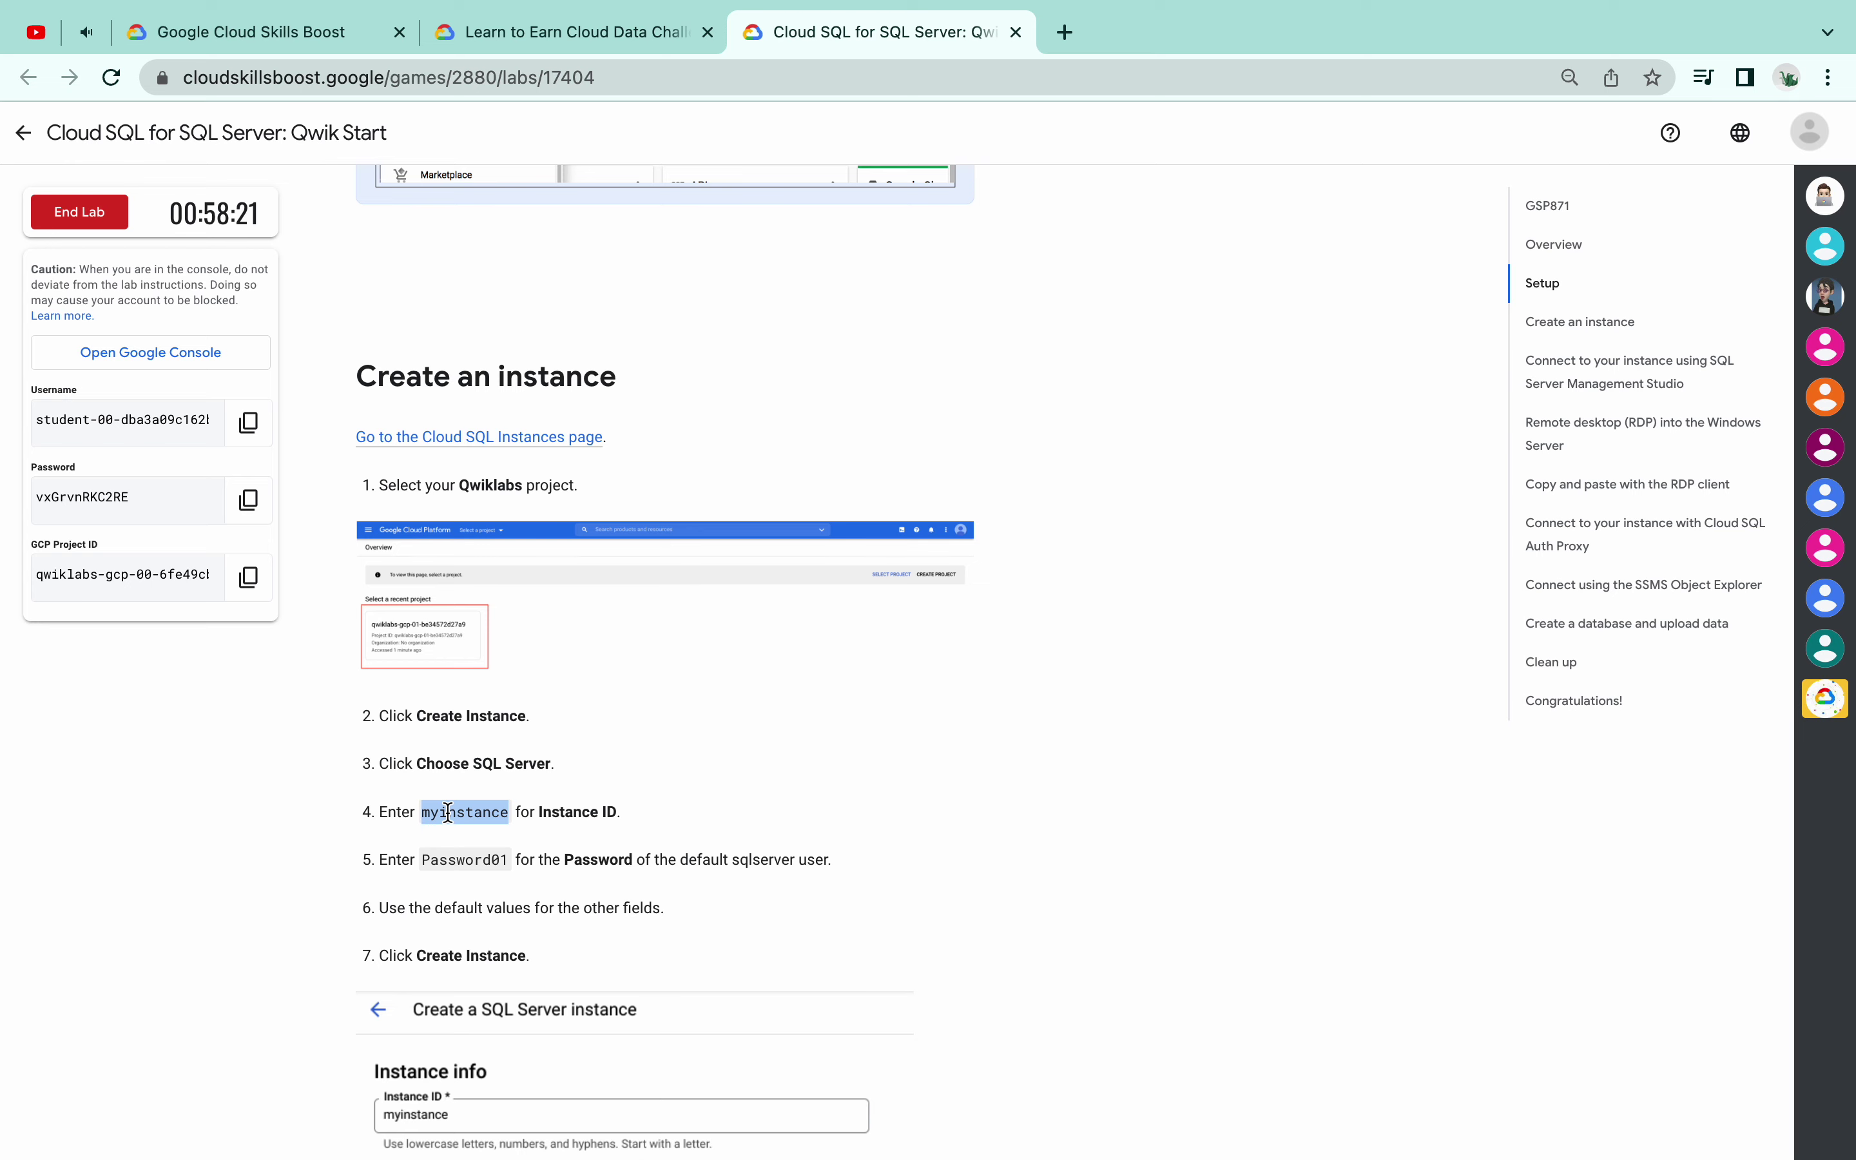
# Switch to the Google Cloud console, start a new Cloud SQL instance with the SQL Server engine and set its ID to myinstance
pyautogui.hotkey('ctrl', 'Right')
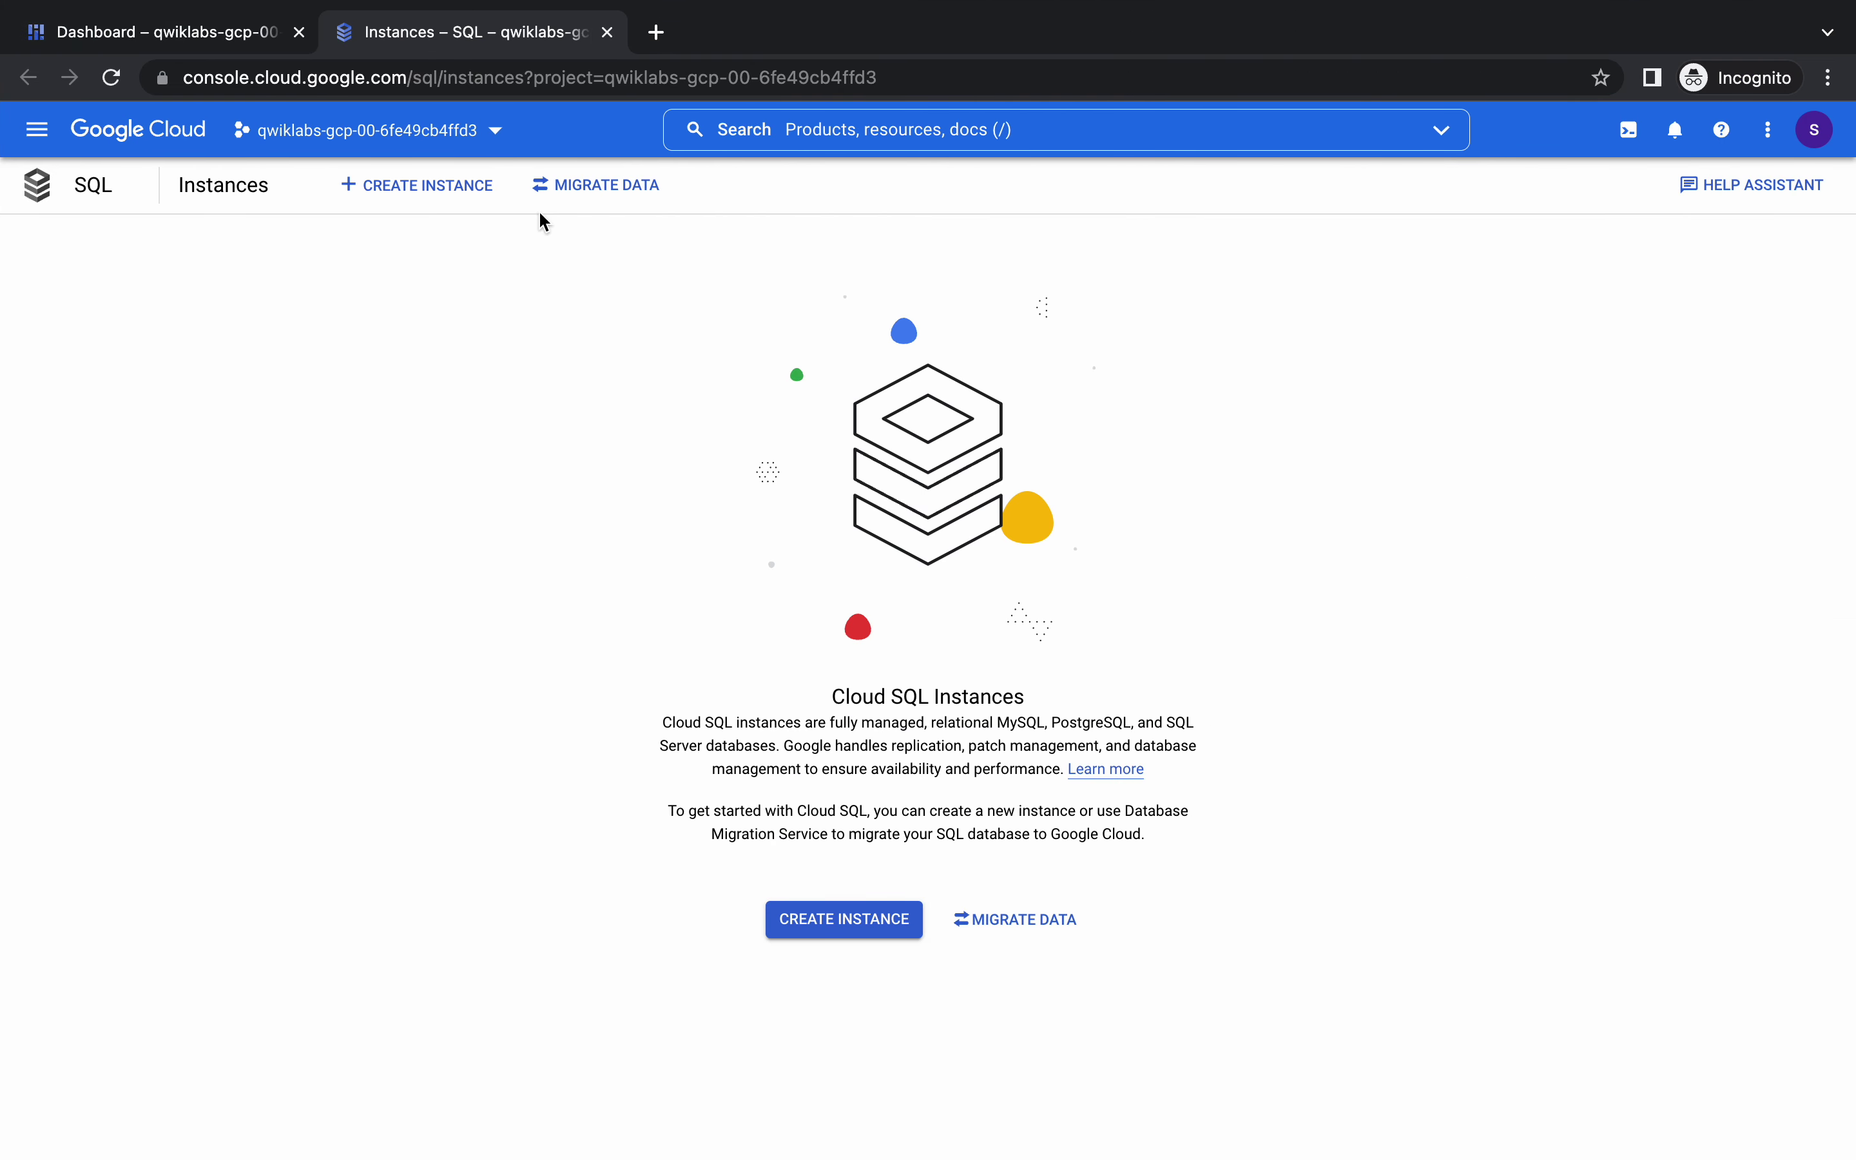
pyautogui.click(452, 184)
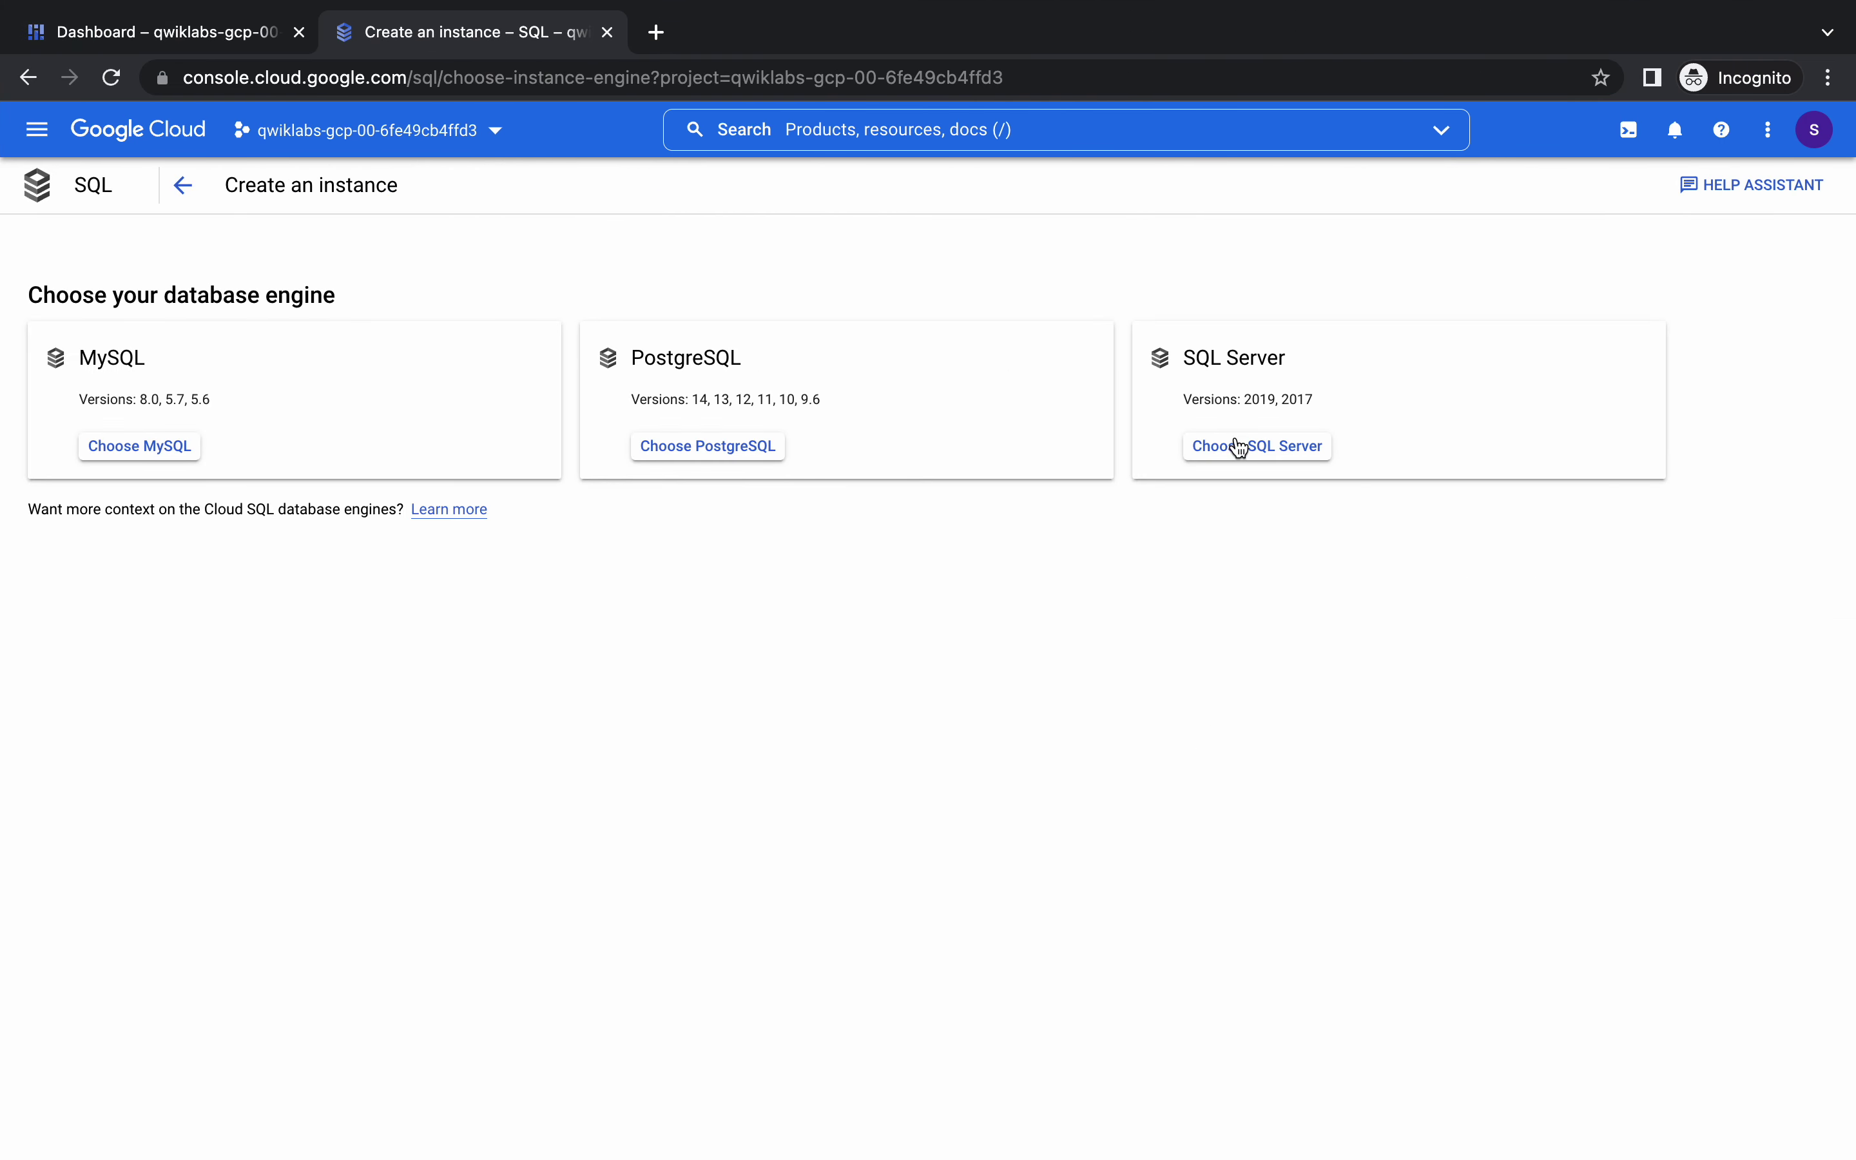
pyautogui.click(1238, 447)
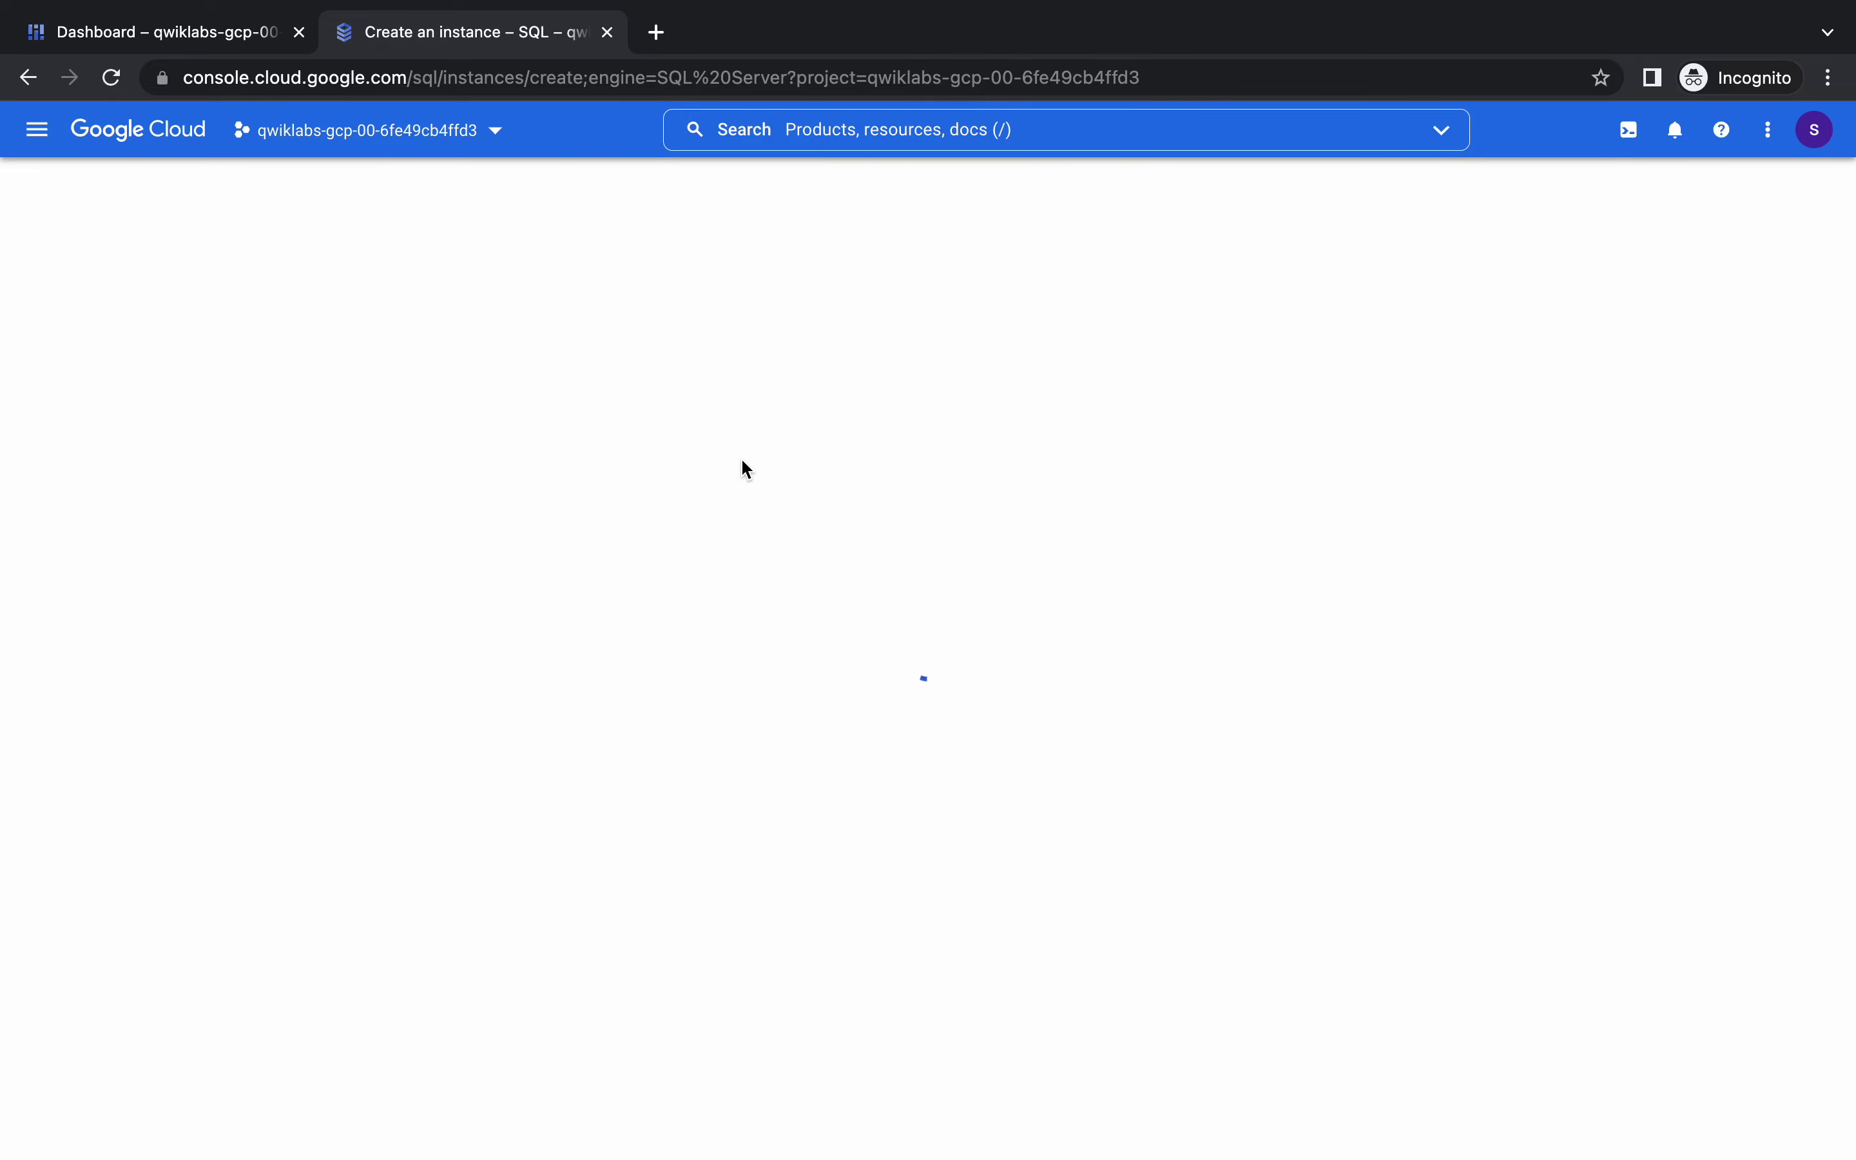
pyautogui.click(468, 303)
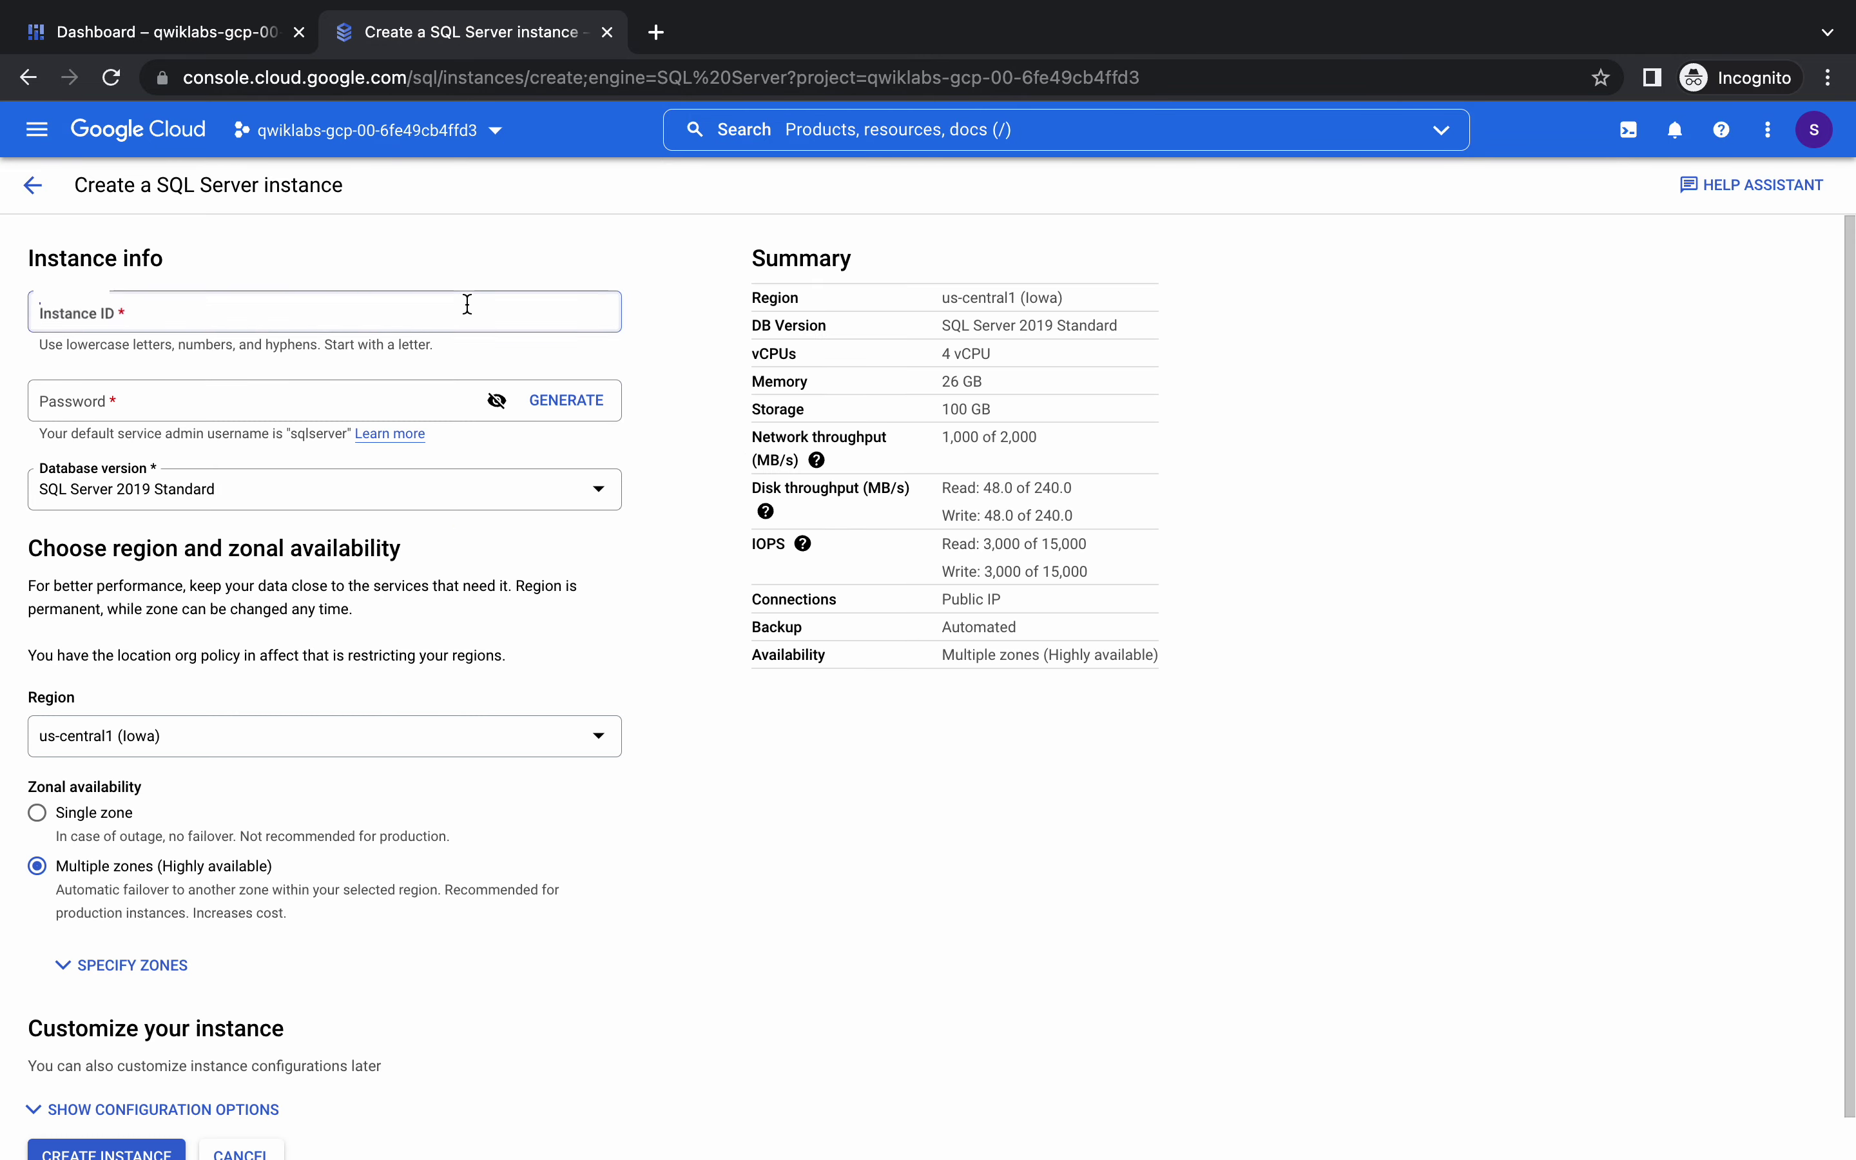
pyautogui.write('myinstance')
# Copy the sqlserver user's password from the lab instructions and enter it in the instance's password field
pyautogui.hotkey('ctrl', 'Left')
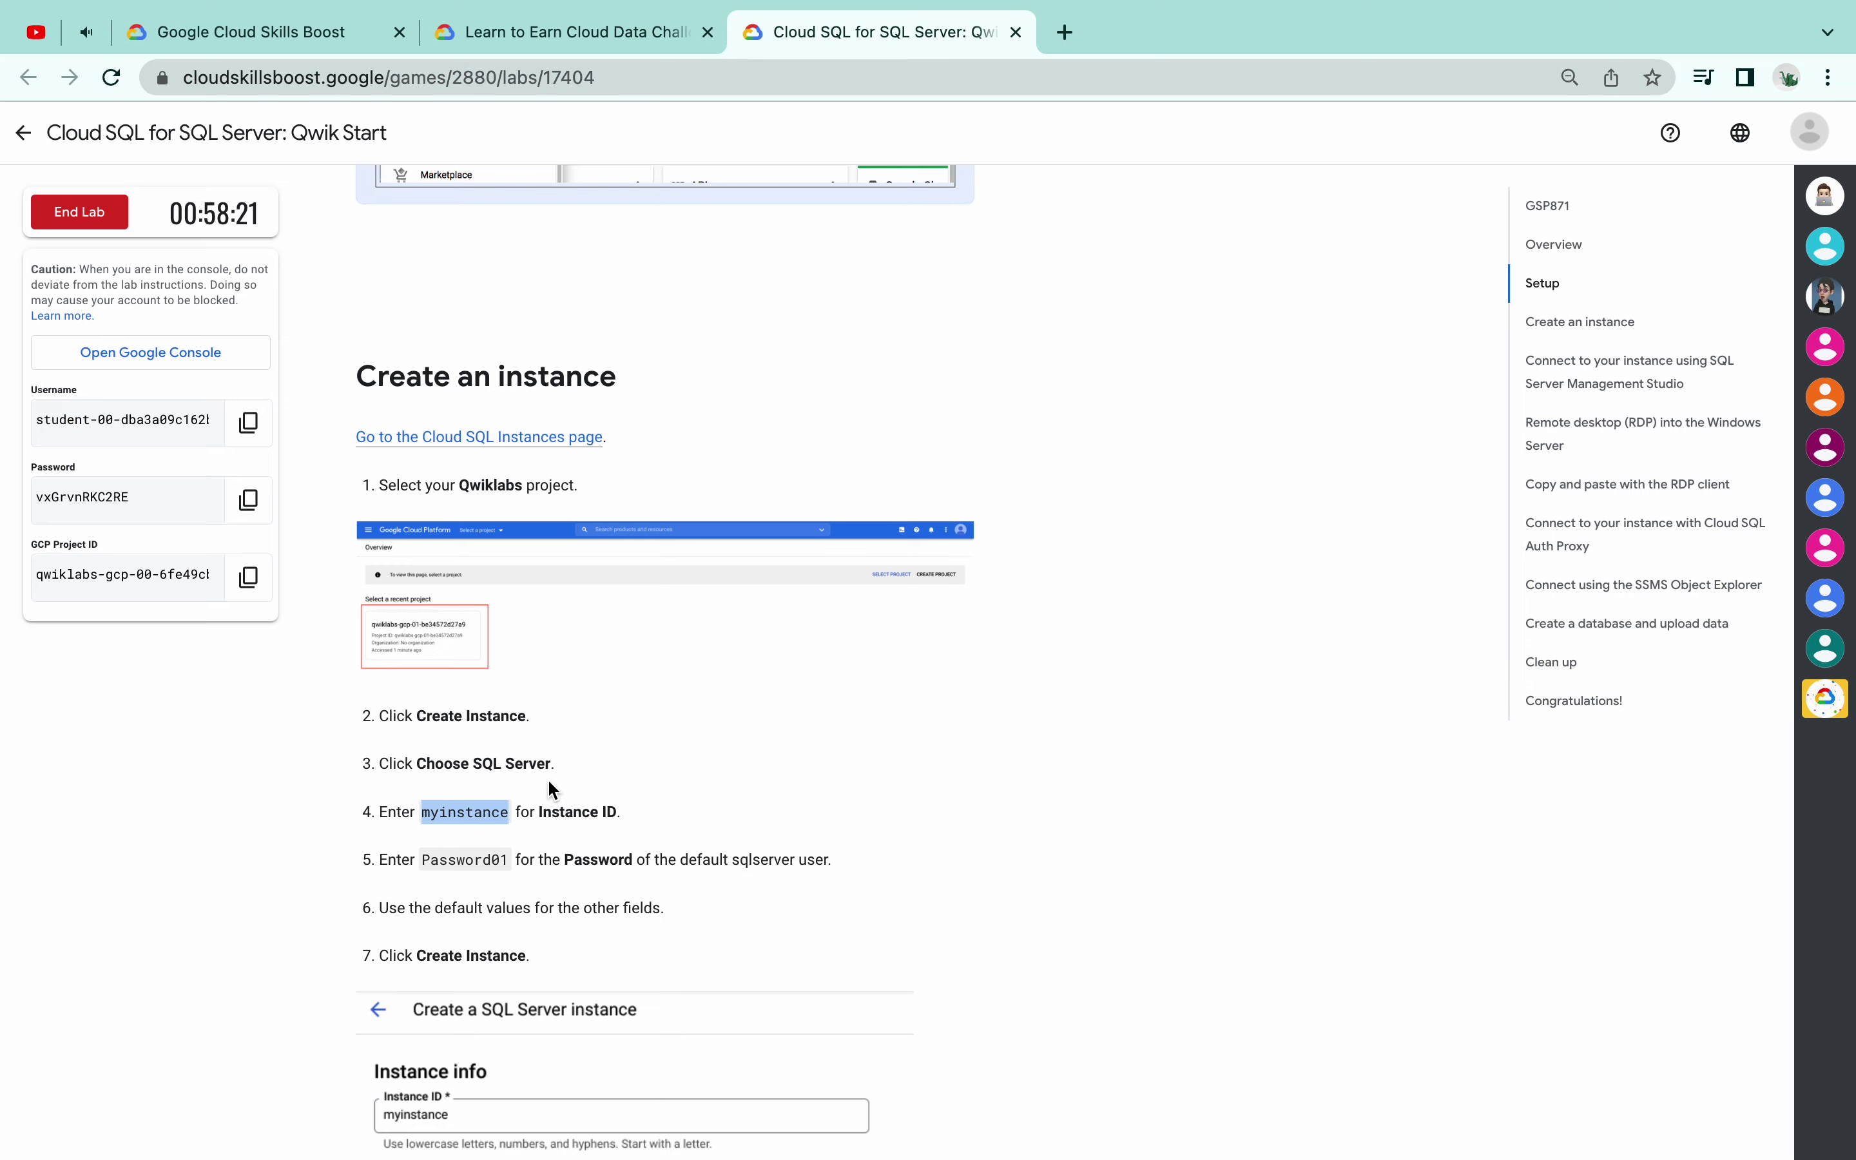
pyautogui.scroll(-1, 549, 784)
pyautogui.doubleClick(468, 798)
pyautogui.hotkey('ctrl', 'Right')
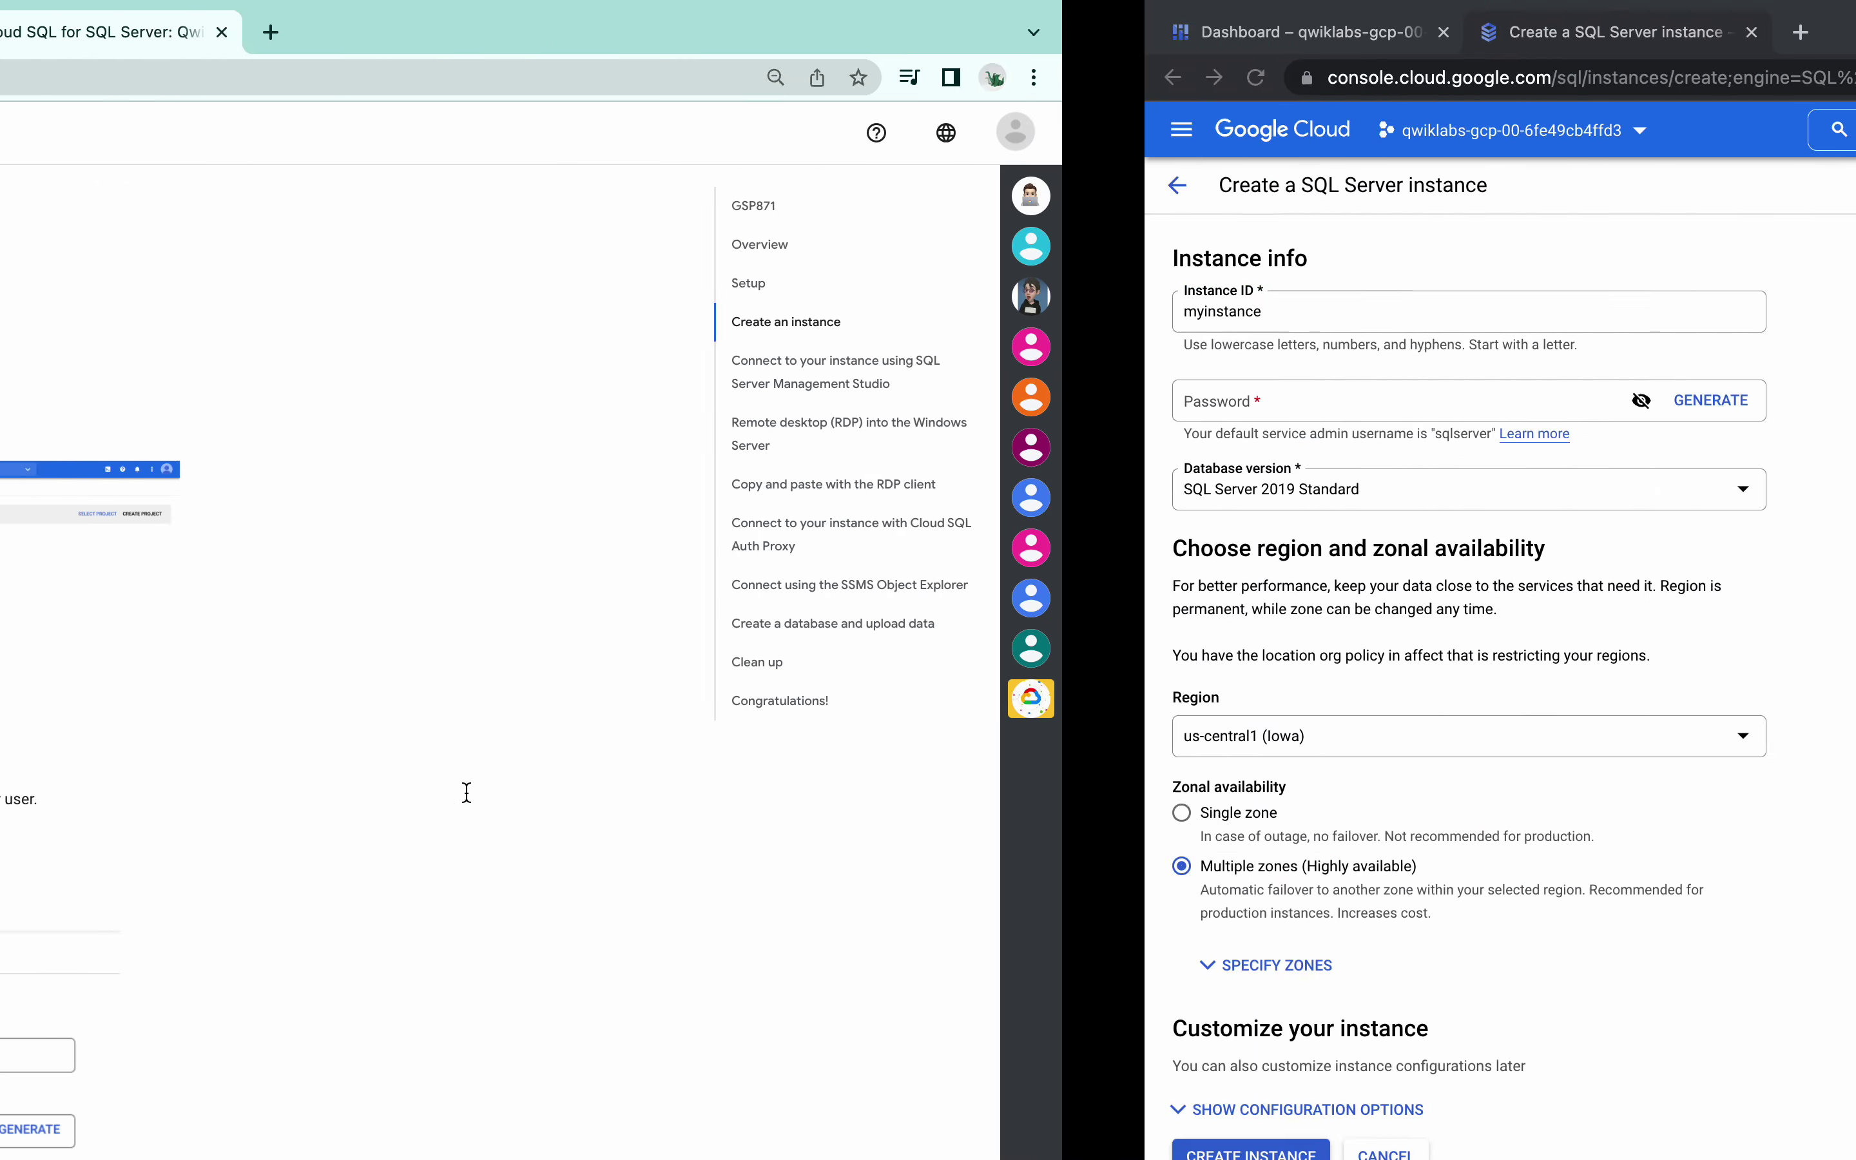
pyautogui.click(553, 402)
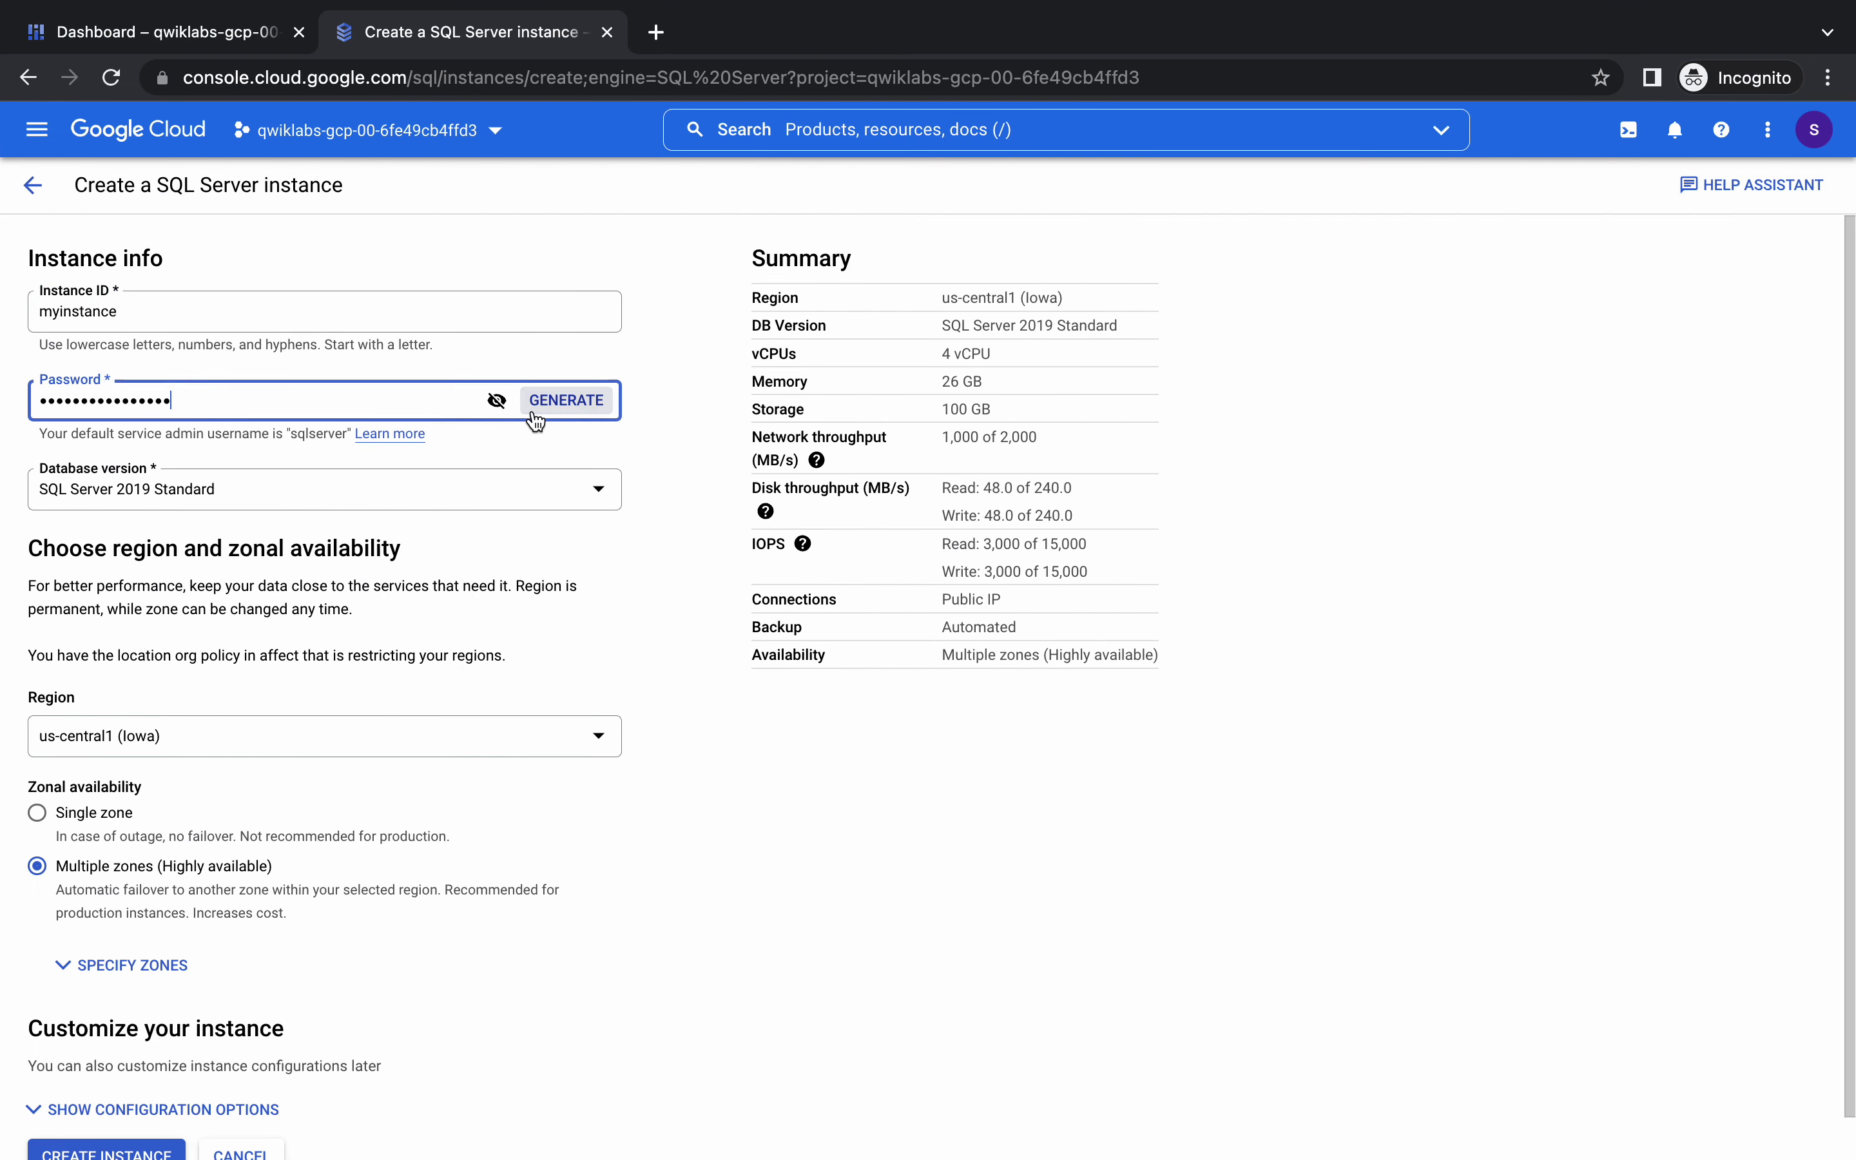
pyautogui.click(495, 400)
pyautogui.click(408, 393)
pyautogui.hotkey('ctrl', 'a')
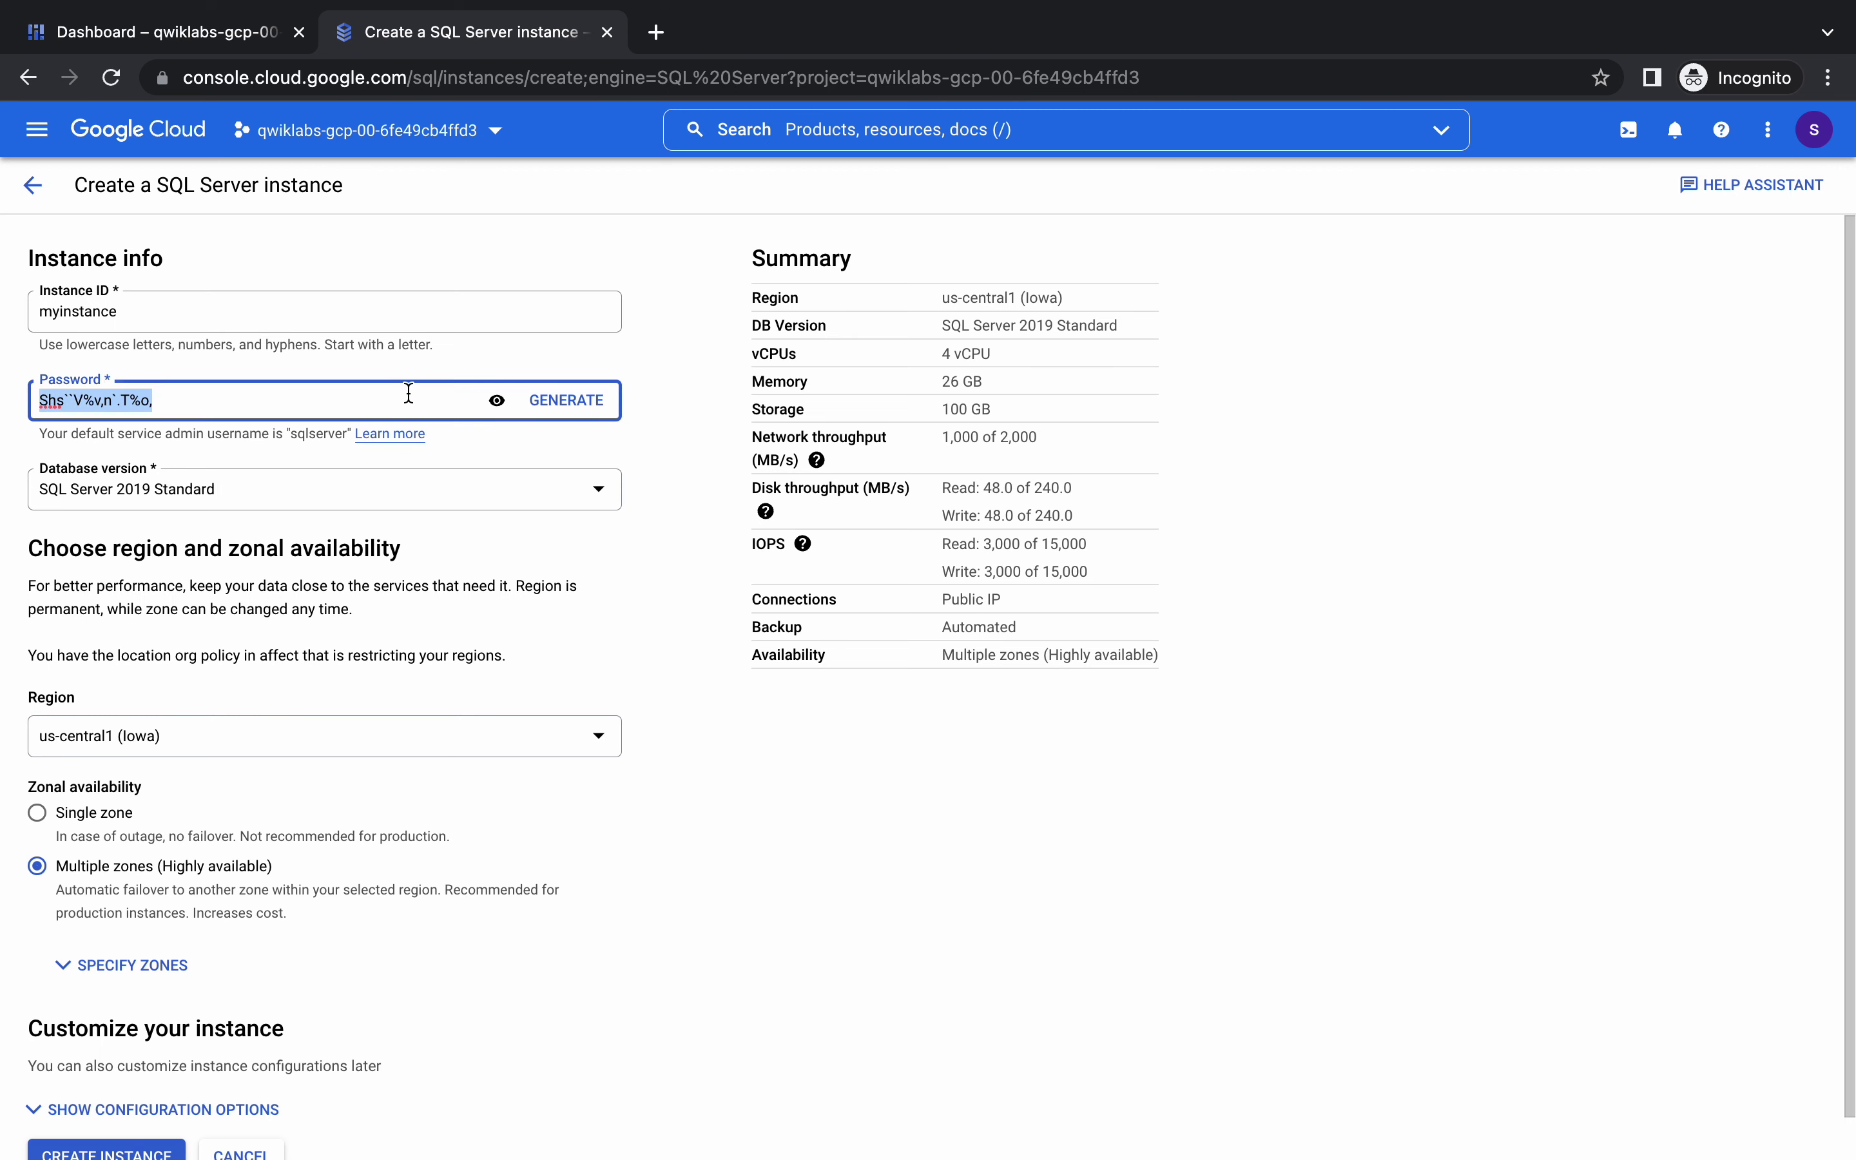
pyautogui.hotkey('ctrl', 'v')
# Compare the remaining settings with the lab instructions and create the SQL Server instance with the default values
pyautogui.scroll(-2, 296, 609)
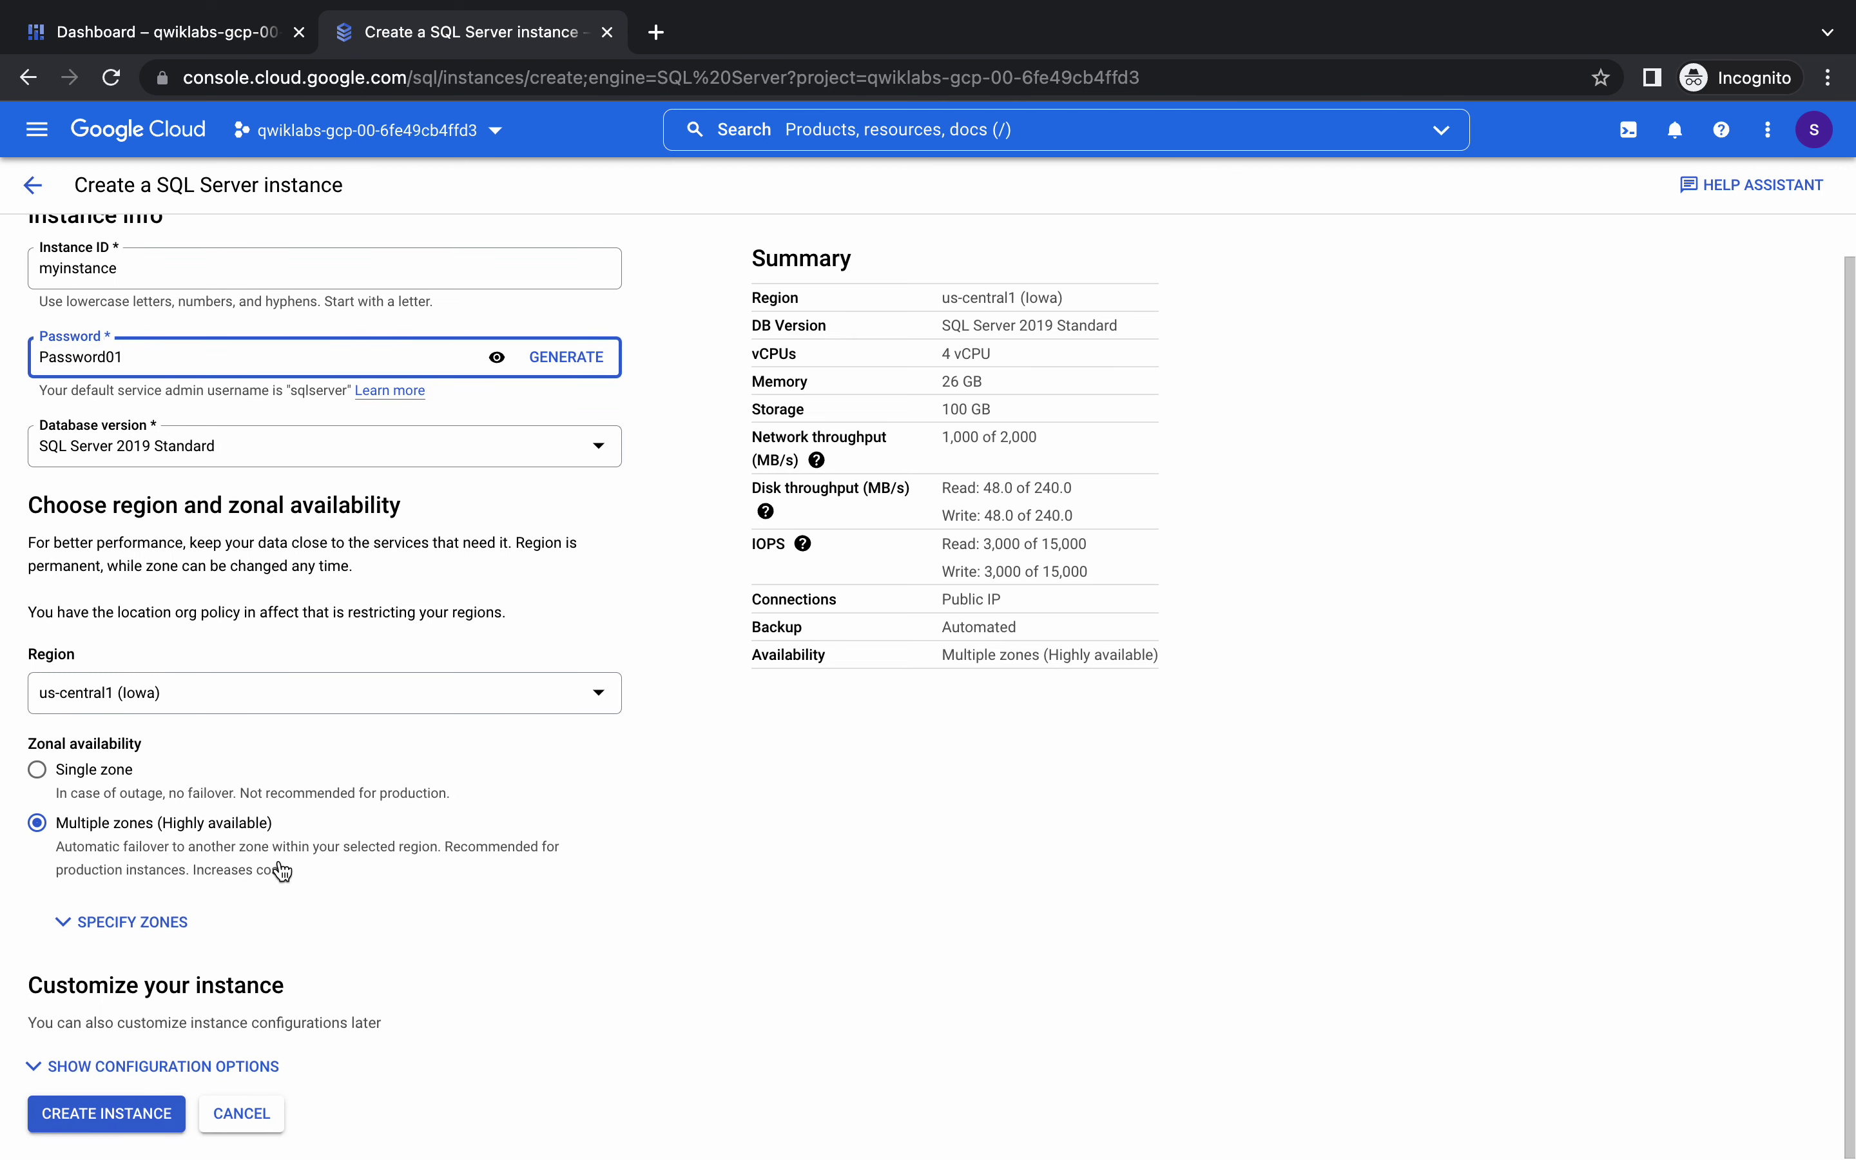
pyautogui.hotkey('ctrl', 'Left')
pyautogui.scroll(-8, 541, 758)
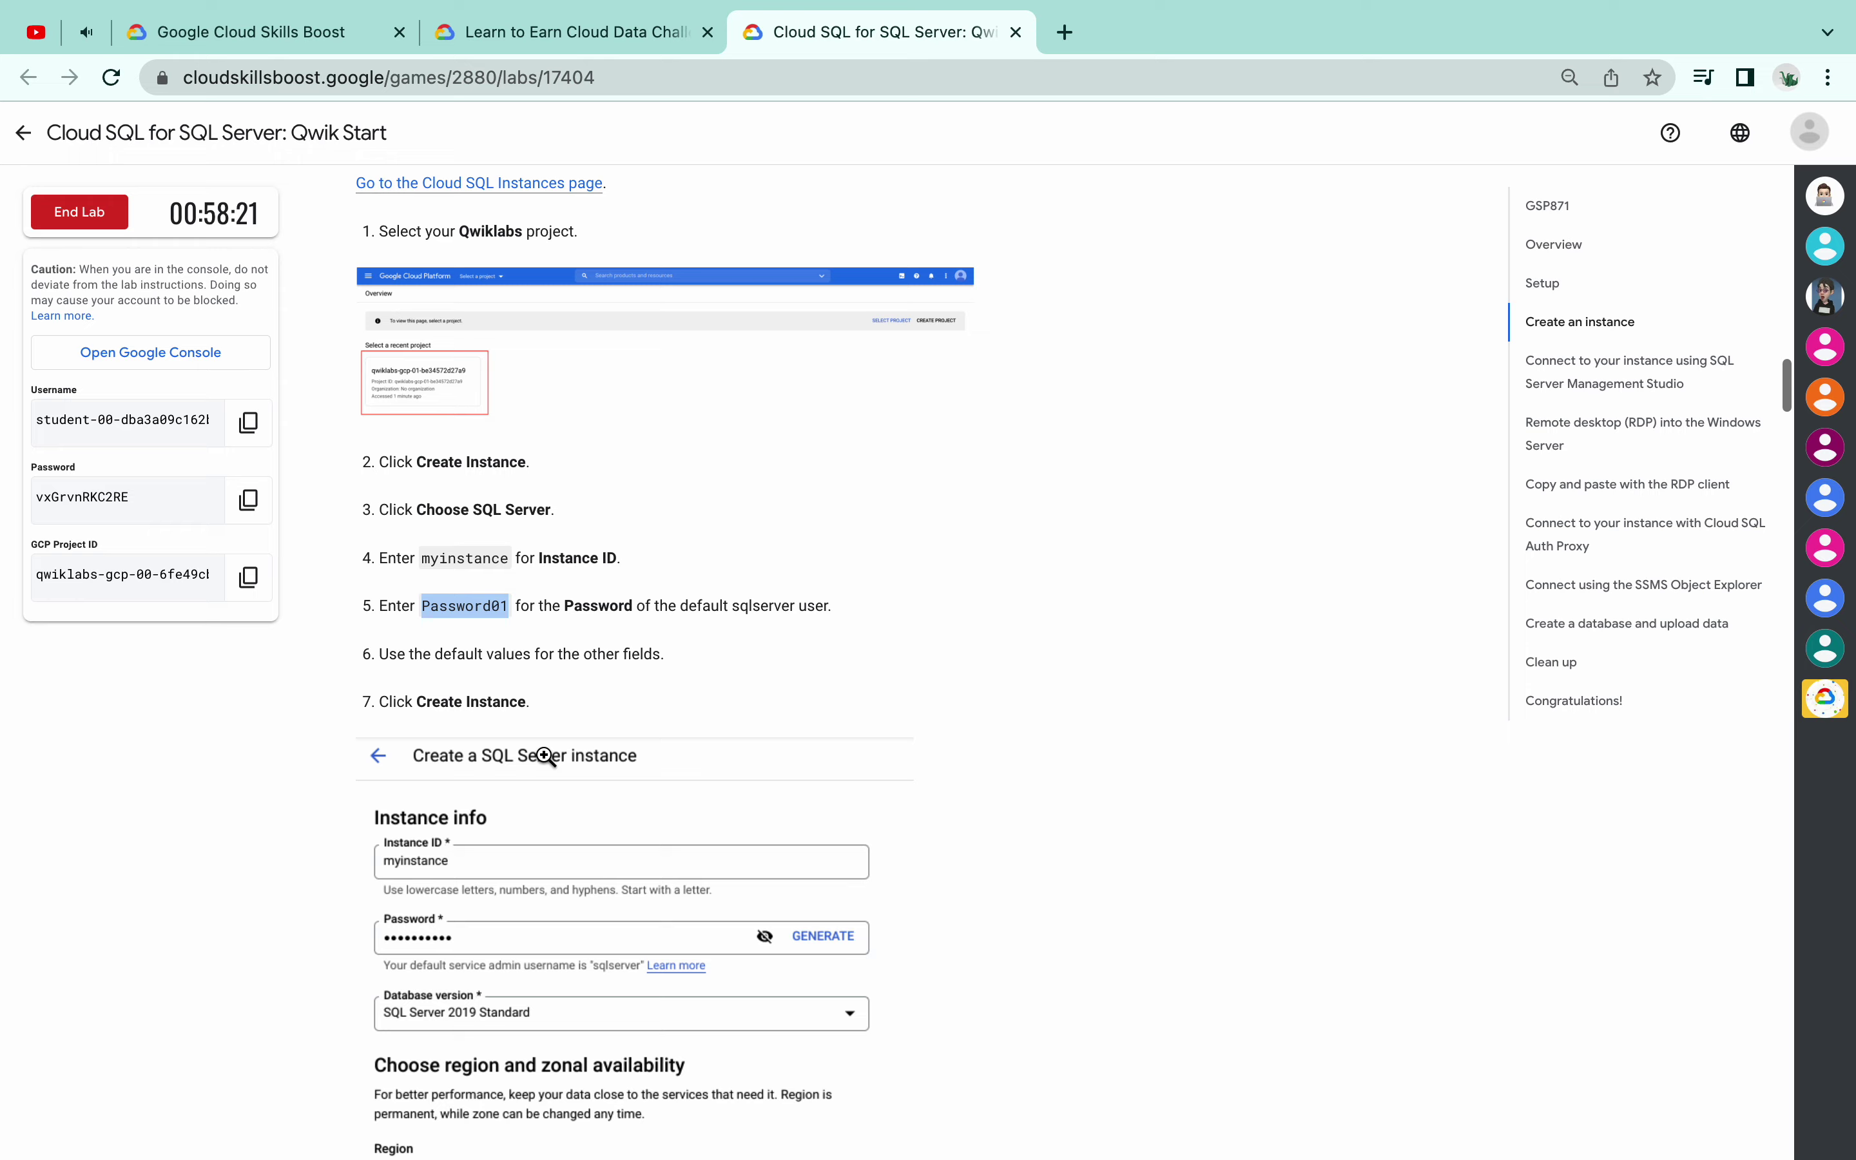
pyautogui.hotkey('ctrl', 'Right')
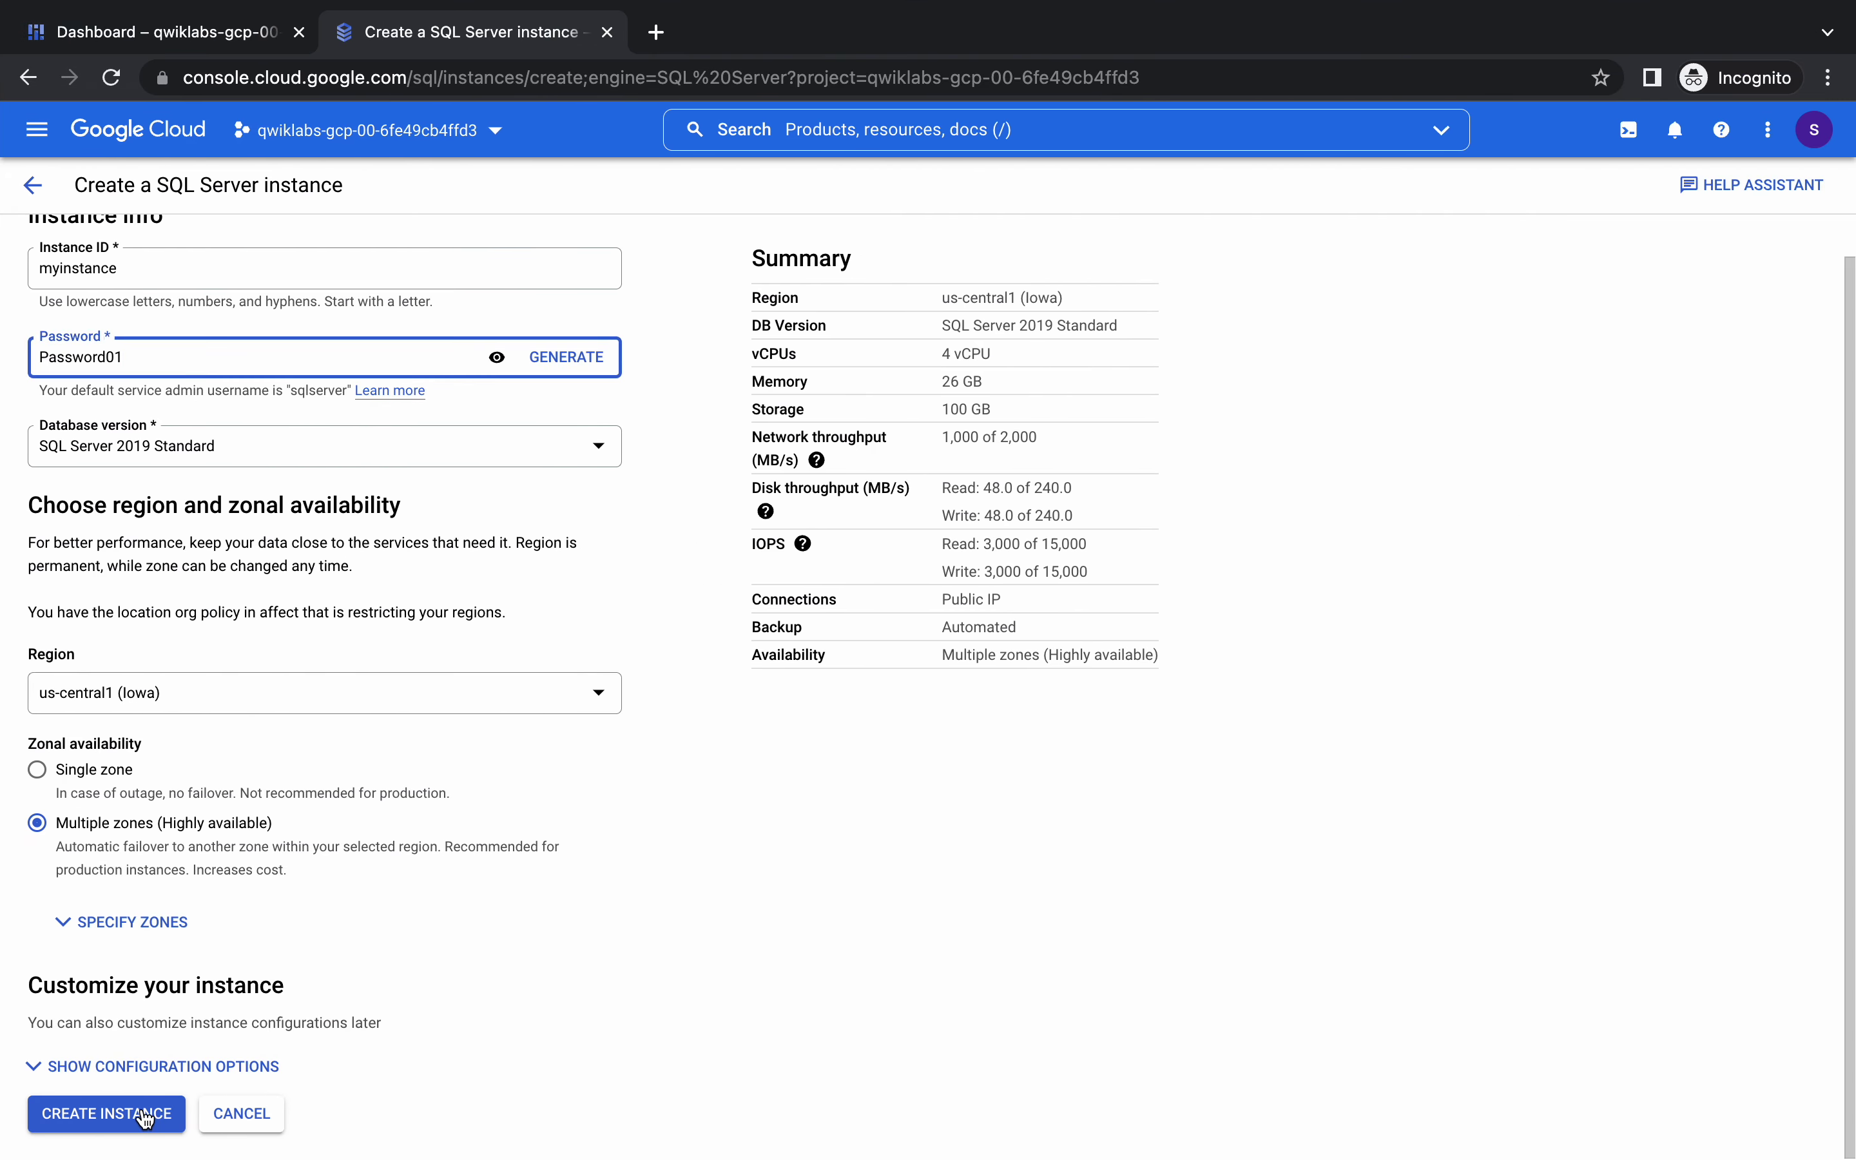
pyautogui.click(137, 1110)
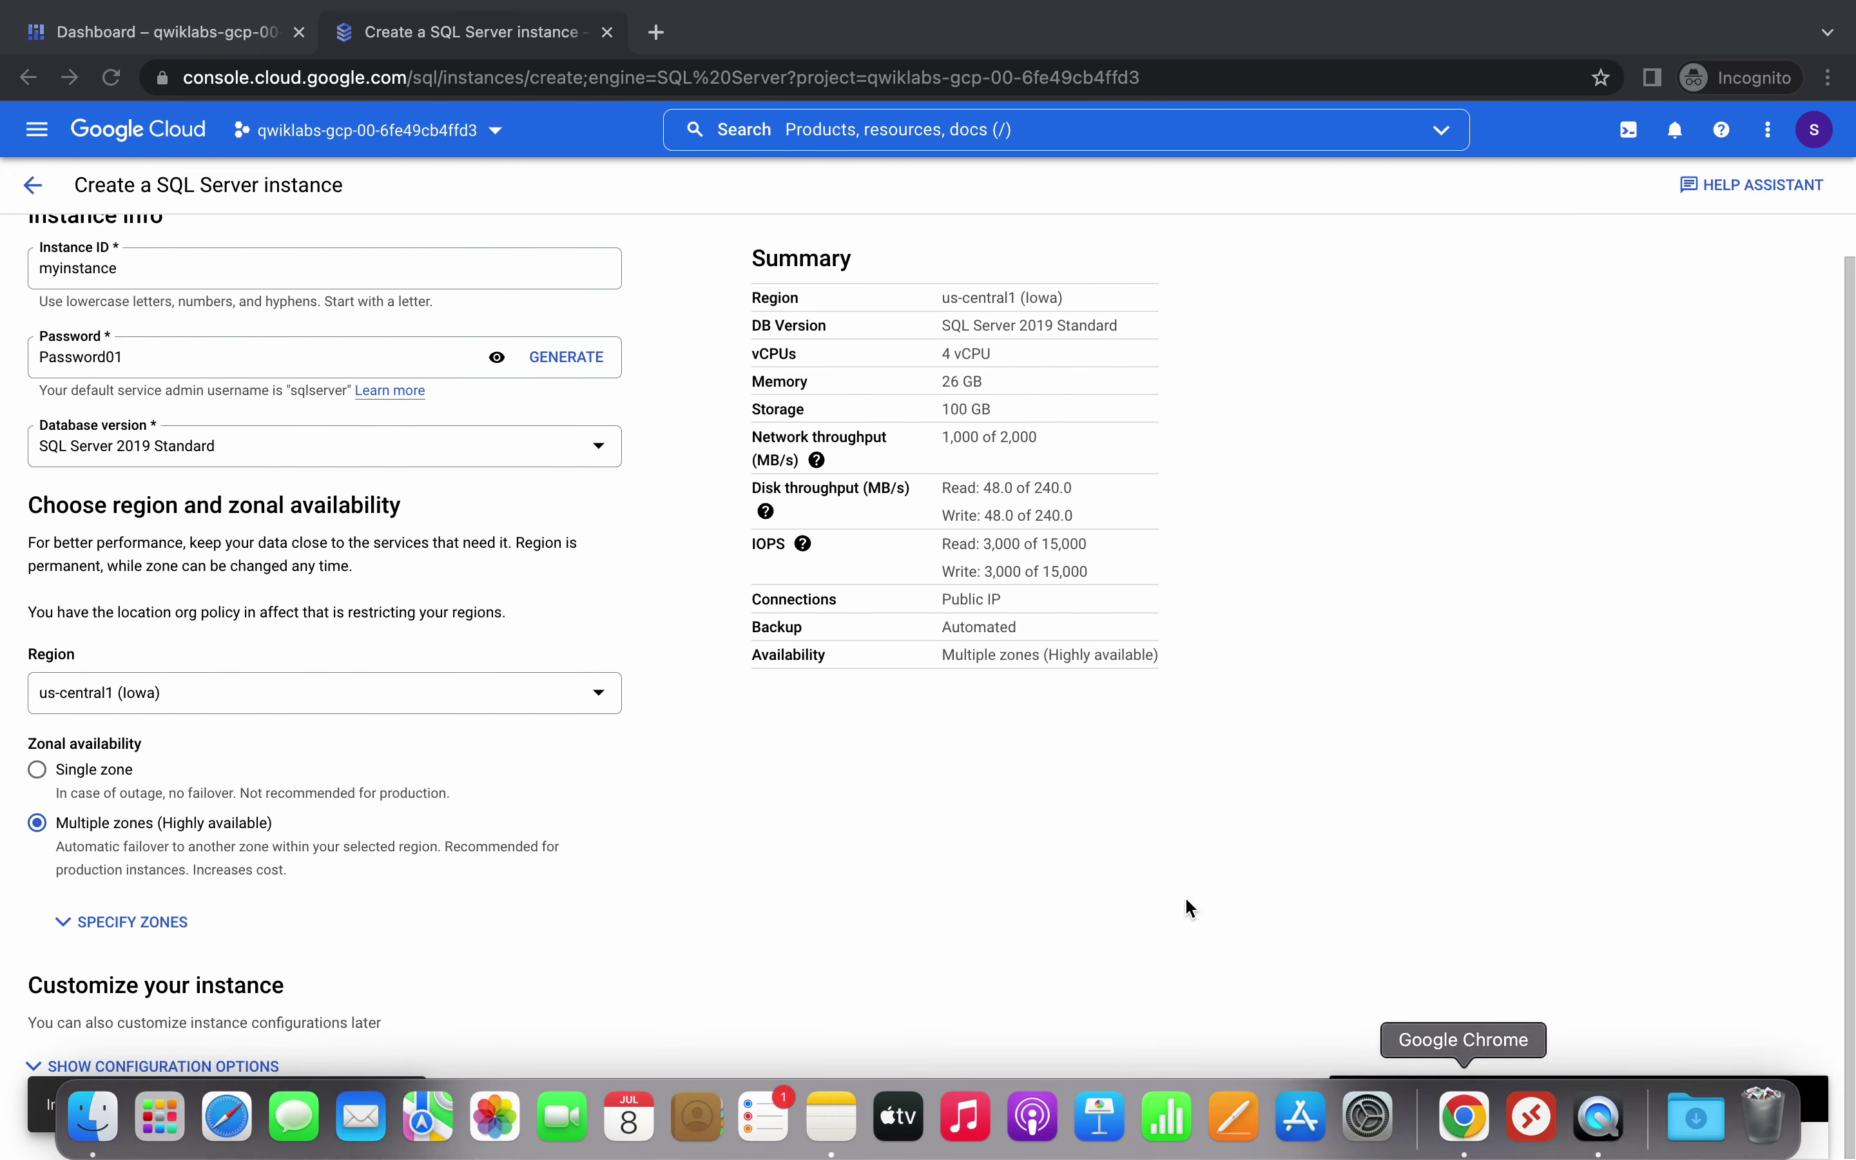
# Switch to Notes and write "This is video for Mac user if you guys know how to connect rdp on windows" in the new note
pyautogui.hotkey('ctrl', 'Left')
pyautogui.hotkey('ctrl', 'Left')
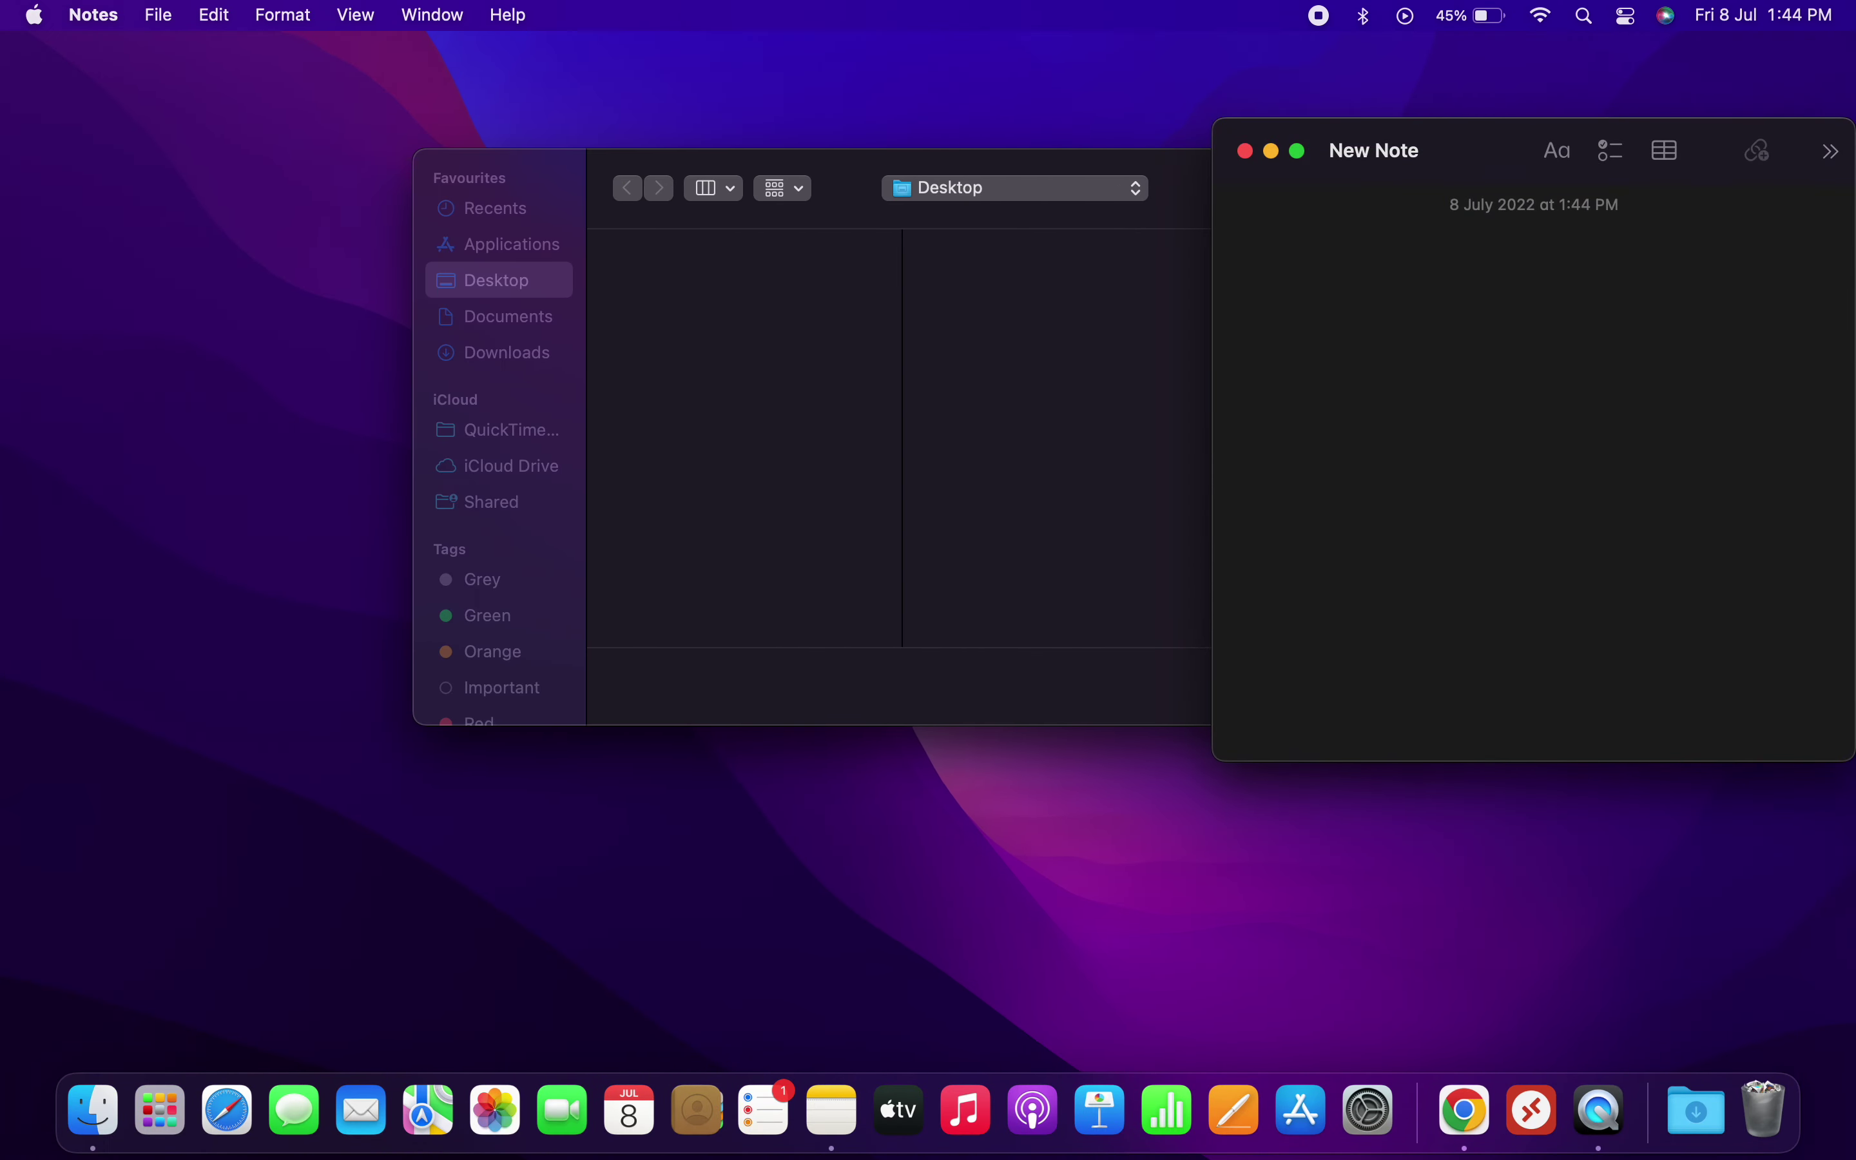
pyautogui.write('This is ')
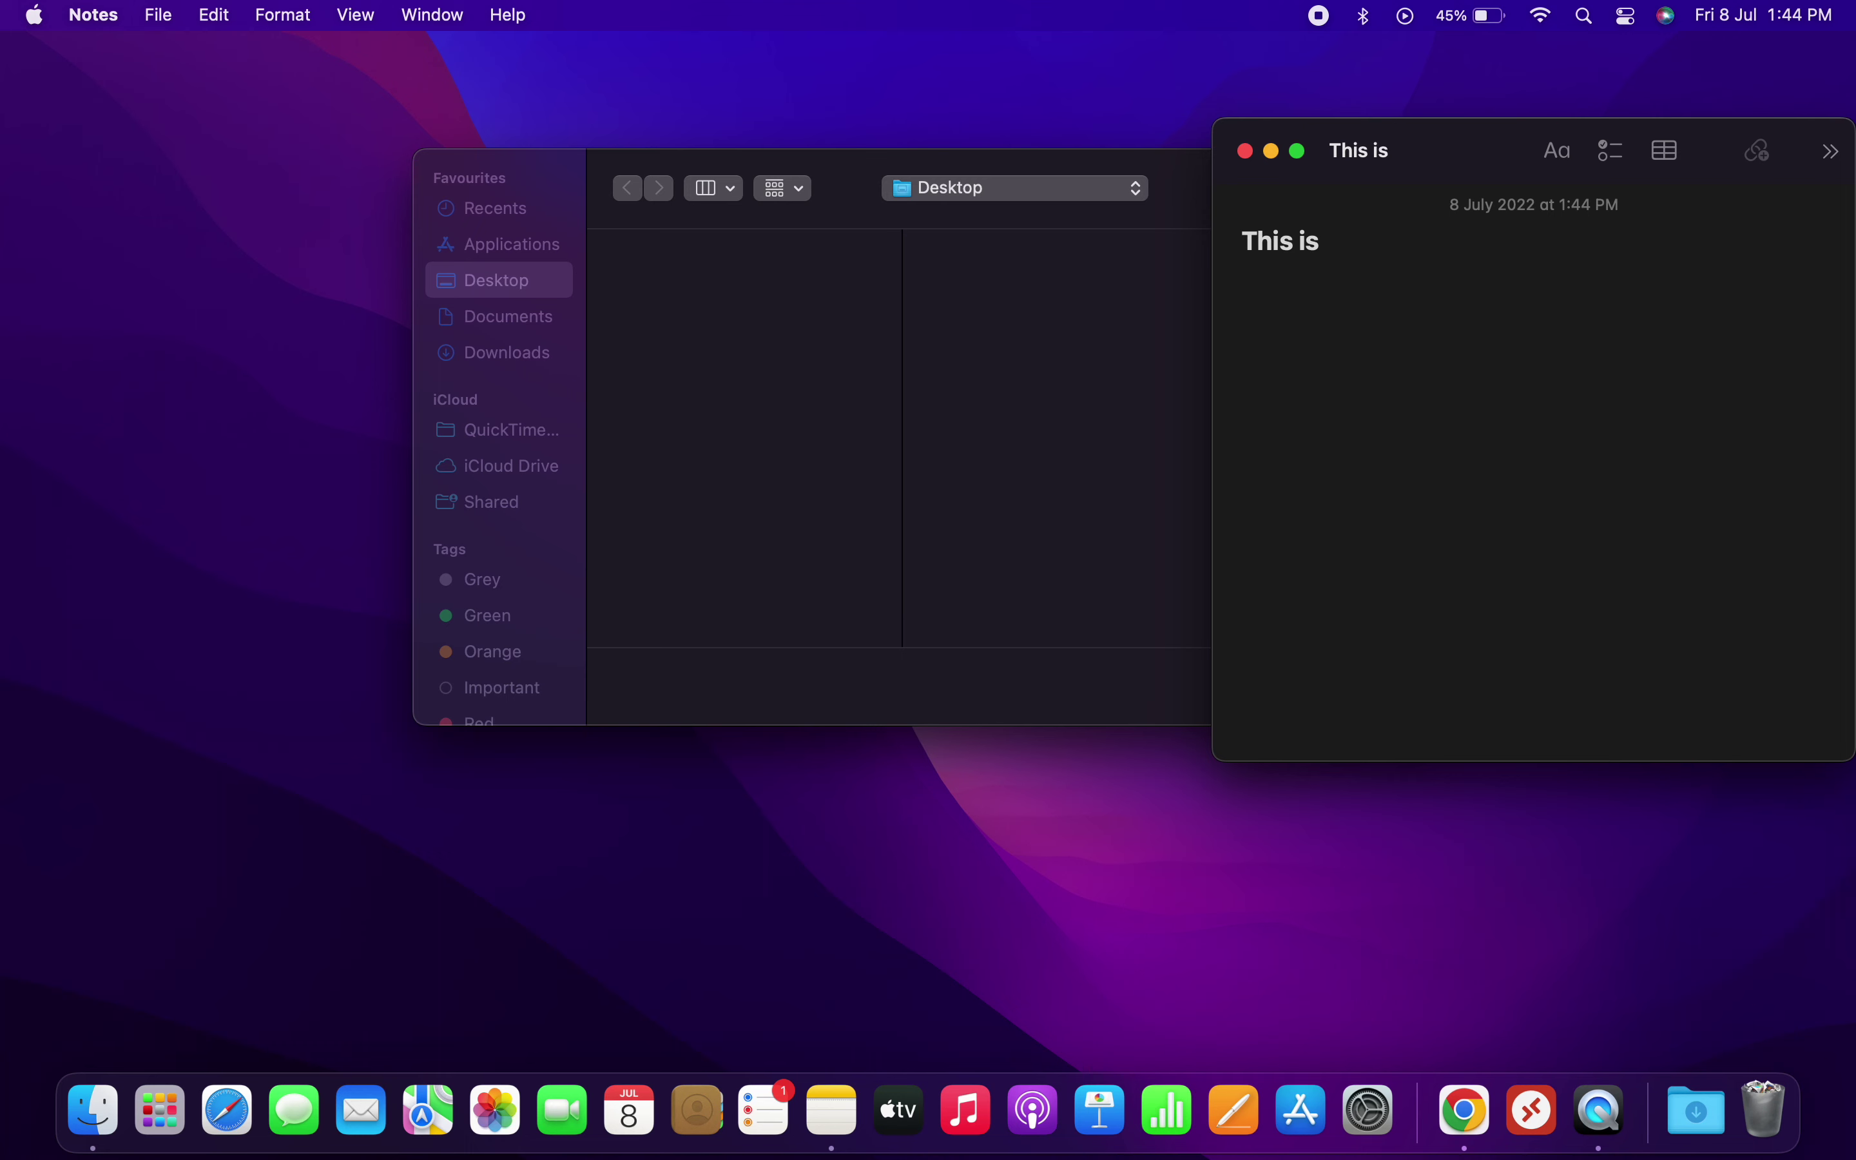
pyautogui.write('video for Mac us')
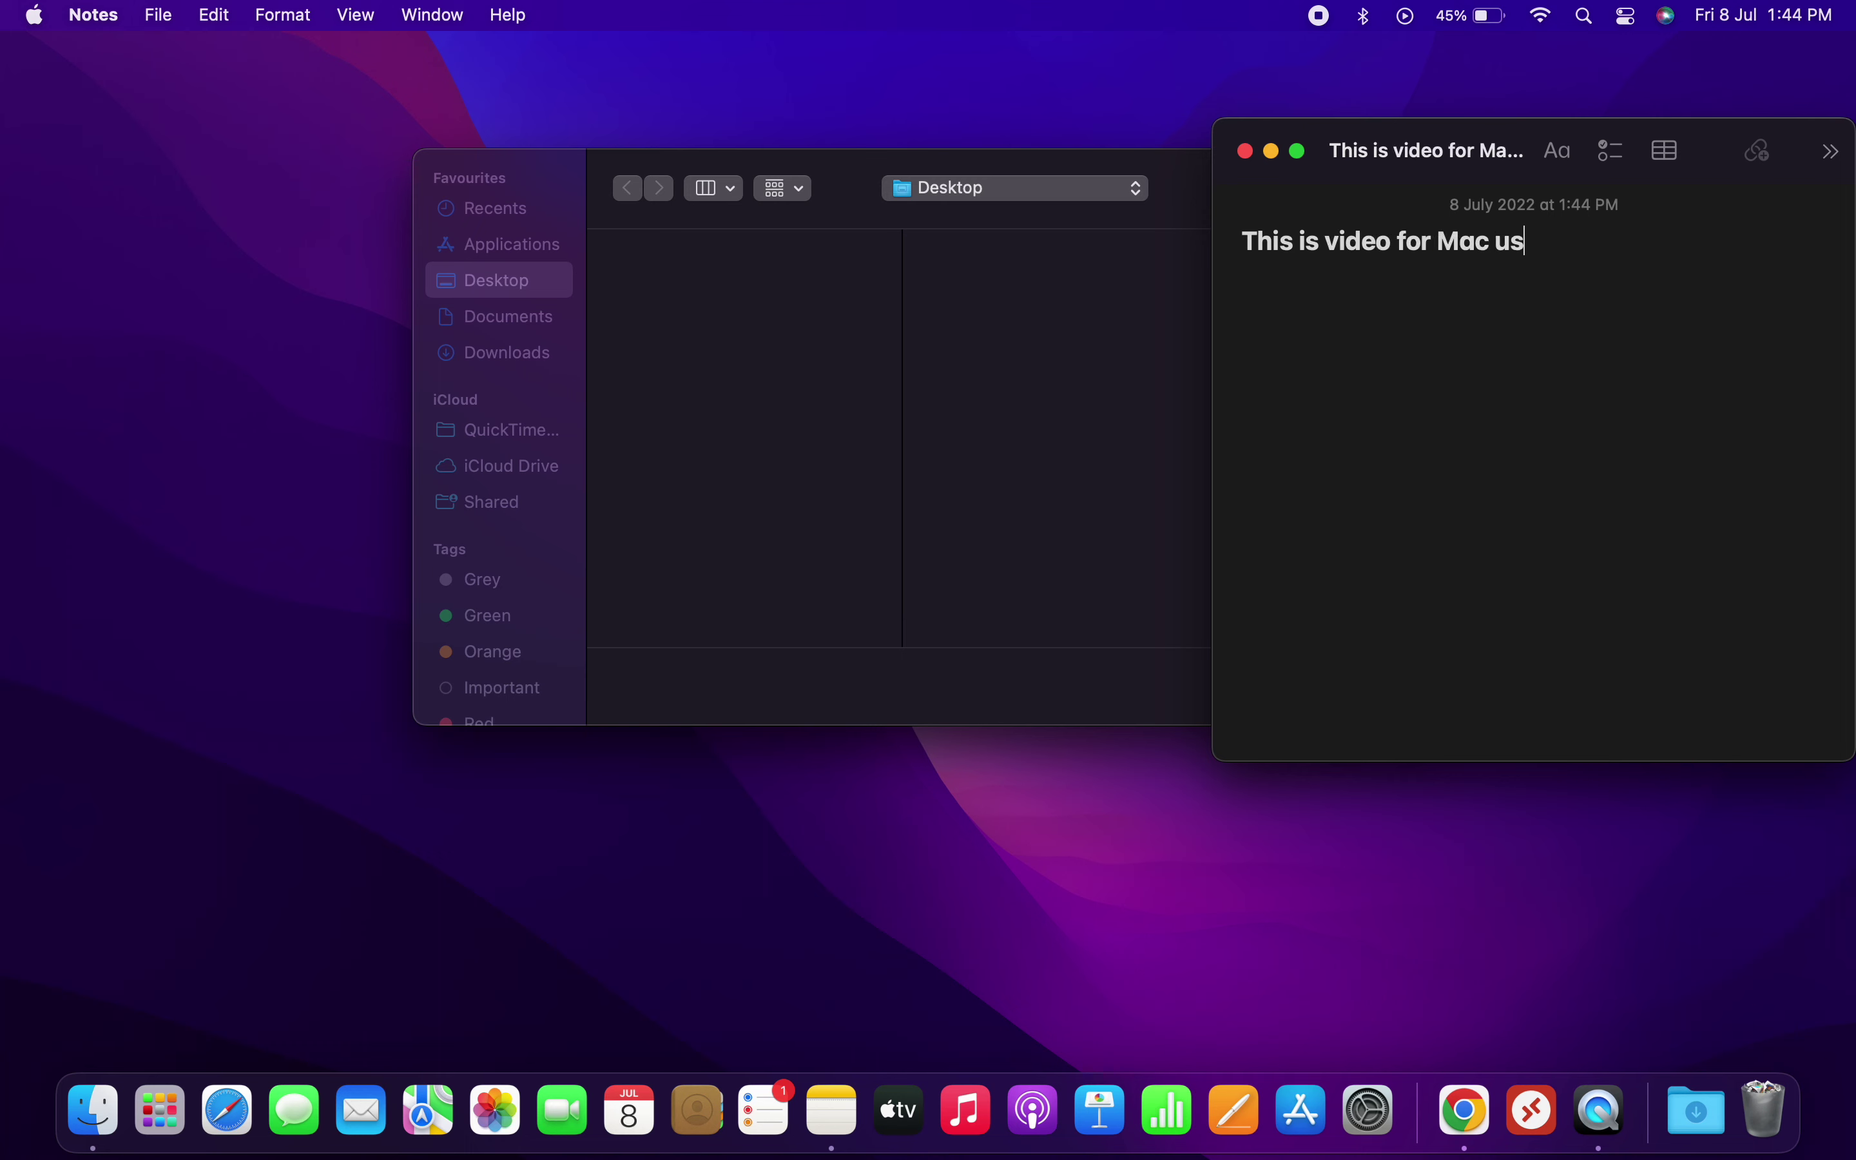
pyautogui.write('er if you guys ')
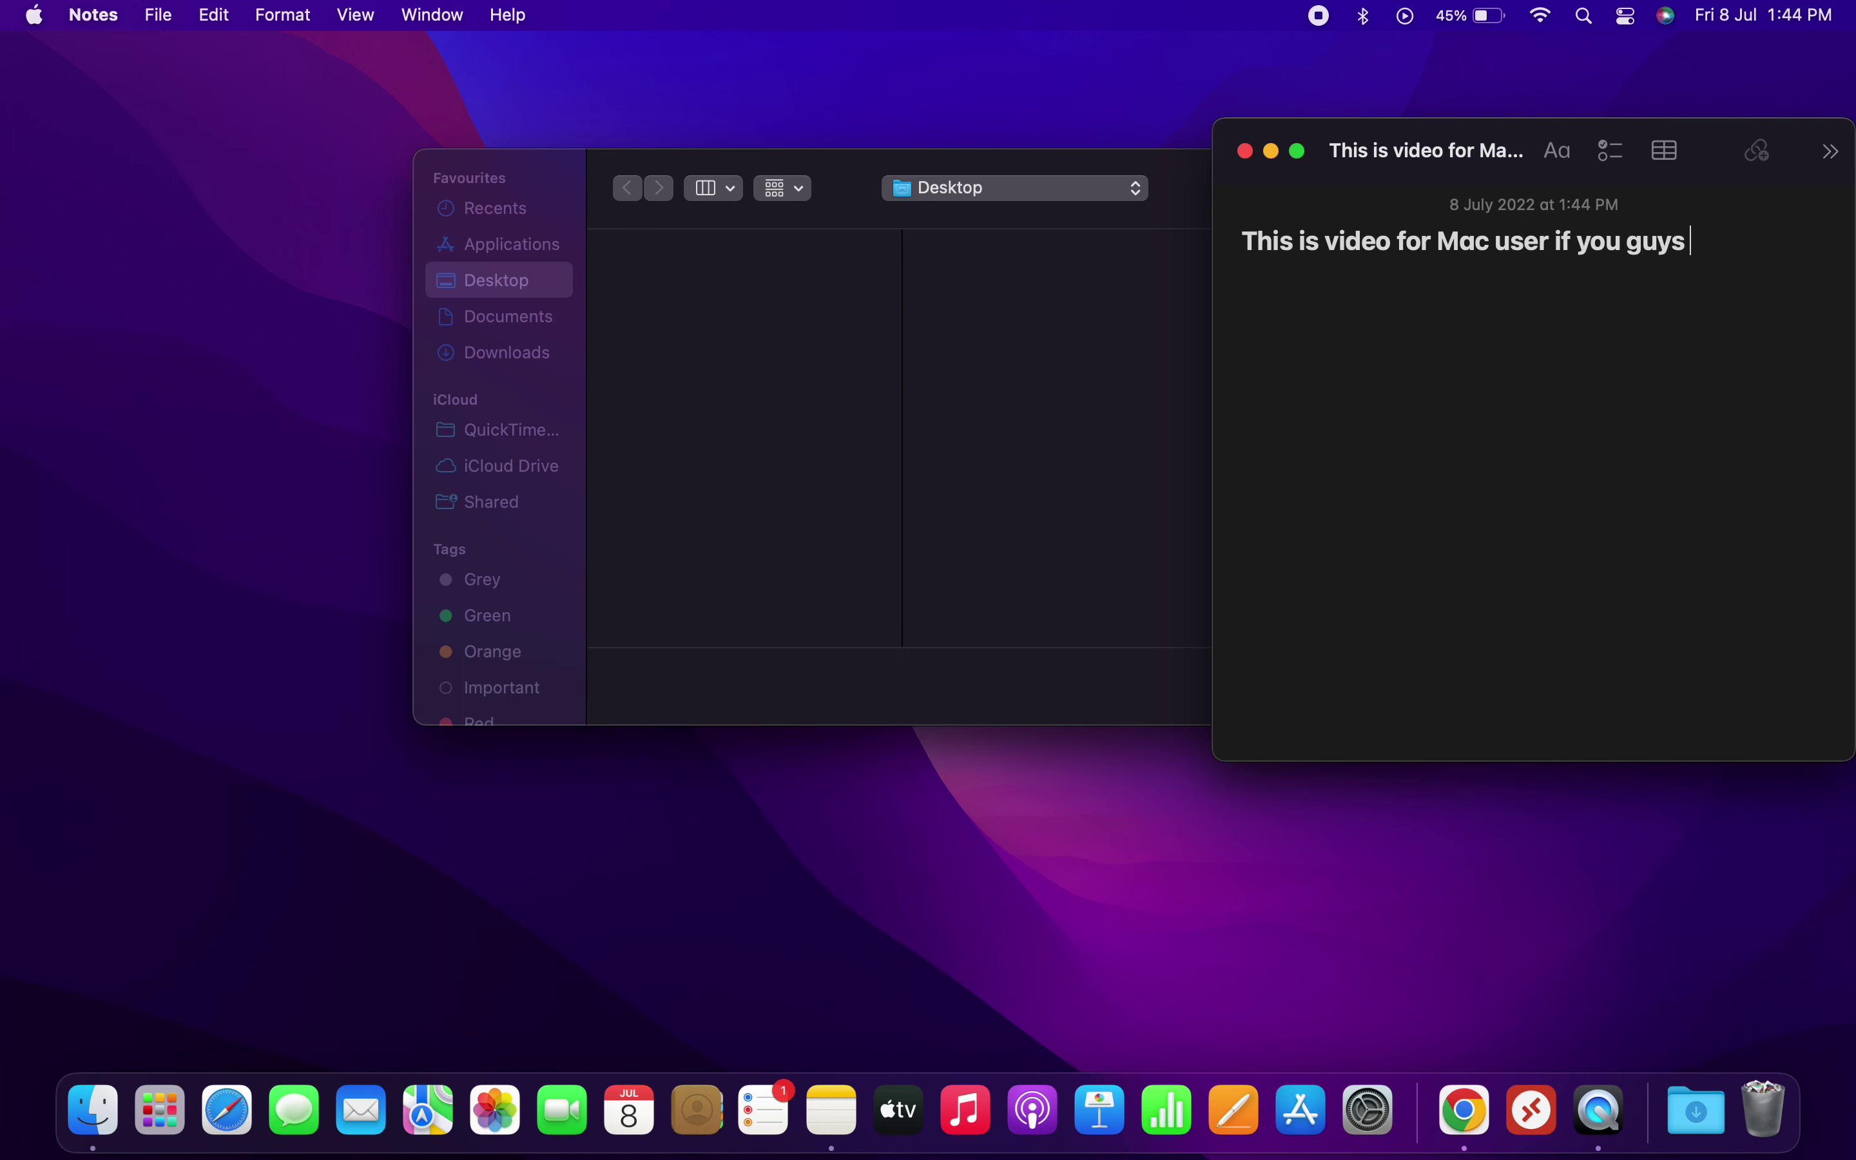
pyautogui.write('know how to')
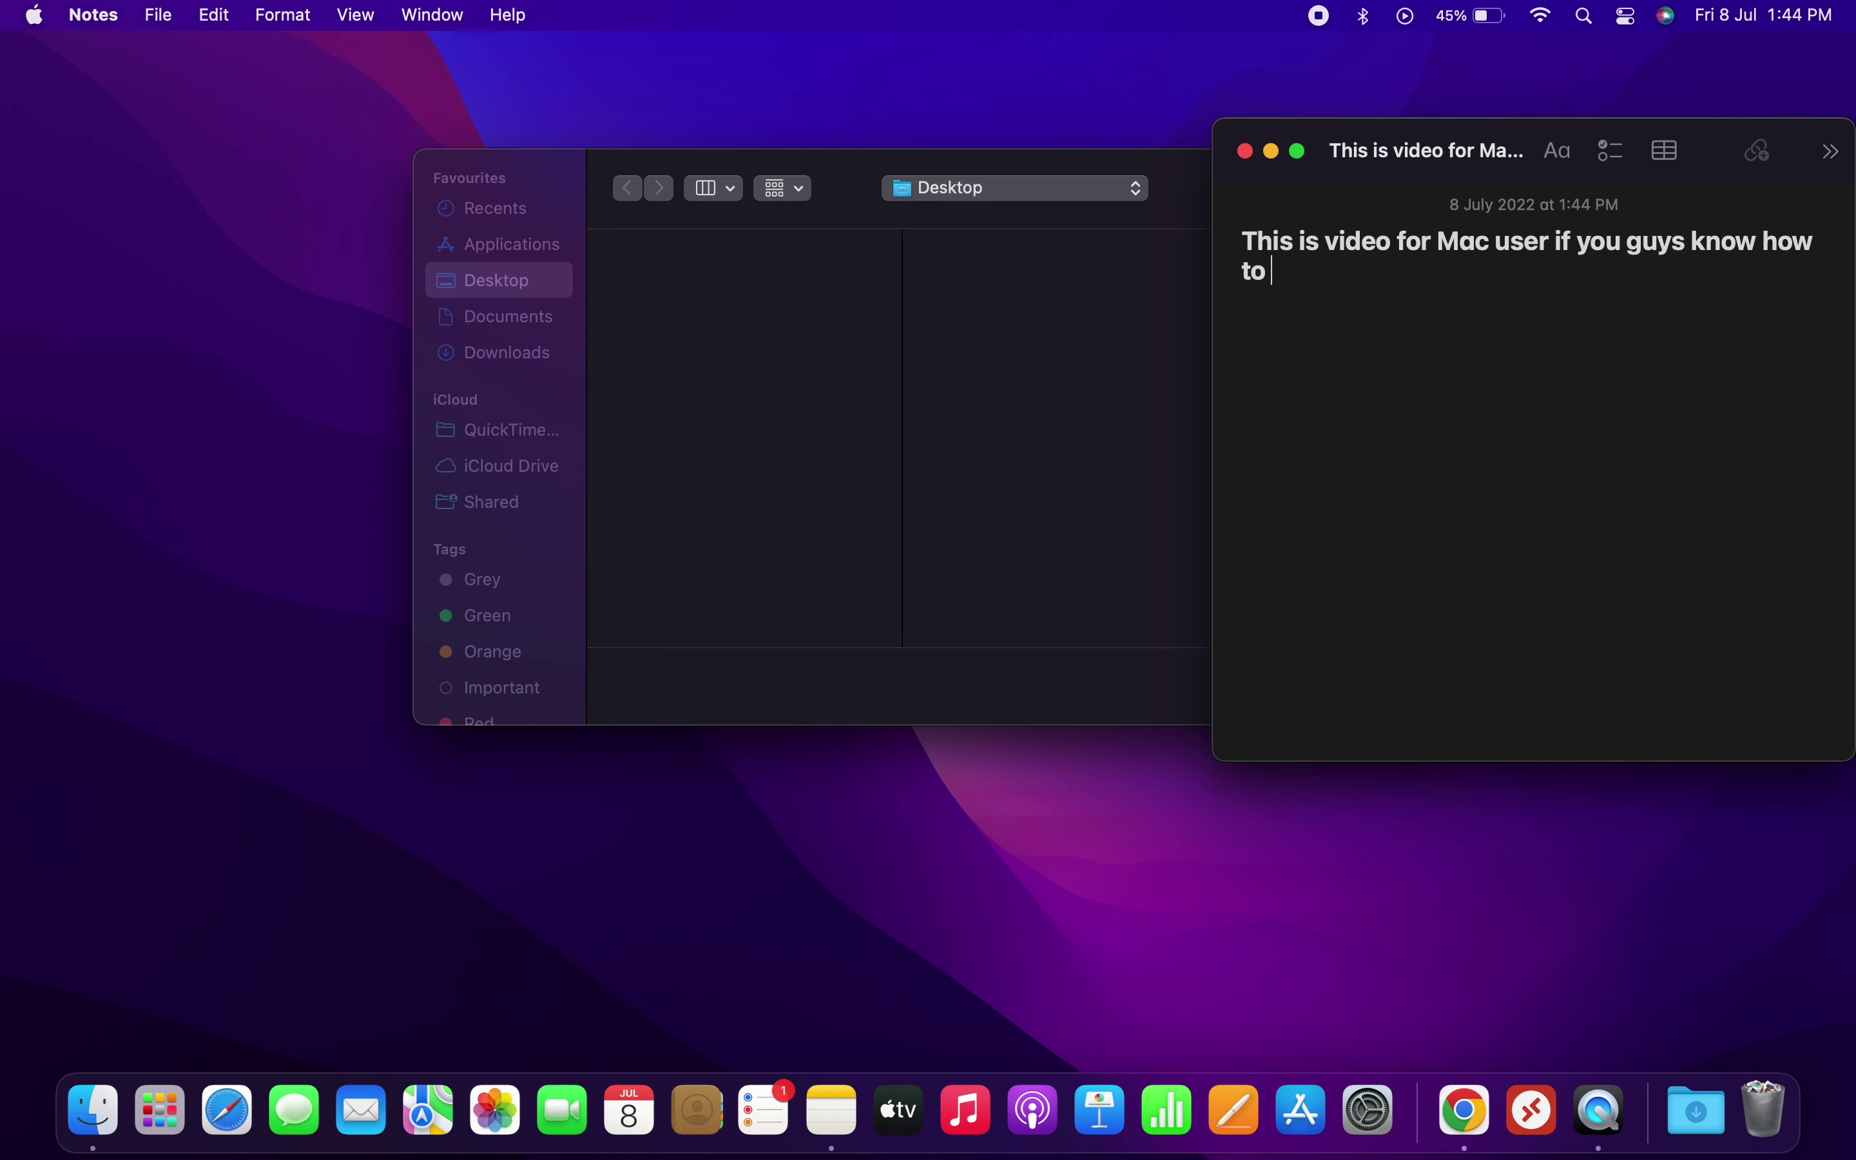
pyautogui.write(' connect rdp')
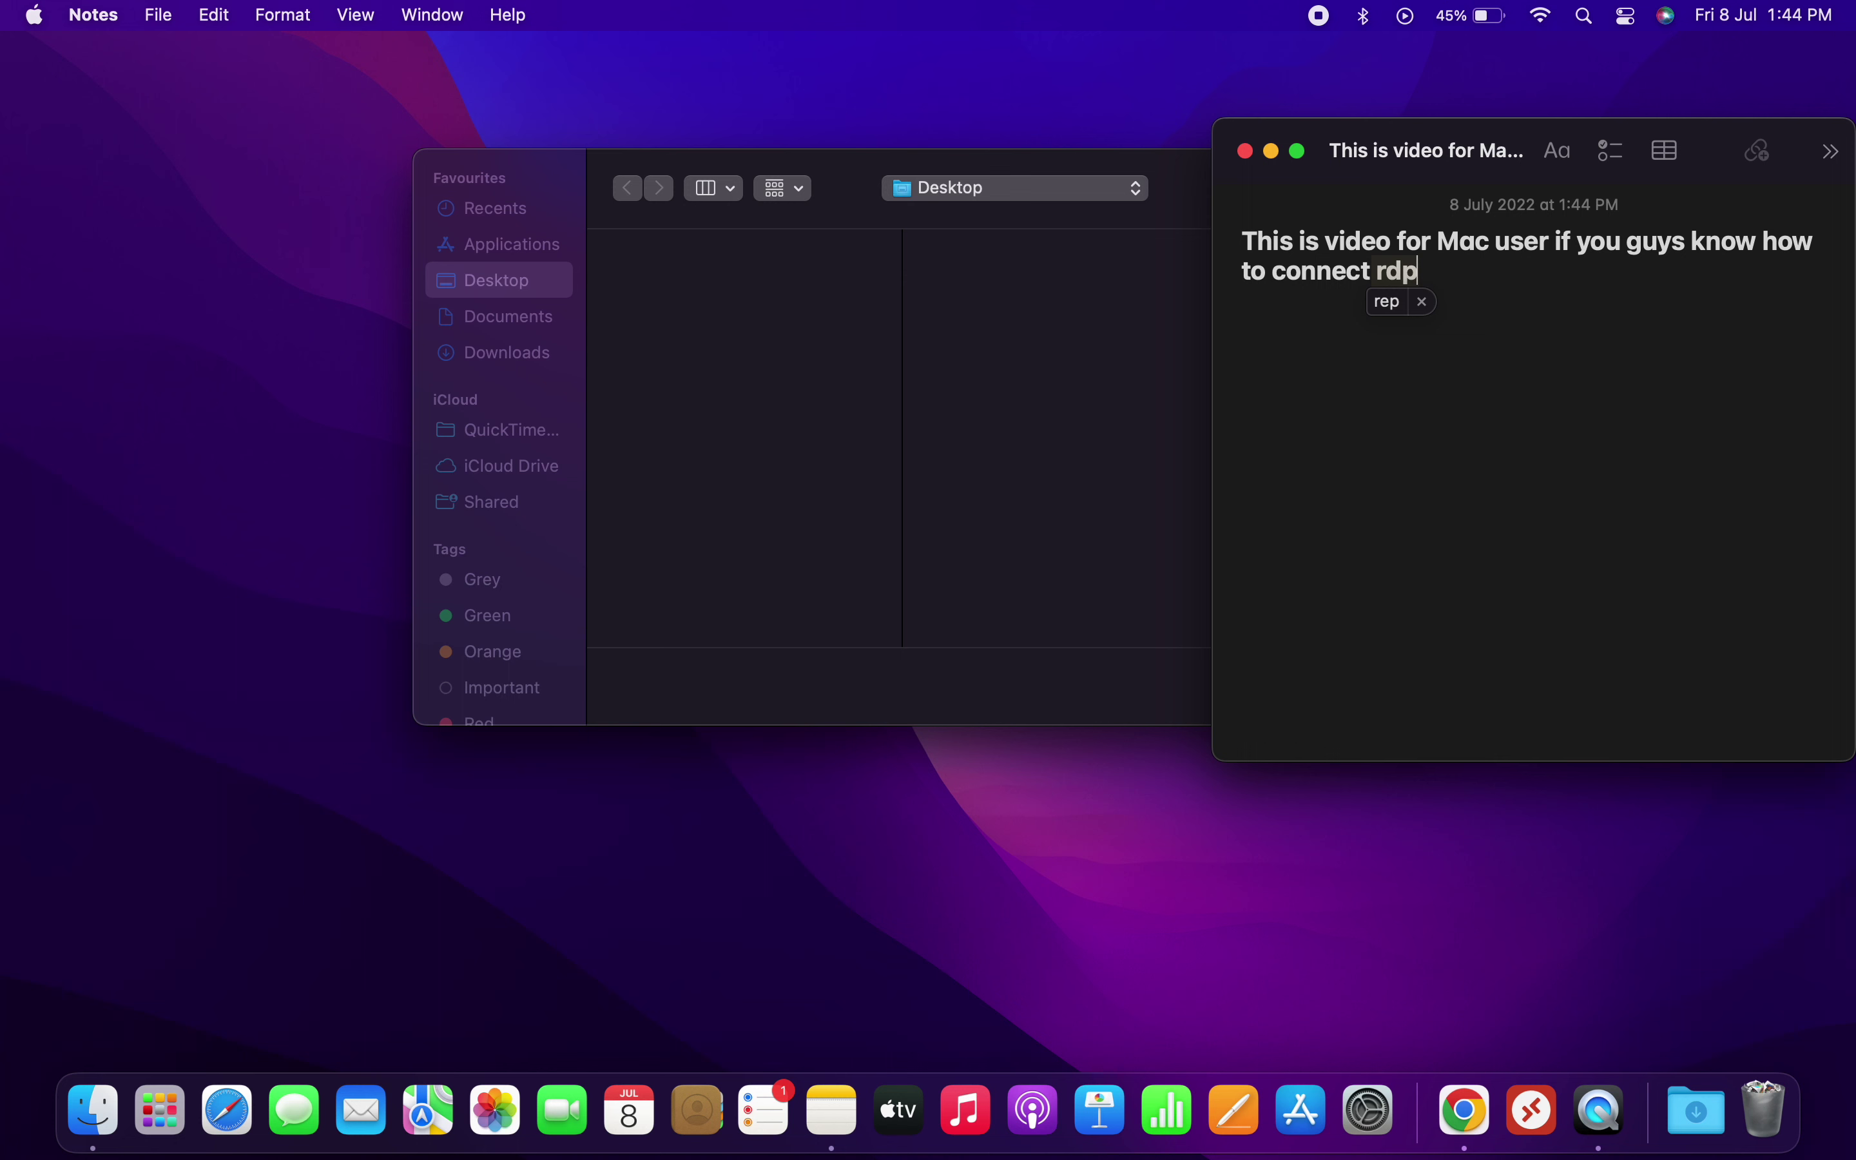
pyautogui.press('BackSpace')
pyautogui.press('BackSpace')
pyautogui.press('BackSpace')
pyautogui.write('dp on windo')
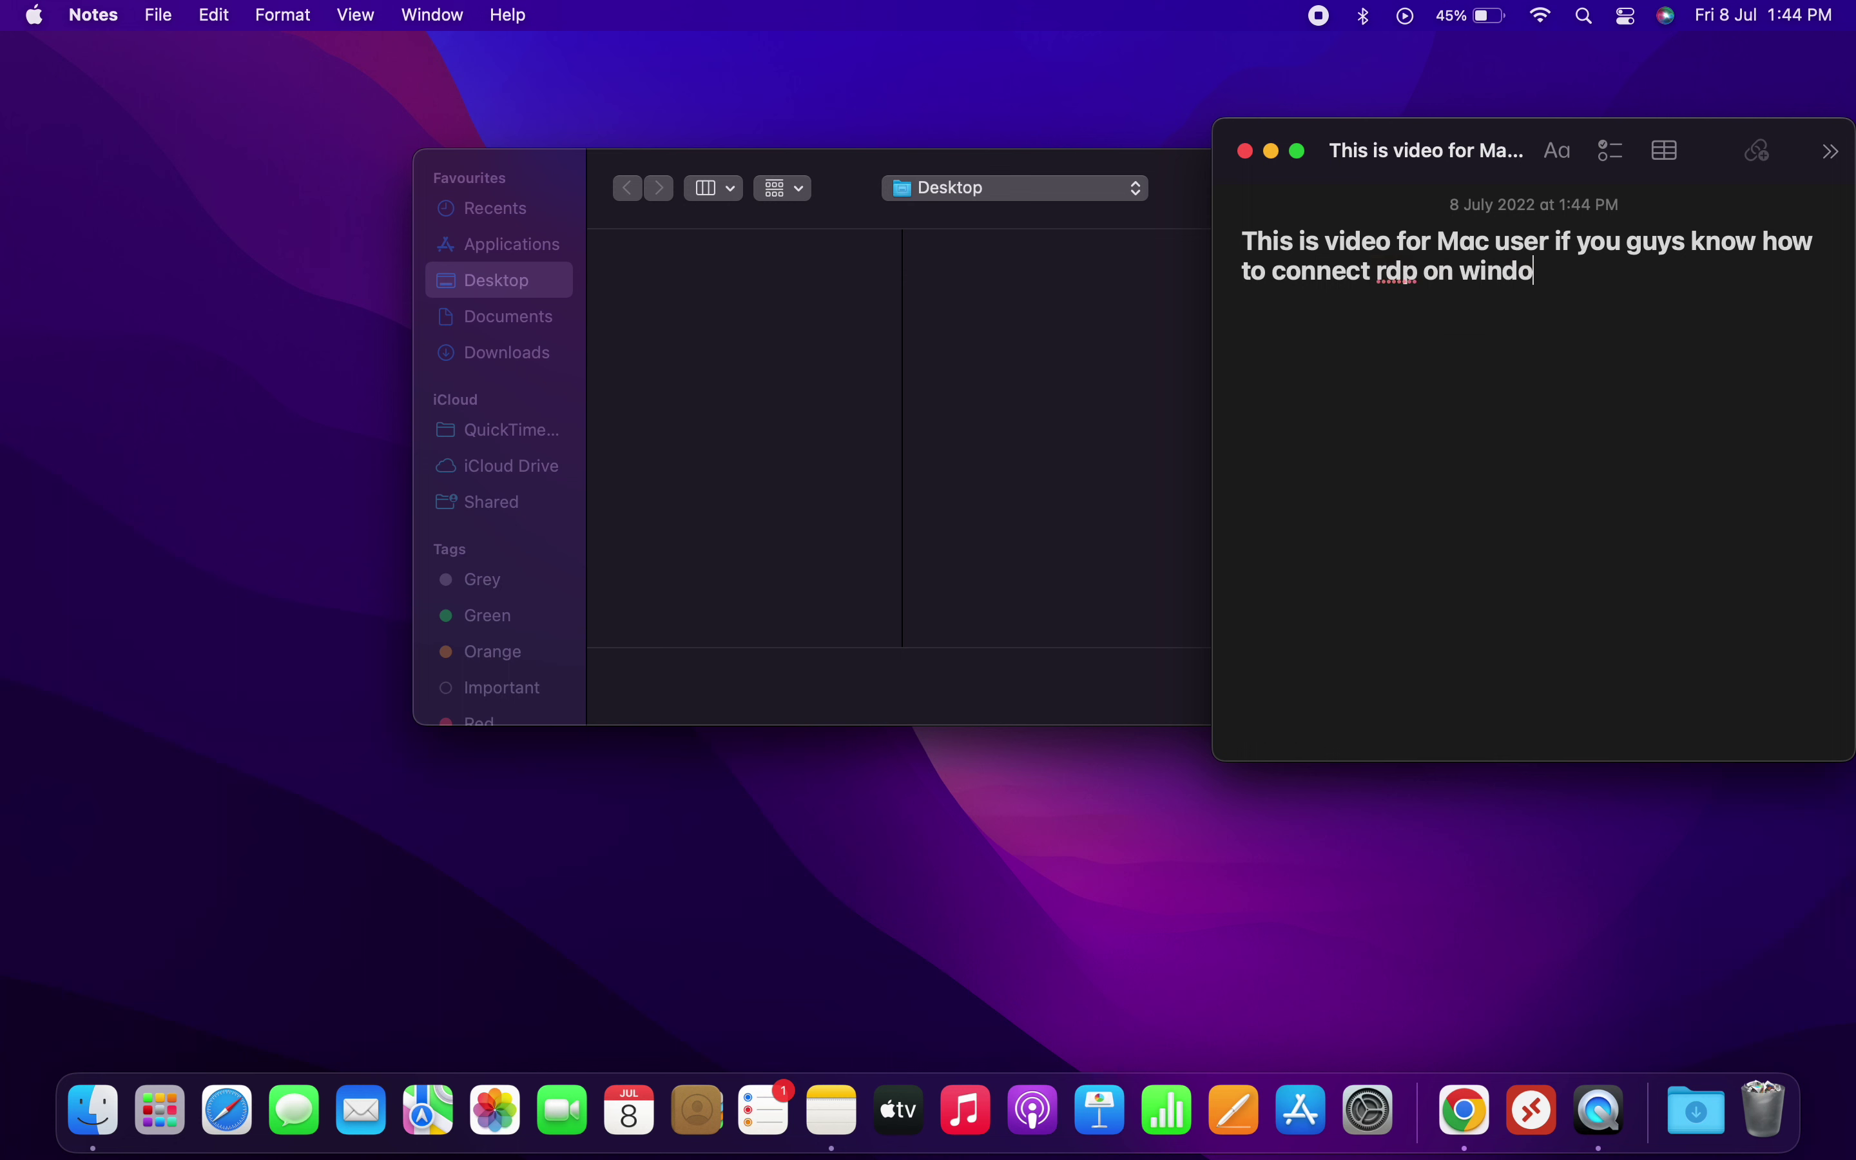
pyautogui.write('ws you g')
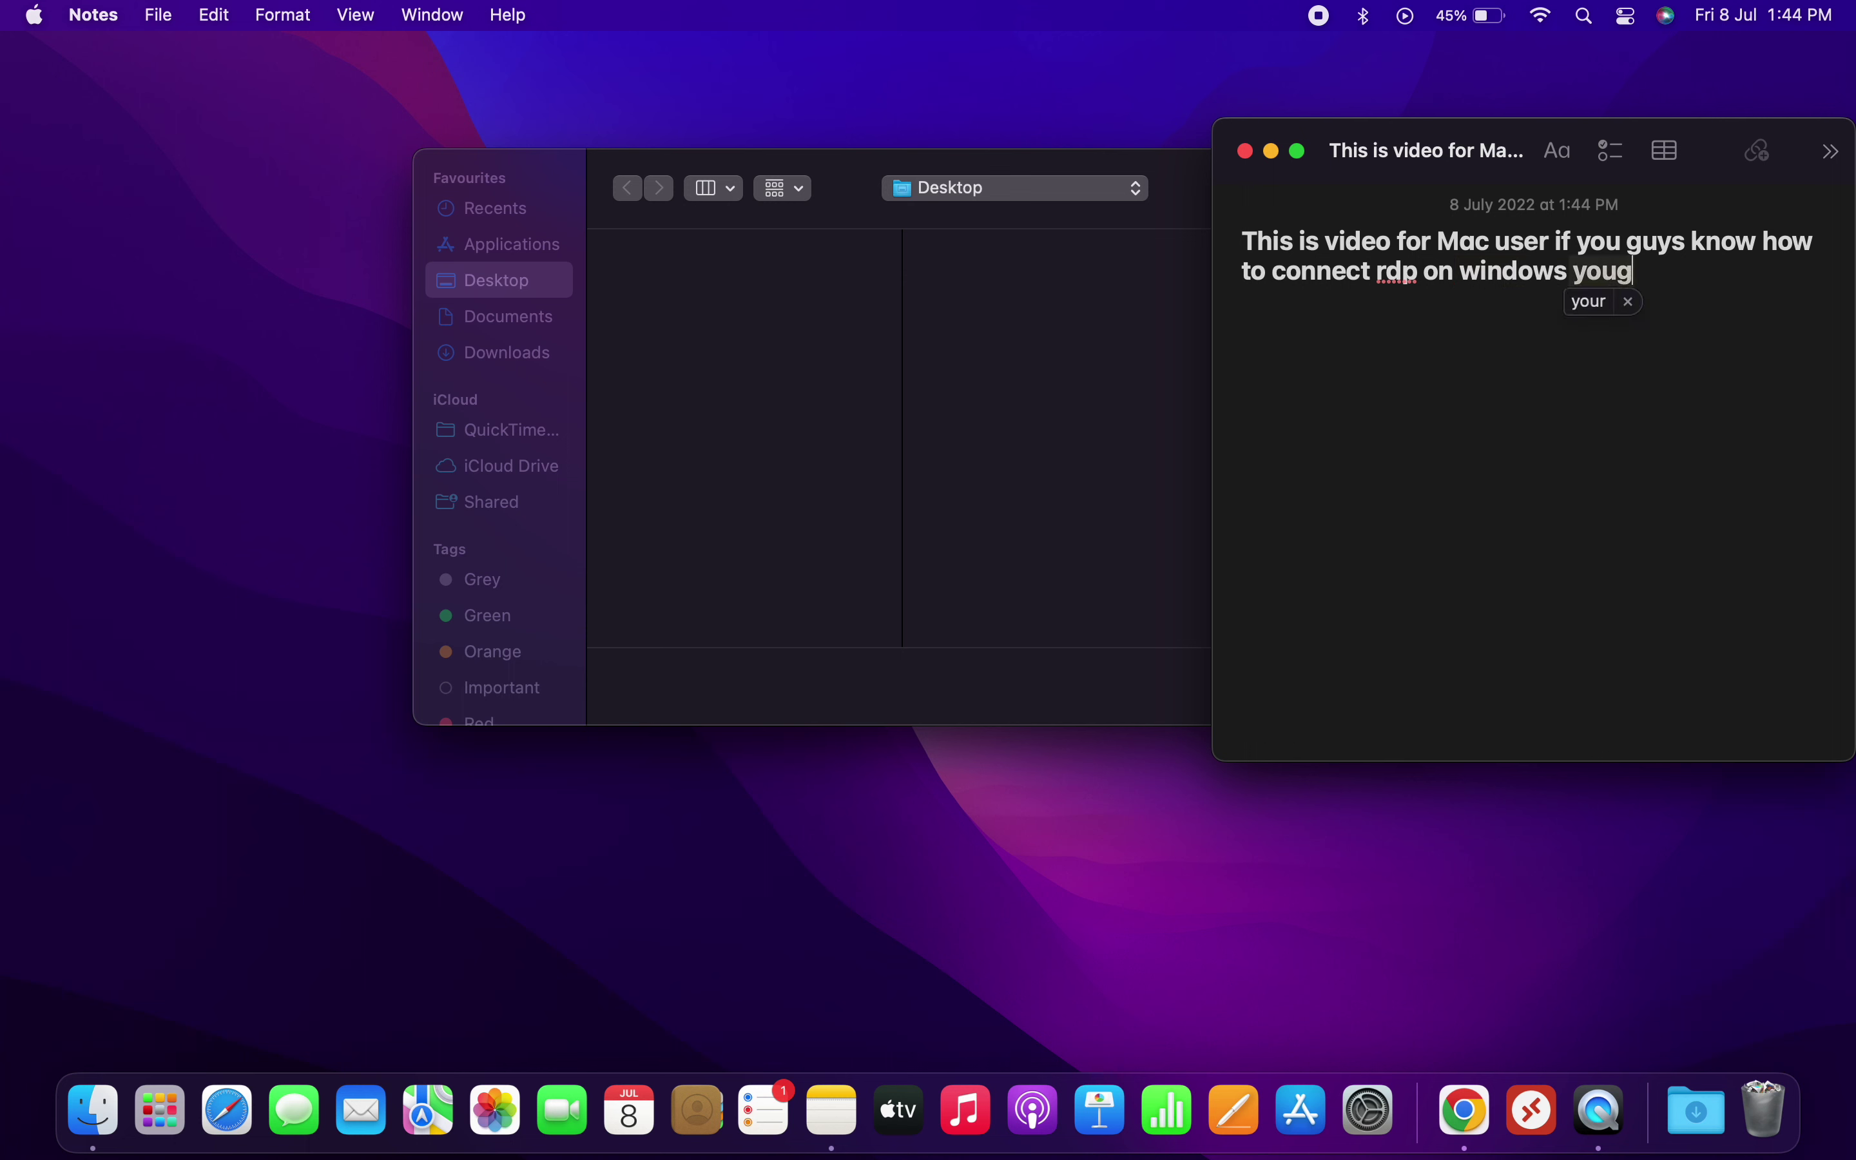
# Continue the note's sentence with "you guys can also watch bt is mainly focus on Mac user"
pyautogui.press('BackSpace')
pyautogui.write('guys ')
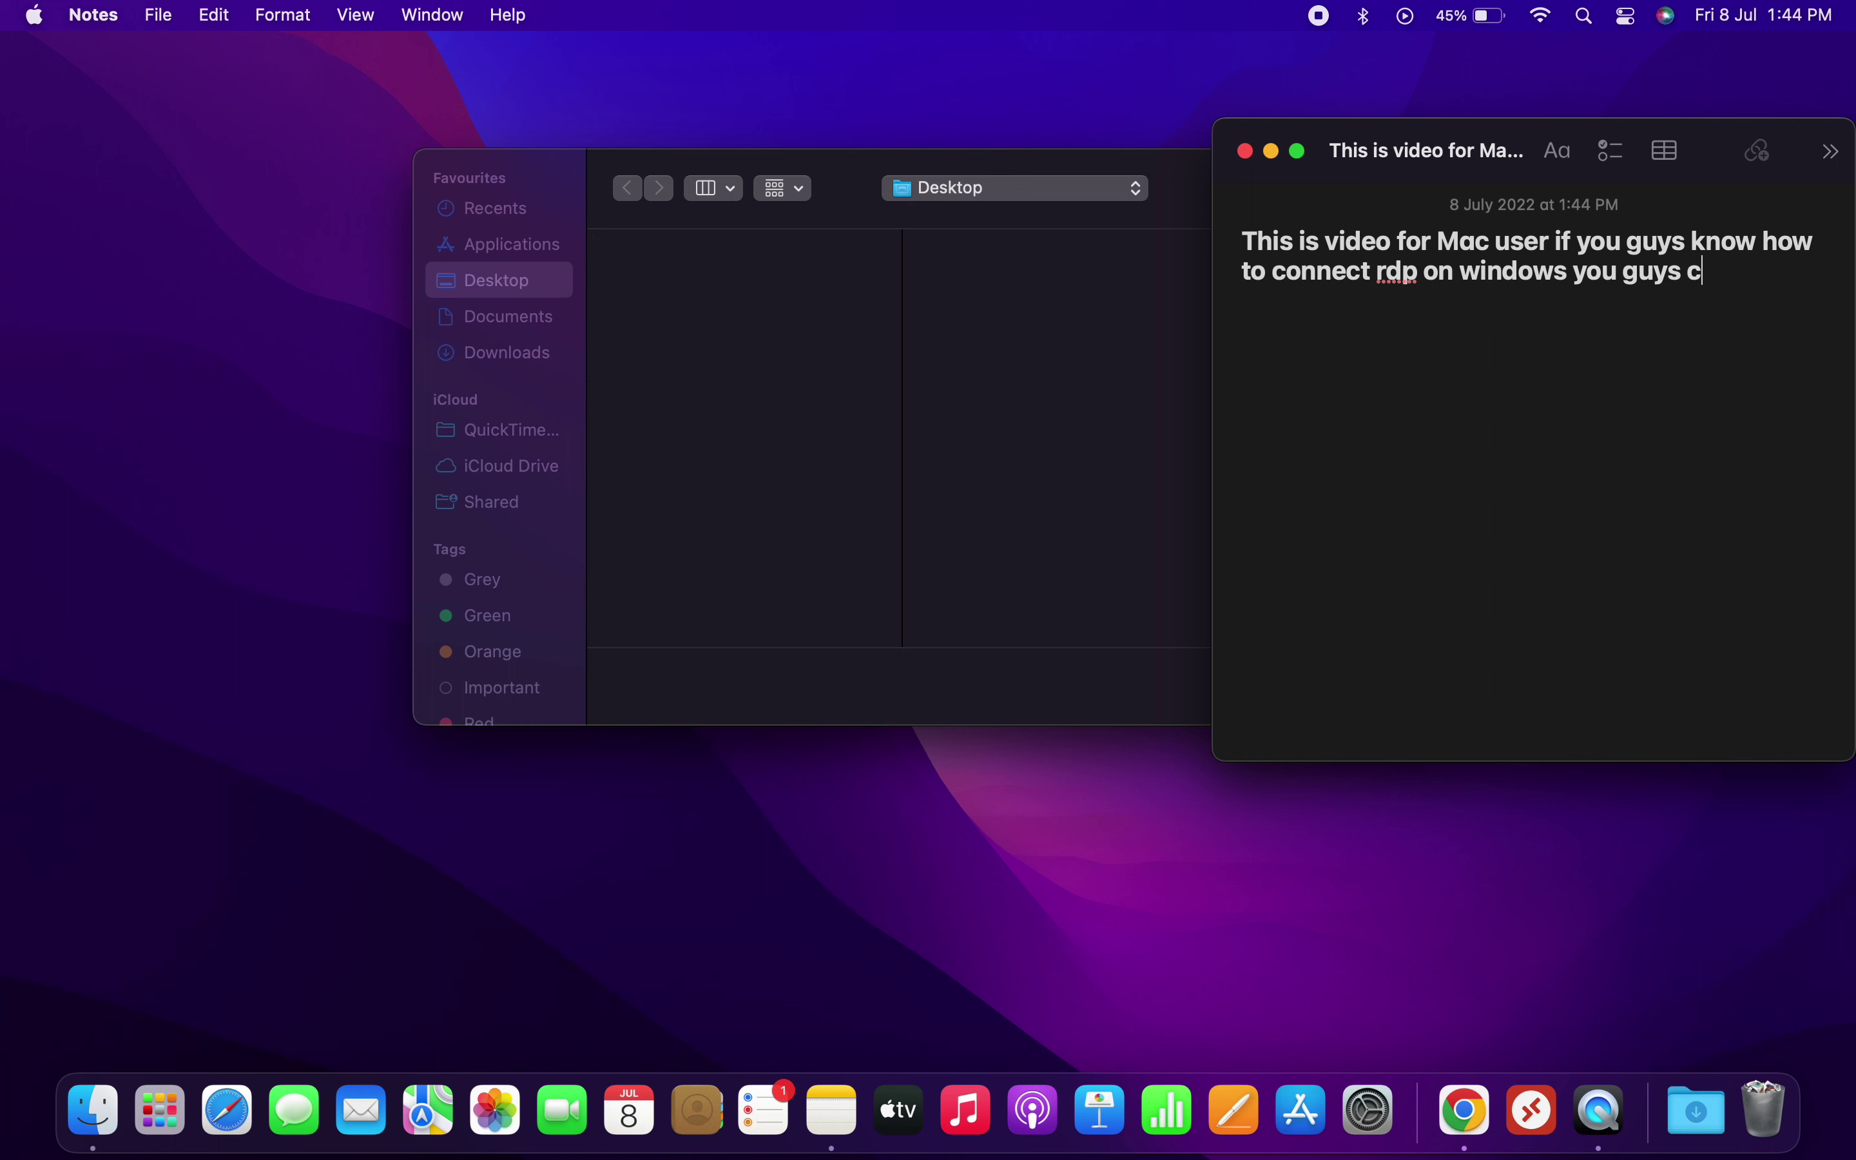
pyautogui.write('can also watch')
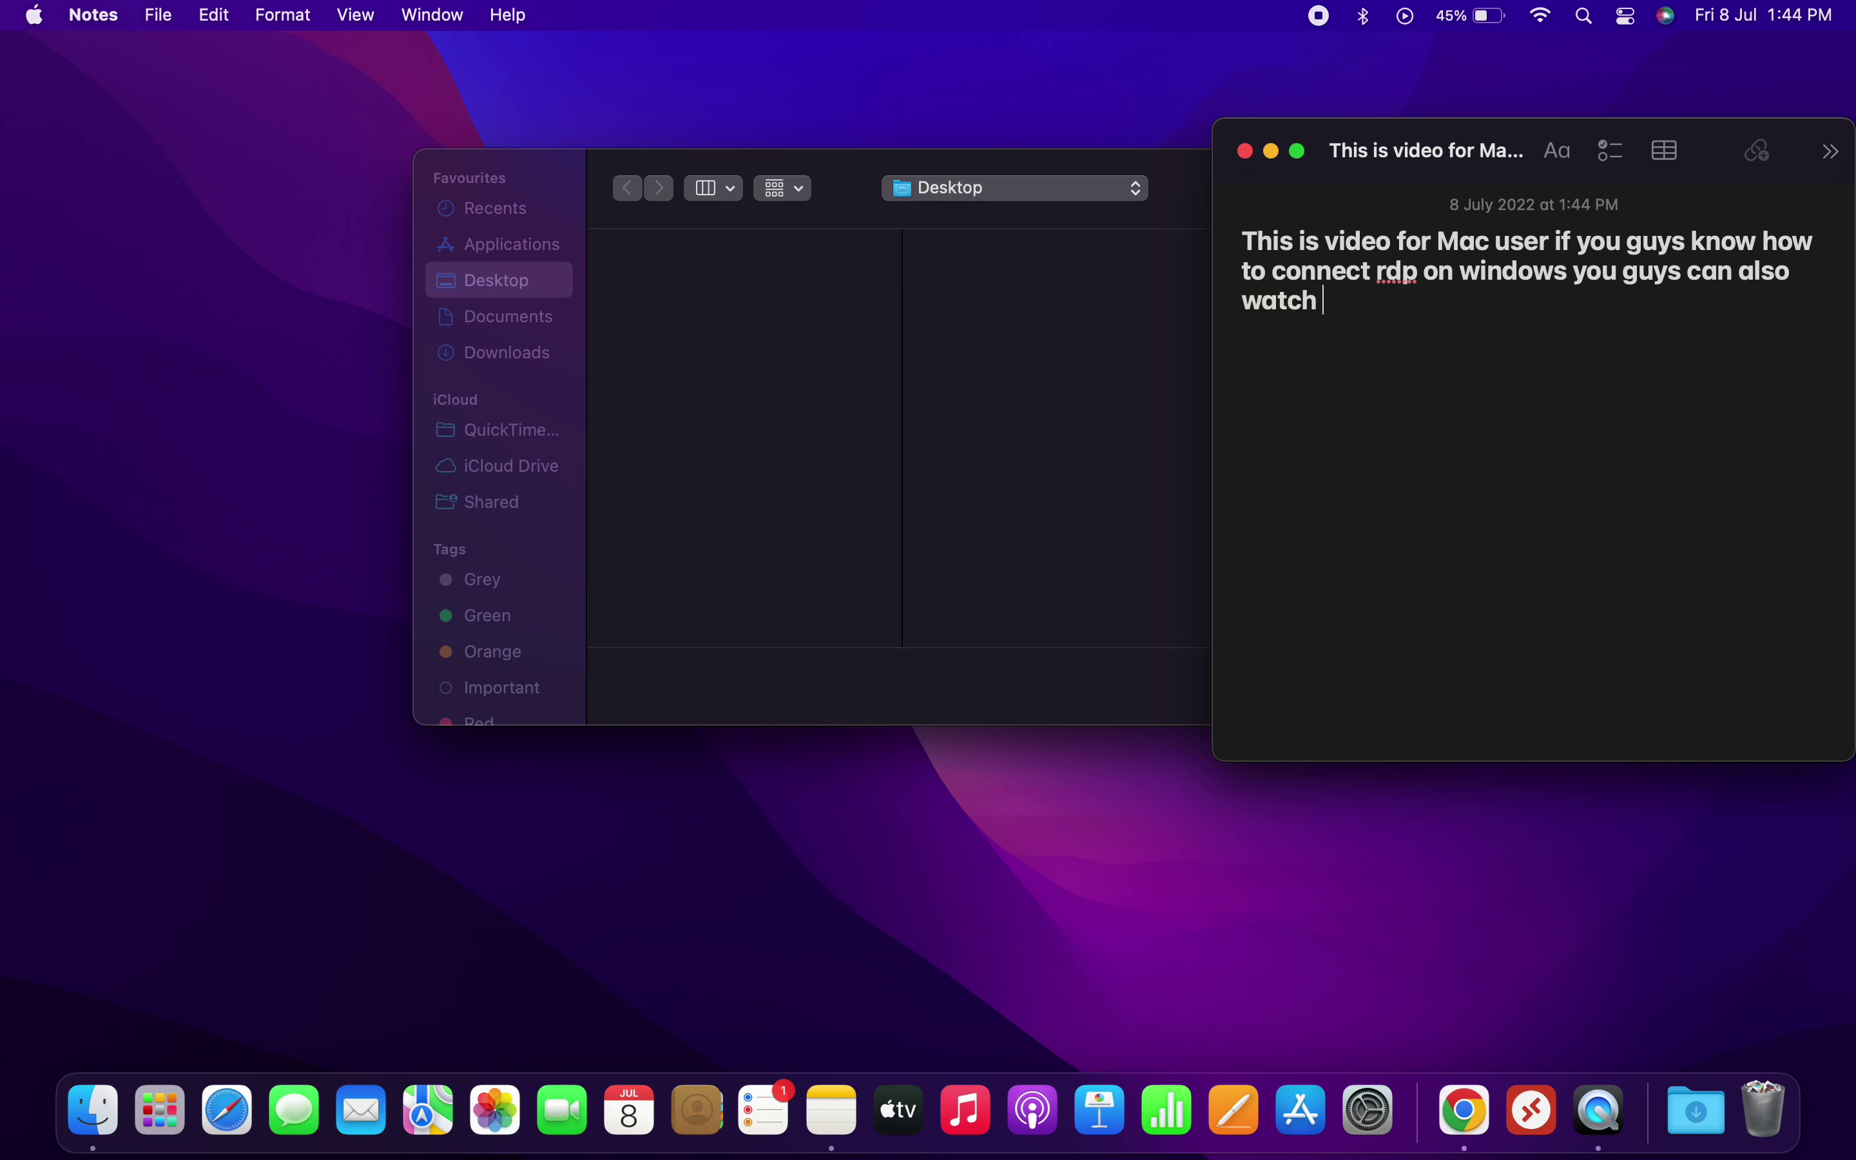
pyautogui.write(' bt is mainly f')
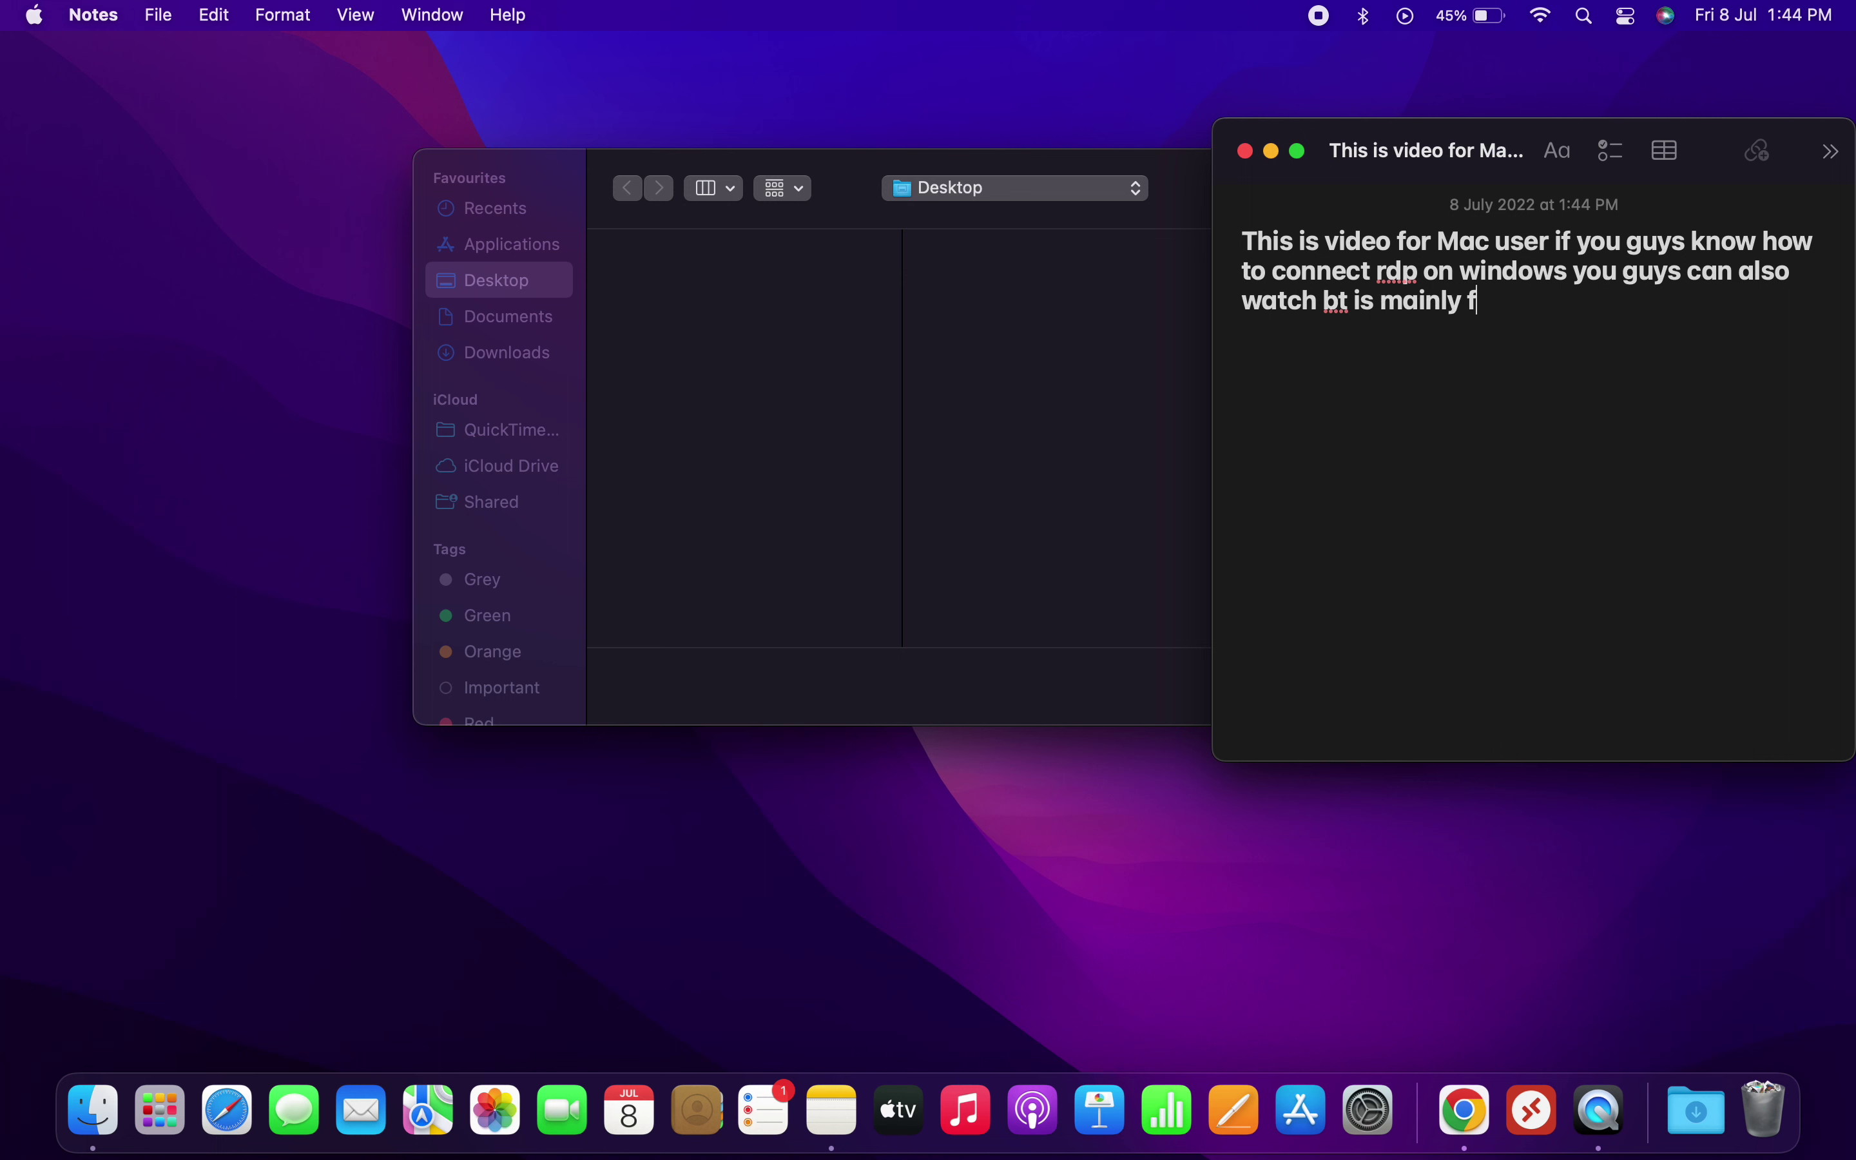
pyautogui.write('ouc')
pyautogui.press('BackSpace')
pyautogui.press('BackSpace')
pyautogui.write('c us')
pyautogui.press('BackSpace')
pyautogui.write('us on Mac usr')
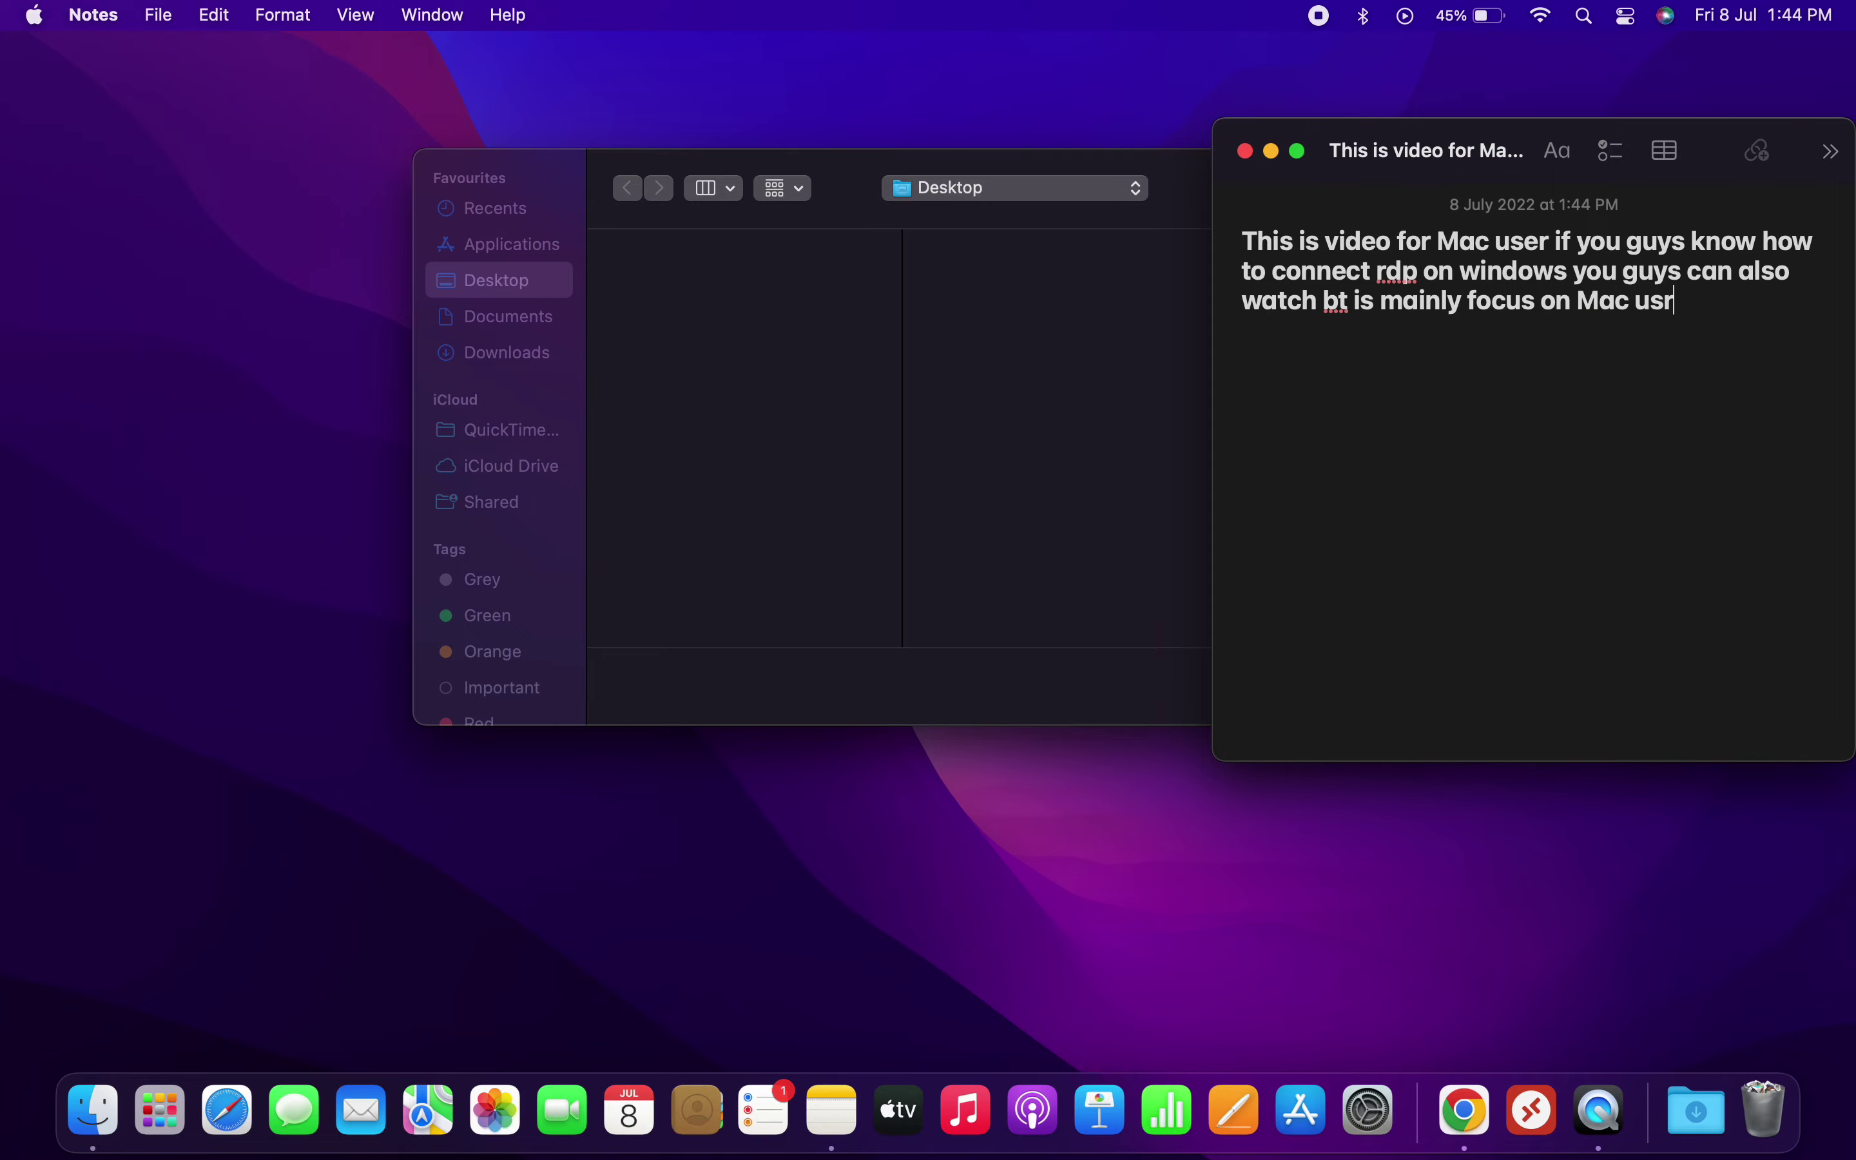
pyautogui.press('BackSpace')
pyautogui.write('er')
# Review the lab's instructions following instance creation and check the provisioning status of myinstance in the Google Cloud console
pyautogui.hotkey('ctrl', 'Right')
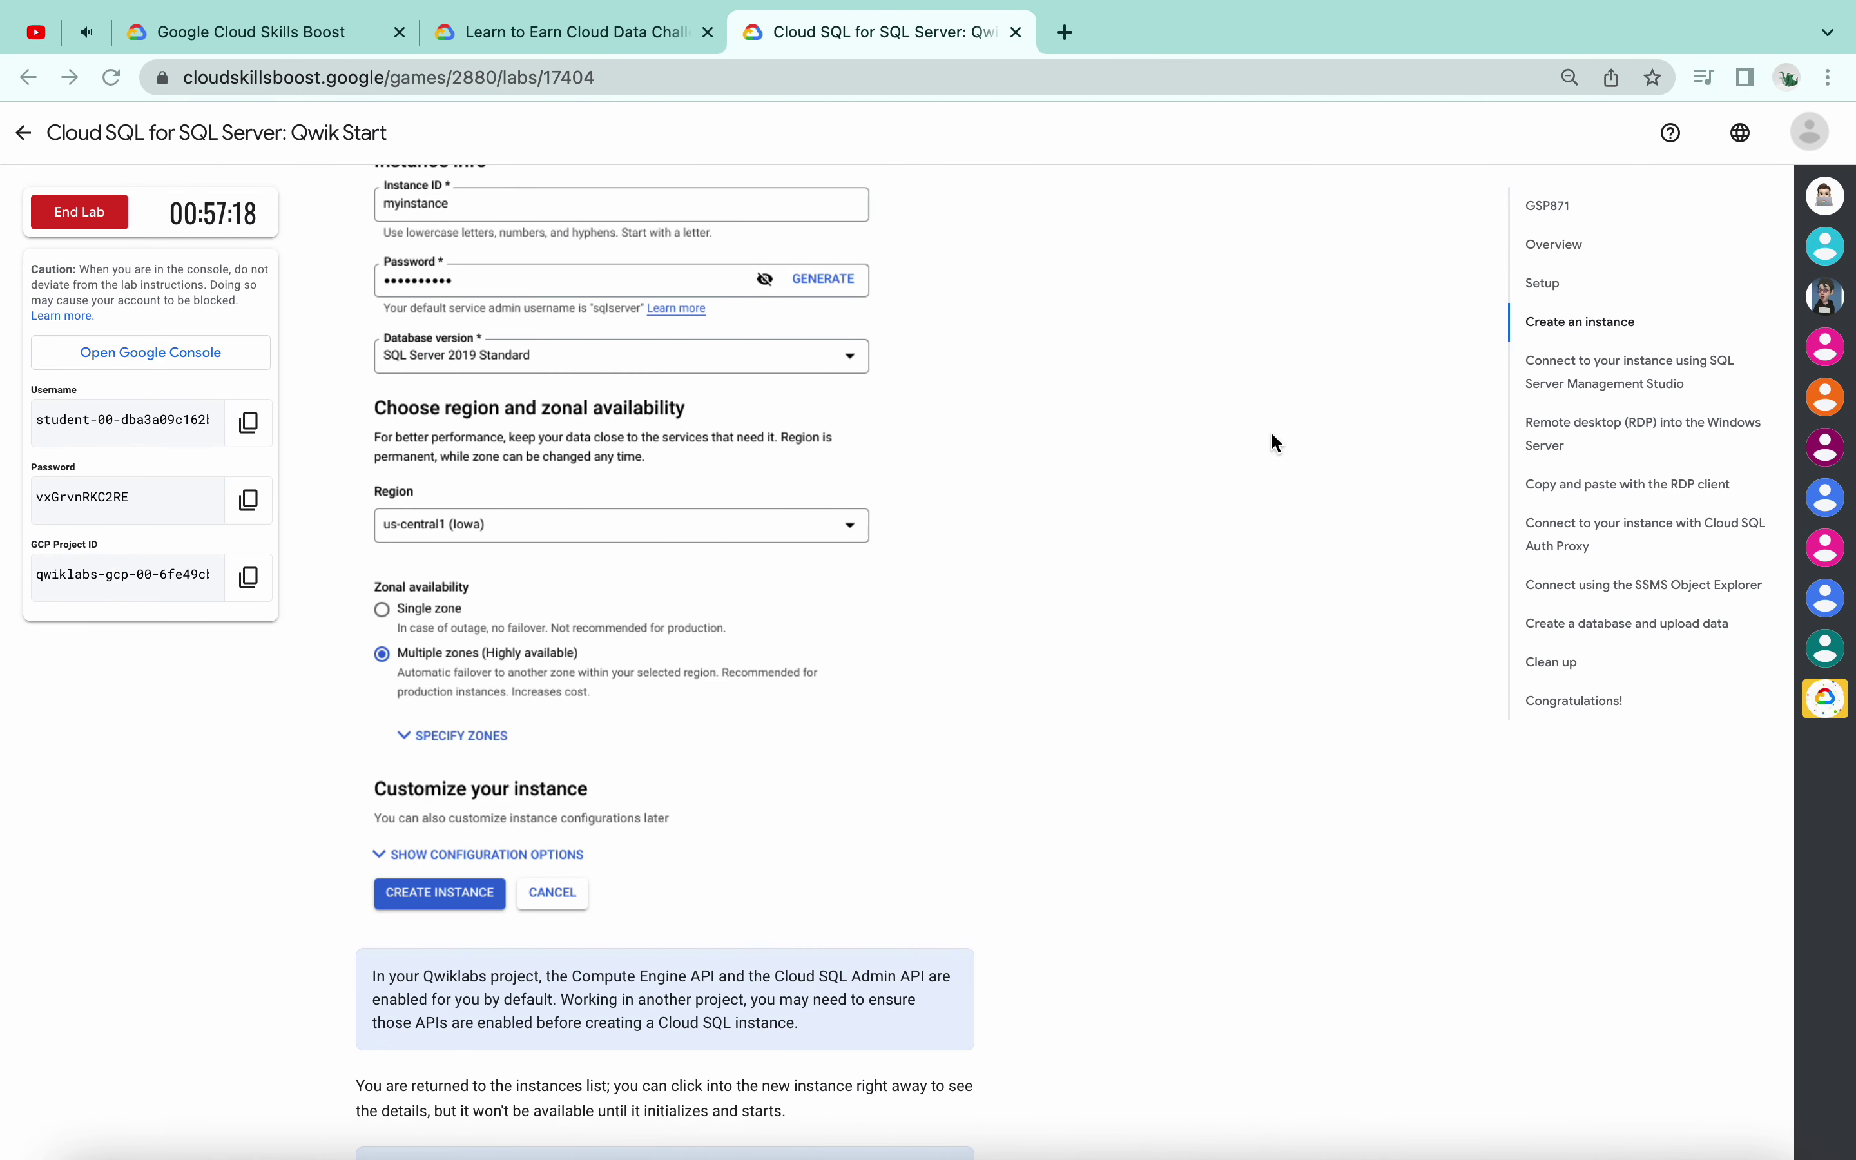
pyautogui.scroll(-10, 807, 802)
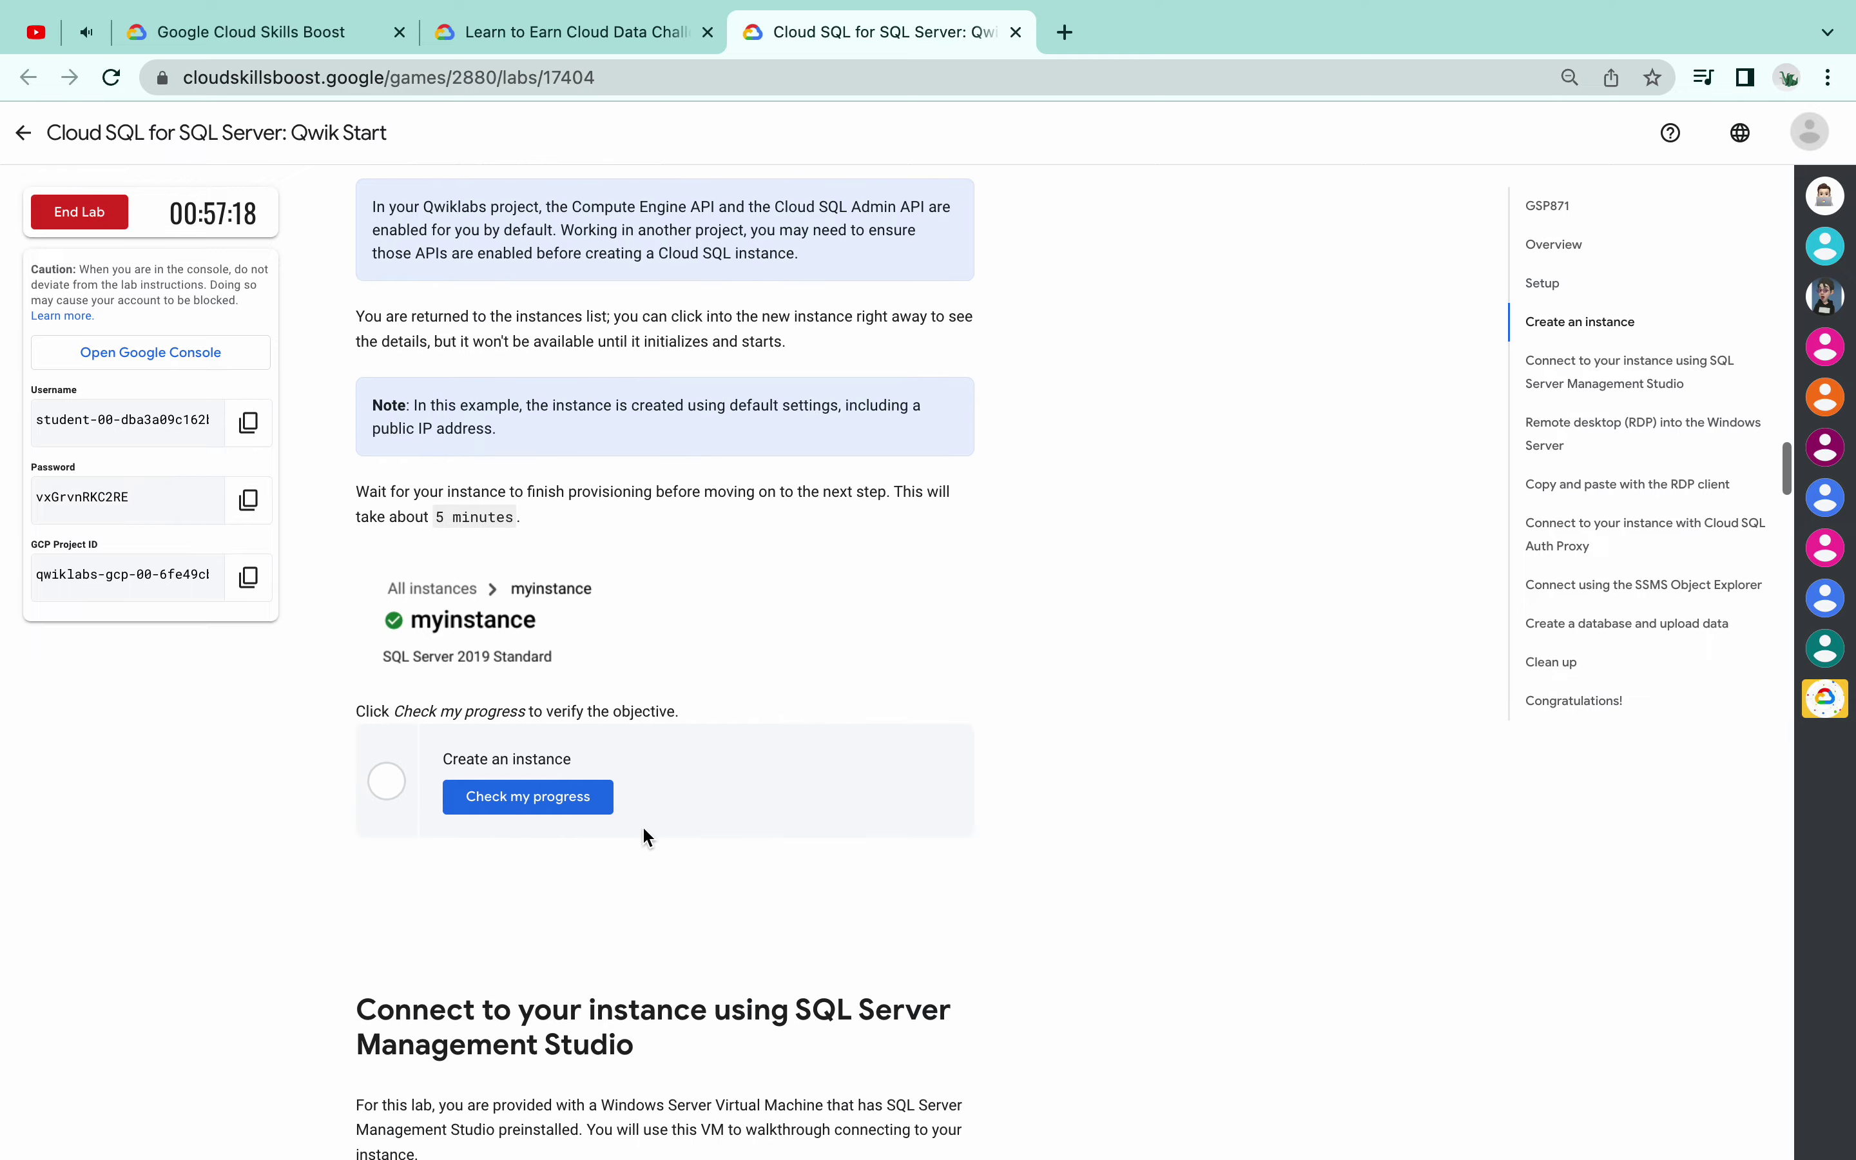
pyautogui.hotkey('ctrl', 'Right')
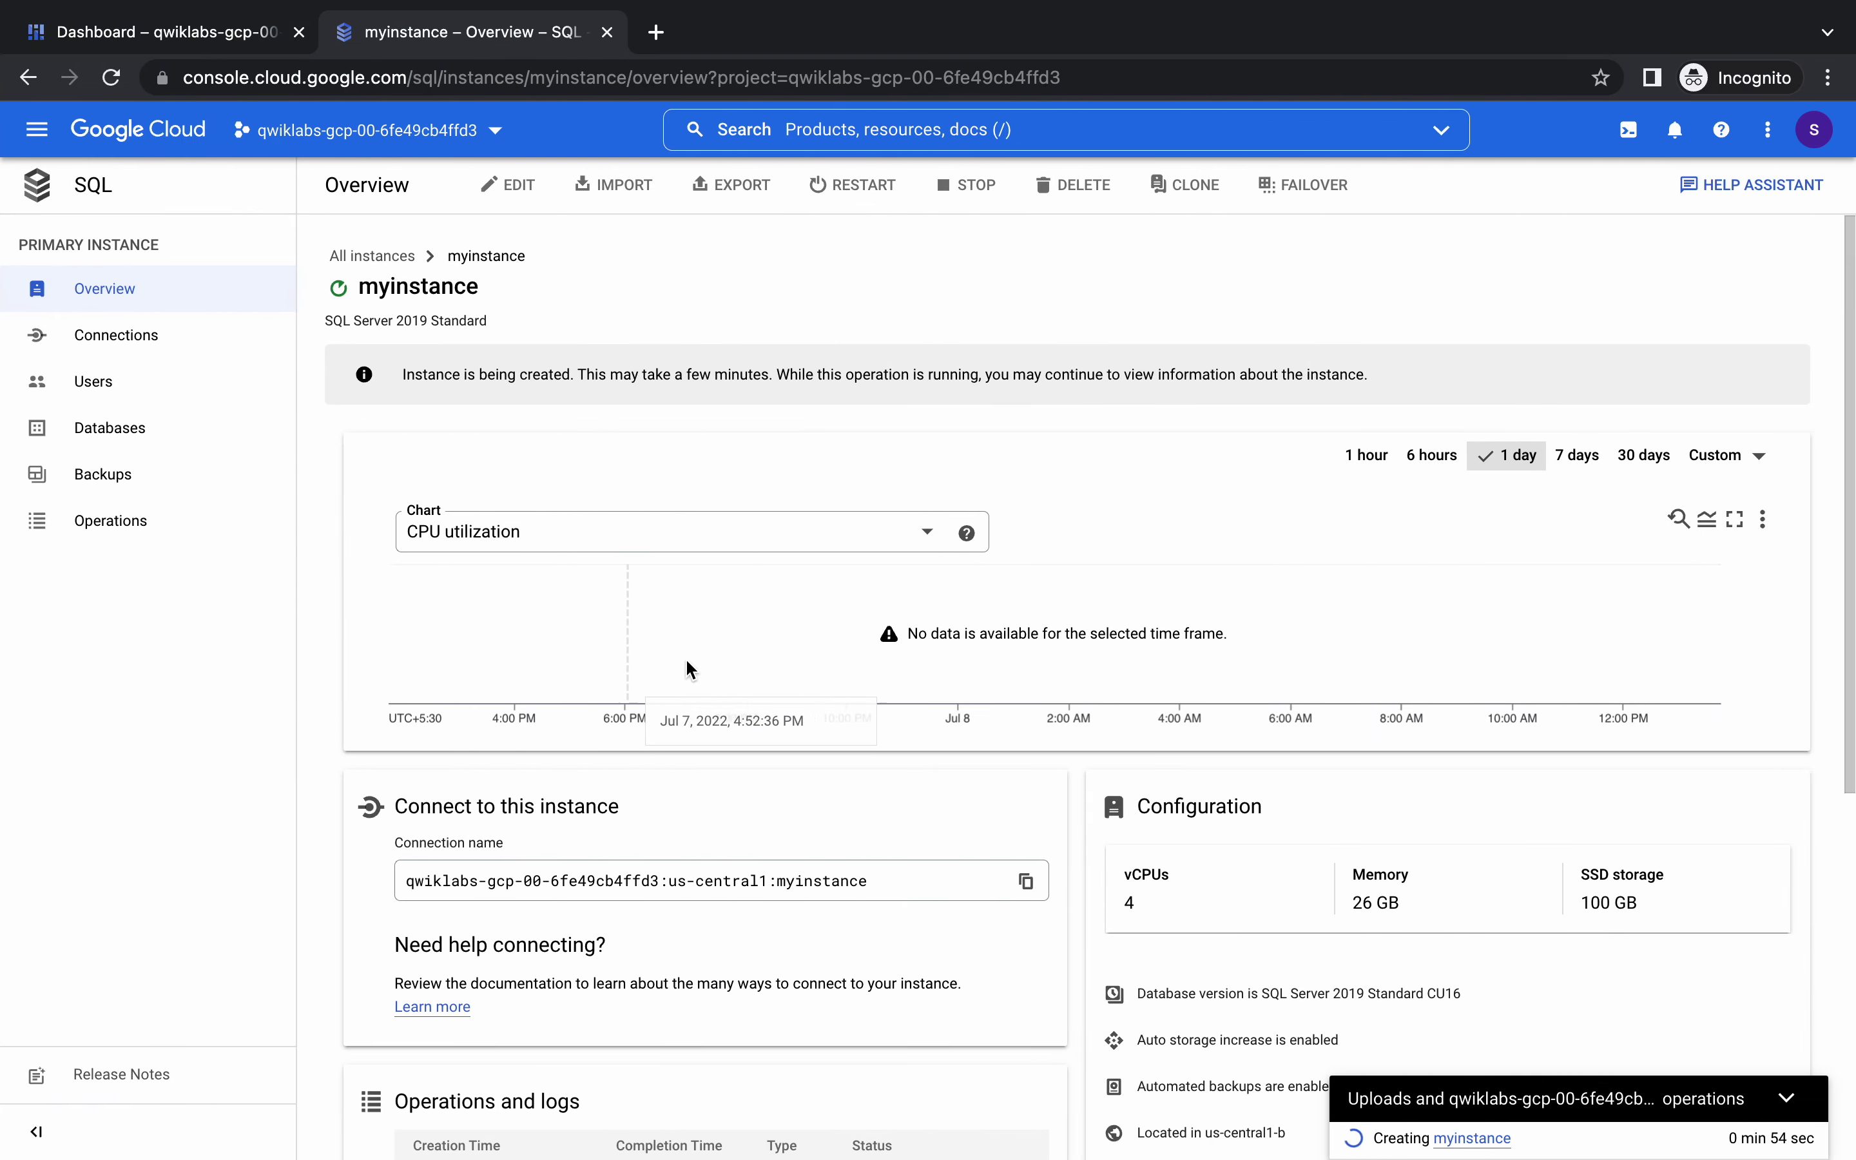
# Return to Notes and add the line "Go to App Store and download this Application" below the existing text
pyautogui.hotkey('ctrl', 'Left')
pyautogui.hotkey('ctrl', 'Left')
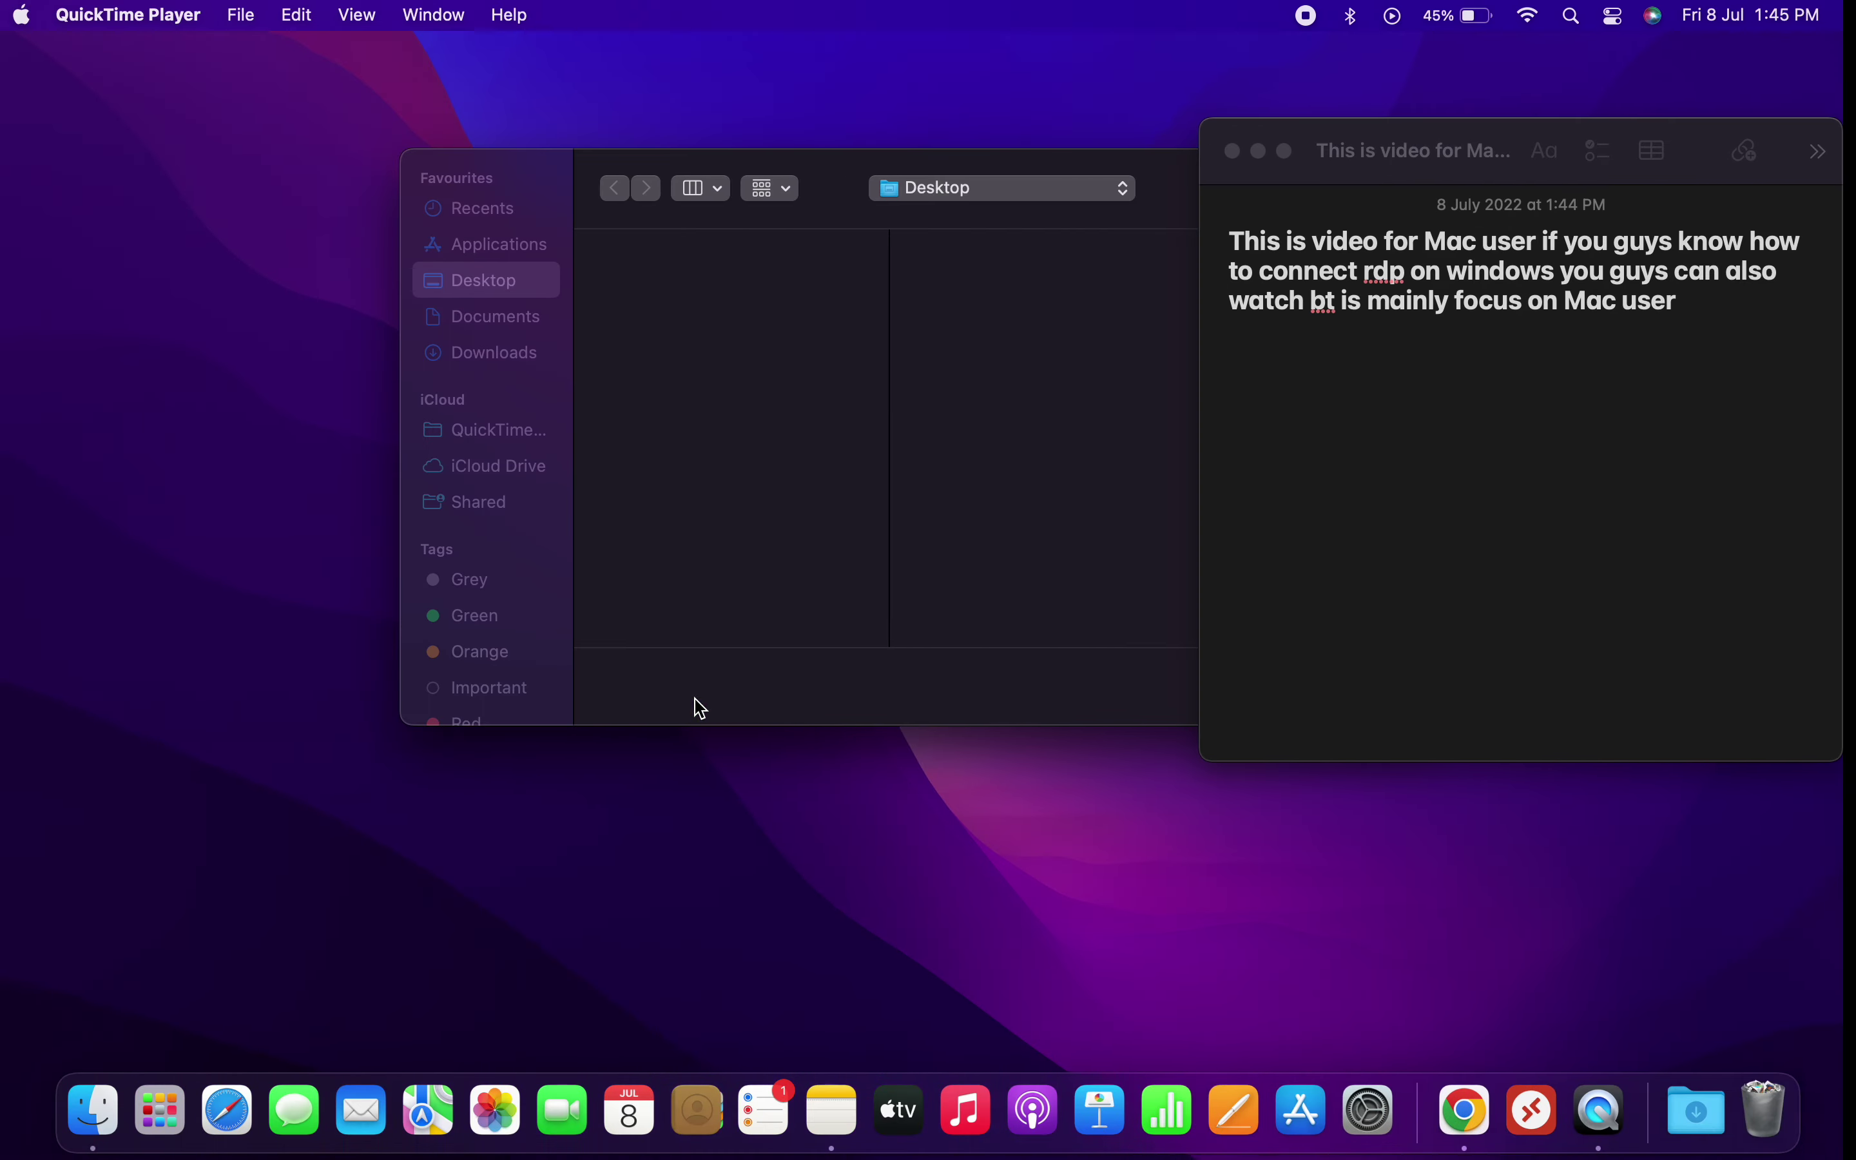
pyautogui.click(1280, 468)
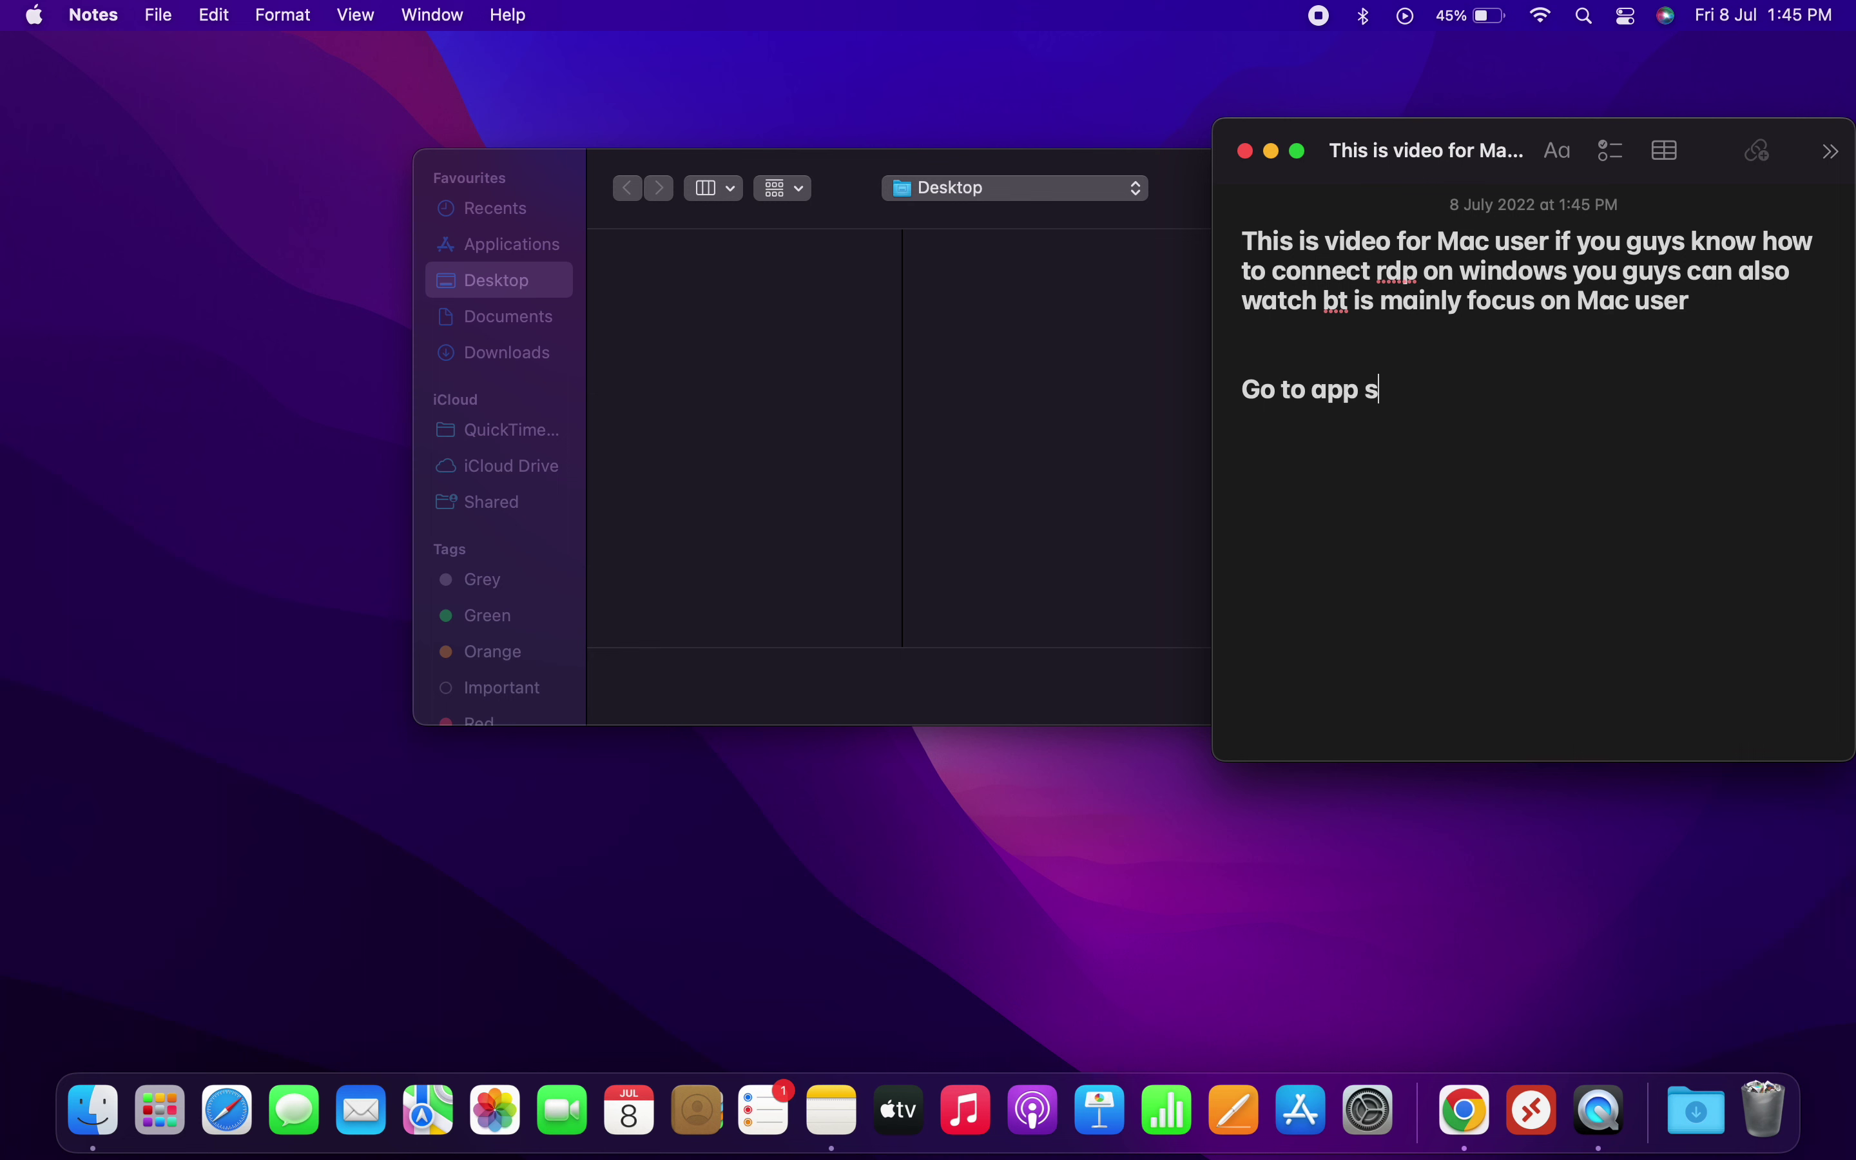
pyautogui.write('e')
pyautogui.press('BackSpace')
pyautogui.press('BackSpace')
pyautogui.write('ore and ')
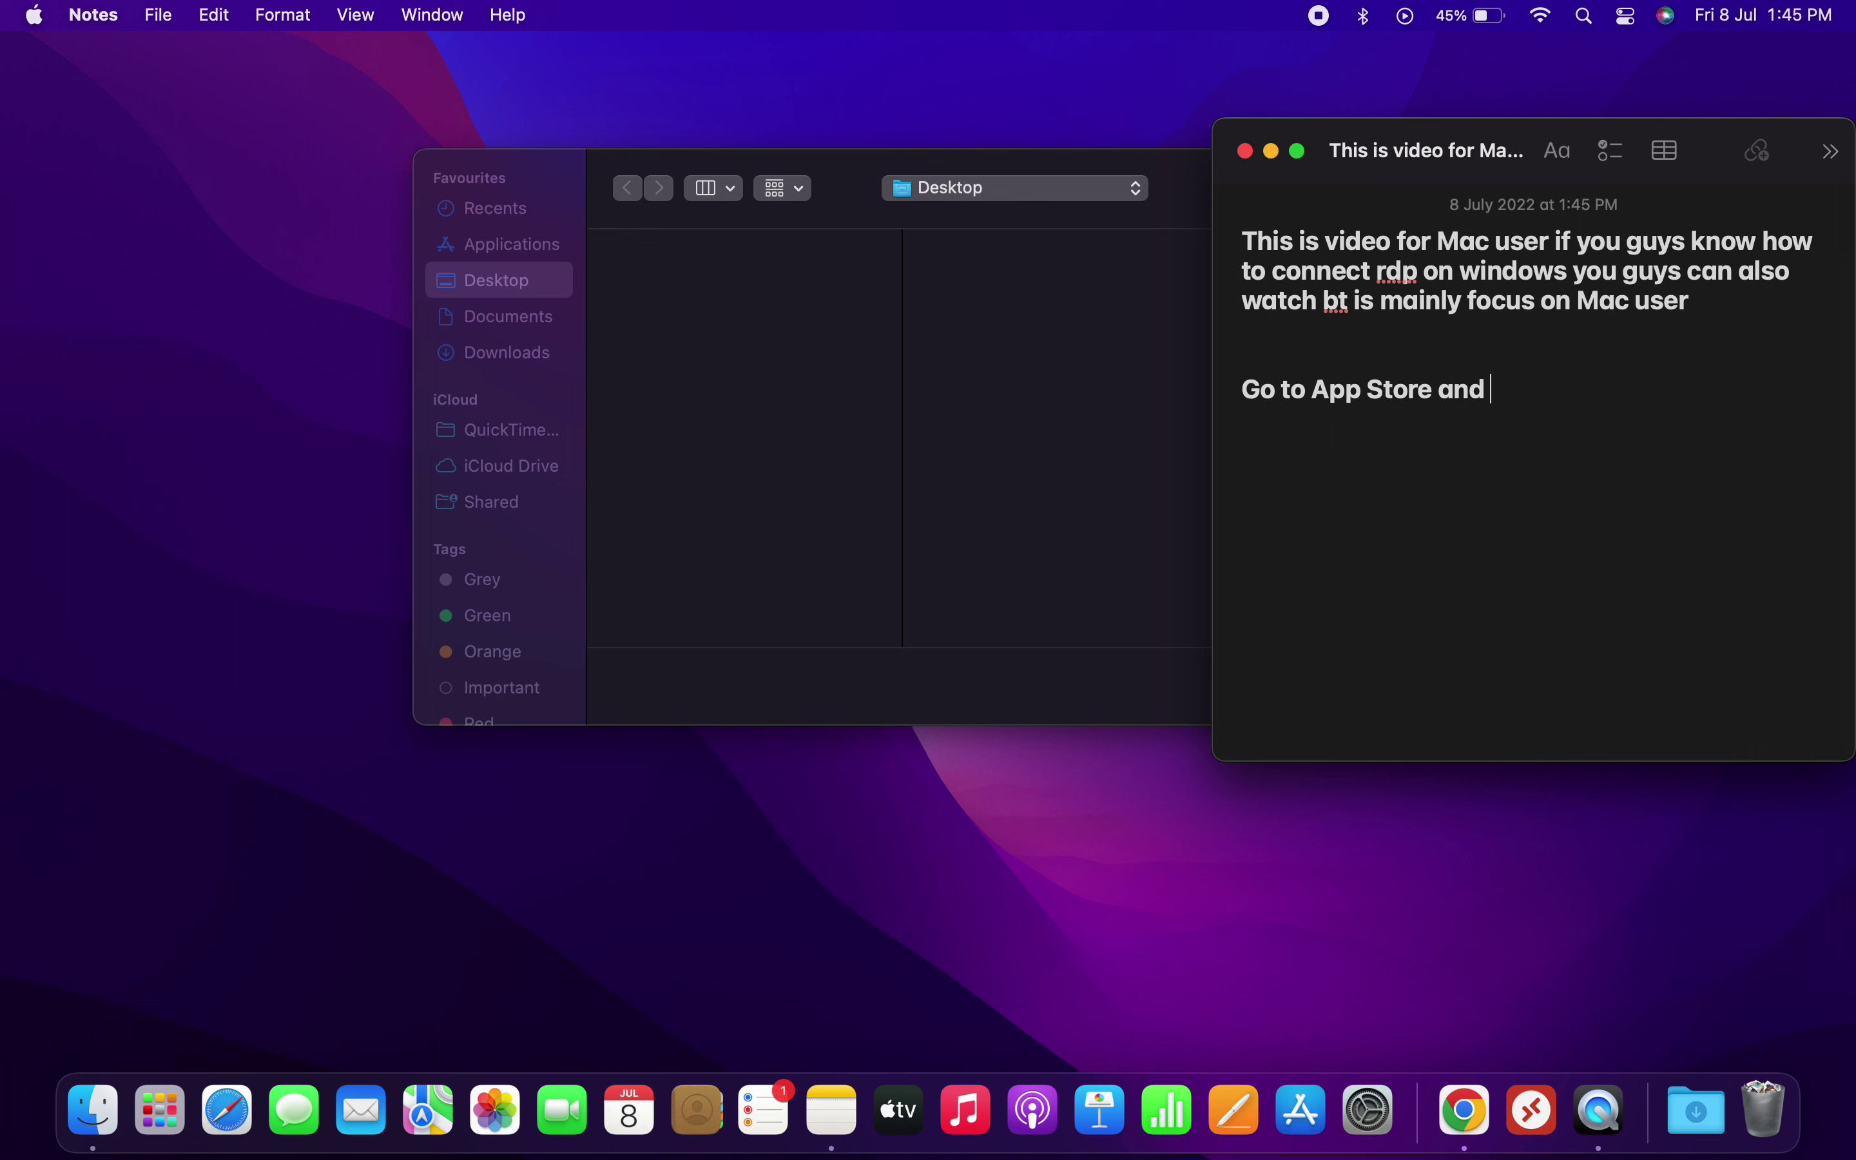
pyautogui.write('download this Applic')
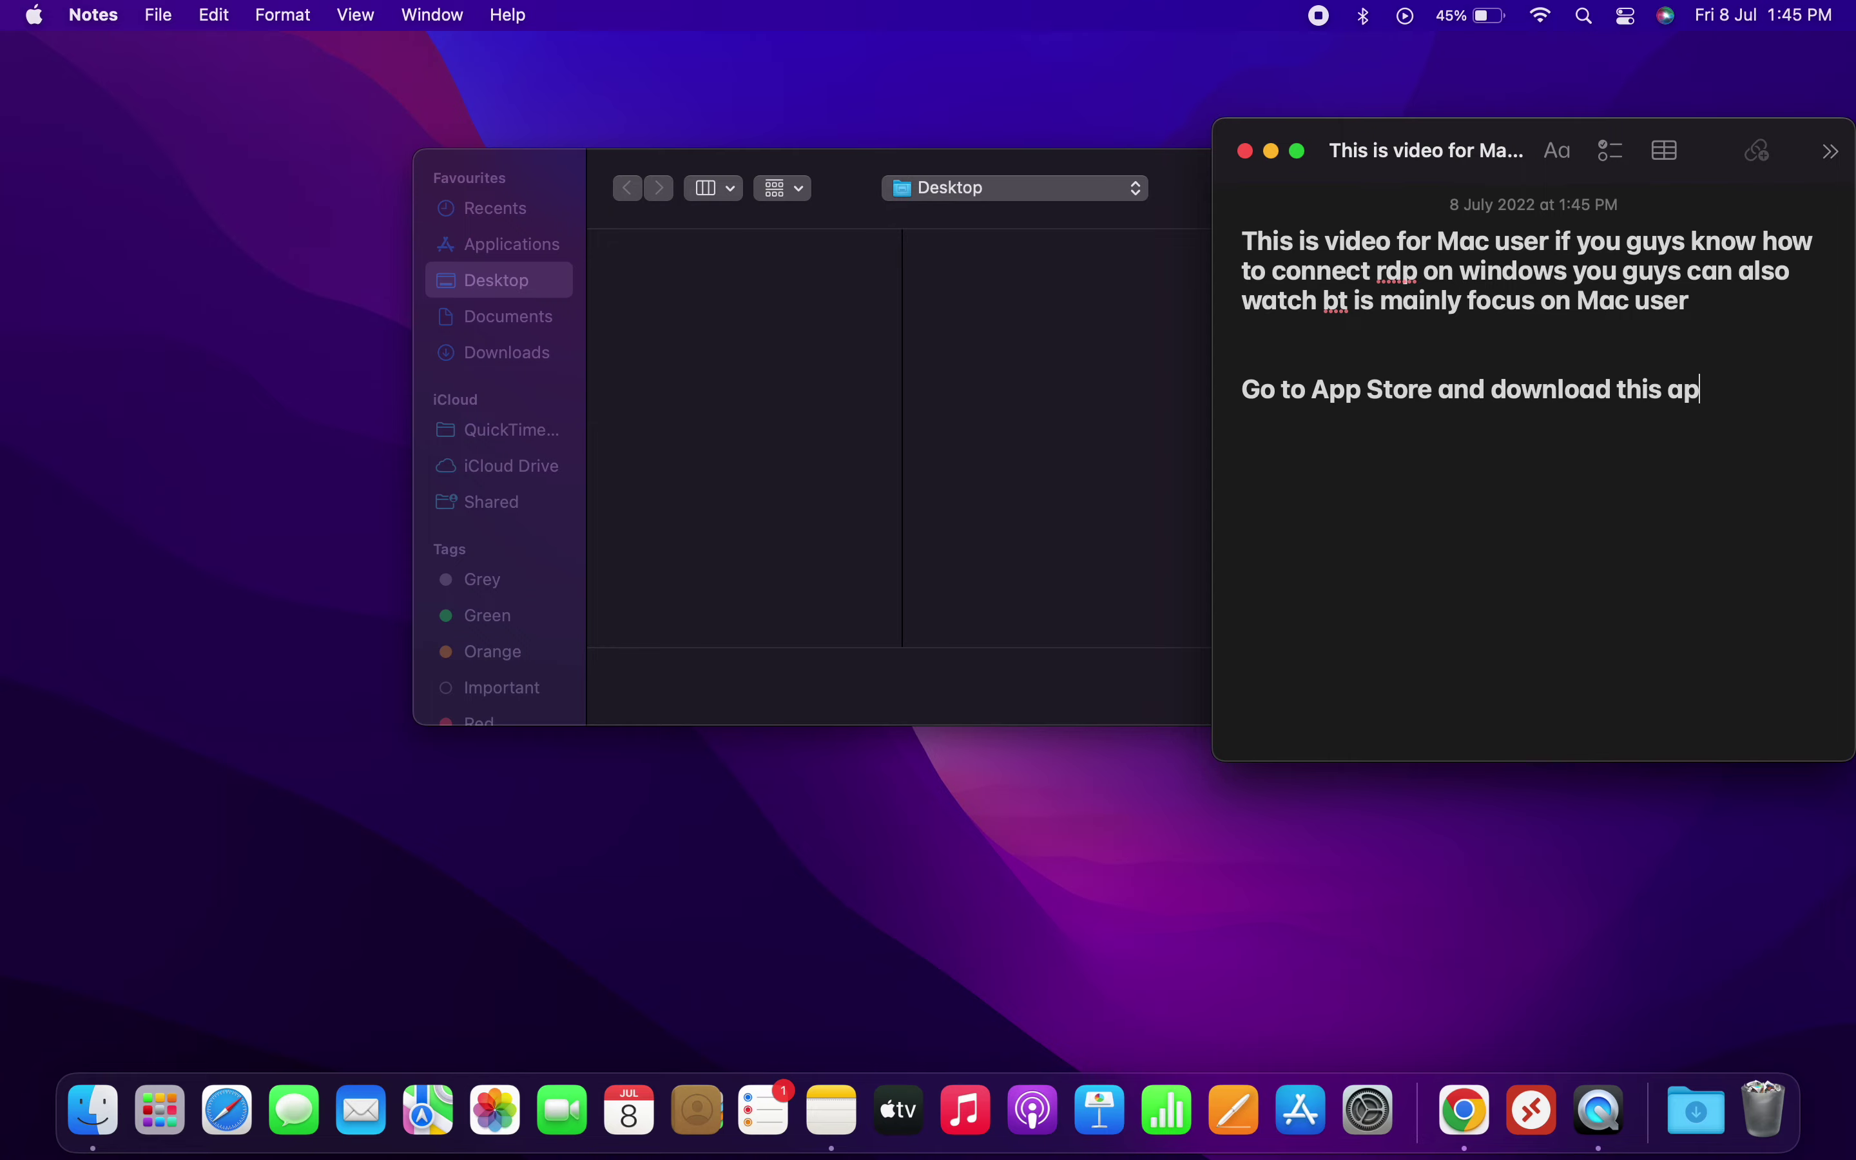
pyautogui.write('ation')
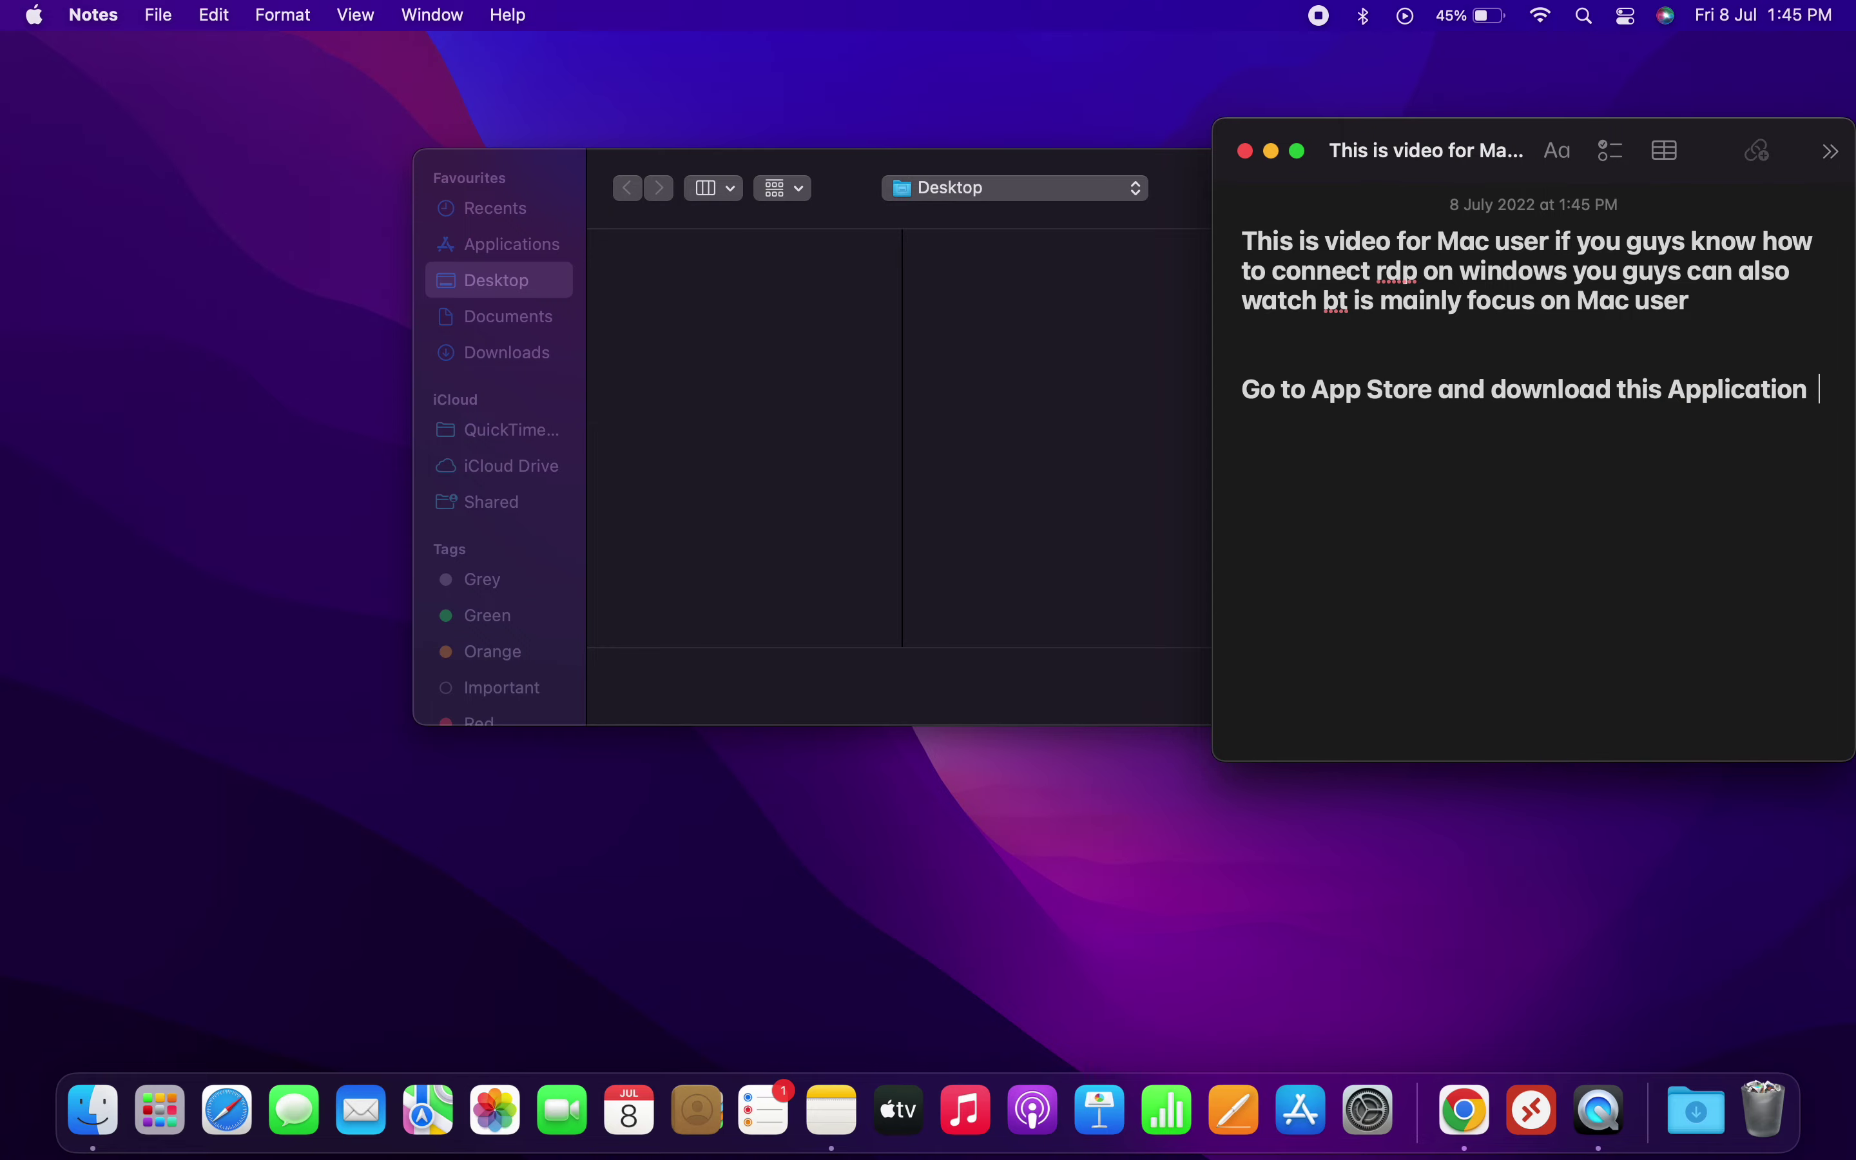
# Open Microsoft Remote Desktop and move its window slightly away from the note
pyautogui.press('F4')
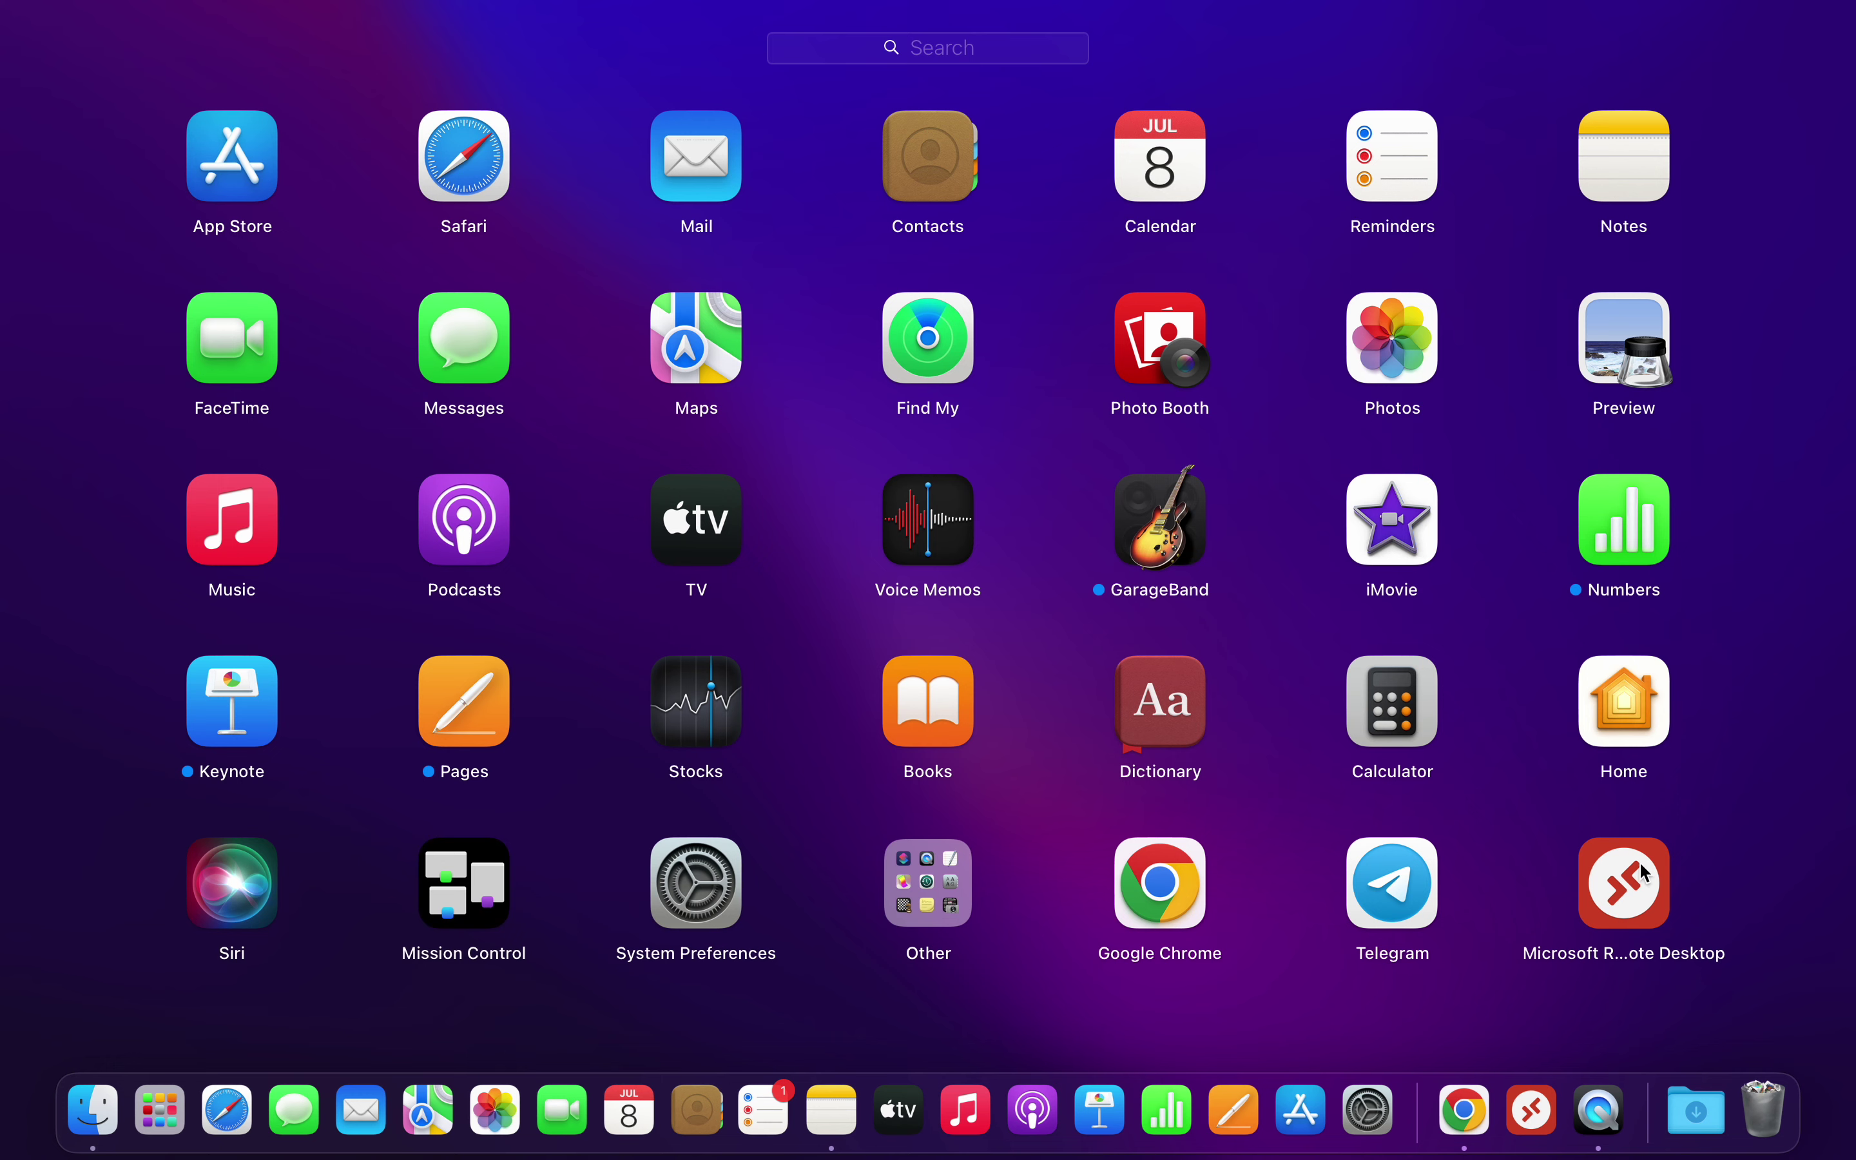
pyautogui.click(1623, 915)
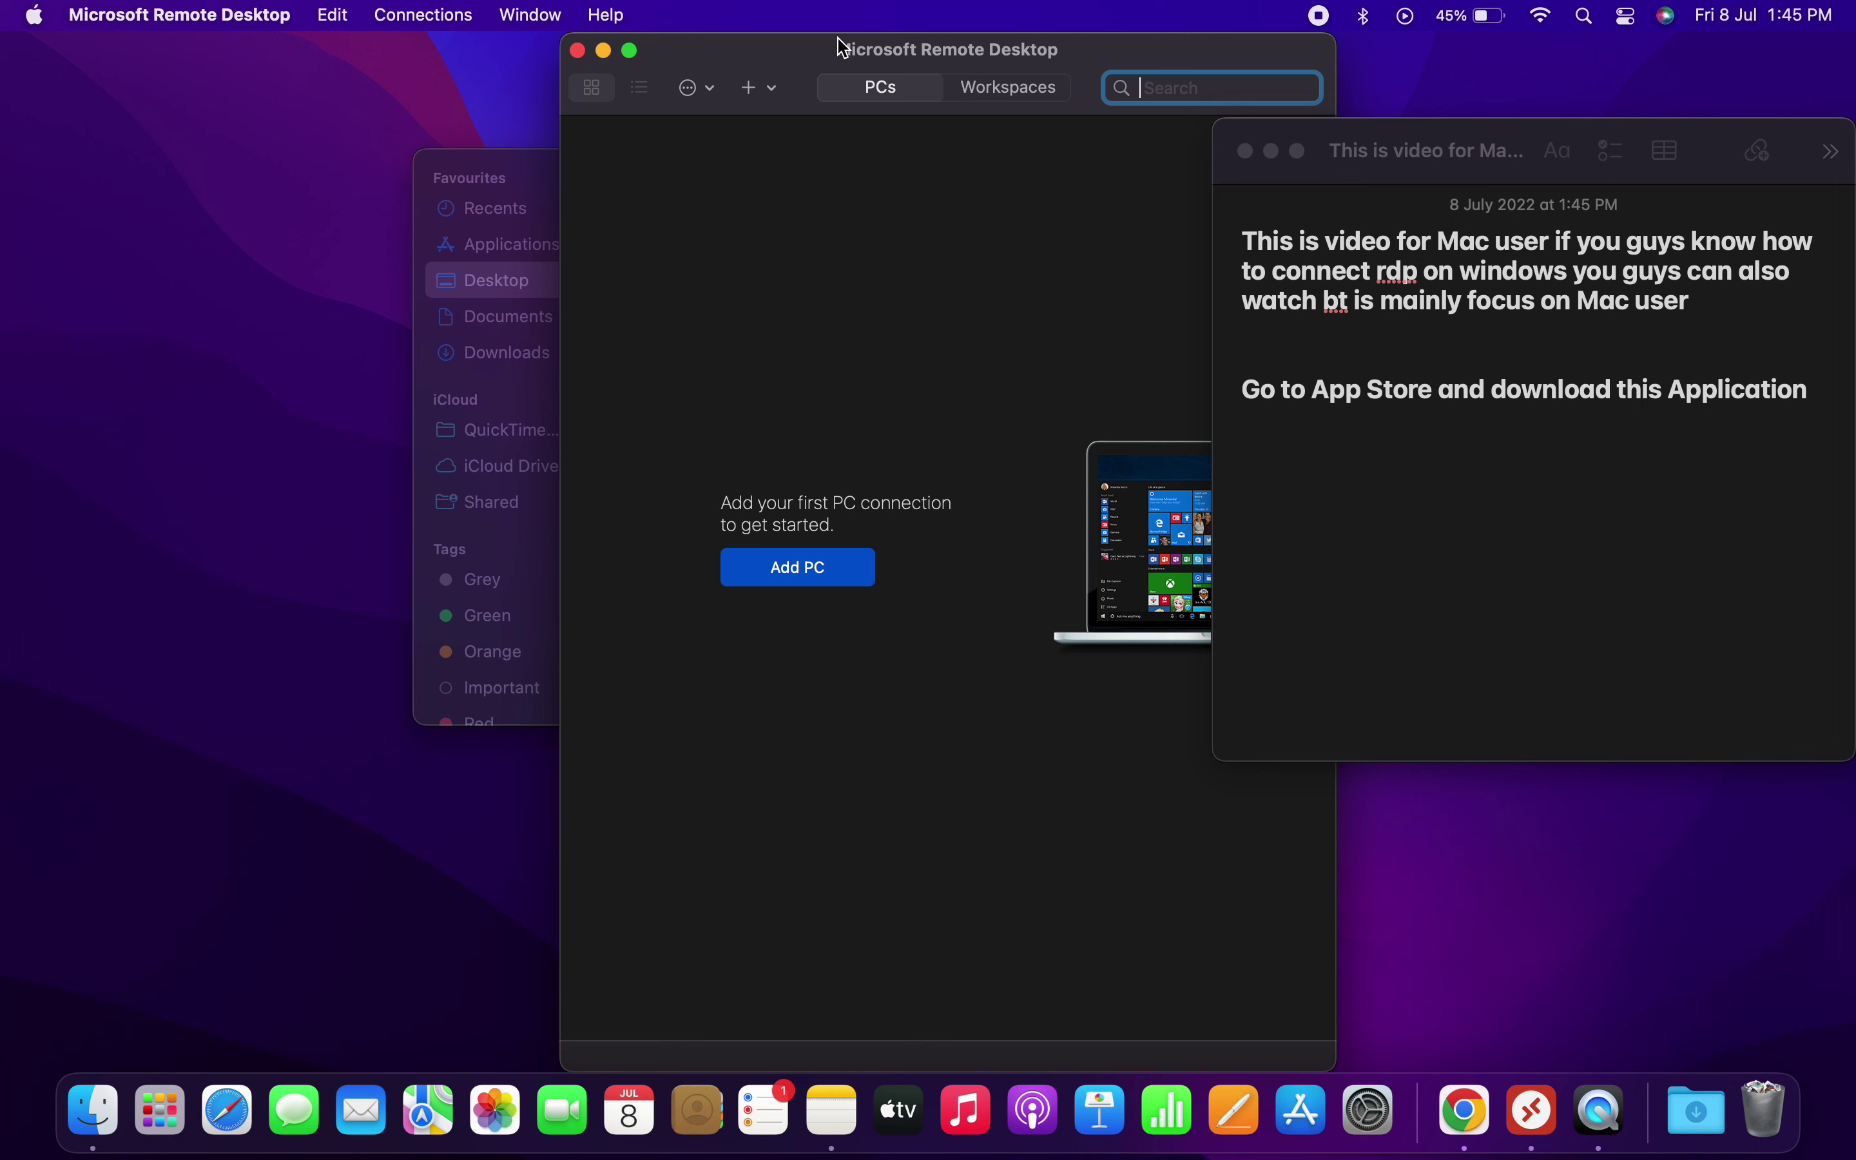
pyautogui.moveTo(836, 49)
pyautogui.mouseDown()
pyautogui.moveTo(892, 56)
pyautogui.moveTo(802, 62)
pyautogui.mouseUp()
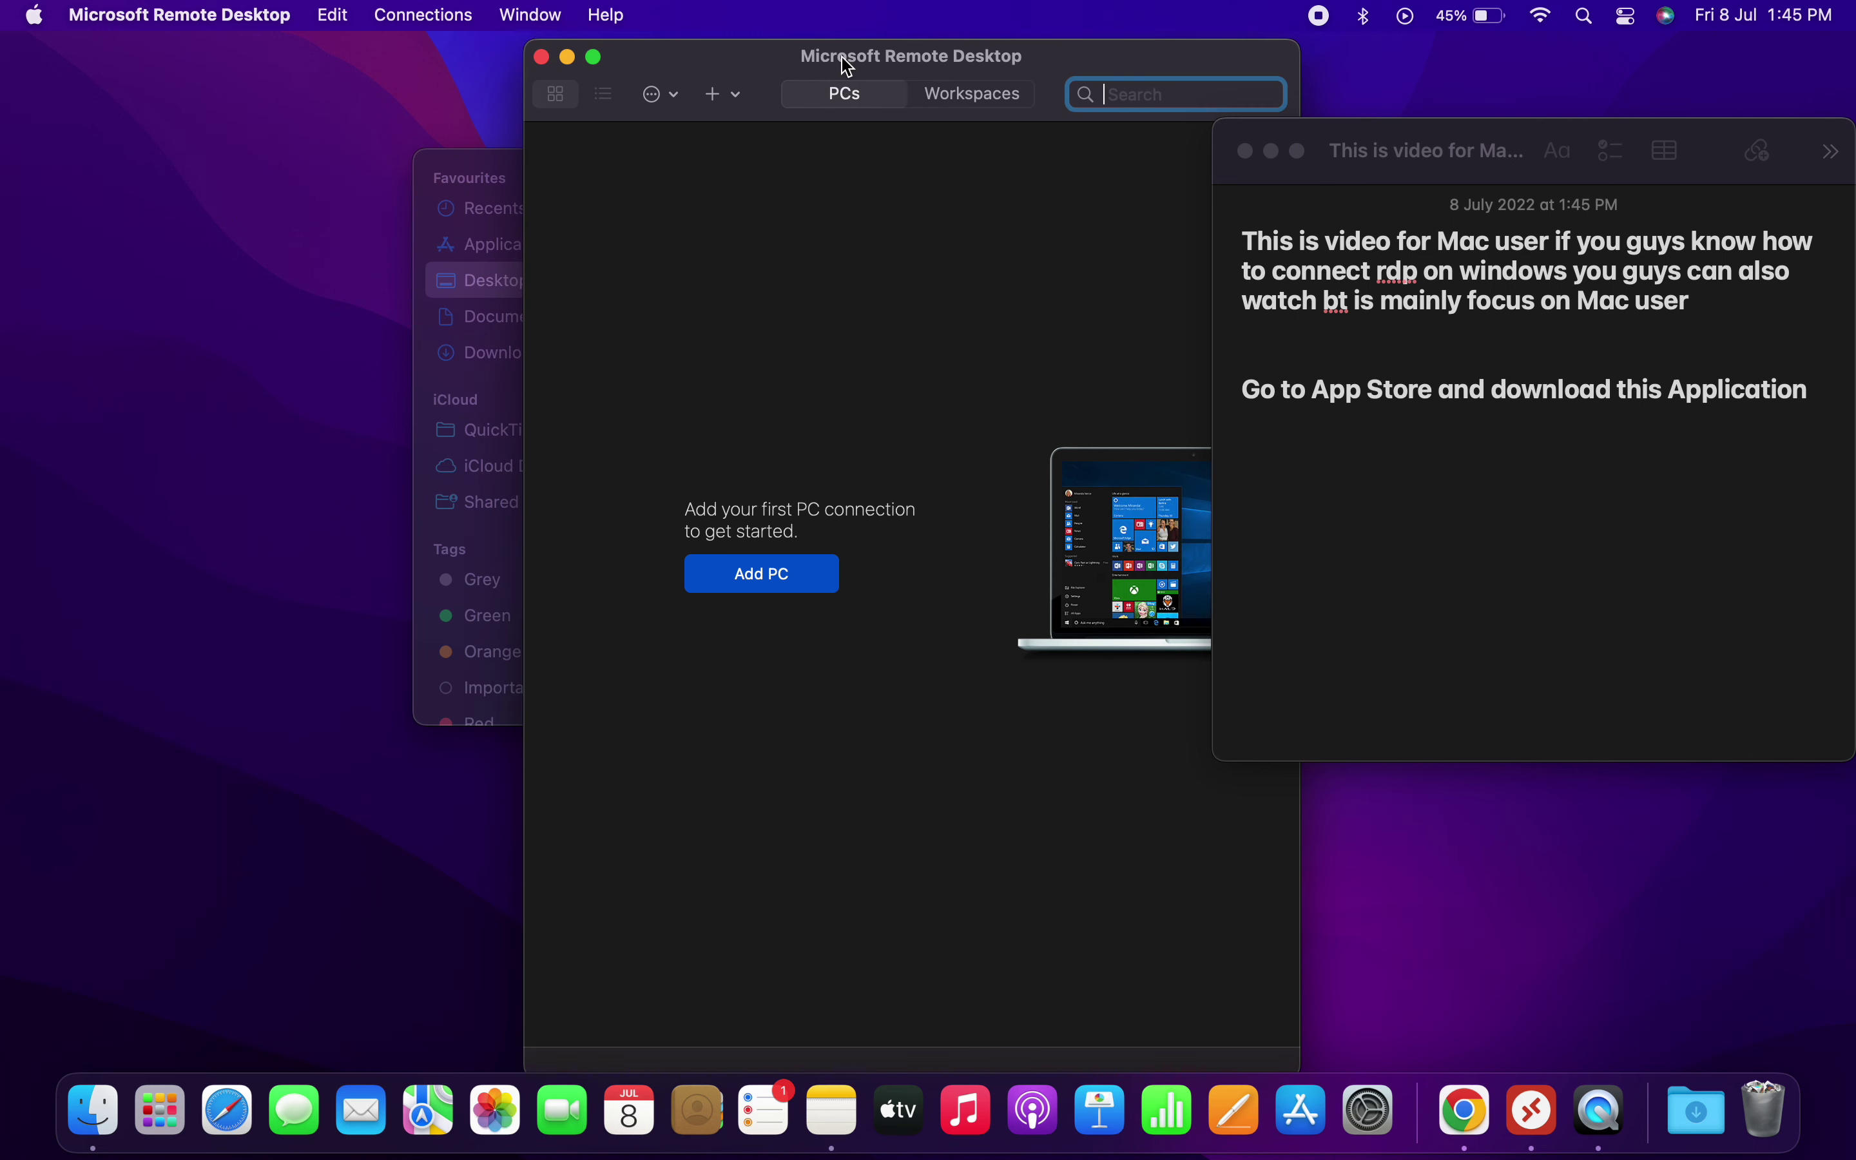
# Switch to the Google Cloud console, search for "vm ins", and open the Compute Engine VM instances page in a new tab
pyautogui.click(1458, 522)
pyautogui.hotkey('ctrl', 'Right')
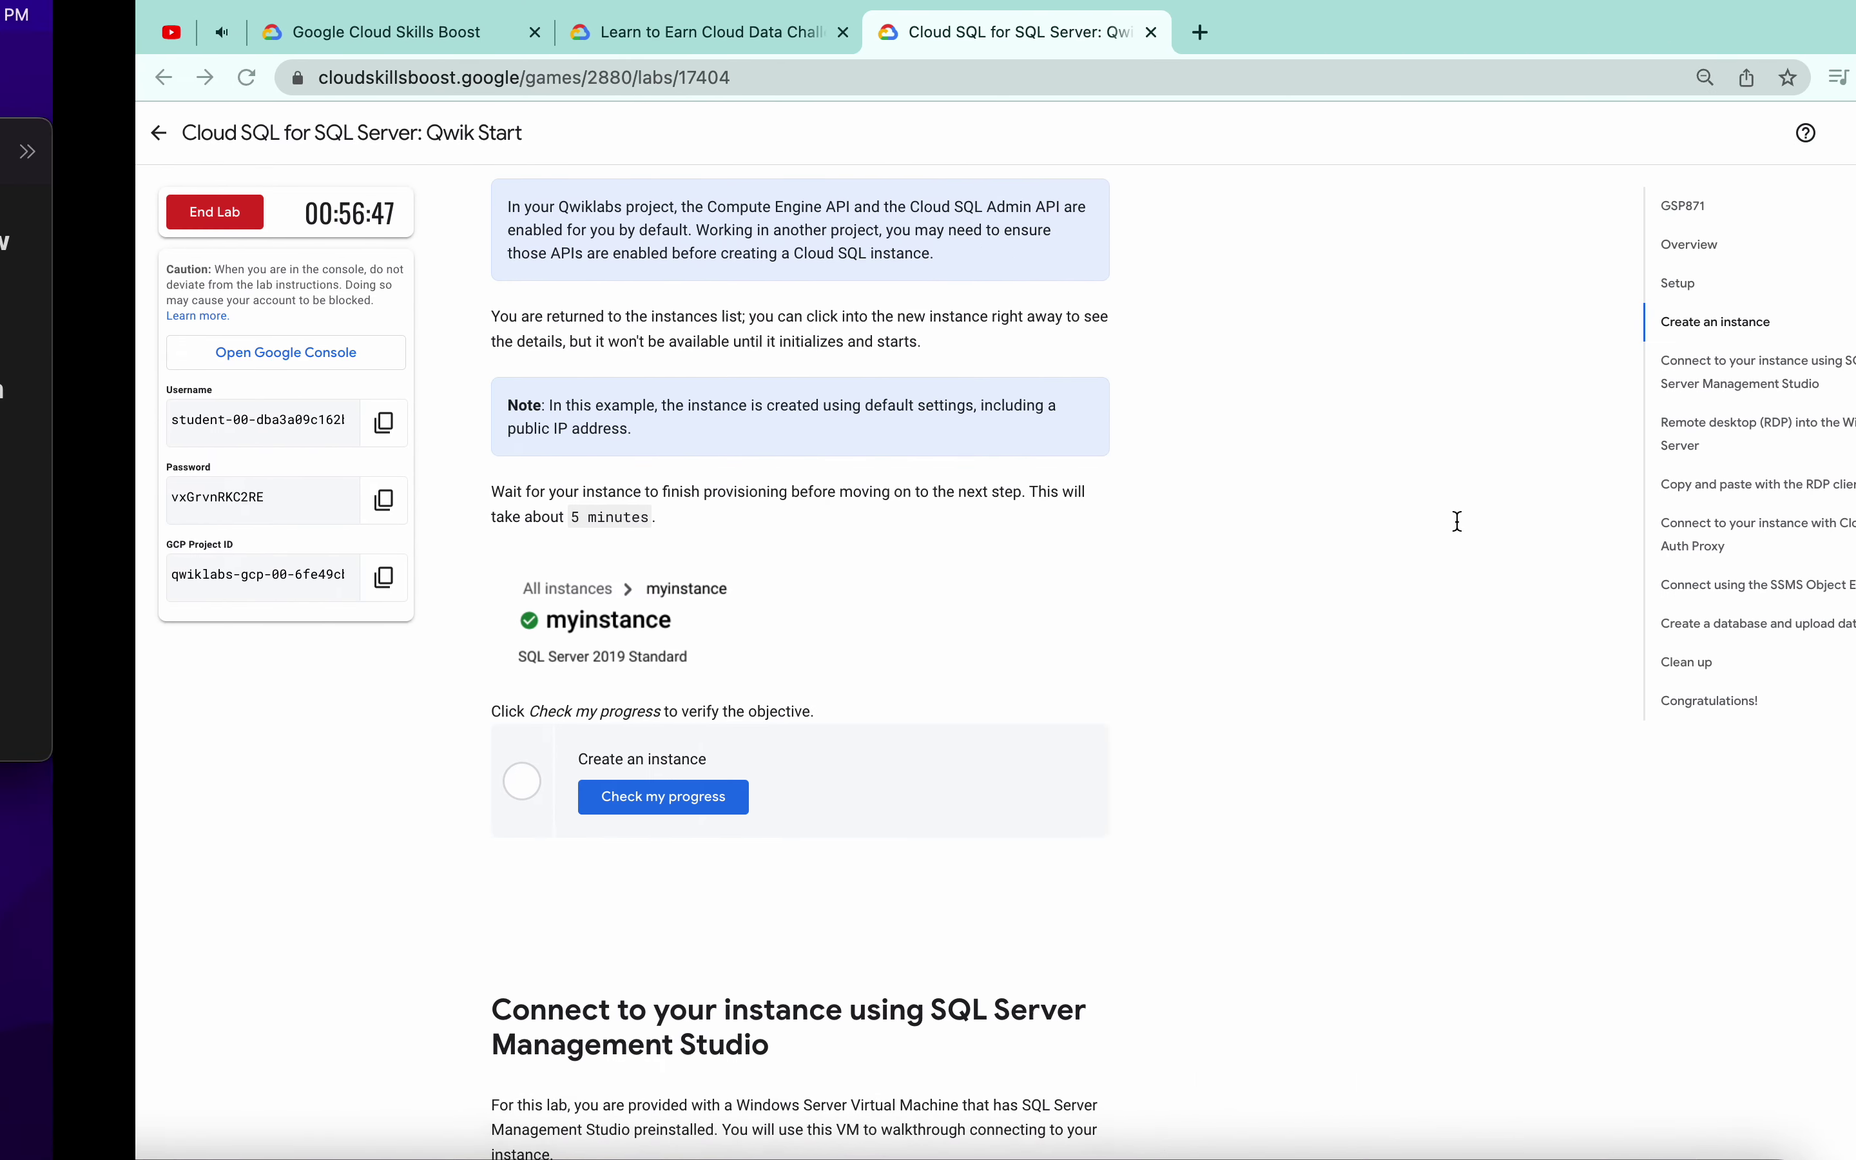
pyautogui.hotkey('ctrl', 'Right')
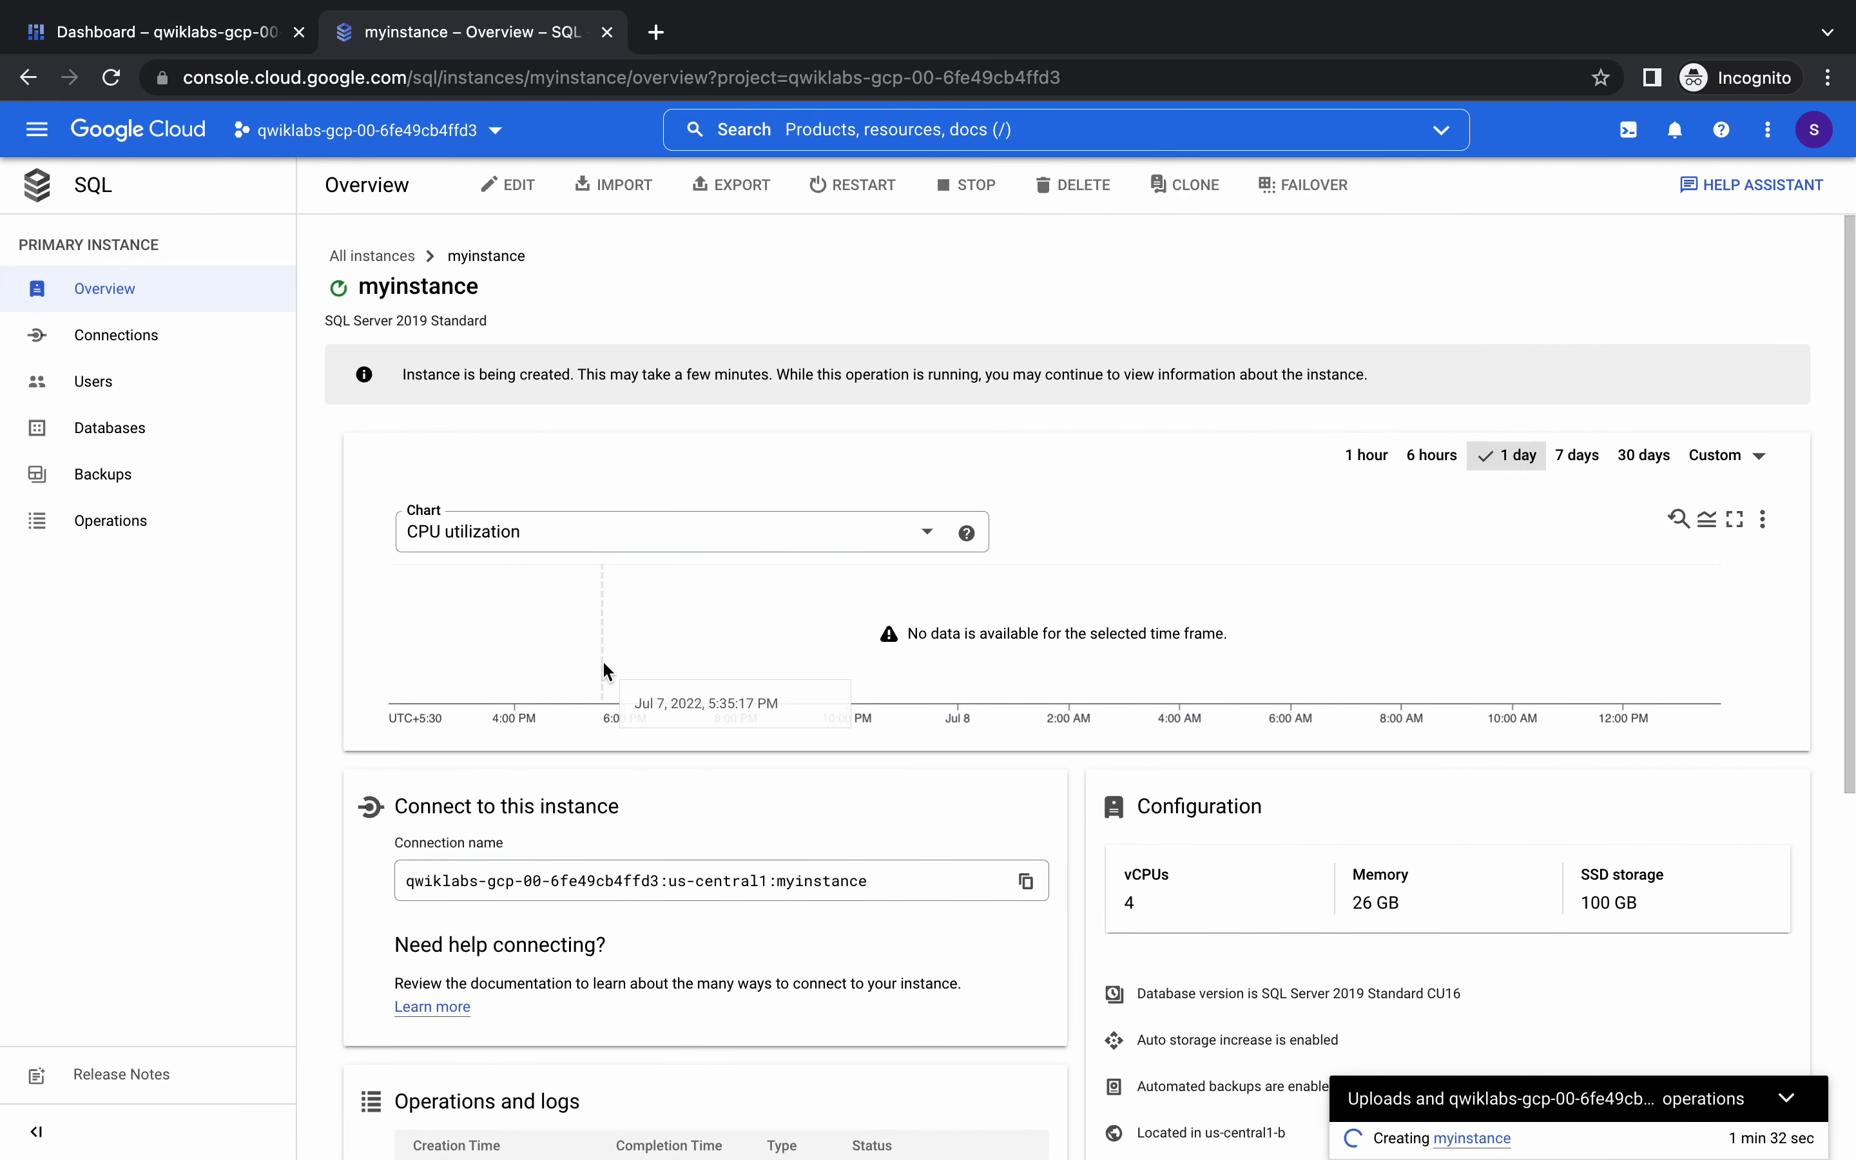
pyautogui.click(1016, 124)
pyautogui.write('vm ins')
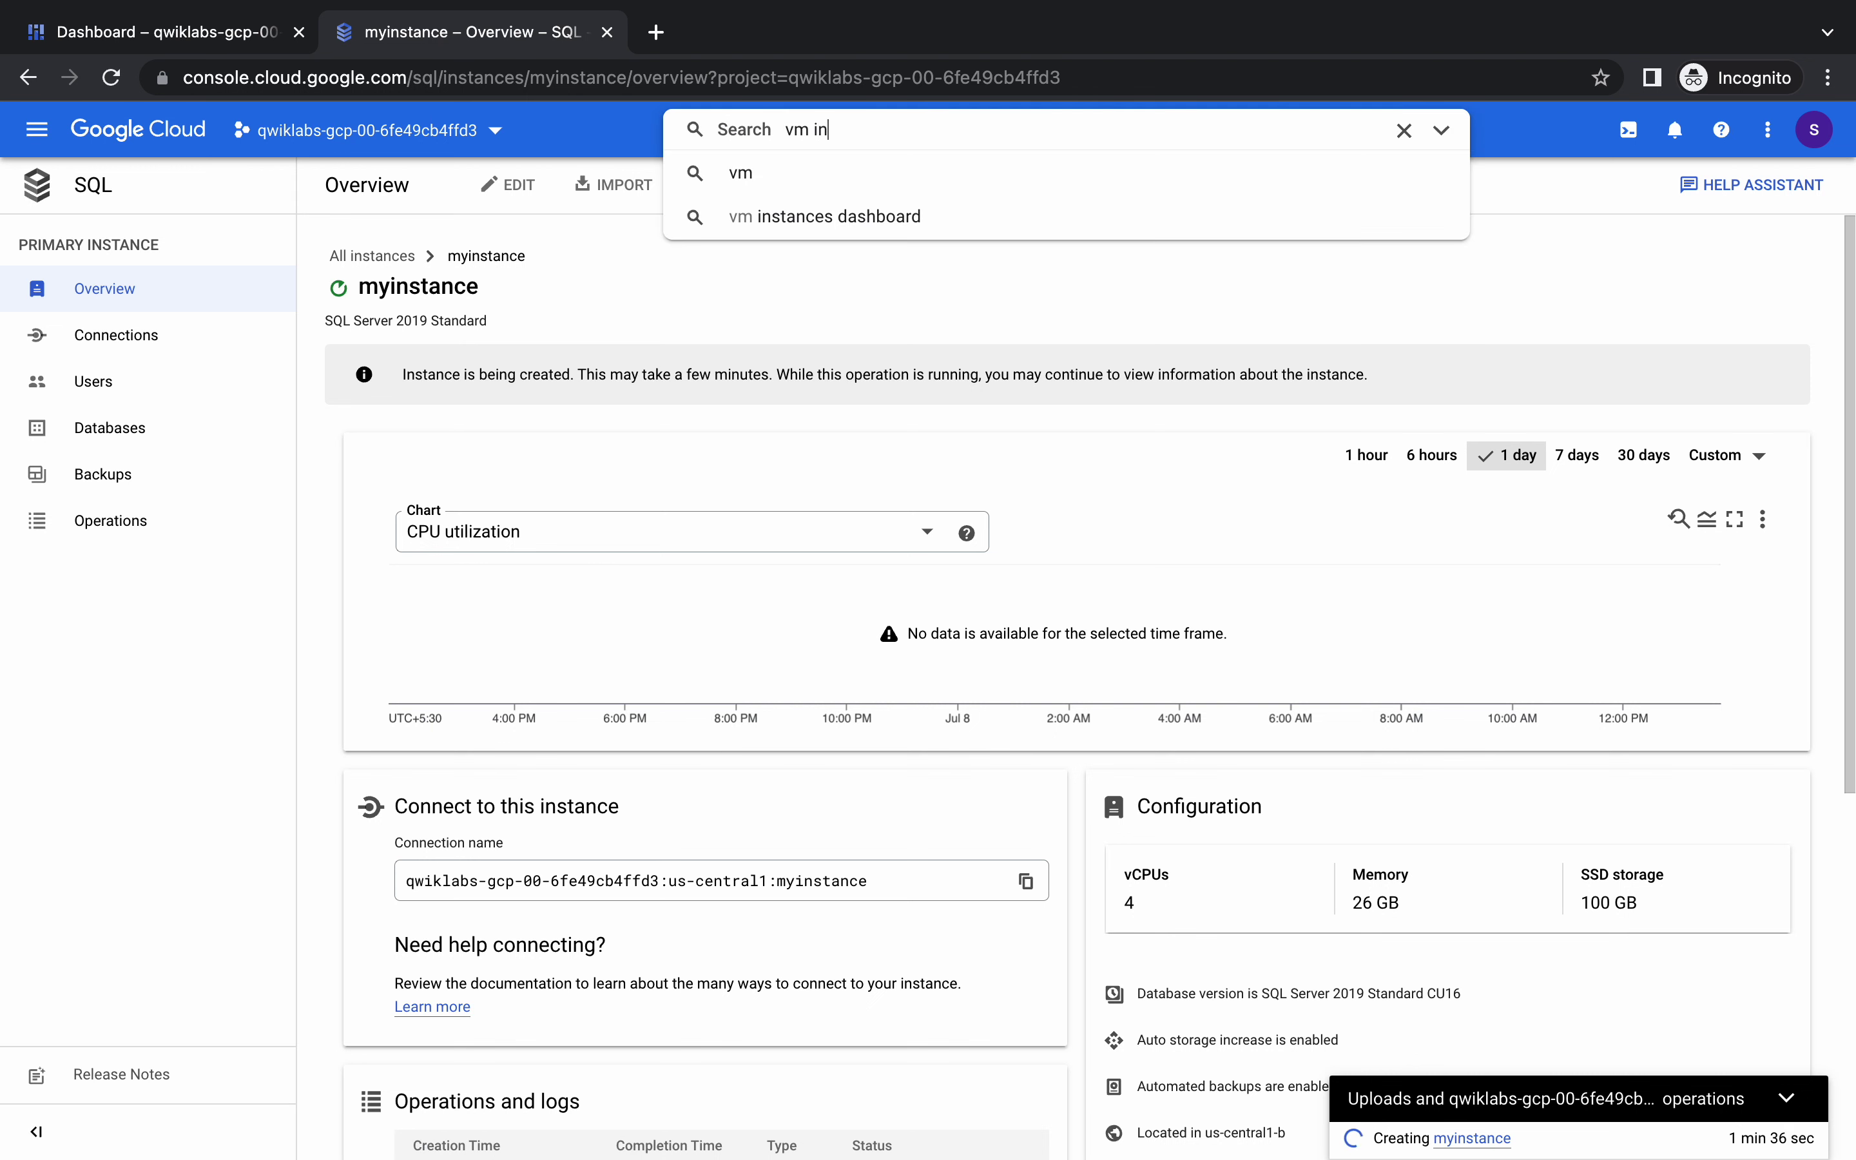
pyautogui.rightClick(784, 283)
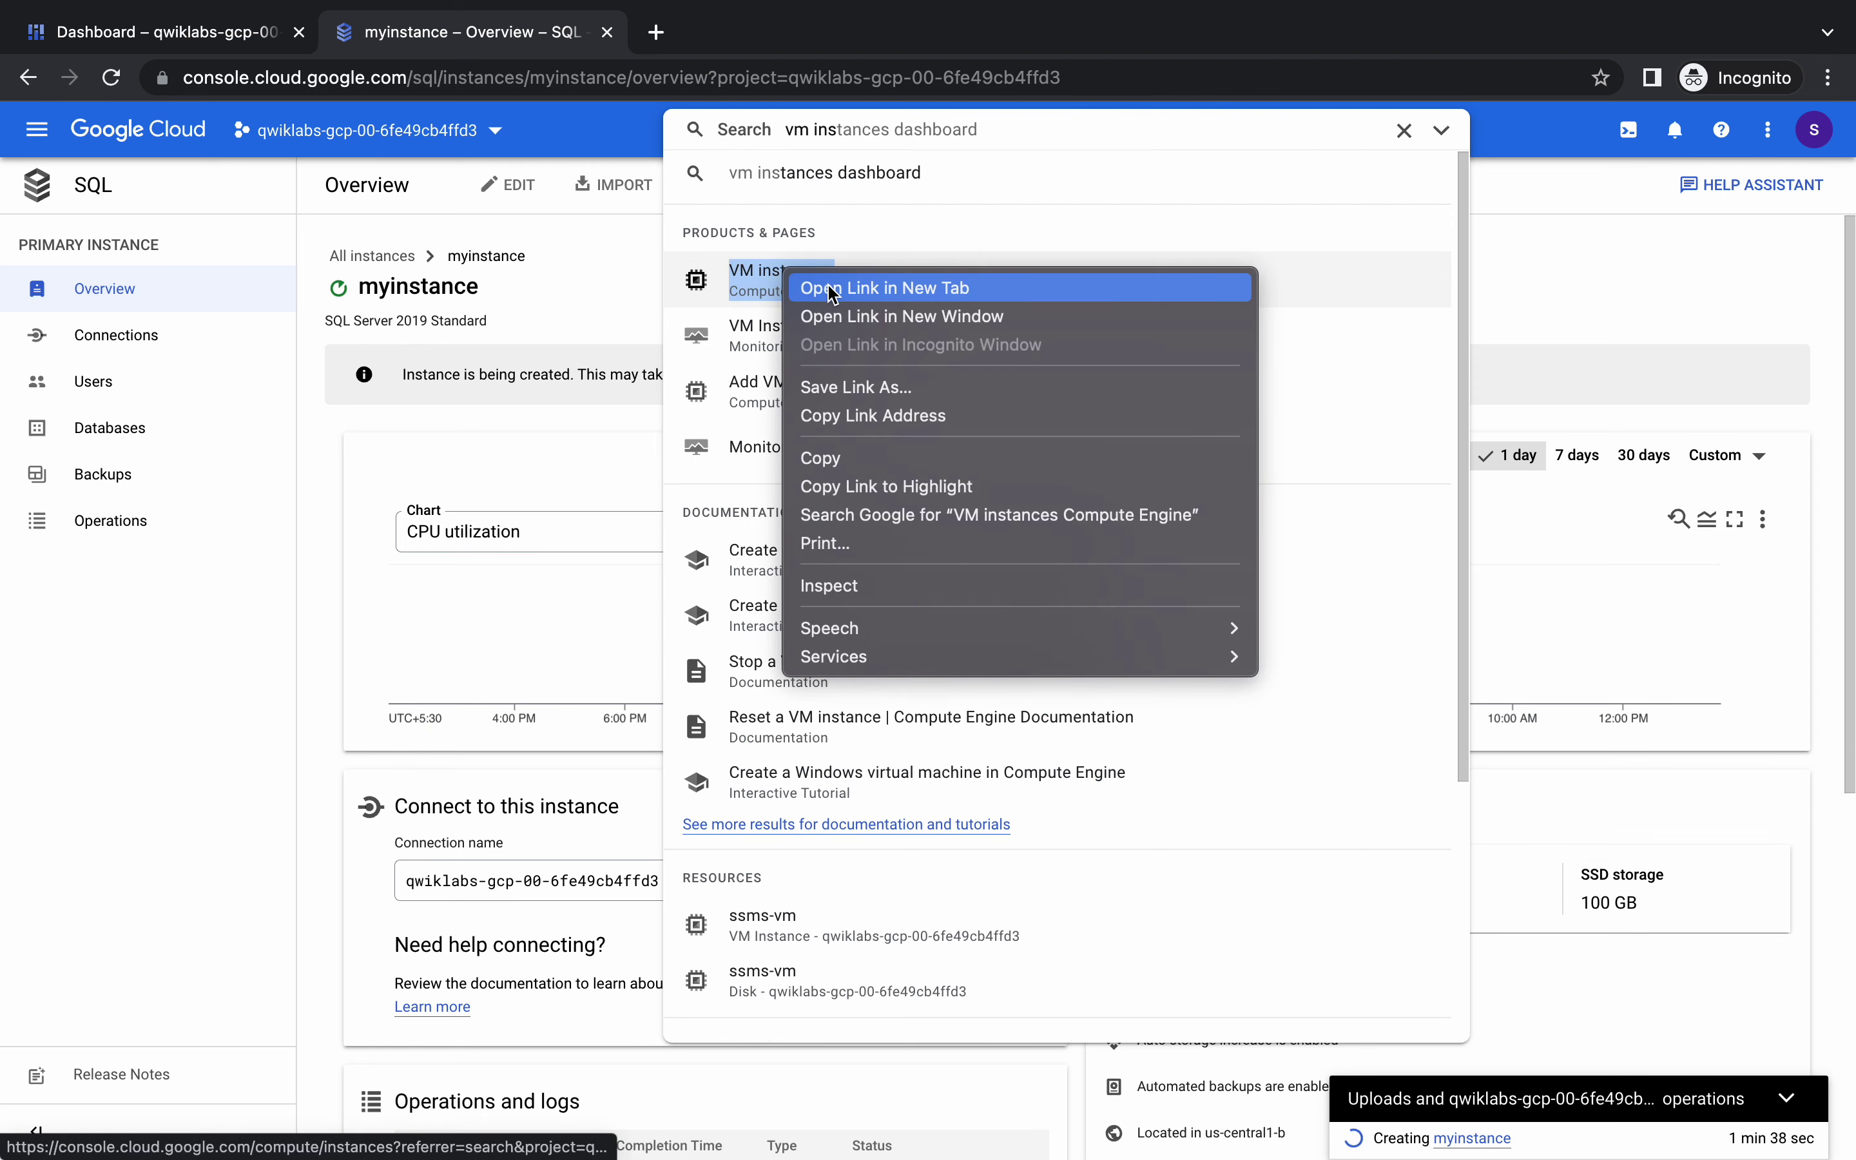
pyautogui.click(832, 295)
pyautogui.click(765, 34)
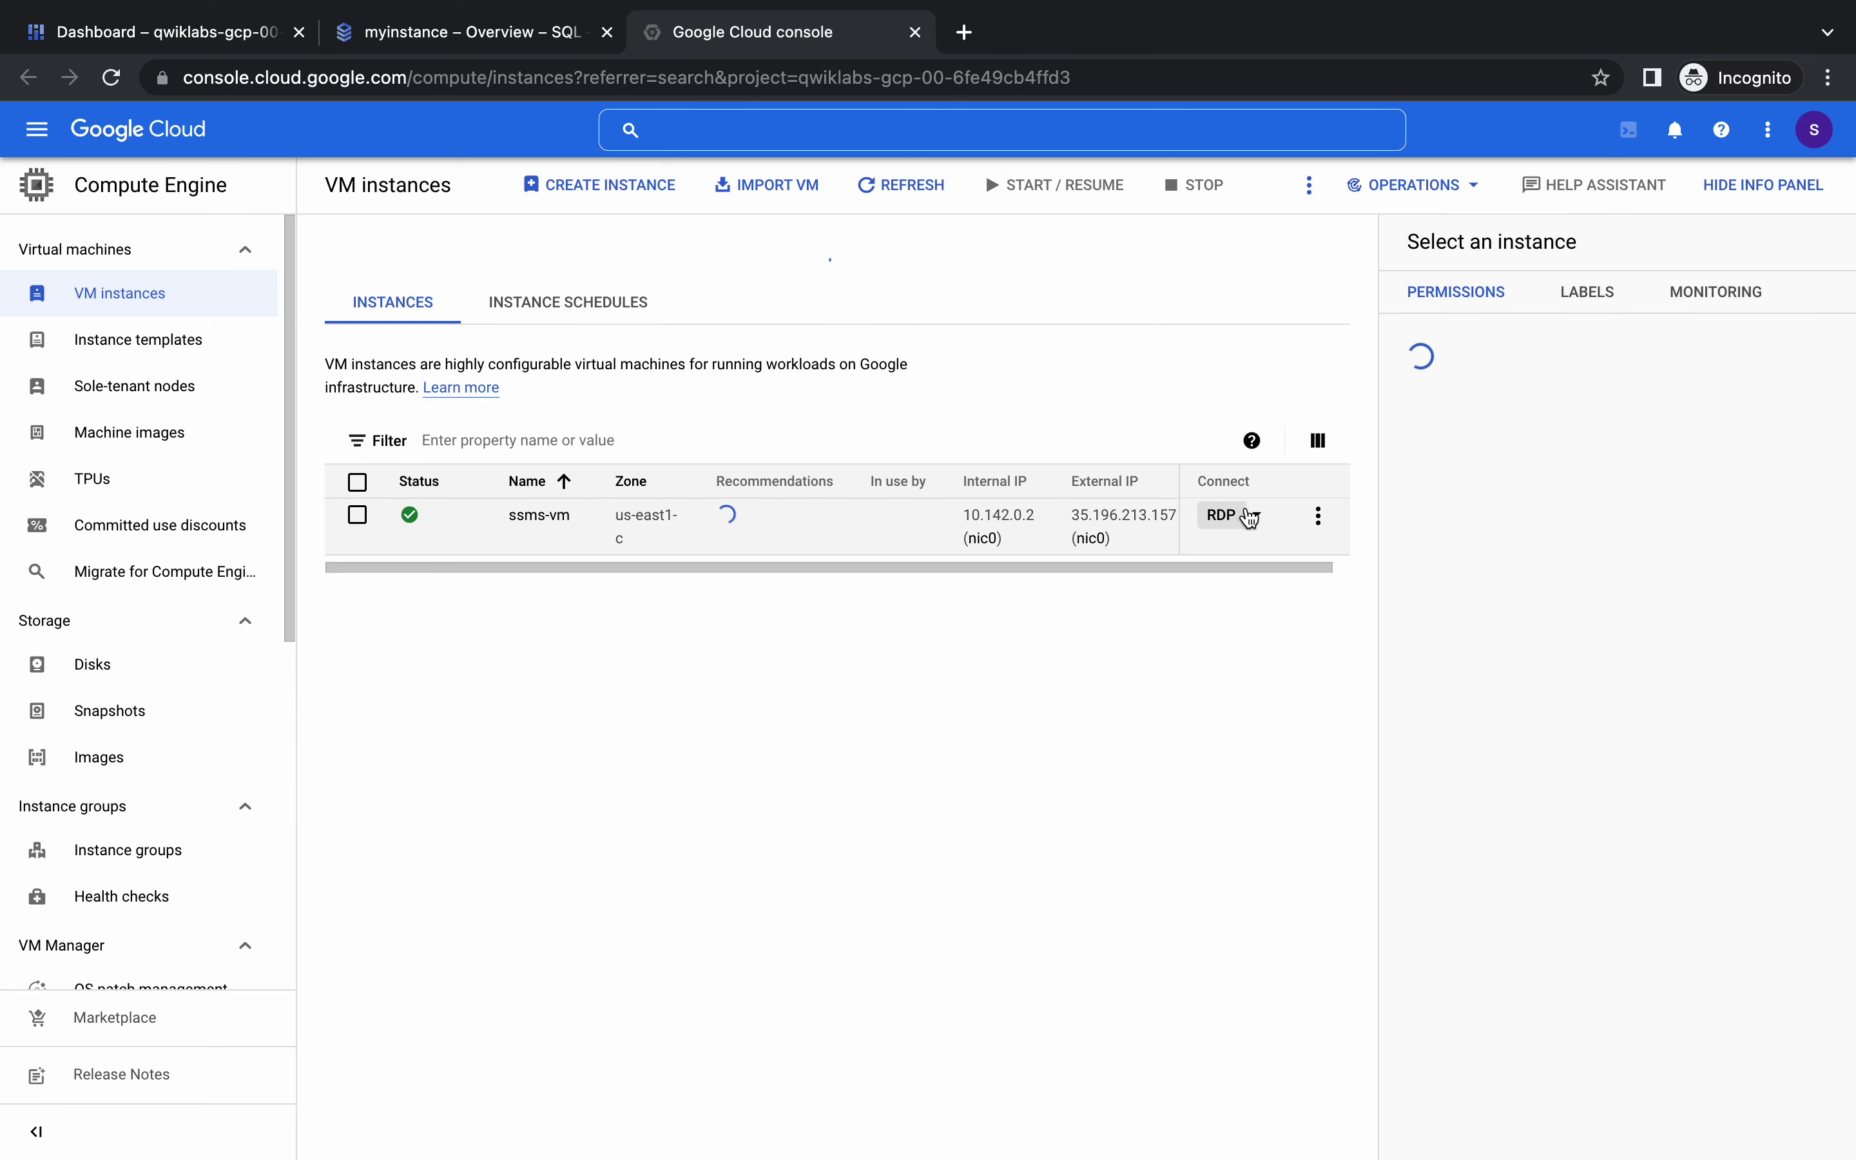
# Download the RDP file for the ssms-vm instance
pyautogui.click(1246, 516)
pyautogui.click(1262, 479)
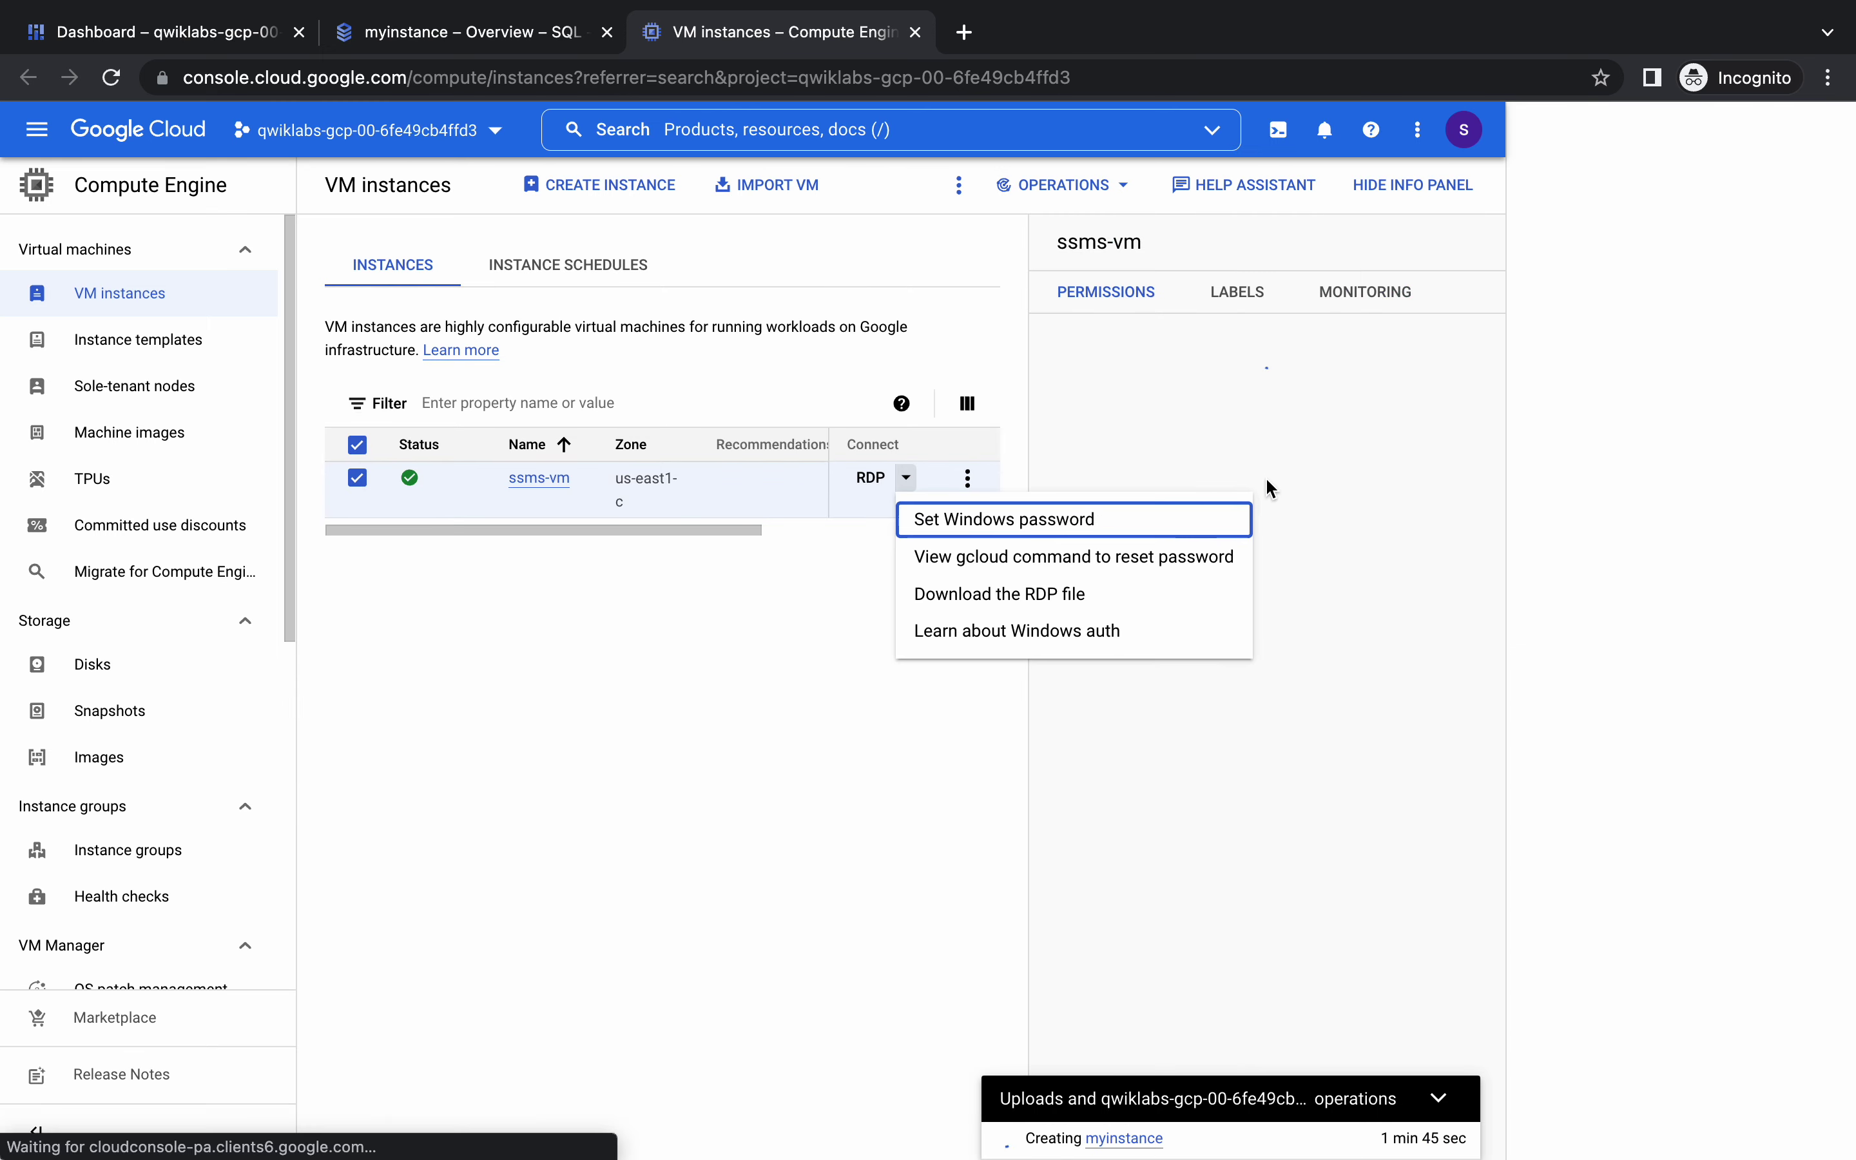
pyautogui.click(998, 595)
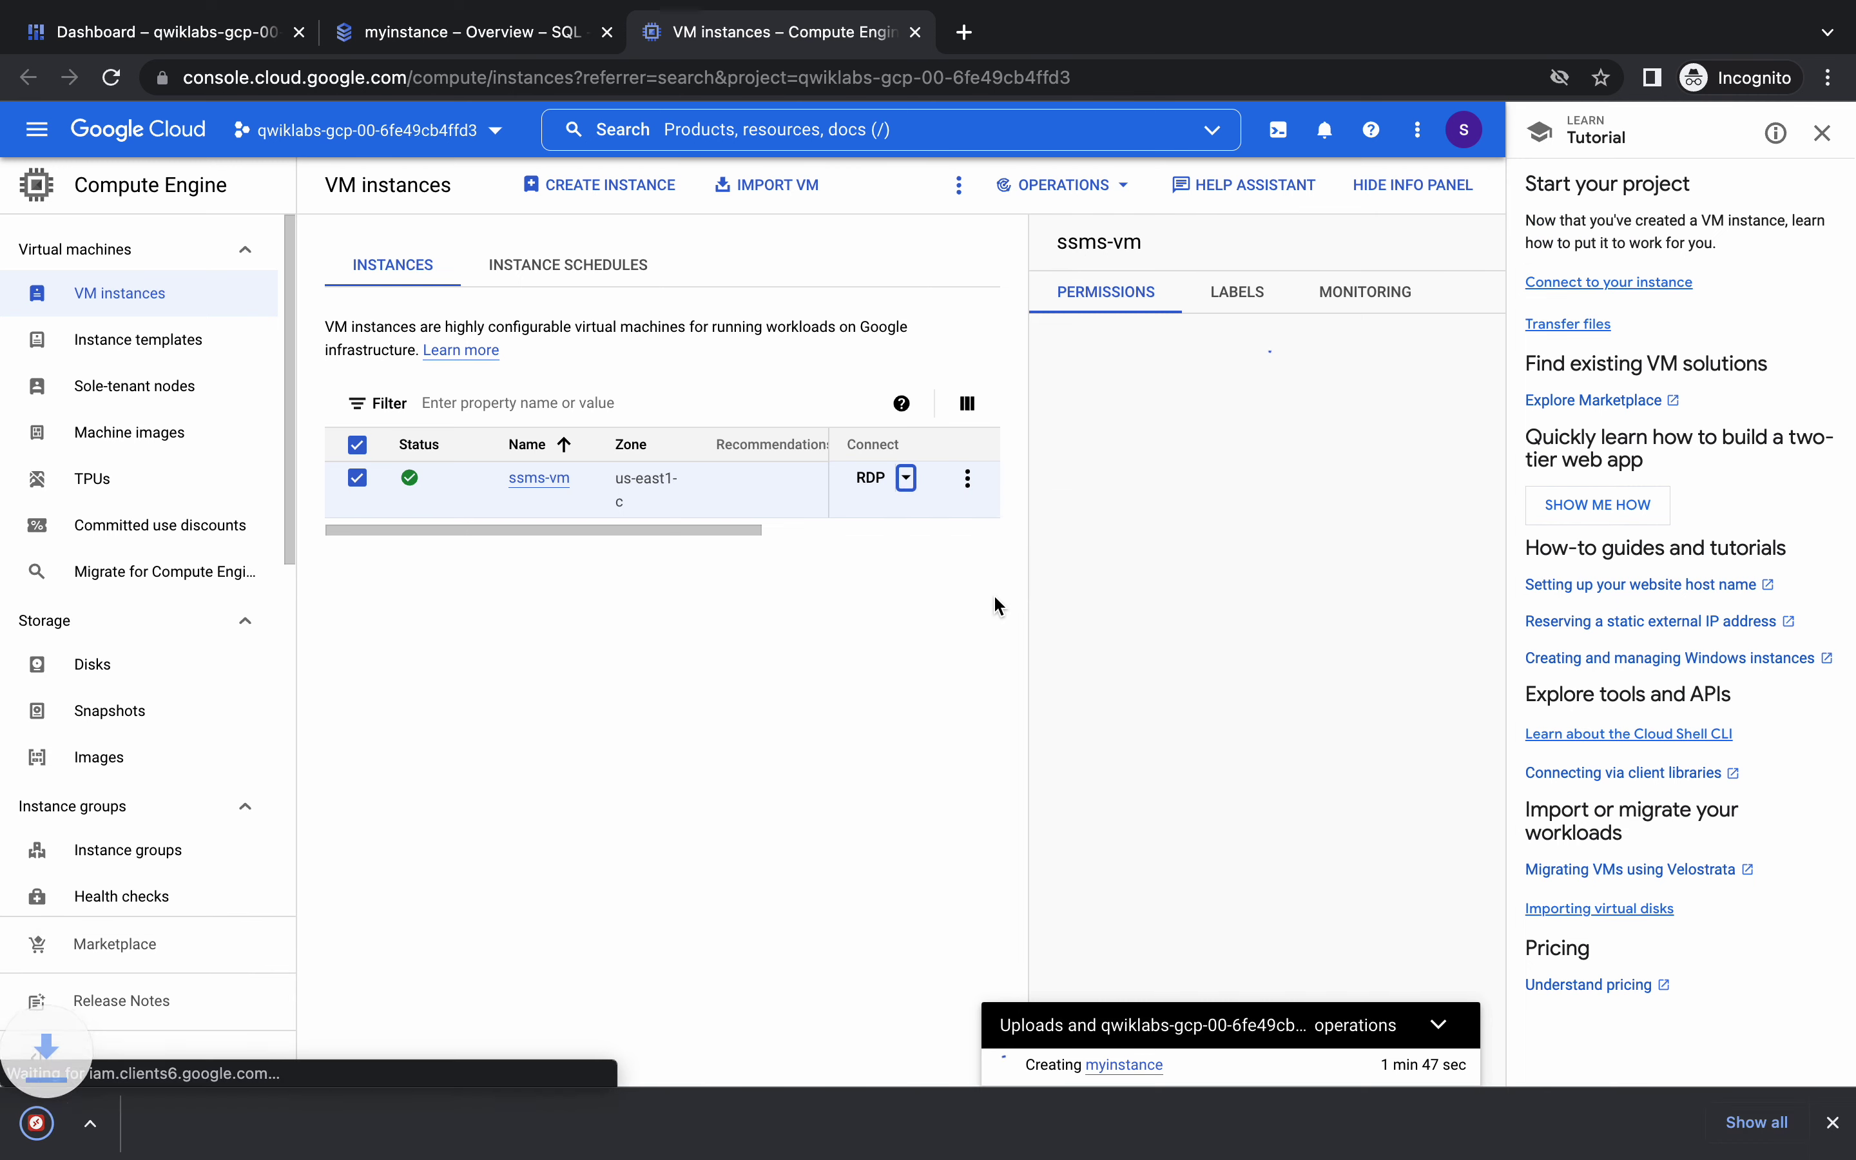
# Check the creation status of myinstance and the project dashboard, and return to the VM instances page
pyautogui.click(483, 33)
pyautogui.click(475, 442)
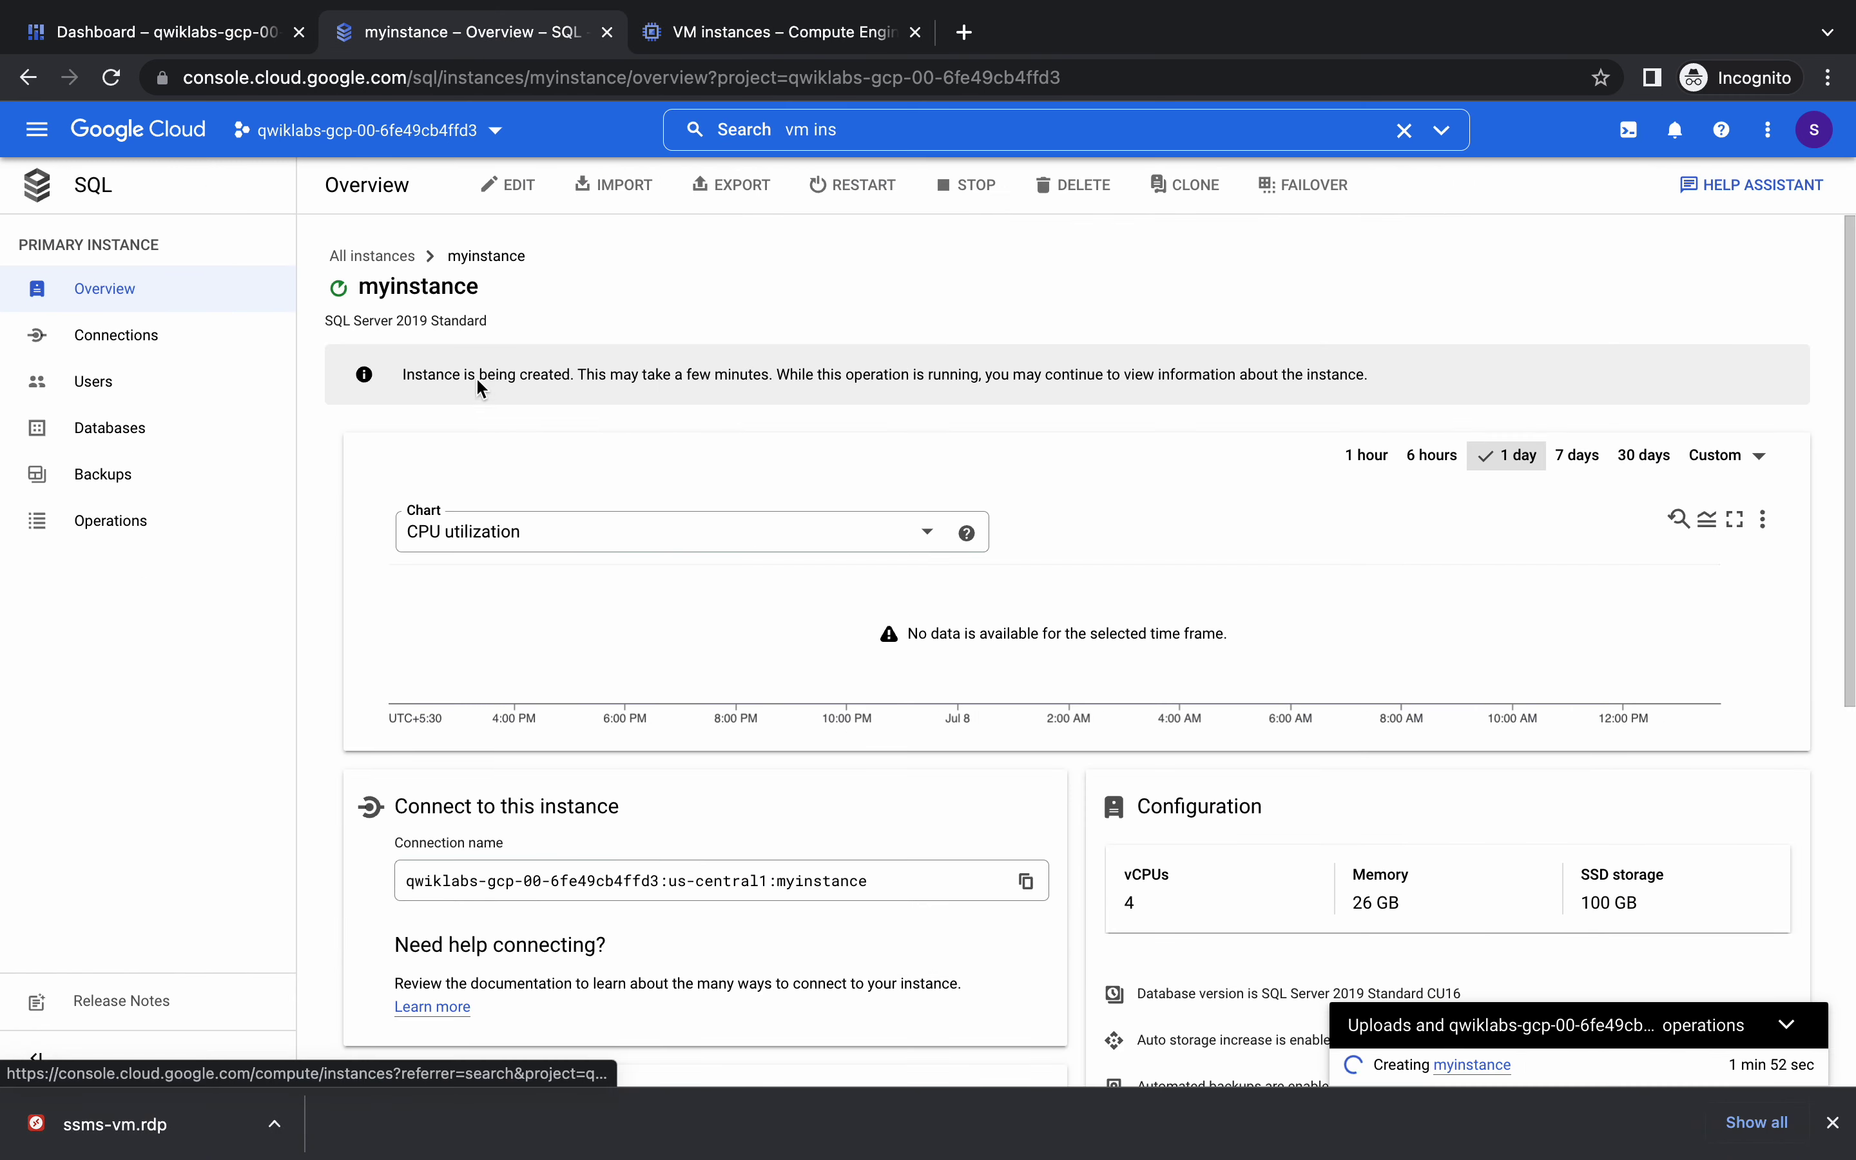
pyautogui.click(201, 33)
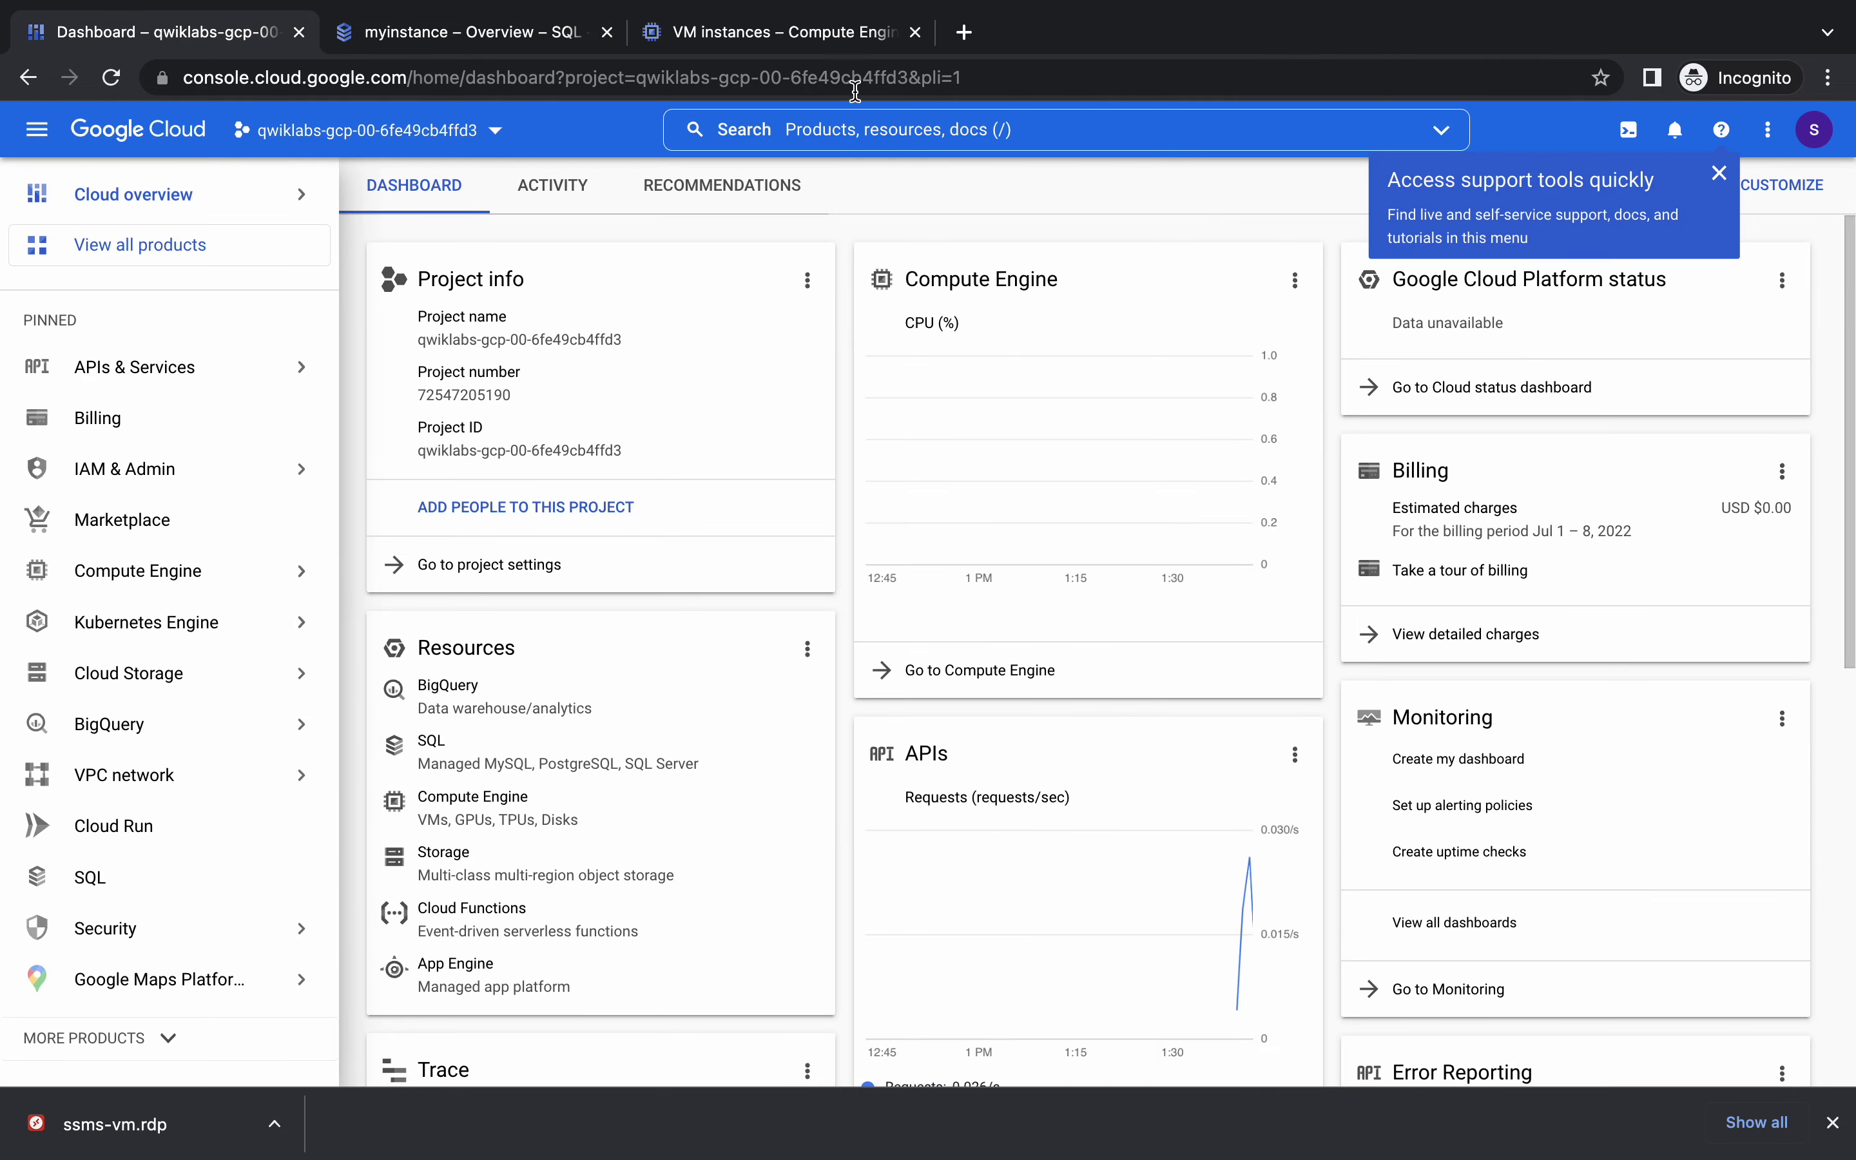
pyautogui.click(818, 33)
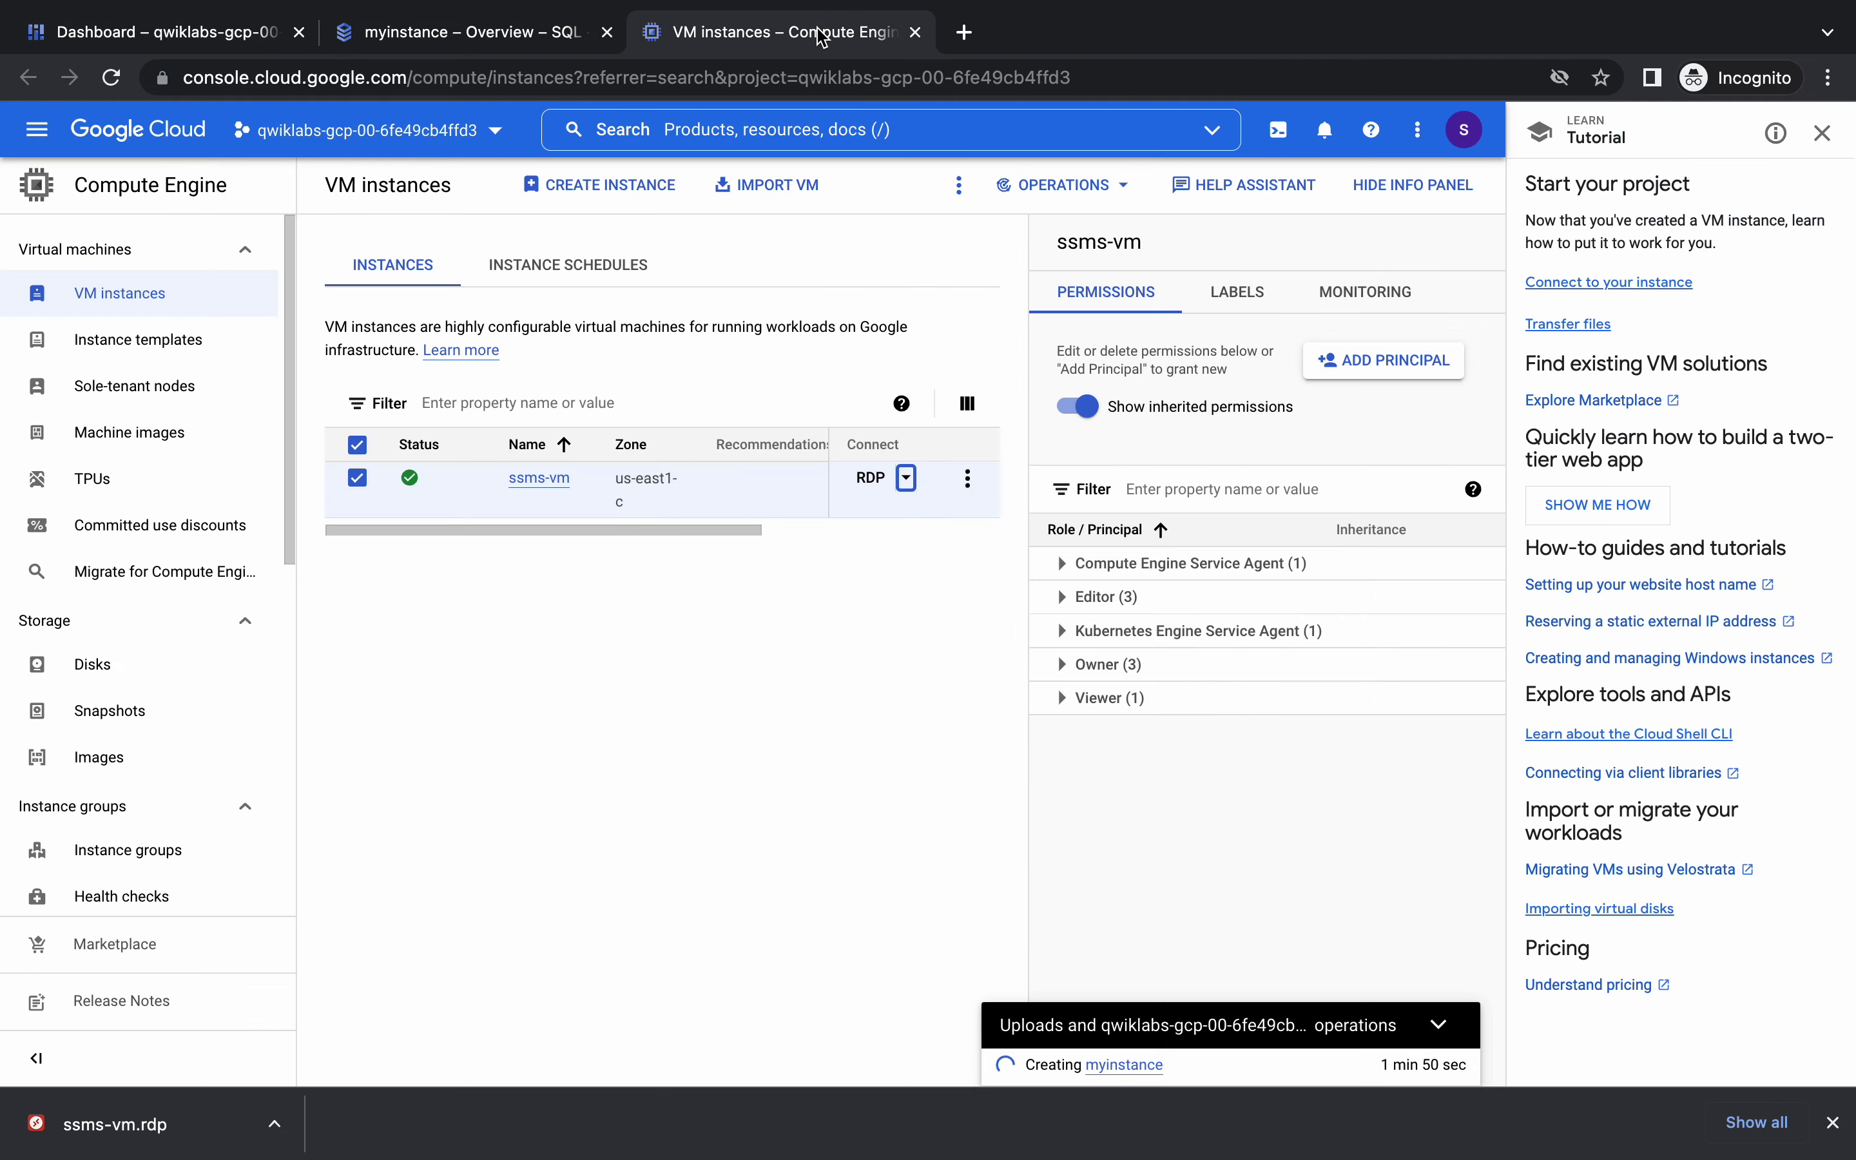
pyautogui.click(181, 1132)
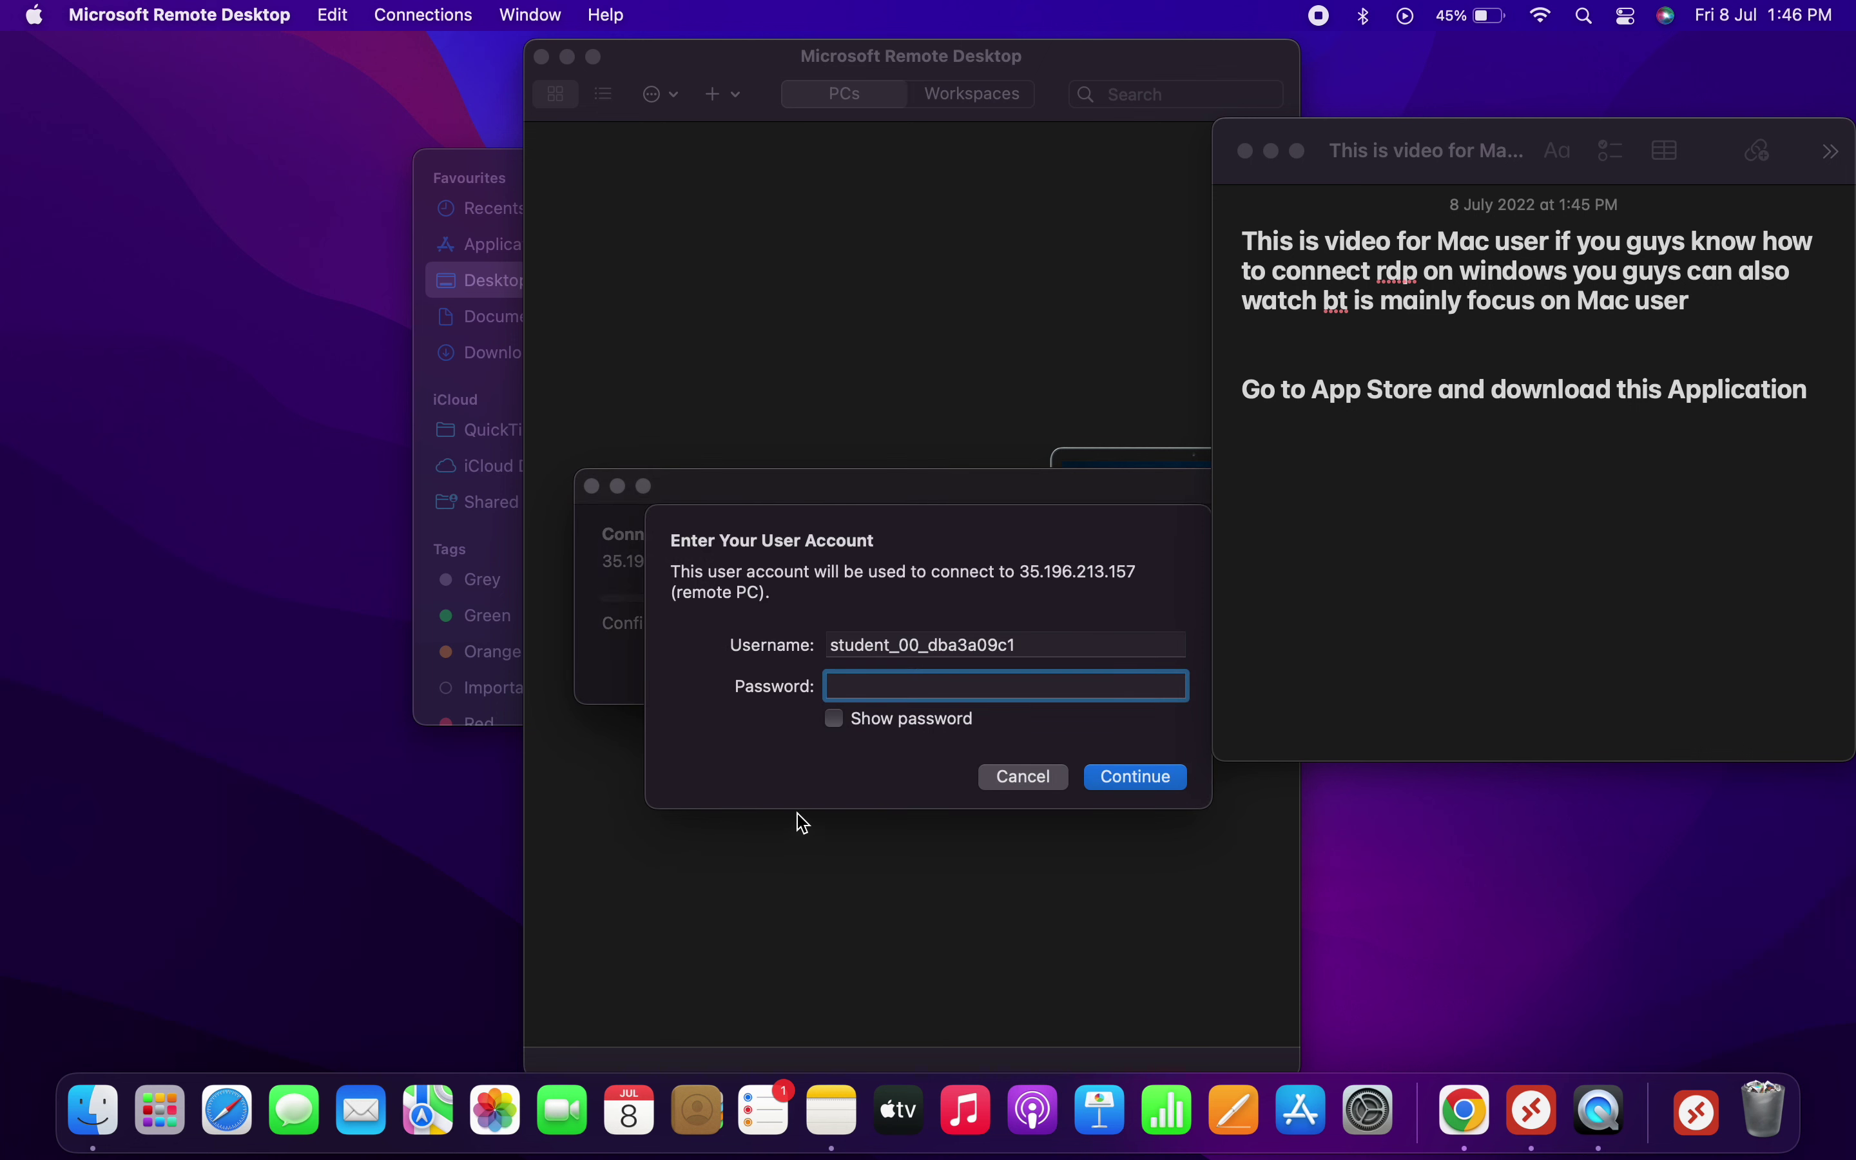
pyautogui.click(1006, 781)
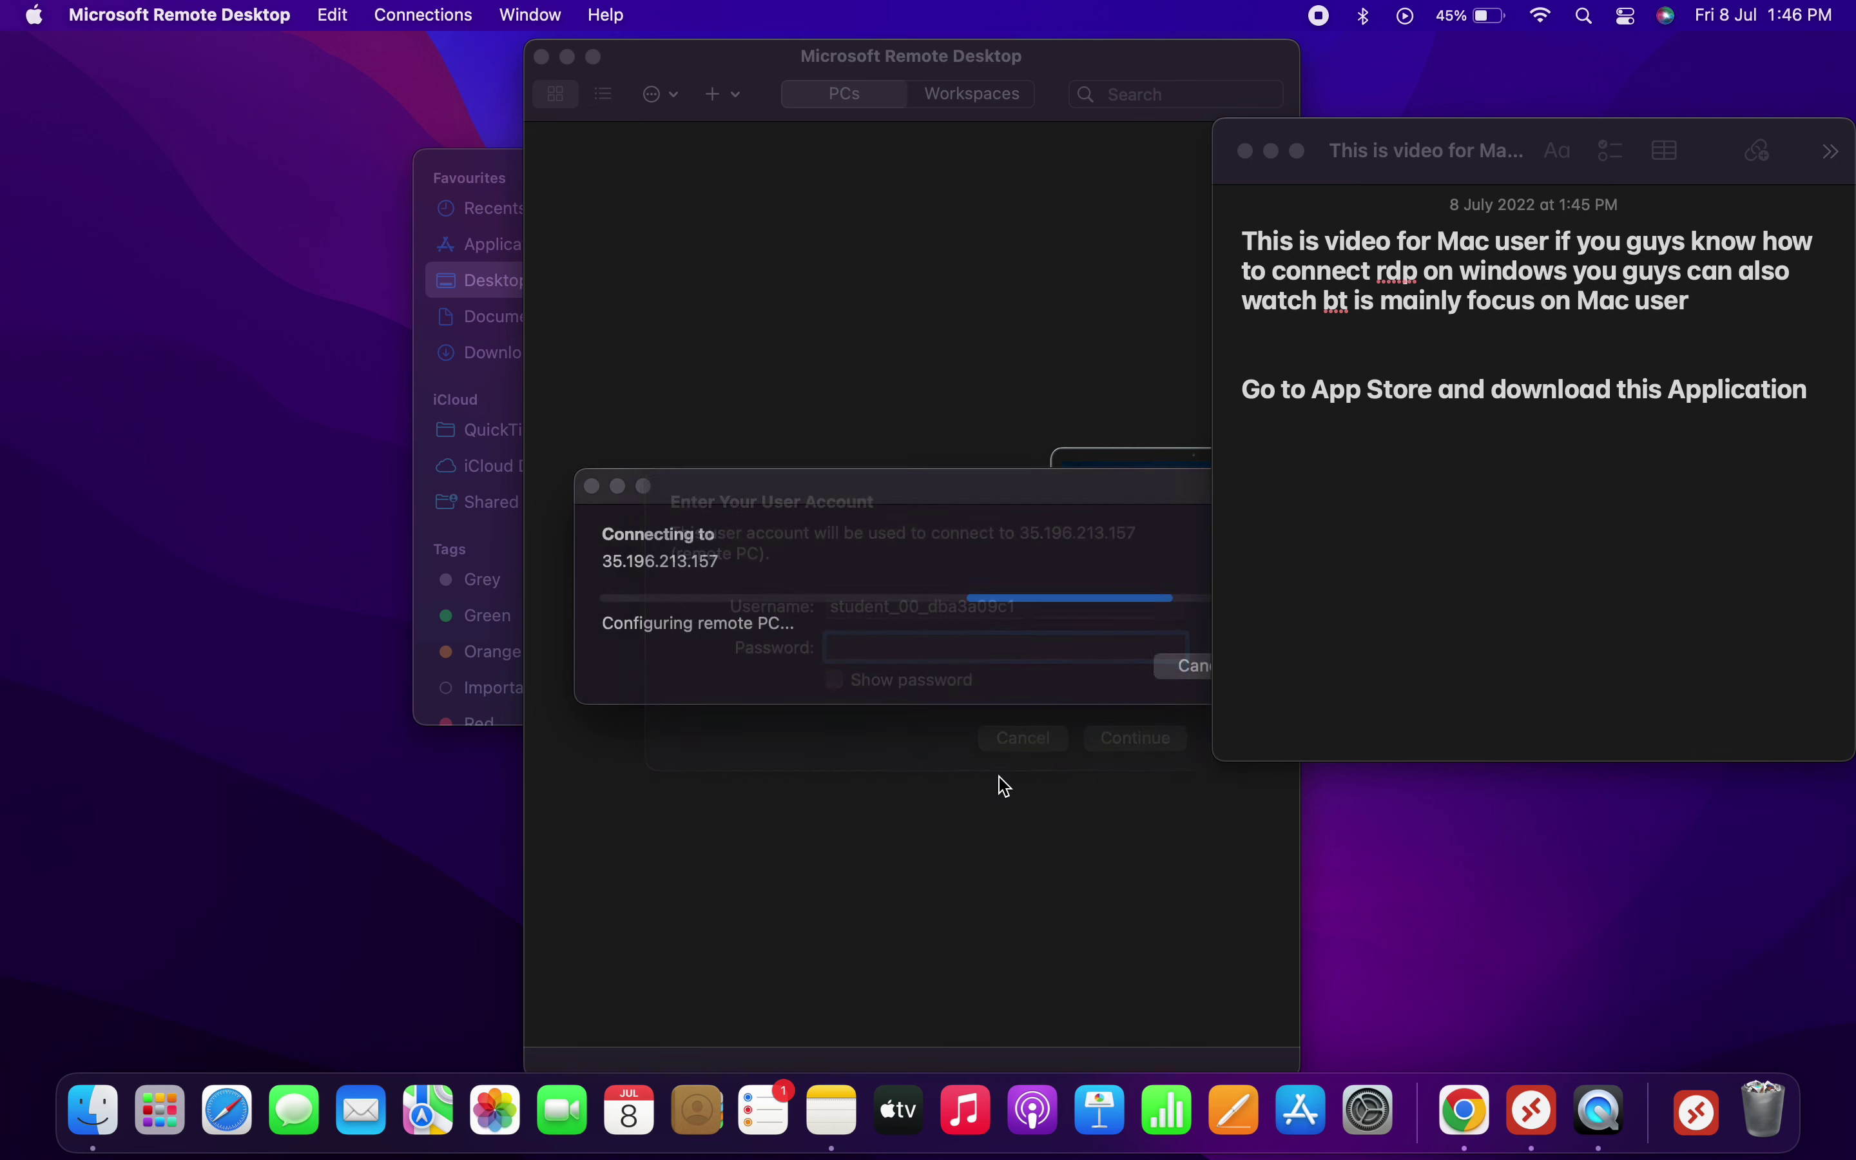
pyautogui.click(675, 98)
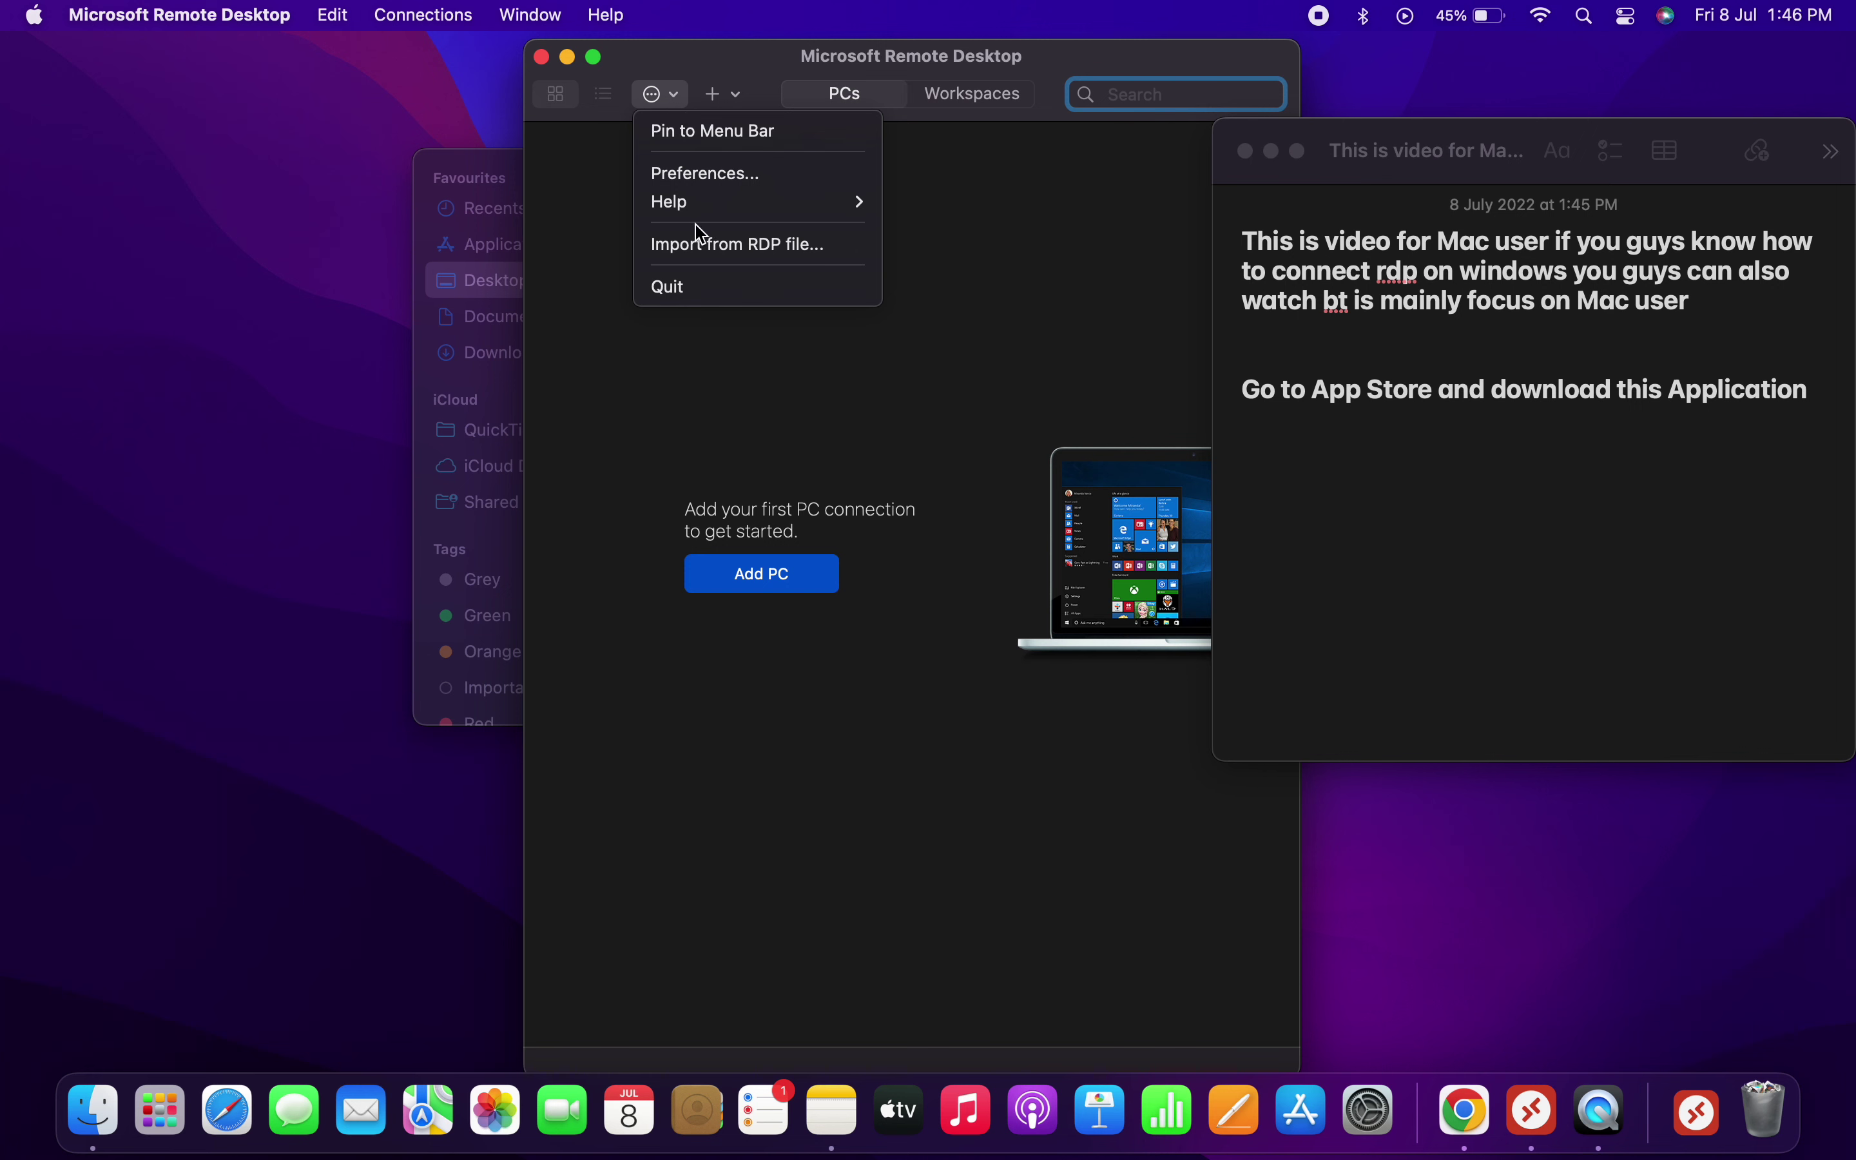
# Add the line "Now watch carefully what iam doing here" below the existing text in Notes, and minimize the note window
pyautogui.click(1546, 488)
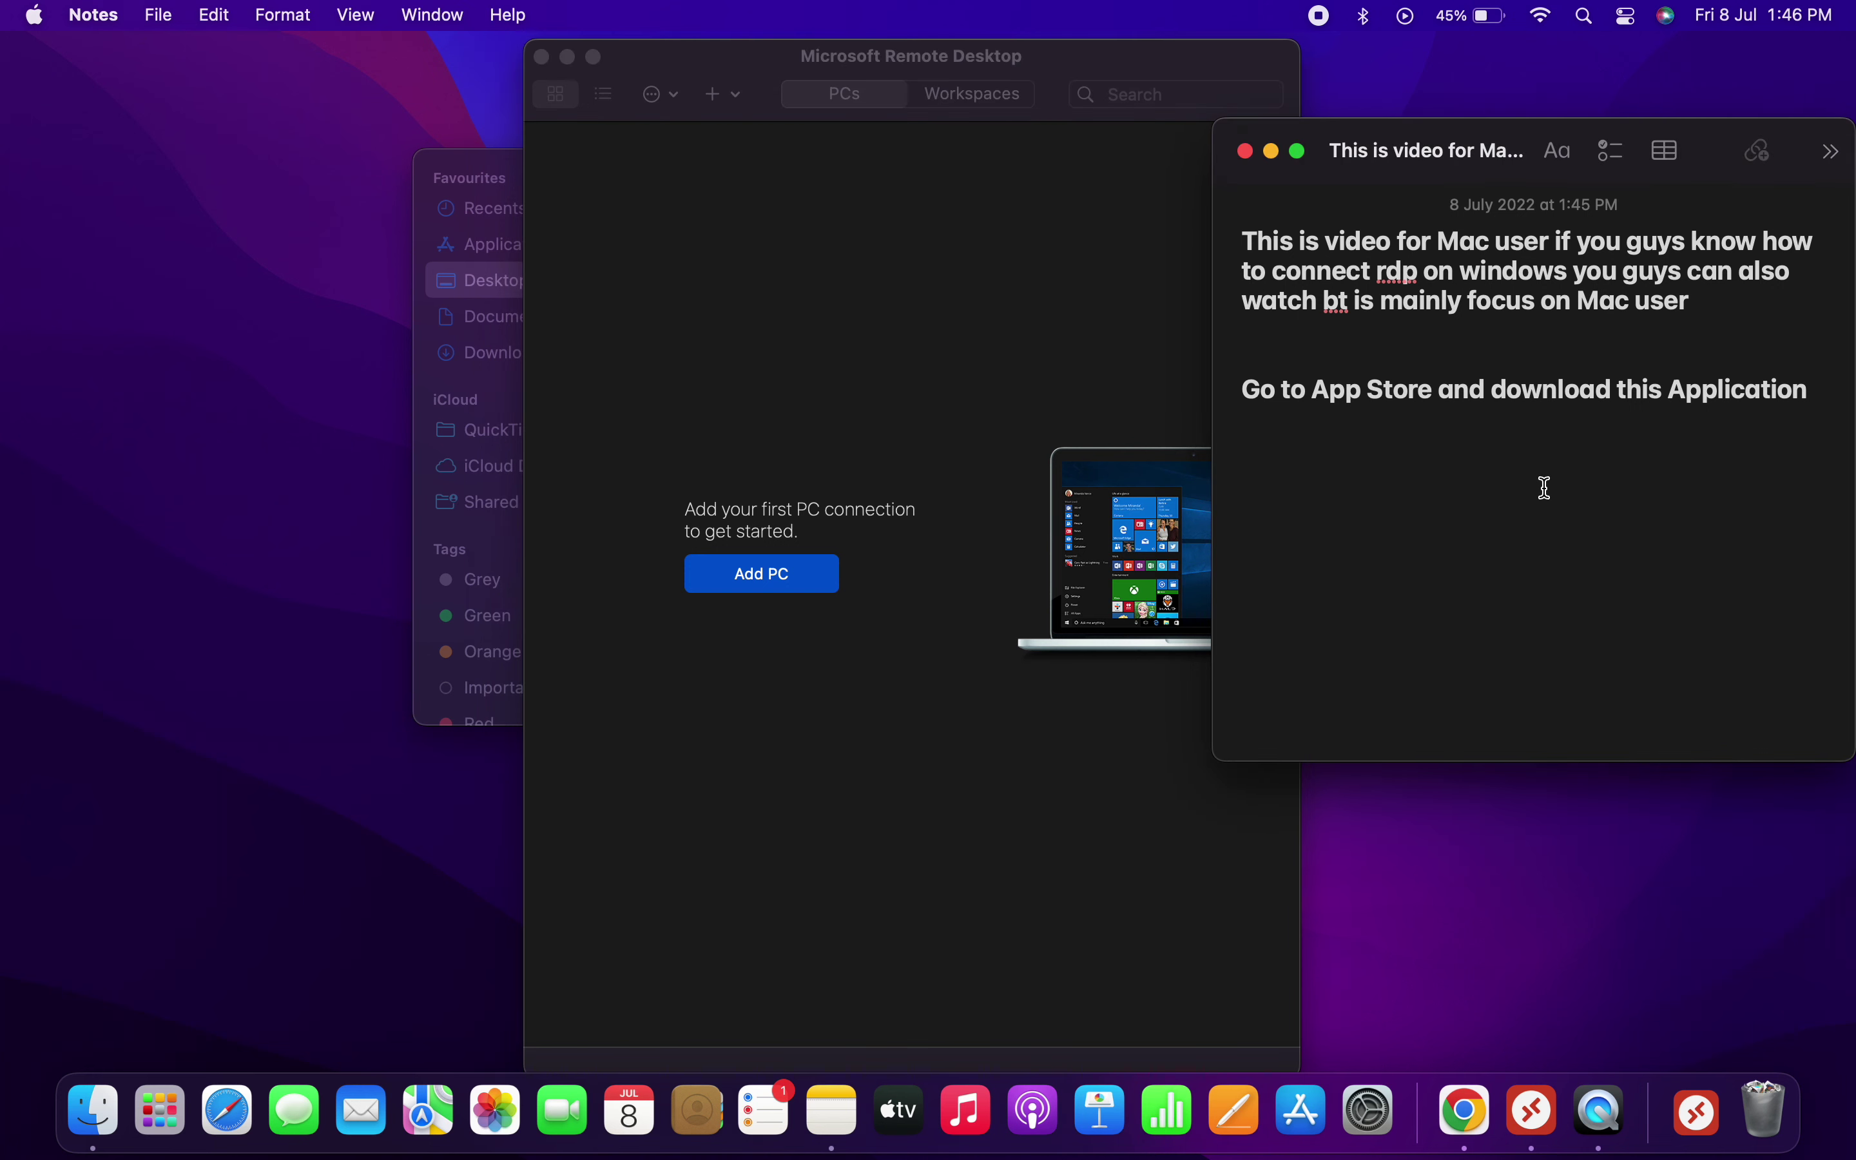
pyautogui.write('Now watch care')
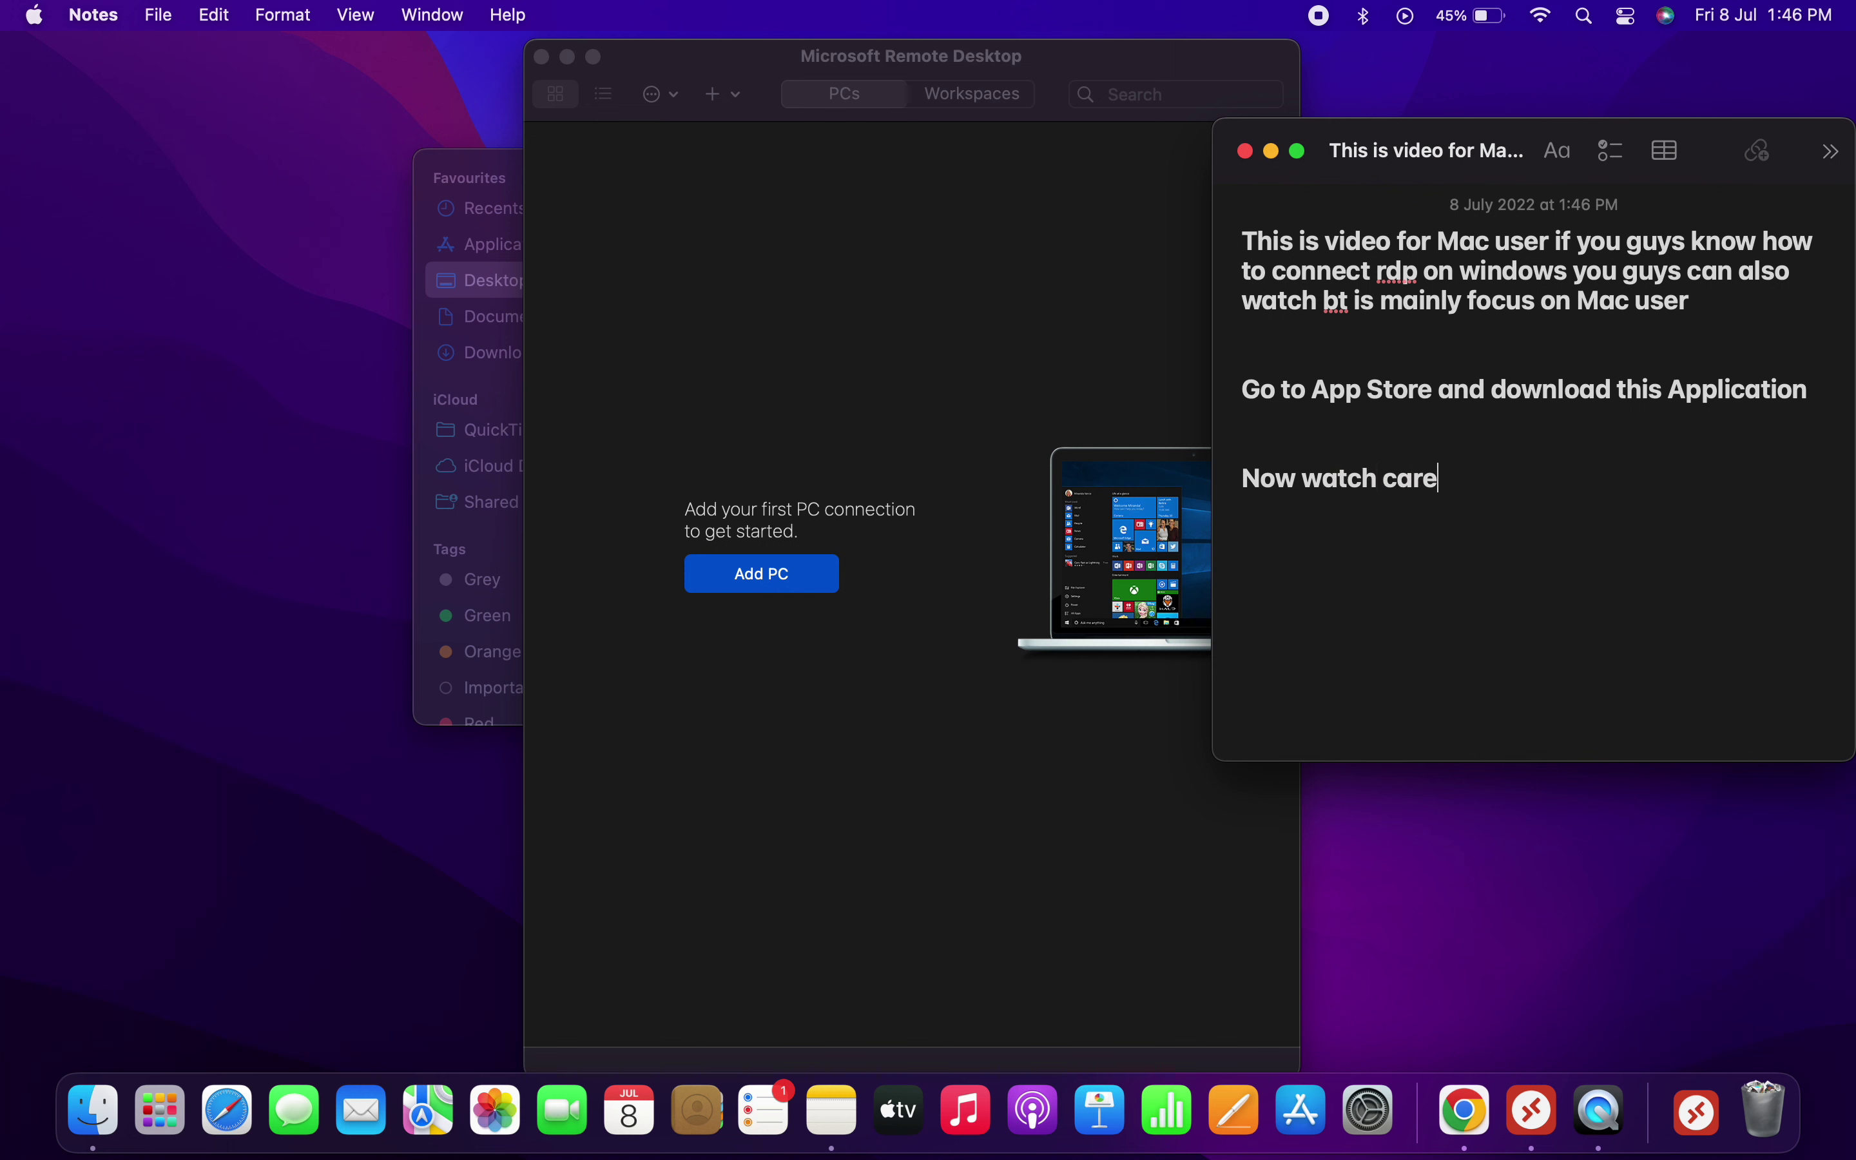
pyautogui.write('fully what iam')
pyautogui.press('BackSpace')
pyautogui.press('BackSpace')
pyautogui.press('BackSpace')
pyautogui.press('BackSpace')
pyautogui.write('iam doin')
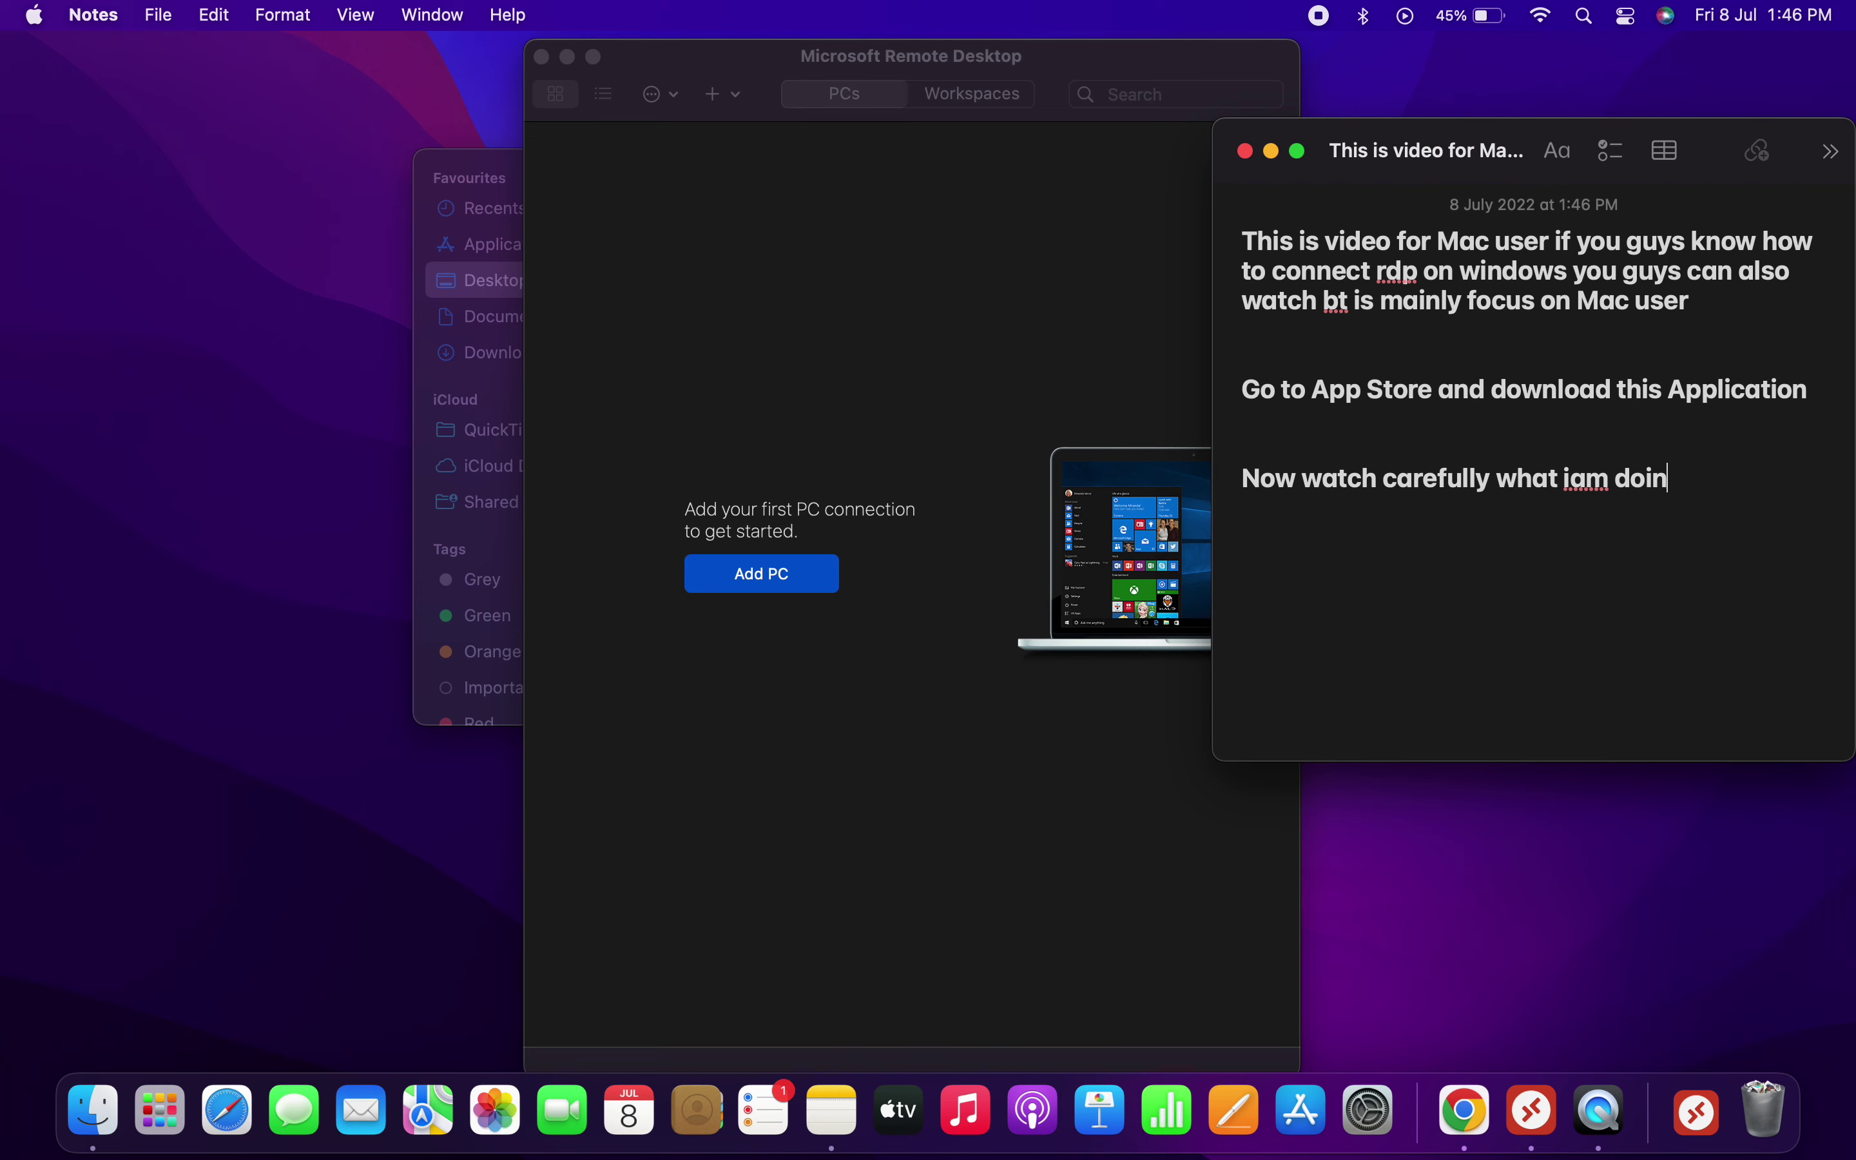
pyautogui.write('g here')
pyautogui.press('Return')
pyautogui.click(1272, 151)
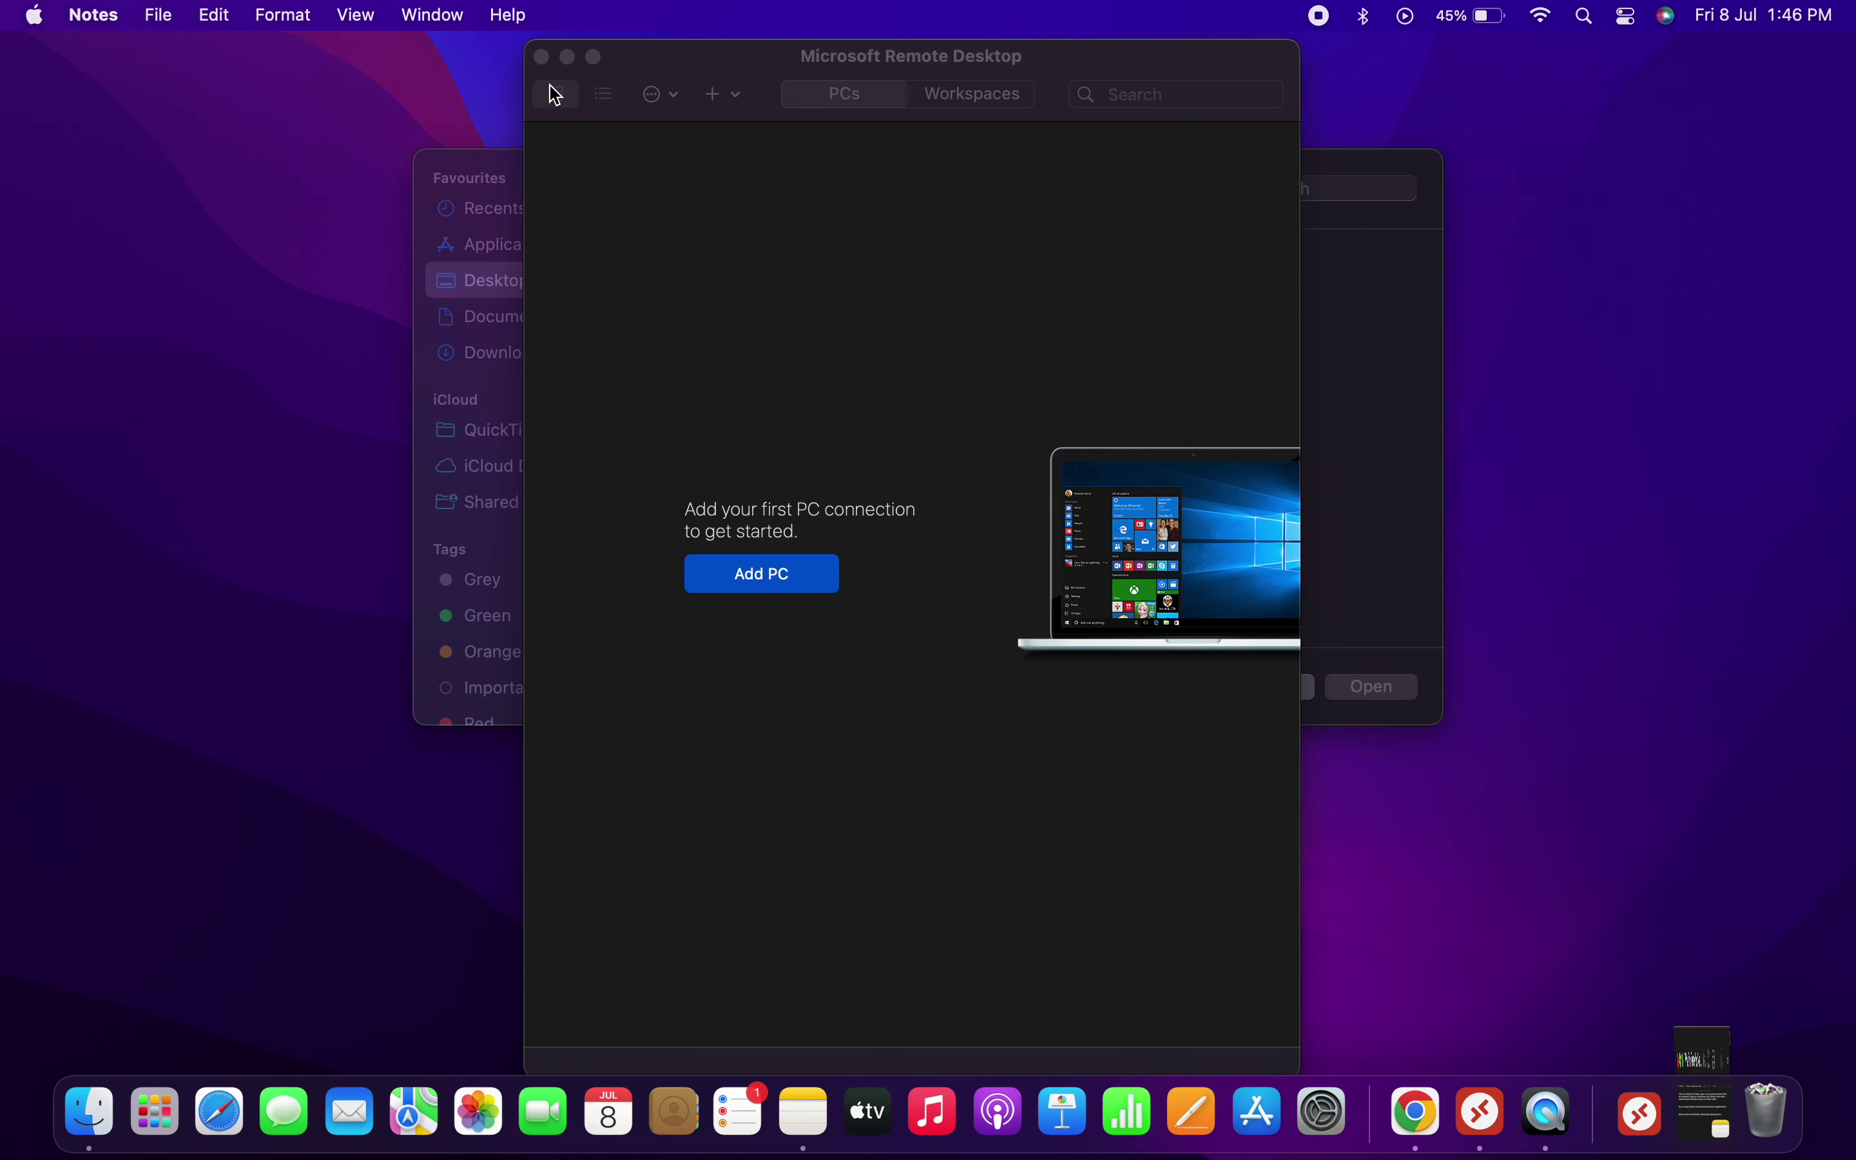
# Import the ssms-vm.rdp file from Downloads into Microsoft Remote Desktop
pyautogui.click(679, 100)
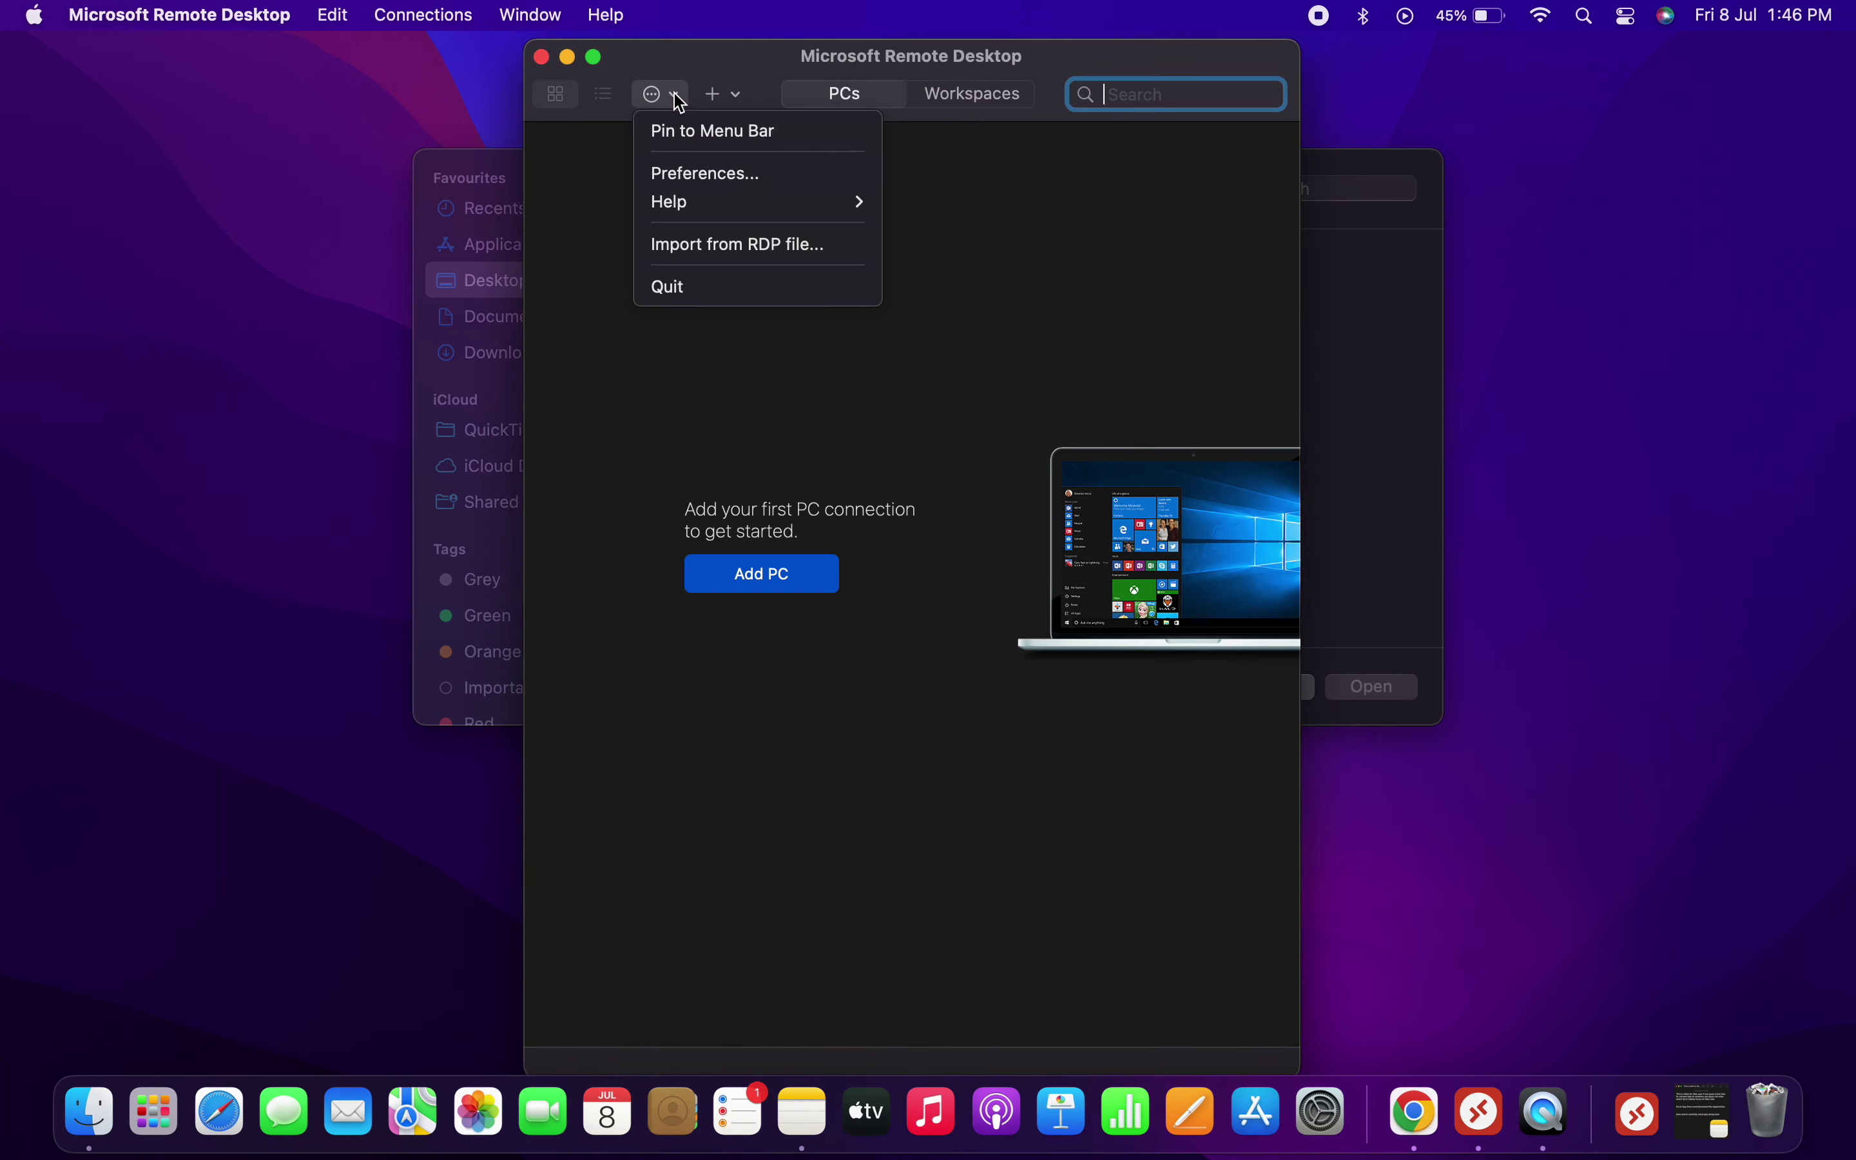
pyautogui.click(716, 242)
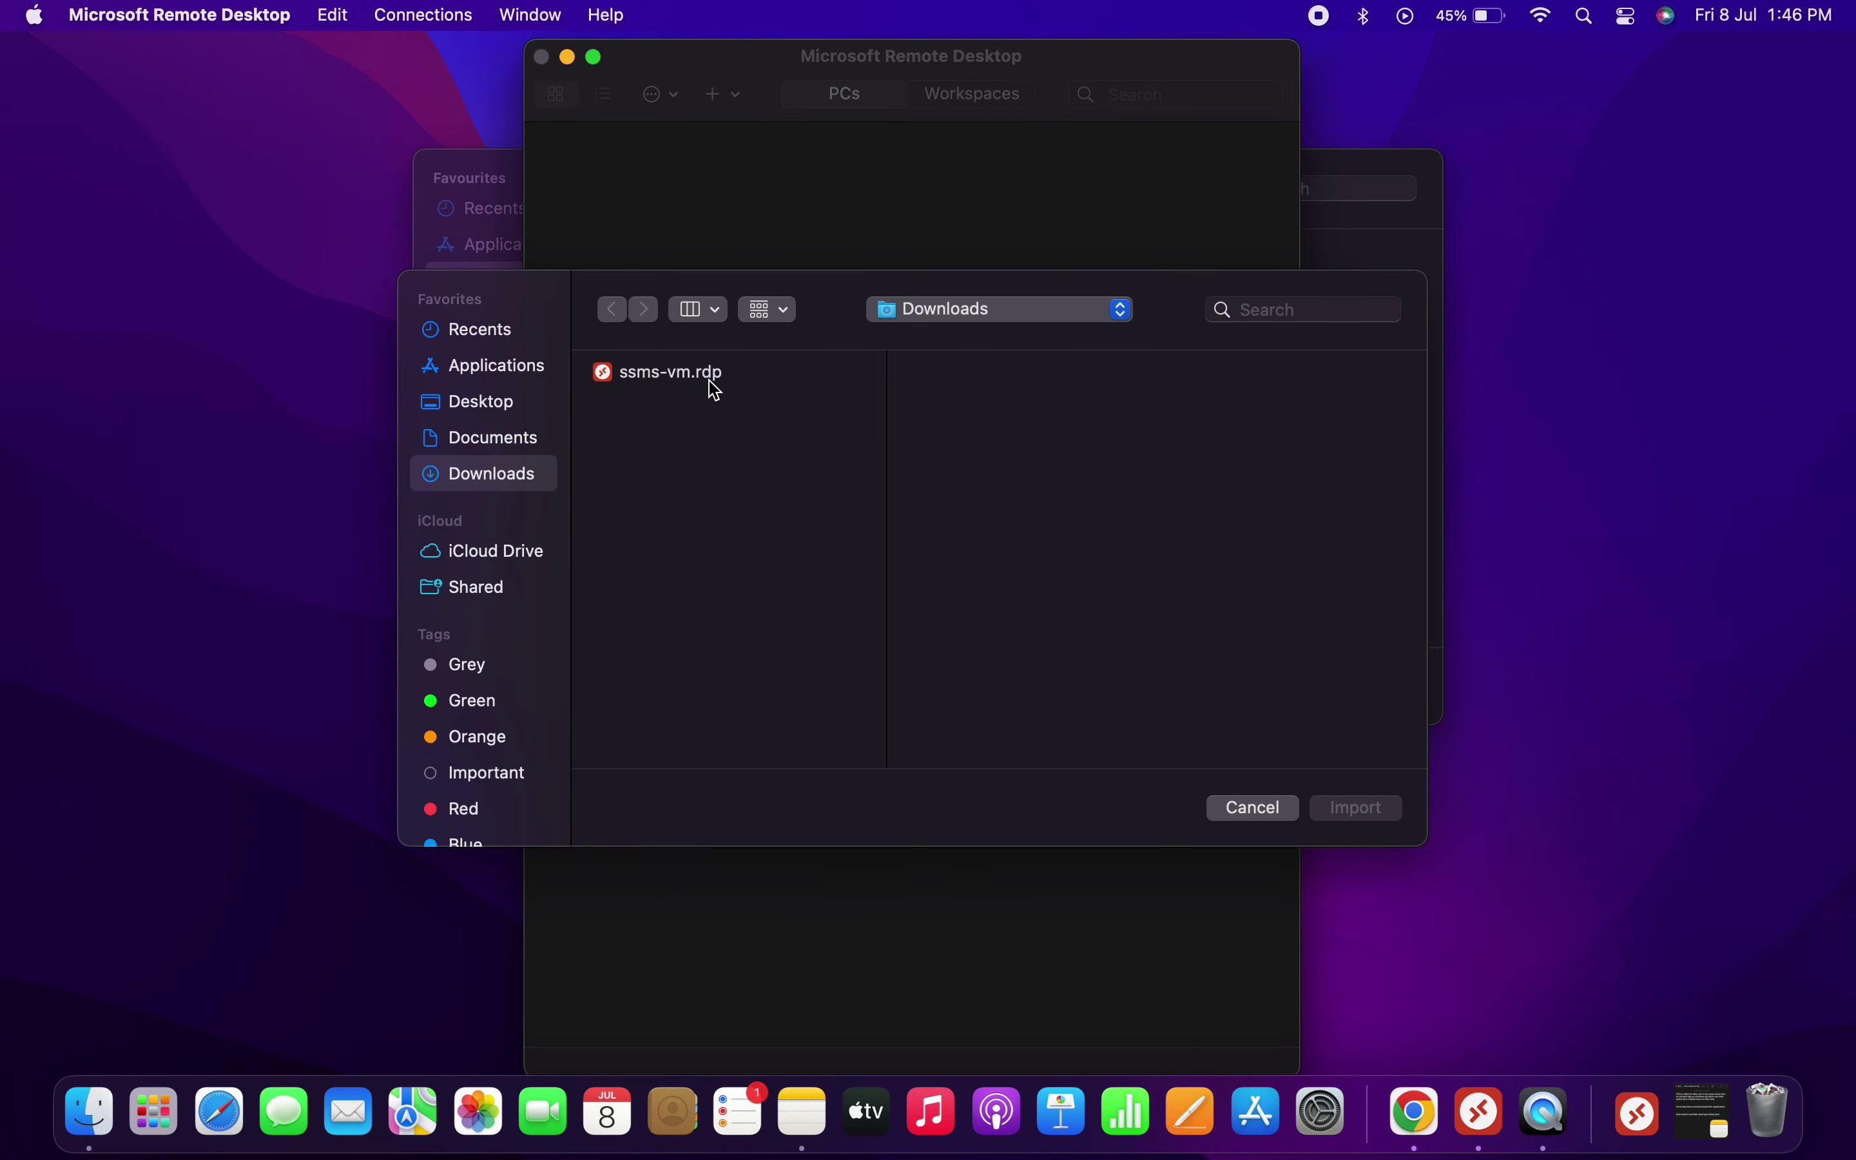
pyautogui.click(713, 383)
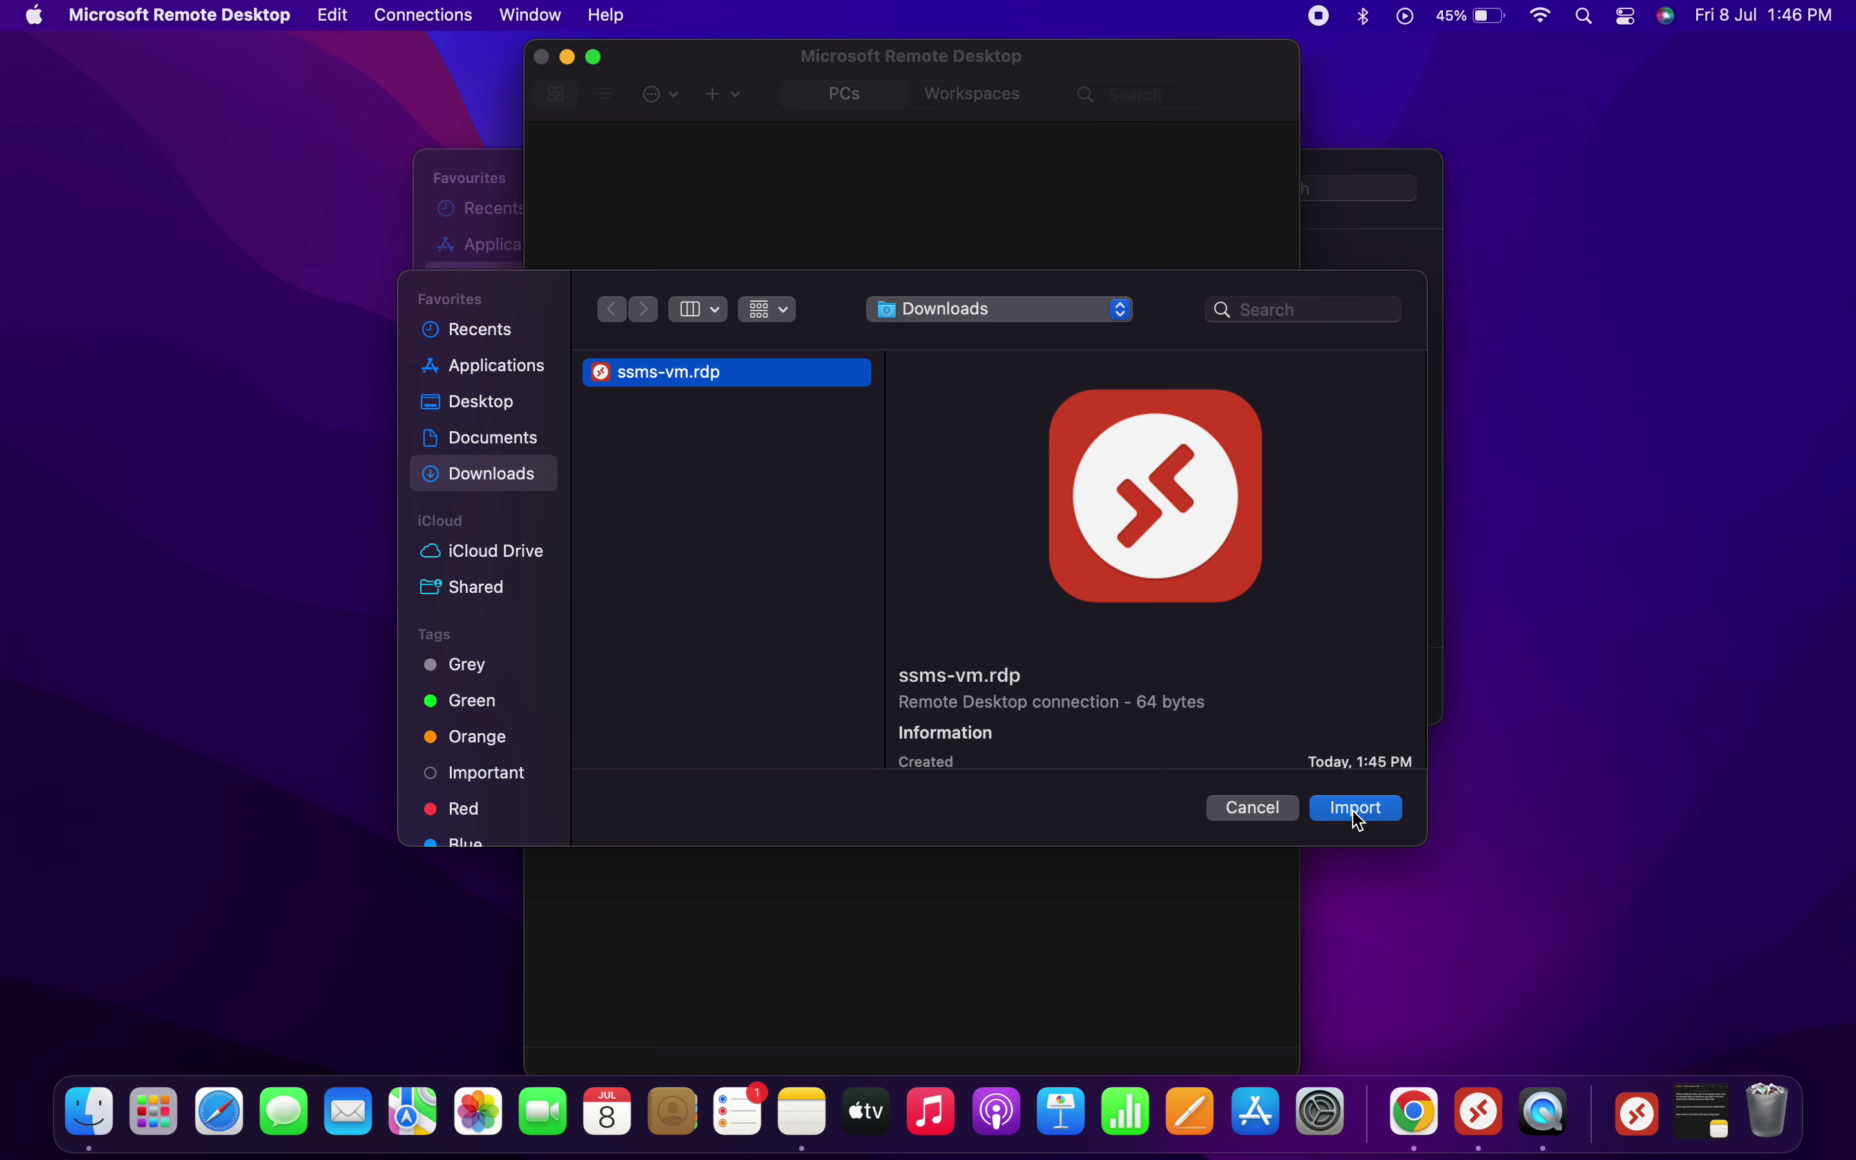
pyautogui.click(1359, 809)
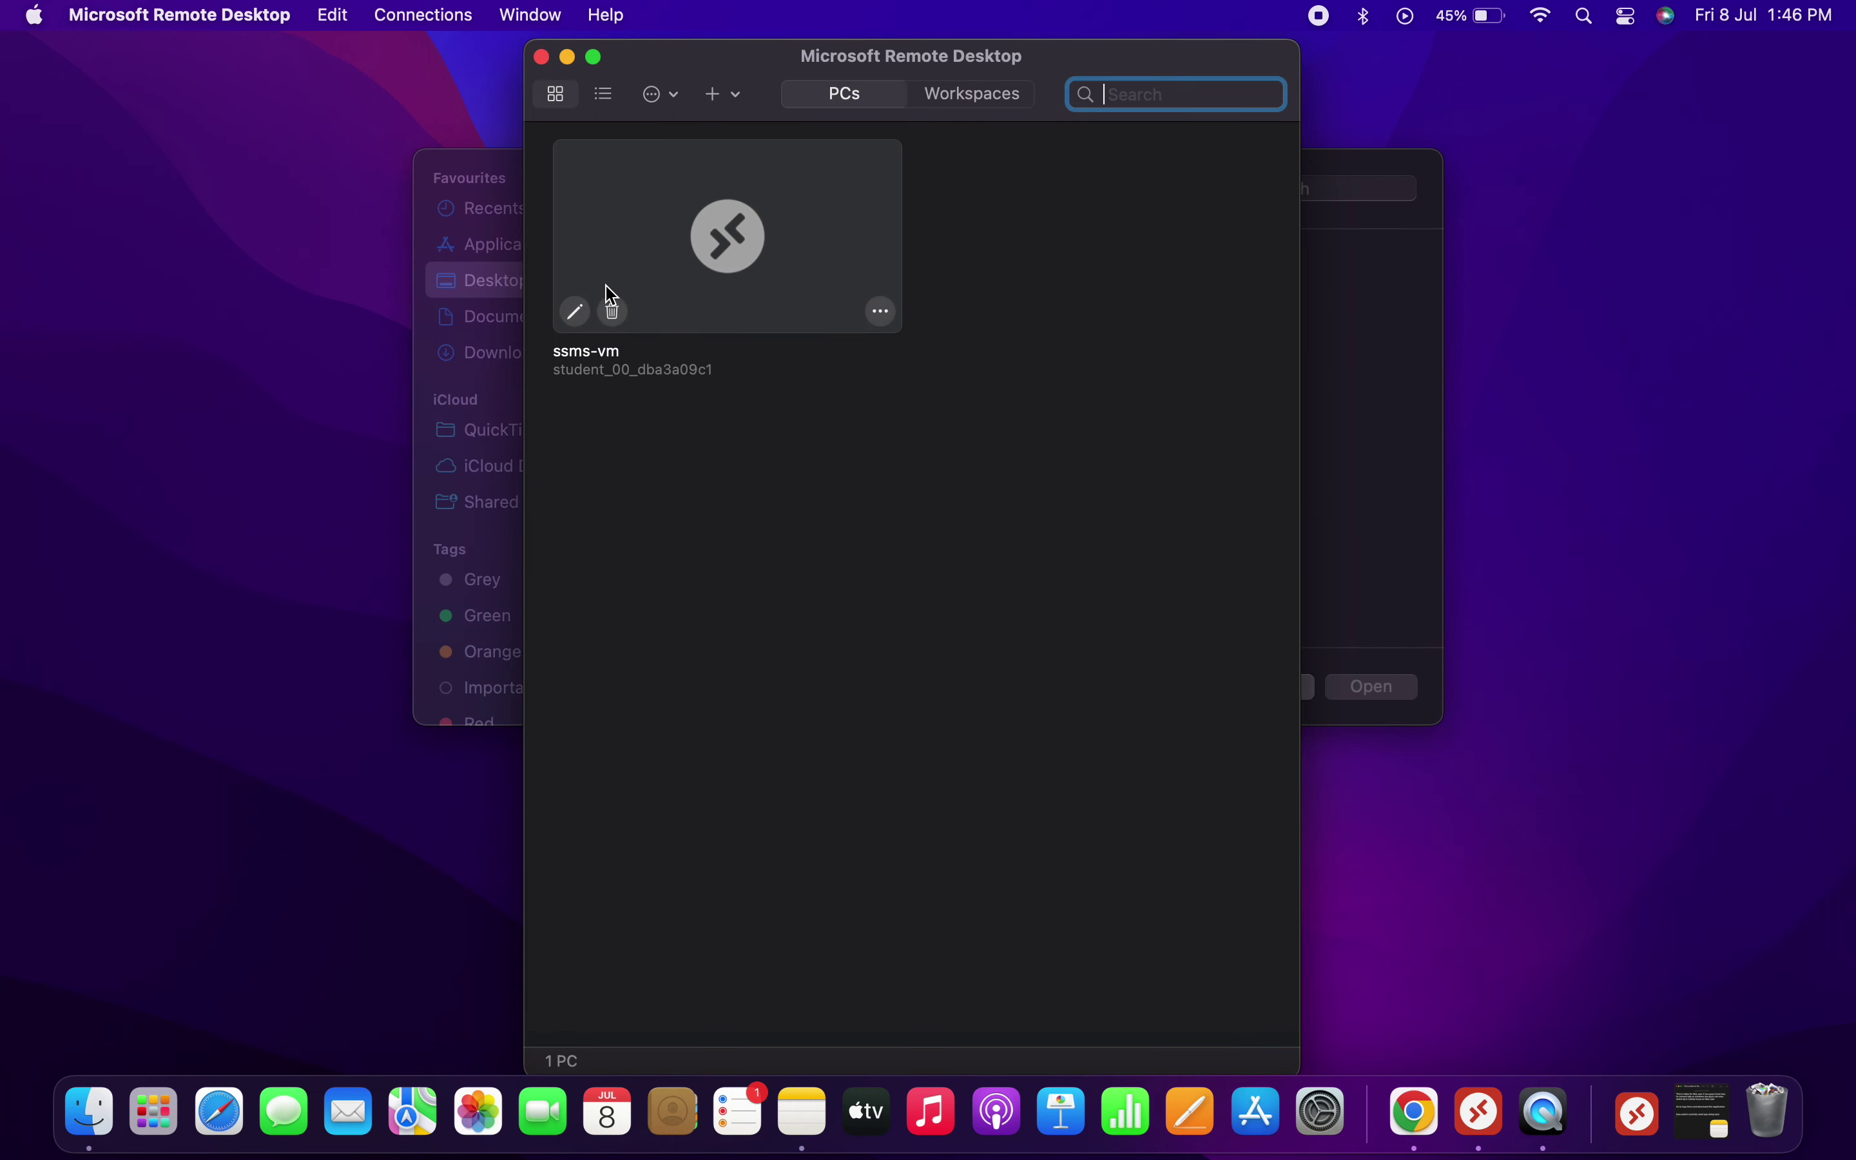
# Open the settings of the ssms-vm connection for editing and start adding a new user account for it
pyautogui.click(586, 314)
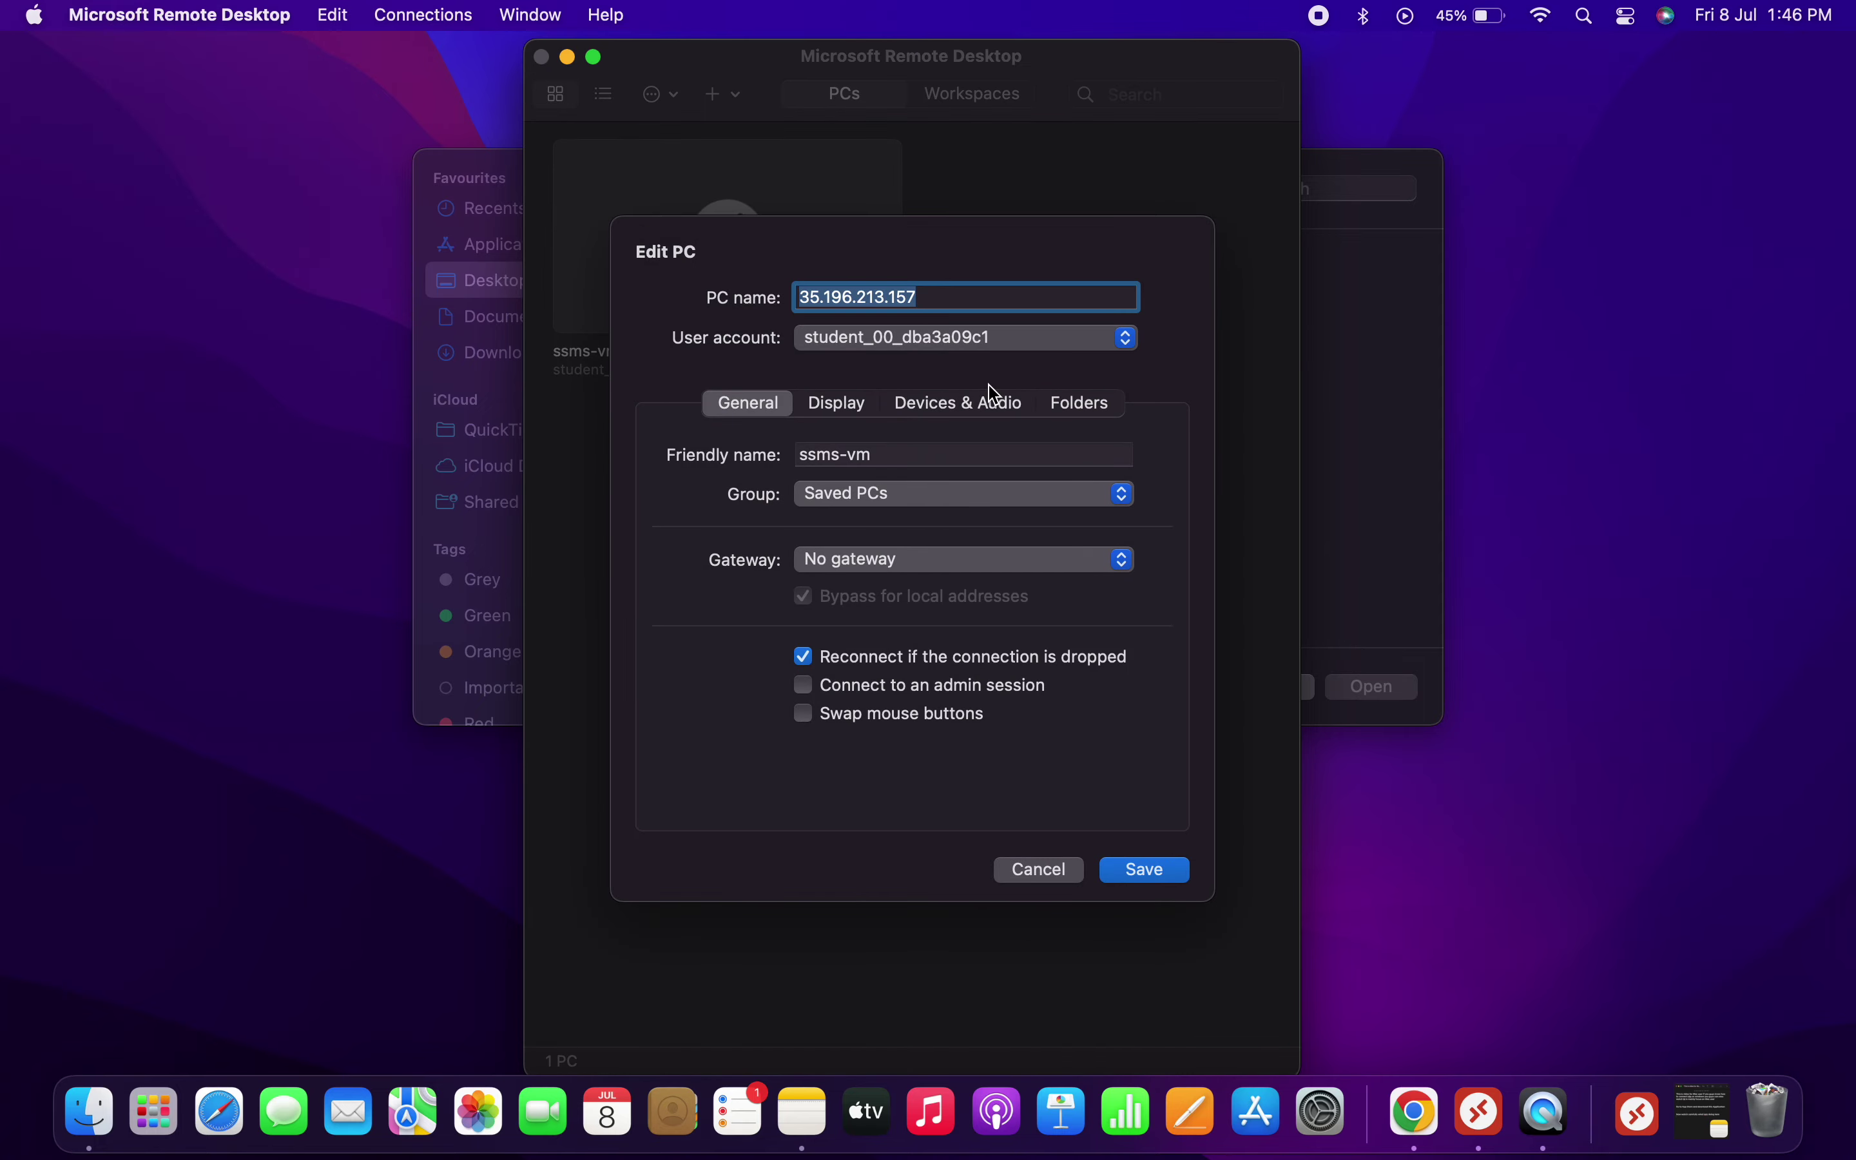
pyautogui.click(905, 340)
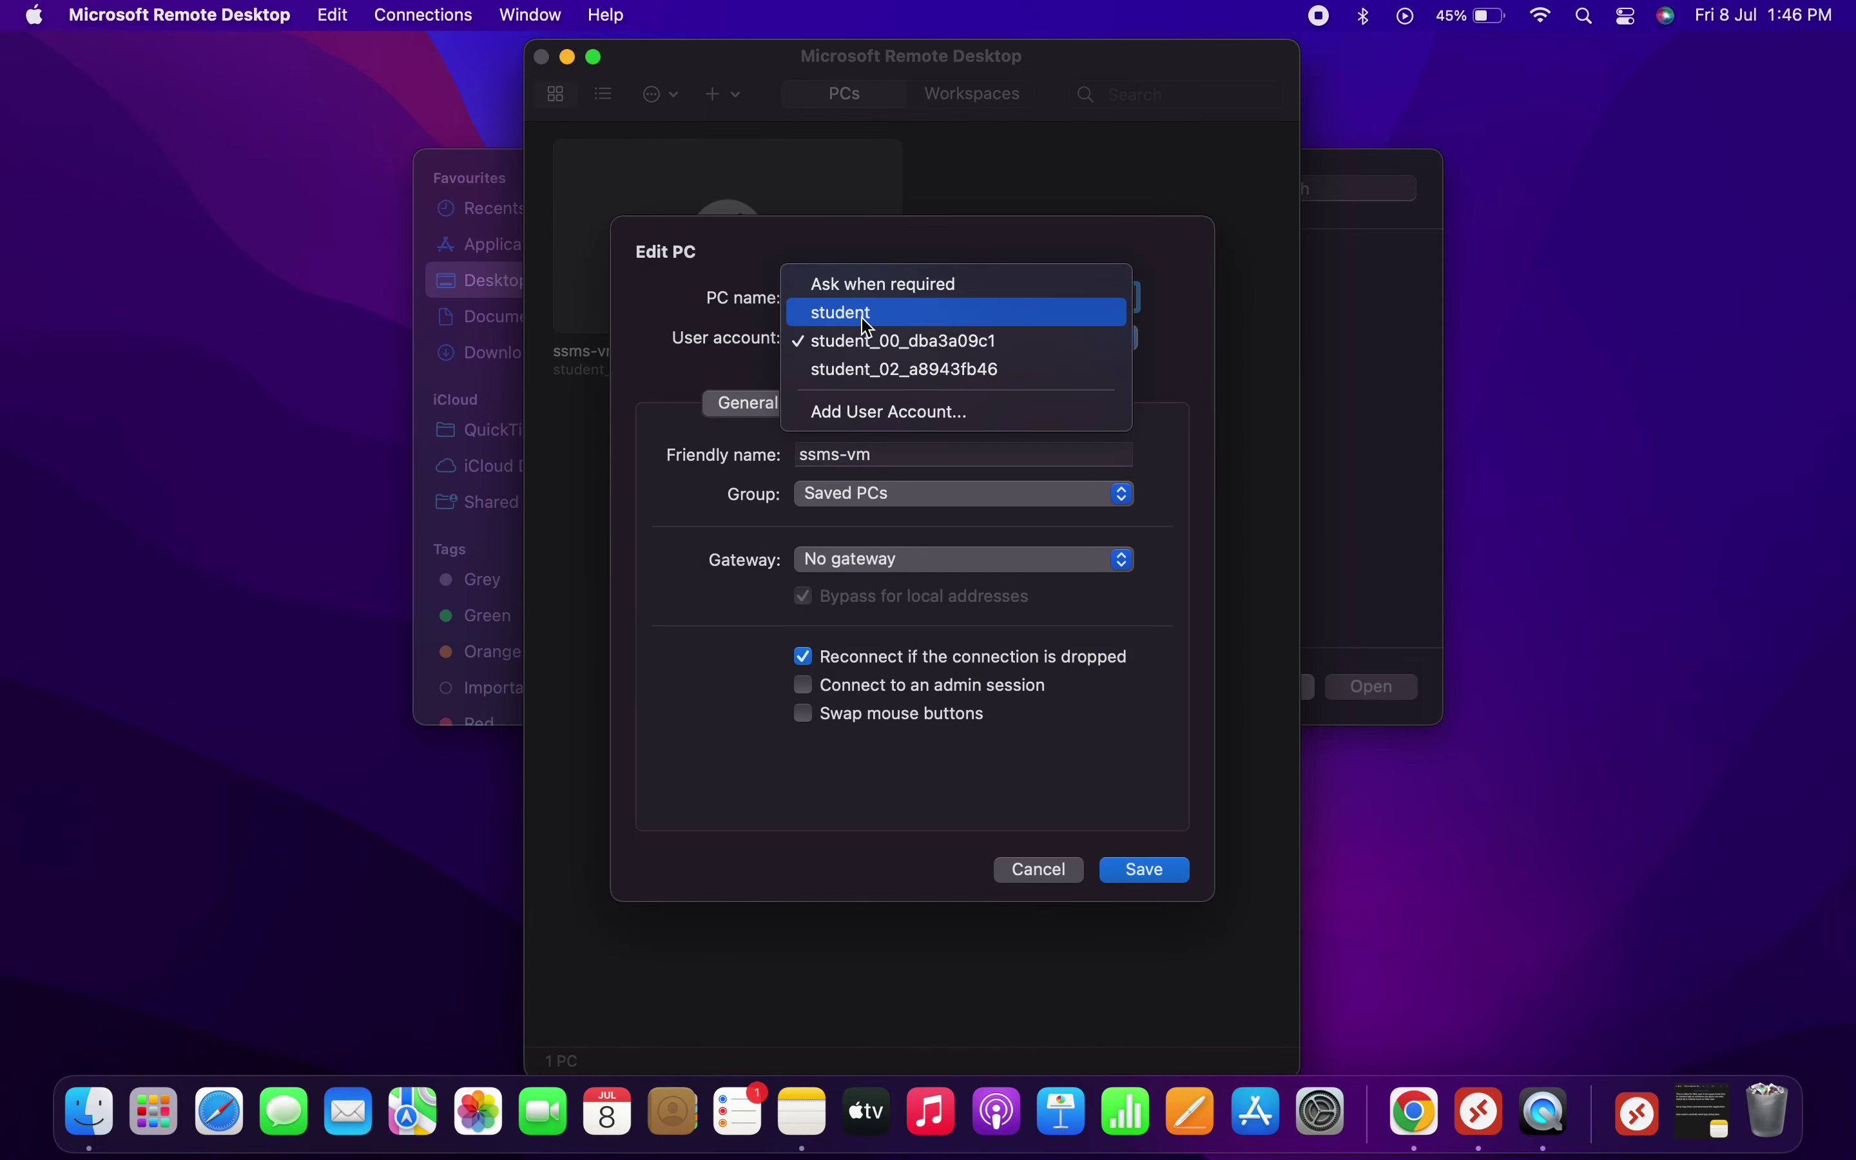
pyautogui.click(892, 415)
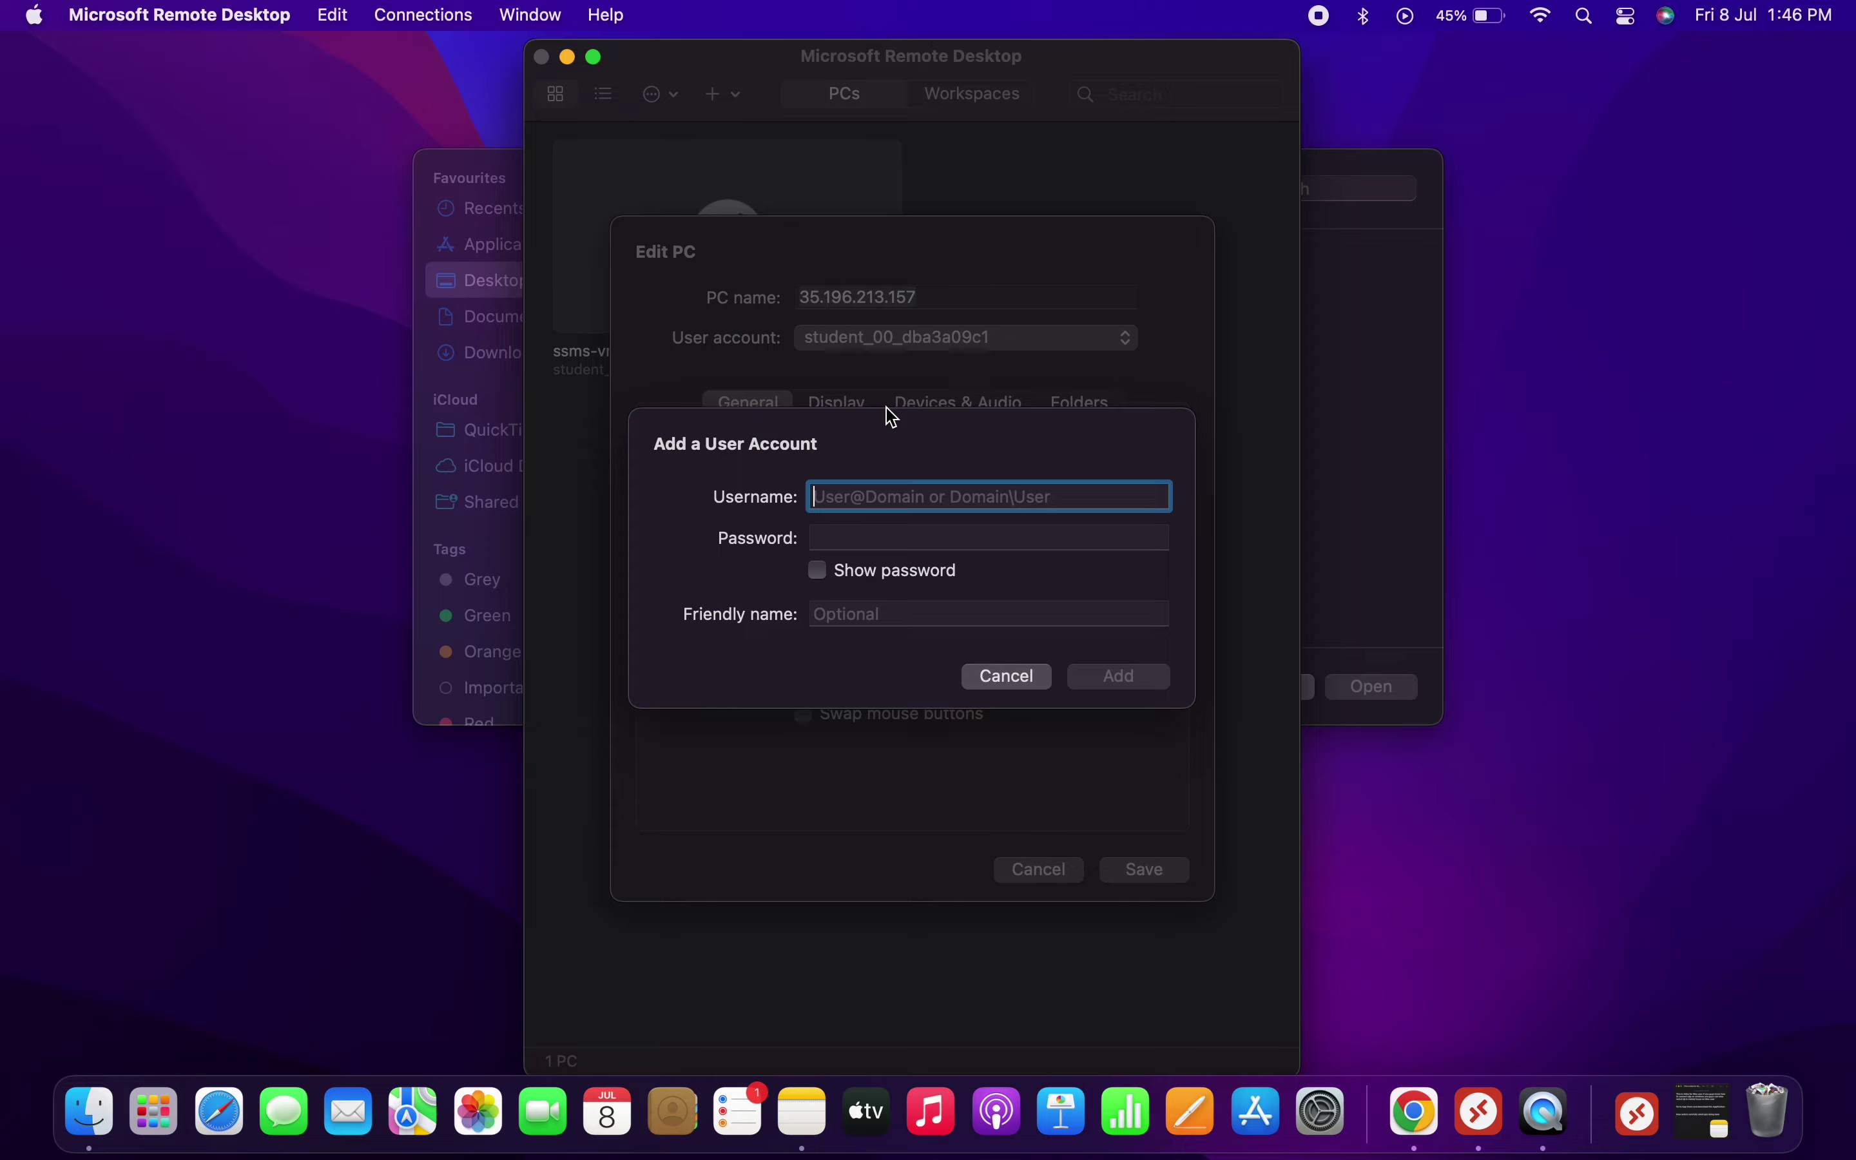
# Reorder the full-screen spaces so the lab instructions sit directly beside the desktop, and open the lab instructions
pyautogui.hotkey('ctrl', 'Right')
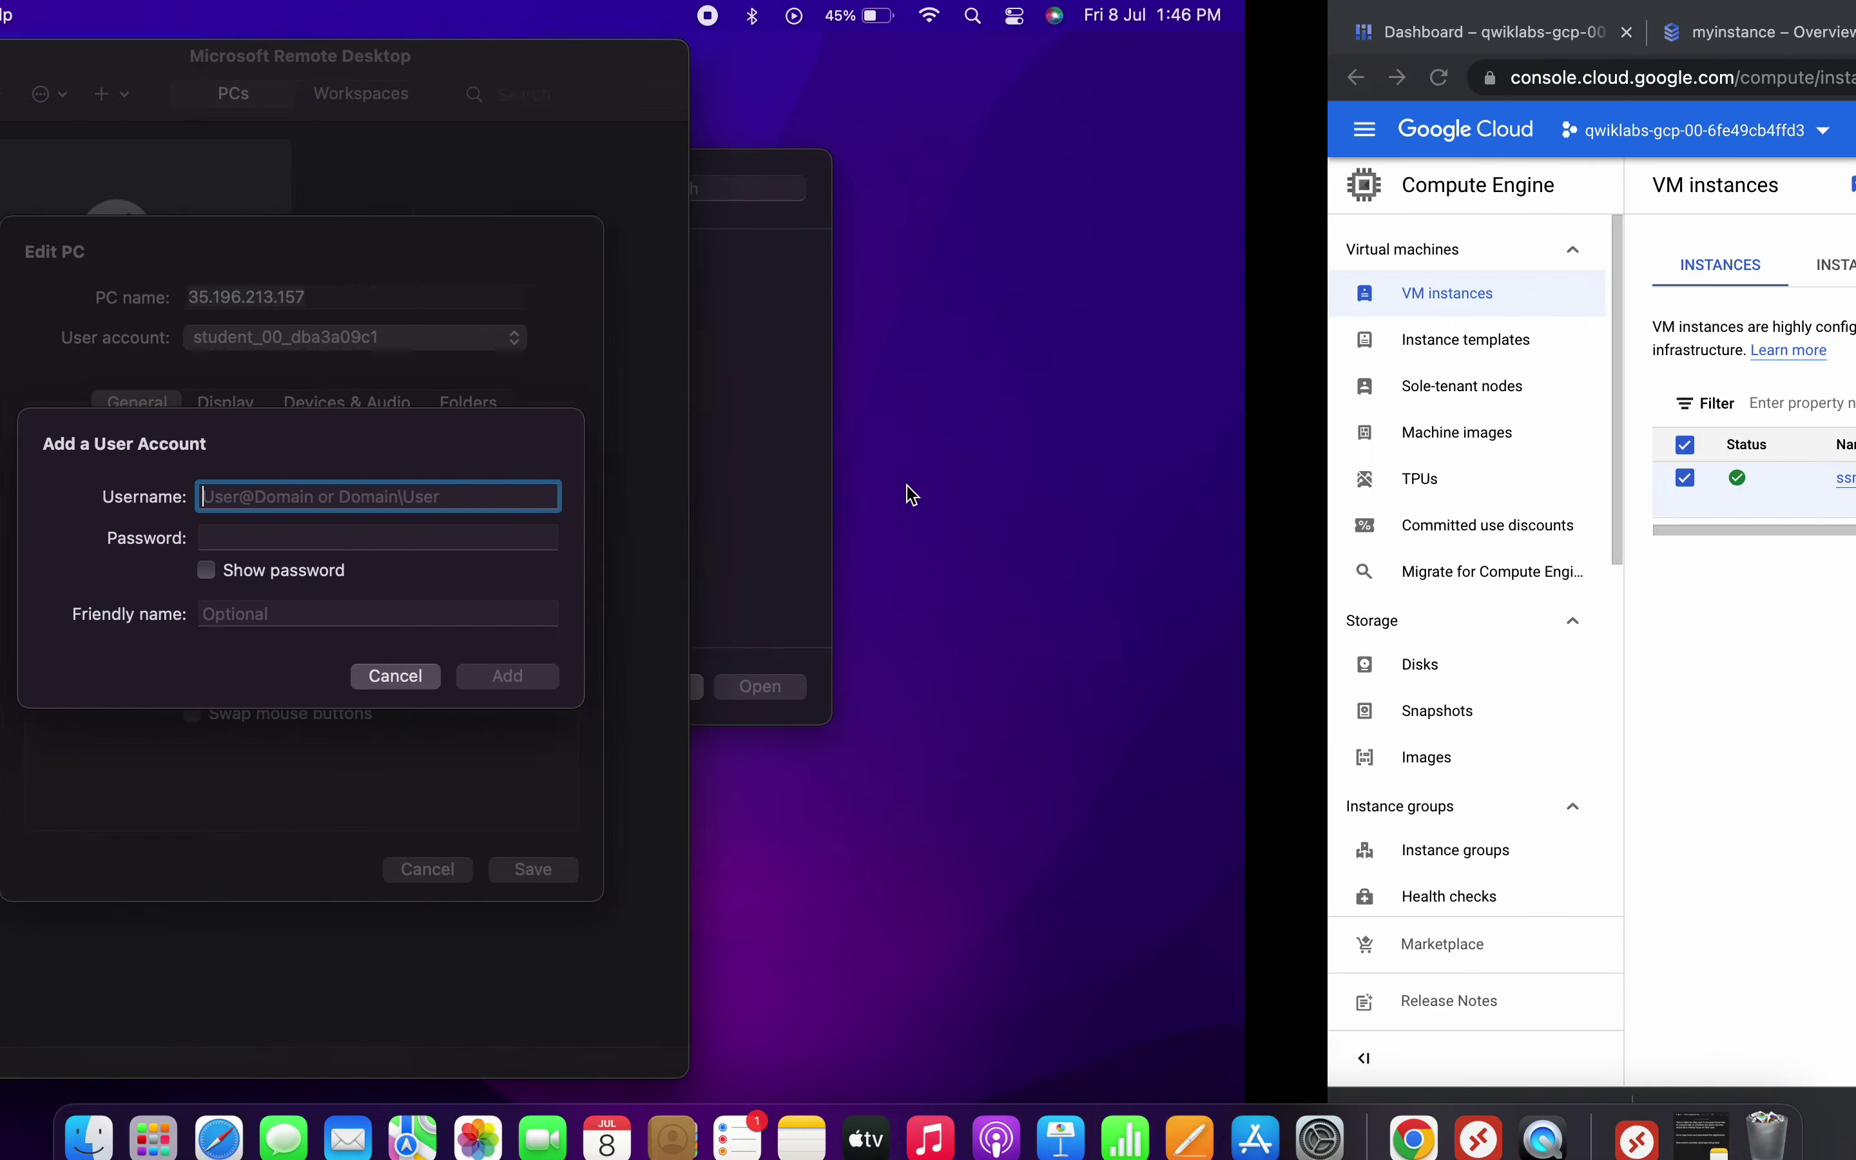
pyautogui.hotkey('ctrl', 'Left')
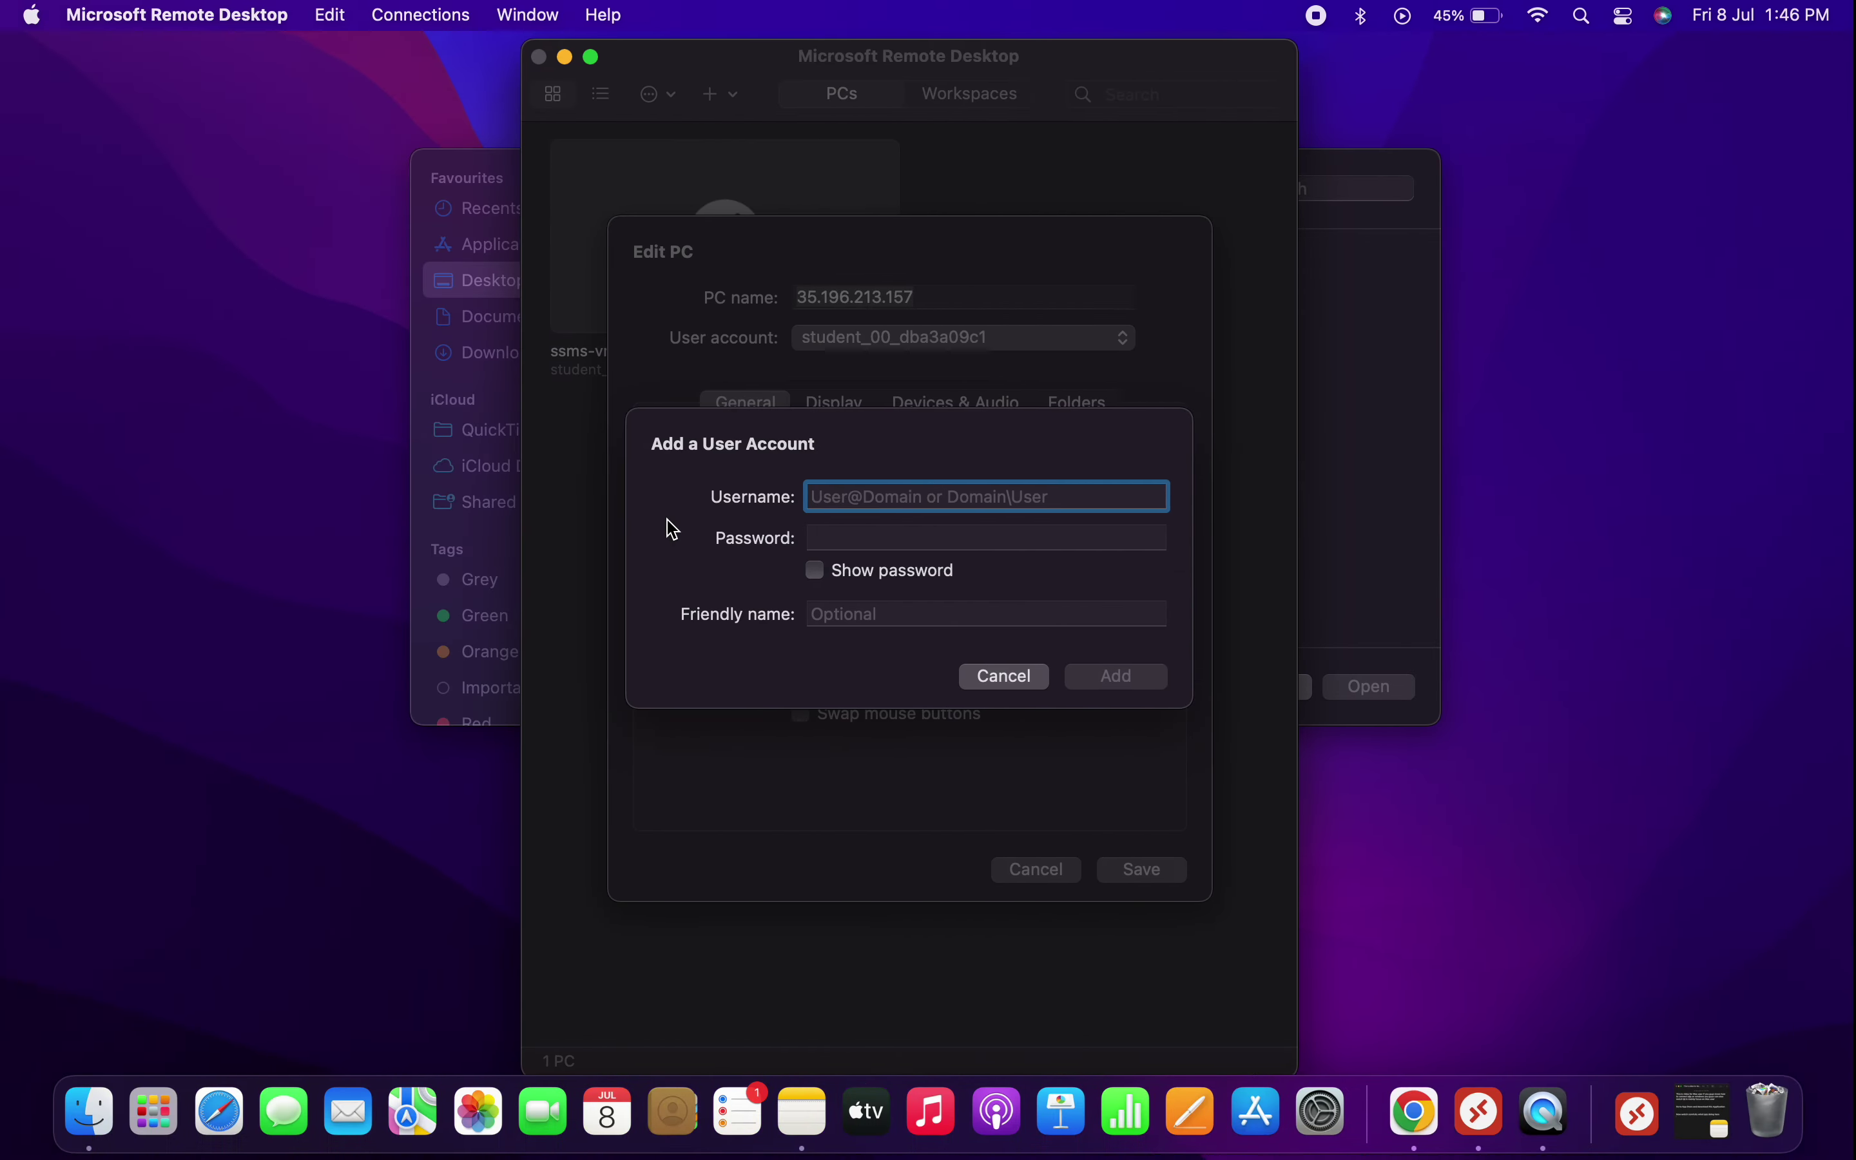
pyautogui.hotkey('ctrl', 'Up')
pyautogui.click(433, 380)
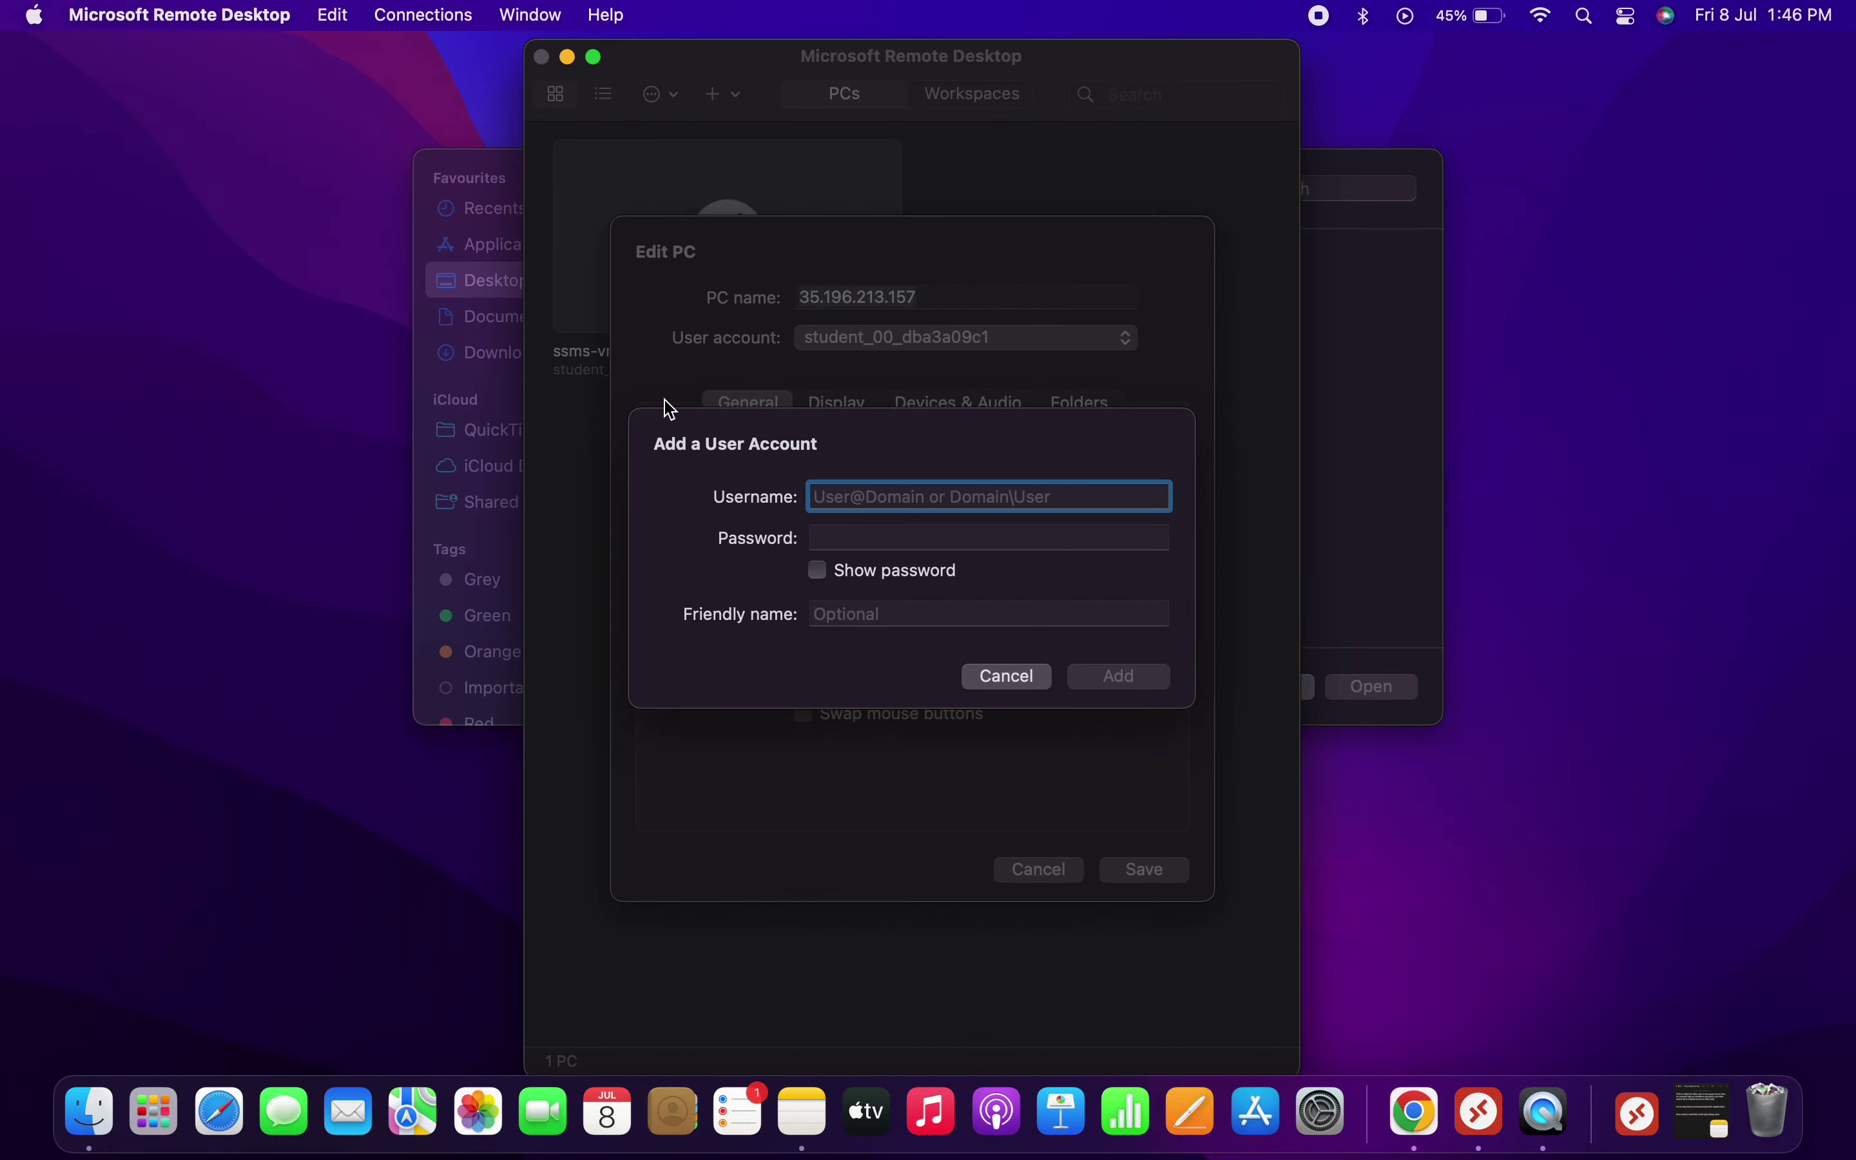
pyautogui.hotkey('ctrl', 'Right')
pyautogui.hotkey('ctrl', 'Right')
pyautogui.hotkey('ctrl', 'Up')
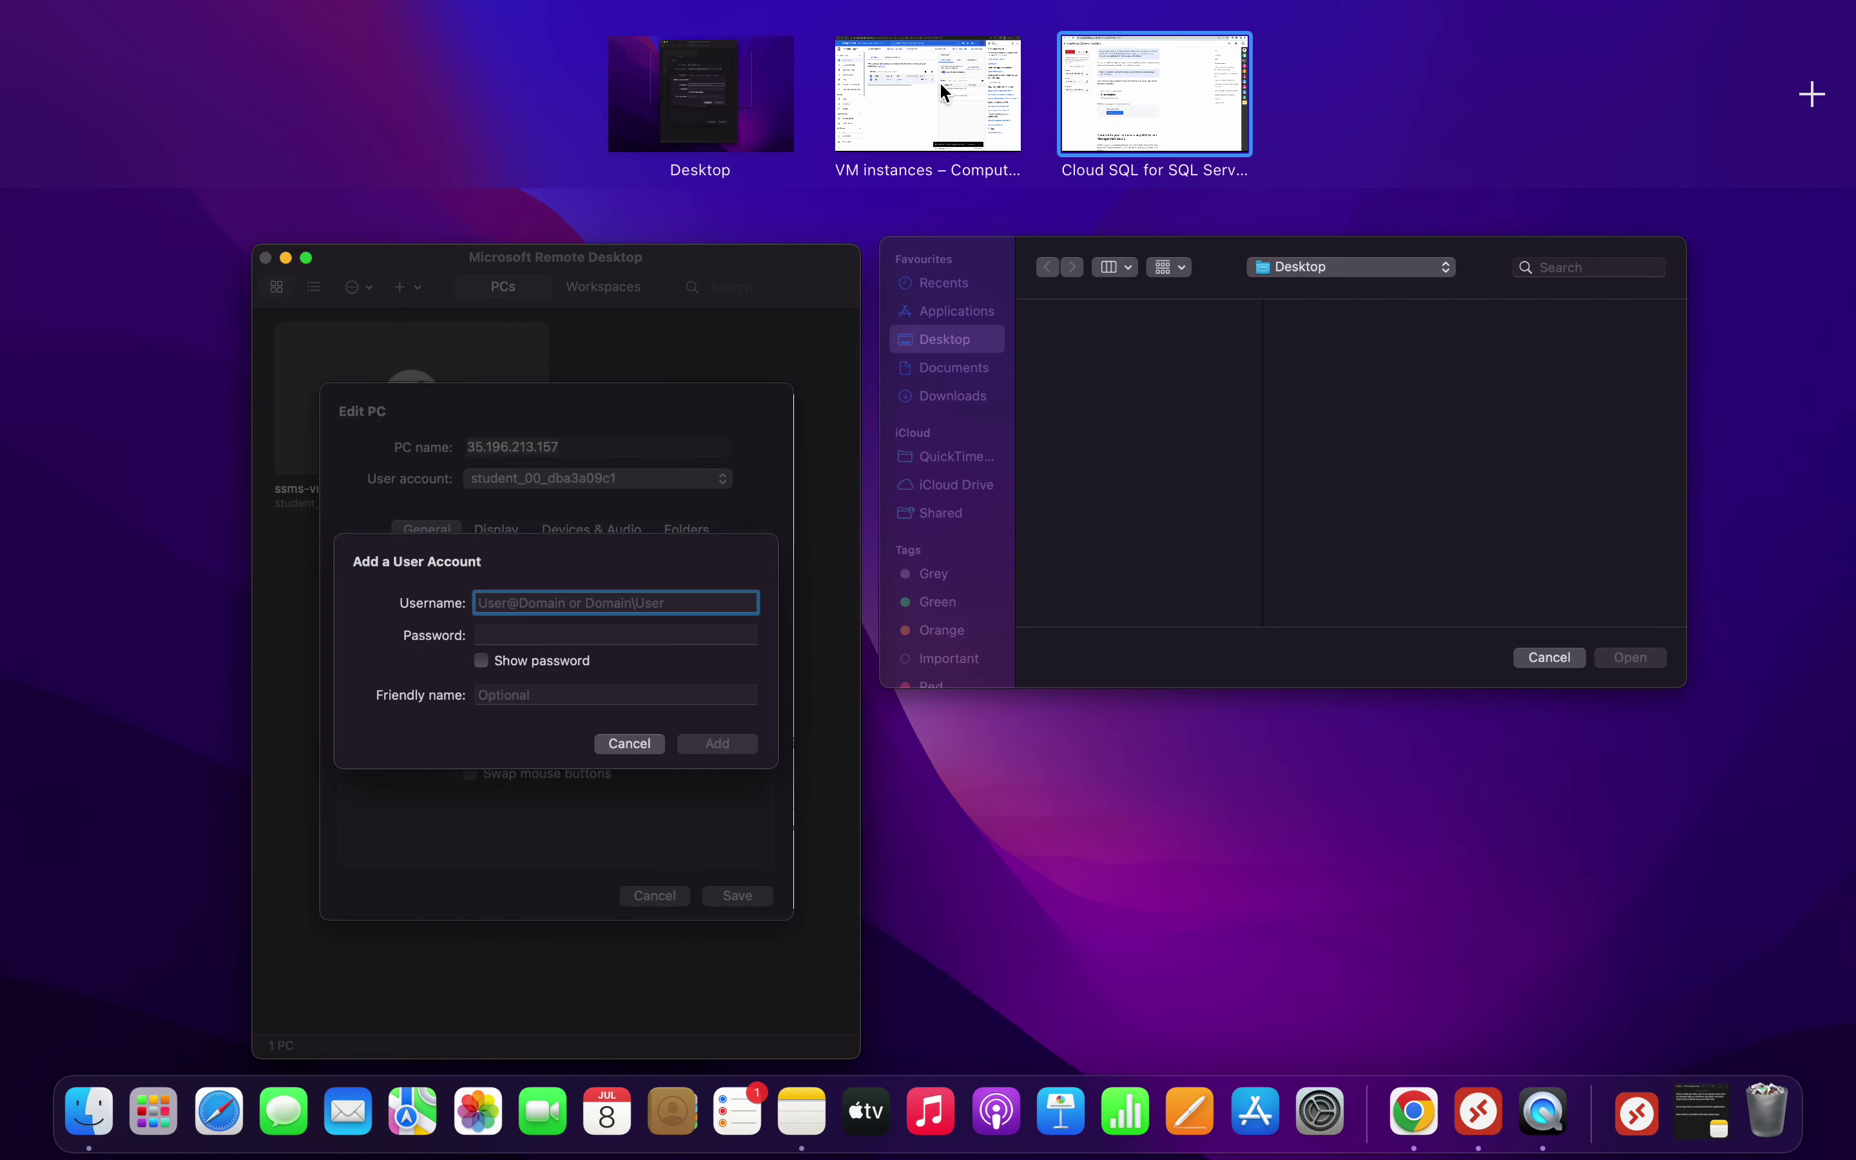
pyautogui.moveTo(940, 81); pyautogui.dragTo(1235, 75)
pyautogui.click(935, 116)
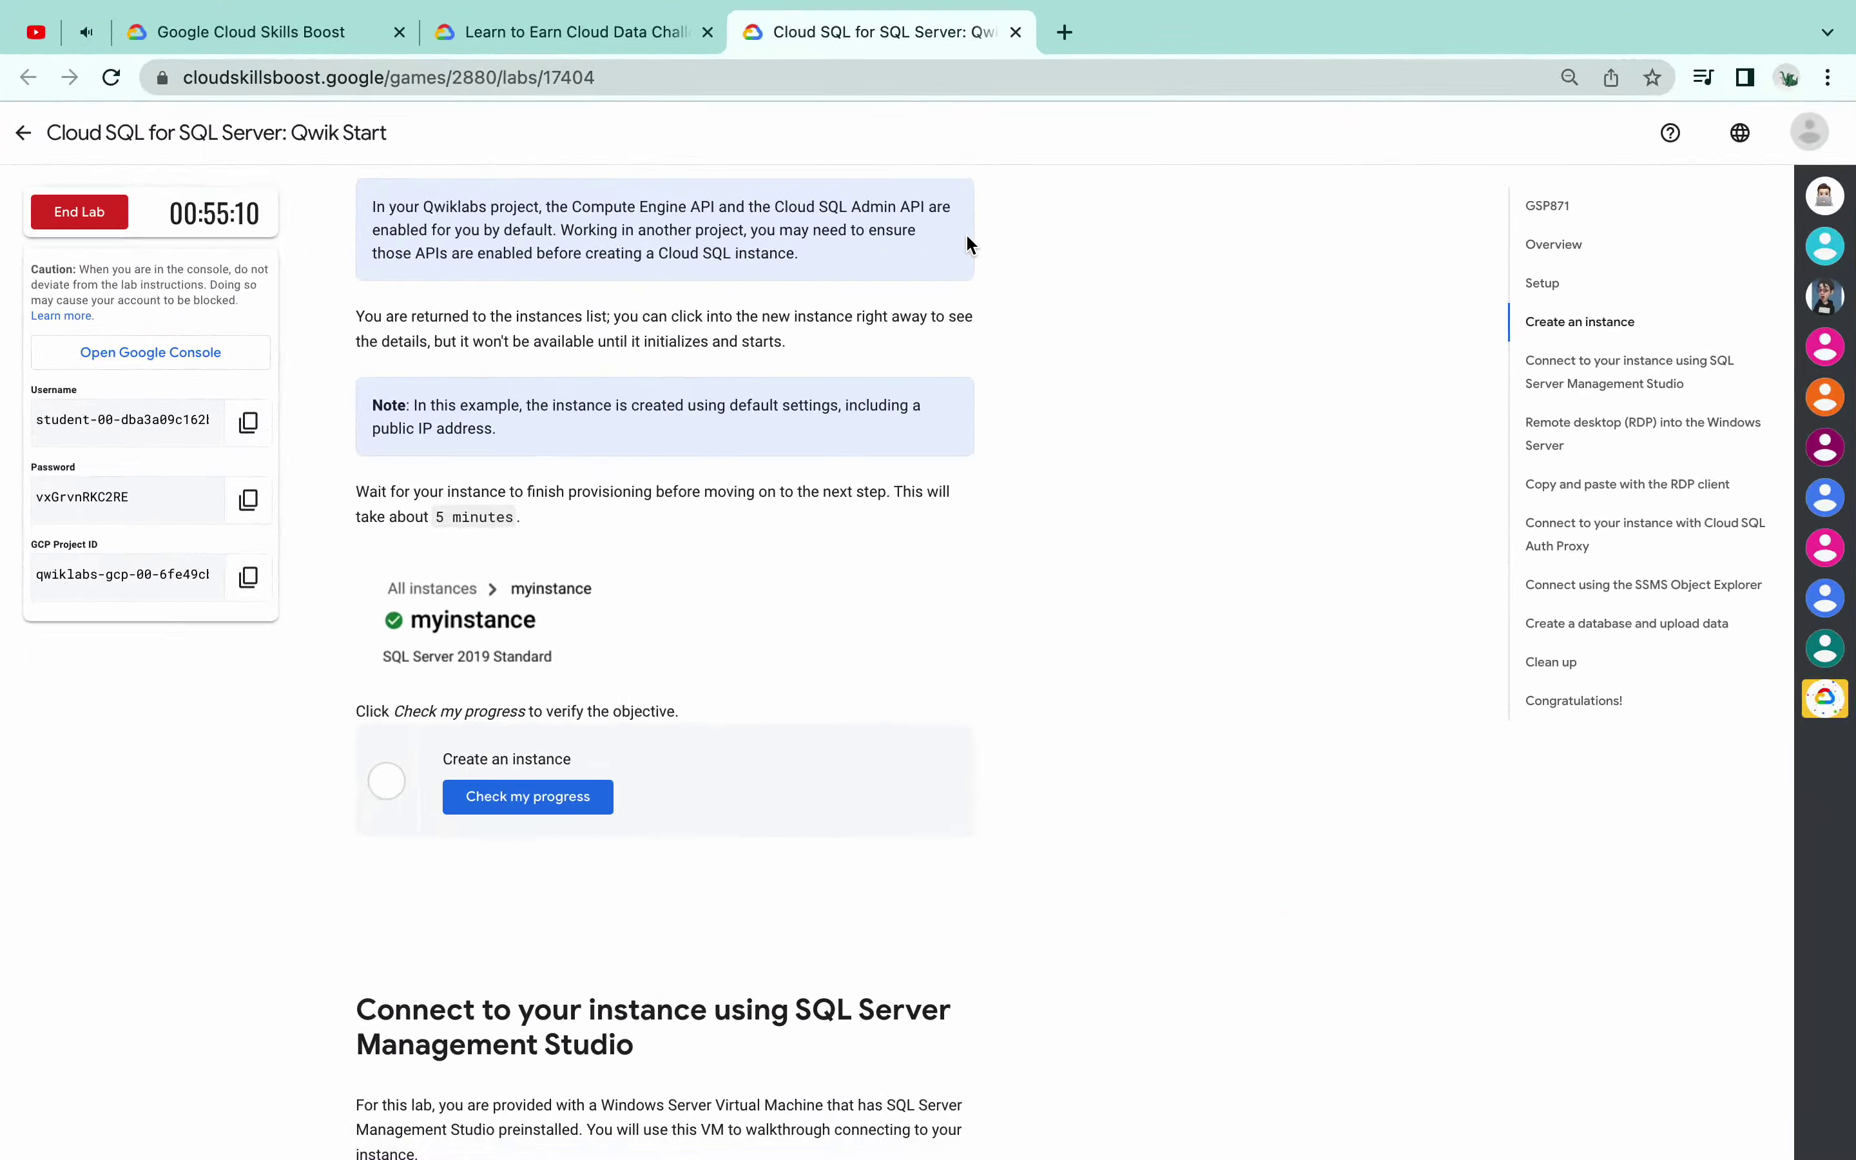
# Copy the username student from the lab's "Not running Windows" section into the new Remote Desktop user account
pyautogui.scroll(-15, 765, 506)
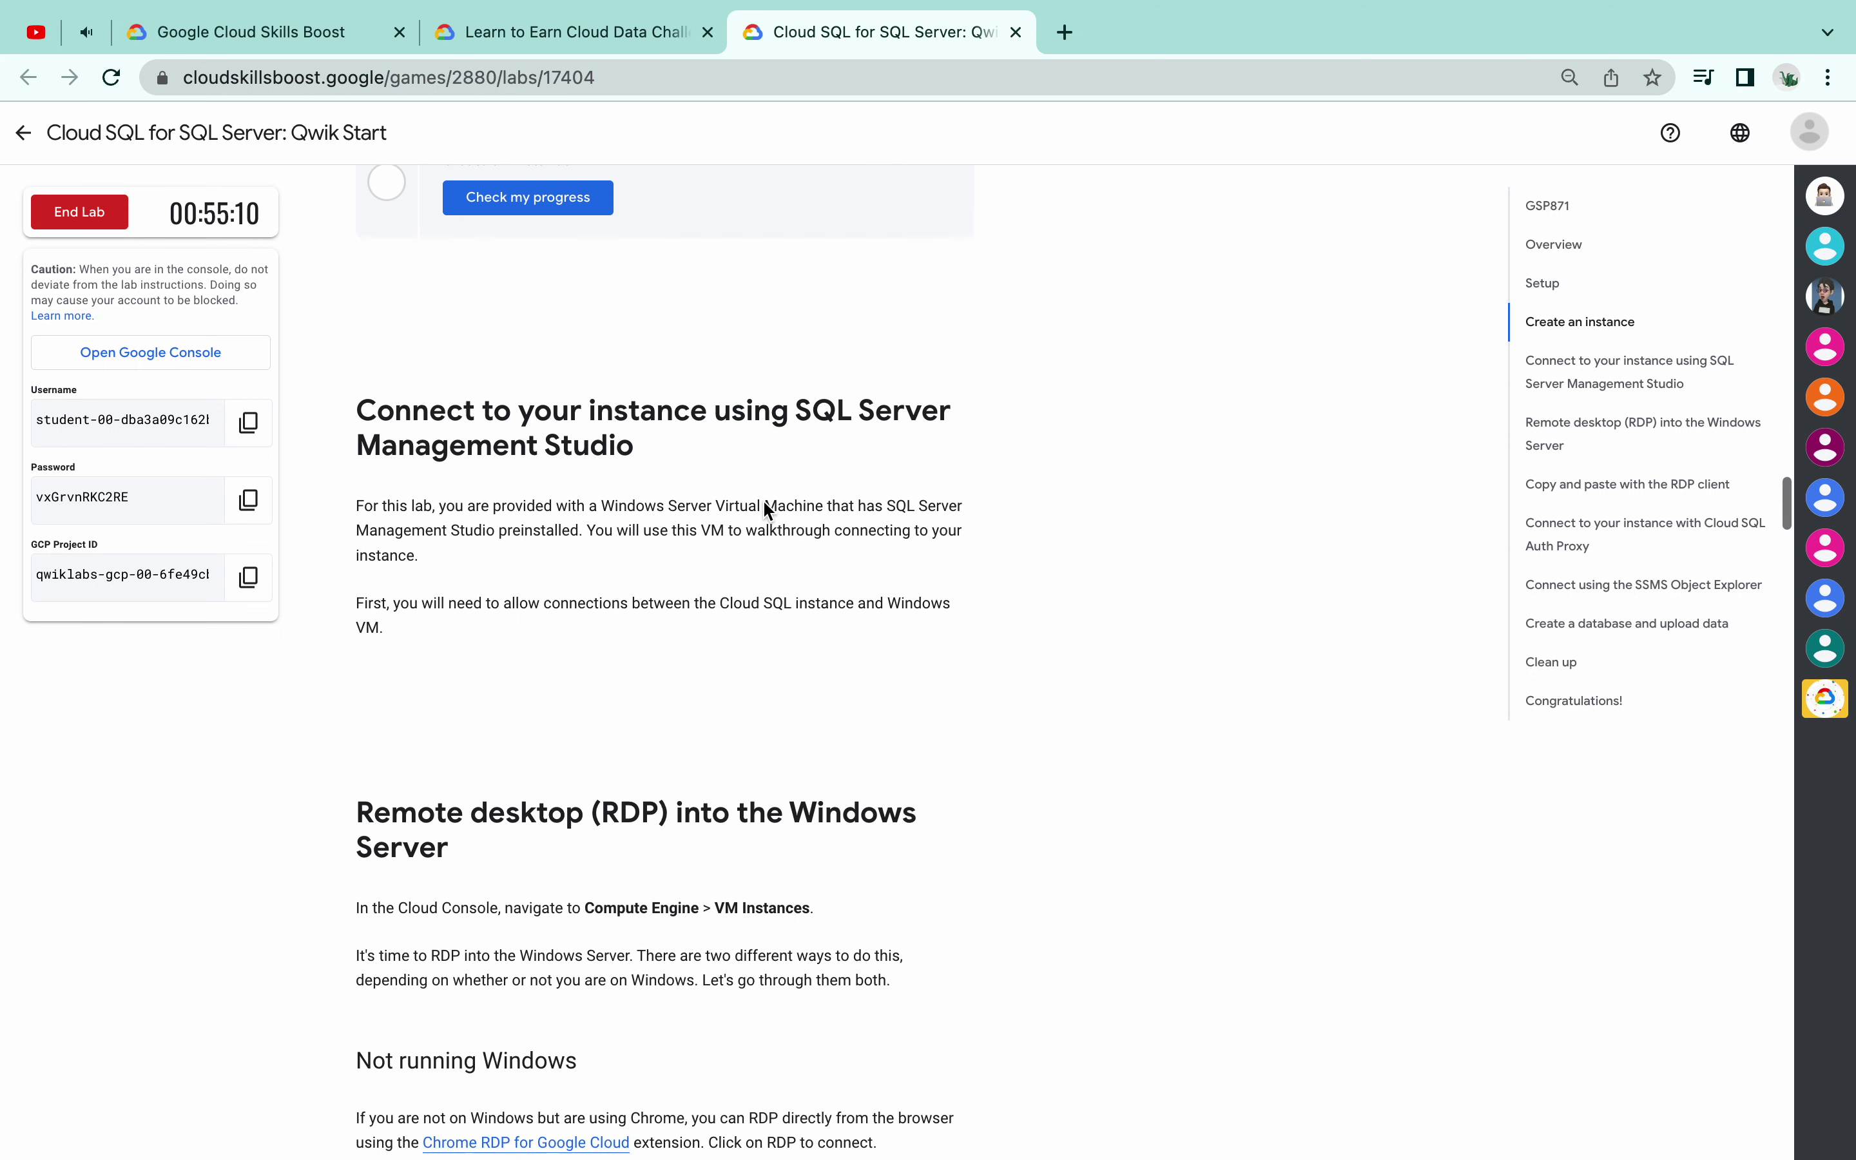
pyautogui.scroll(-6, 762, 499)
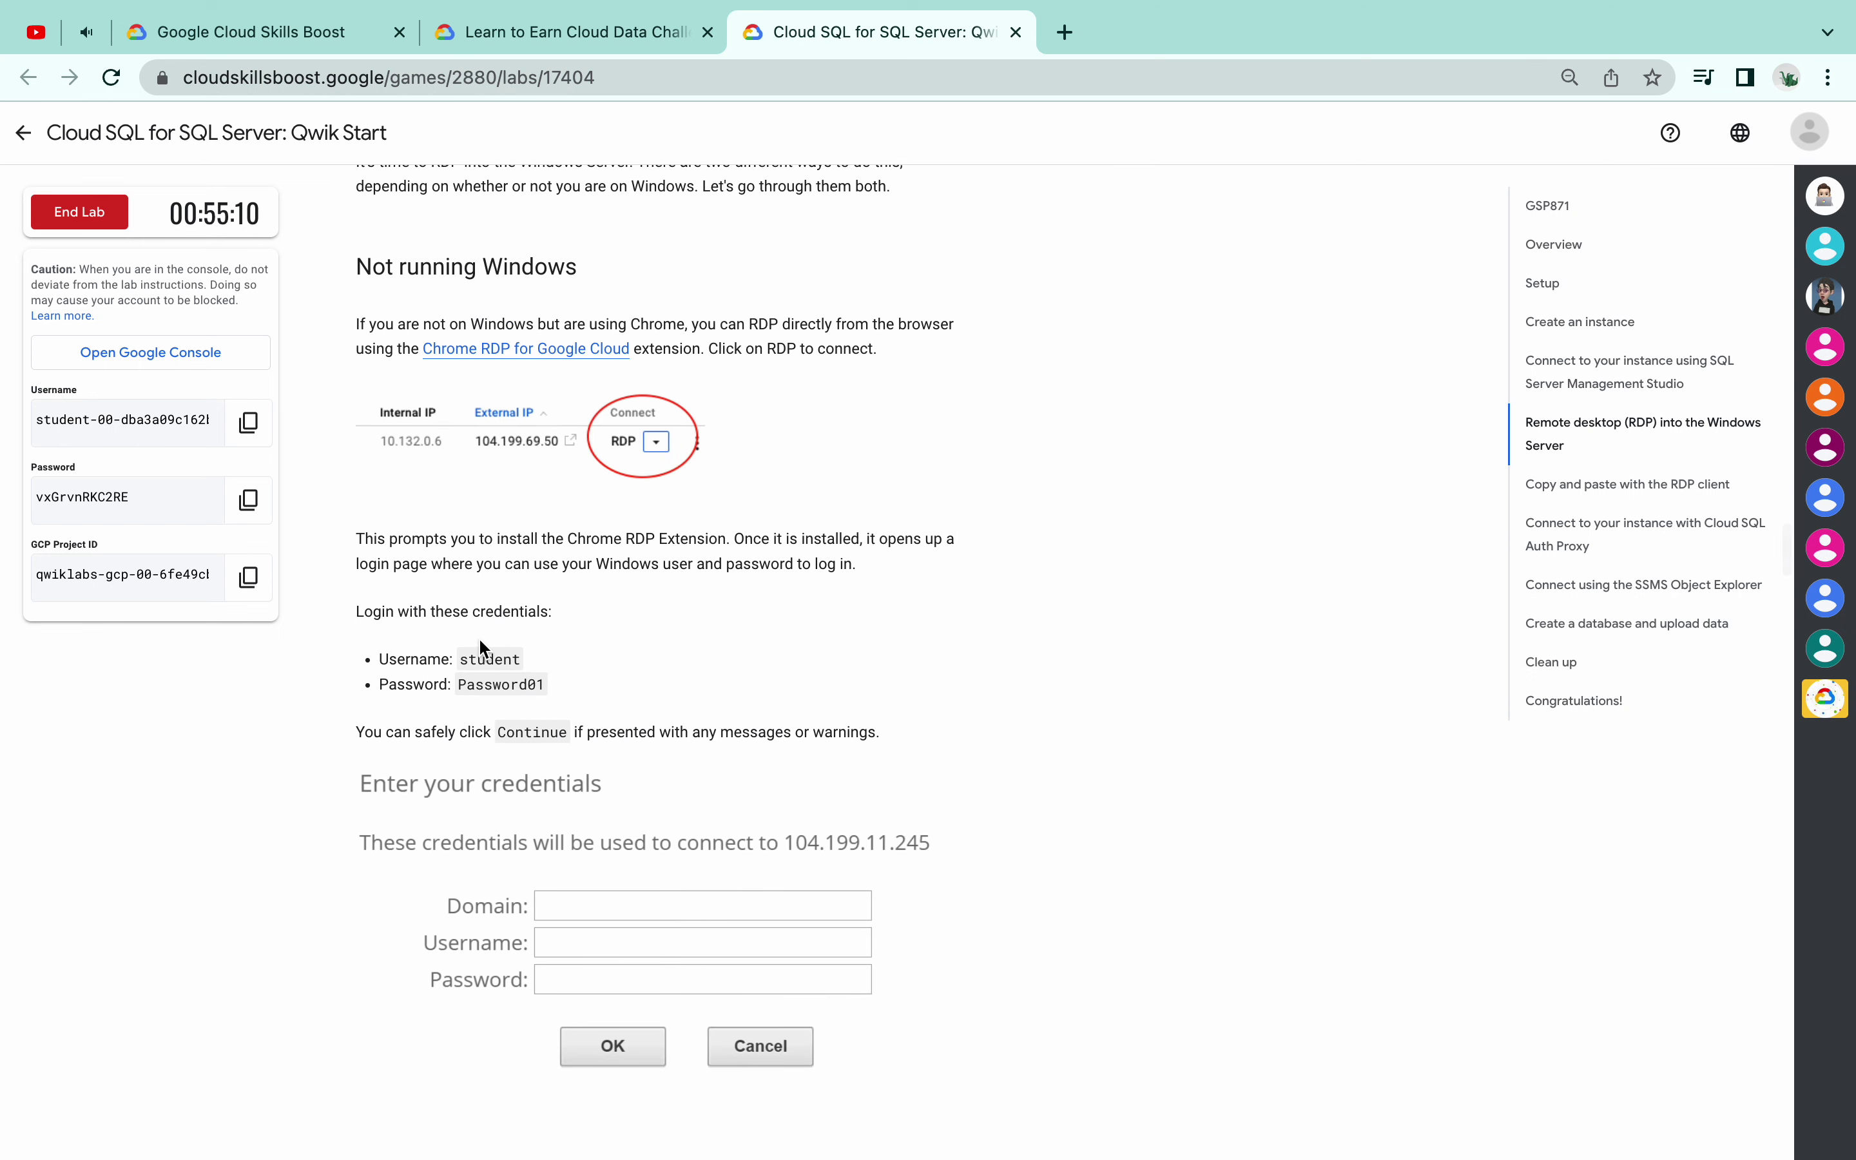
pyautogui.doubleClick(483, 653)
pyautogui.press('super+c')
pyautogui.hotkey('ctrl', 'Left')
pyautogui.press('super+v')
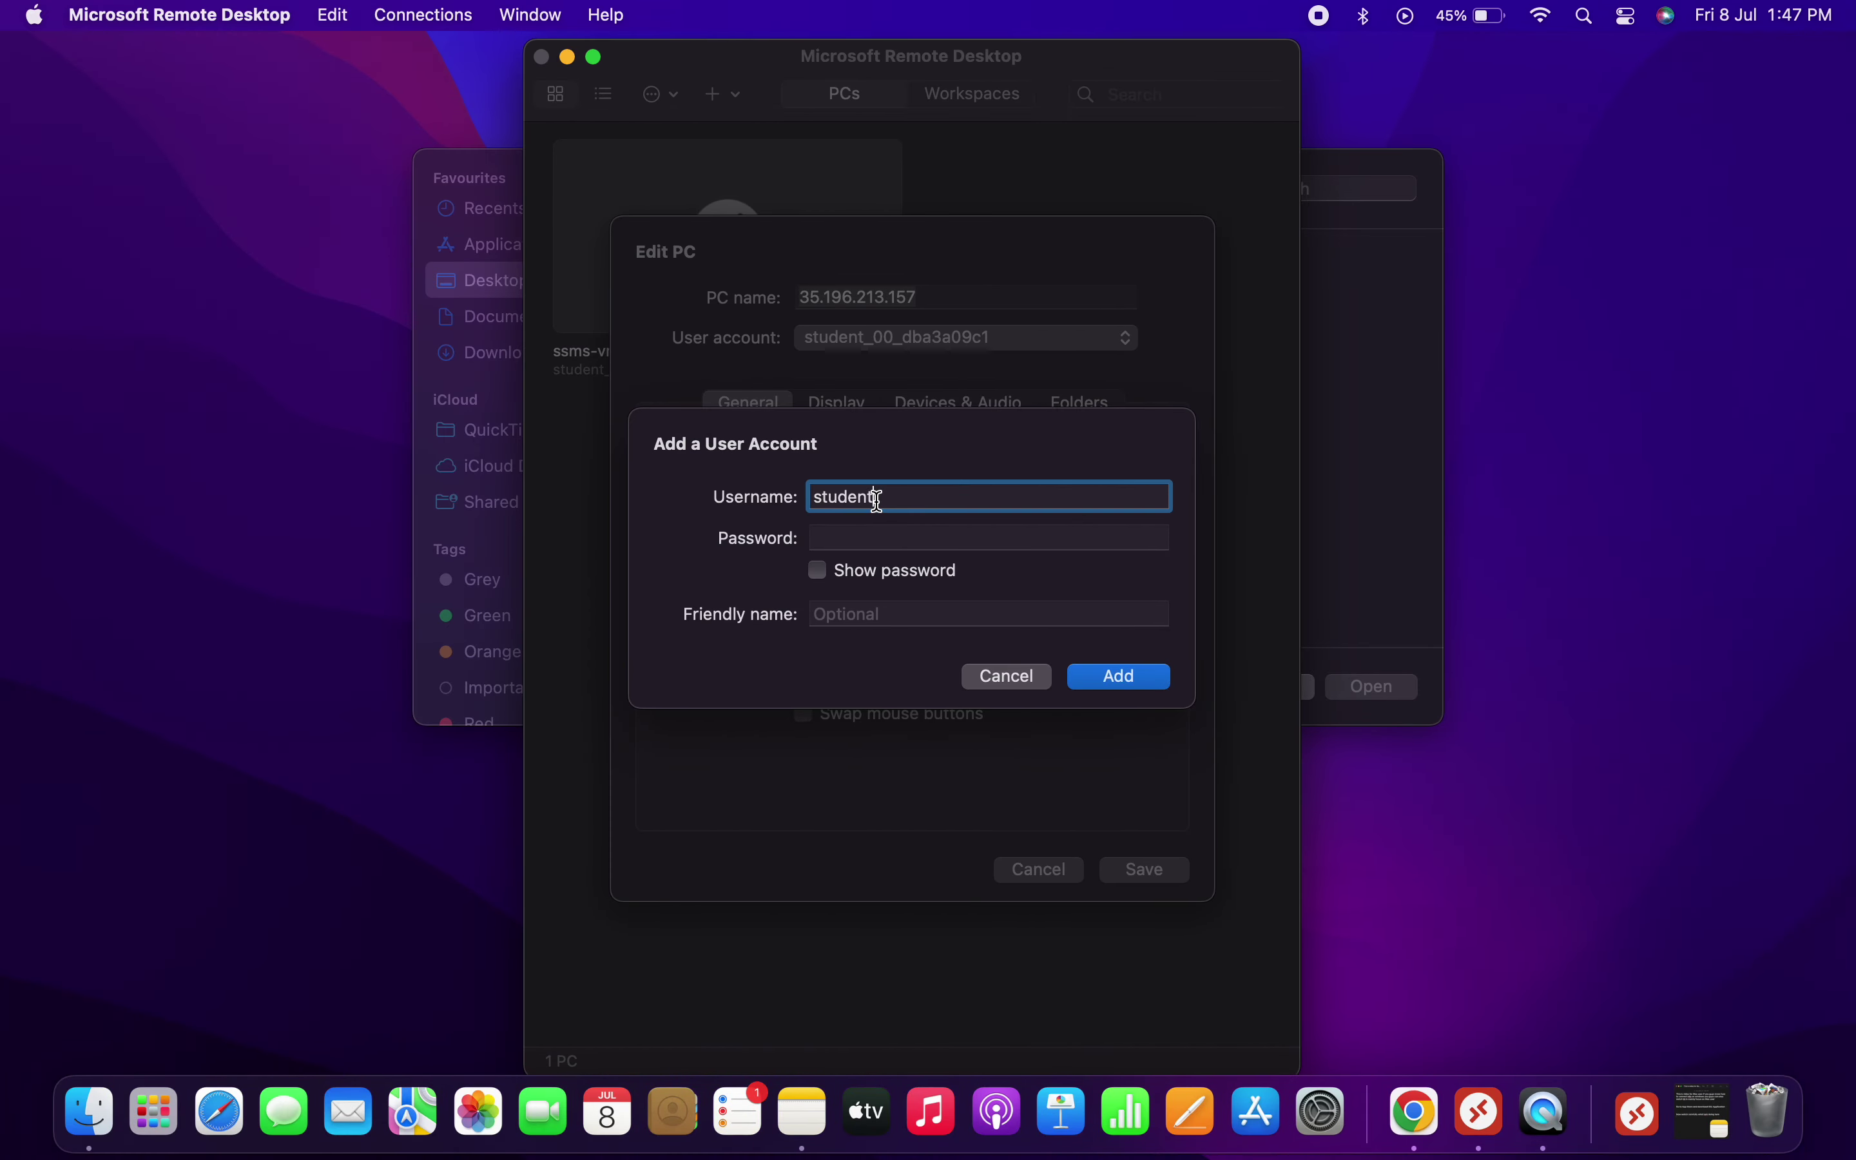
# Copy the password from the lab's "Not running Windows" section into the new user account's password field and add the account
pyautogui.hotkey('ctrl', 'Right')
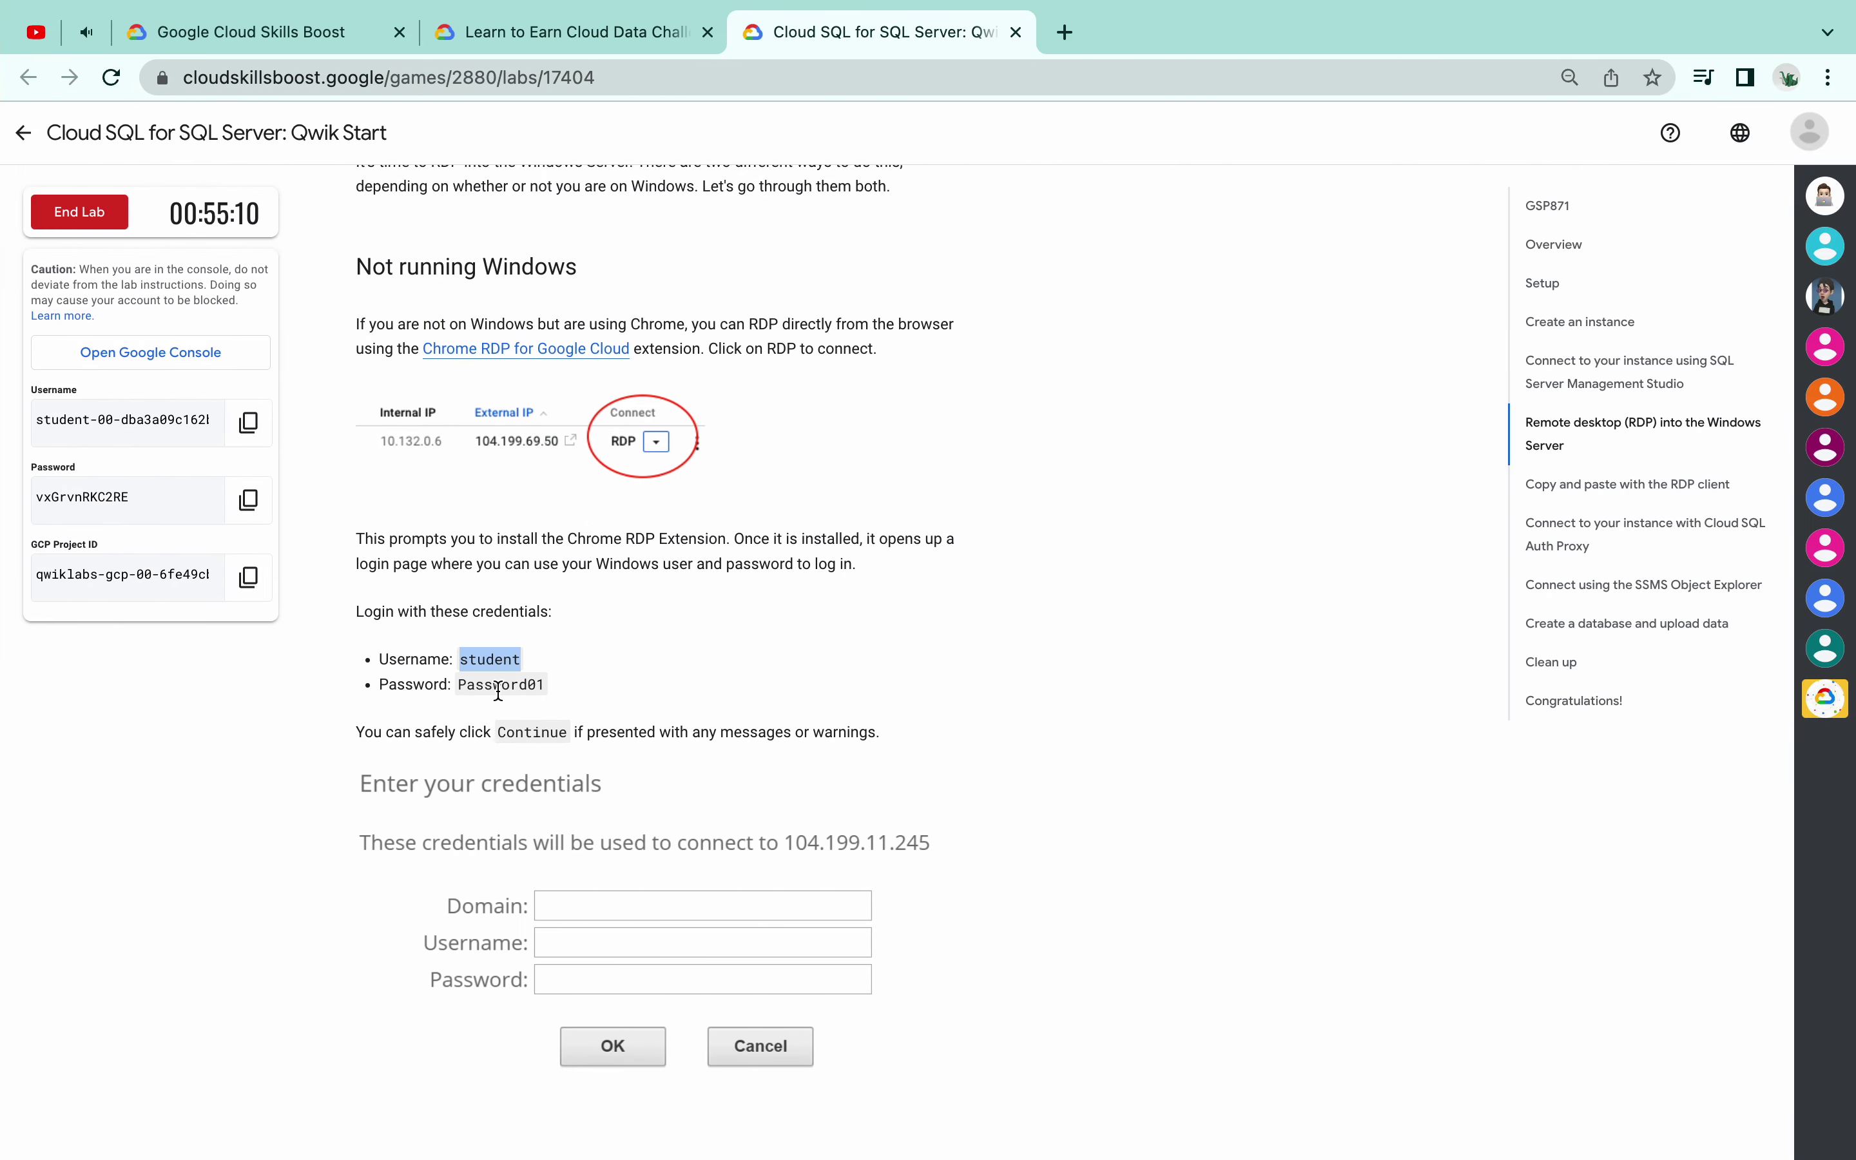
pyautogui.doubleClick(498, 685)
pyautogui.hotkey('ctrl', 'Left')
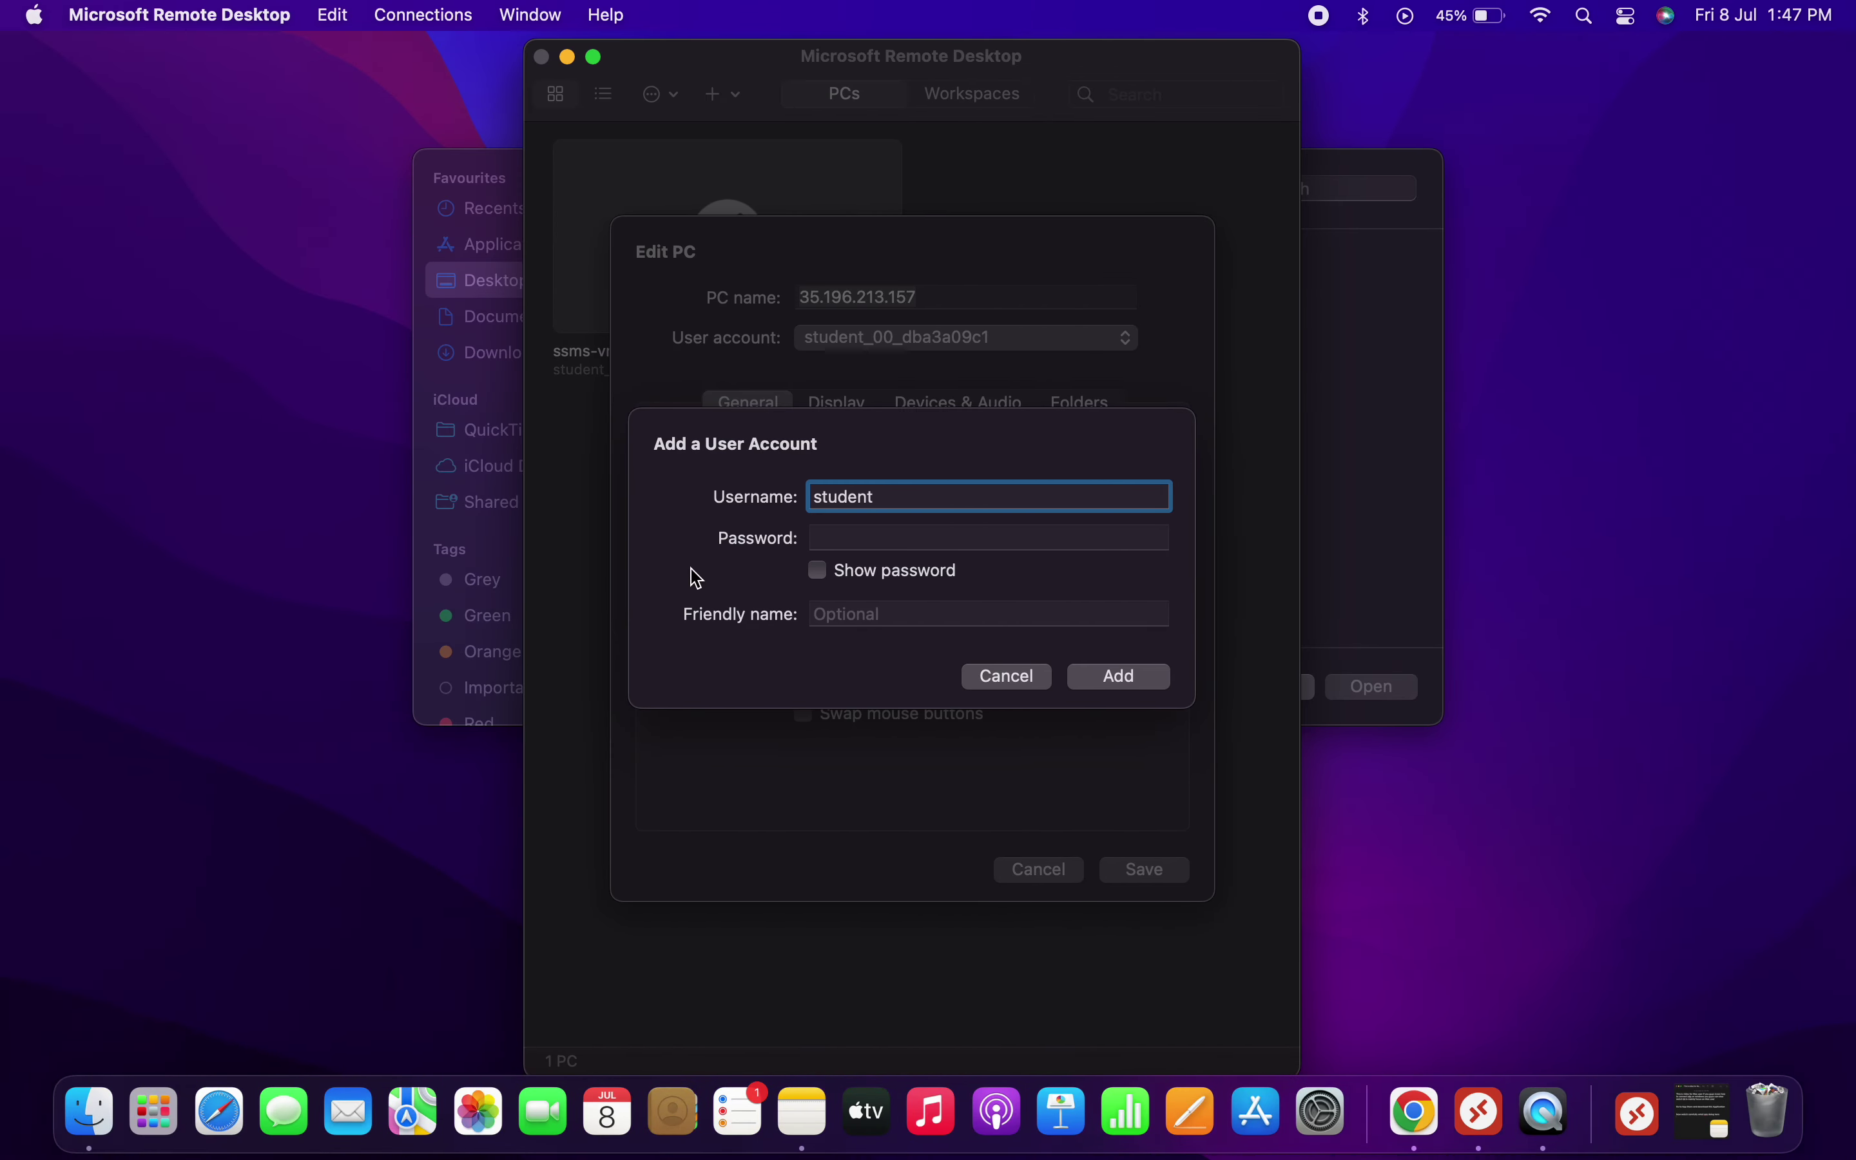
pyautogui.click(880, 541)
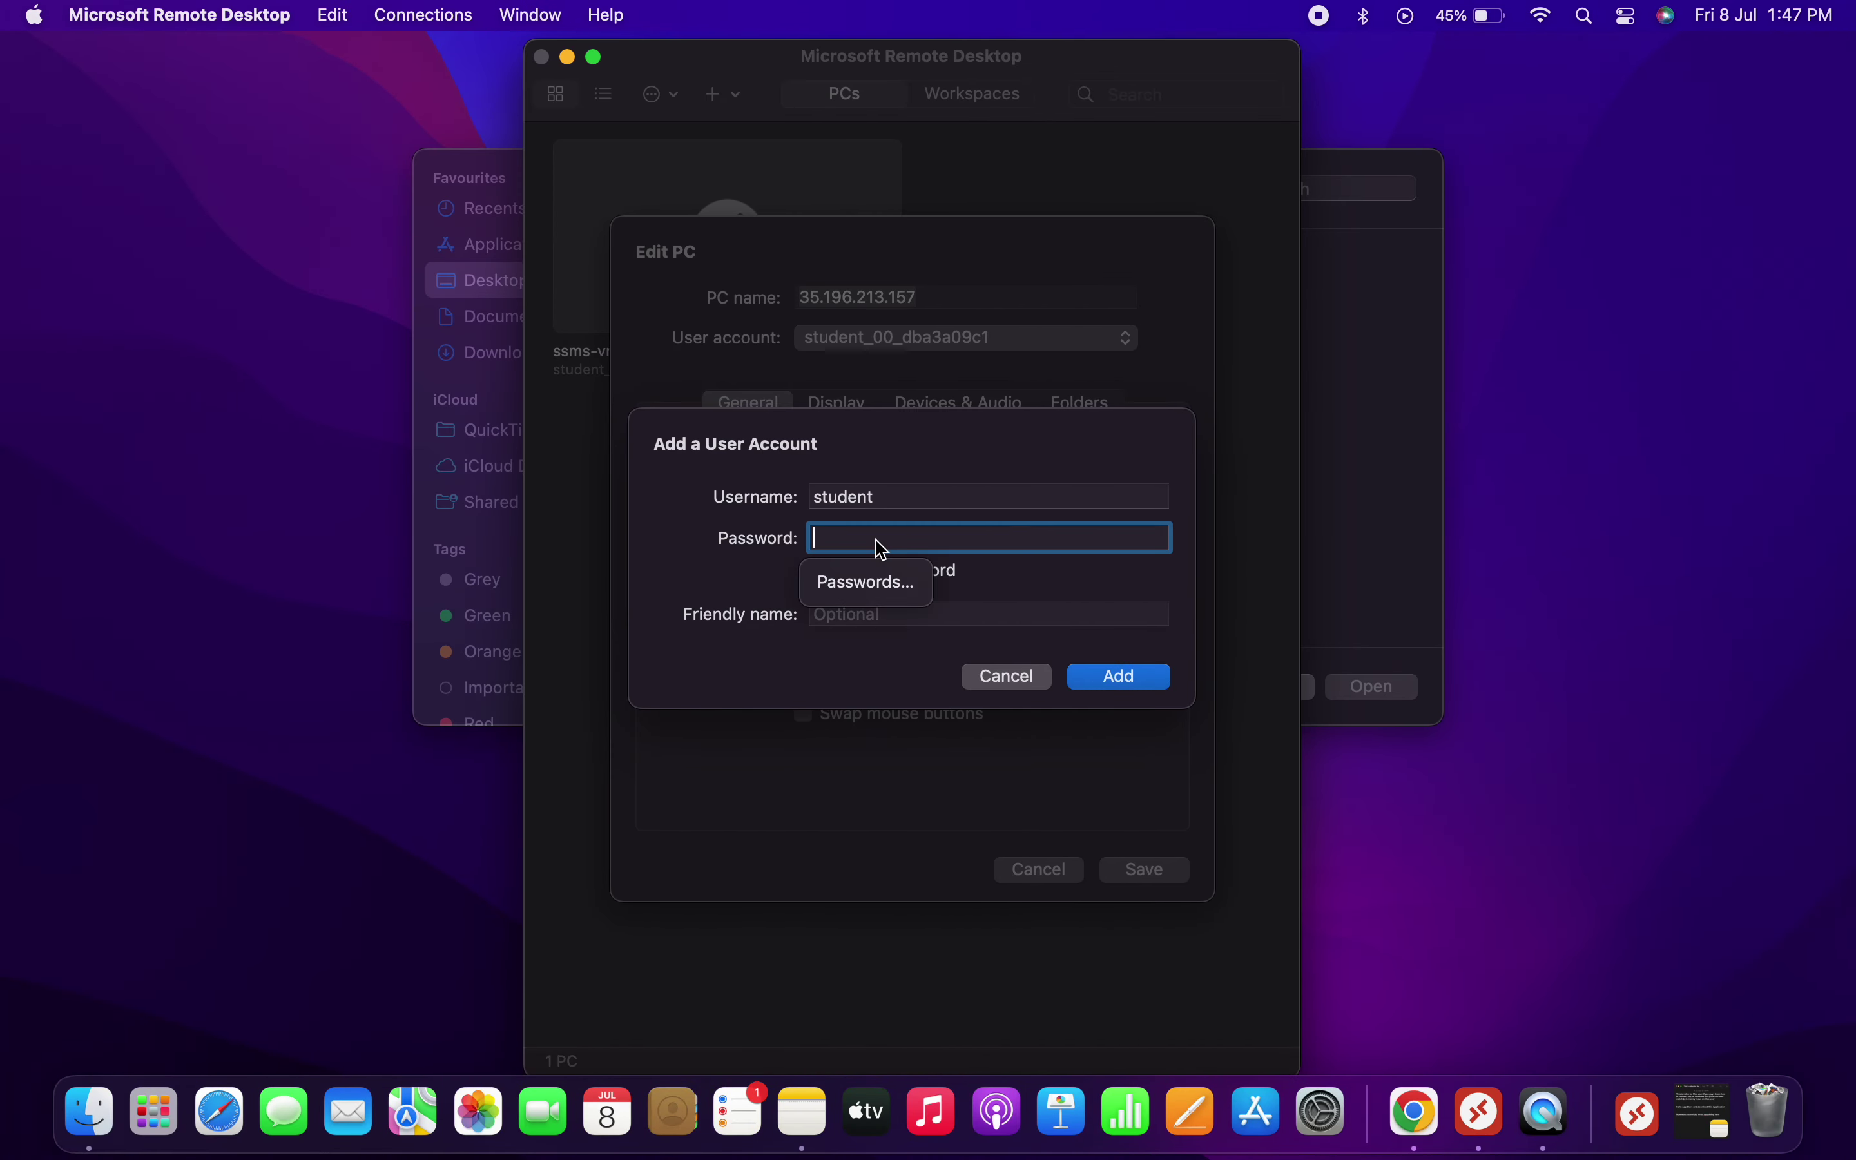
pyautogui.press('super+v')
pyautogui.click(821, 577)
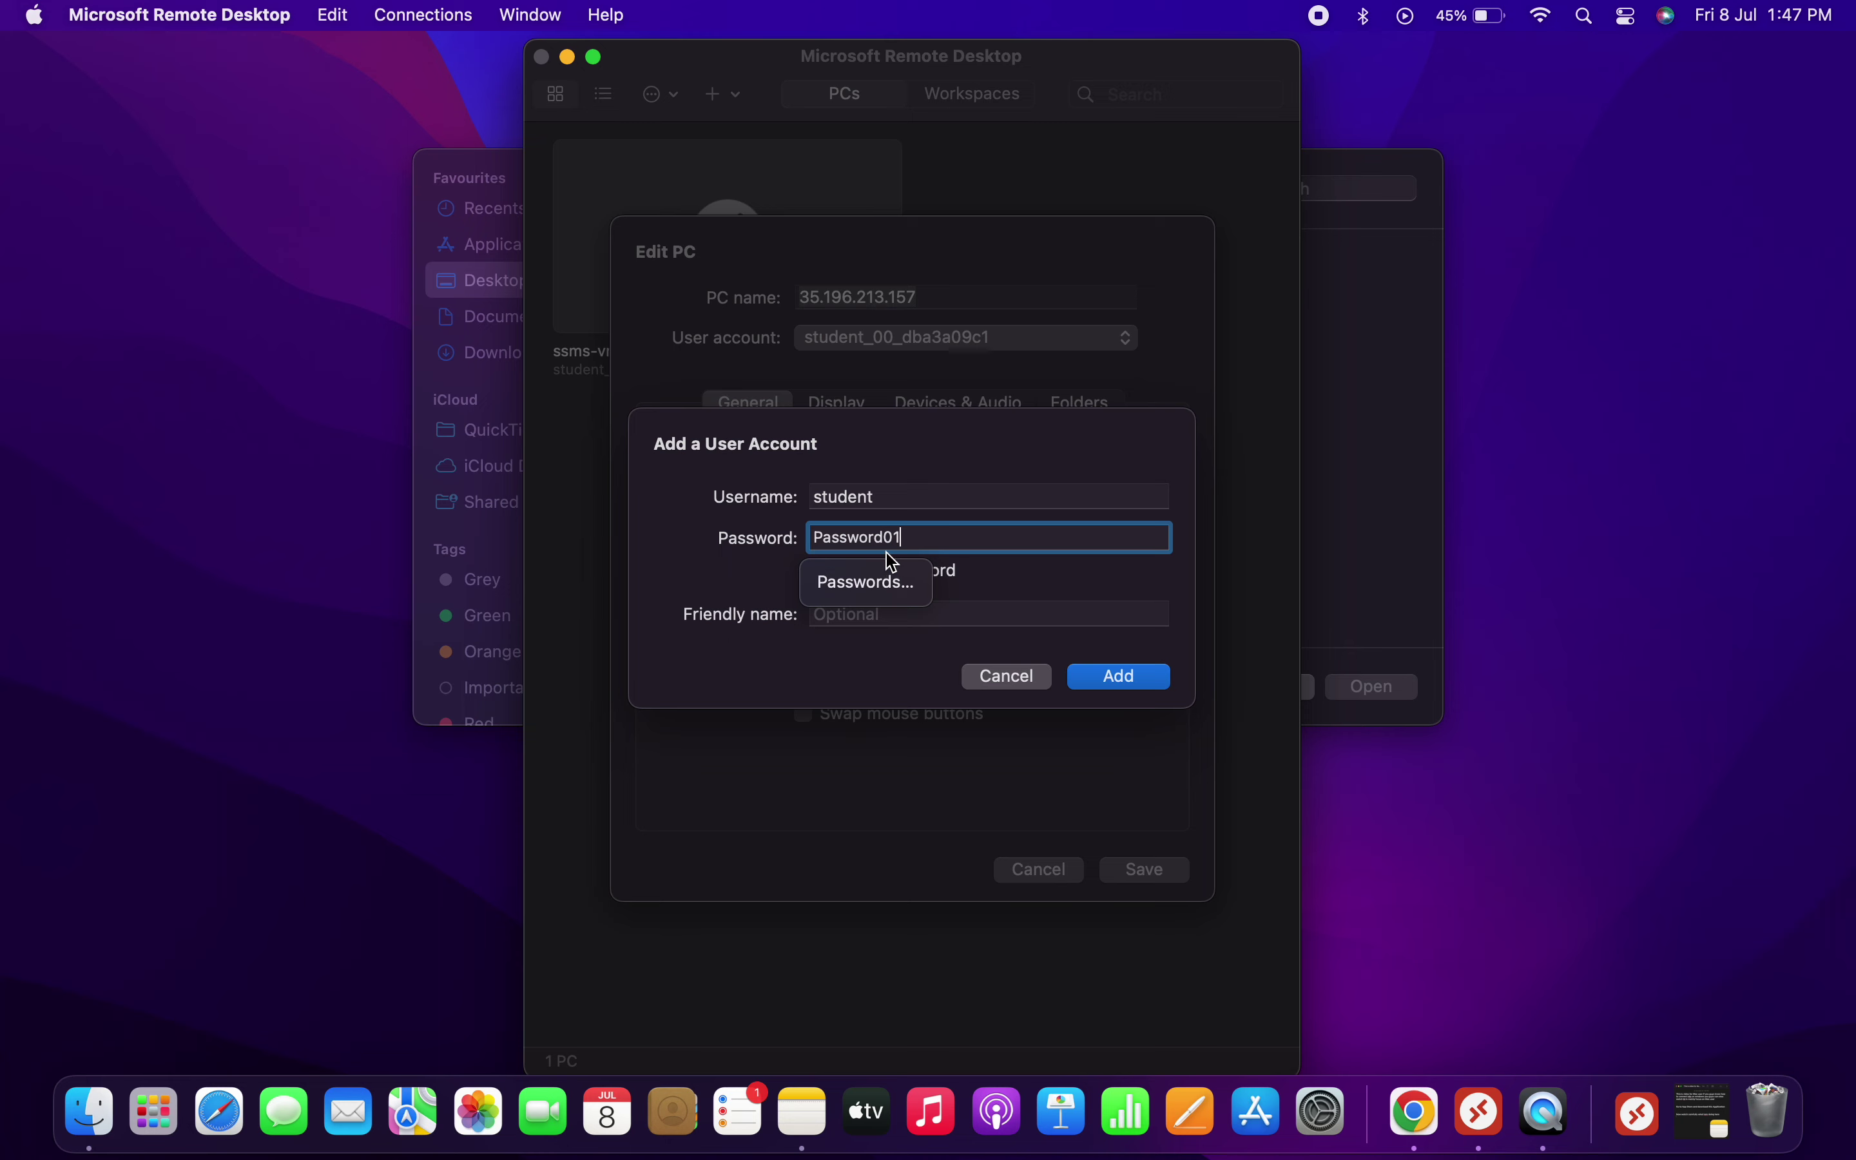
pyautogui.click(1149, 676)
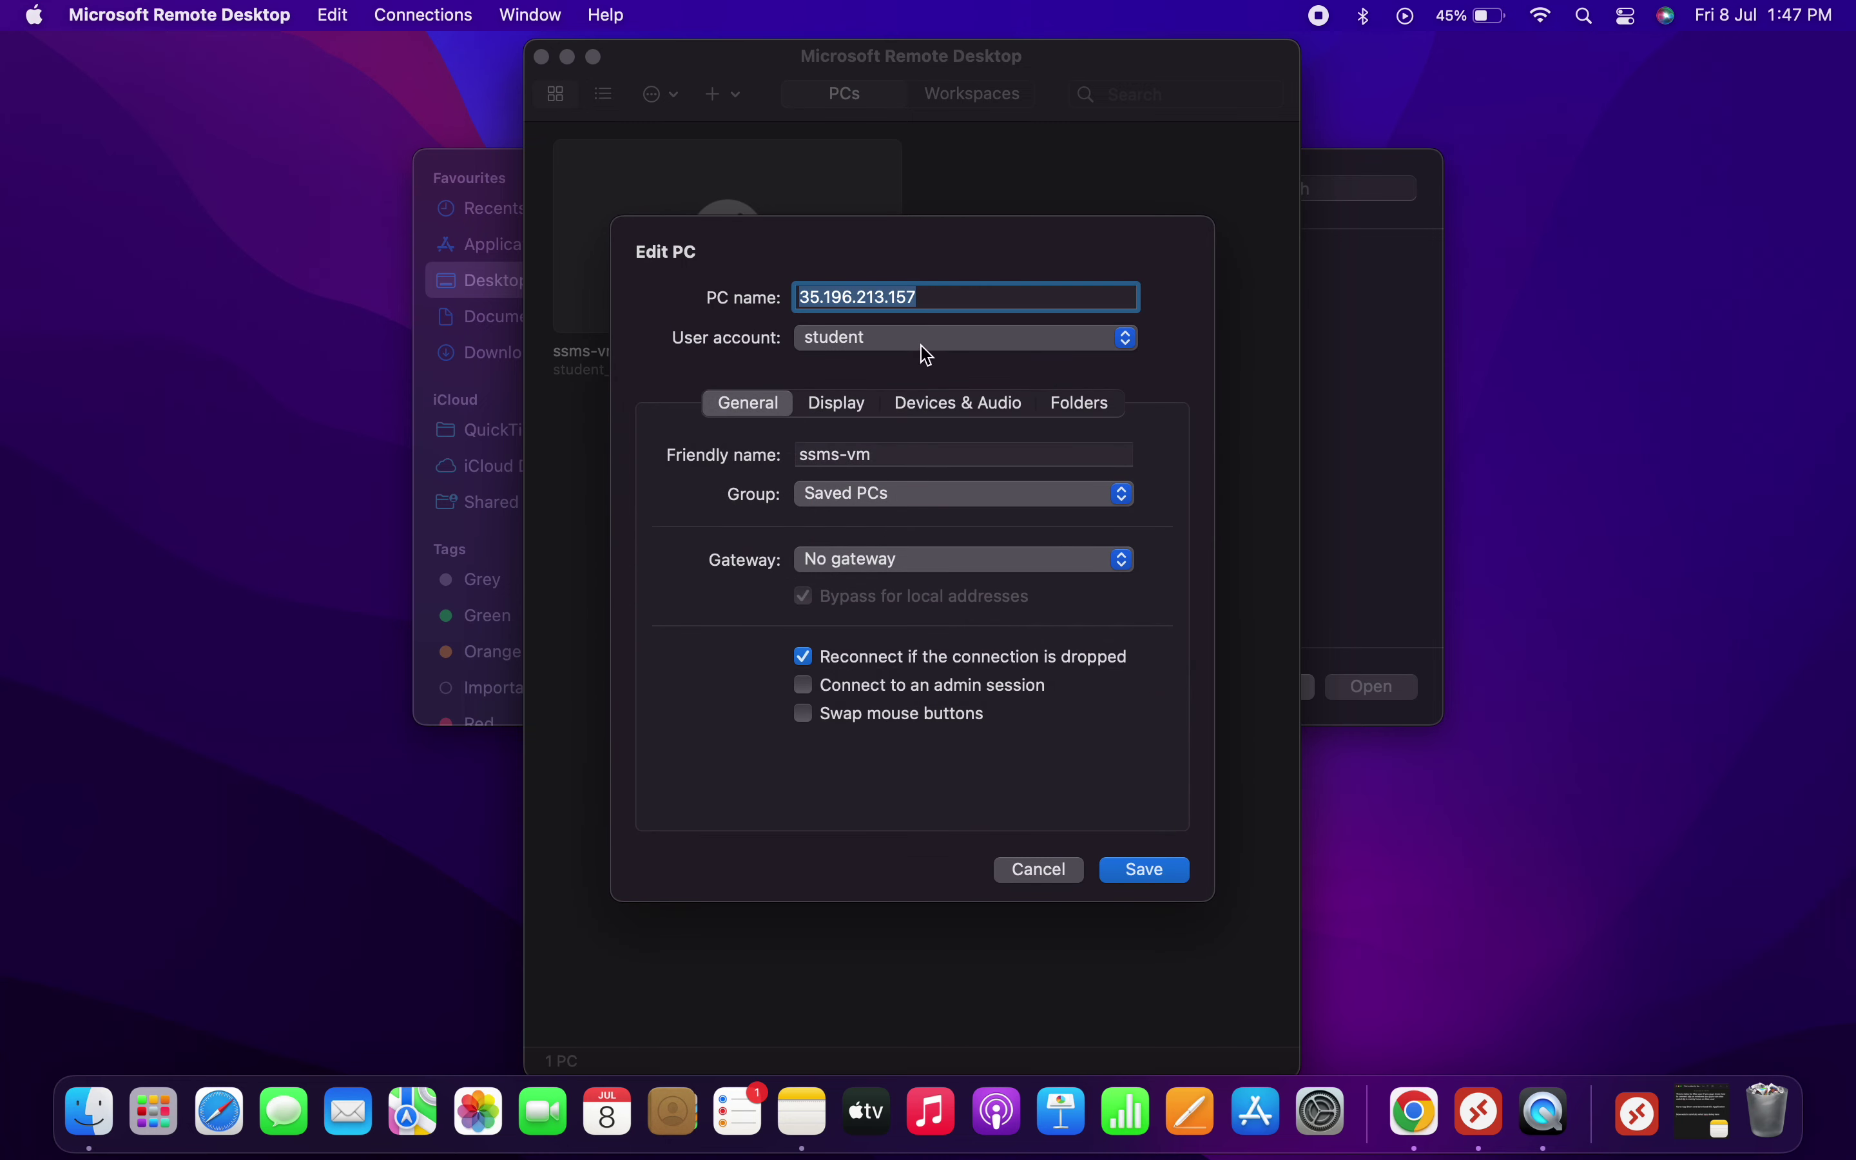
# Save the edited ssms-vm settings and connect to ssms-vm, continuing despite the unverified certificate
pyautogui.click(1149, 871)
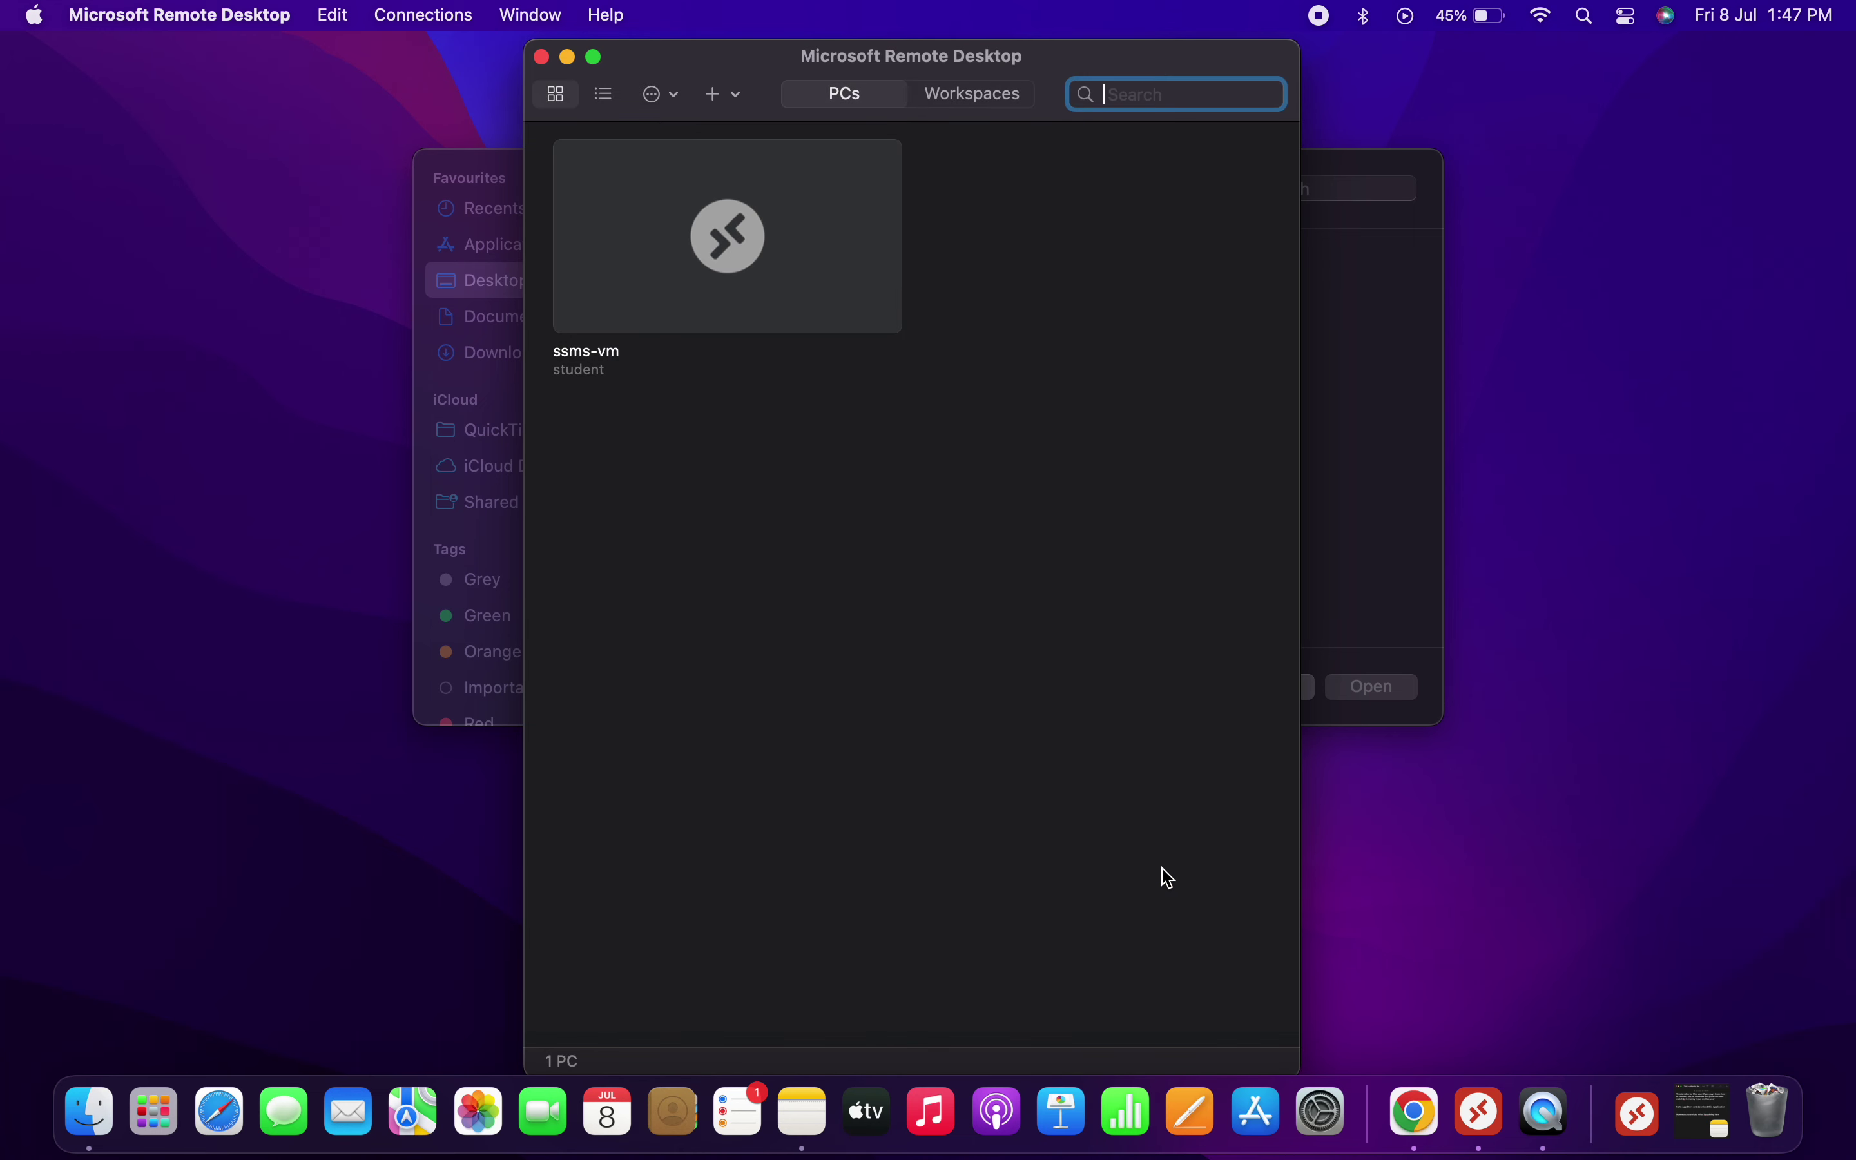
pyautogui.doubleClick(763, 270)
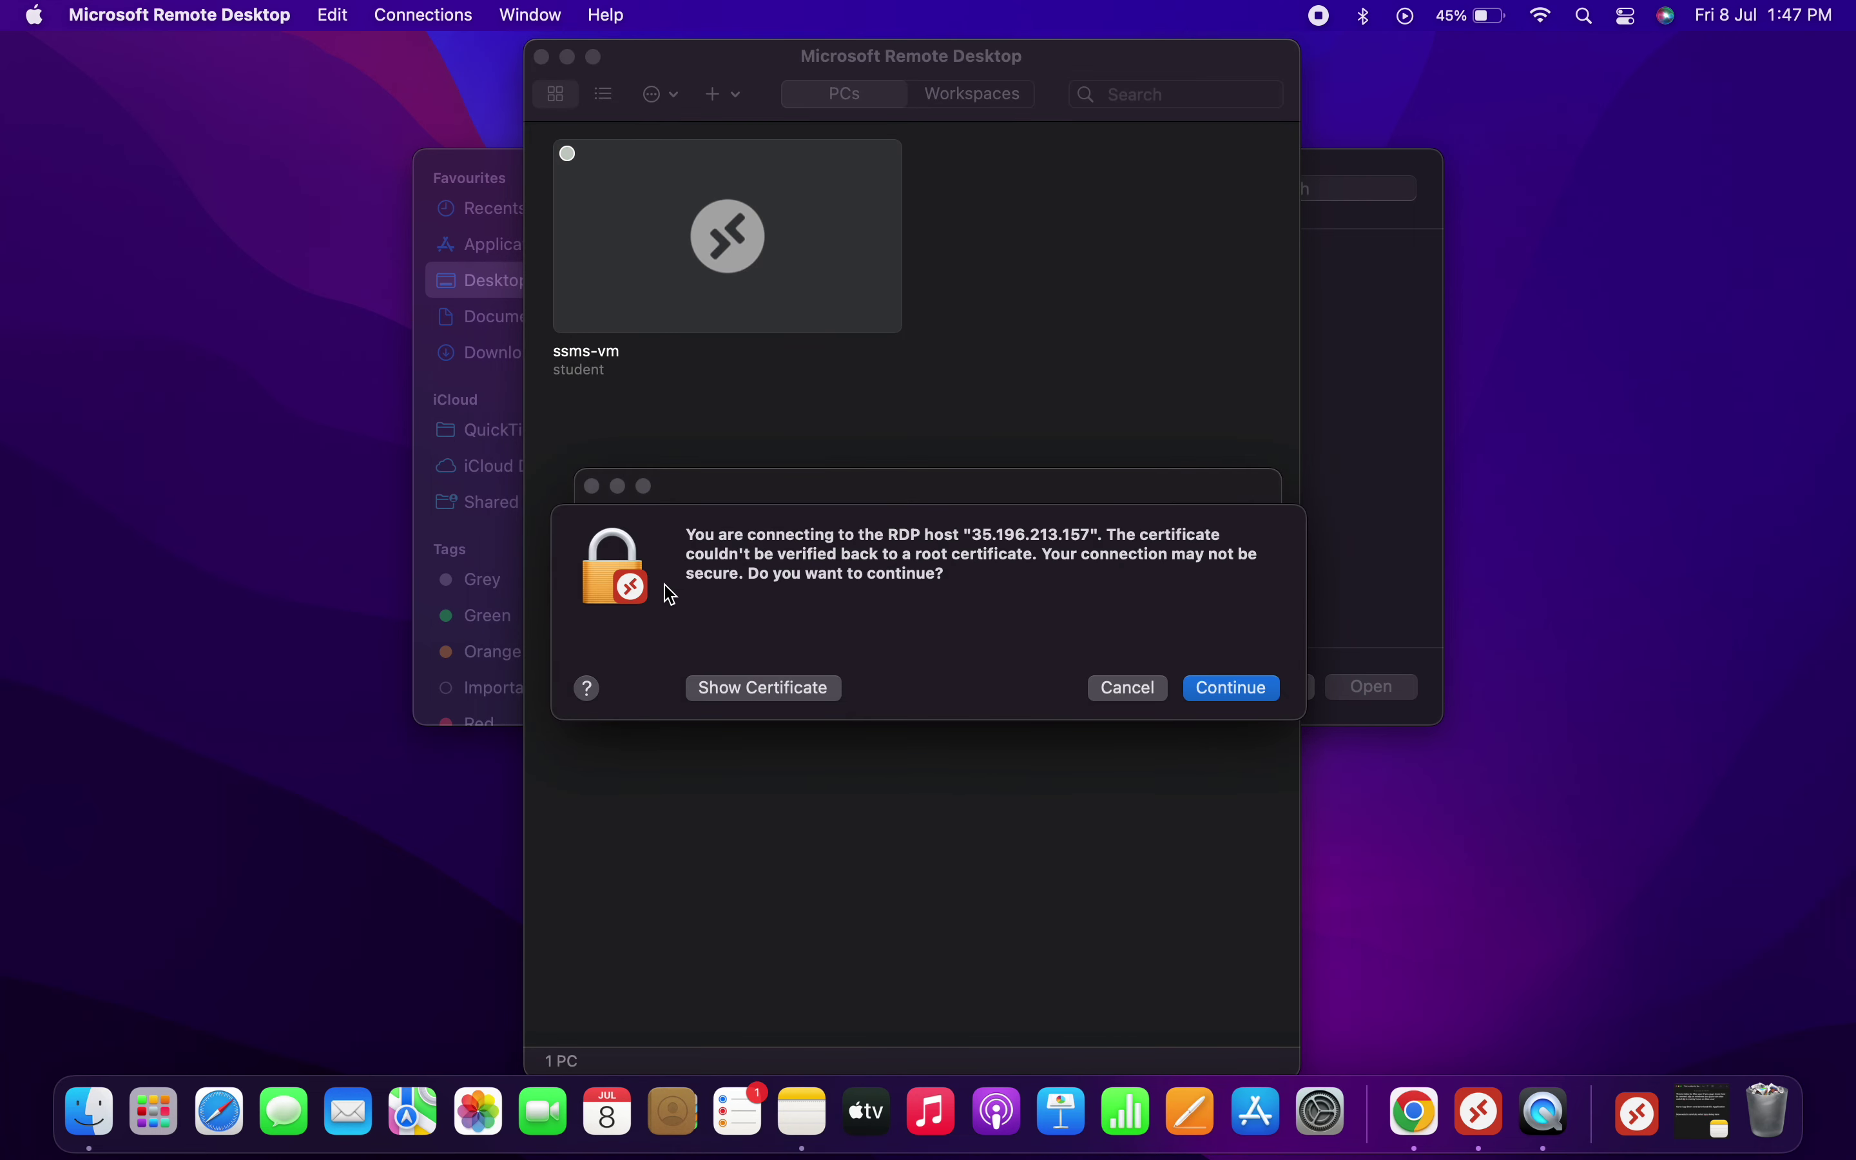
pyautogui.click(1249, 690)
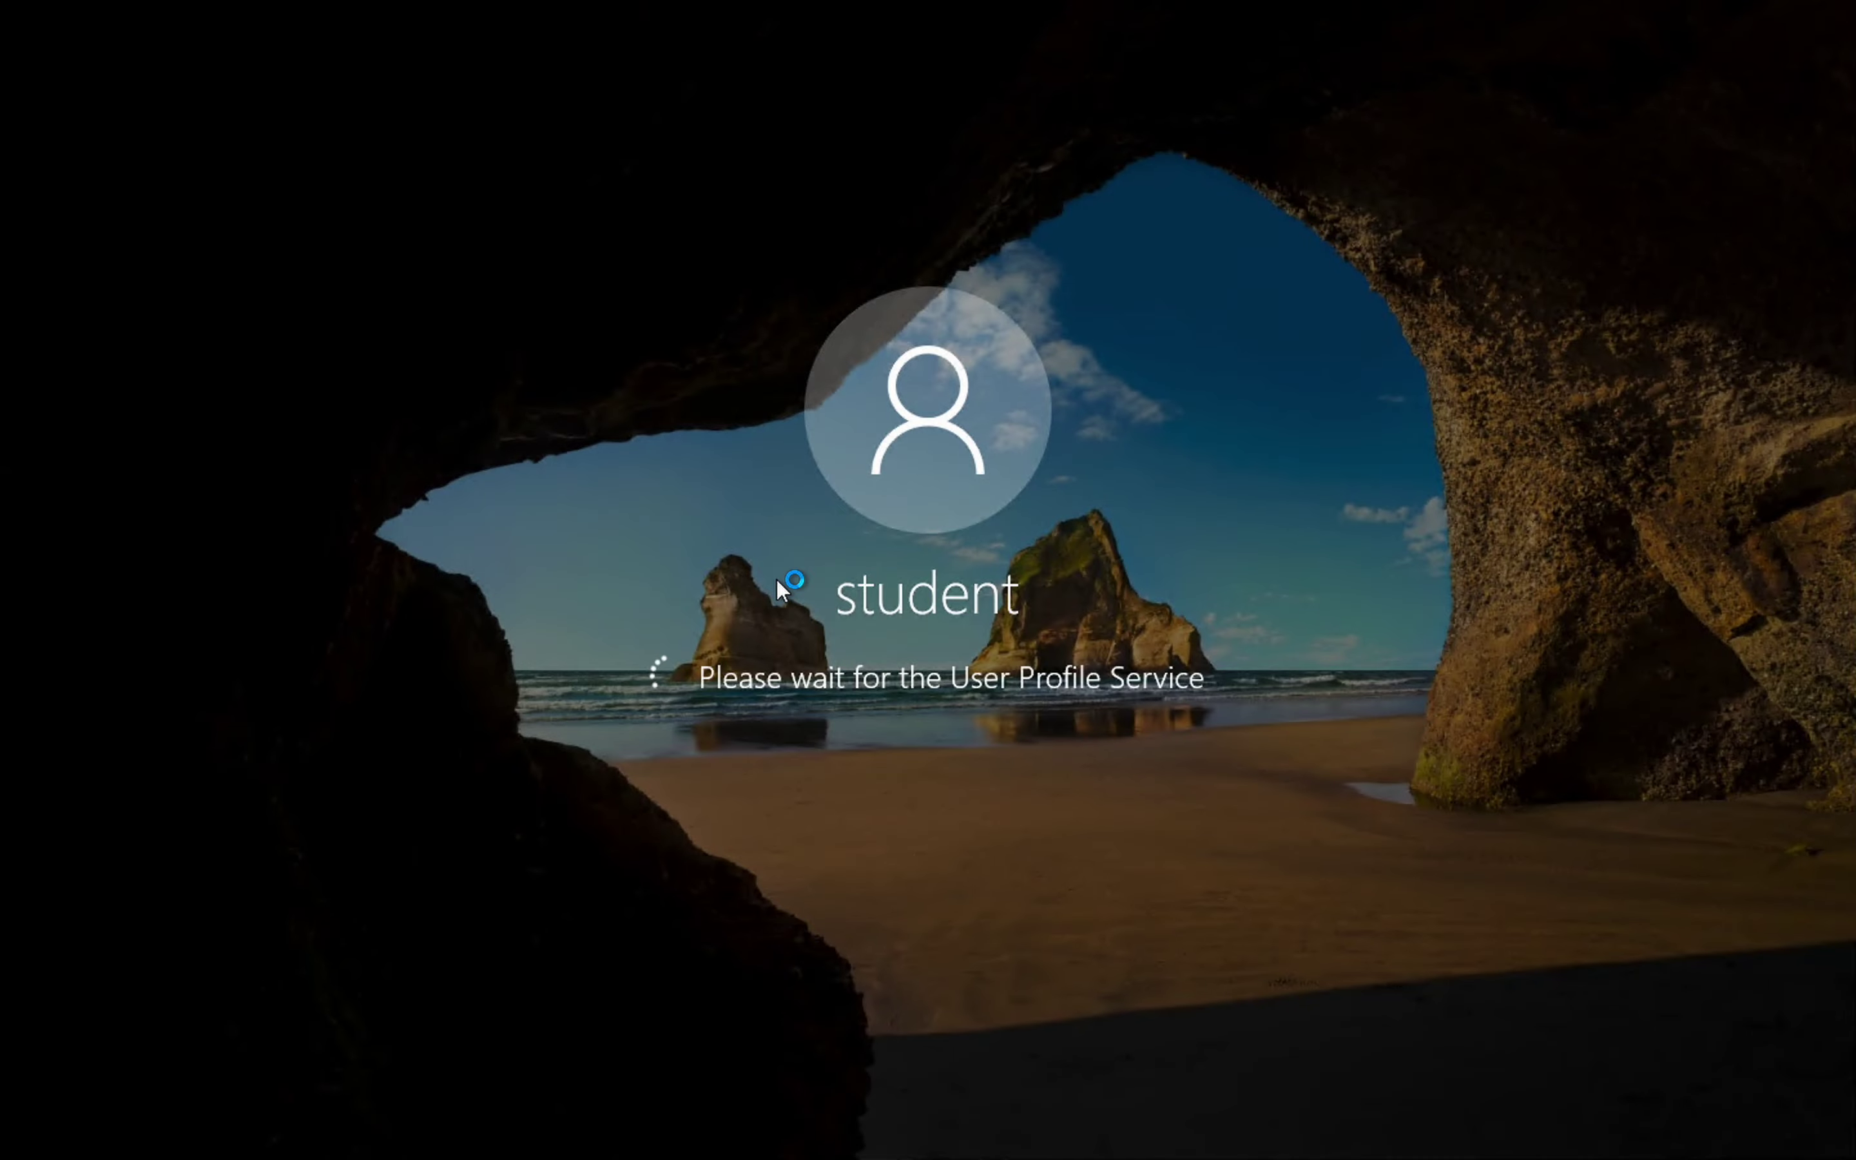
# Reorder the full-screen spaces so the remote session sits between the lab instructions and the VM instances page, and open the session
pyautogui.hotkey('ctrl', 'Up')
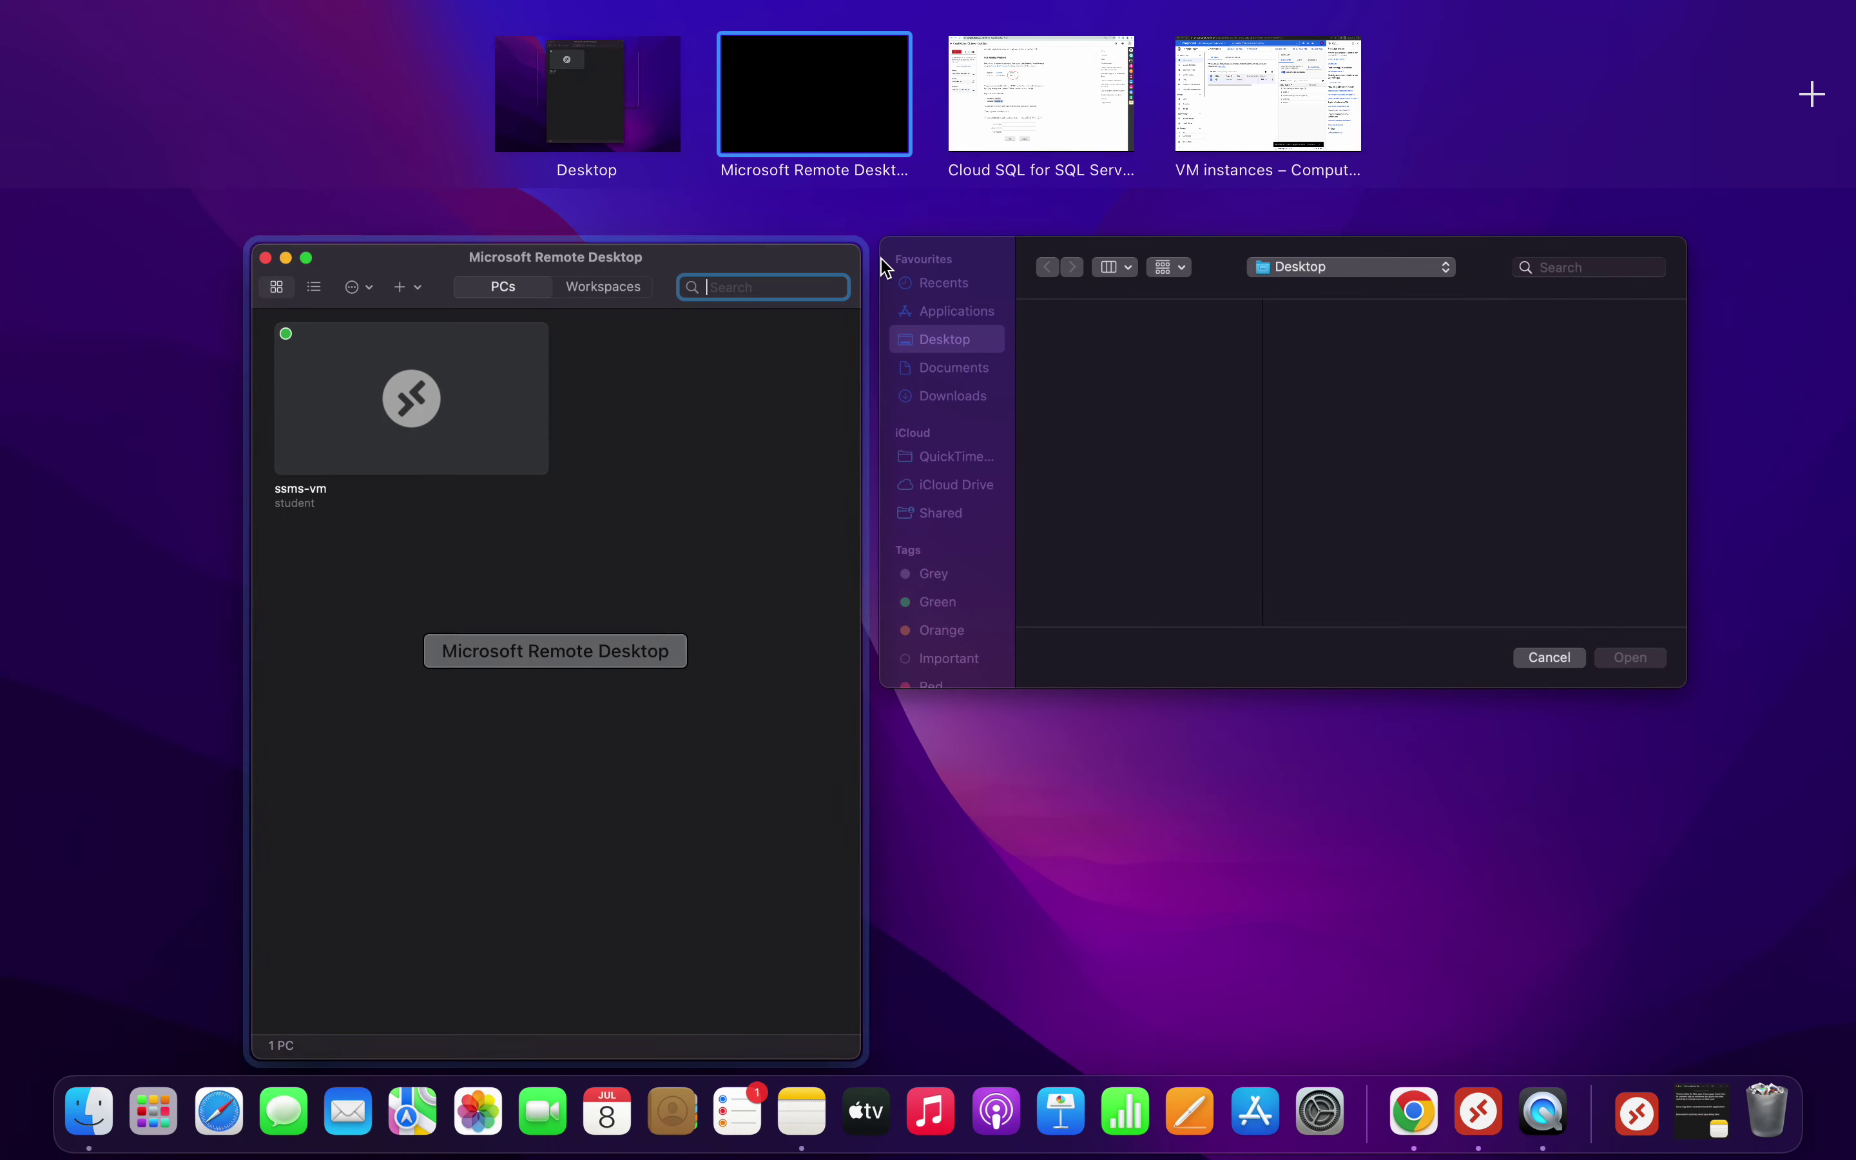
pyautogui.moveTo(831, 75); pyautogui.dragTo(1151, 54)
pyautogui.click(1097, 83)
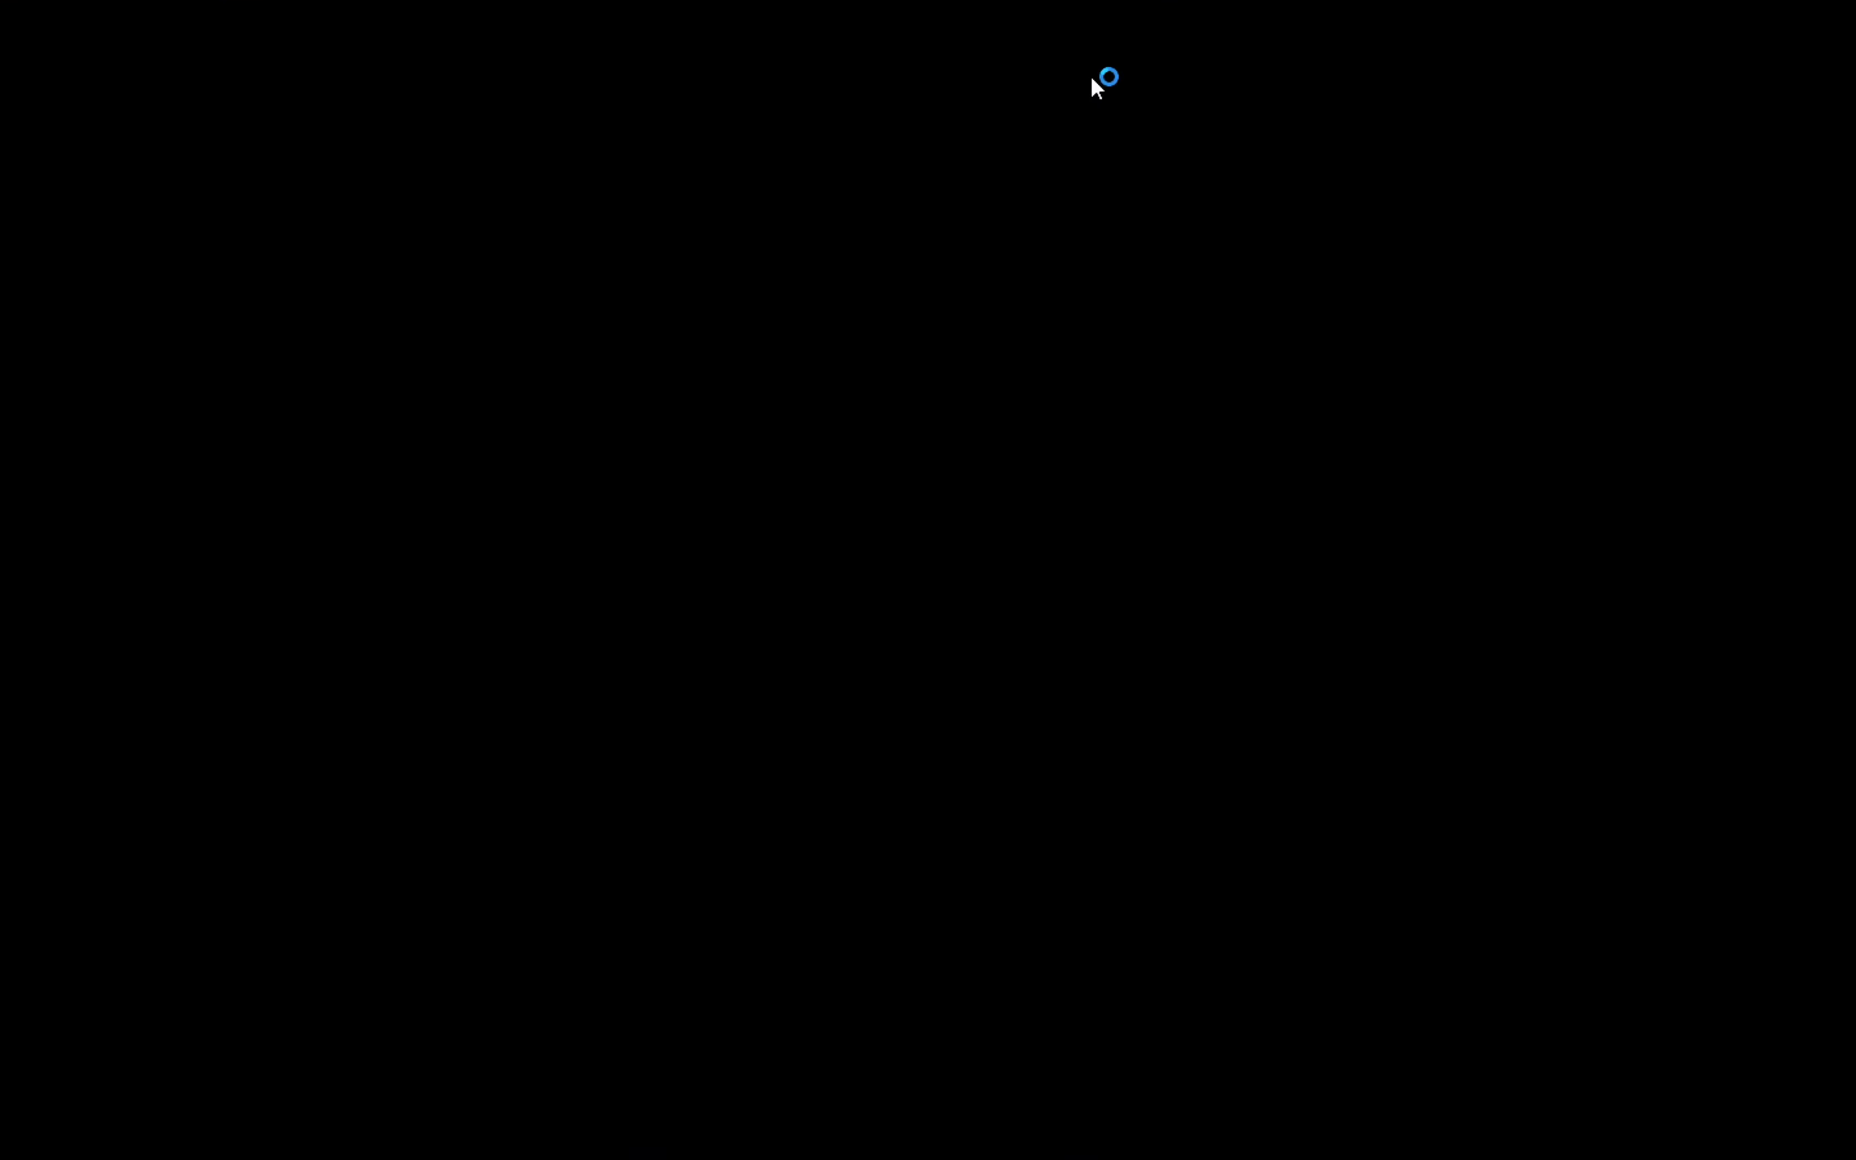
# Restore the minimized note on the Mac desktop and add the line "you just need to add students & password"
pyautogui.hotkey('ctrl', 'Left')
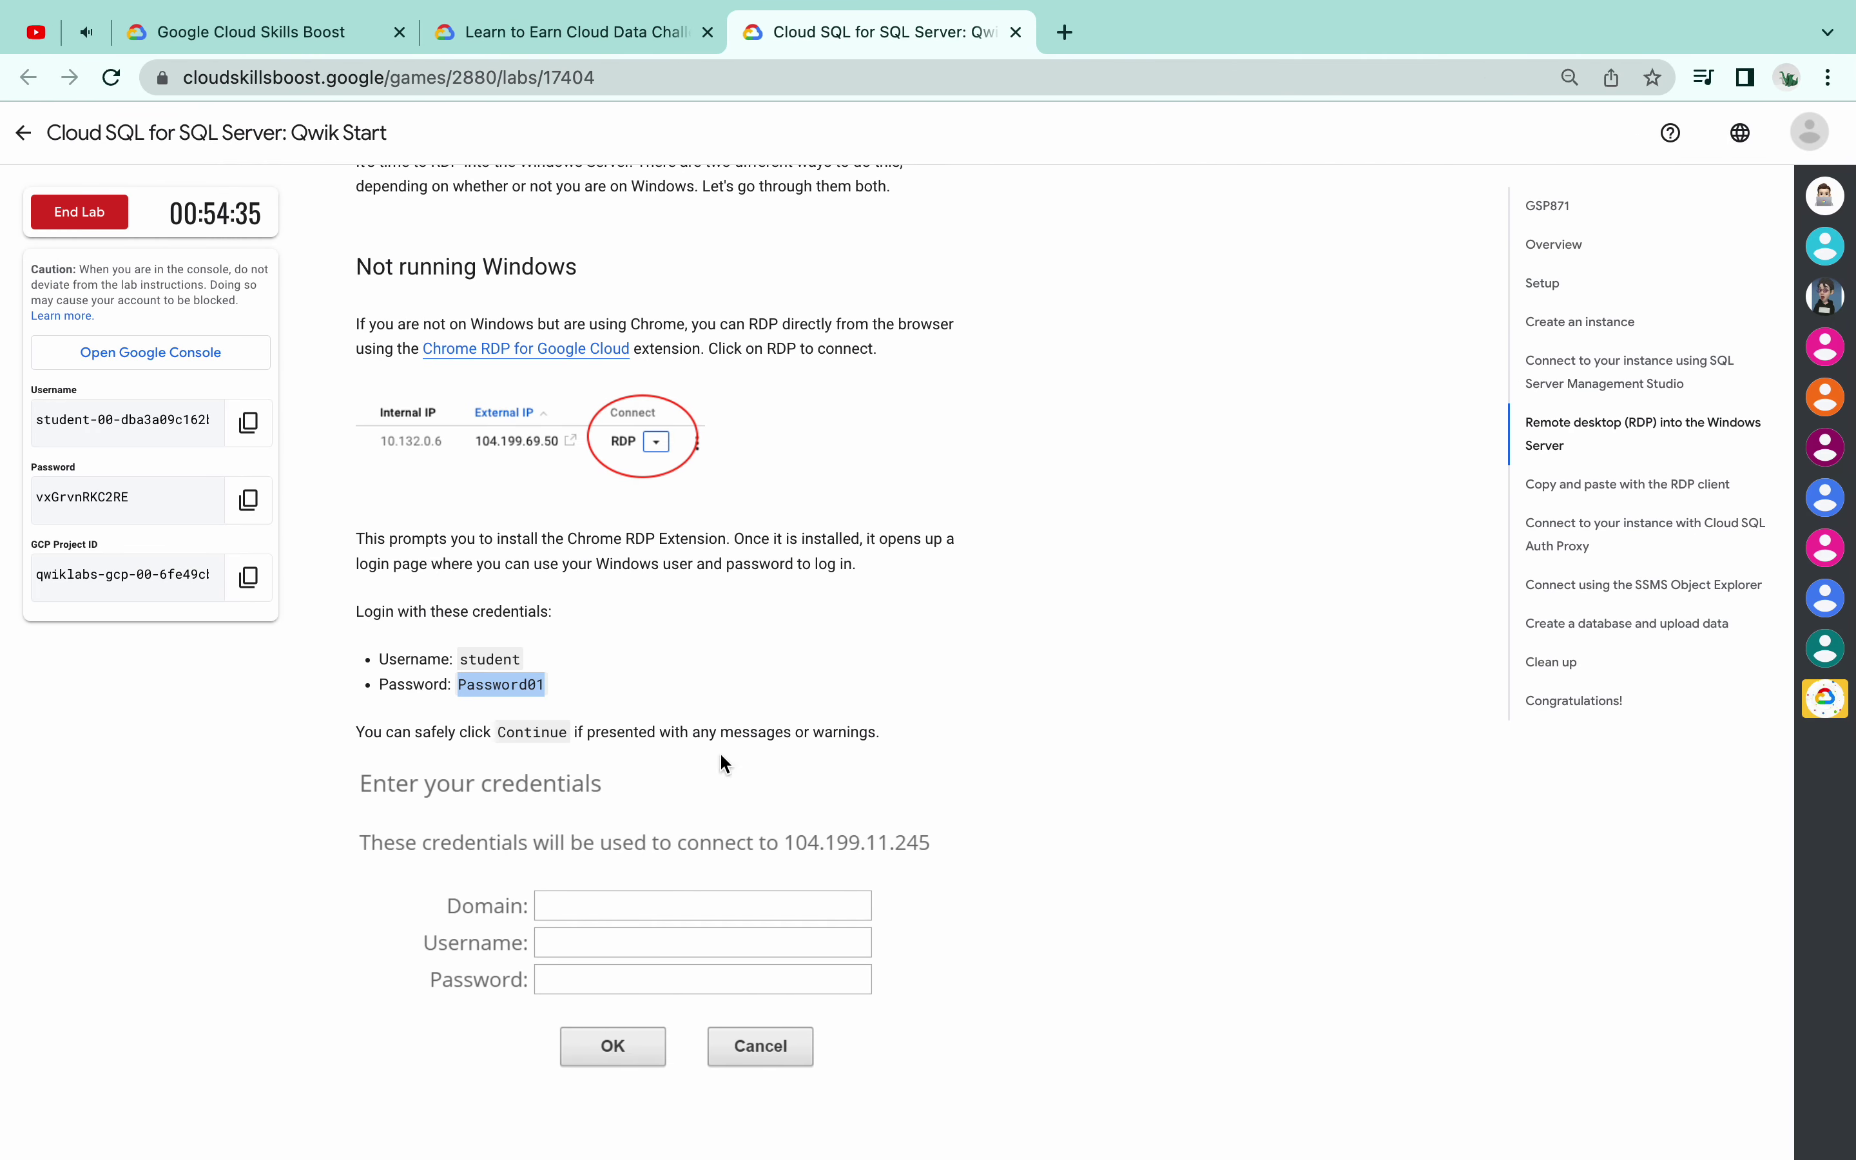
pyautogui.hotkey('ctrl', 'Left')
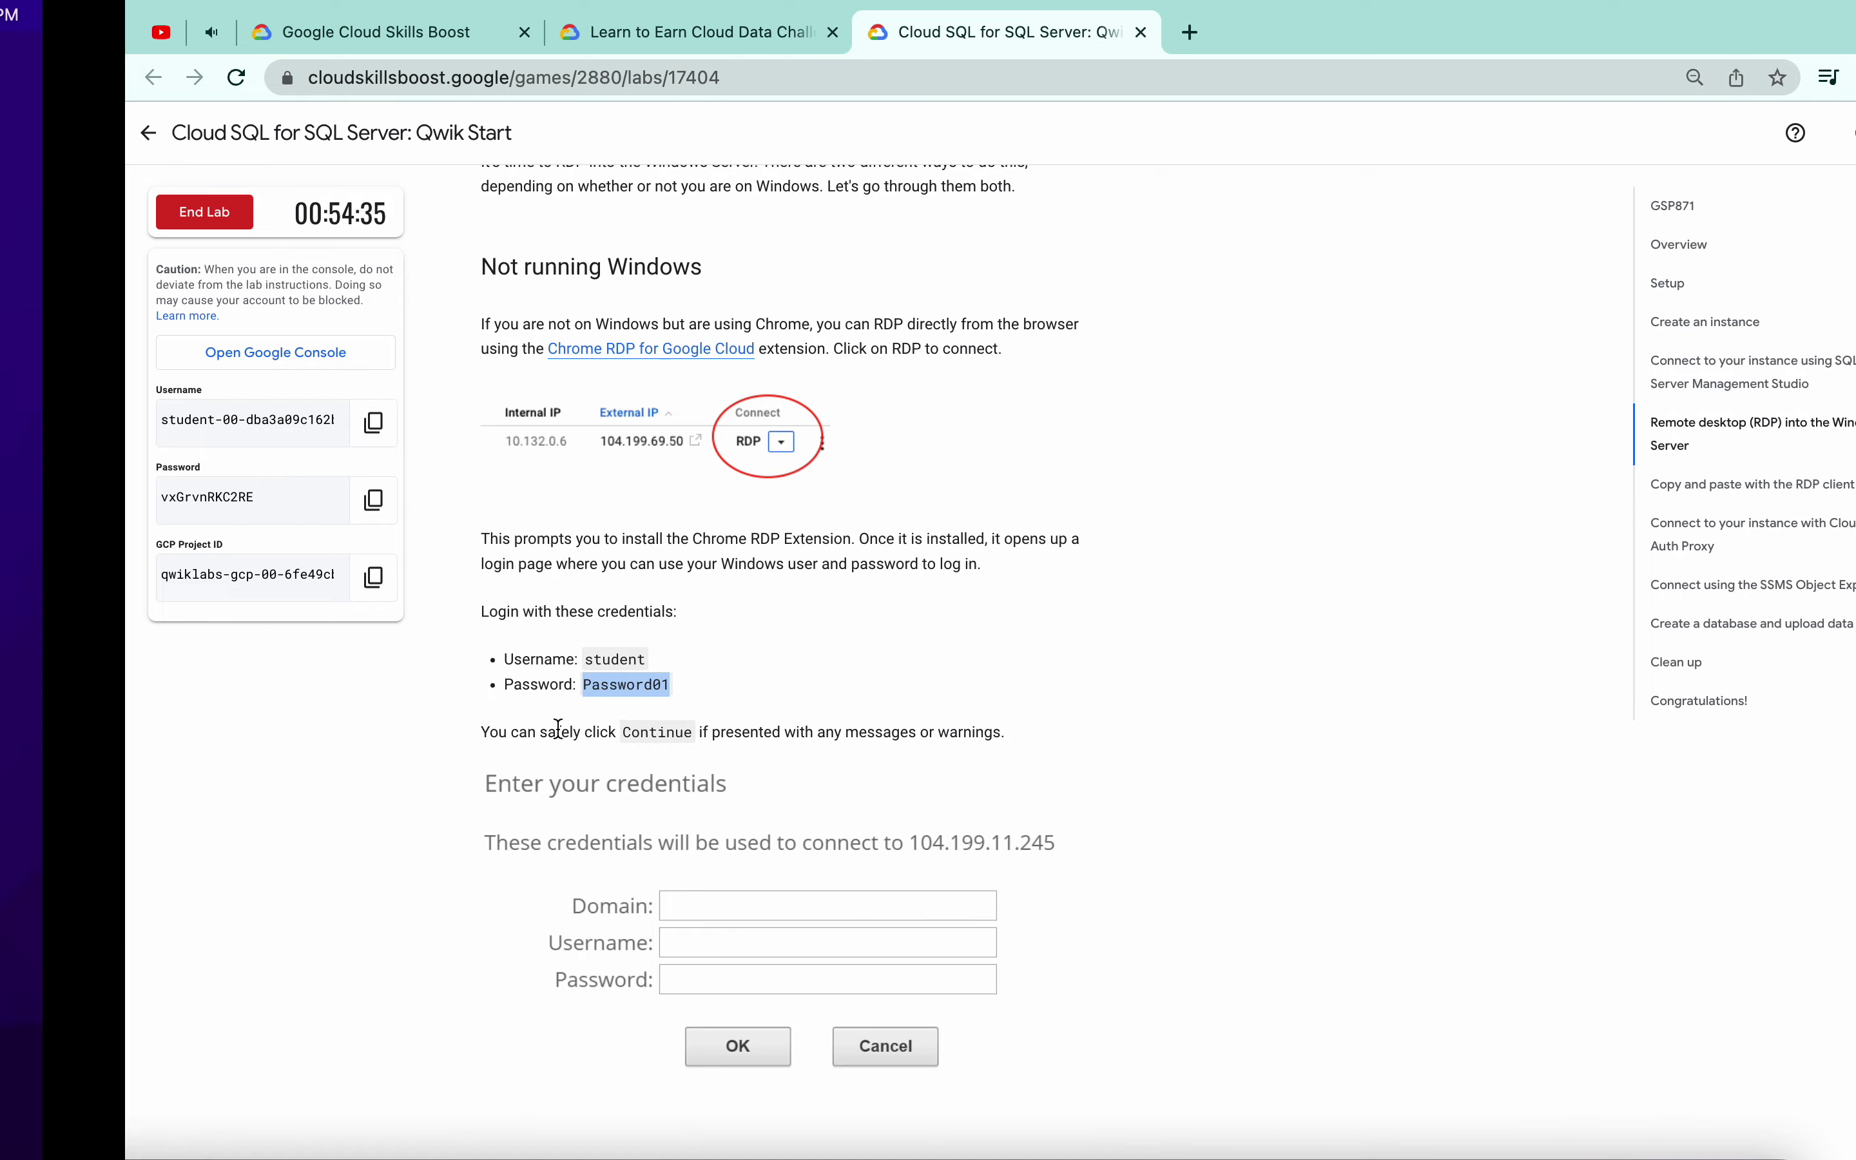
pyautogui.click(1710, 1113)
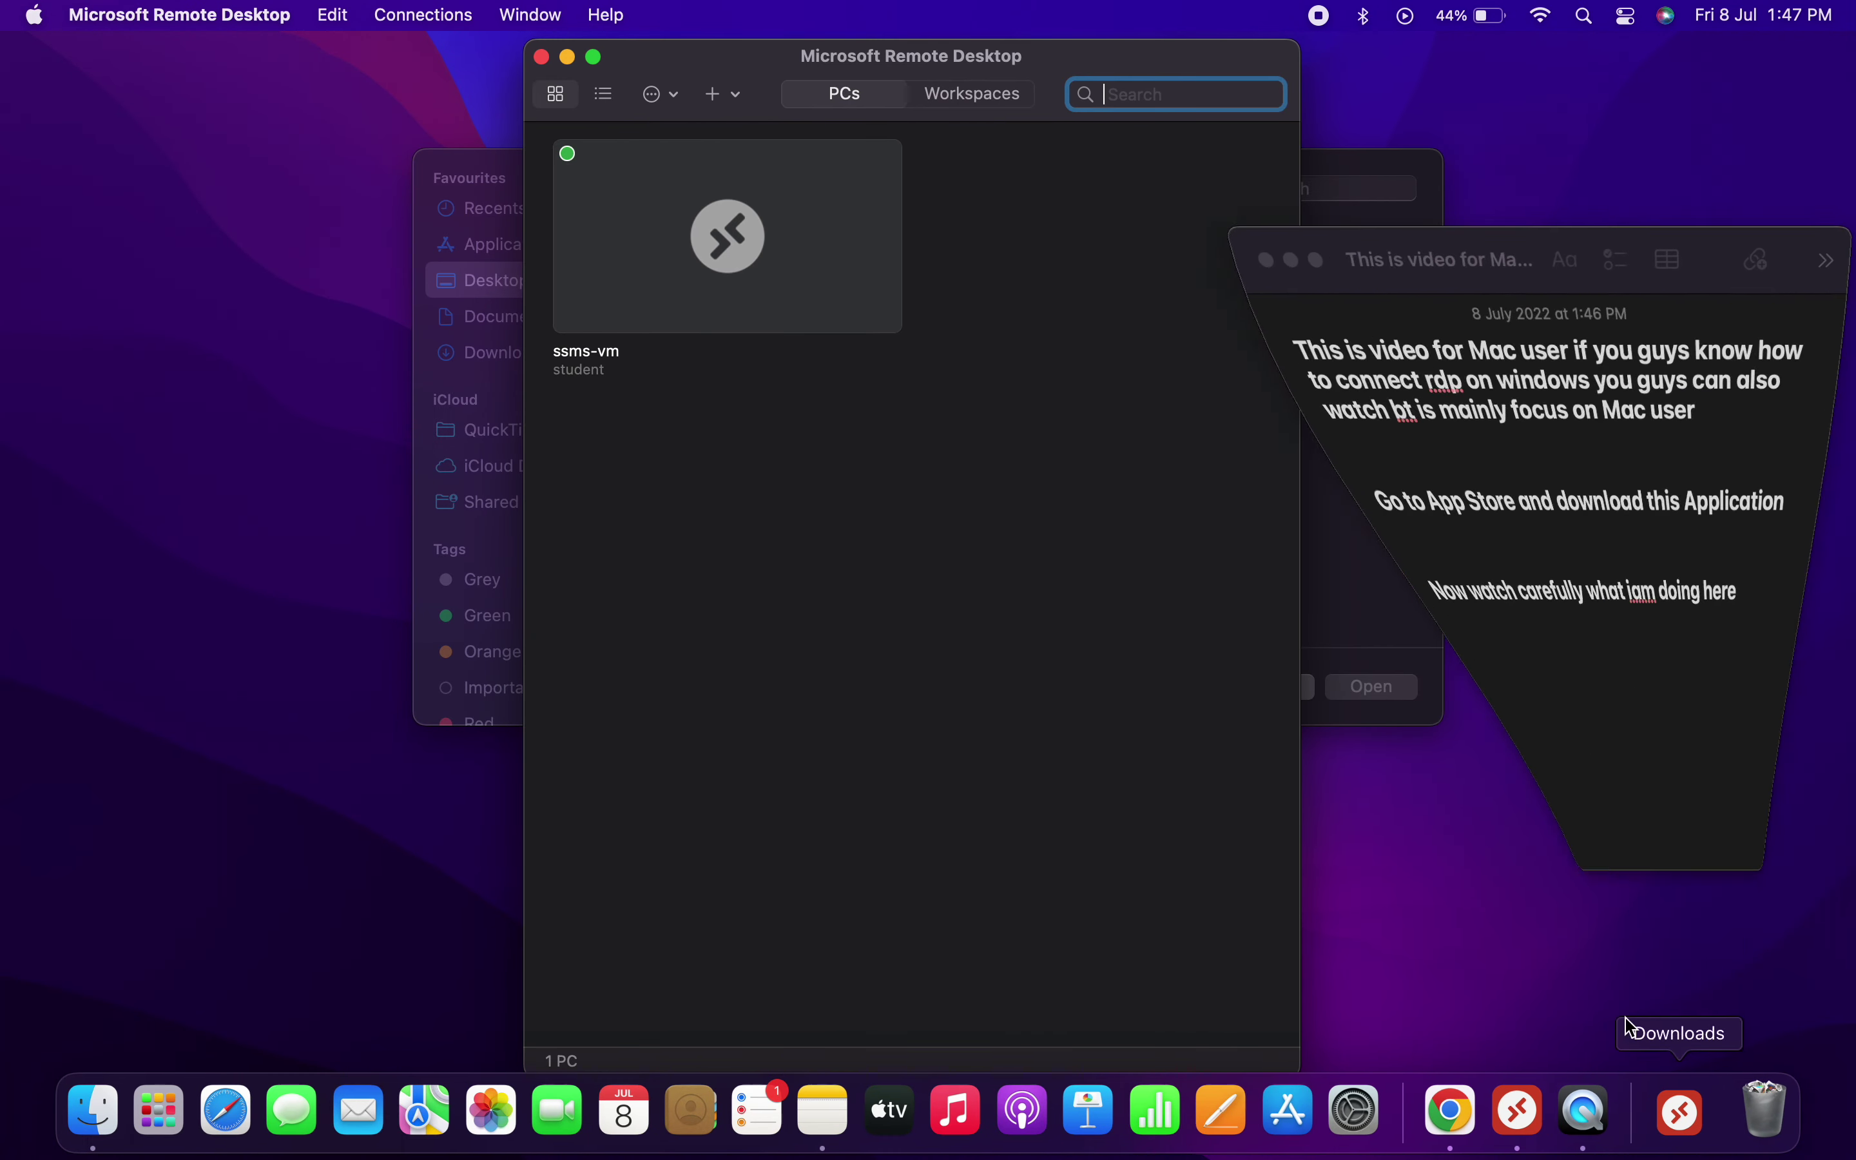
pyautogui.click(1496, 674)
pyautogui.press('Return')
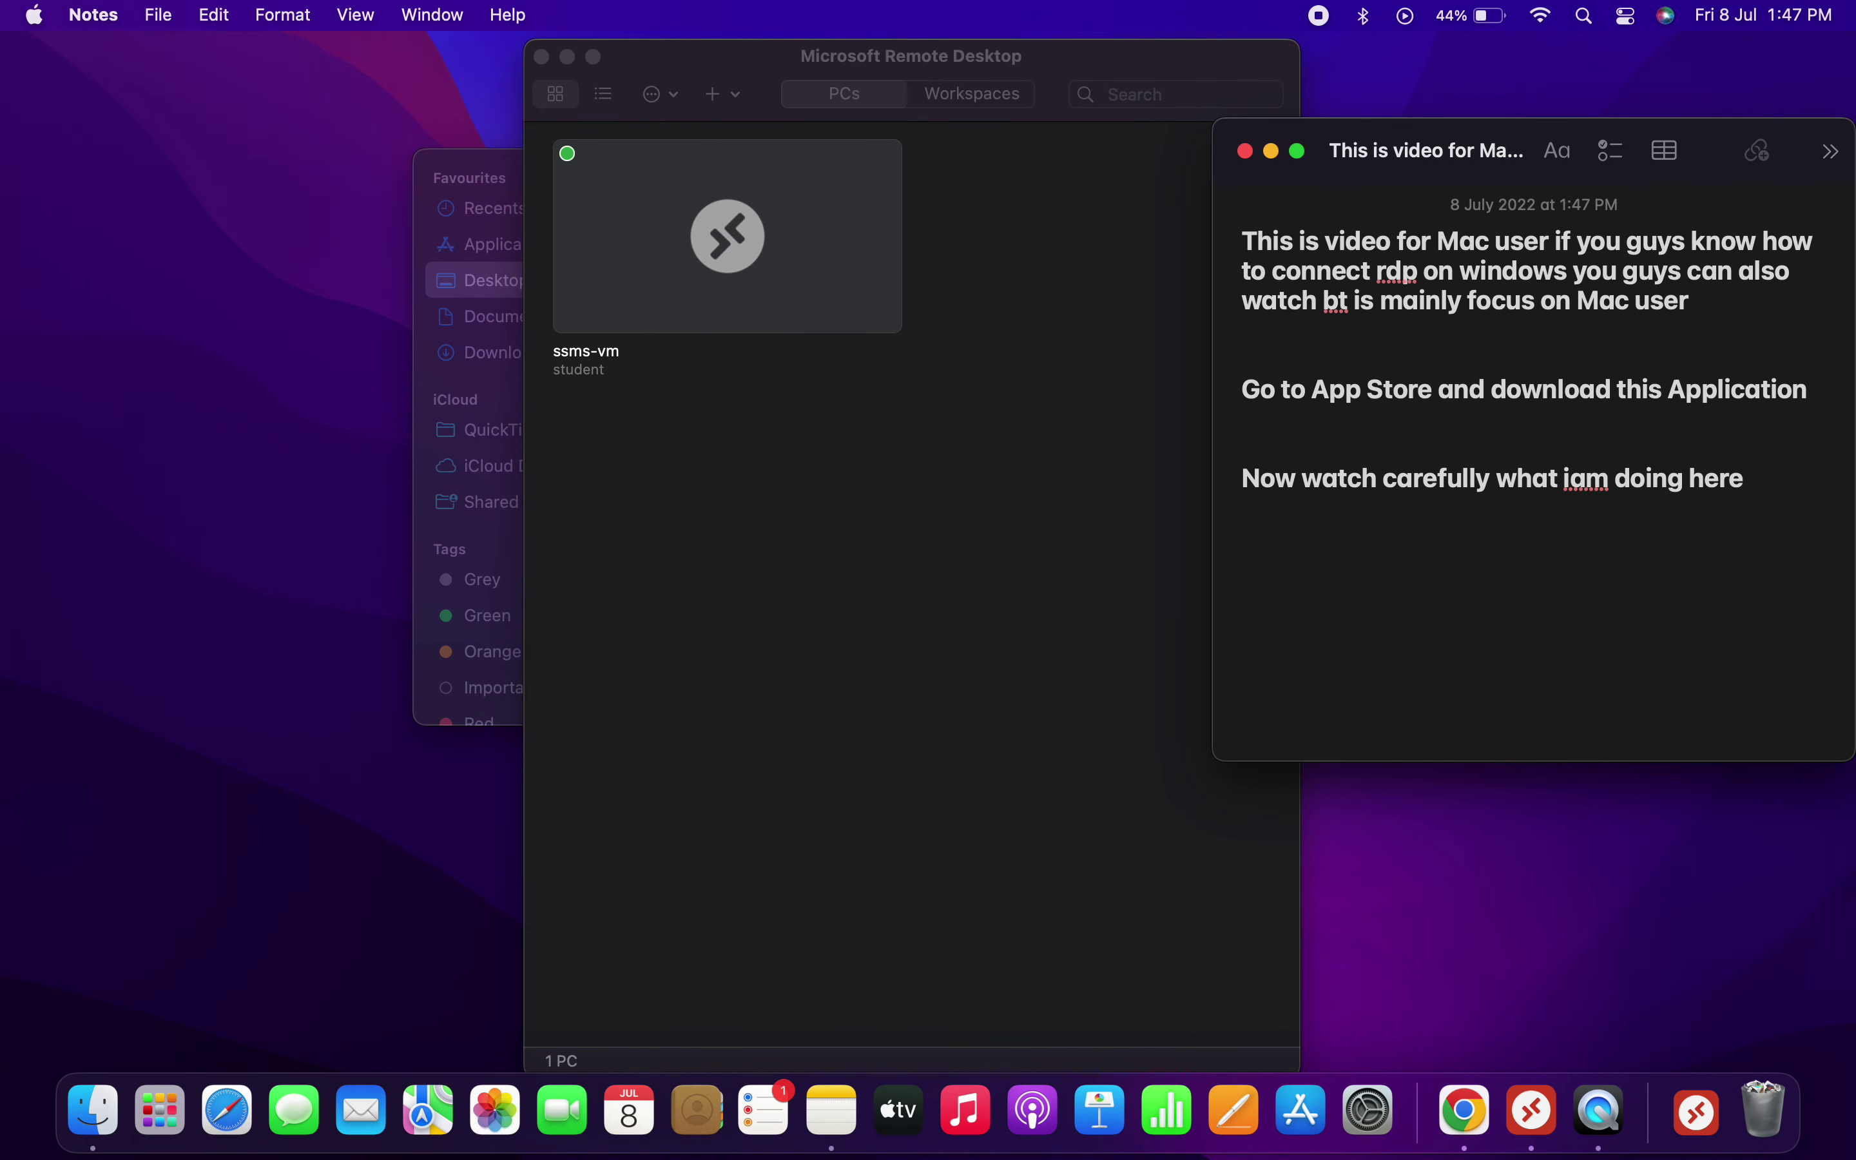
pyautogui.write('G')
pyautogui.write('you')
pyautogui.press('BackSpace')
pyautogui.press('BackSpace')
pyautogui.write('you just need to add')
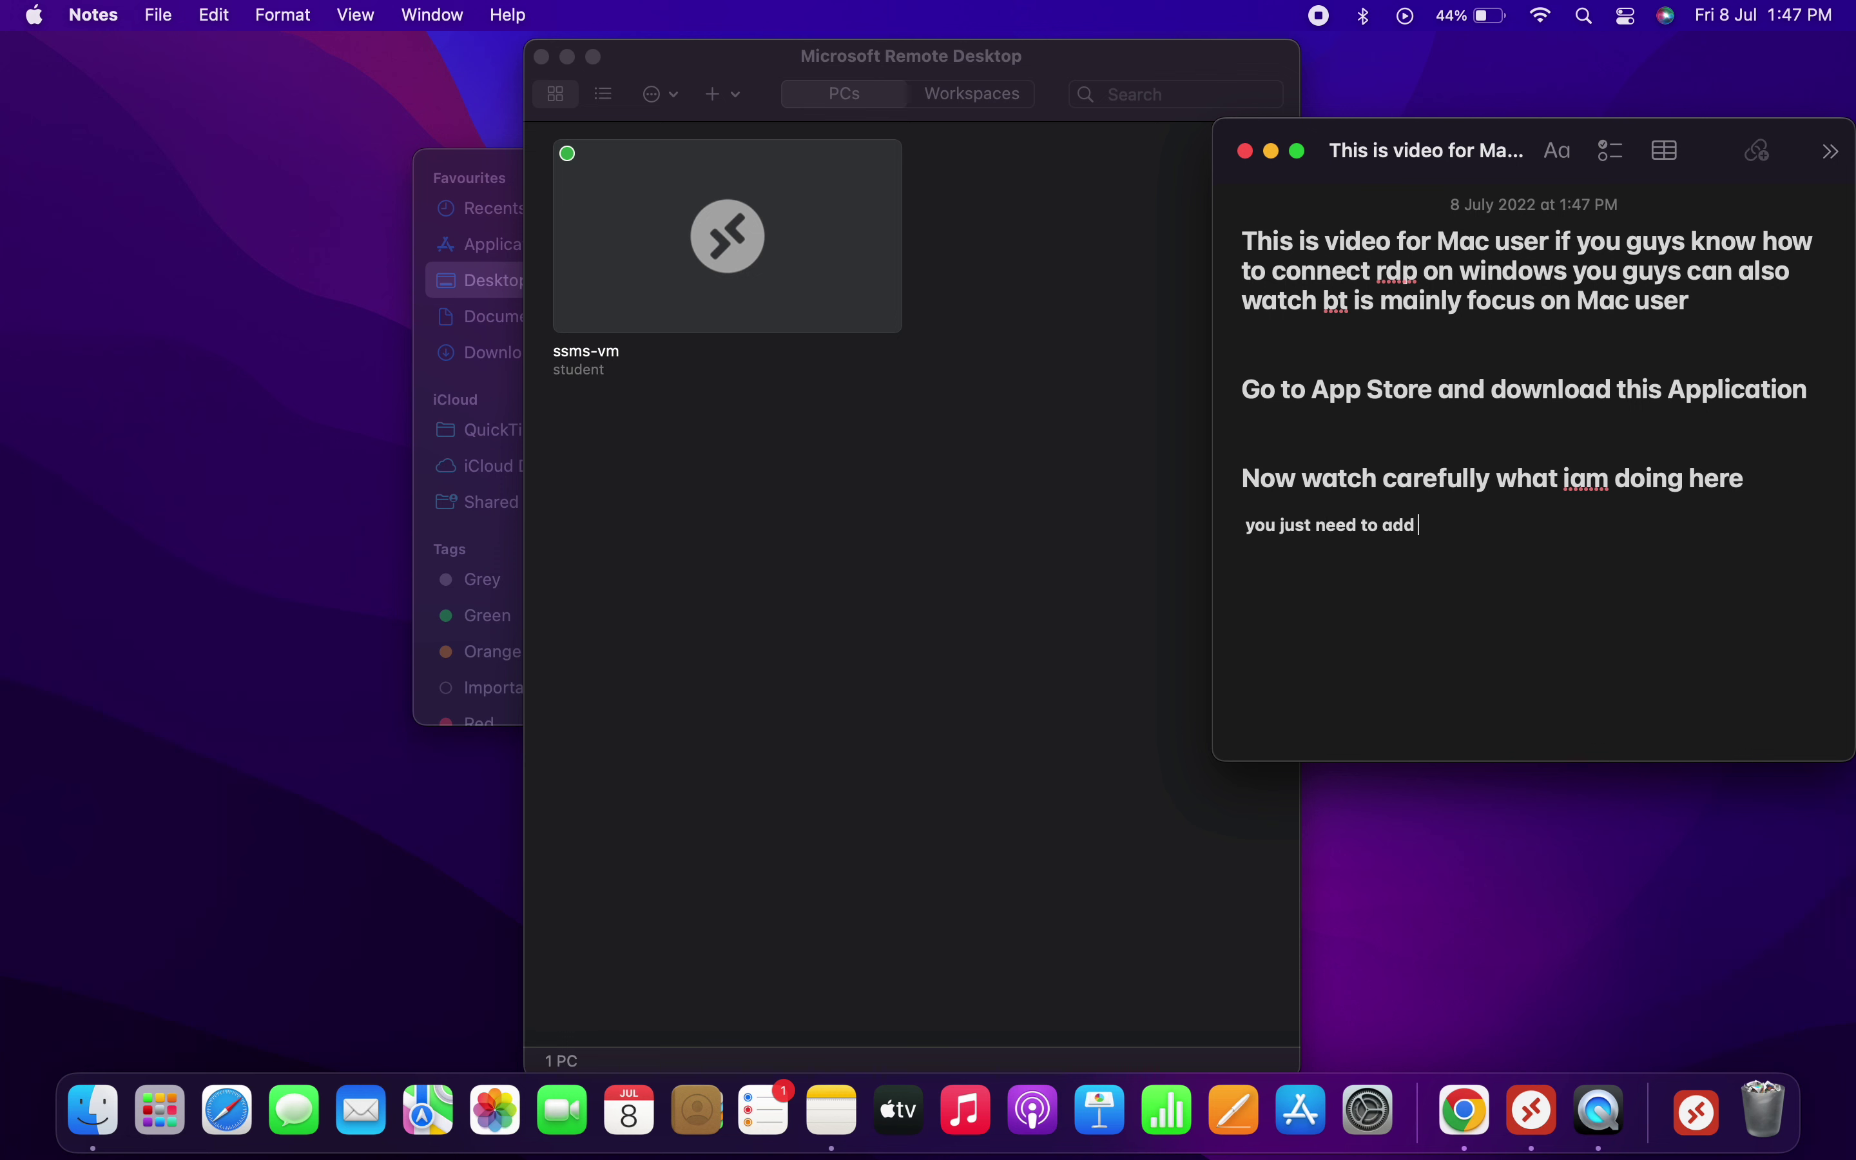
pyautogui.write(' studen')
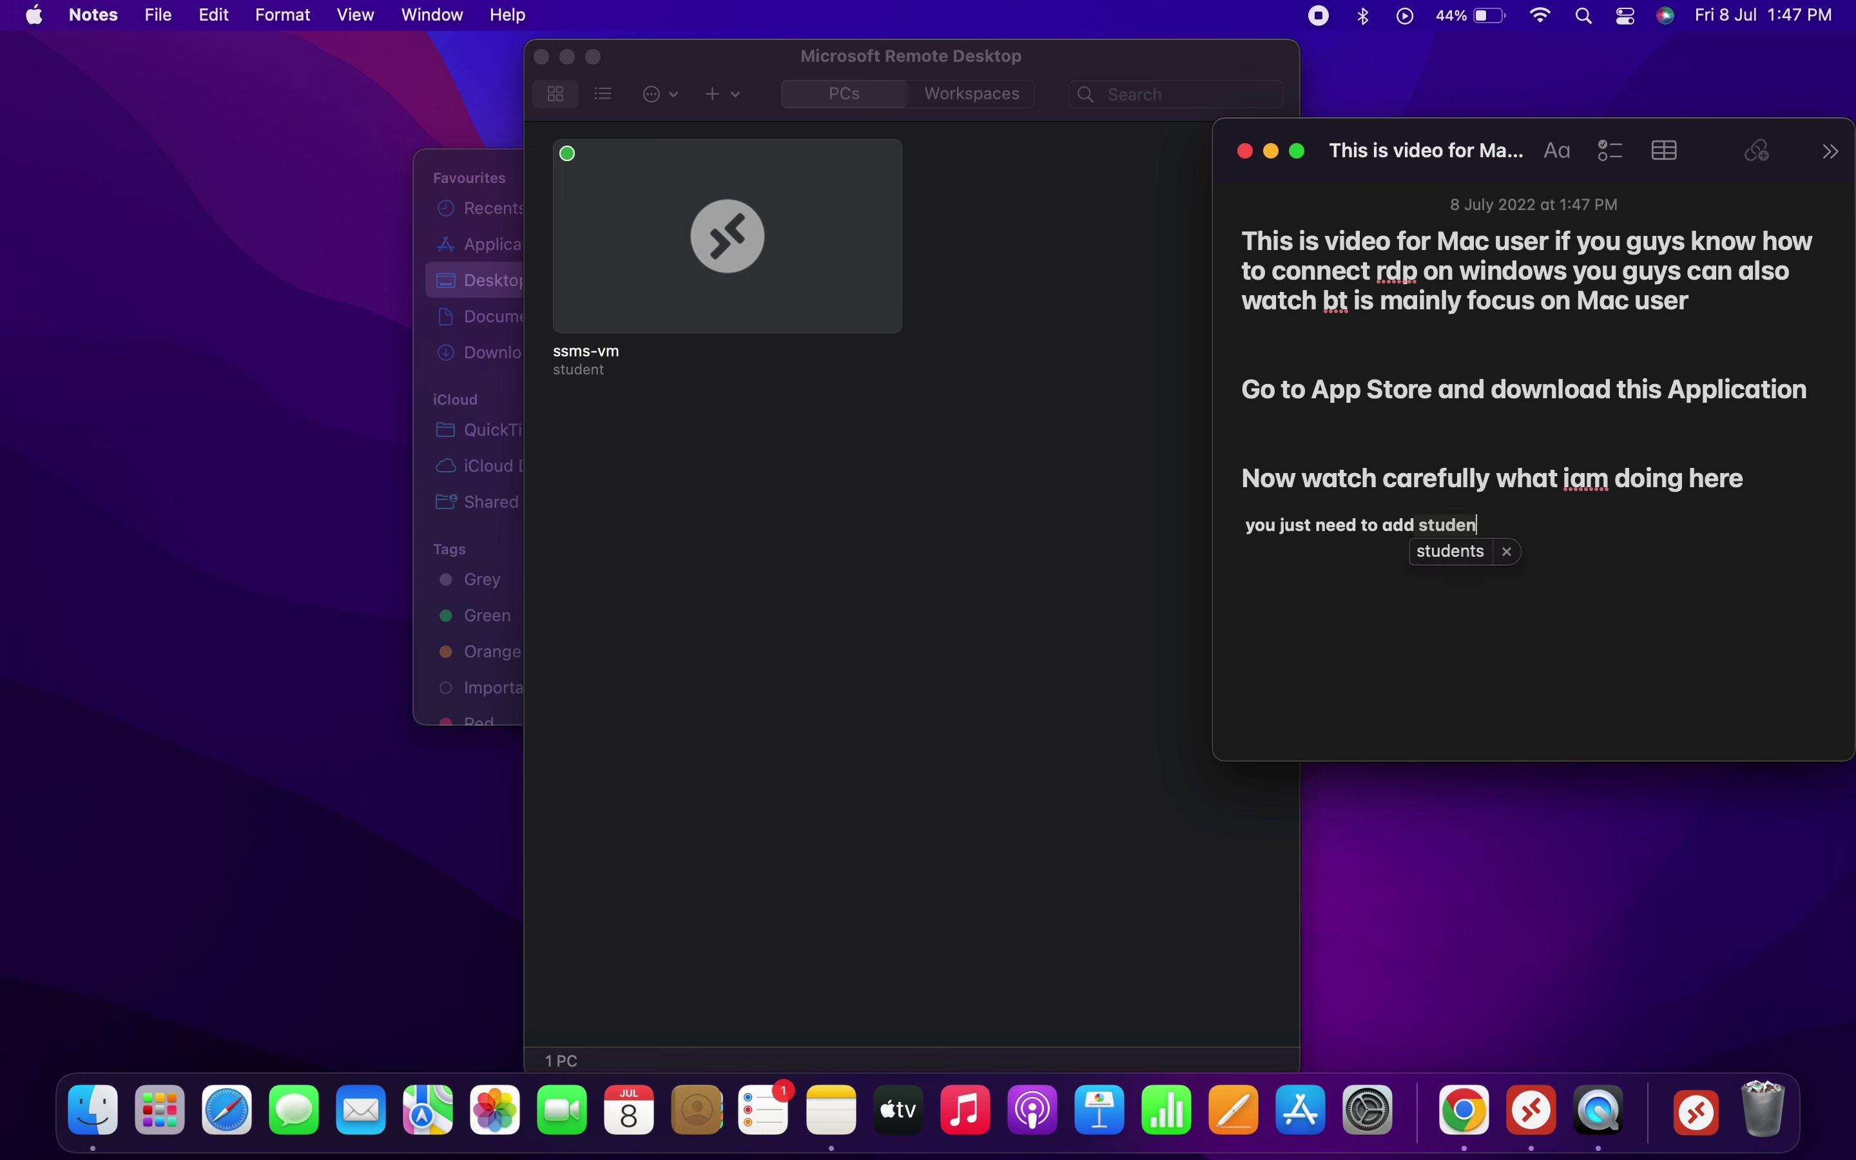
pyautogui.write('ts & pass')
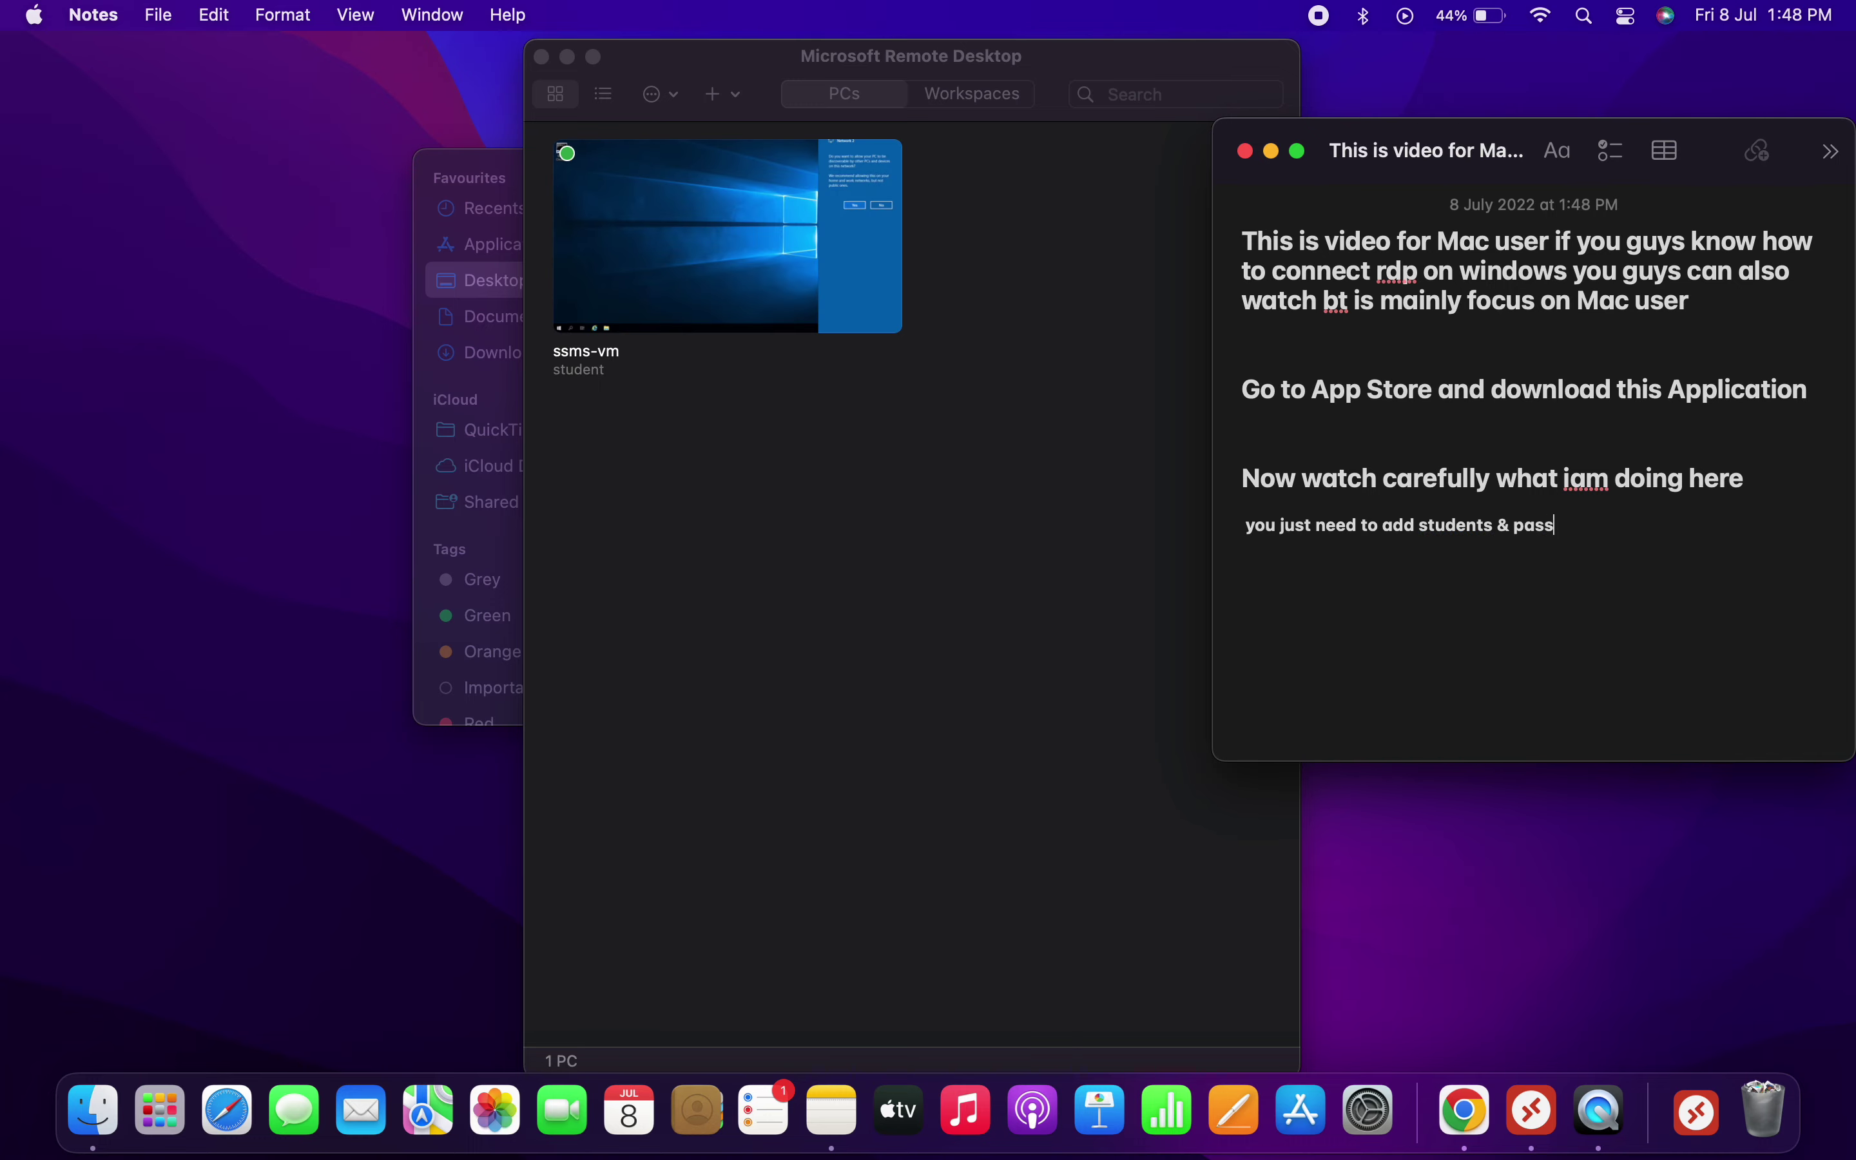
pyautogui.write('word')
# Open the lab instructions at the PowerShell steps under "Connect to your instance with Cloud SQL Auth Proxy"
pyautogui.hotkey('ctrl', 'Right')
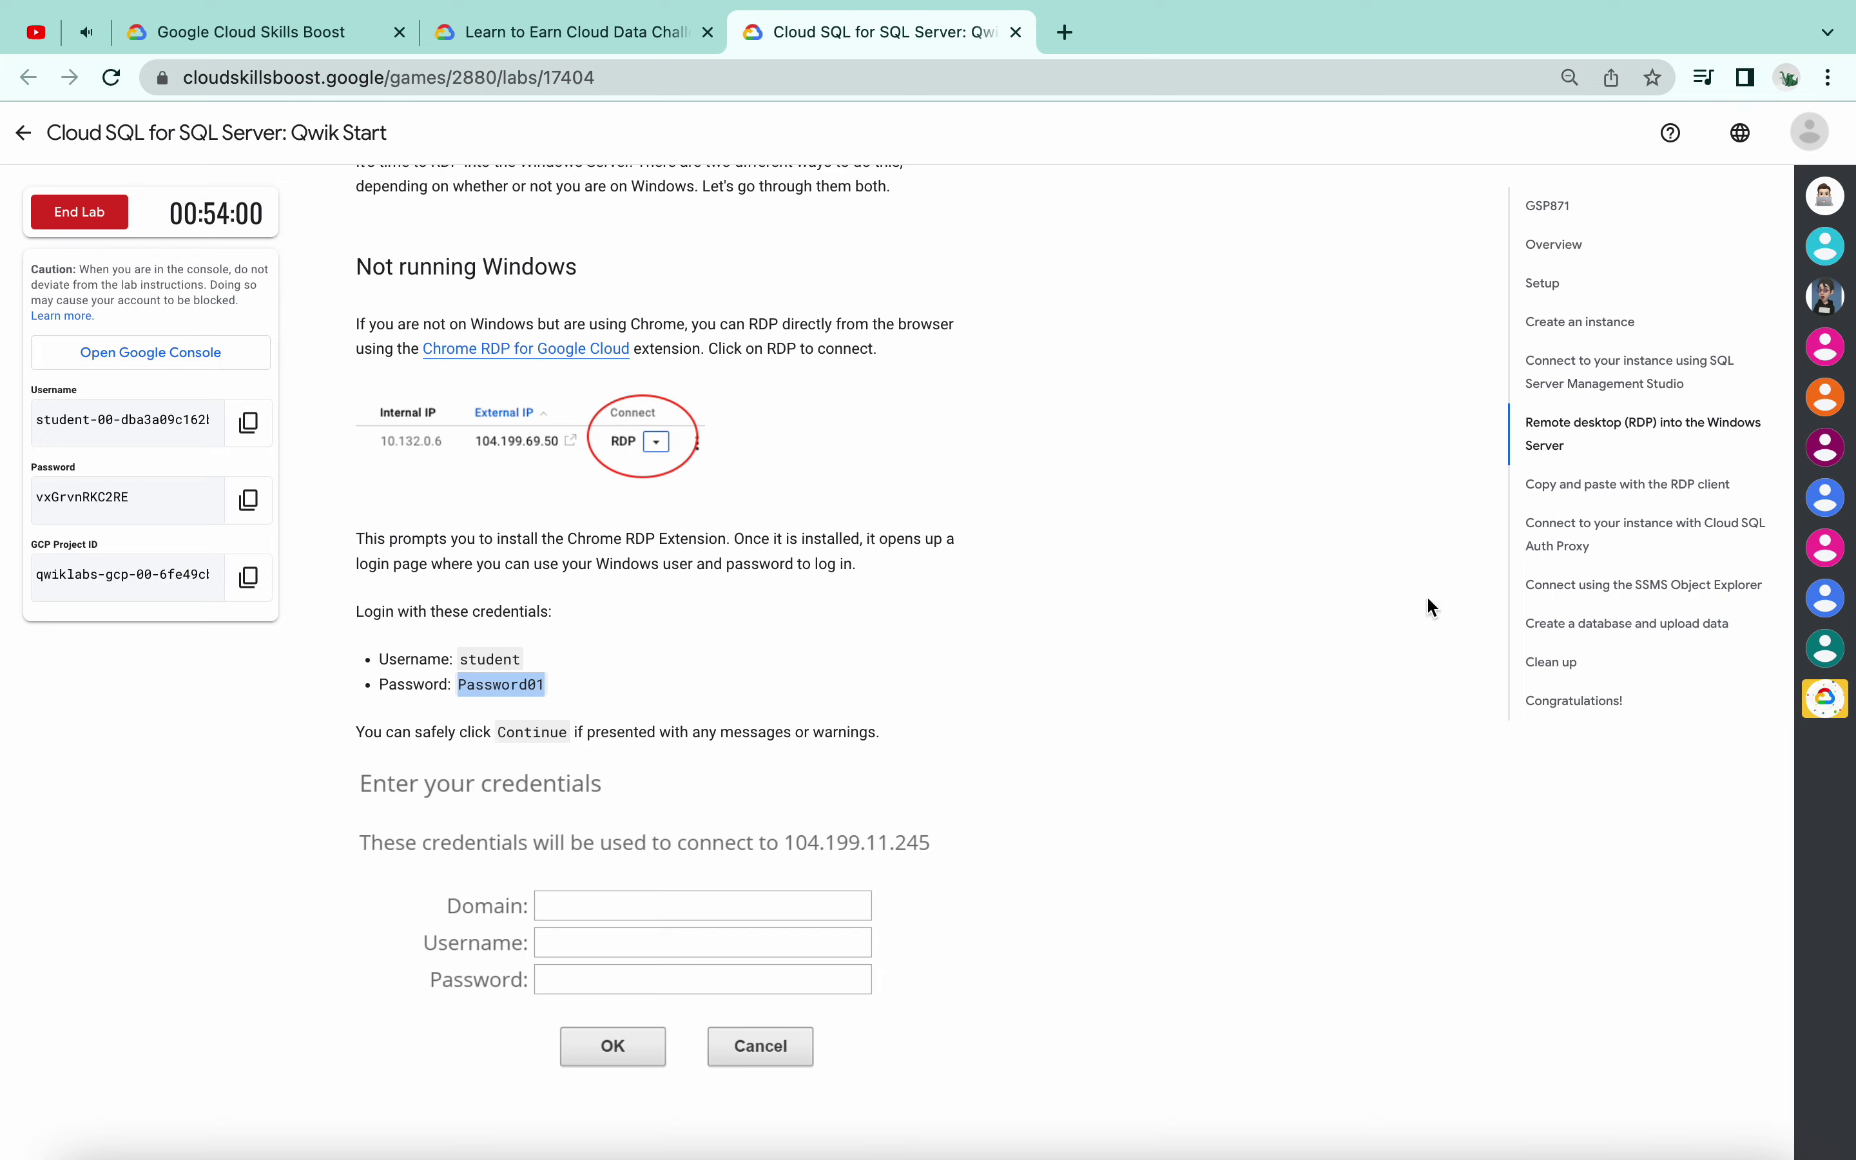
pyautogui.scroll(-20, 682, 776)
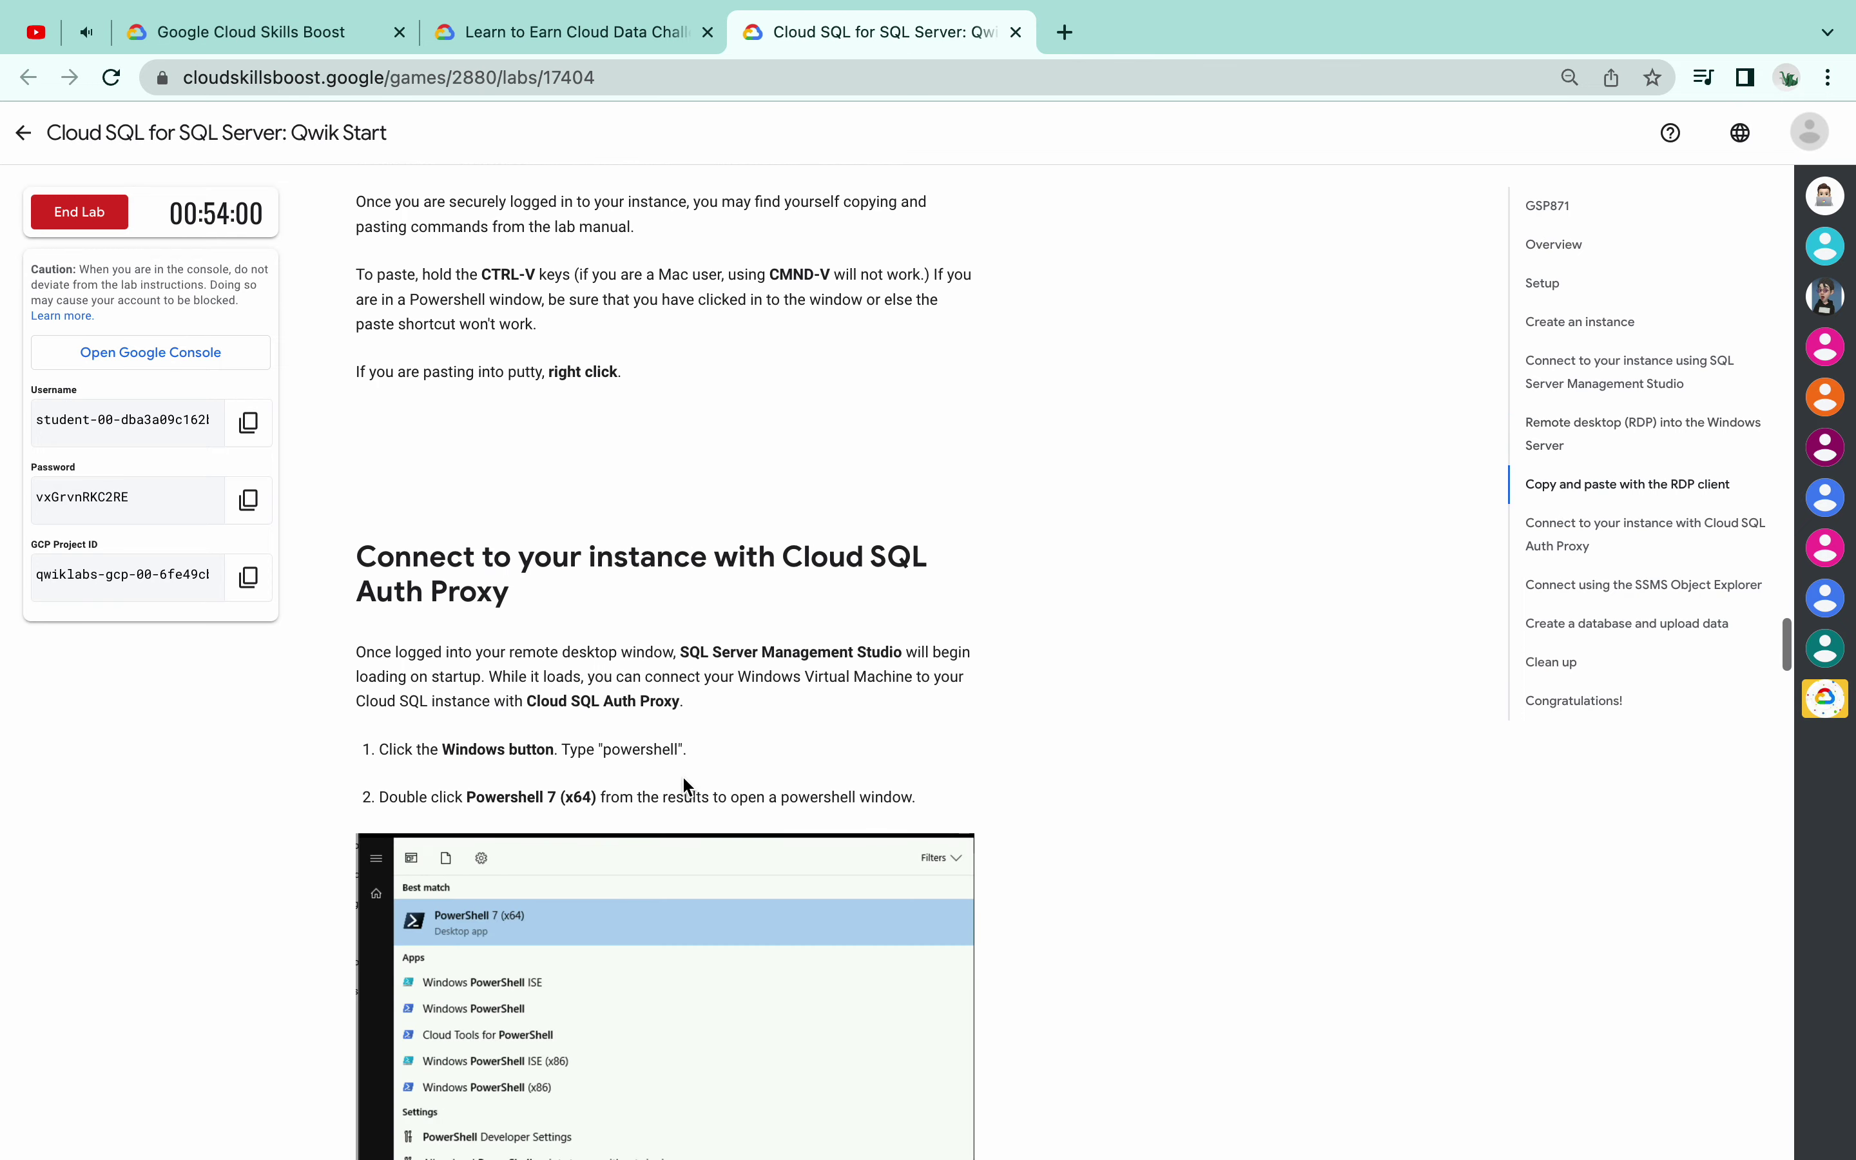
pyautogui.scroll(-6, 683, 776)
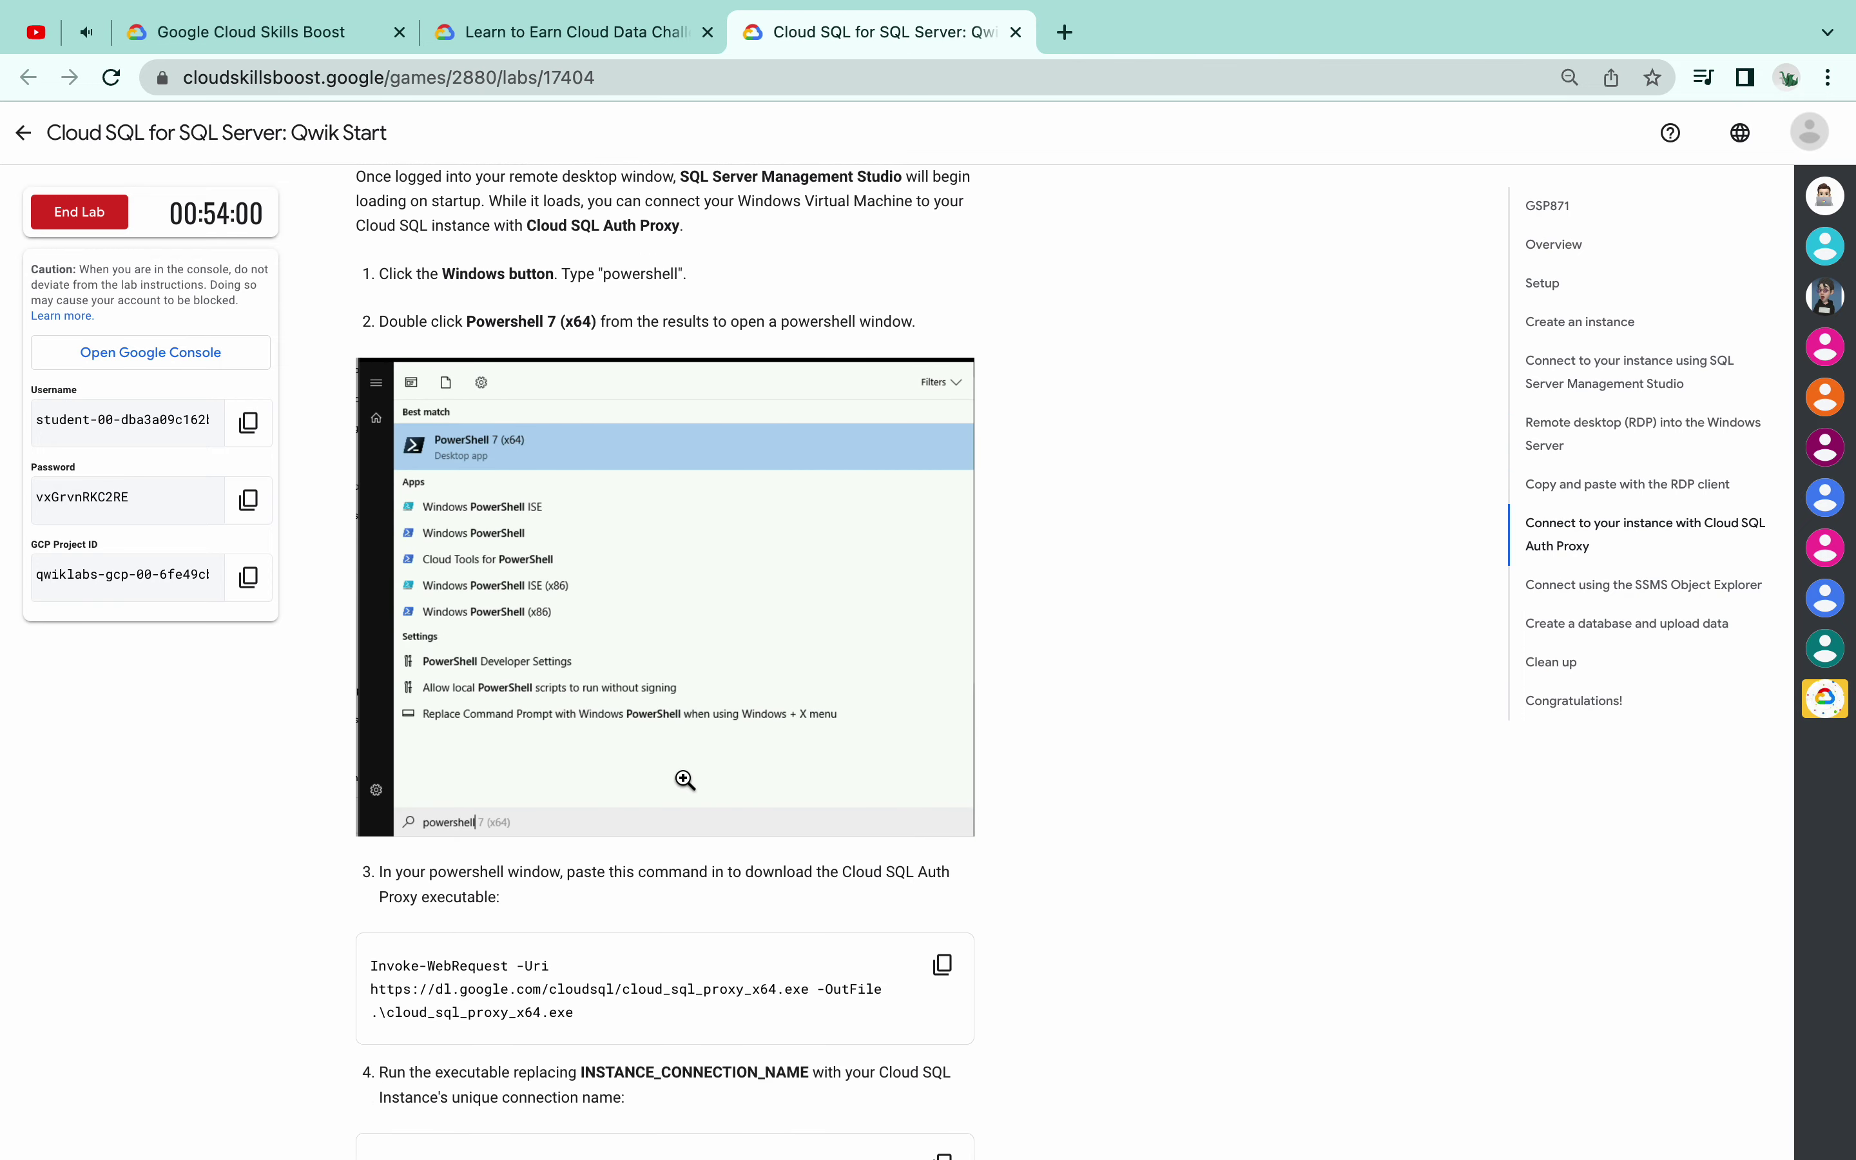
# Return to the desktop note and add the line "one more thing Im using cmd+c & cmd+v for copy & pasting"
pyautogui.hotkey('ctrl', 'Left')
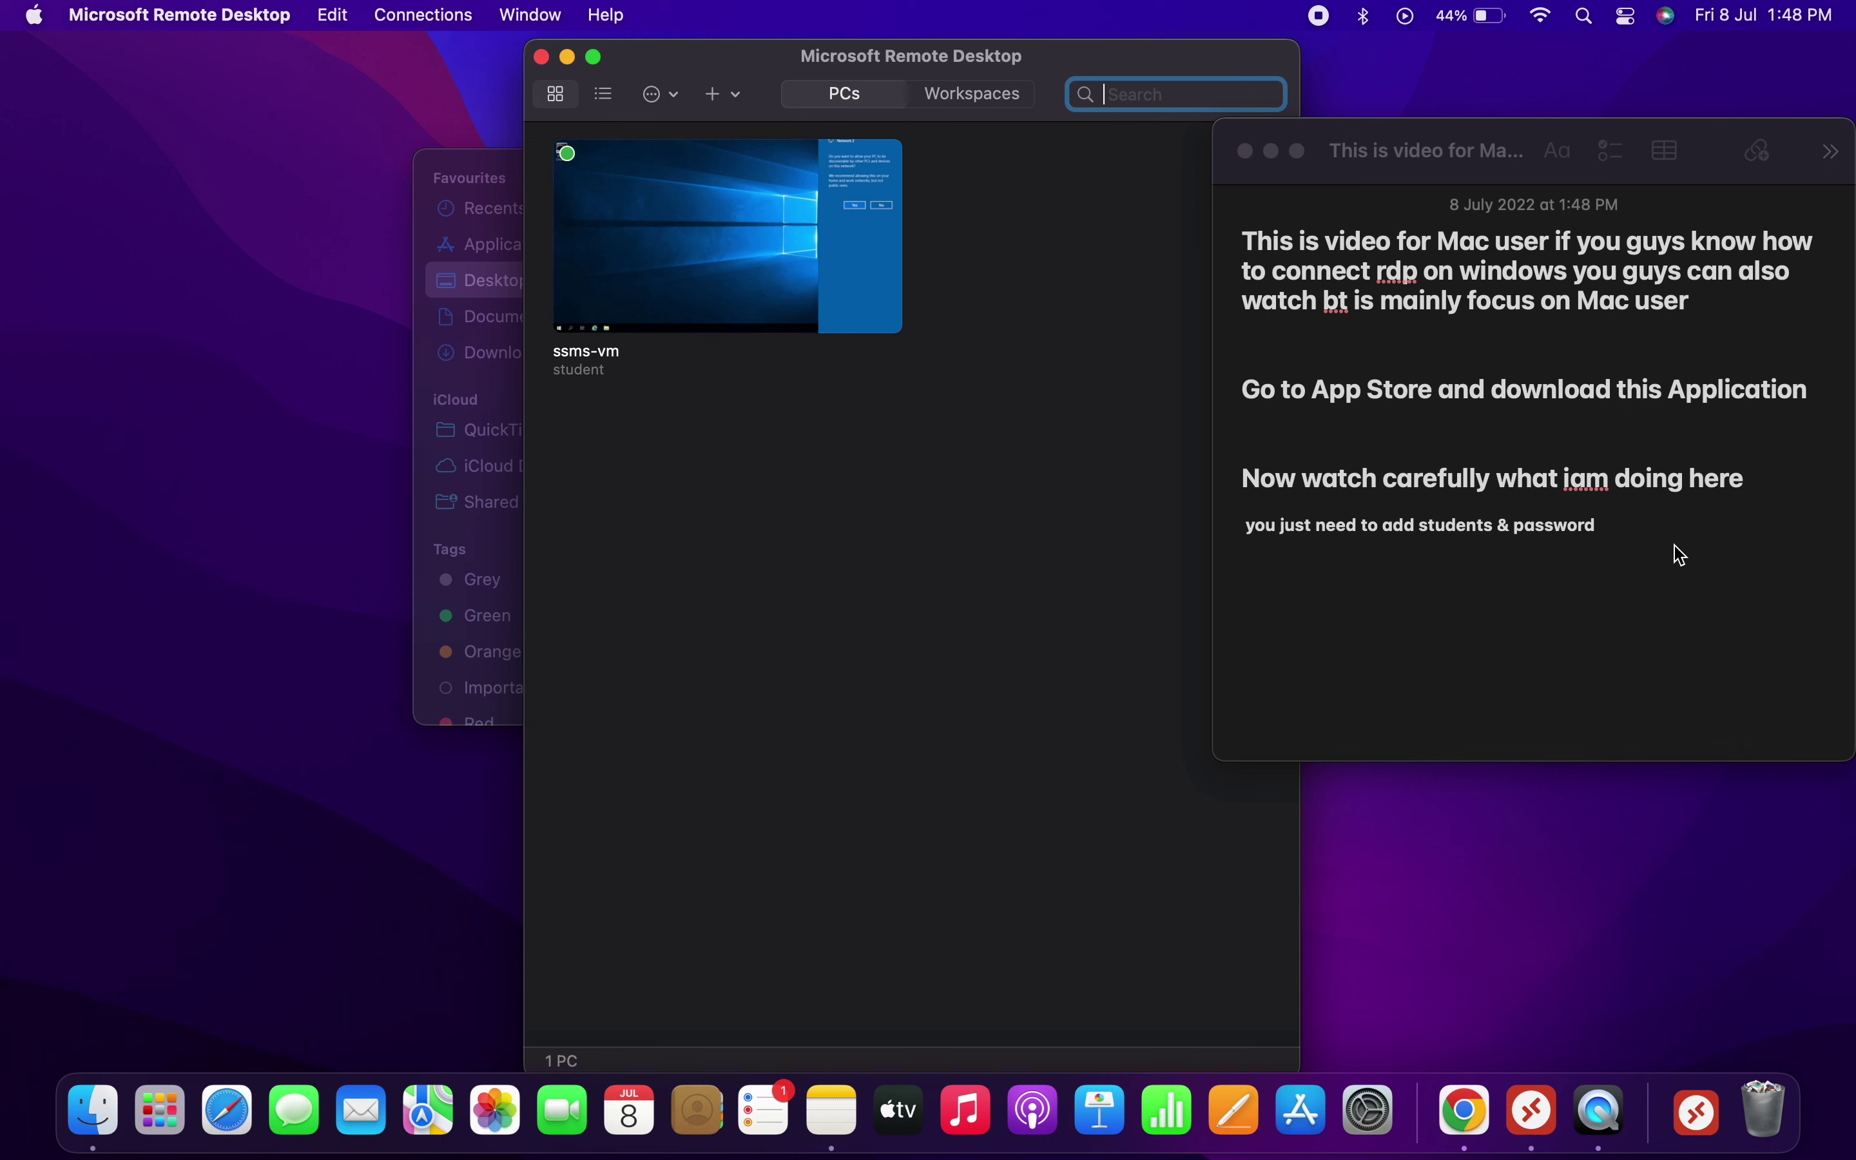
pyautogui.click(1677, 547)
pyautogui.press('Return')
pyautogui.write('o')
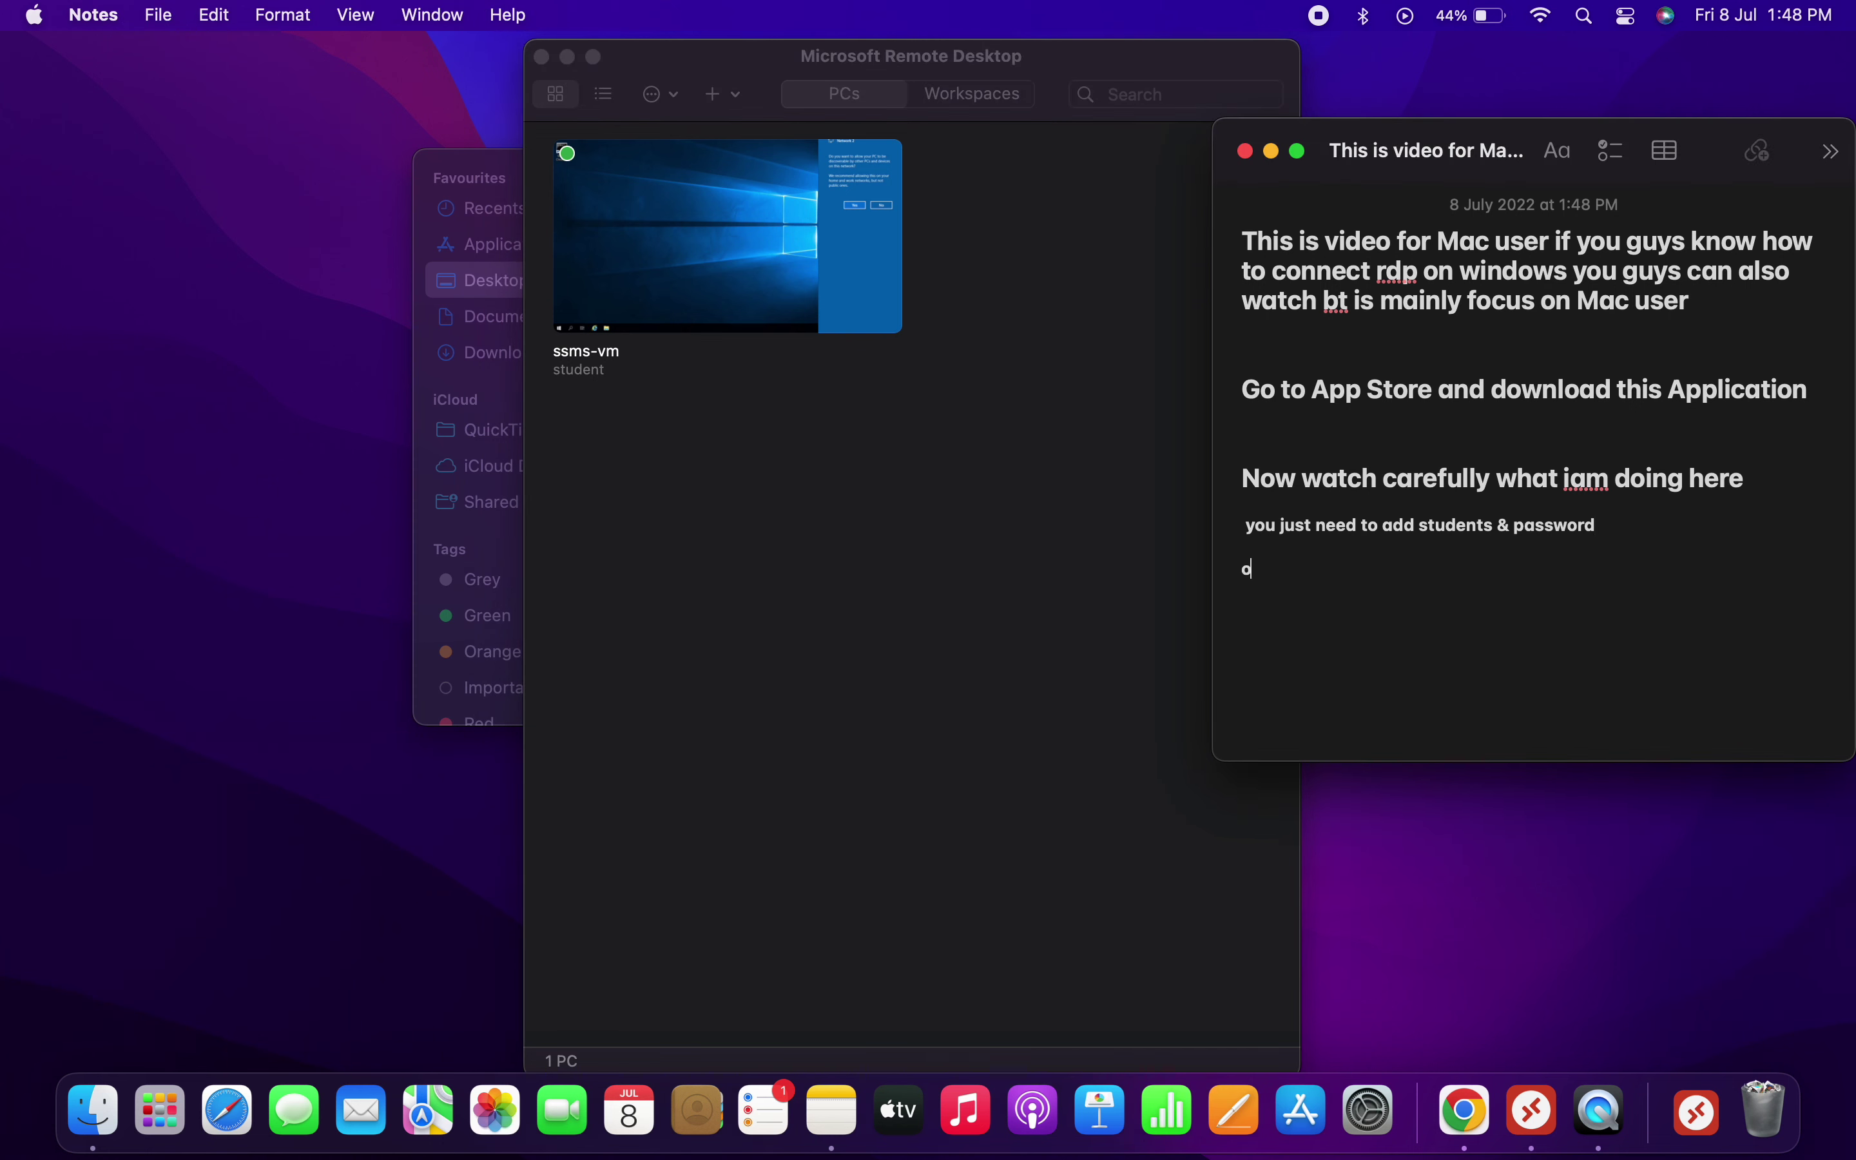
pyautogui.write('ne more thi')
pyautogui.write('ng')
pyautogui.write(' Im')
pyautogui.write(' asking')
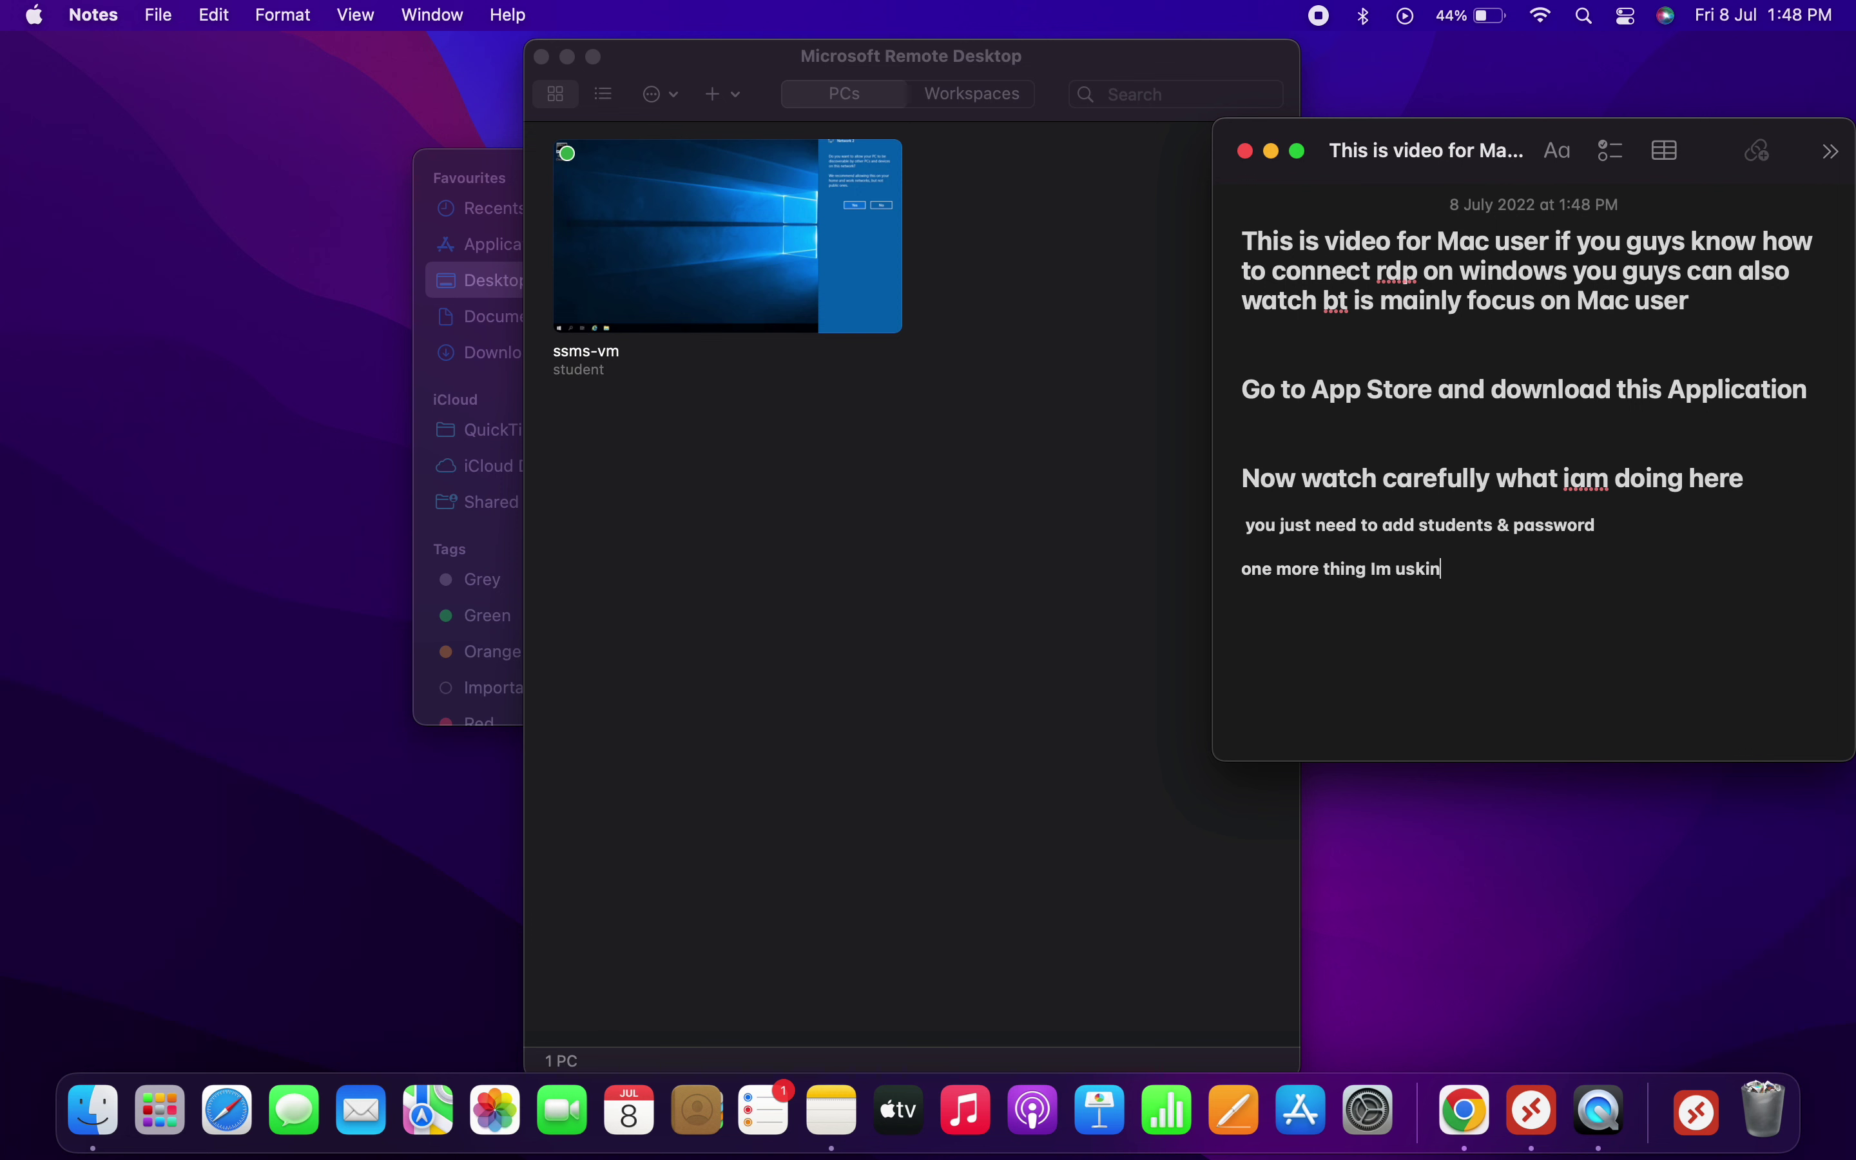
pyautogui.press('BackSpace')
pyautogui.press('BackSpace')
pyautogui.press('BackSpace')
pyautogui.press('BackSpace')
pyautogui.press('BackSpace')
pyautogui.press('BackSpace')
pyautogui.press('BackSpace')
pyautogui.write('using cmd+c & cmd+')
pyautogui.press('BackSpace')
pyautogui.write('+v for cop')
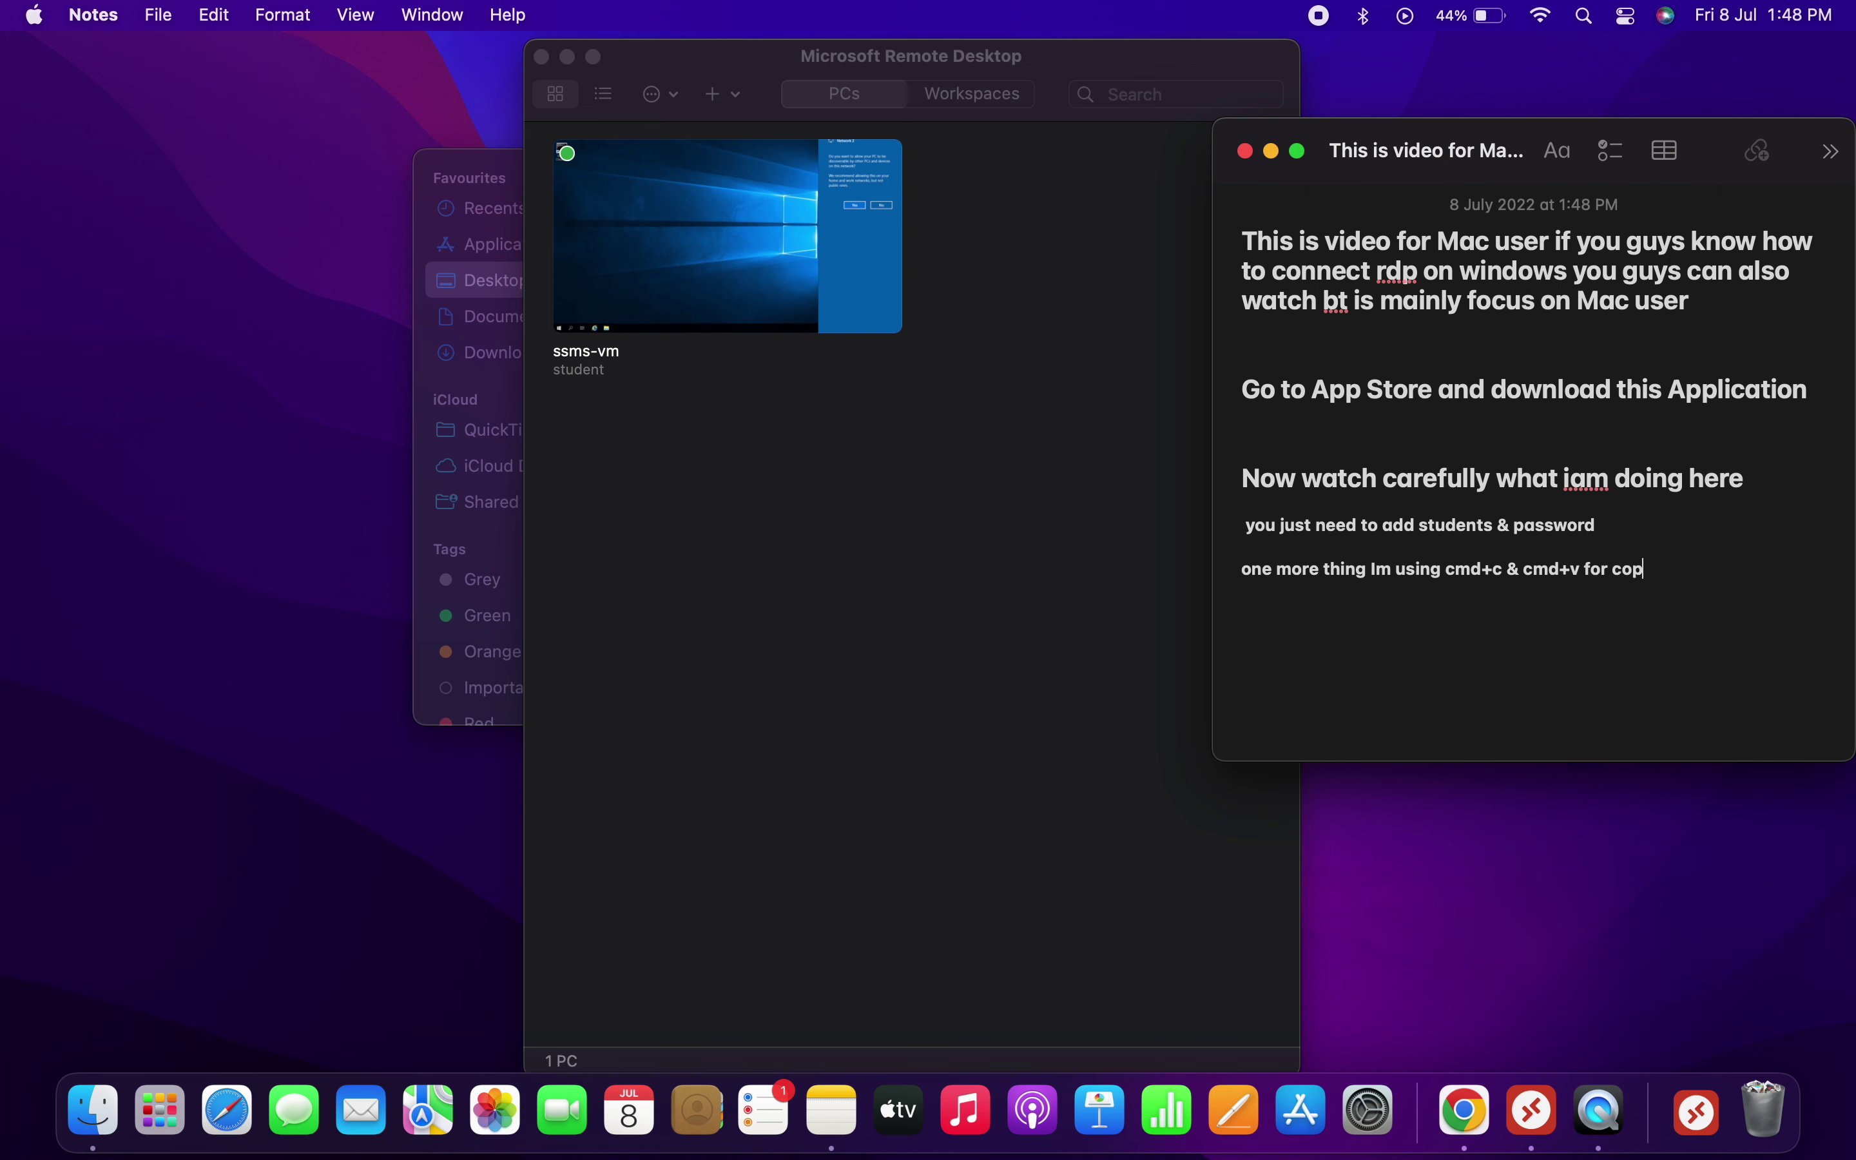
pyautogui.write('y & pasting')
pyautogui.doubleClick(1446, 568)
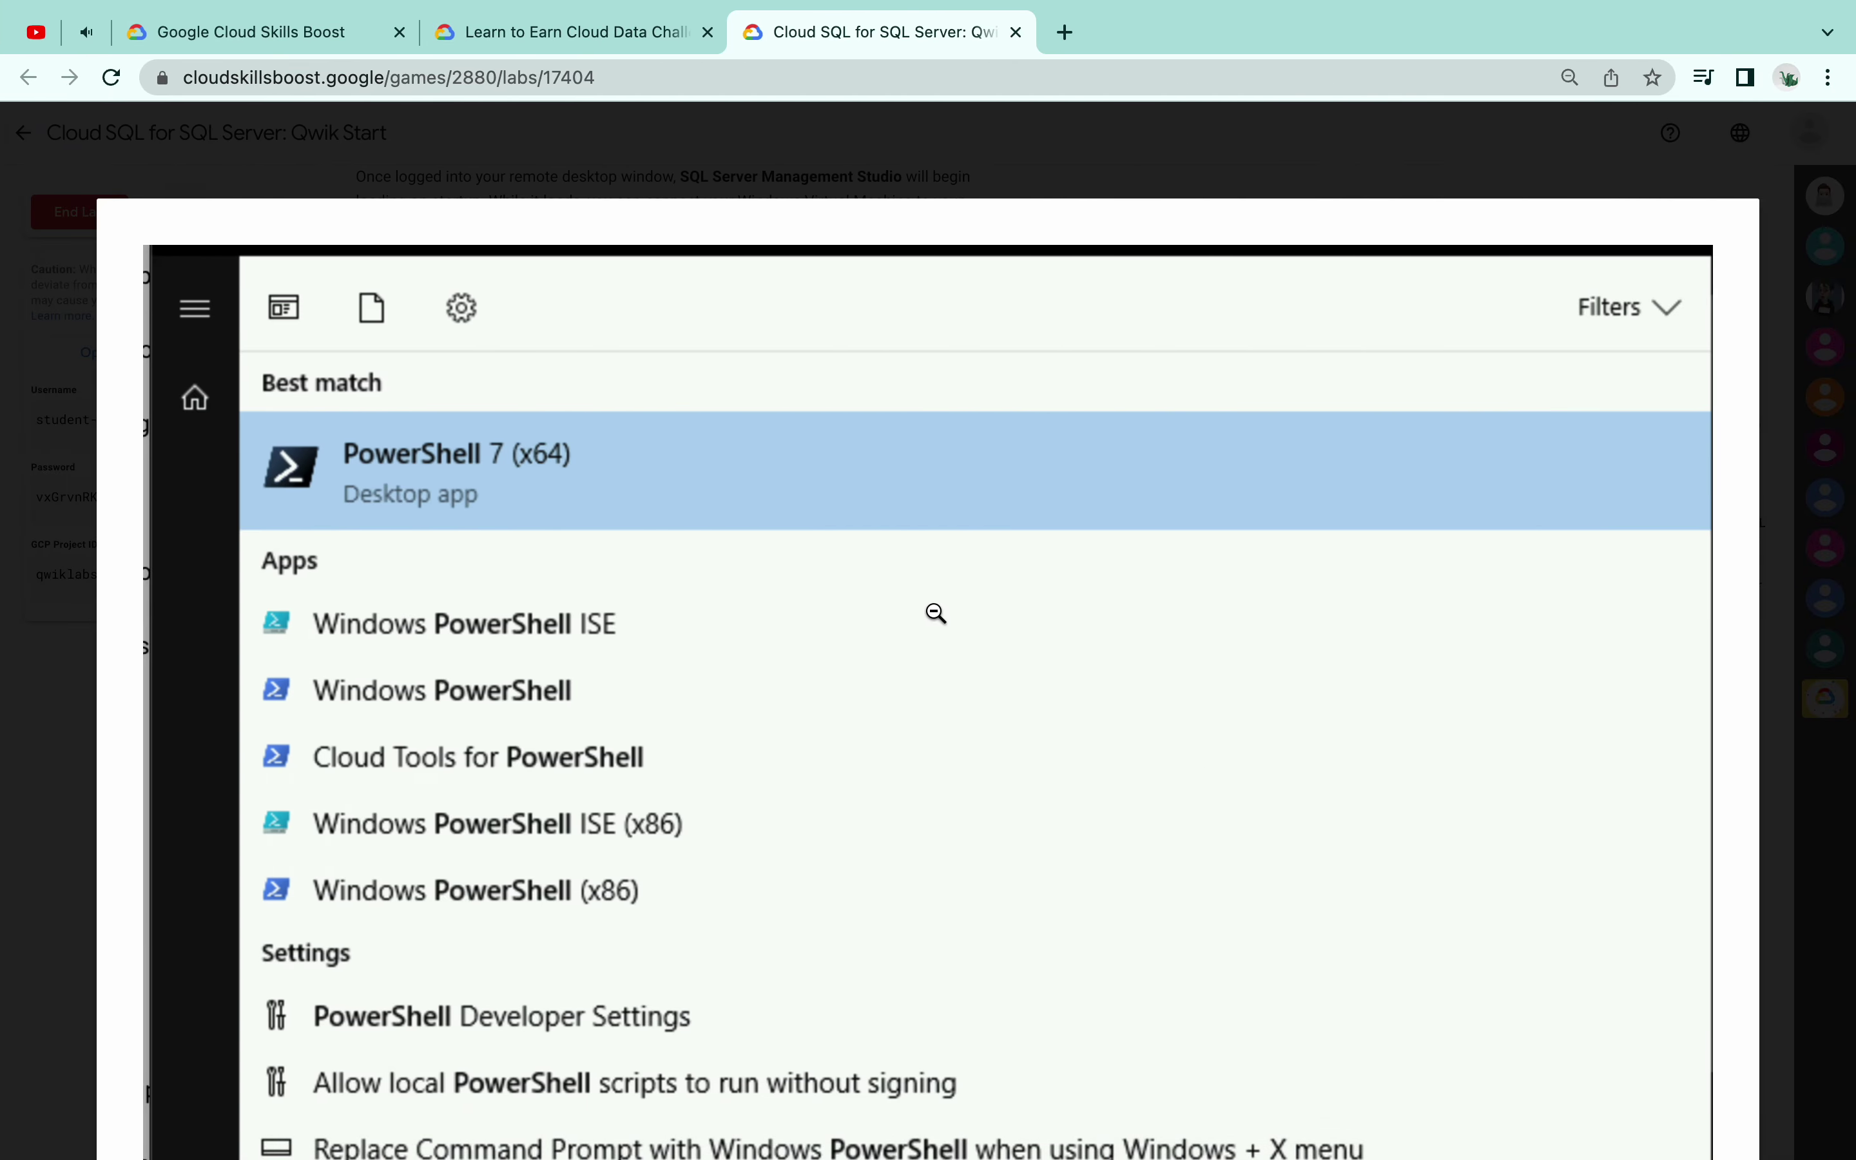
# Close the enlarged lab image and copy the Invoke-WebRequest command that downloads the Cloud SQL Auth Proxy executable
pyautogui.click(33, 670)
pyautogui.scroll(-5, 518, 737)
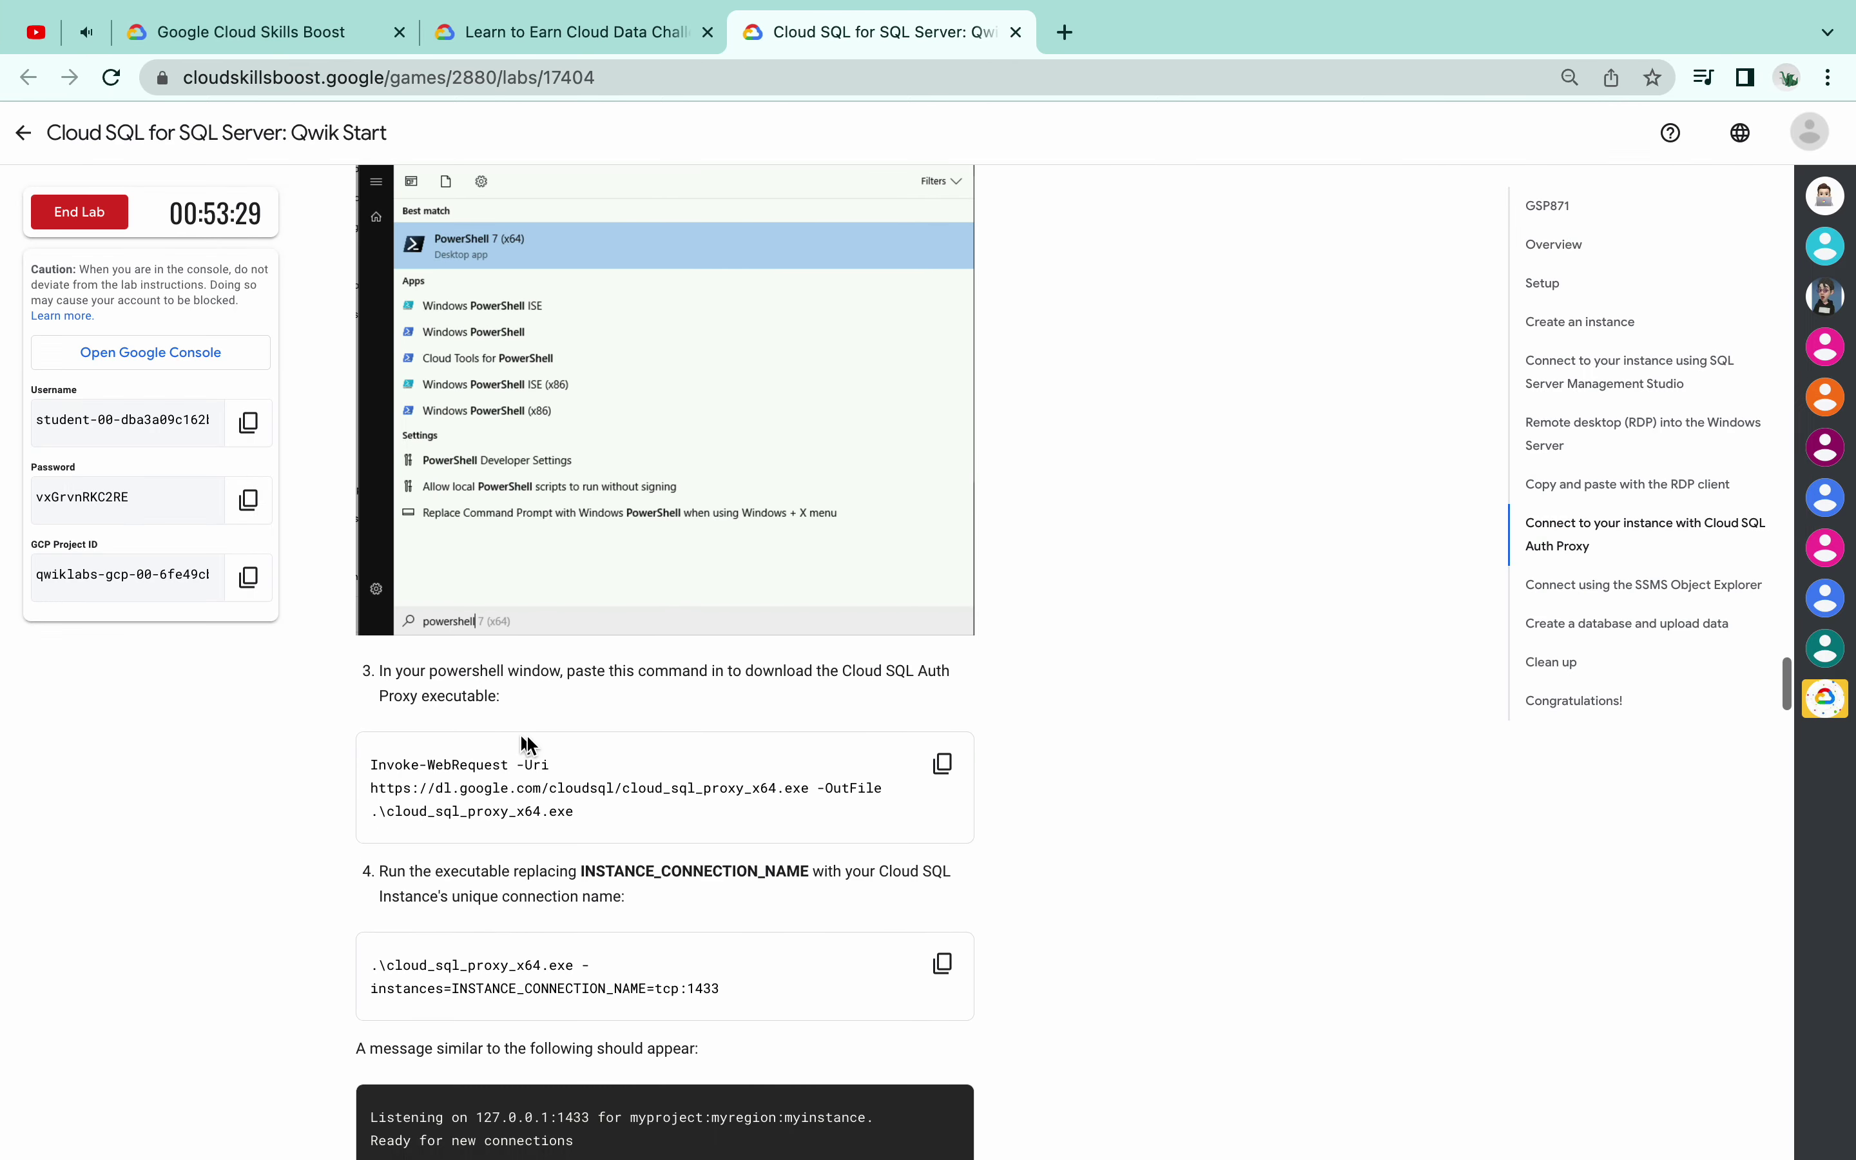
pyautogui.click(952, 764)
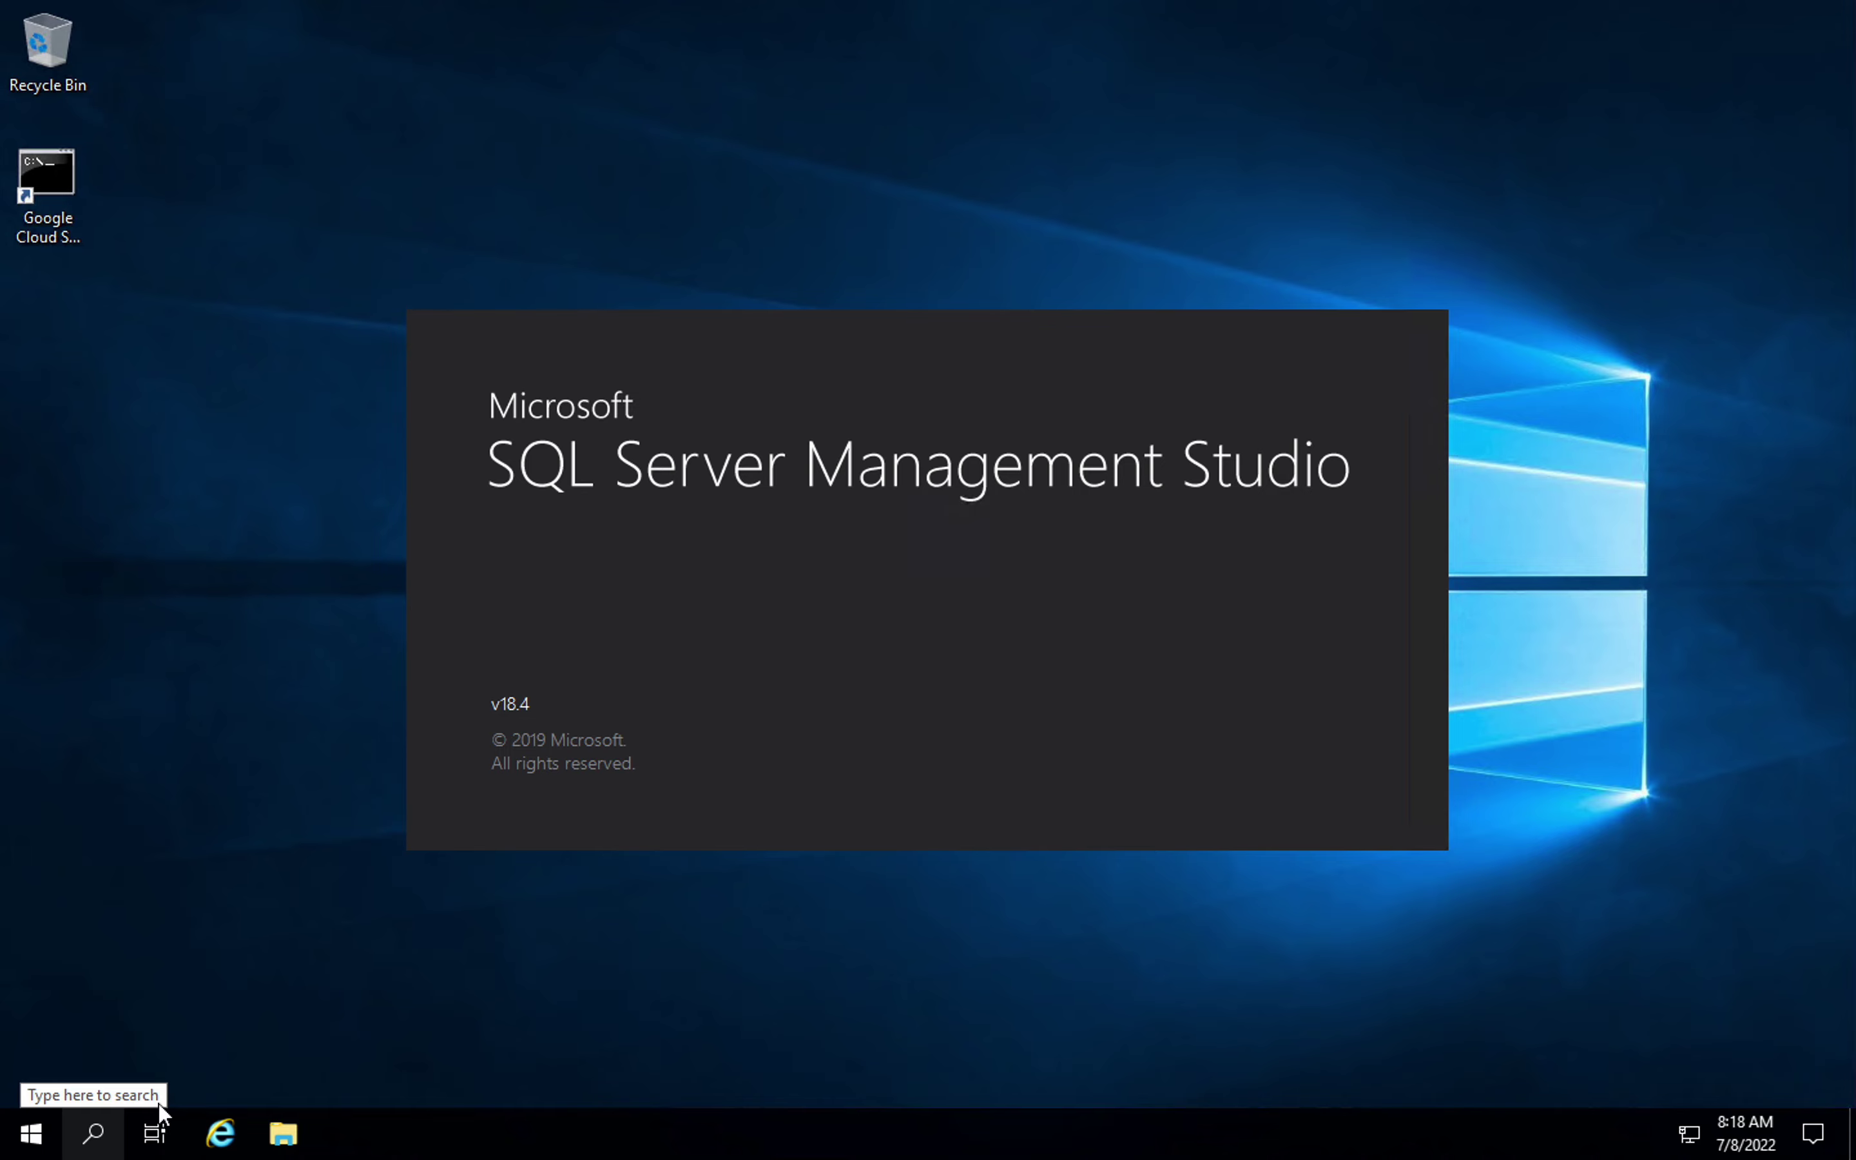
# In the remote Windows session, search for "power" and run PowerShell 7 (x64) as administrator, allowing it to make changes
pyautogui.click(93, 1147)
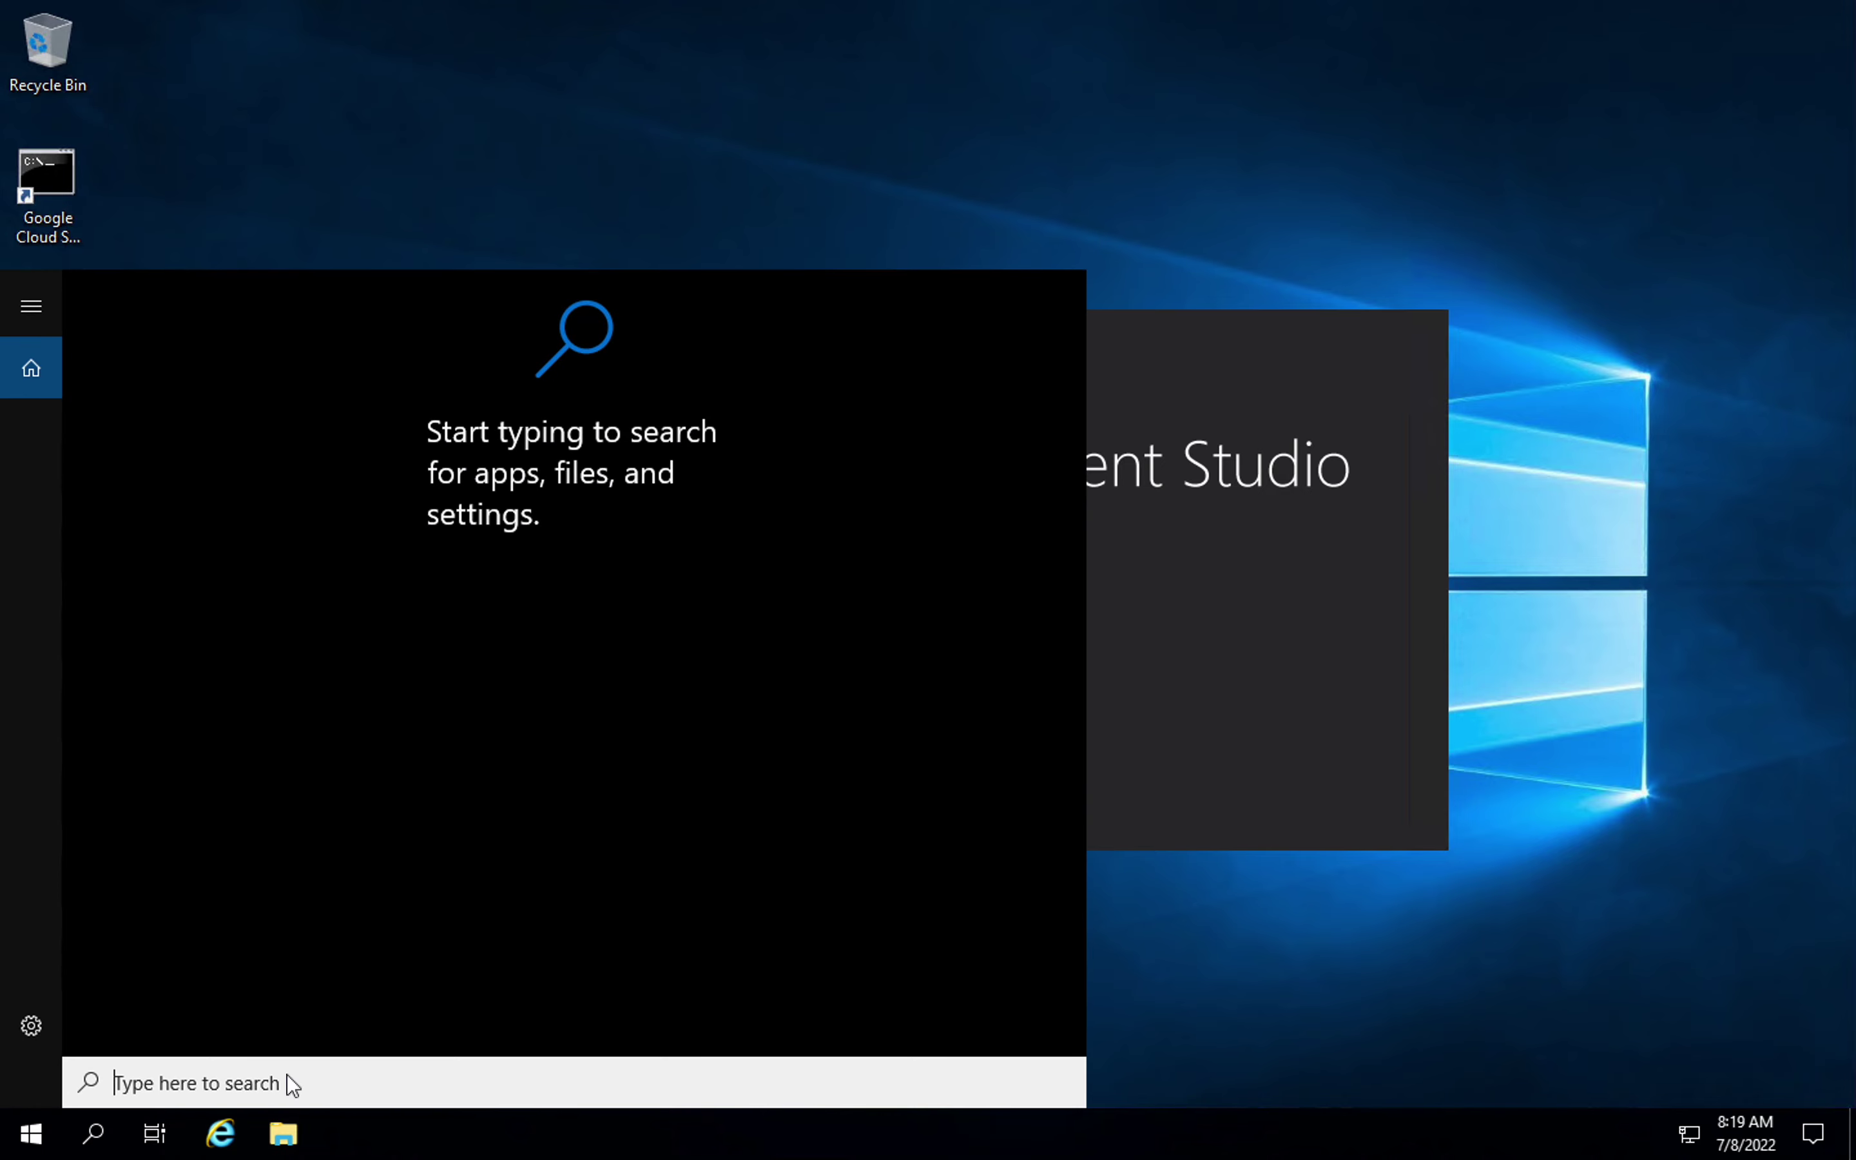
pyautogui.write('p')
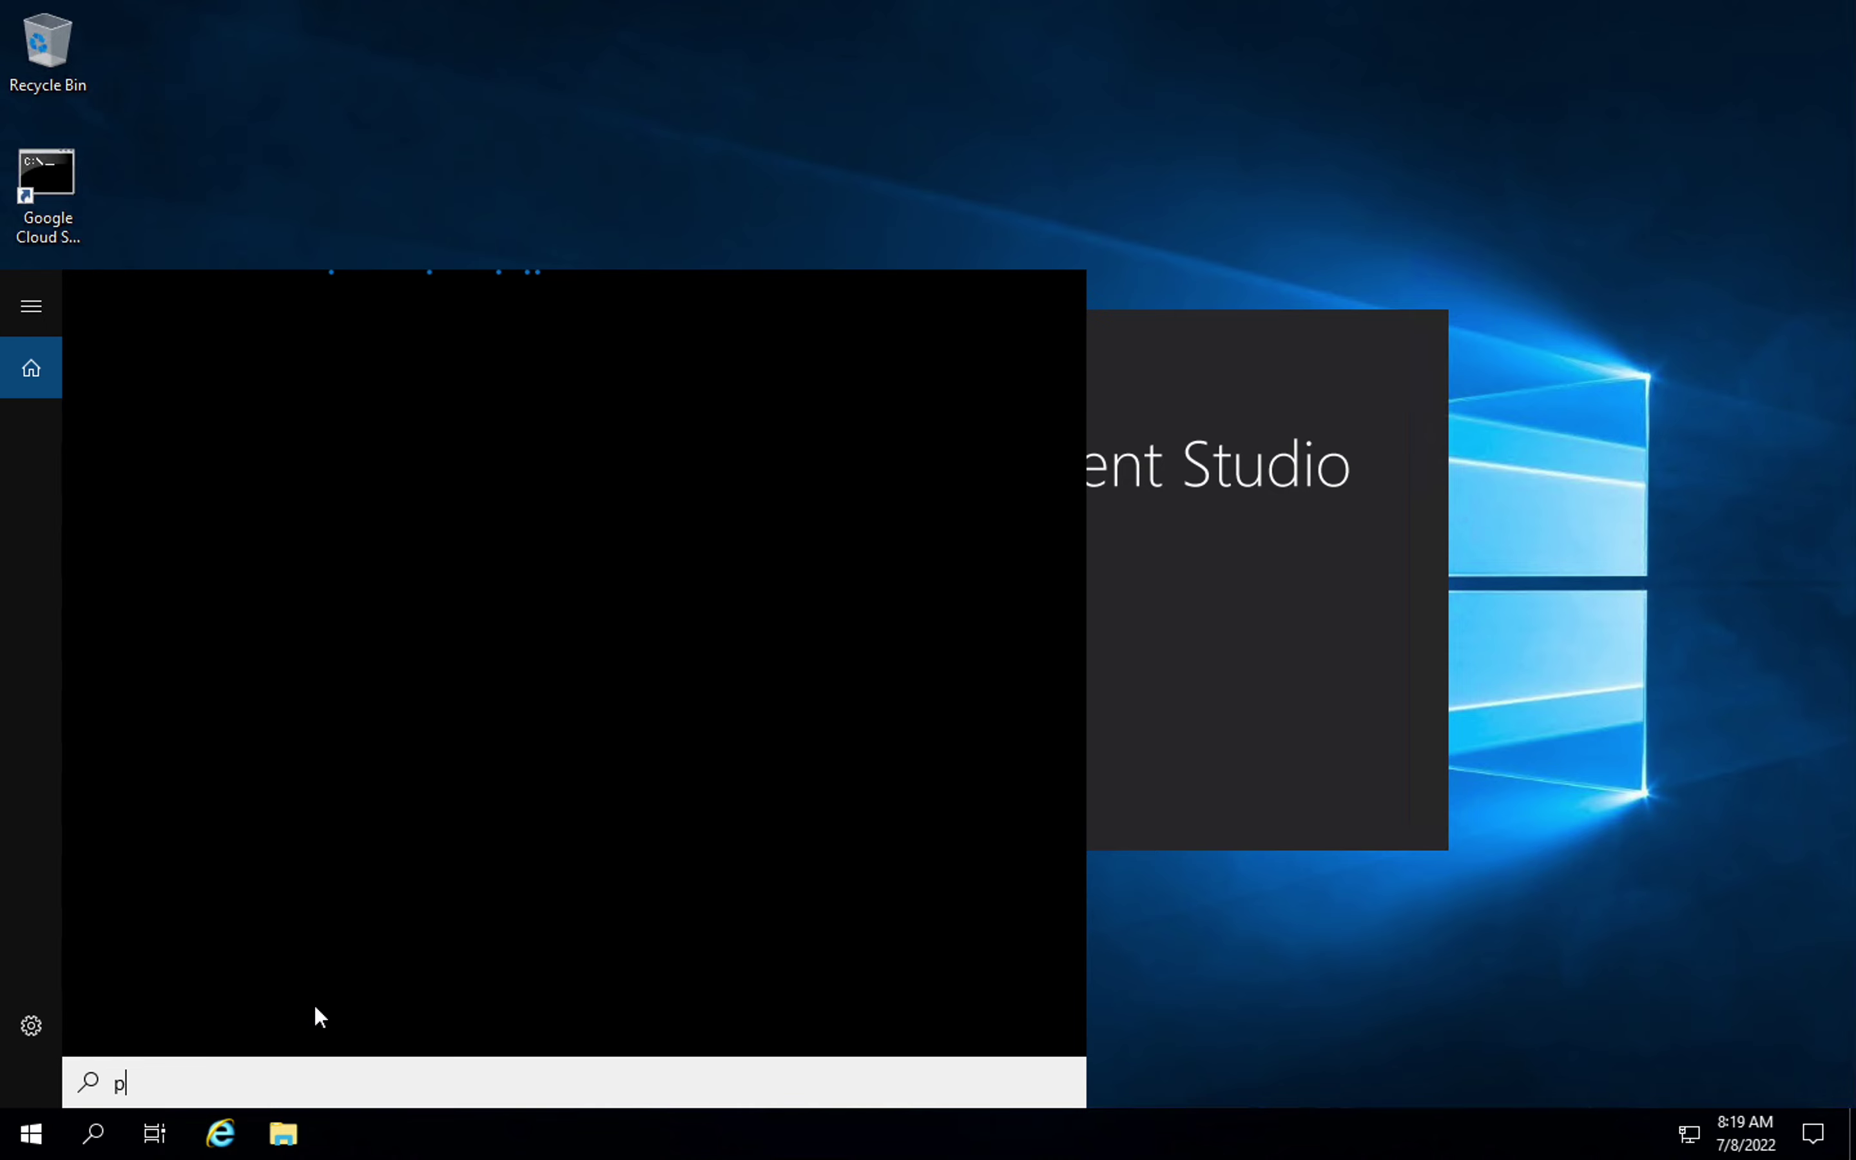
pyautogui.write('ower')
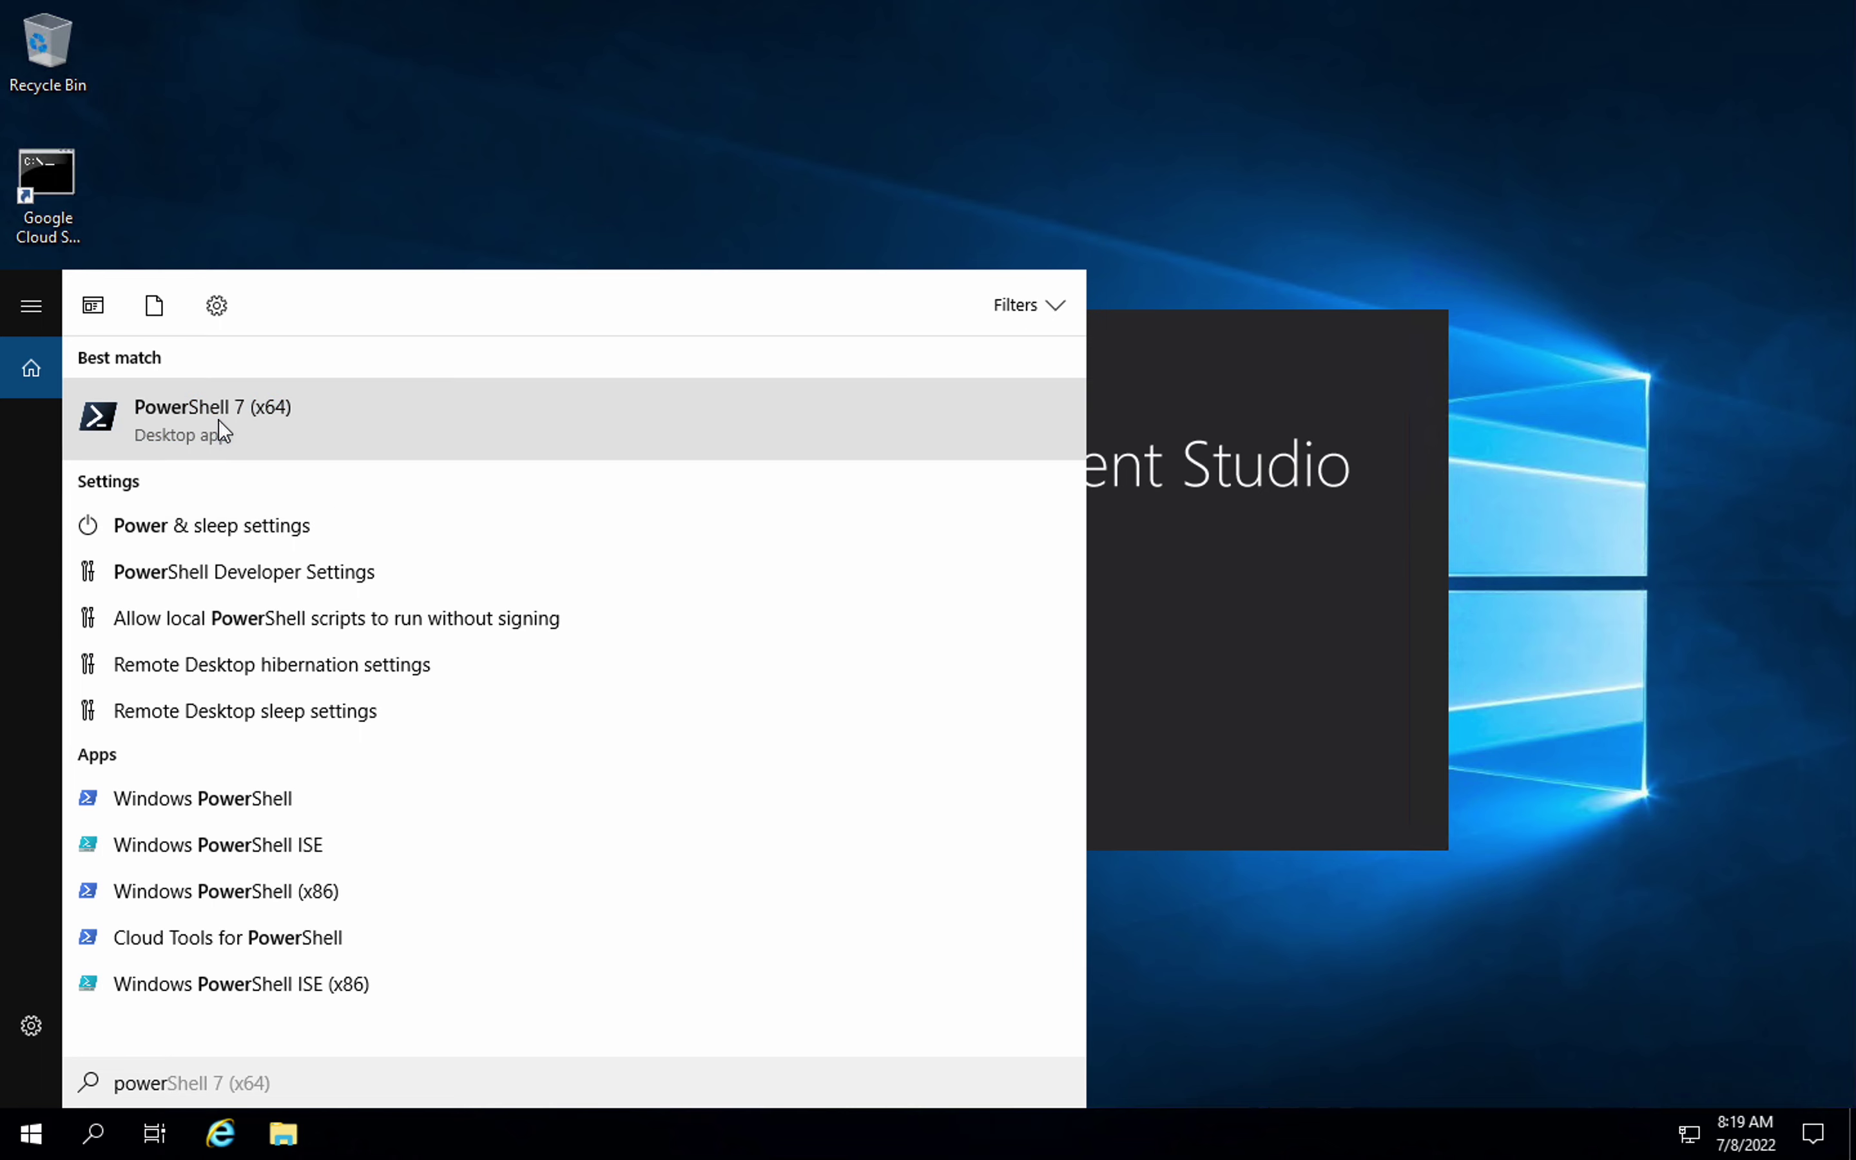
pyautogui.rightClick(237, 431)
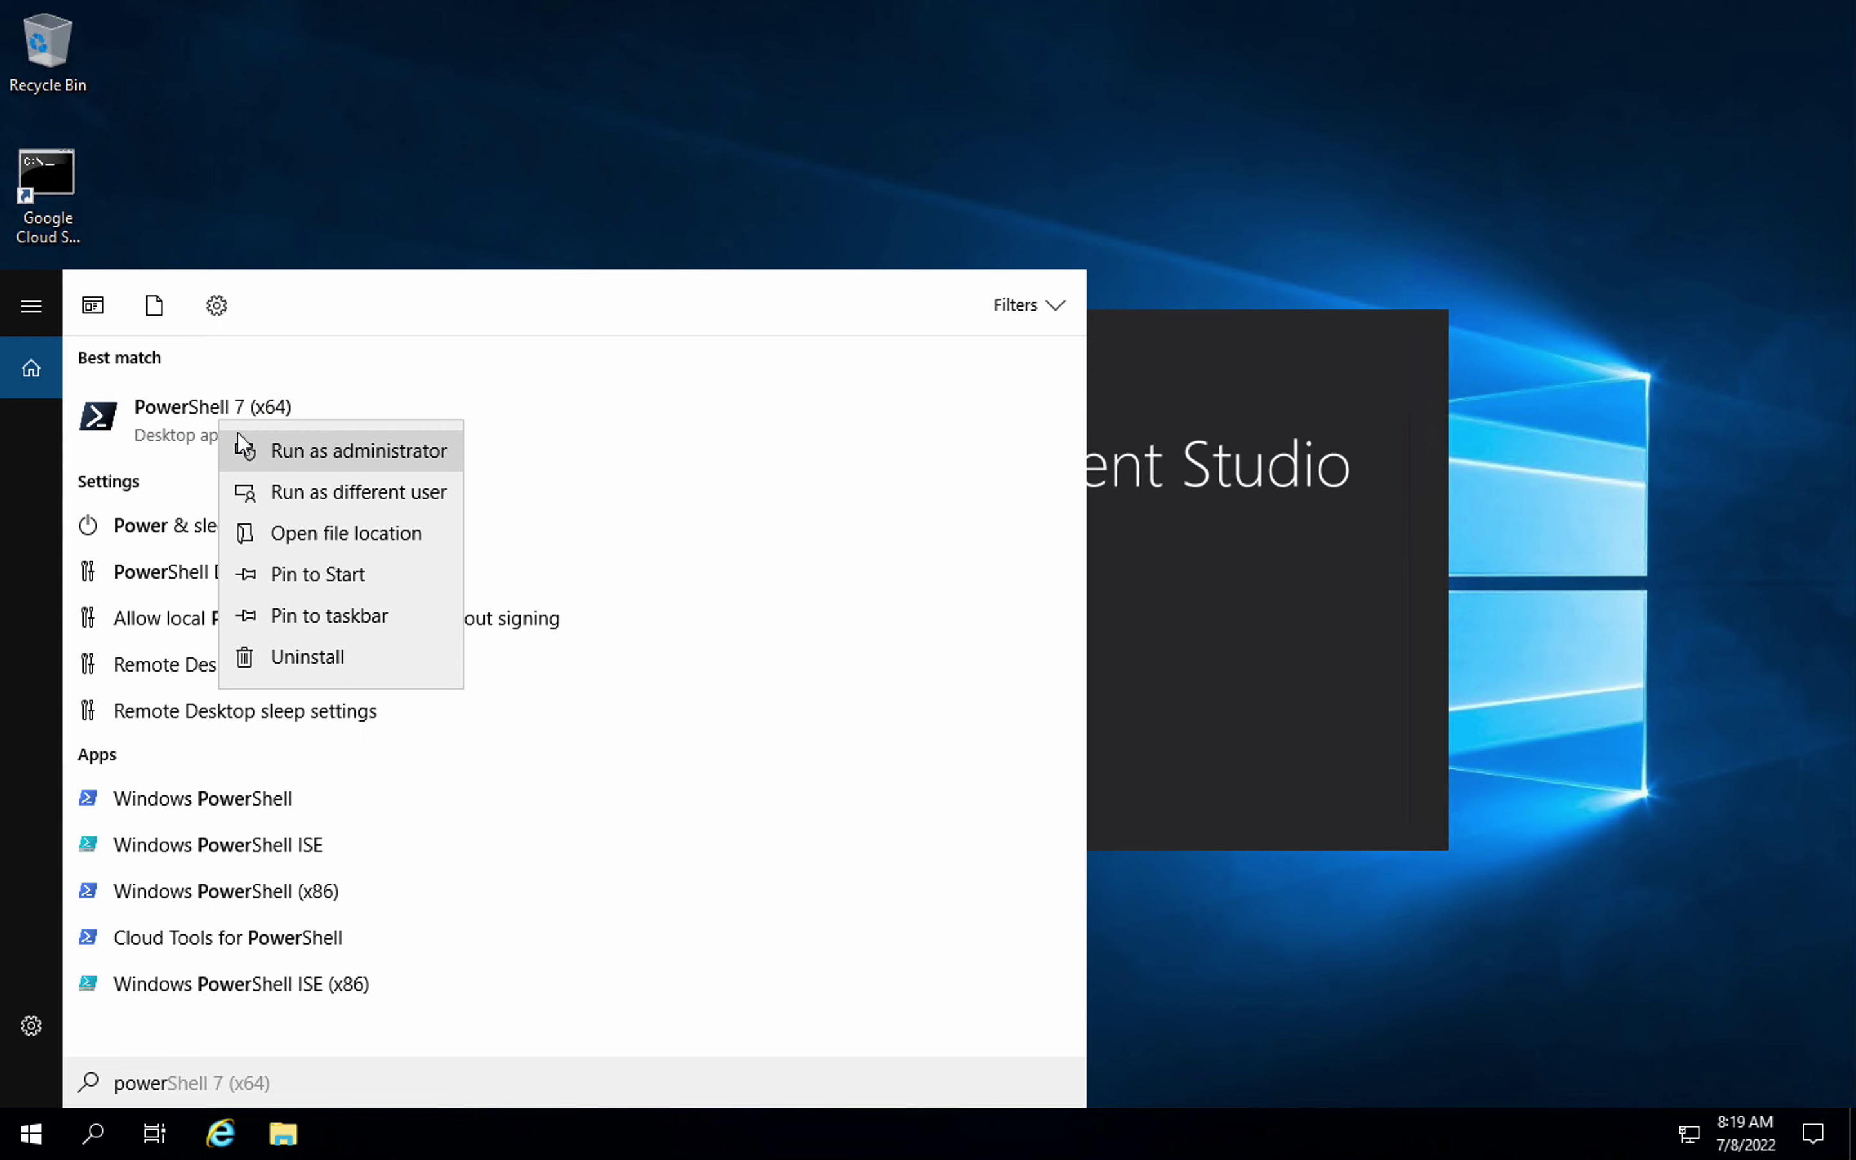
pyautogui.click(306, 451)
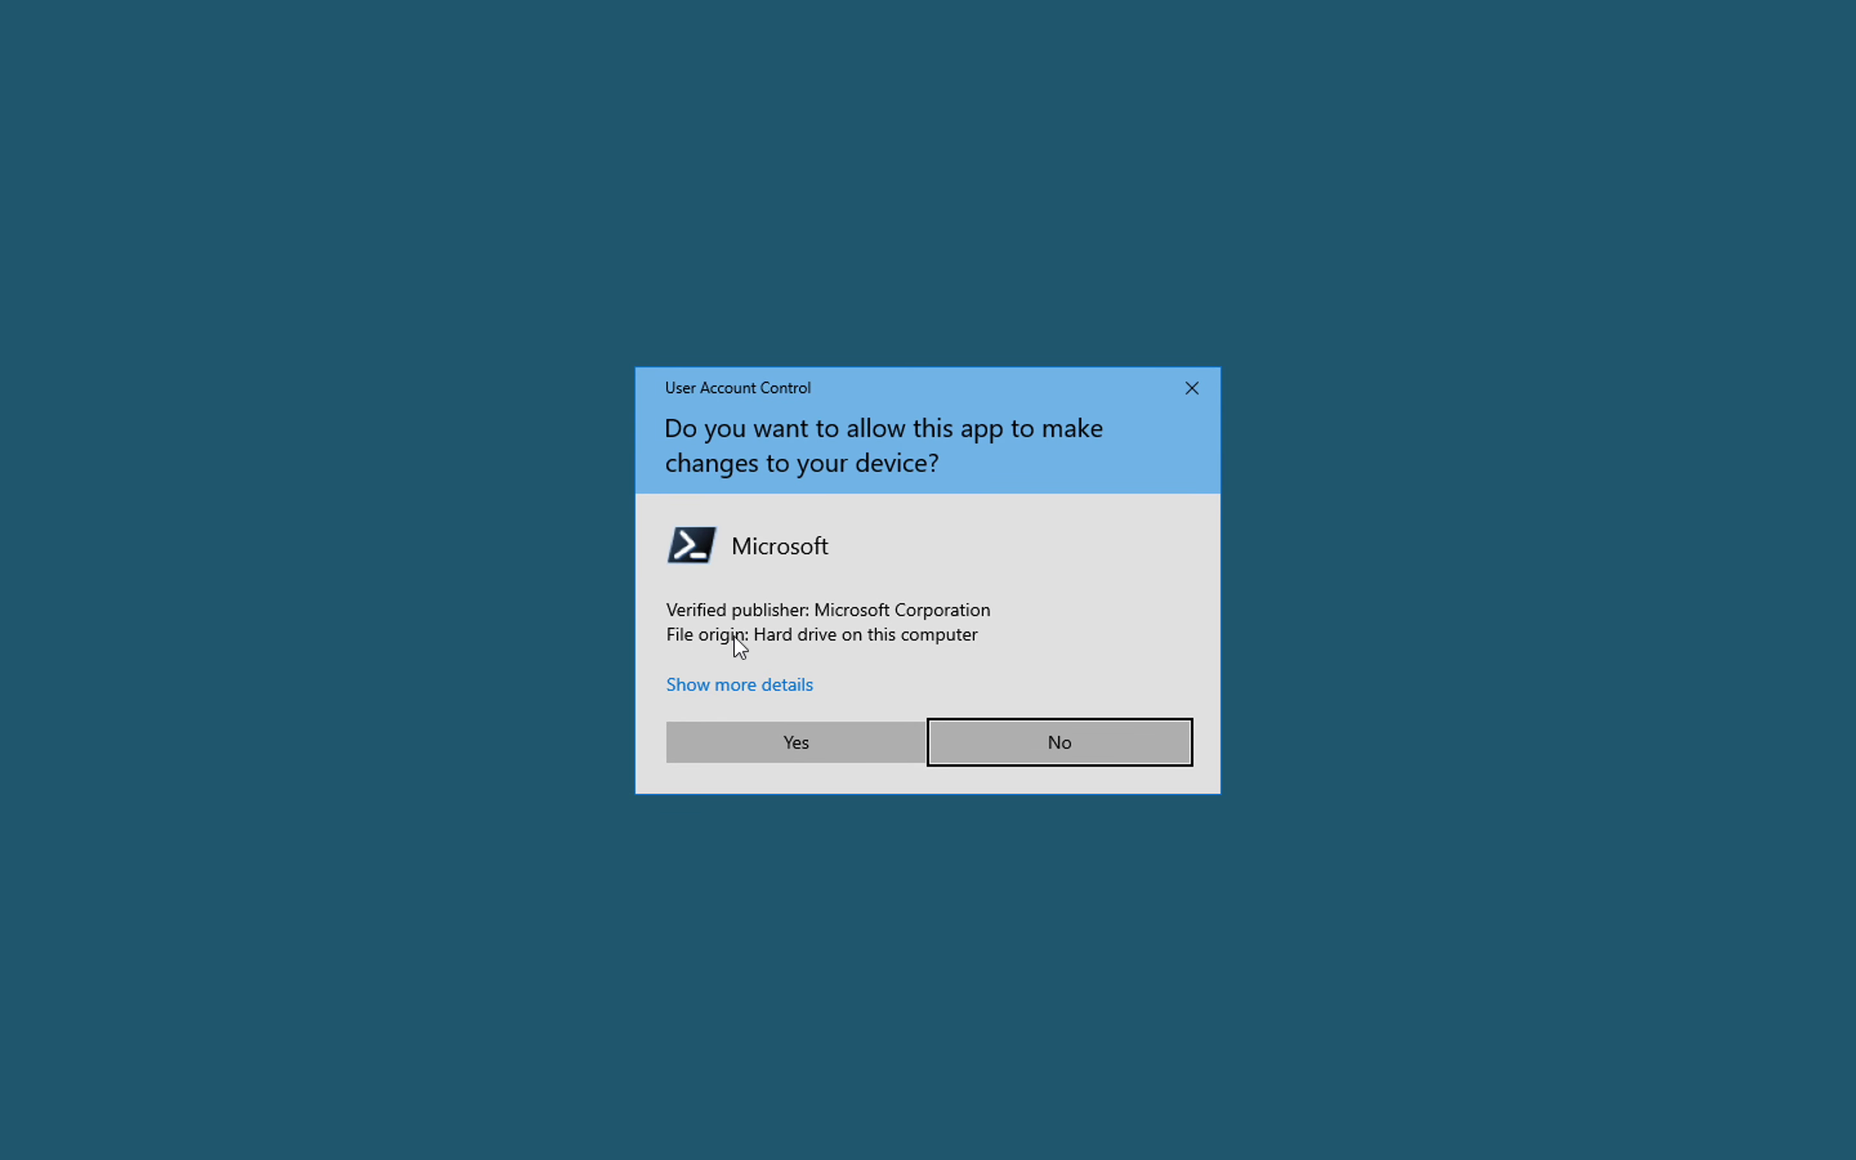
pyautogui.click(826, 730)
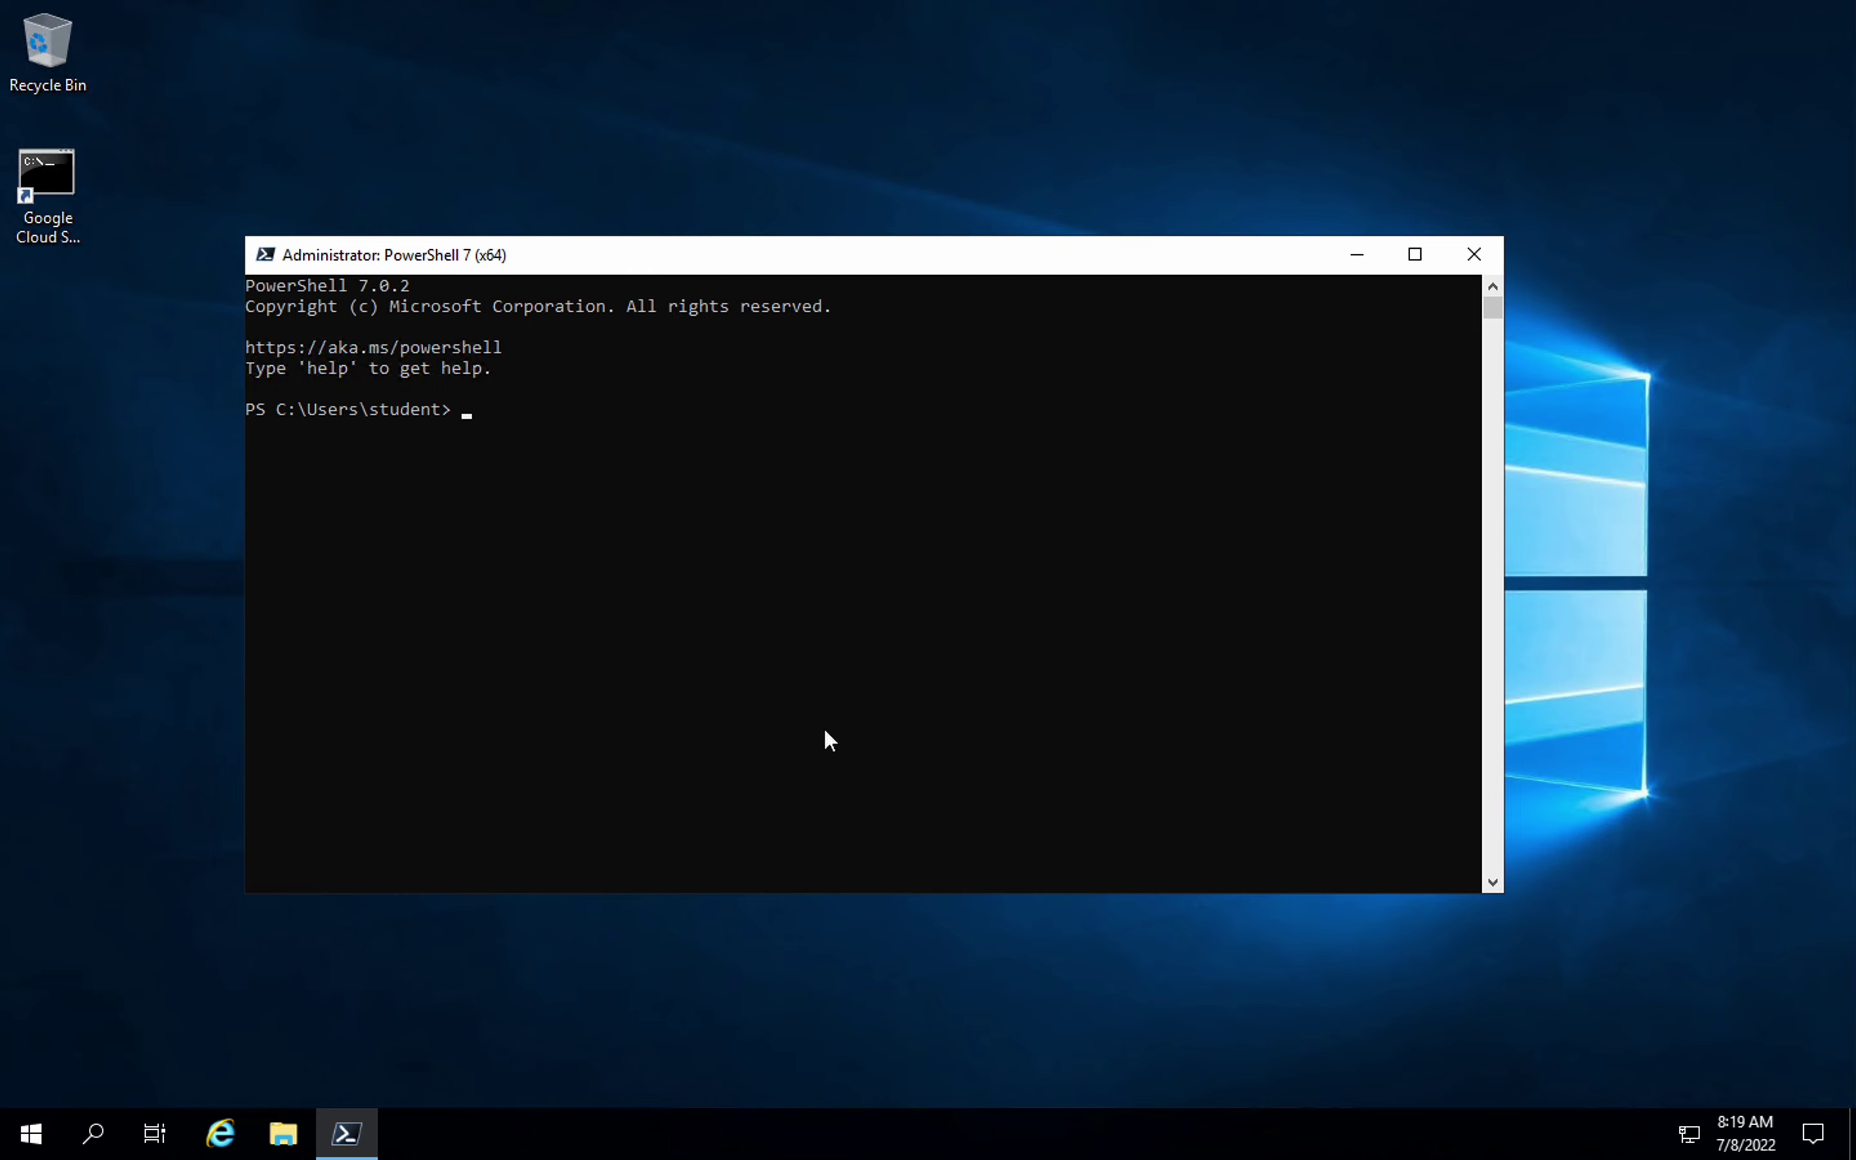
# Paste the copied Invoke-WebRequest command into PowerShell and run it to download cloud_sql_proxy_x64.exe
pyautogui.click(826, 733)
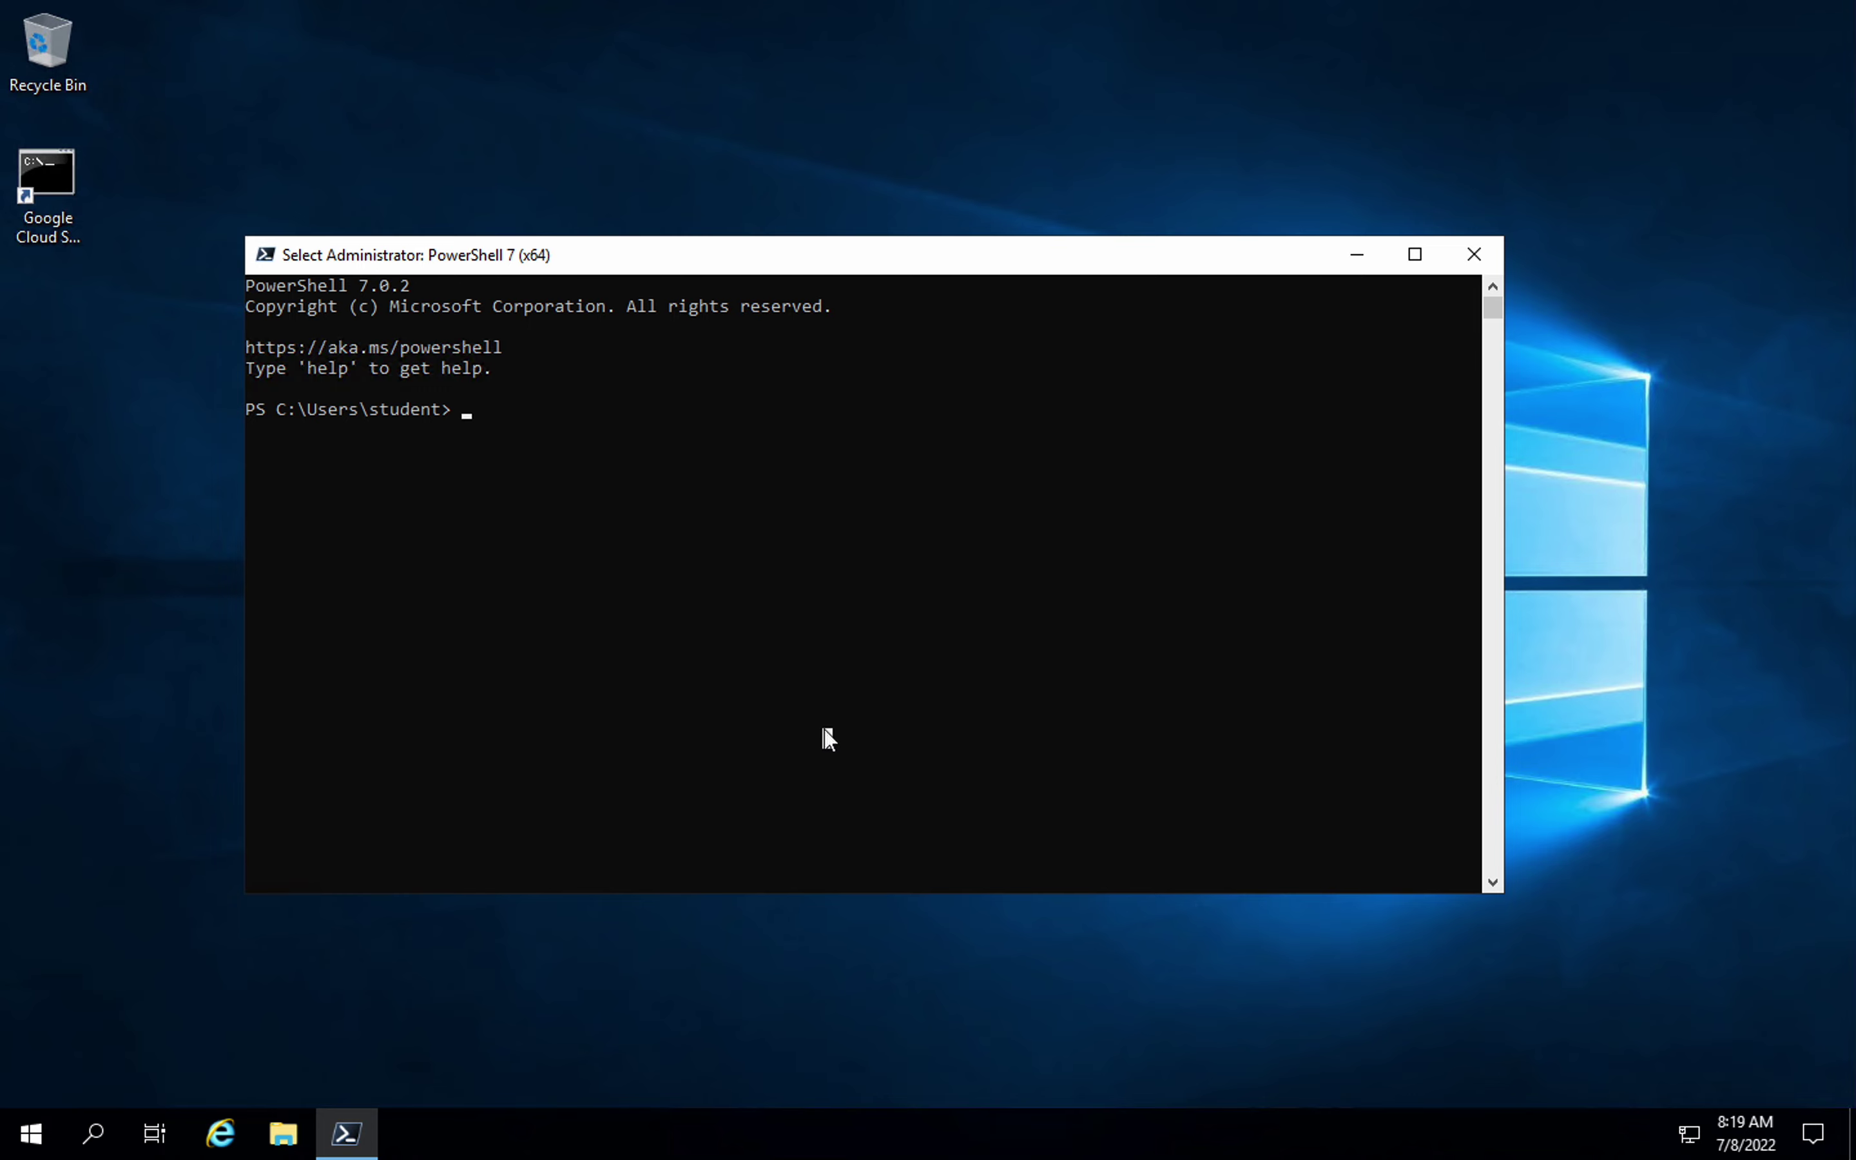
pyautogui.rightClick(824, 731)
pyautogui.rightClick(825, 732)
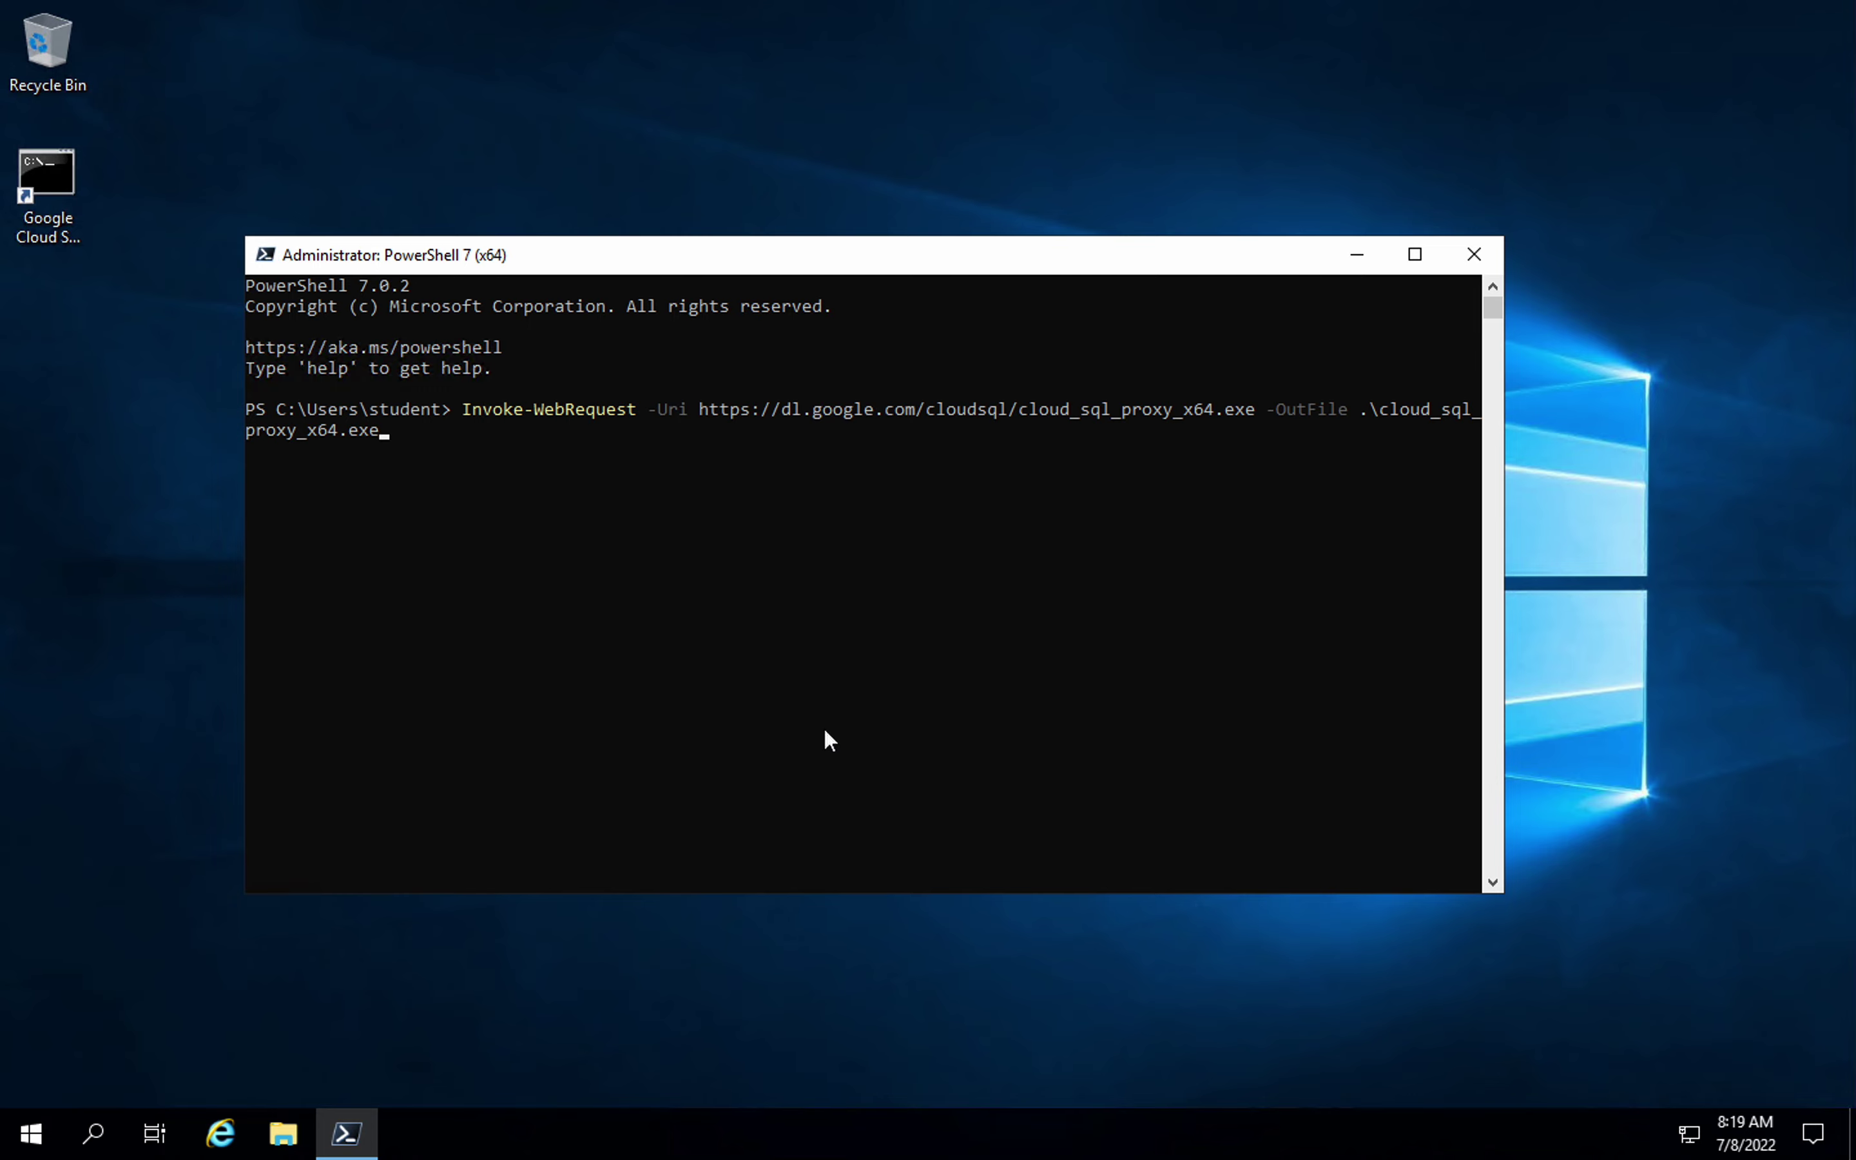
pyautogui.press('Return')
# Copy the cloud_sql_proxy_x64.exe run command from step 4 of the lab and paste it on a new line in the desktop note
pyautogui.hotkey('ctrl', 'Left')
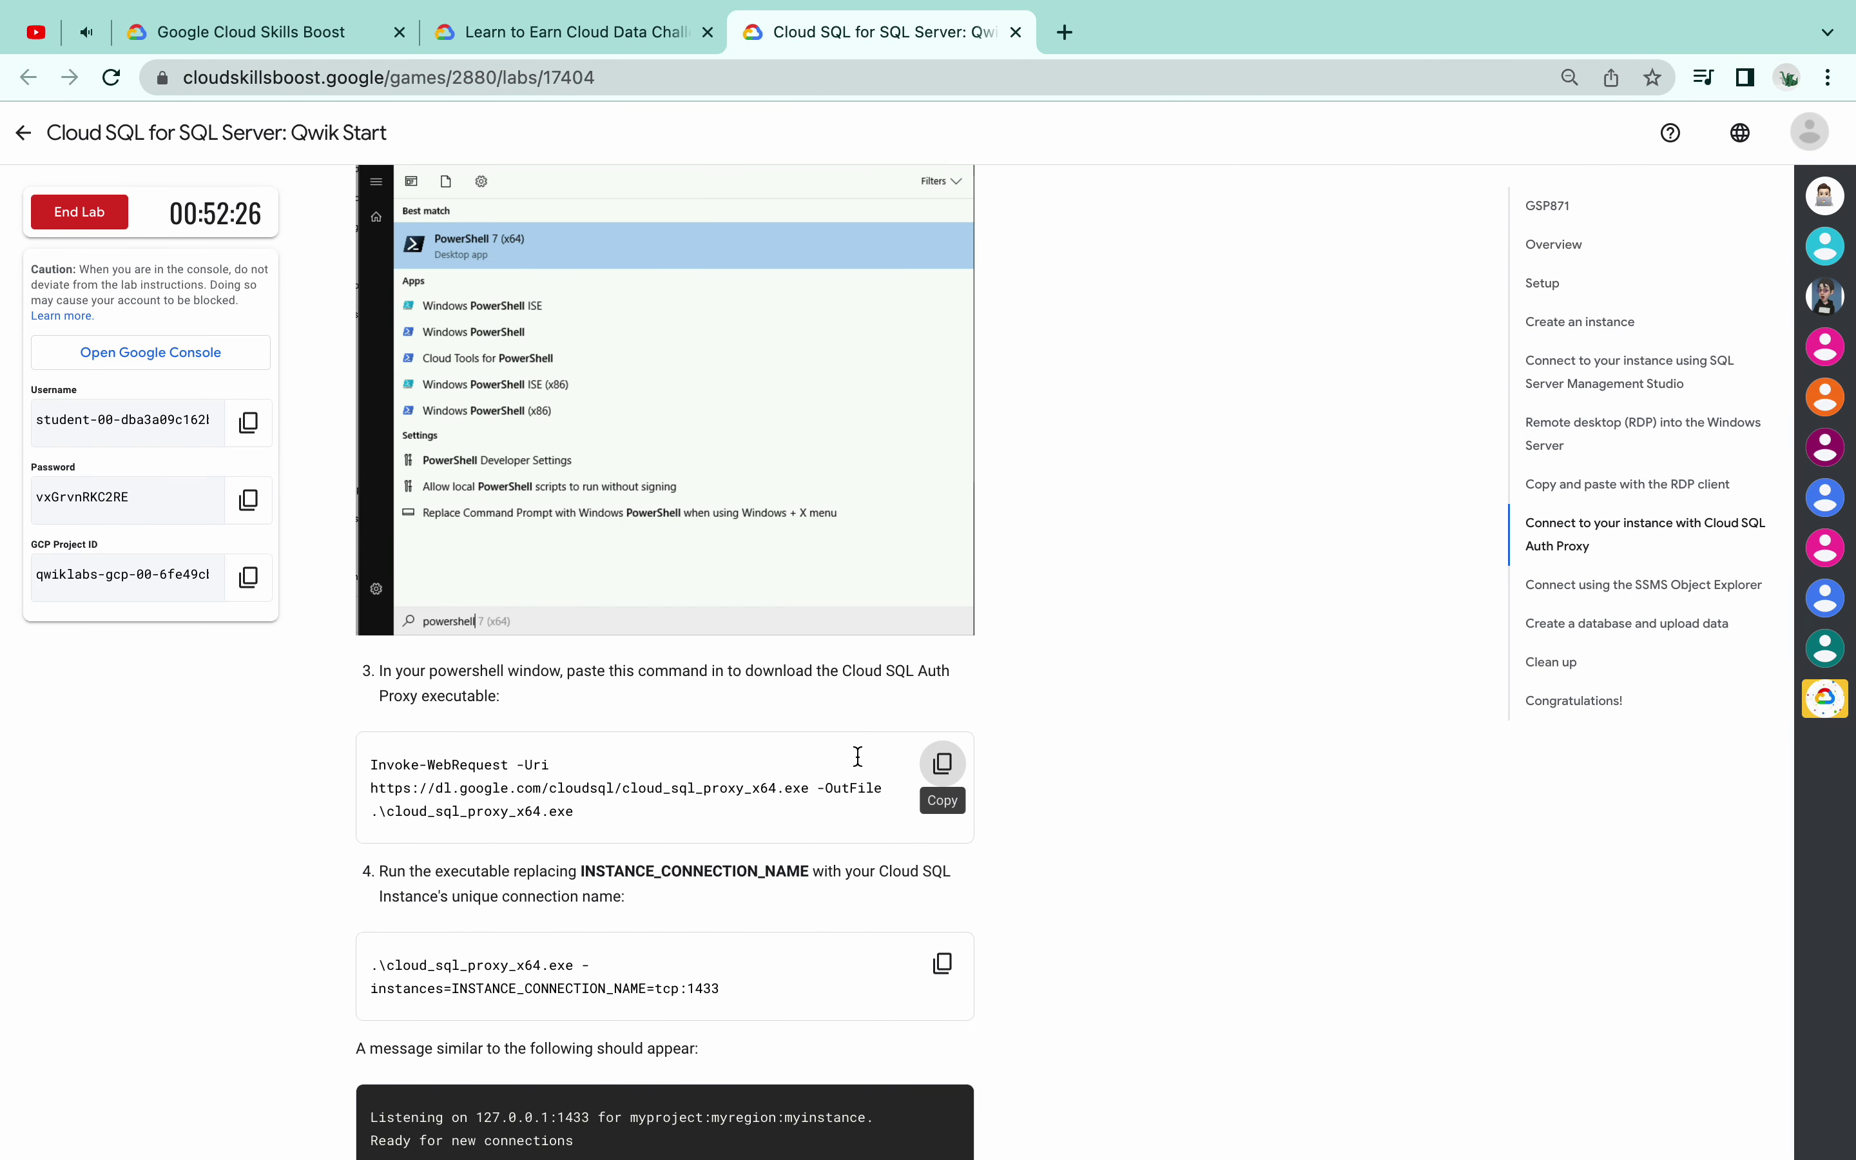
pyautogui.click(941, 962)
pyautogui.hotkey('ctrl', 'Left')
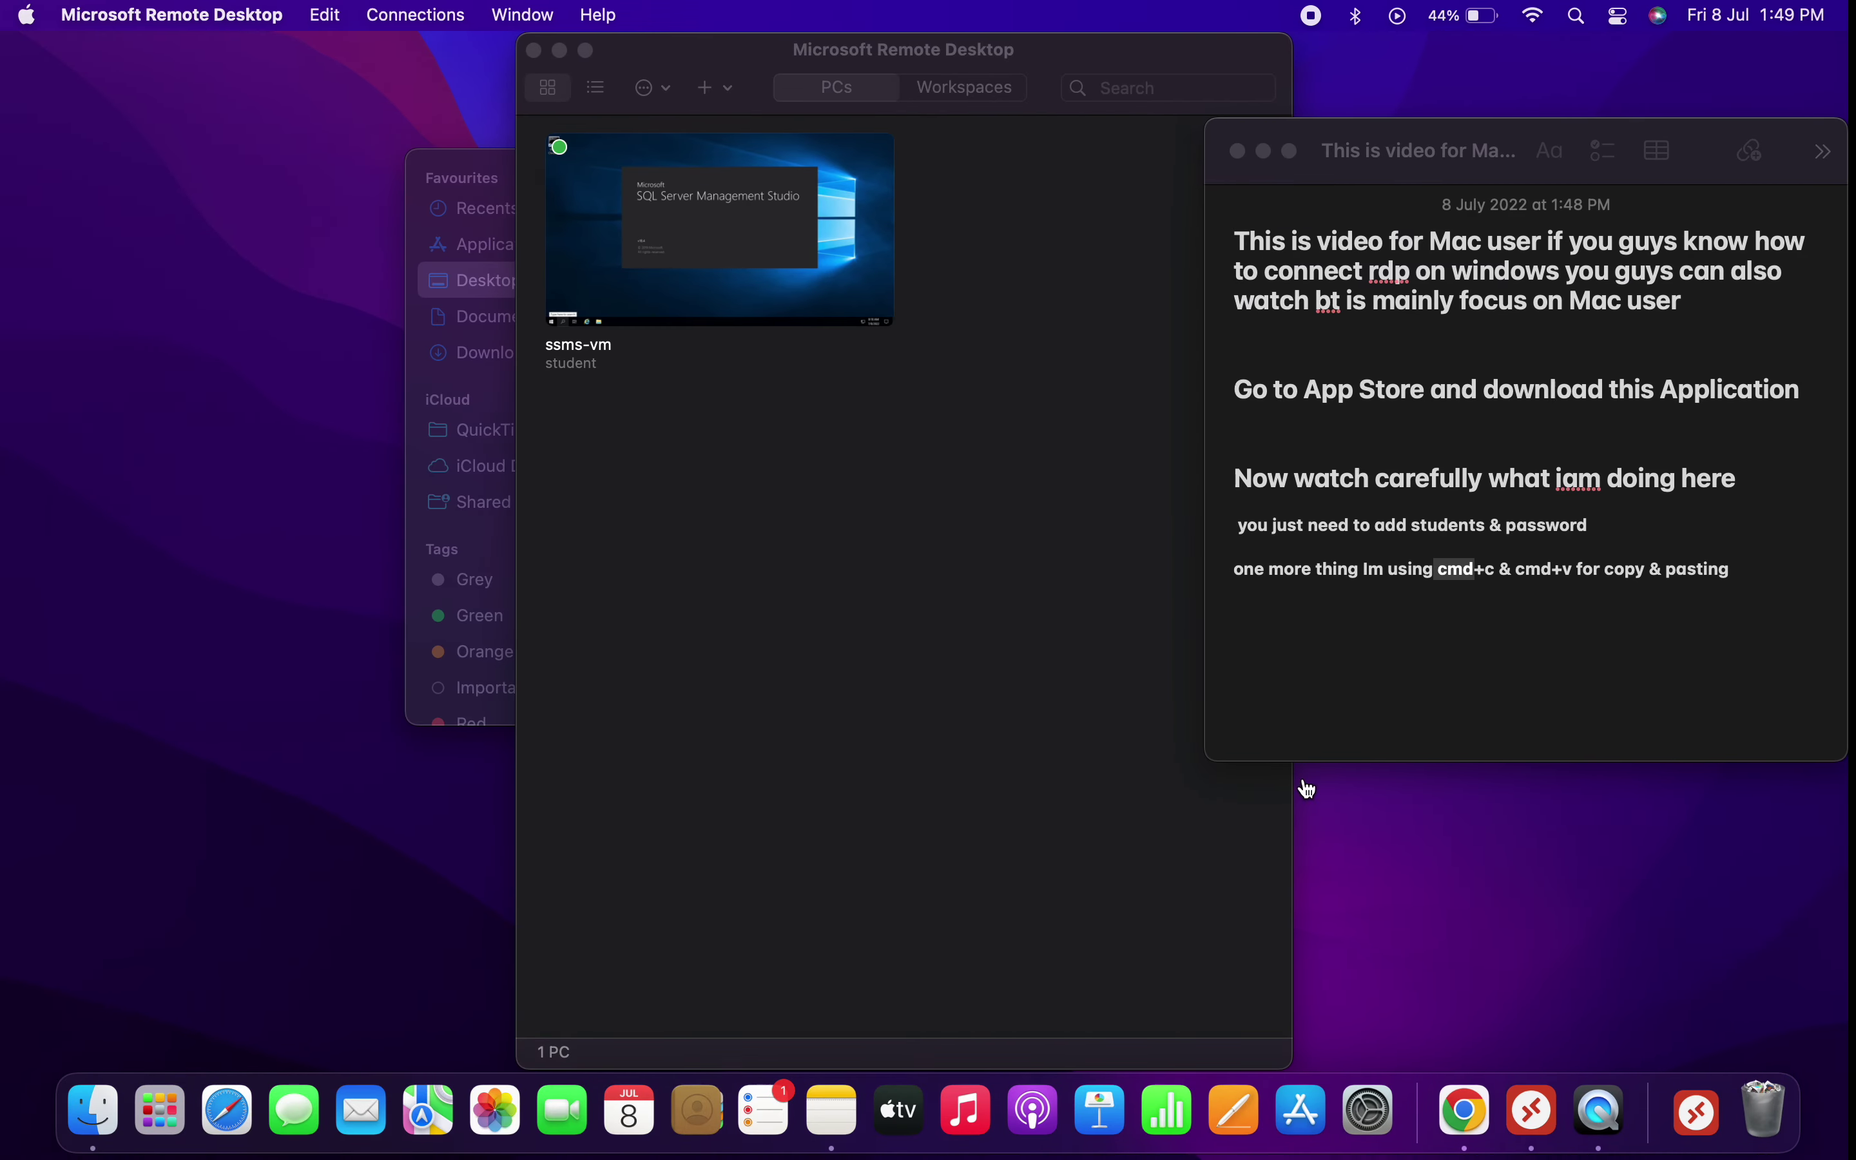
pyautogui.click(1435, 698)
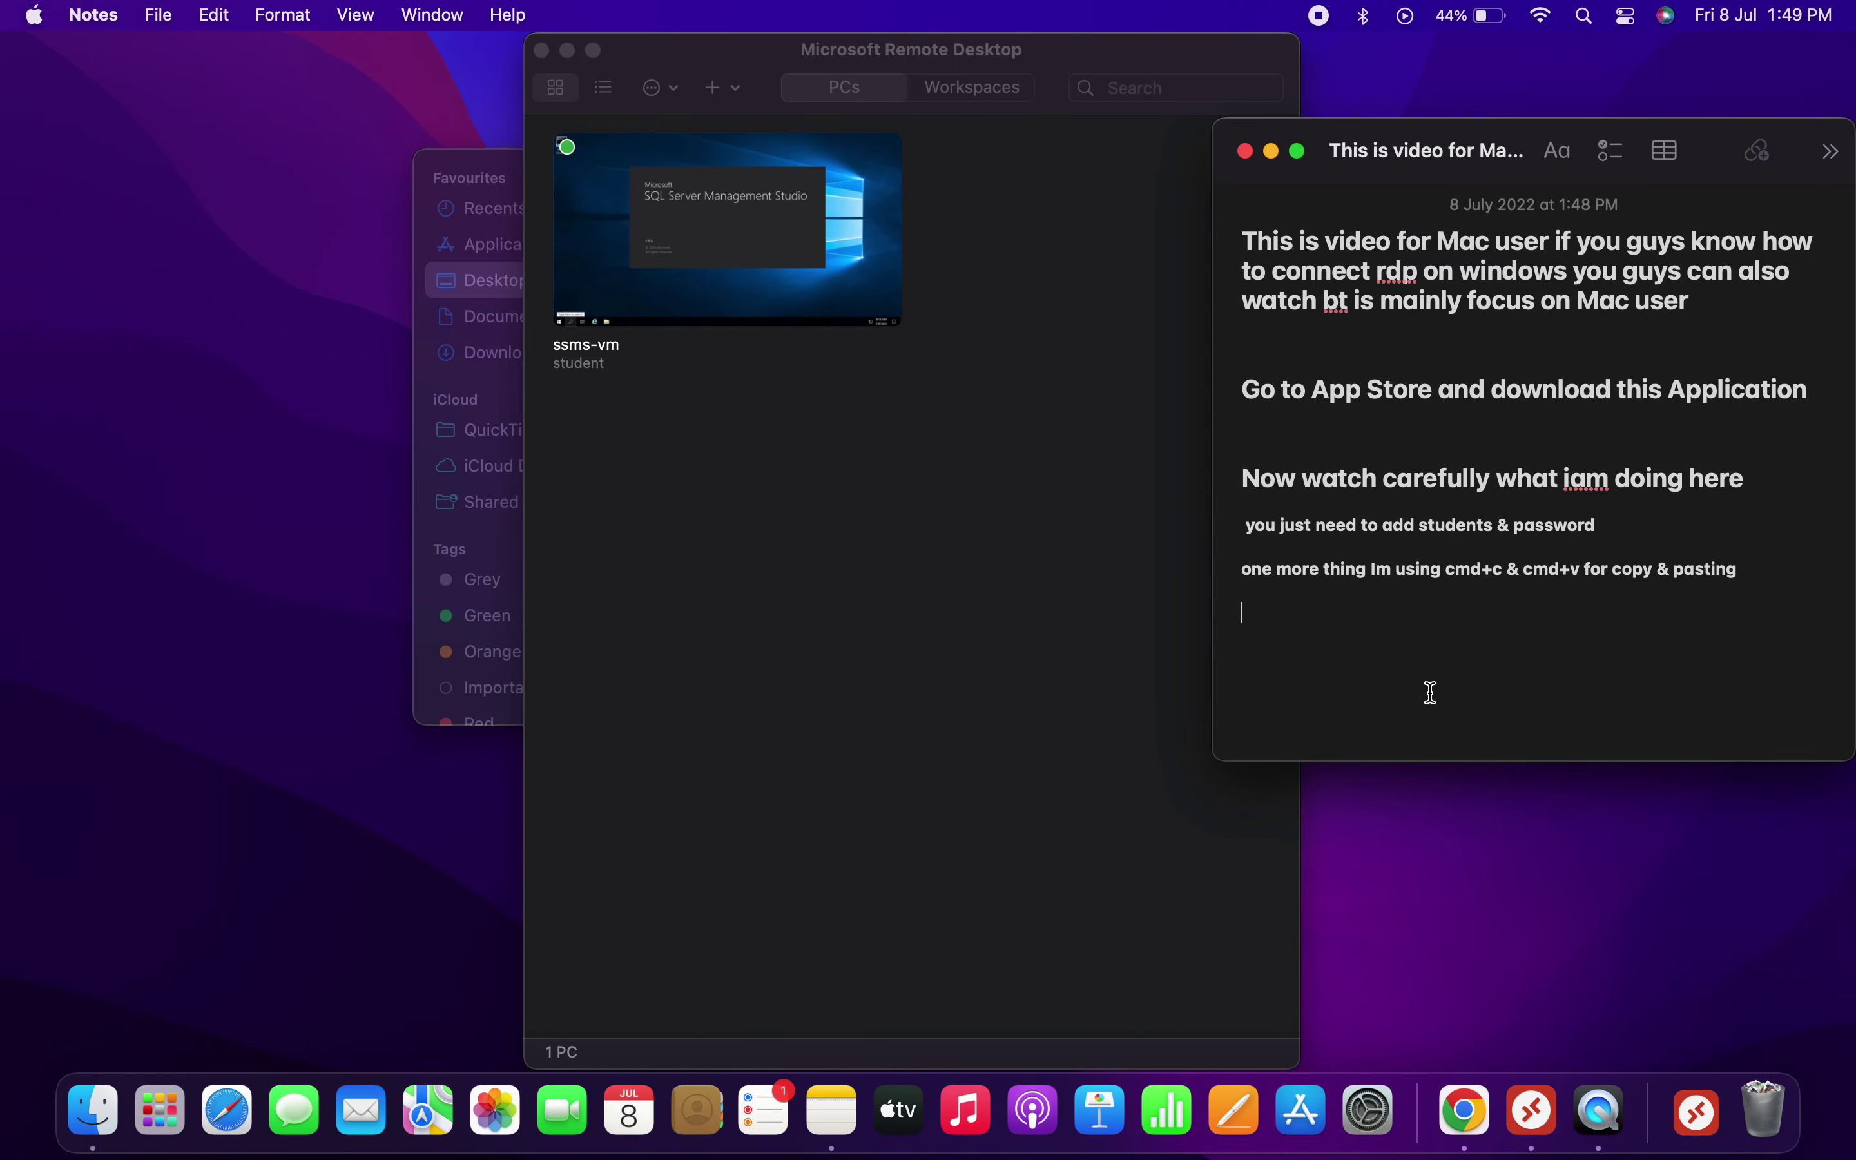
pyautogui.press('super+v')
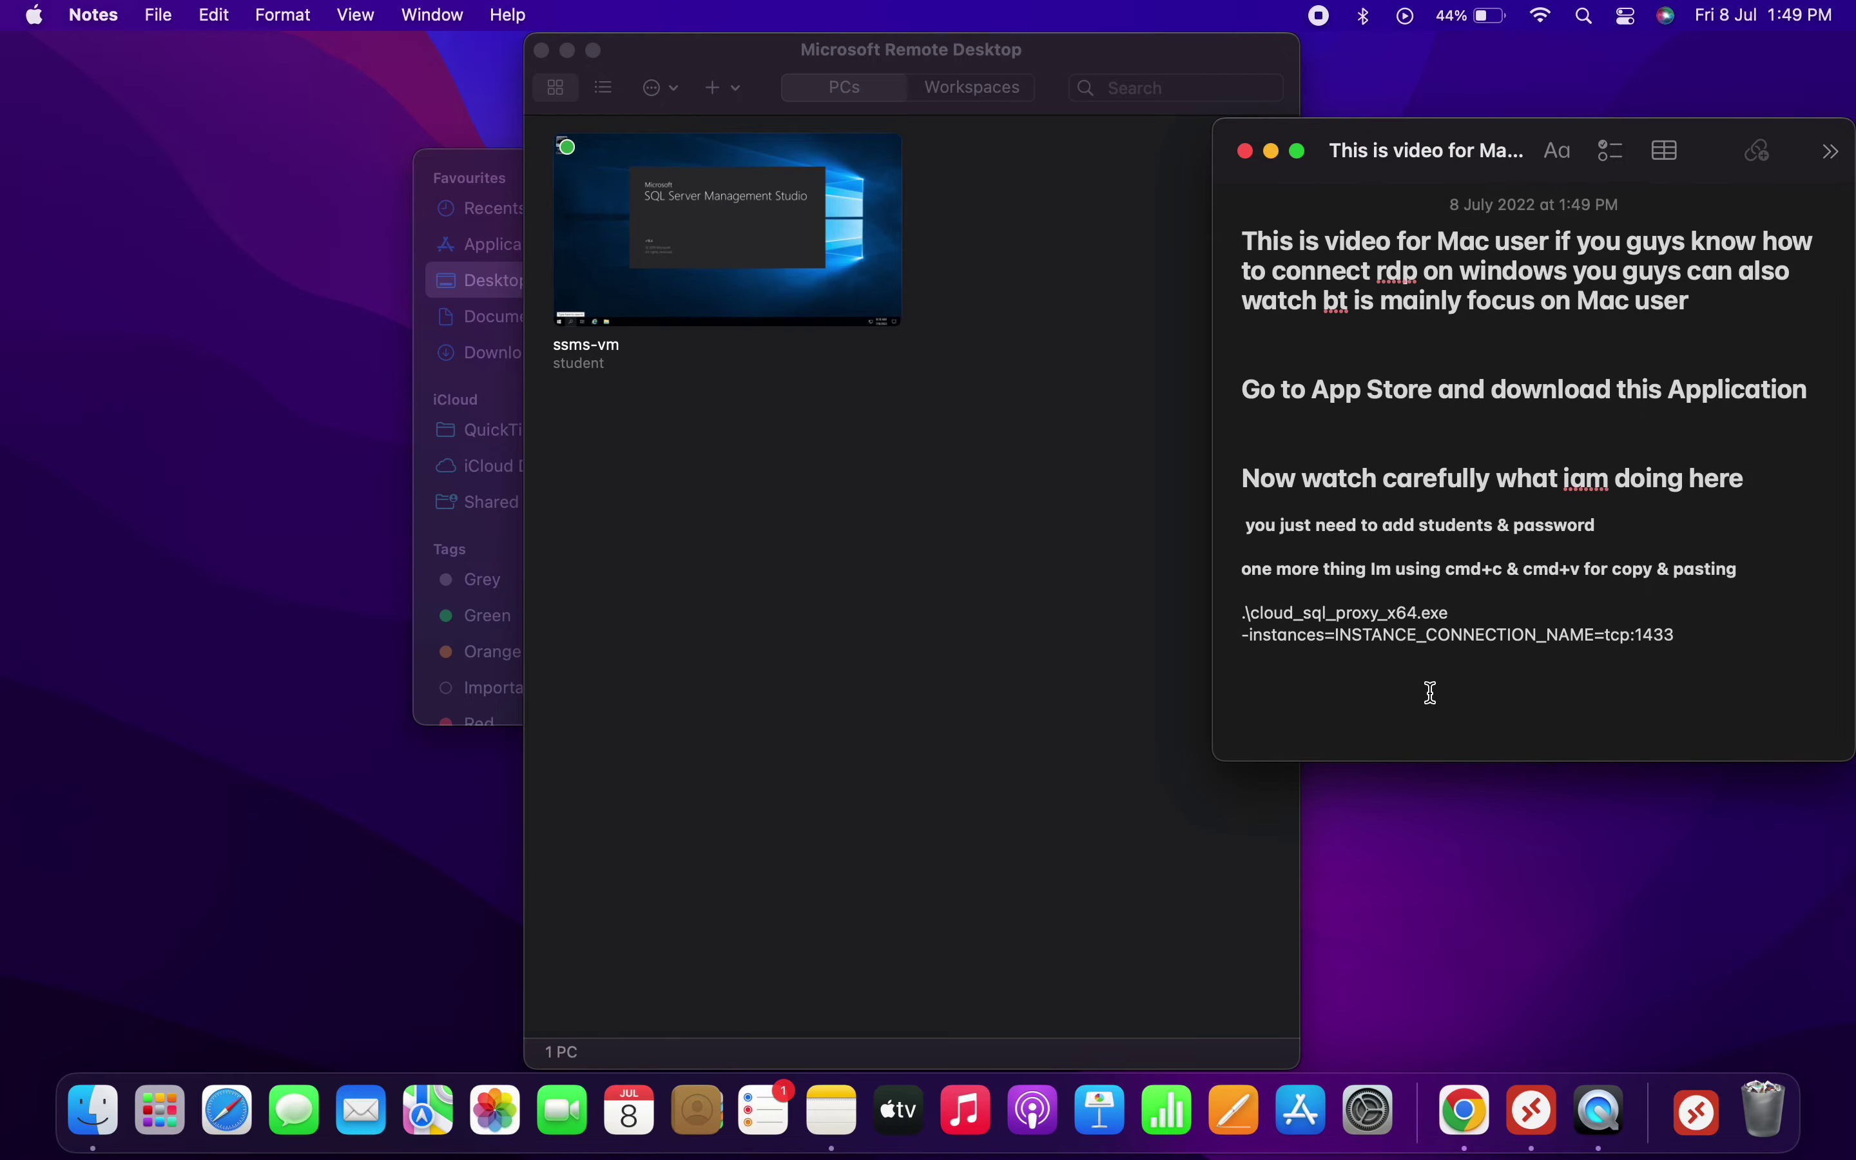
# Open the myinstance overview in the Google Cloud console and copy the instance's connection name
pyautogui.press('super+Tab')
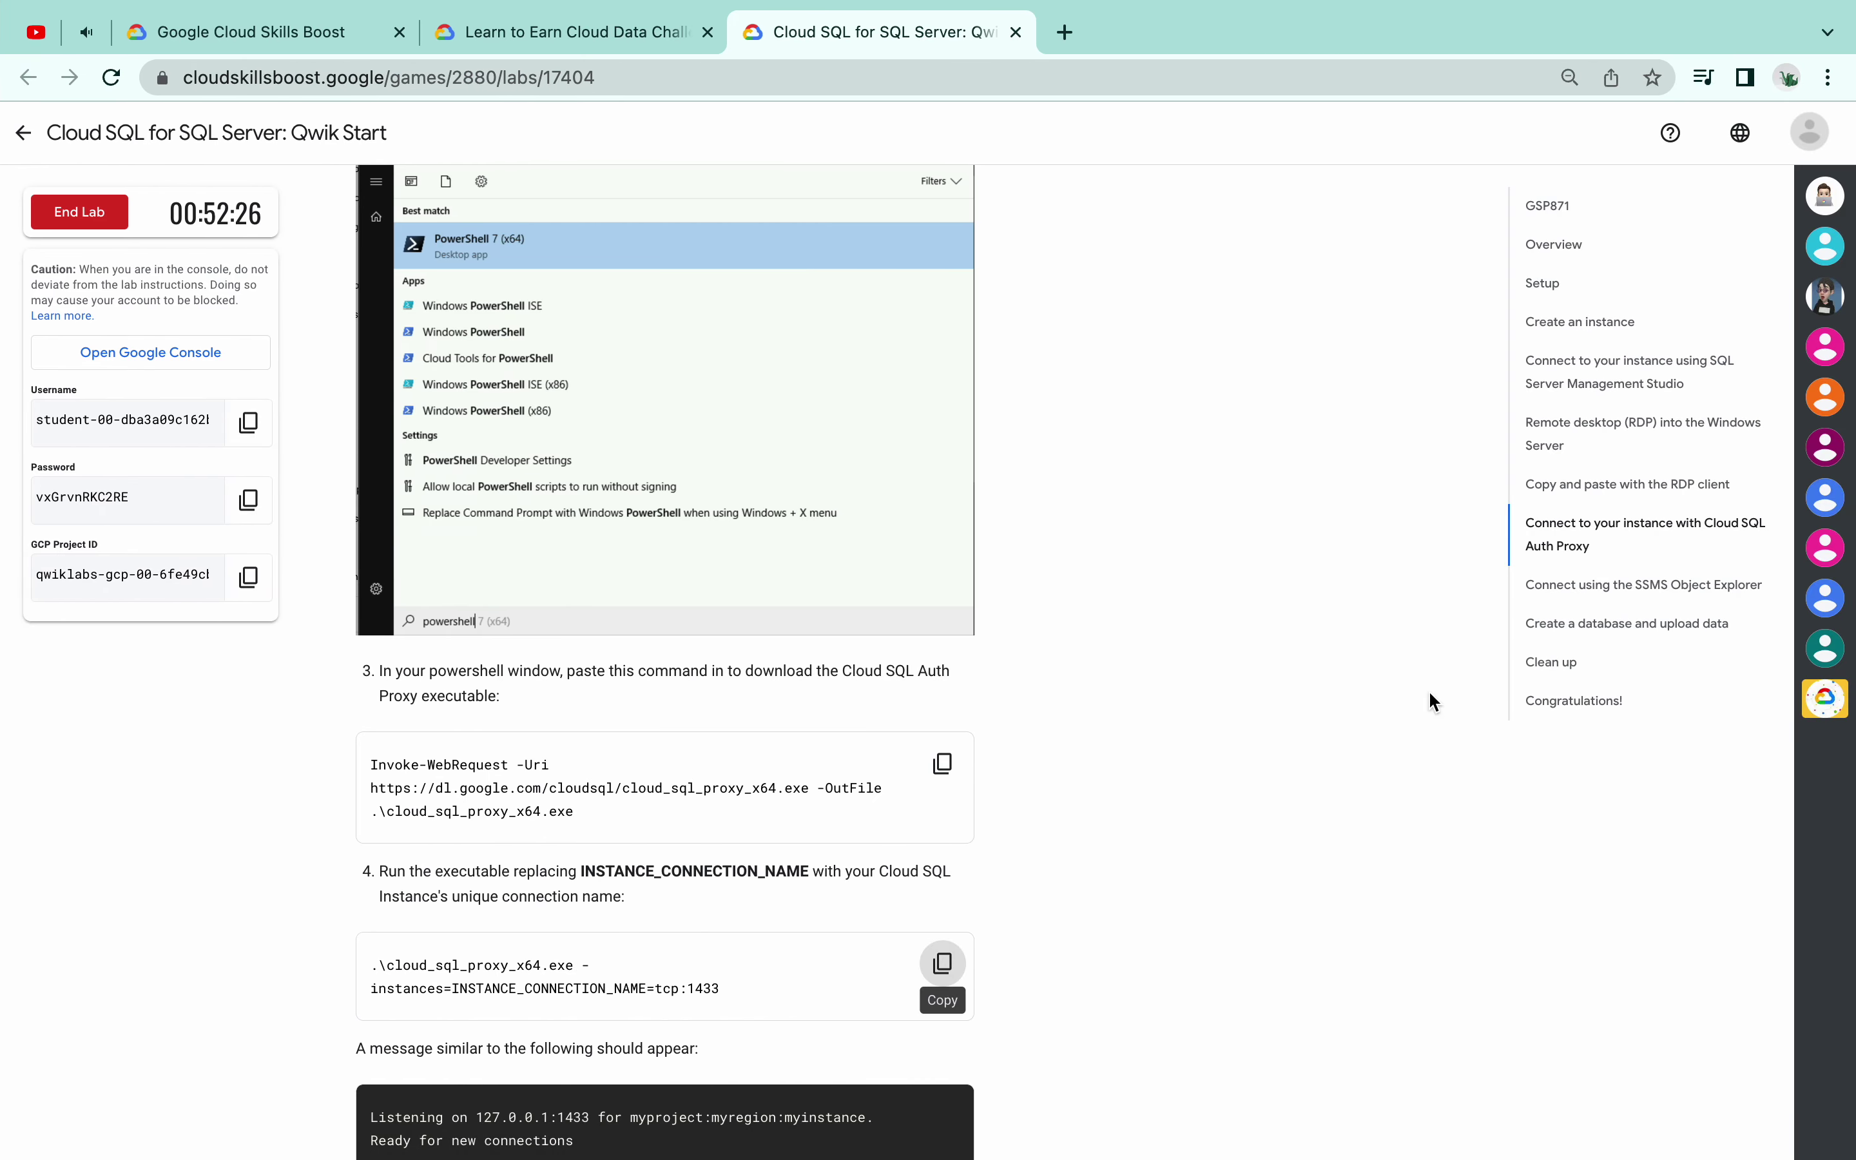
pyautogui.hotkey('ctrl', 'Right')
pyautogui.hotkey('ctrl', 'Right')
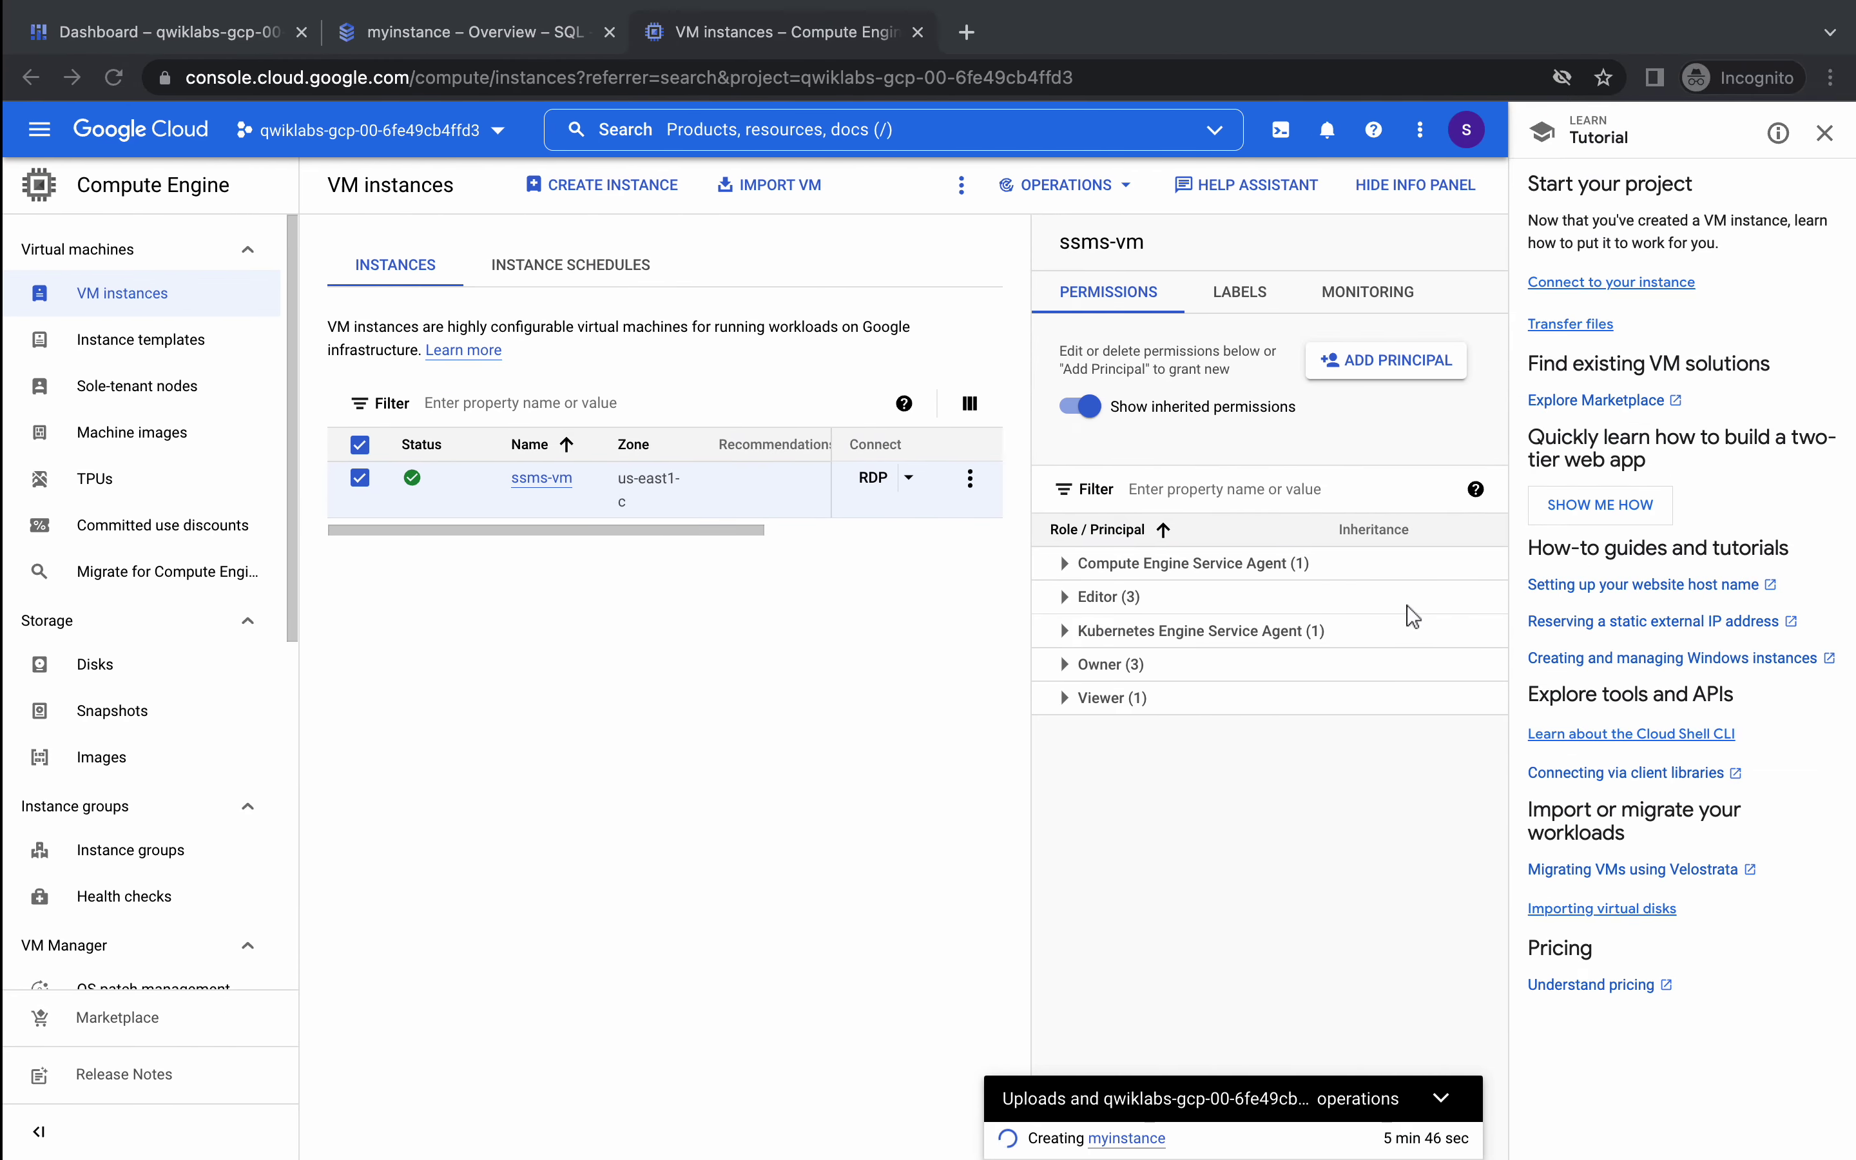
pyautogui.click(533, 44)
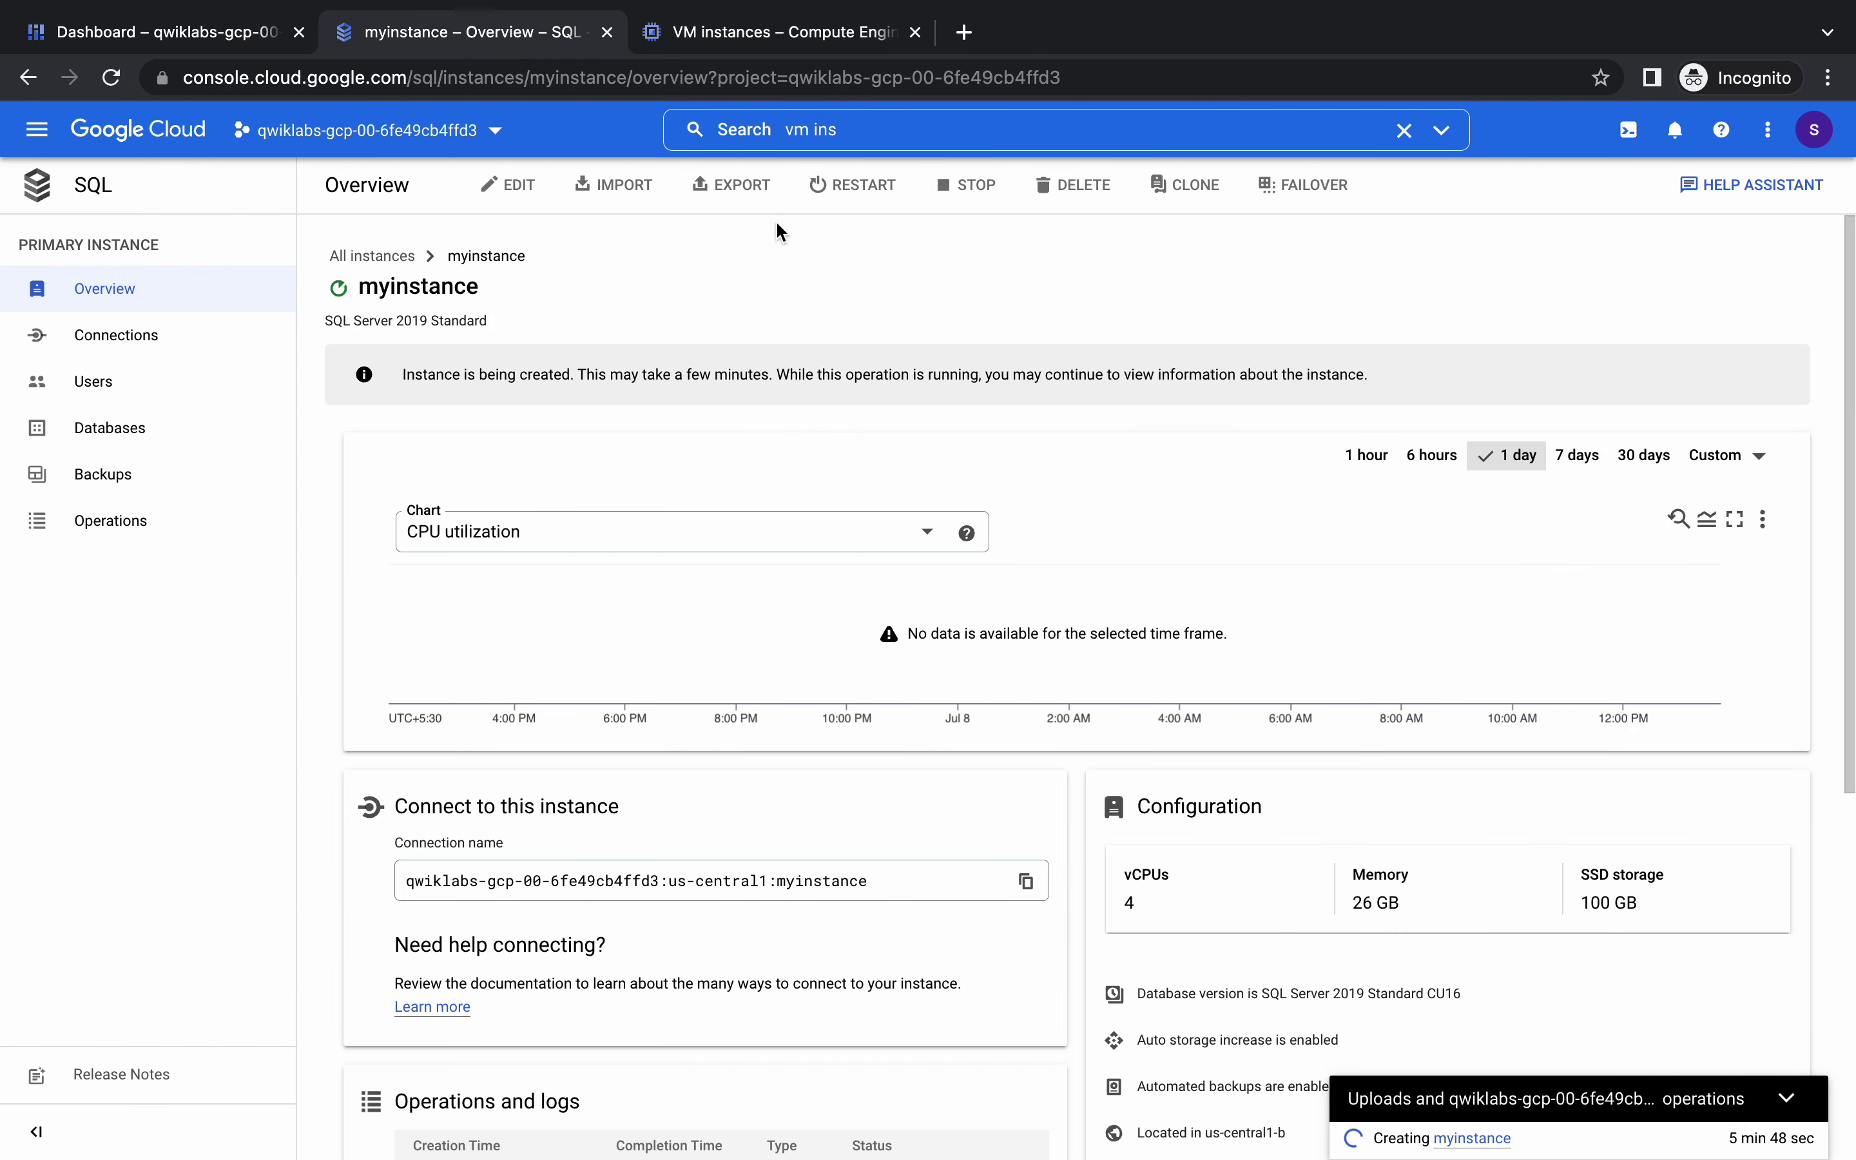
pyautogui.scroll(-3, 890, 729)
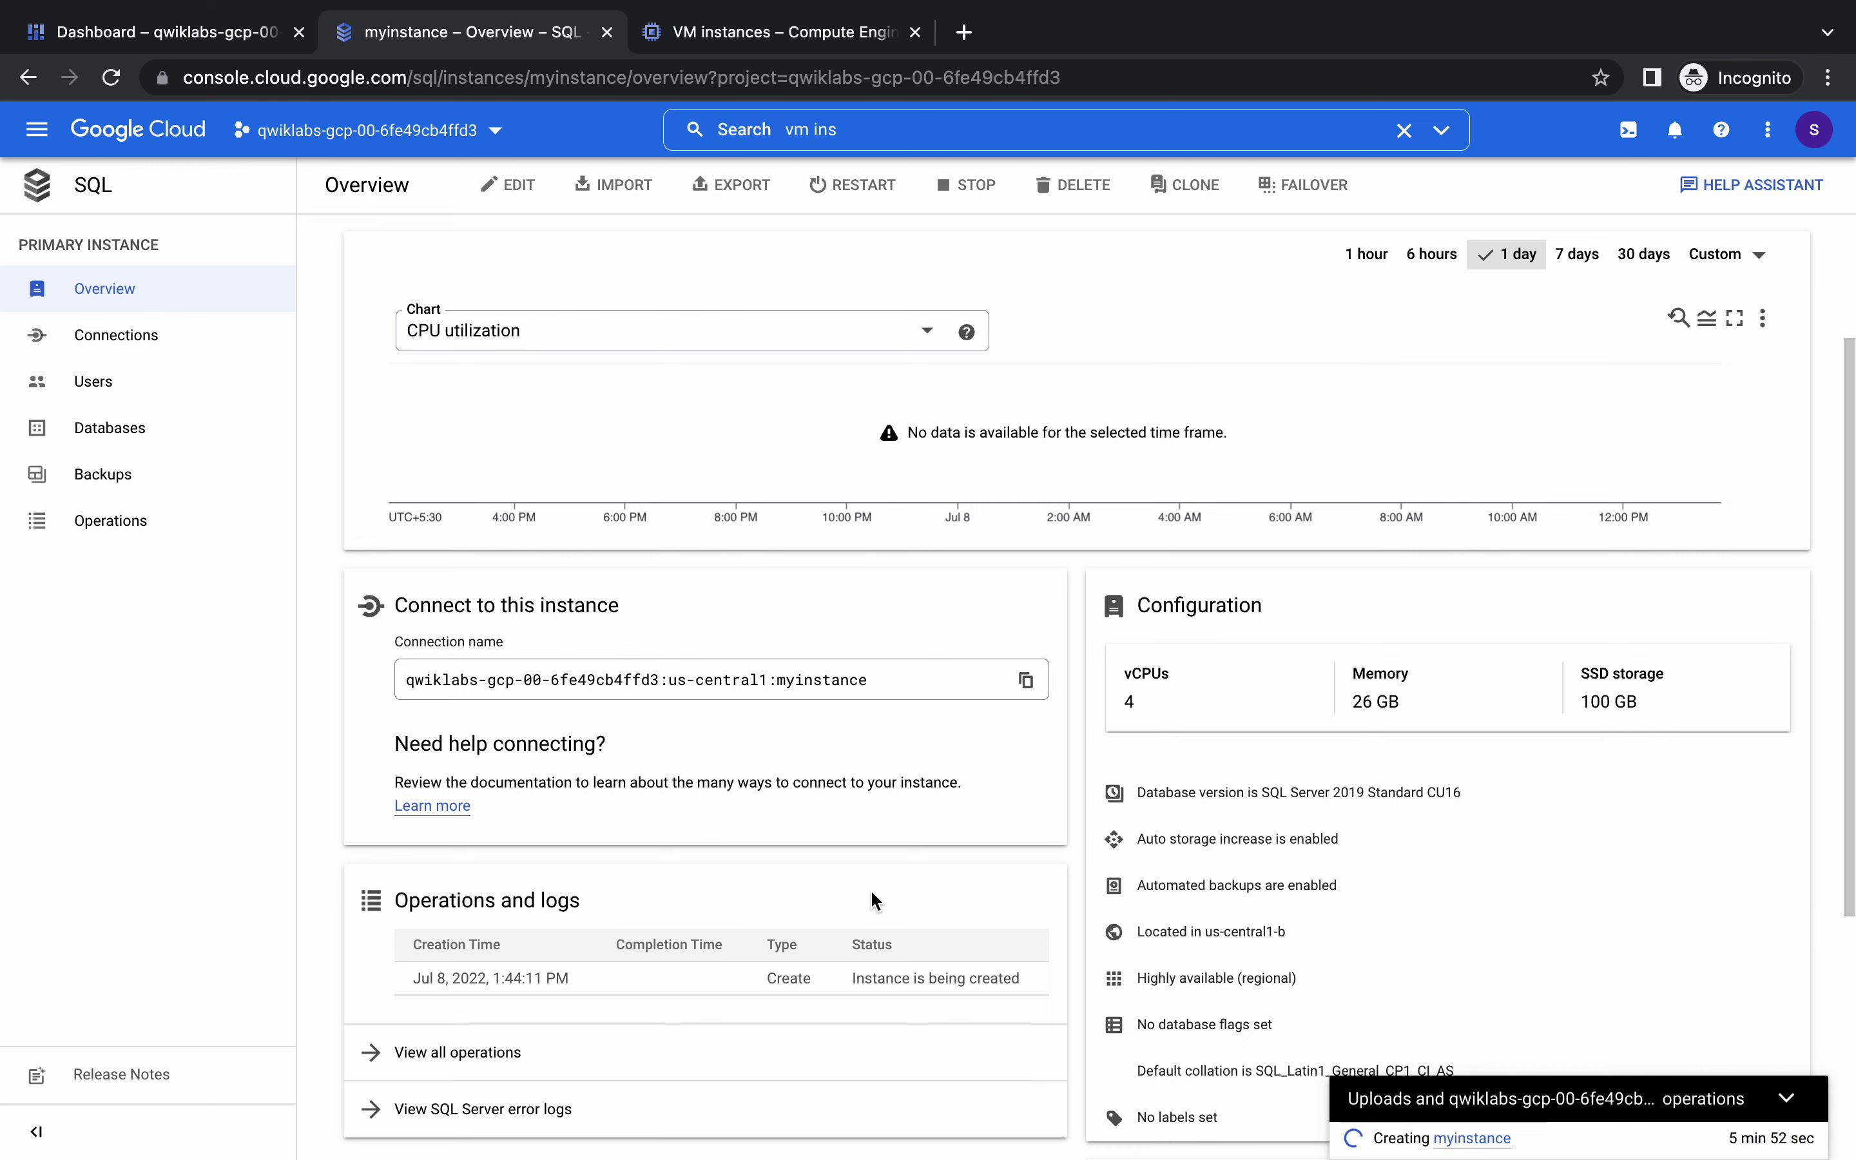
pyautogui.click(1026, 680)
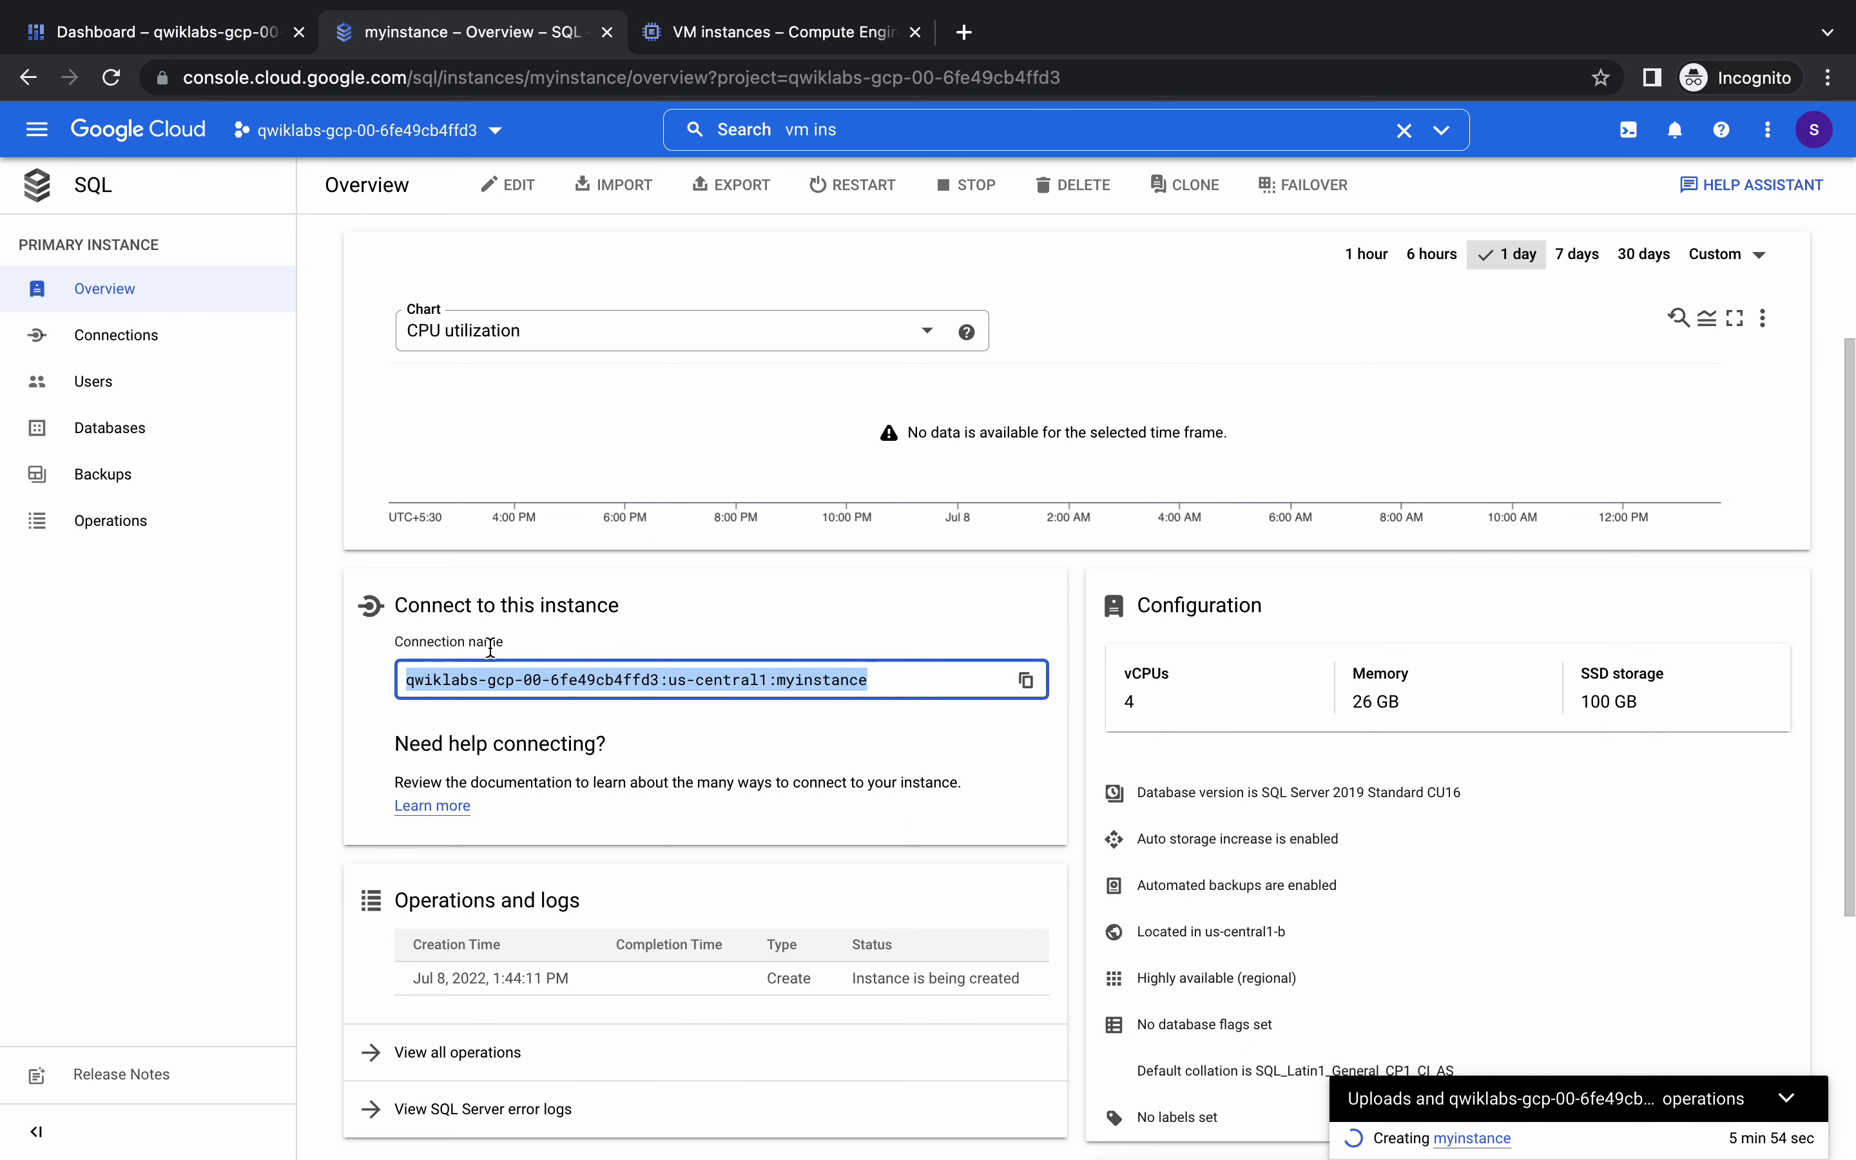
# Replace INSTANCE_CONNECTION_NAME in the note's proxy command with the copied connection name
pyautogui.hotkey('ctrl', 'Left')
pyautogui.hotkey('ctrl', 'Left')
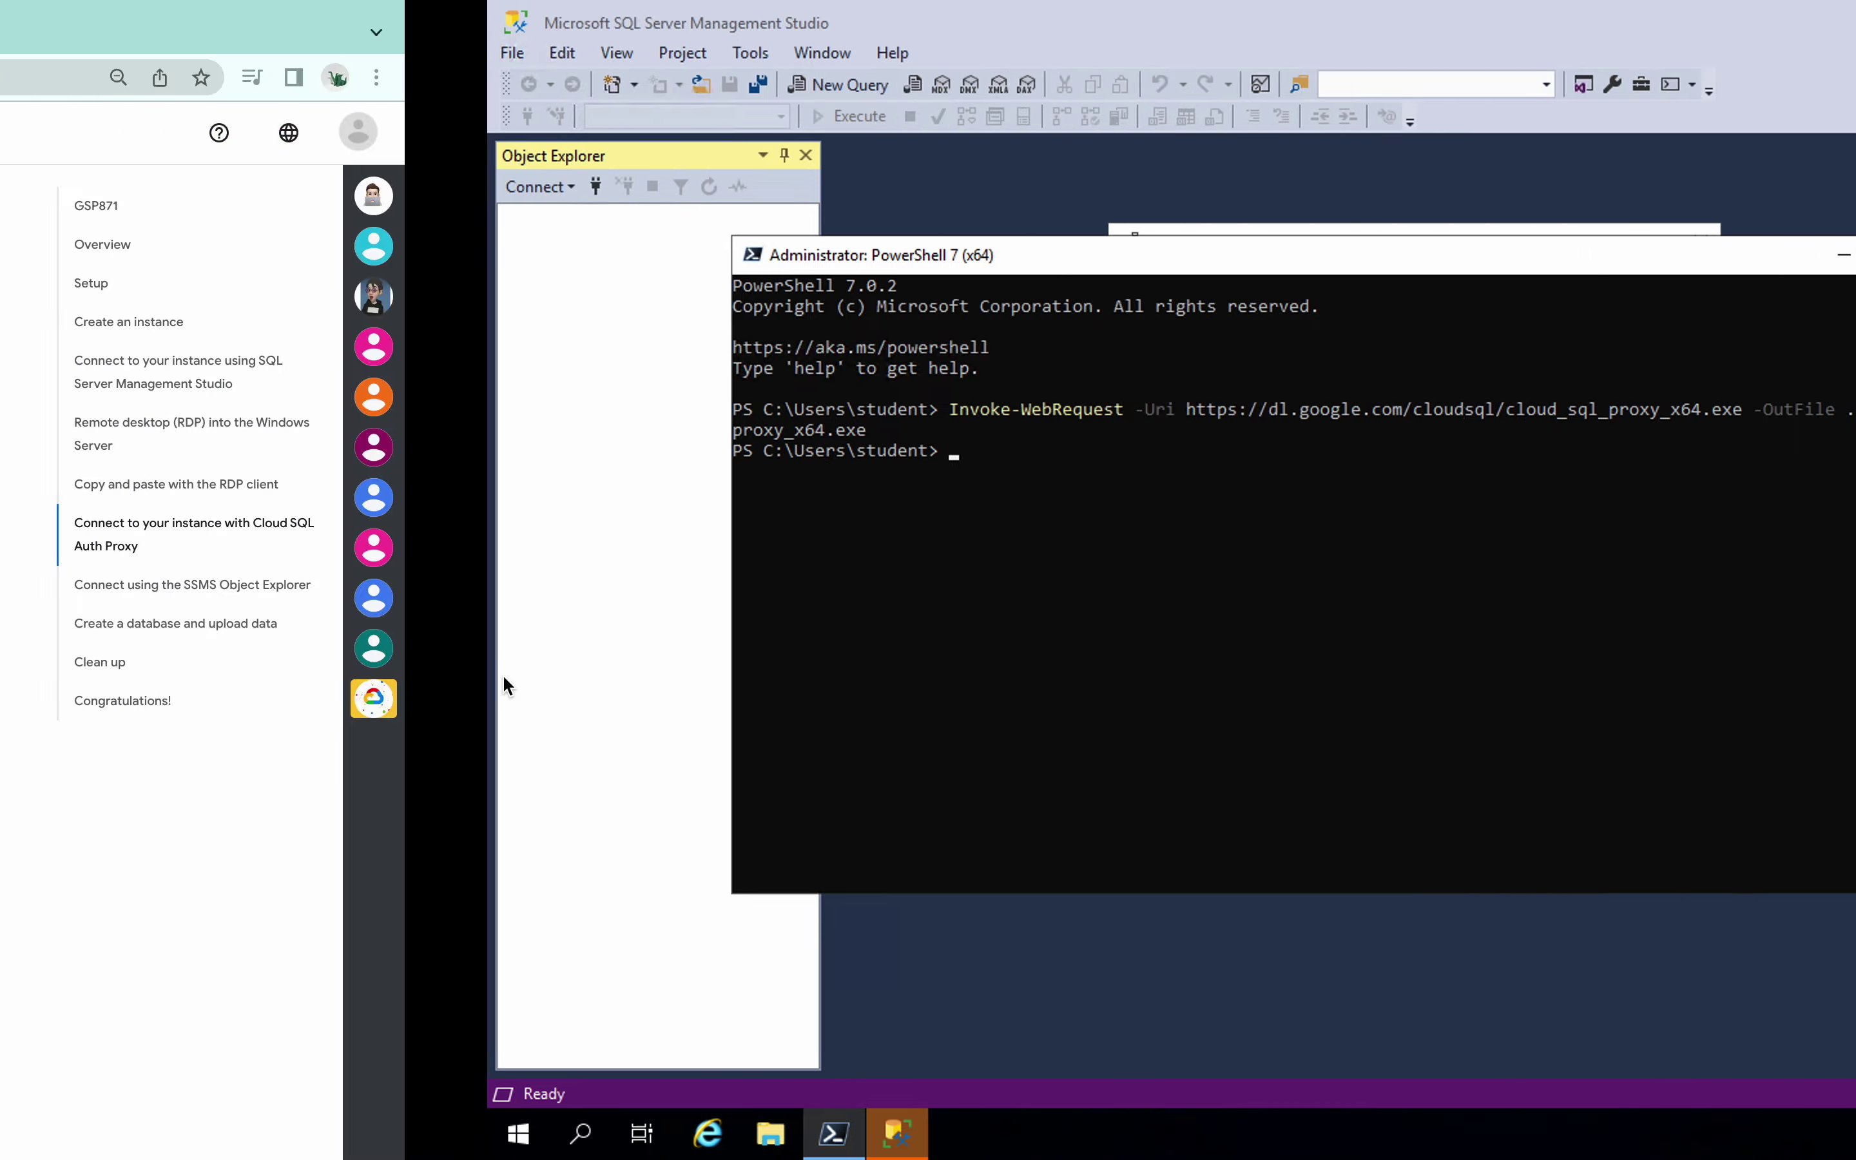
pyautogui.hotkey('ctrl', 'Left')
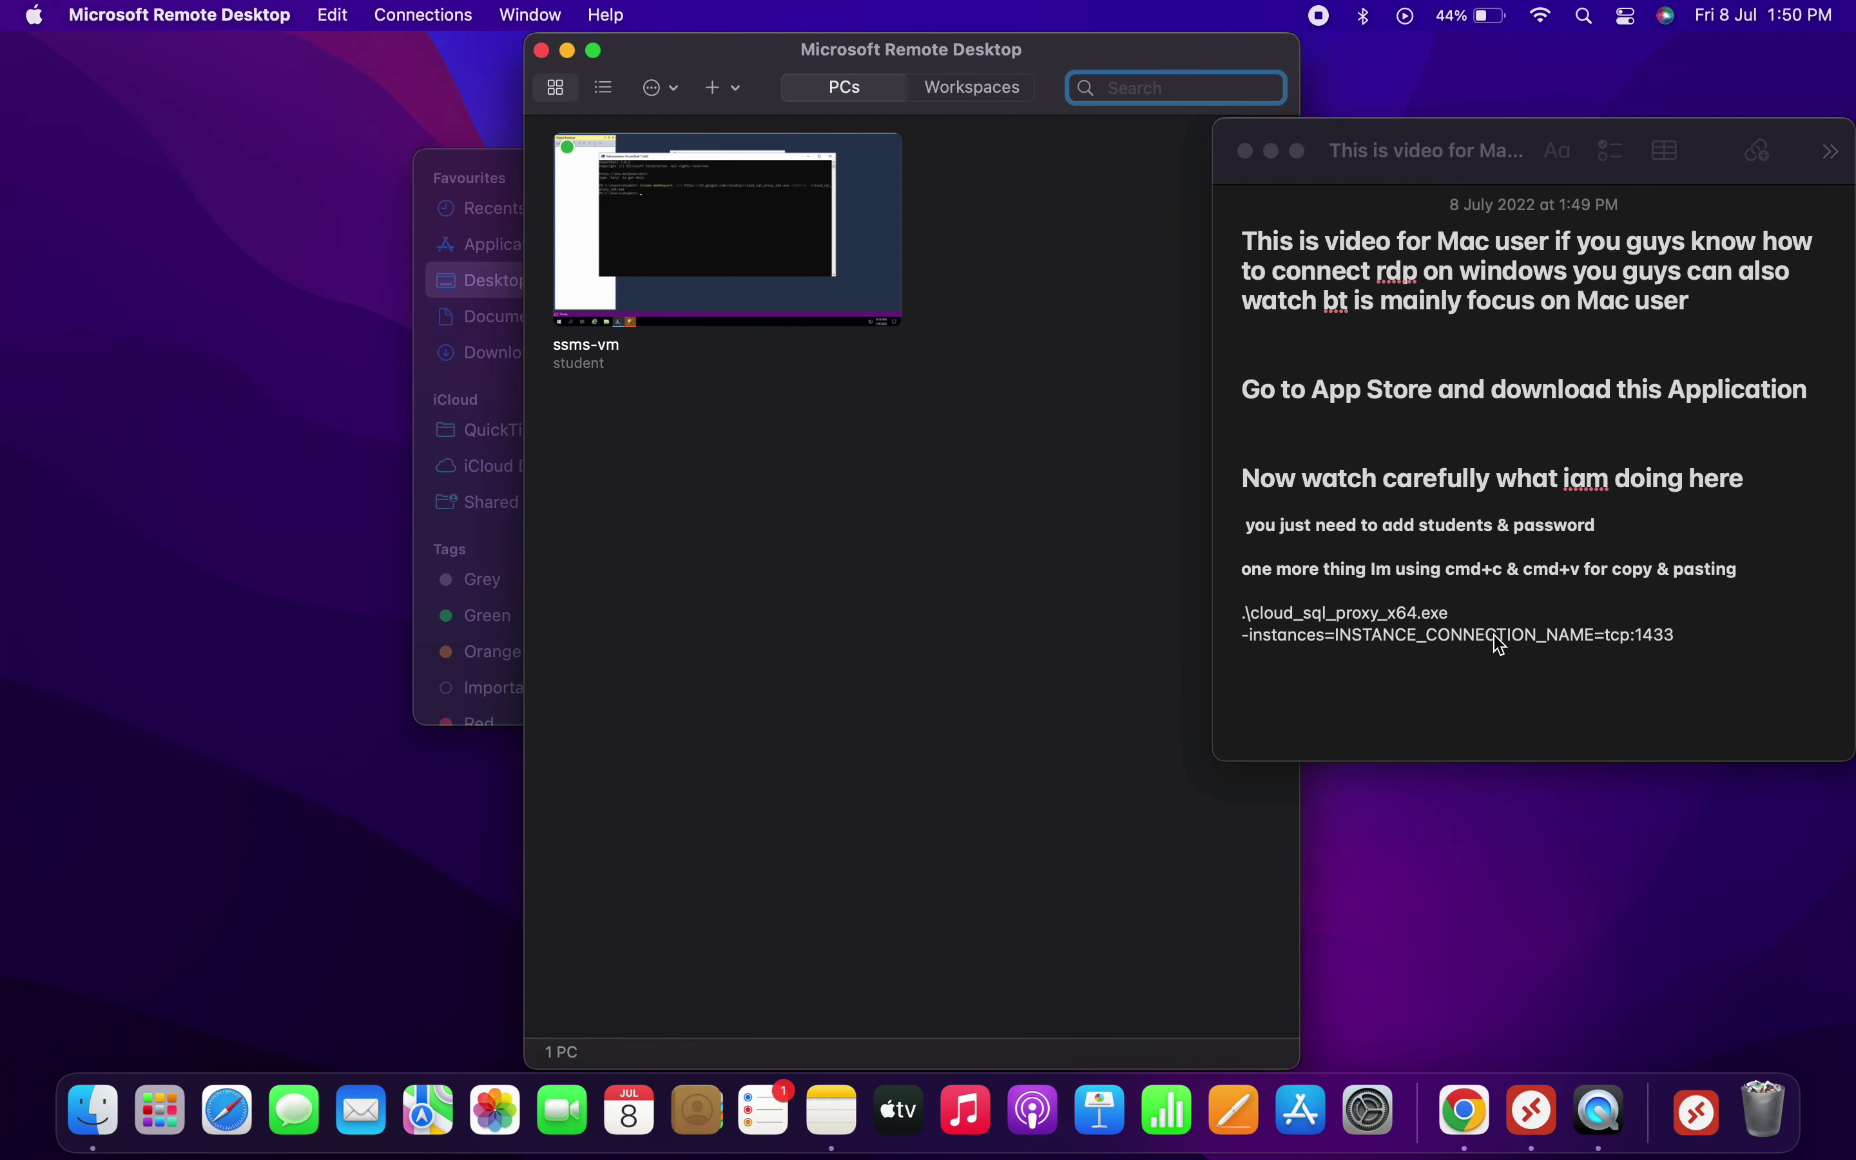
pyautogui.doubleClick(1497, 636)
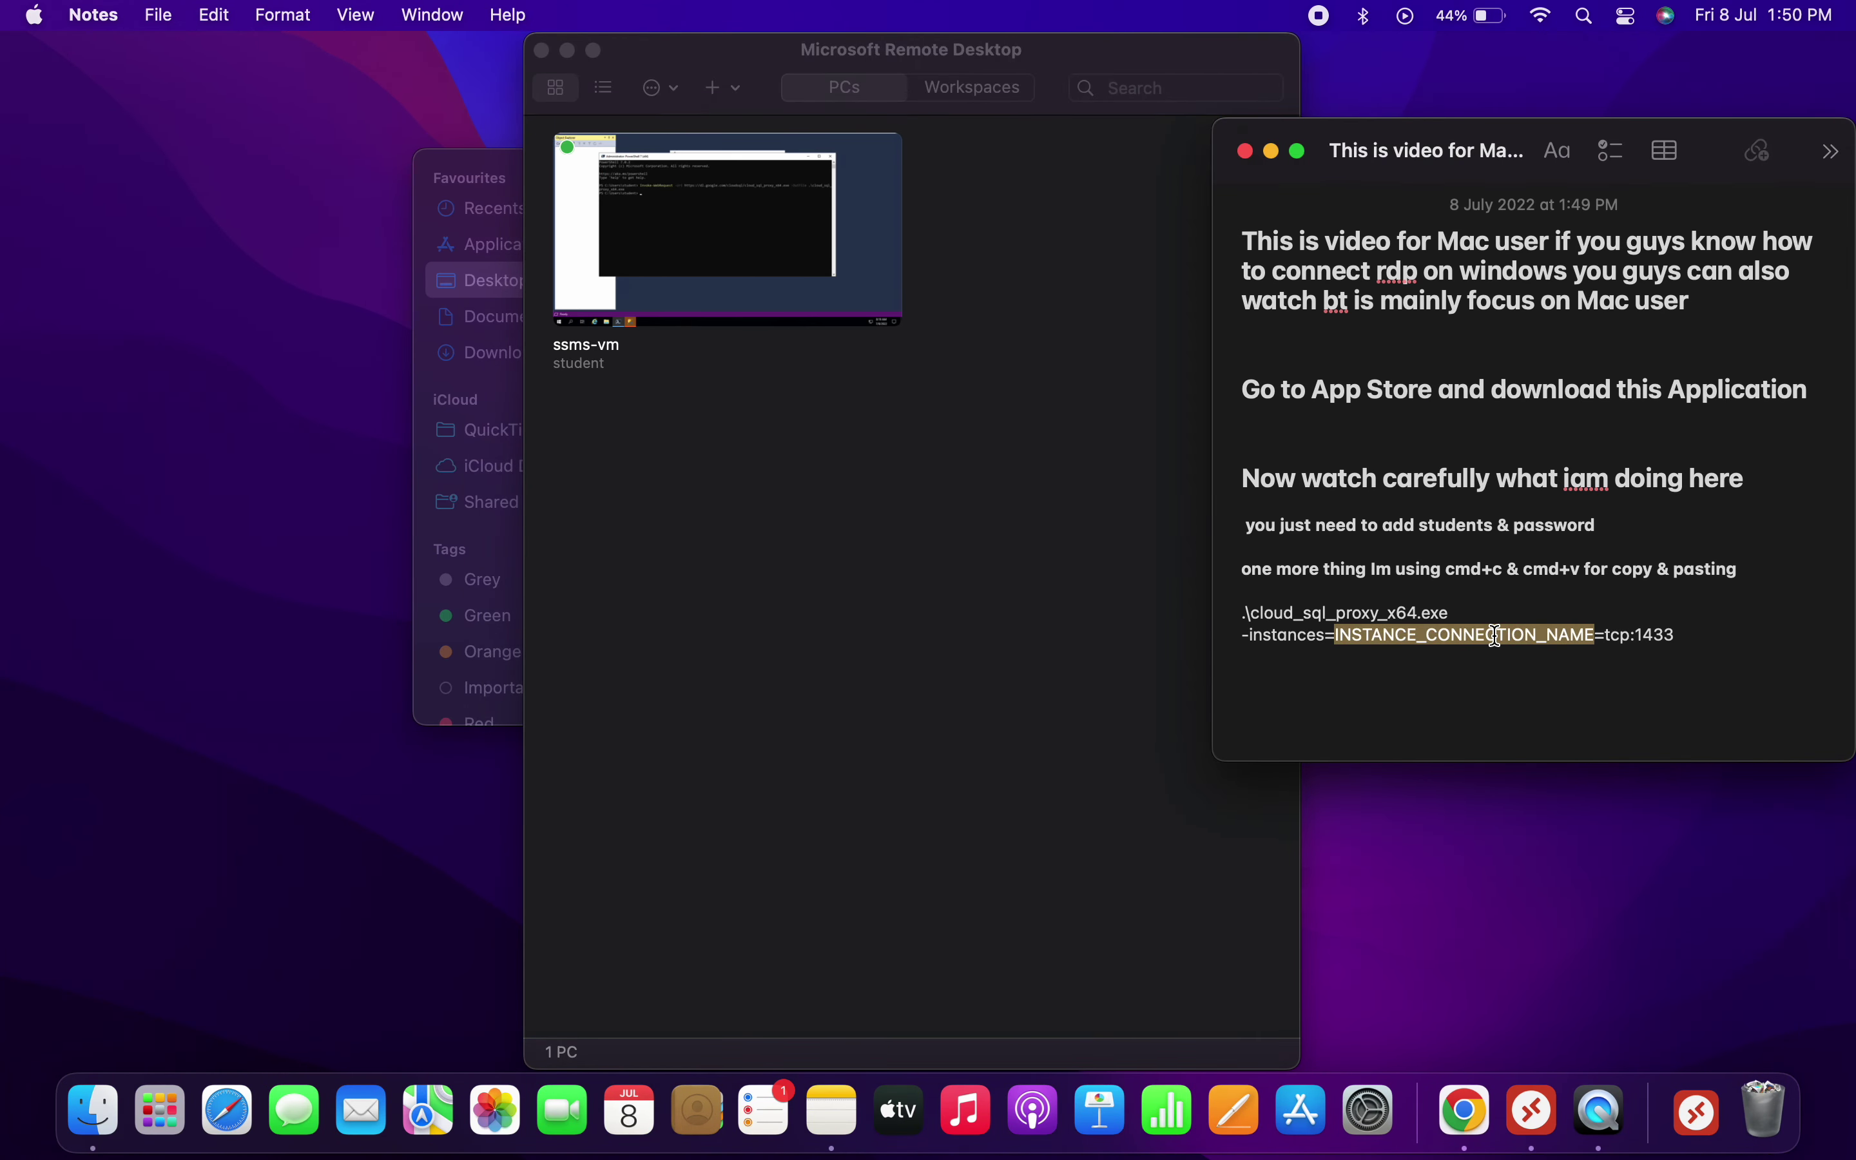
pyautogui.press('super+v')
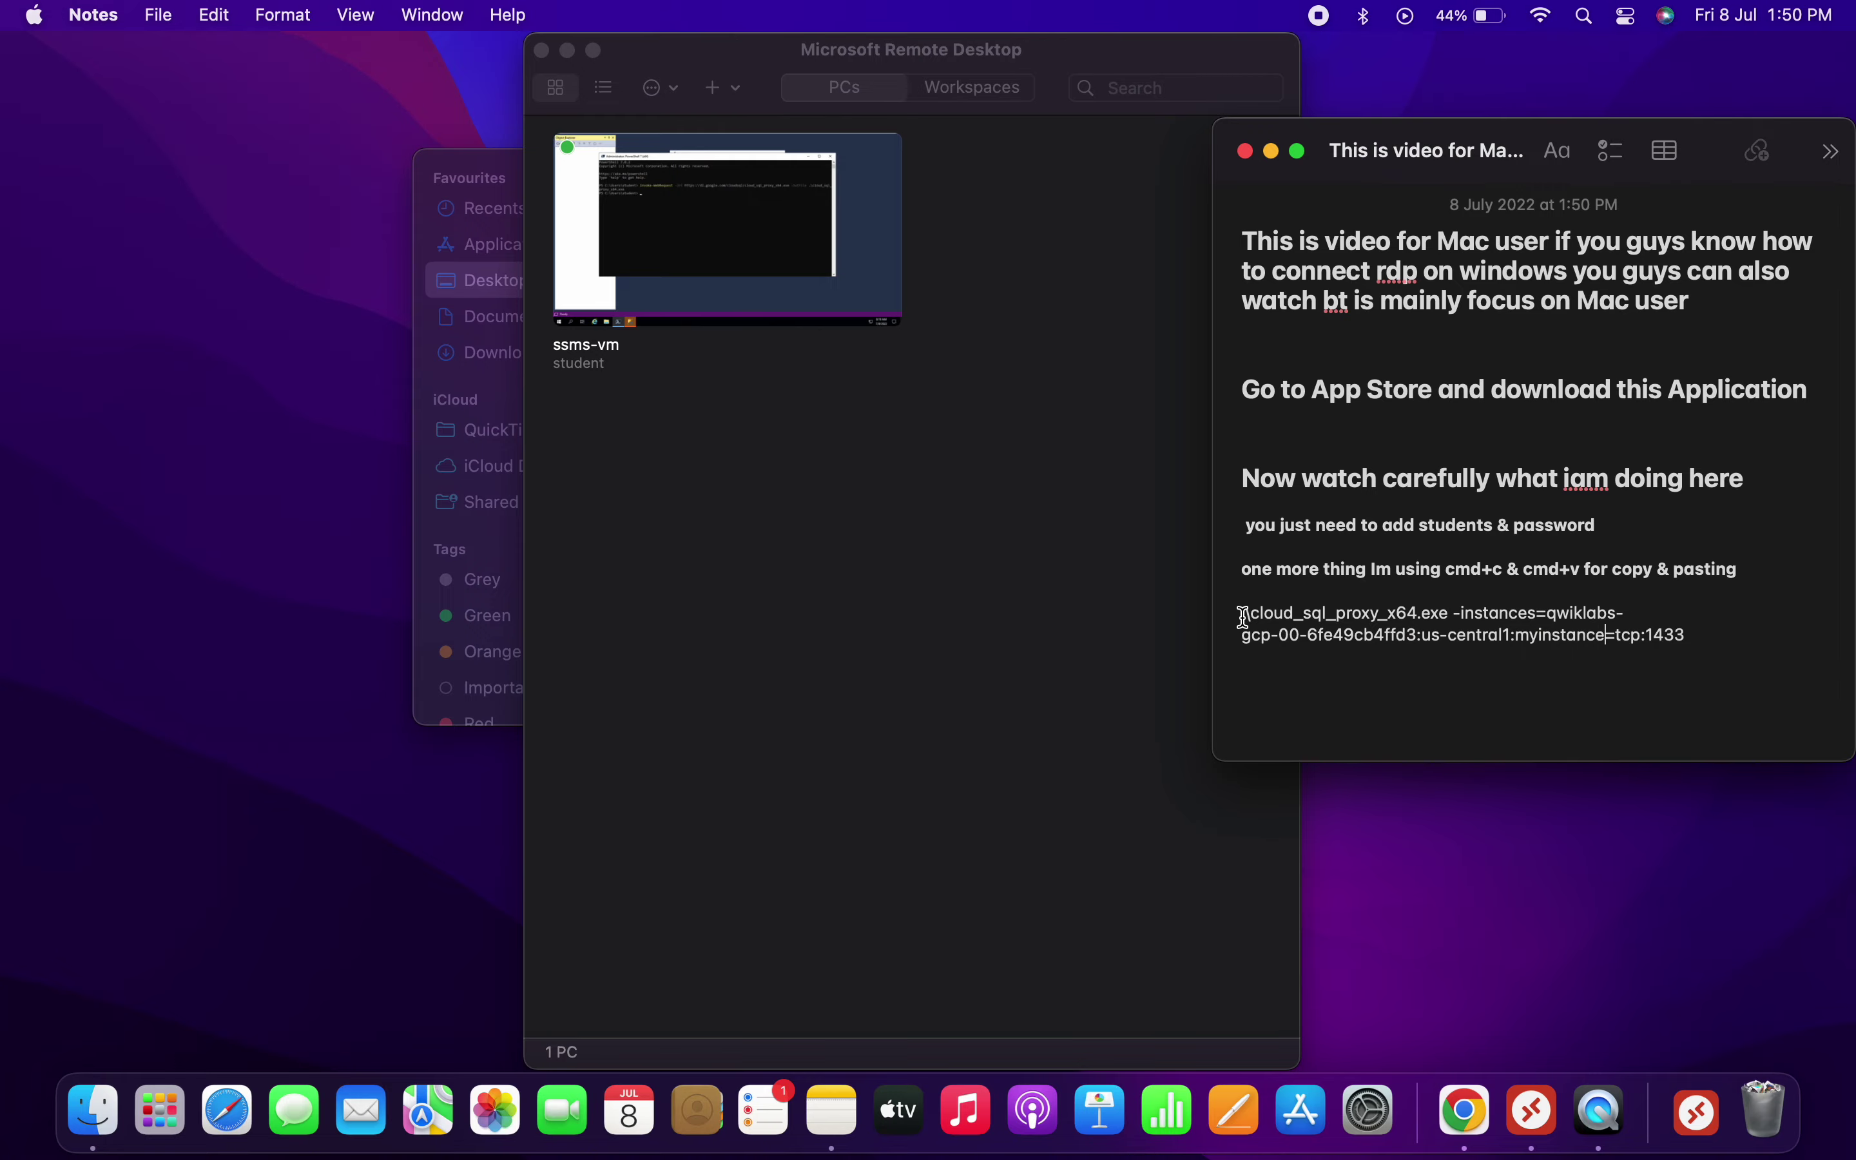
# Copy the completed cloud_sql_proxy_x64.exe command from the note and run it in PowerShell to start the proxy for myinstance on tcp:1433
pyautogui.moveTo(1245, 617); pyautogui.dragTo(1302, 668)
pyautogui.press('super+c')
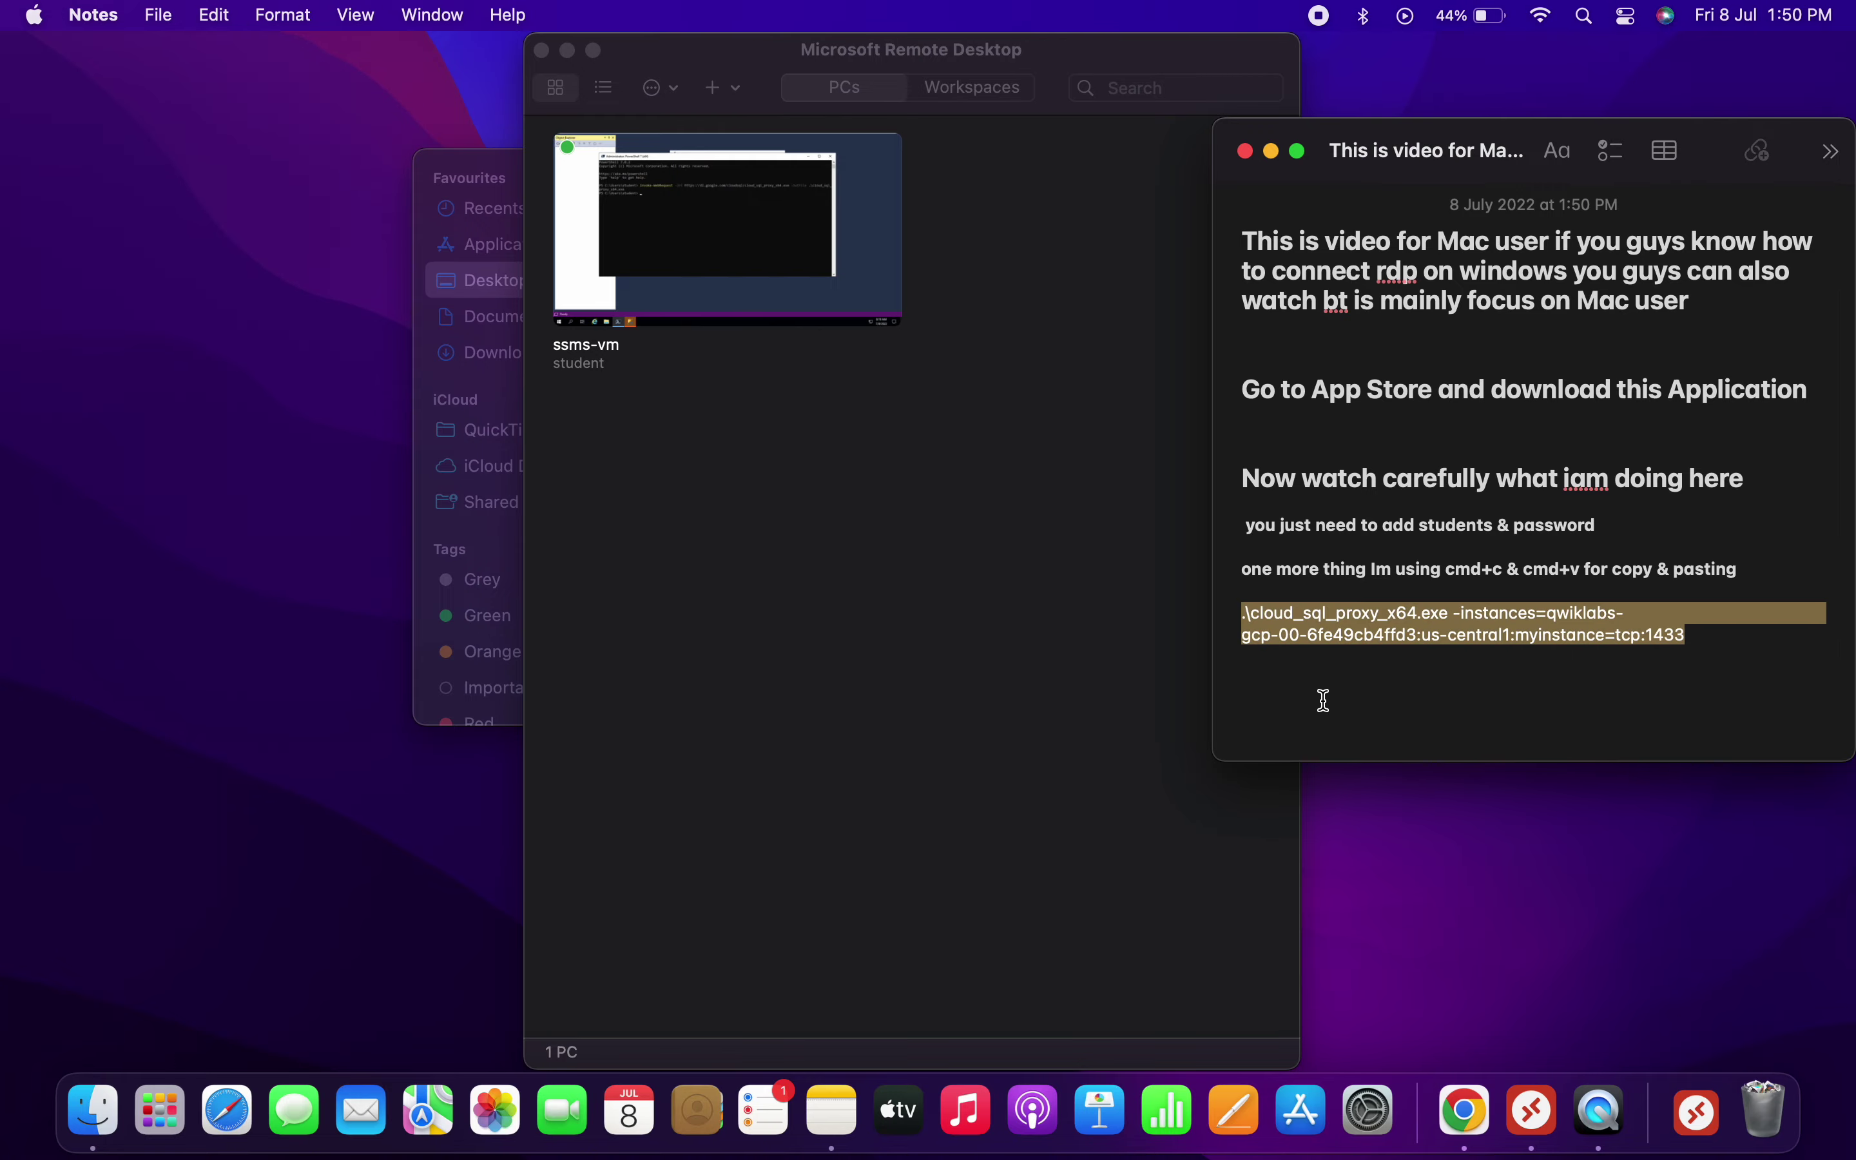
pyautogui.hotkey('ctrl', 'Right')
pyautogui.hotkey('ctrl', 'Right')
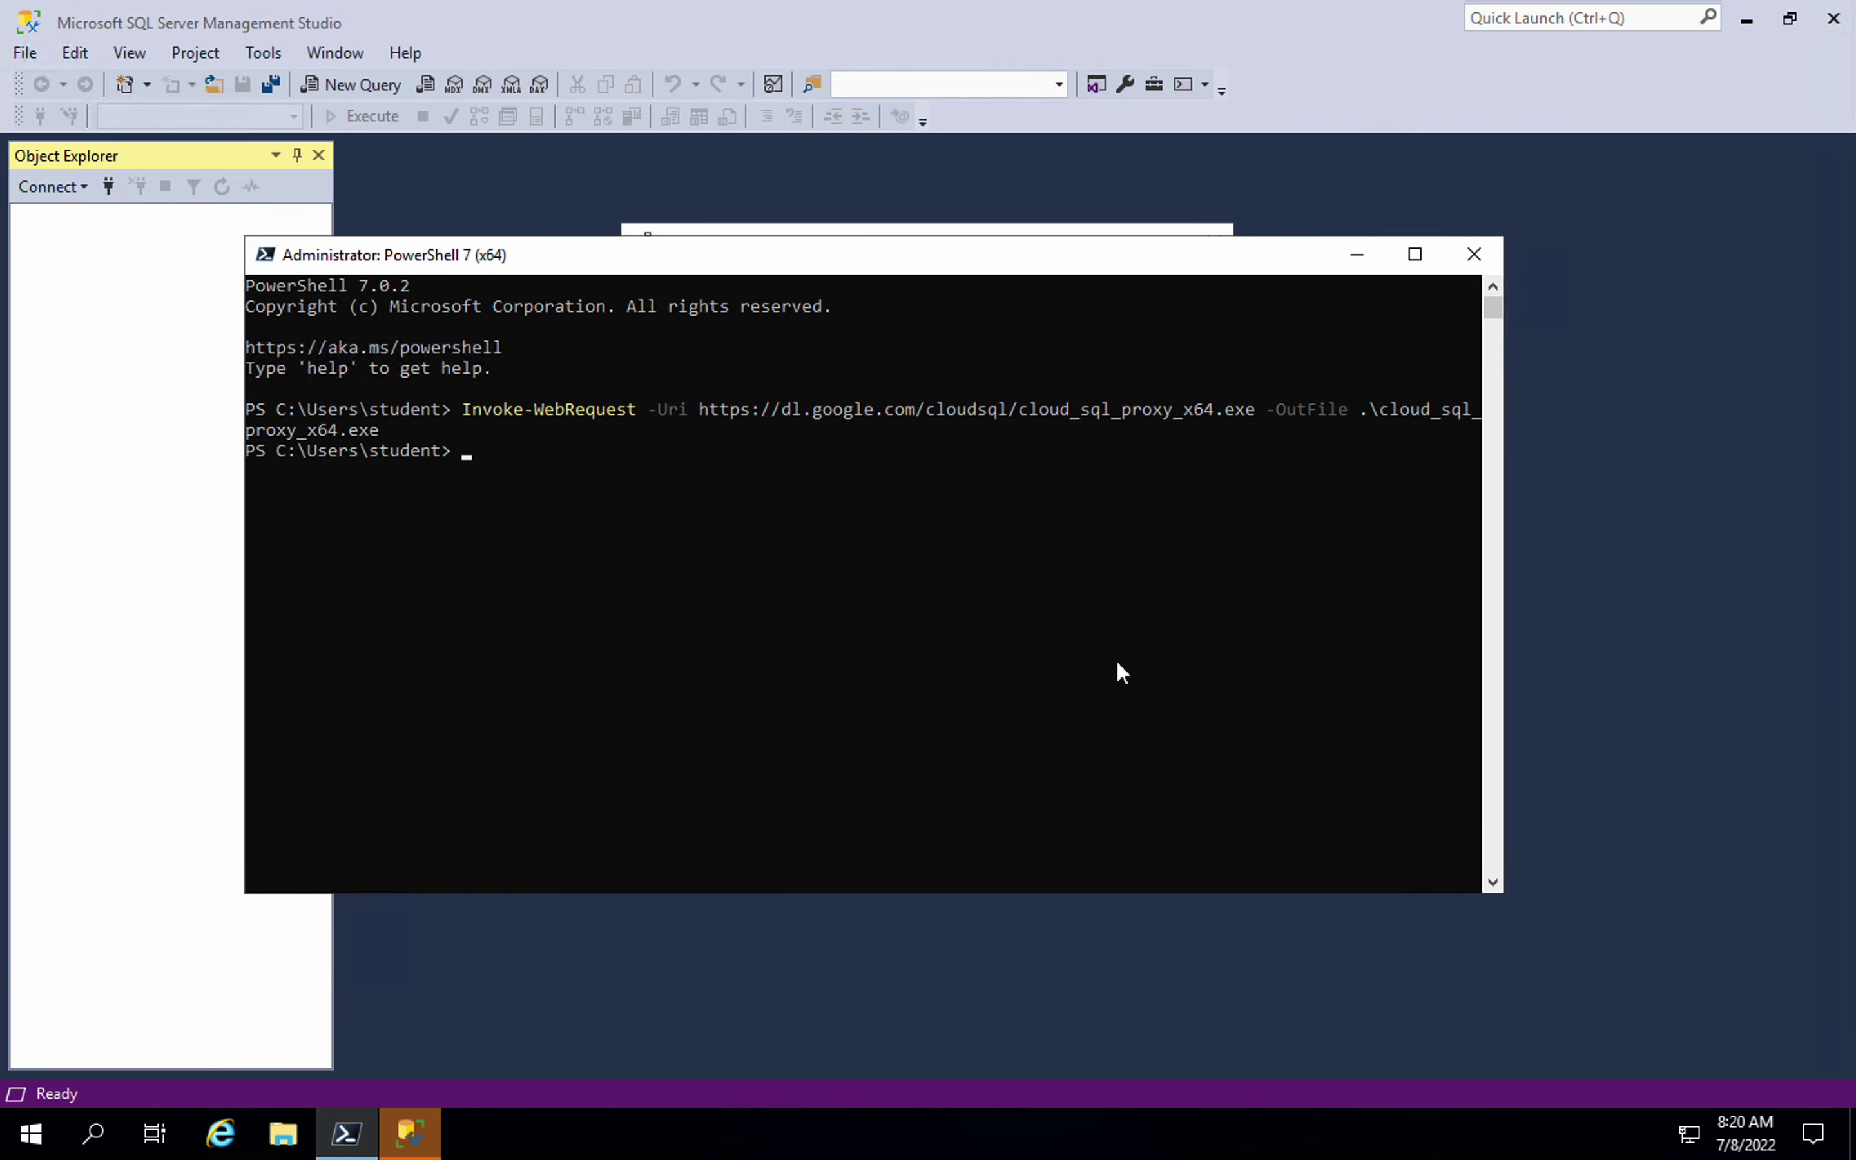
pyautogui.click(979, 622)
pyautogui.hotkey('ctrl', 'v')
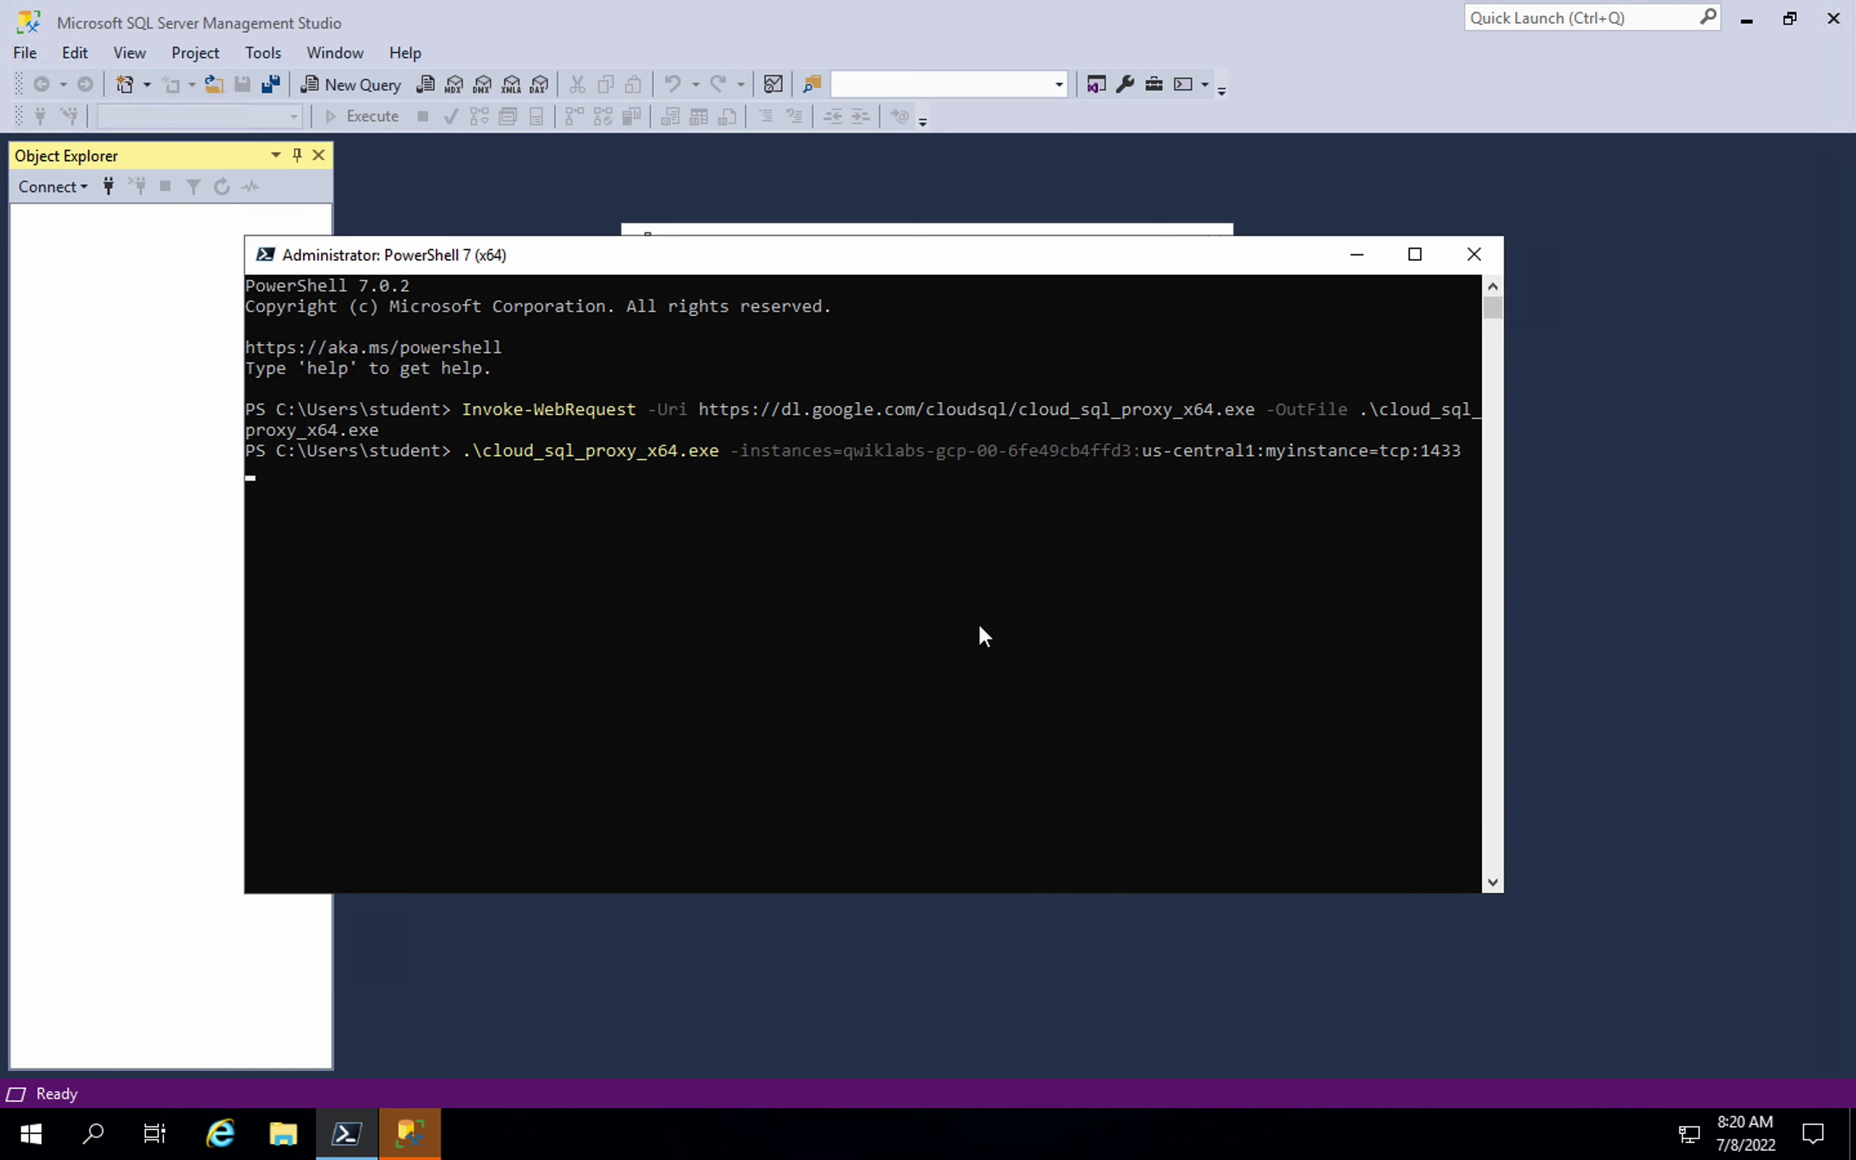
# Look at the server name choices in the Connect to Server dialog and check the proxy's output in PowerShell
pyautogui.click(168, 646)
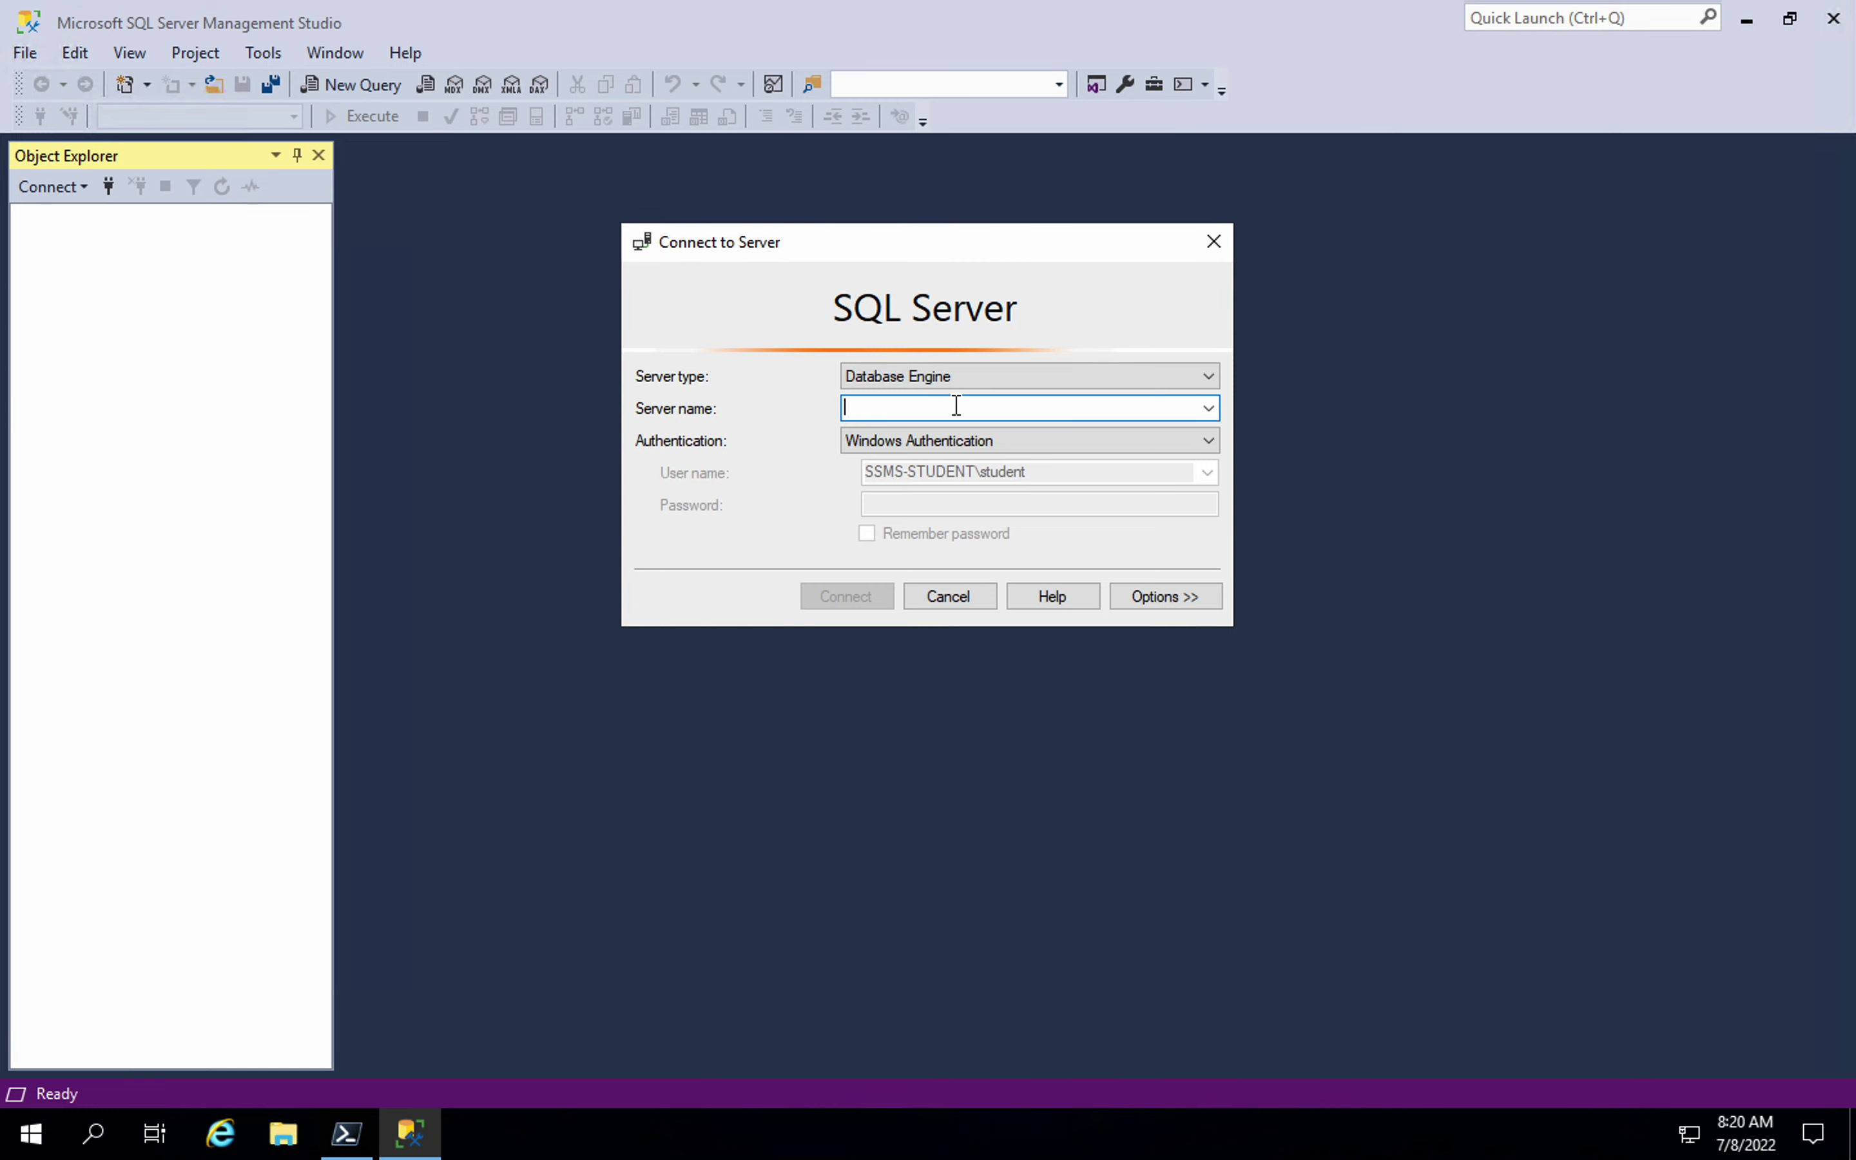
pyautogui.click(1210, 414)
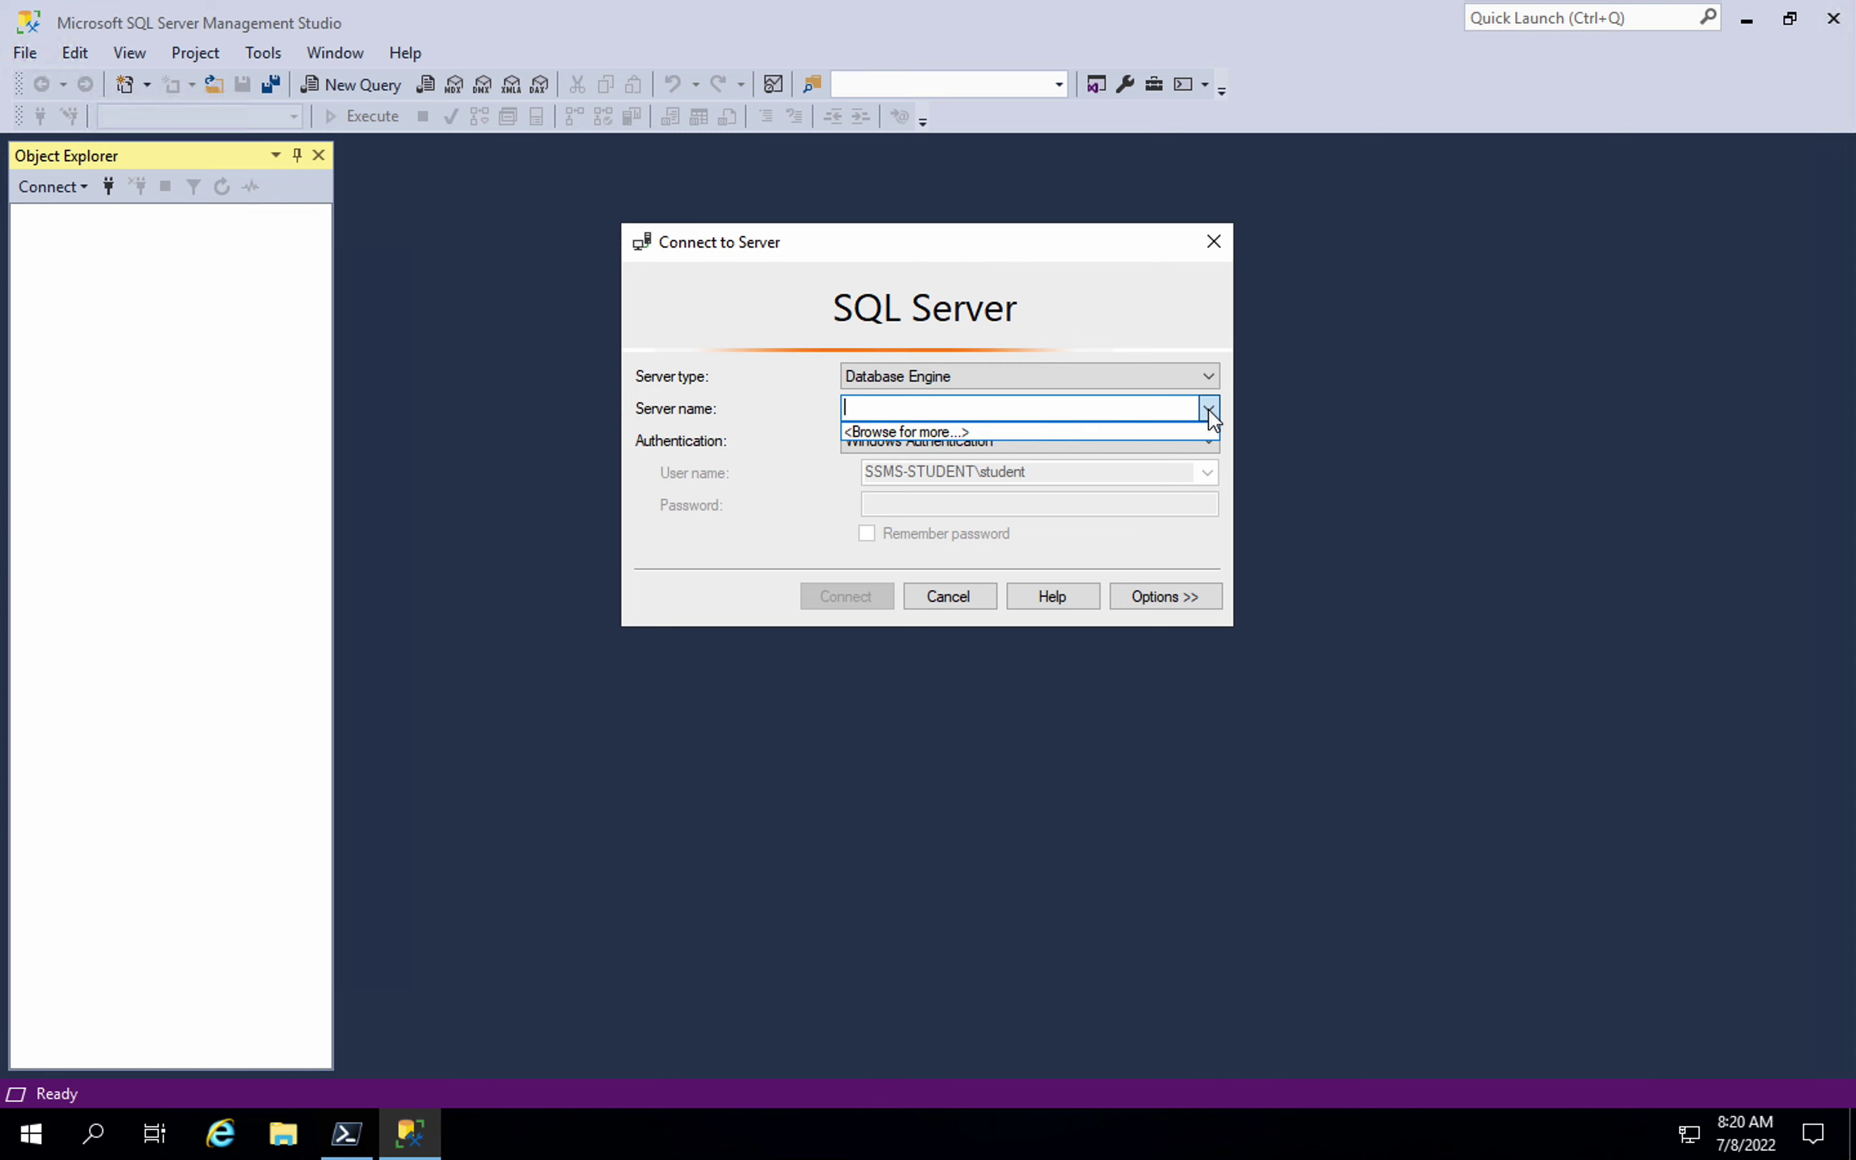
pyautogui.click(1046, 400)
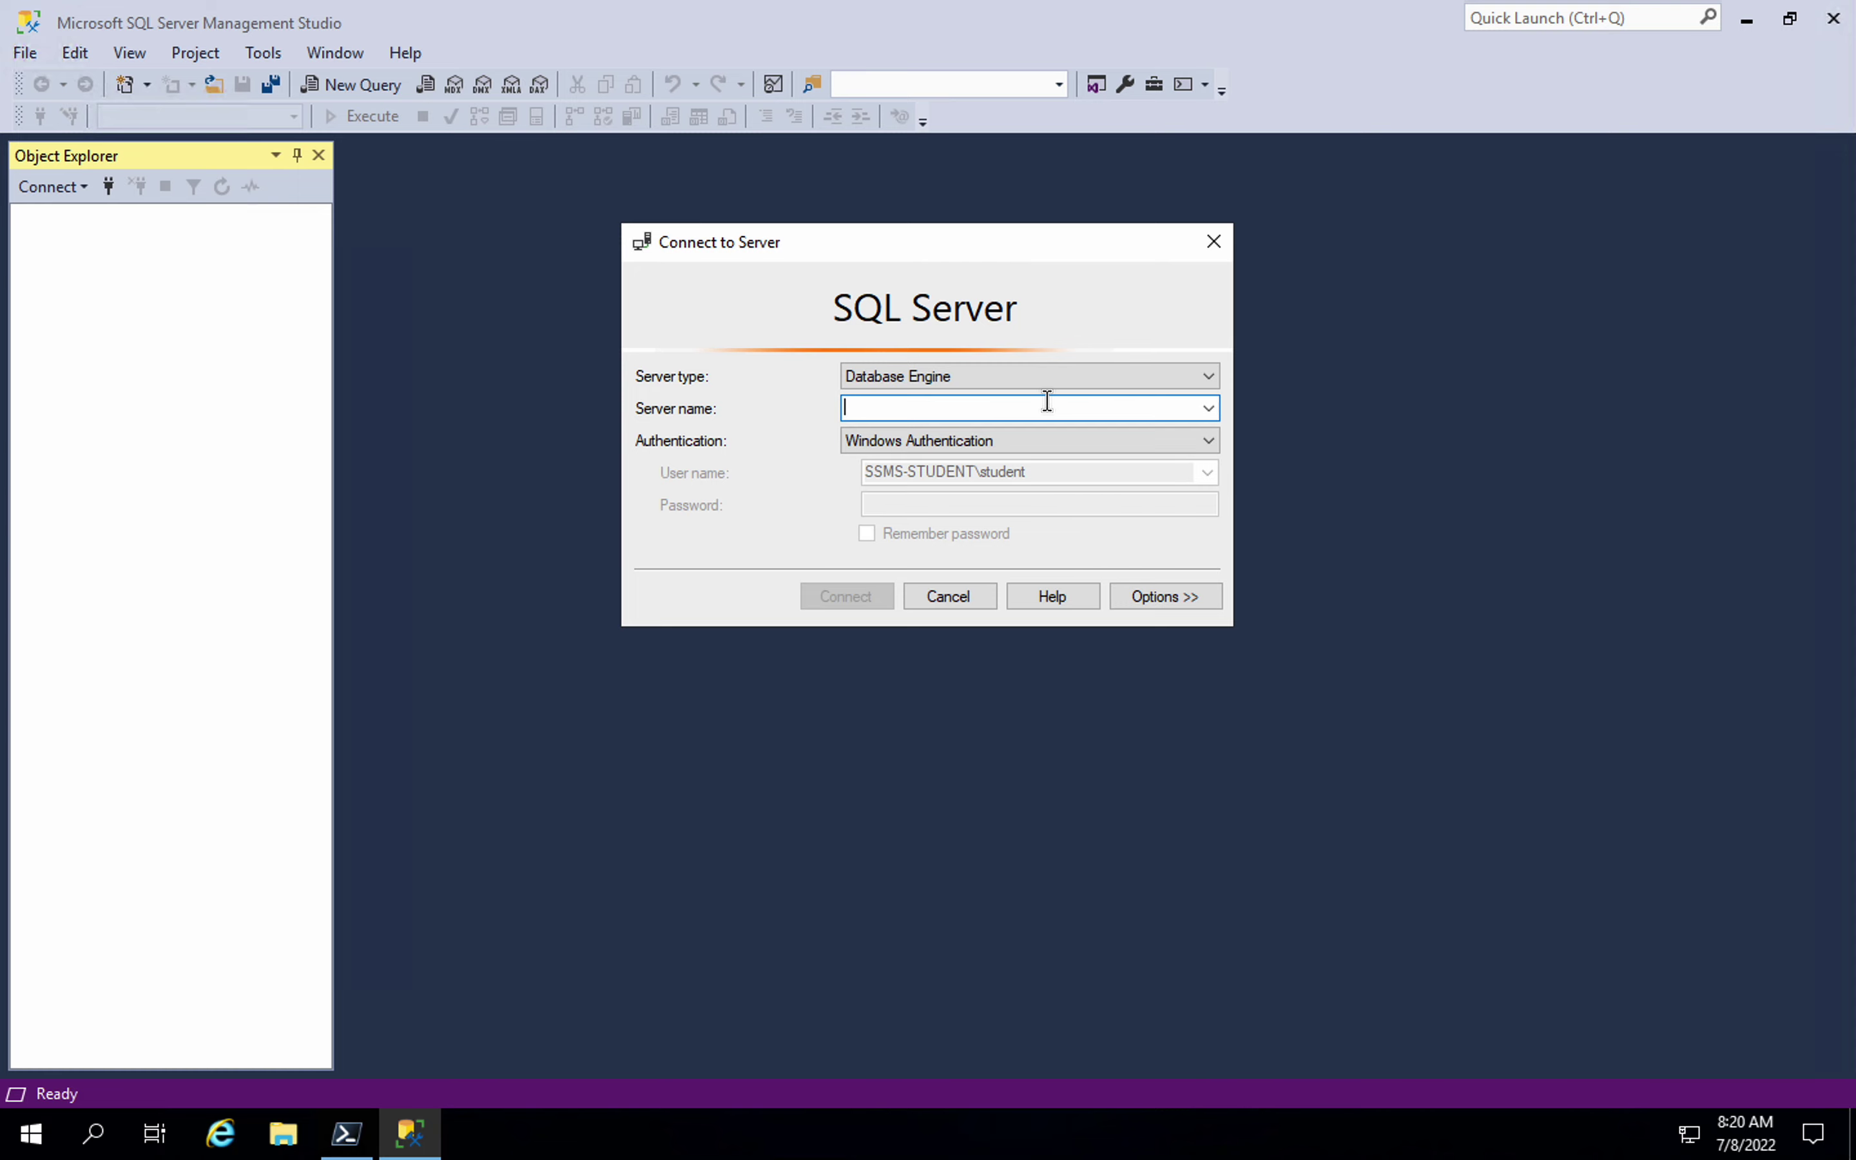
pyautogui.click(346, 1135)
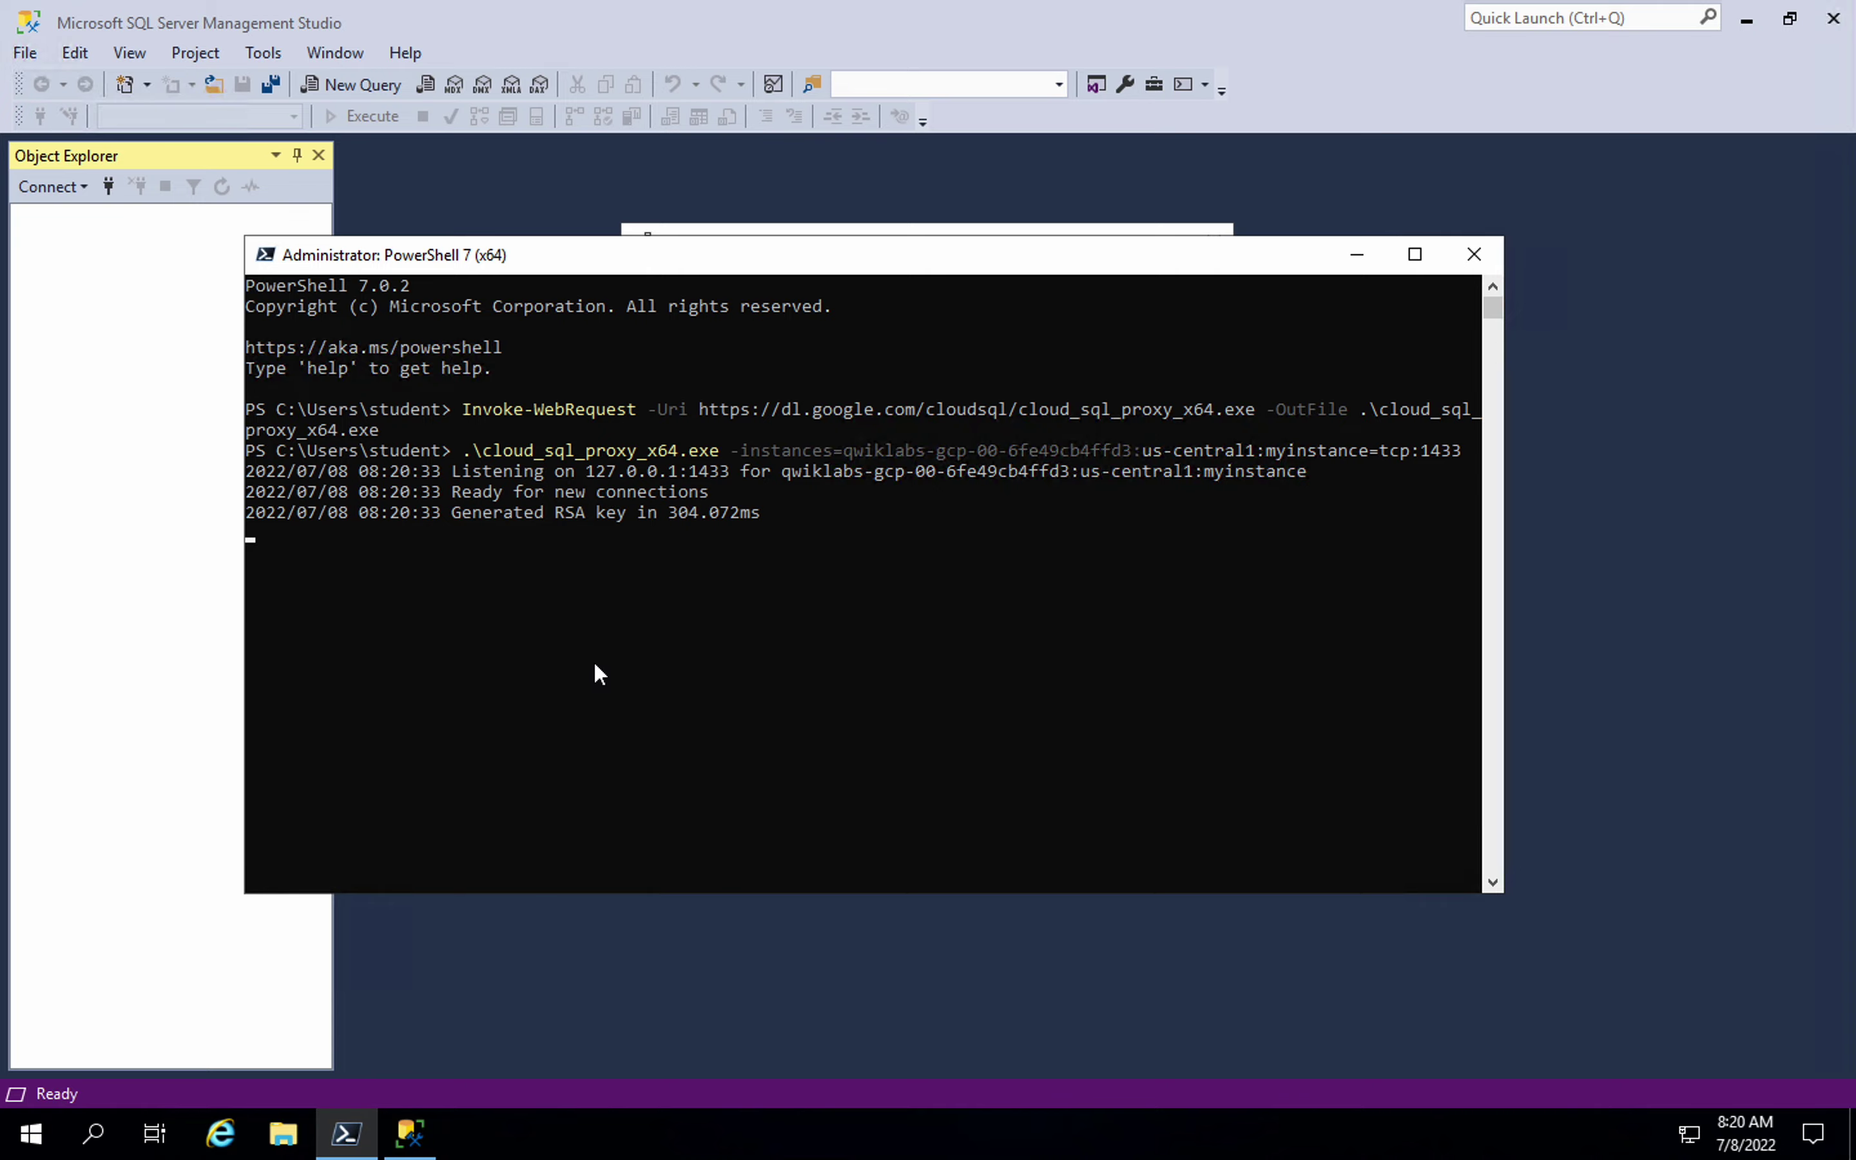
pyautogui.click(725, 939)
# Copy the server address from the lab's SSMS Object Explorer section and set the server name to 127.0.0.1 in Connect to Server
pyautogui.hotkey('ctrl', 'Left')
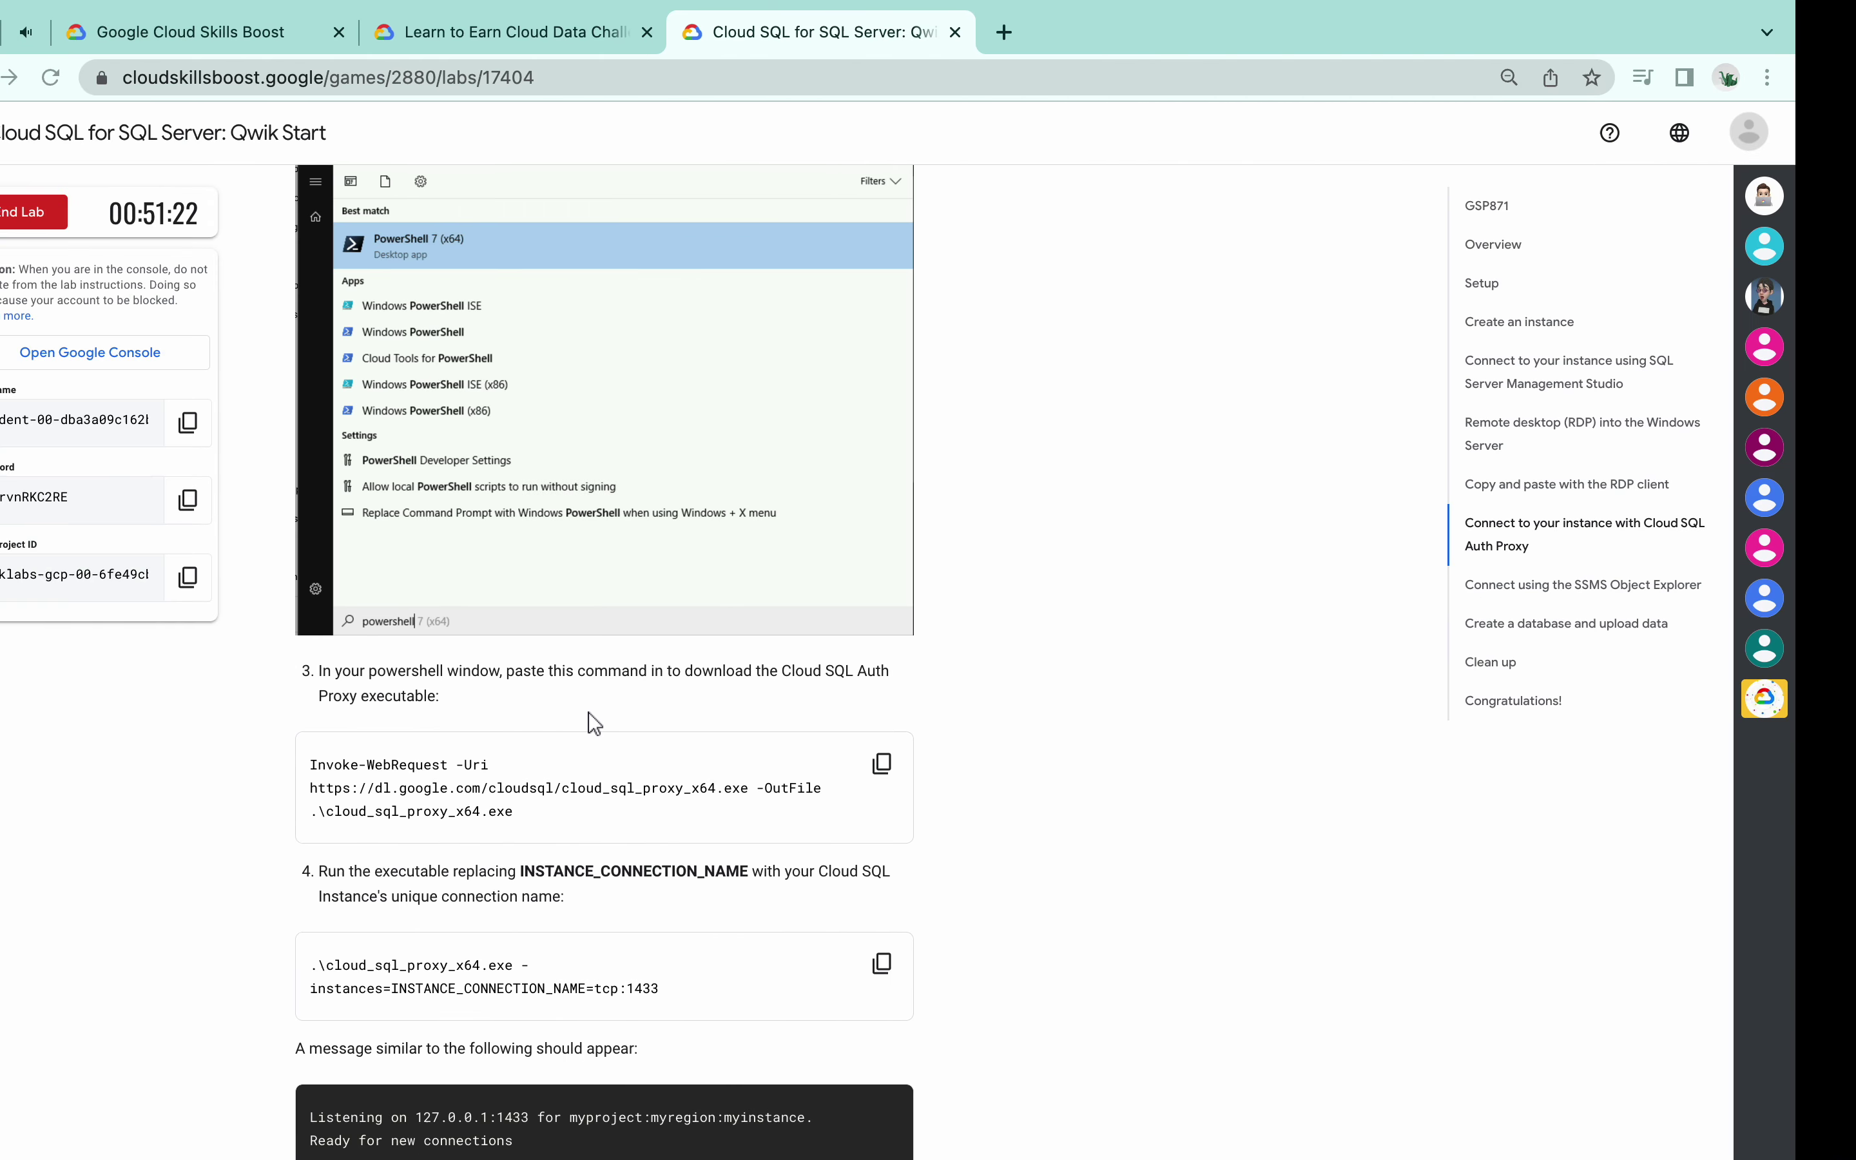
pyautogui.scroll(-10, 644, 772)
pyautogui.scroll(-3, 643, 772)
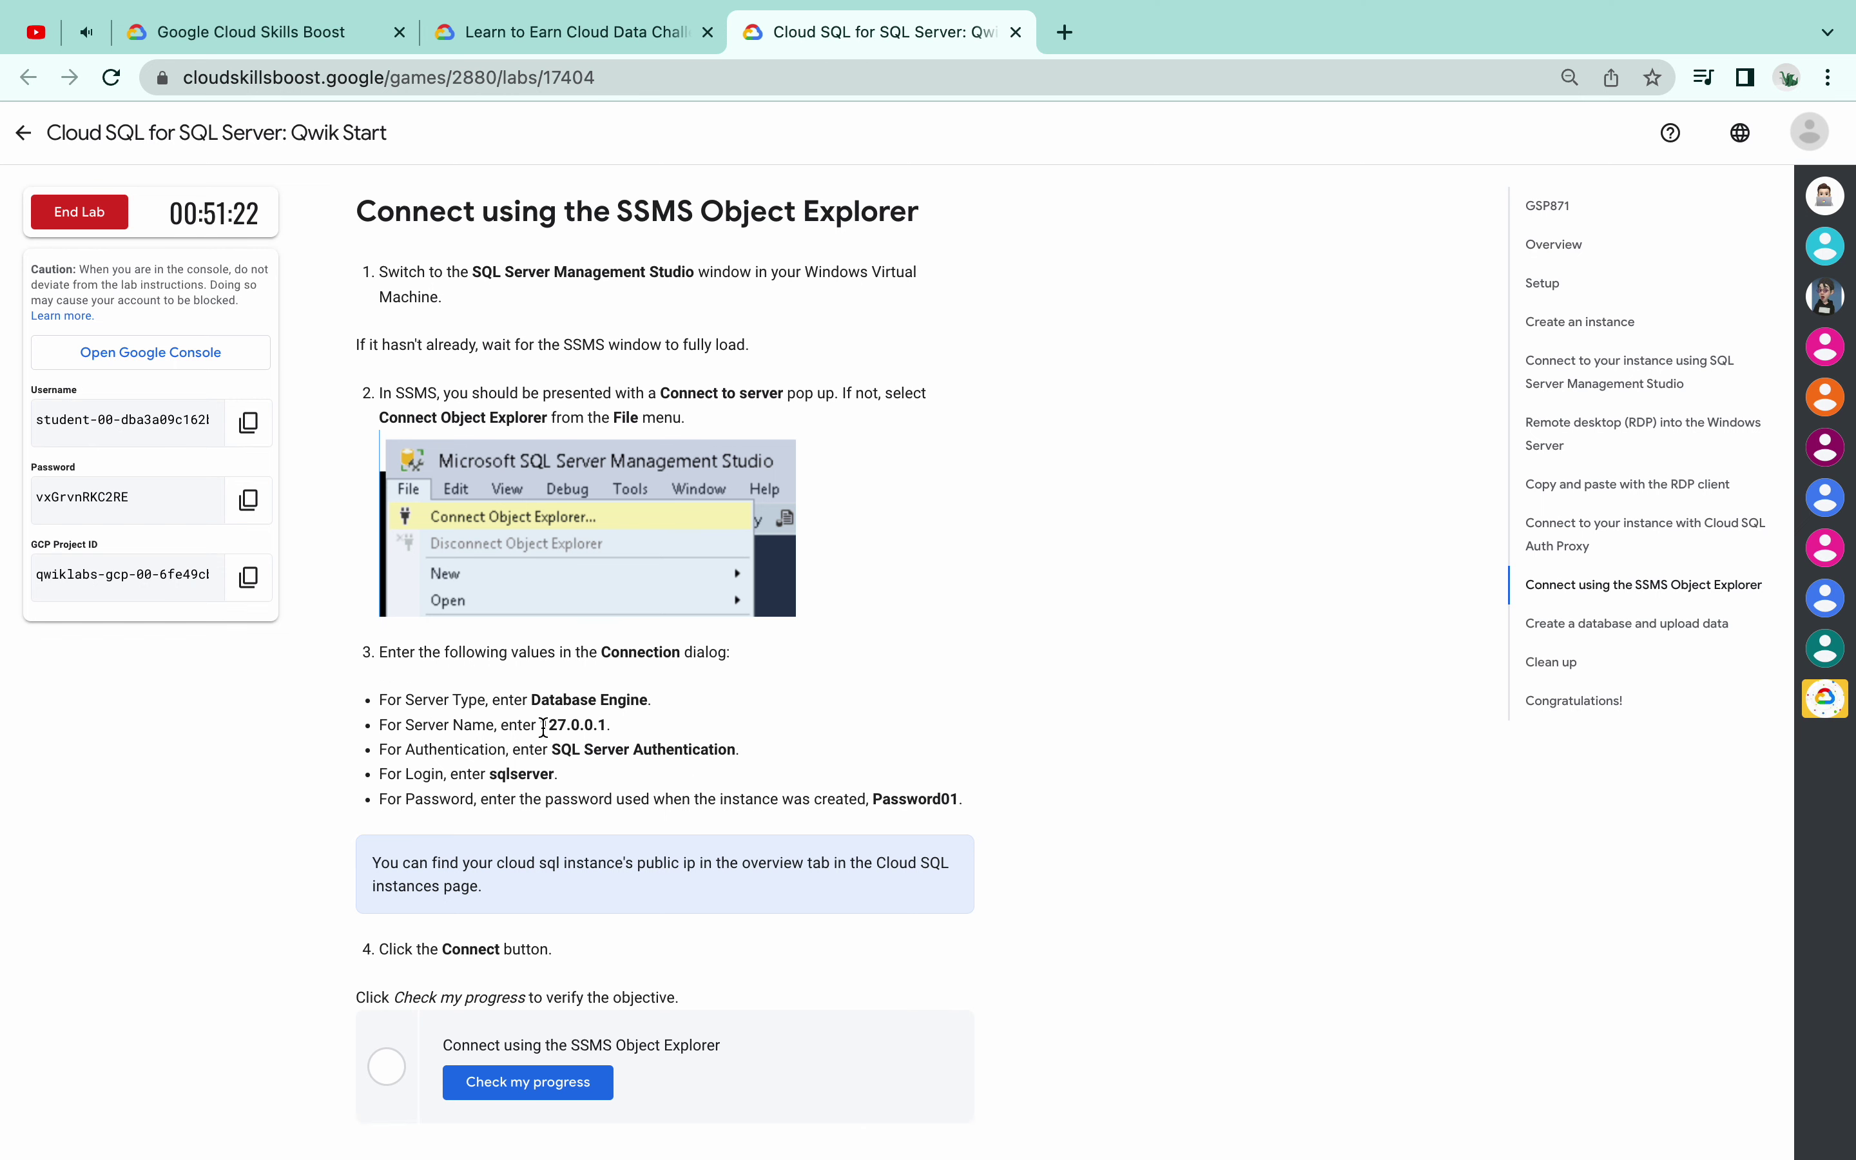
pyautogui.moveTo(544, 727); pyautogui.dragTo(606, 727)
pyautogui.hotkey('ctrl', 'Right')
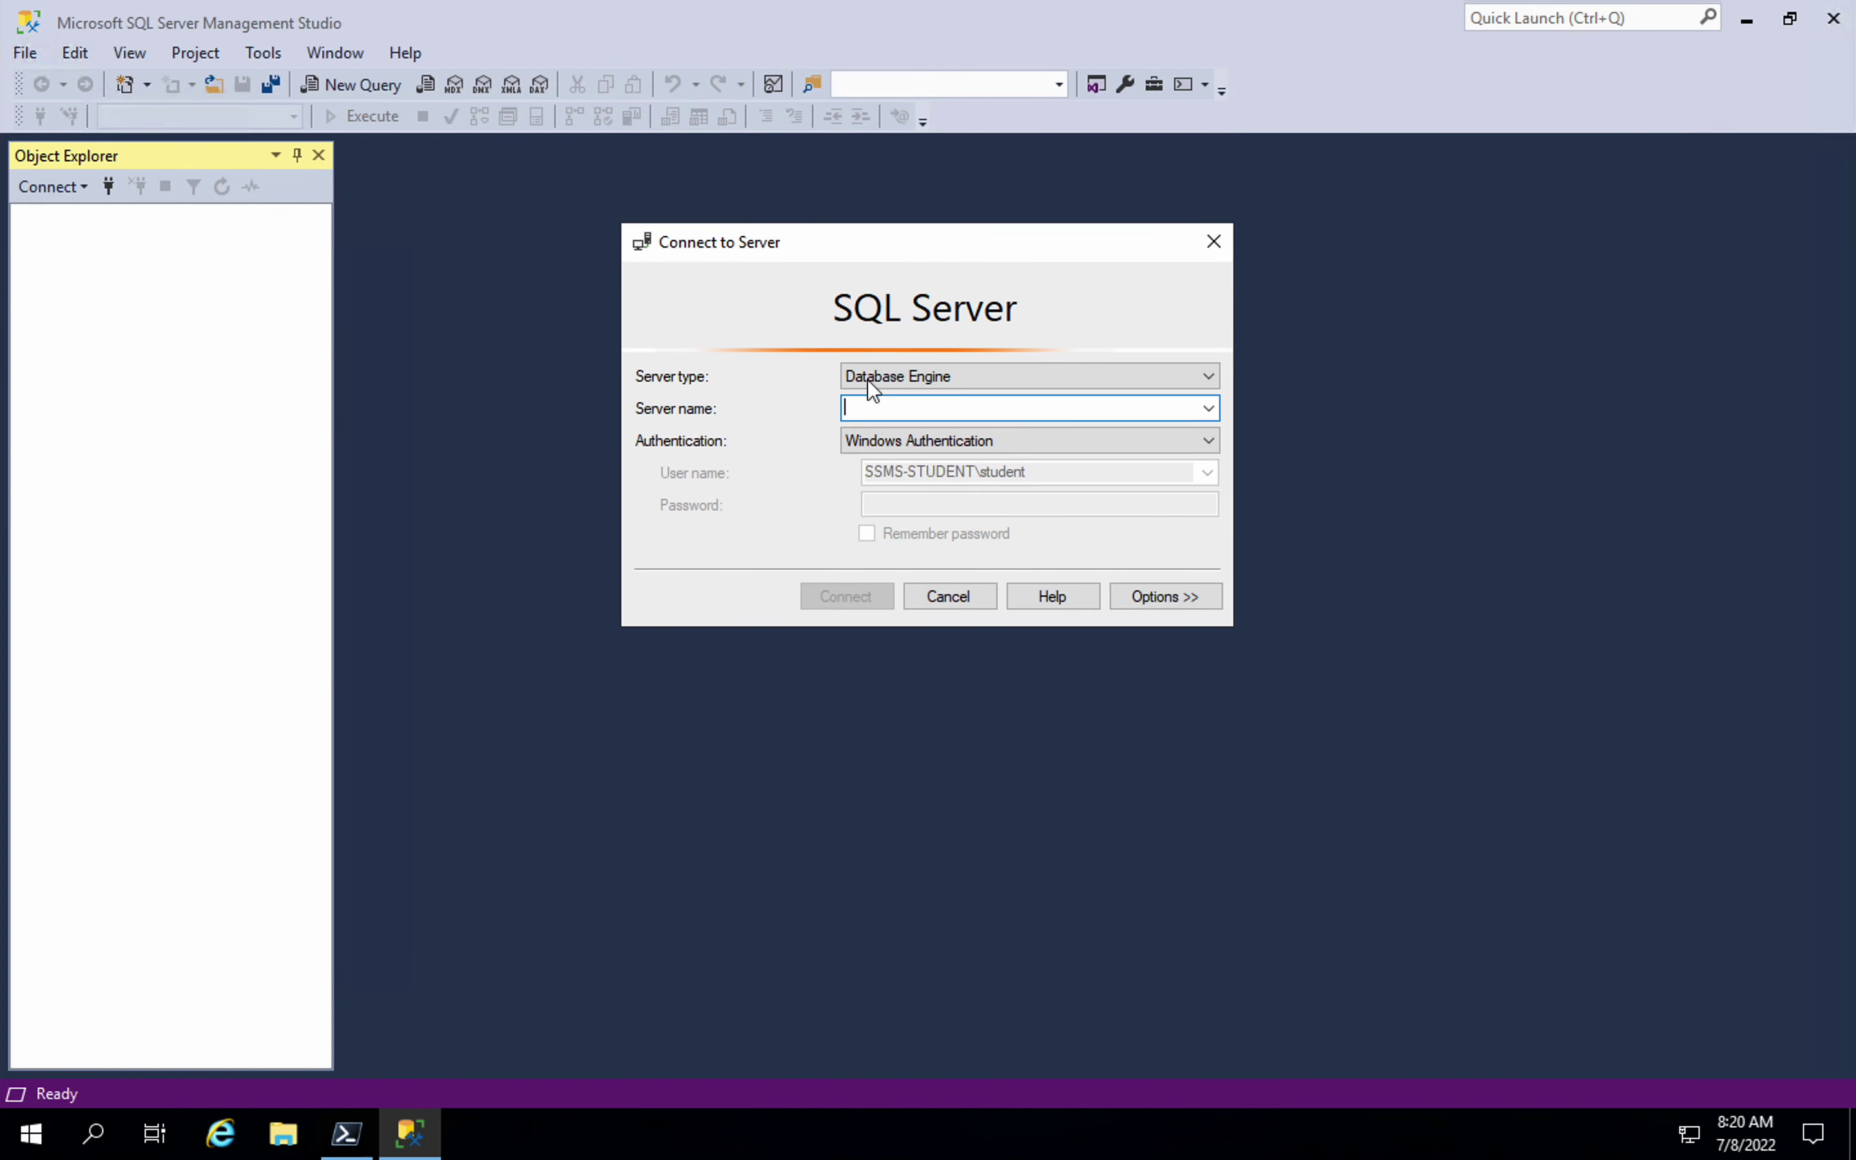
pyautogui.click(887, 407)
pyautogui.hotkey('ctrl', 'v')
# Set the authentication to SQL Server Authentication and enter the login sqlserver copied from the lab instructions
pyautogui.click(957, 450)
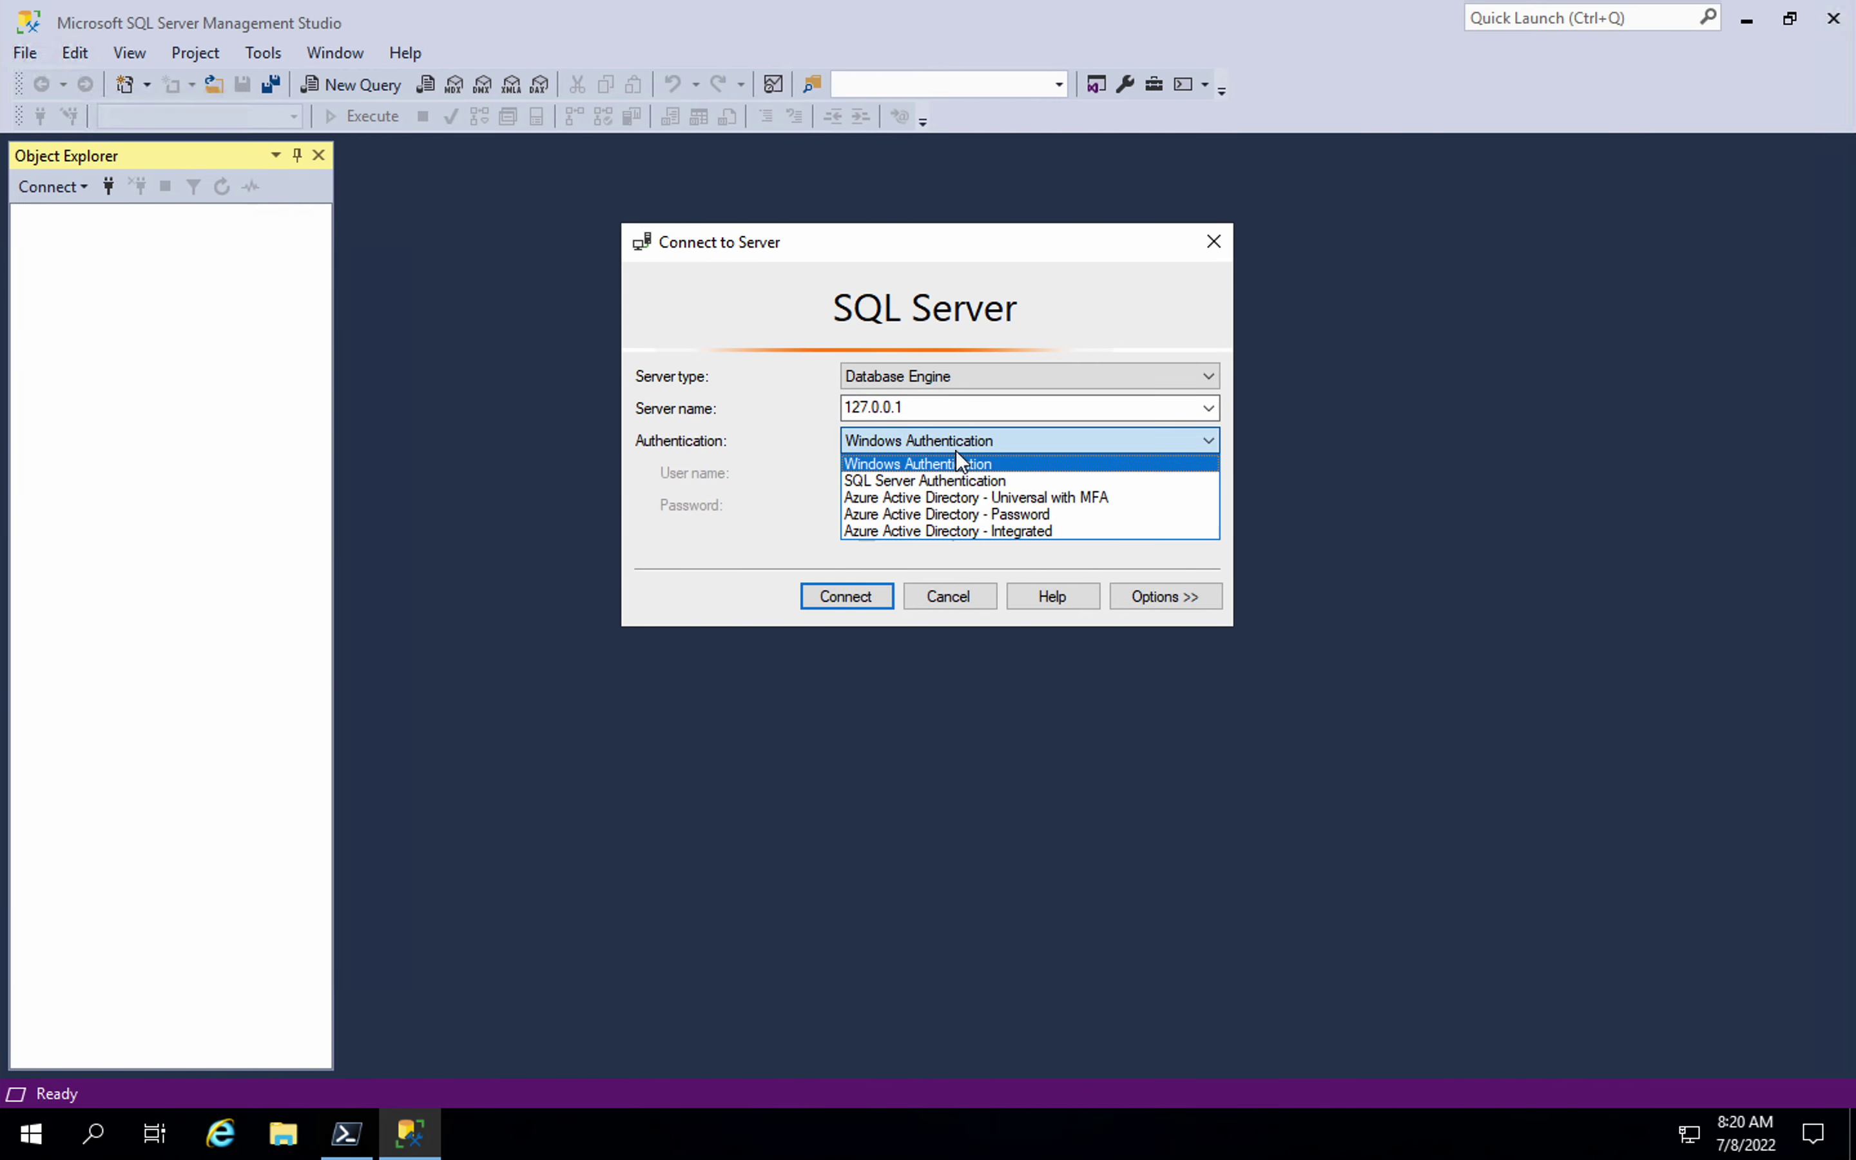
pyautogui.click(961, 480)
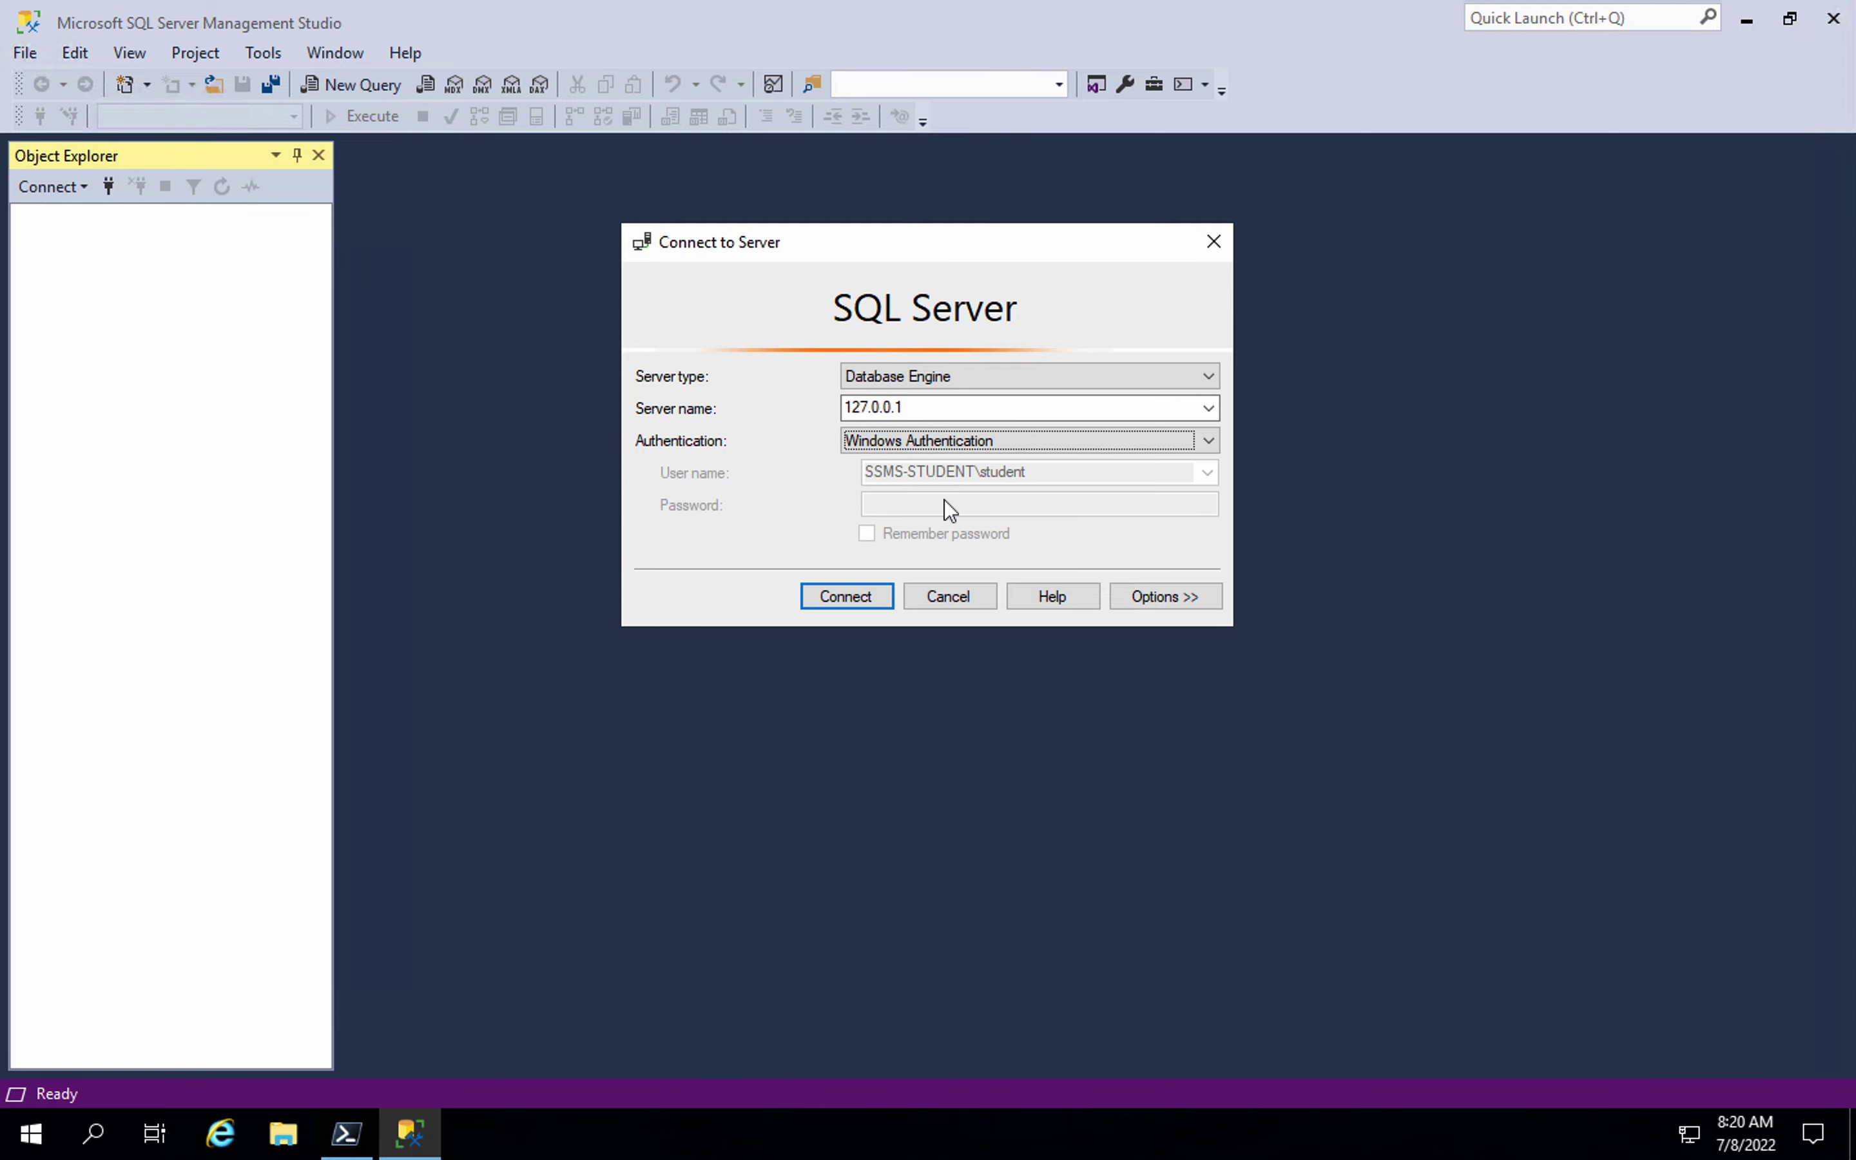
pyautogui.hotkey('ctrl', 'Left')
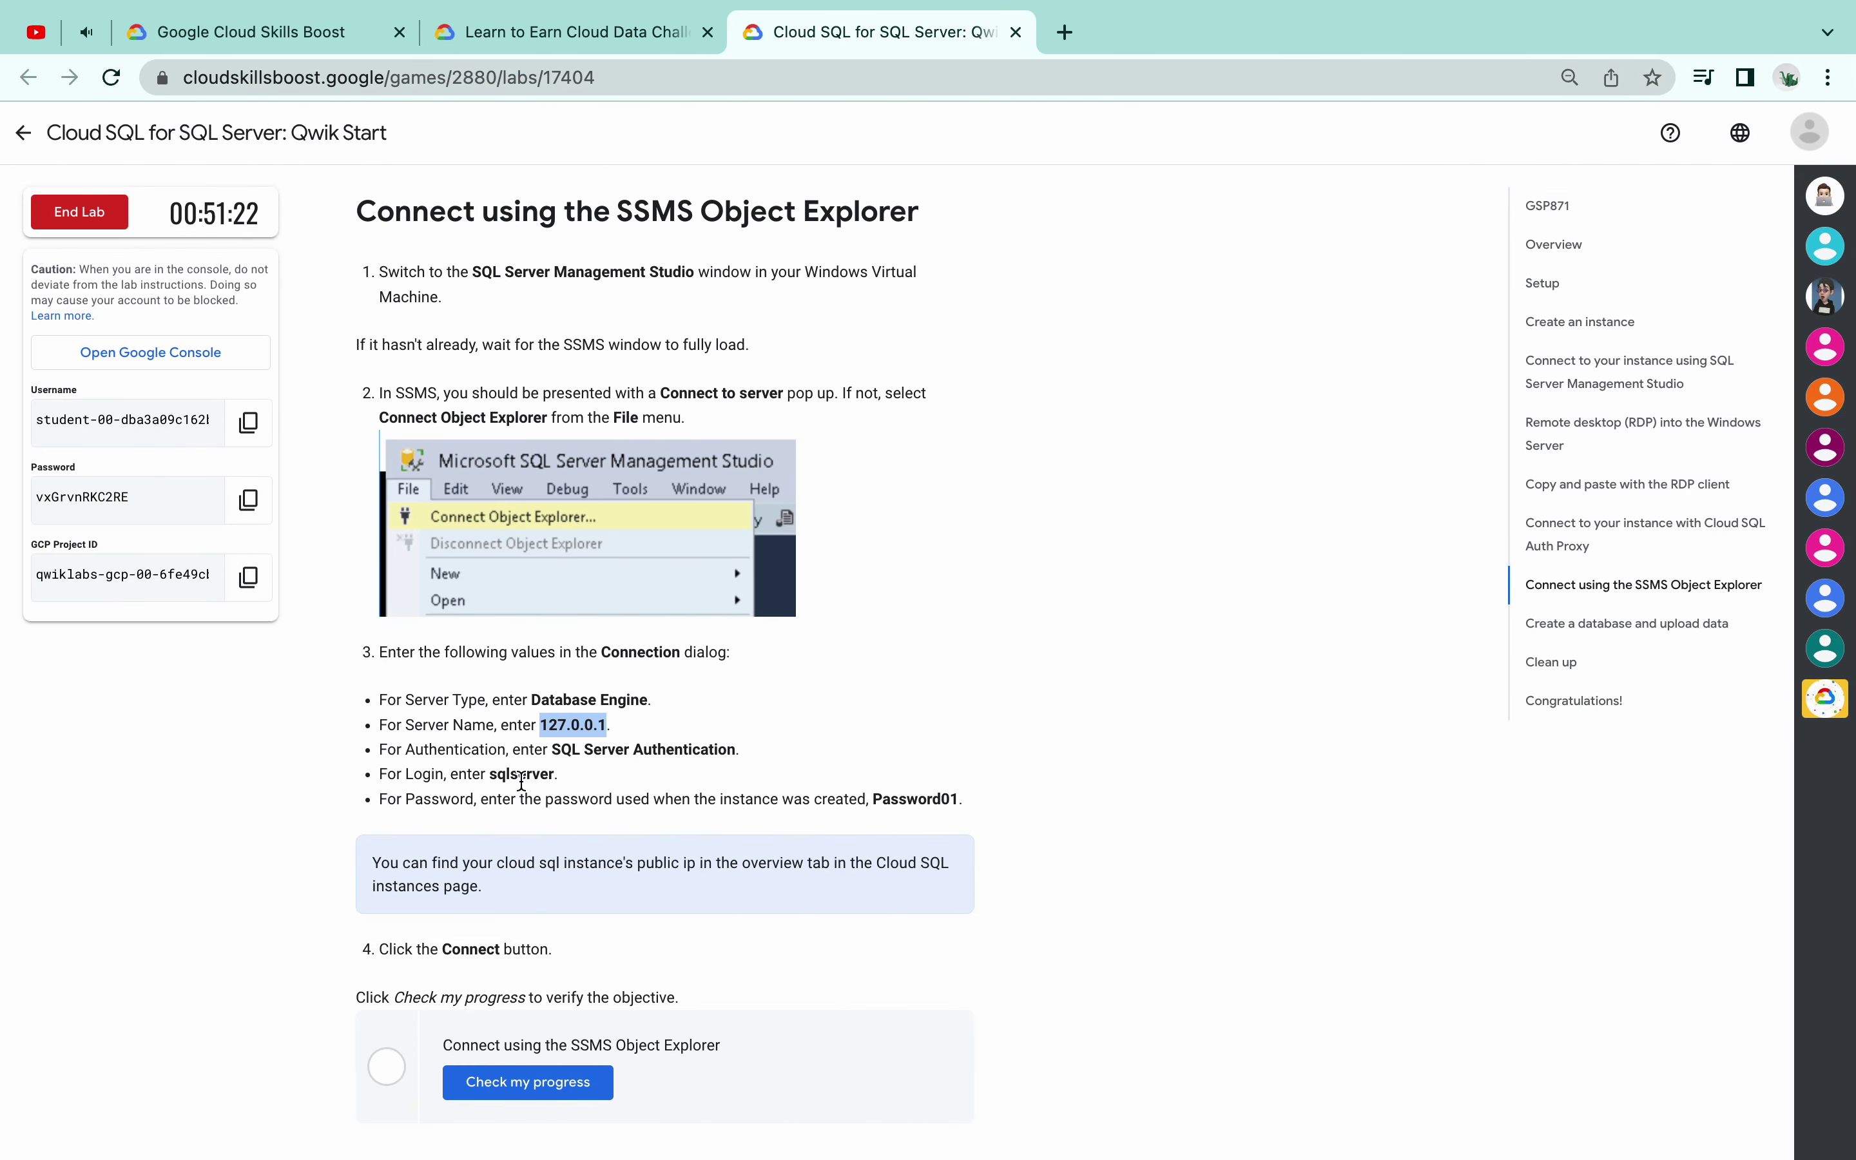
pyautogui.doubleClick(522, 777)
pyautogui.hotkey('ctrl', 'Right')
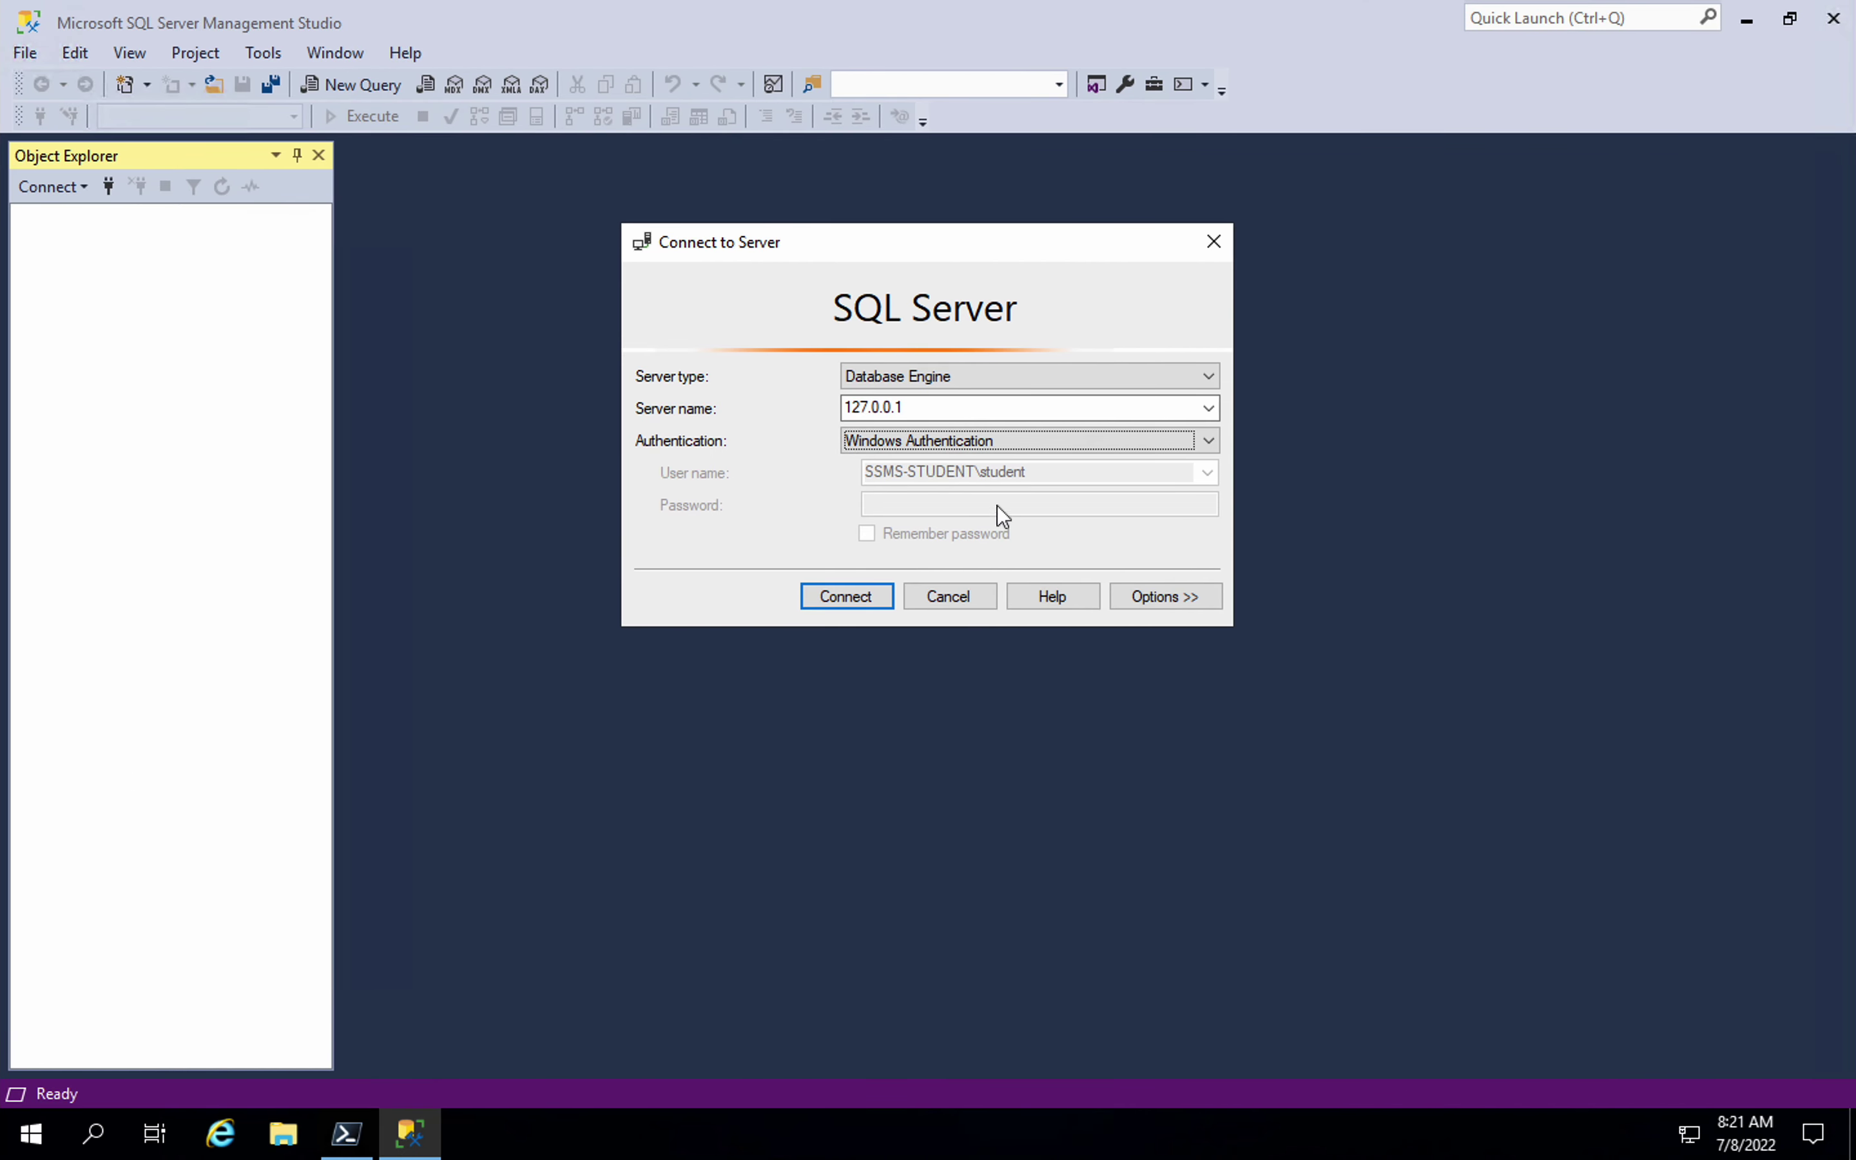
pyautogui.click(952, 445)
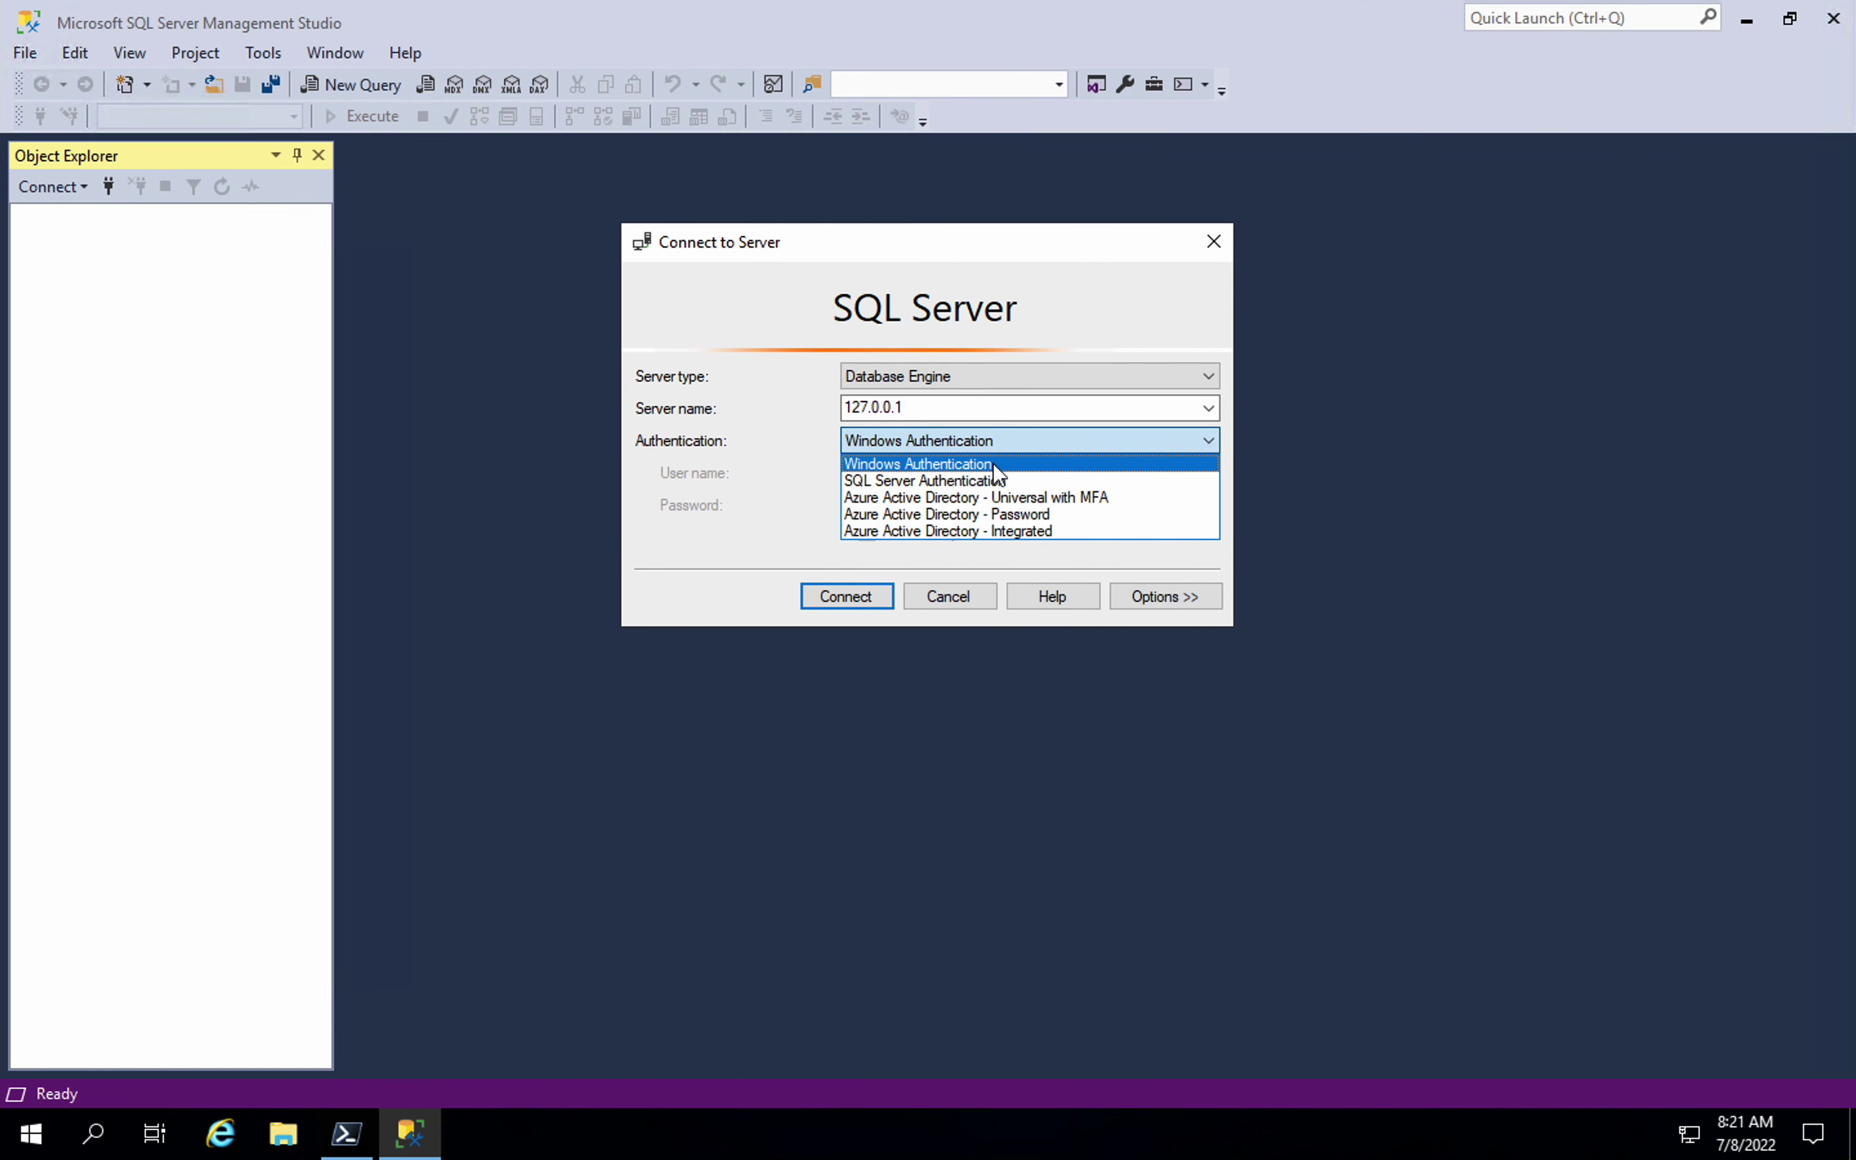
pyautogui.click(982, 480)
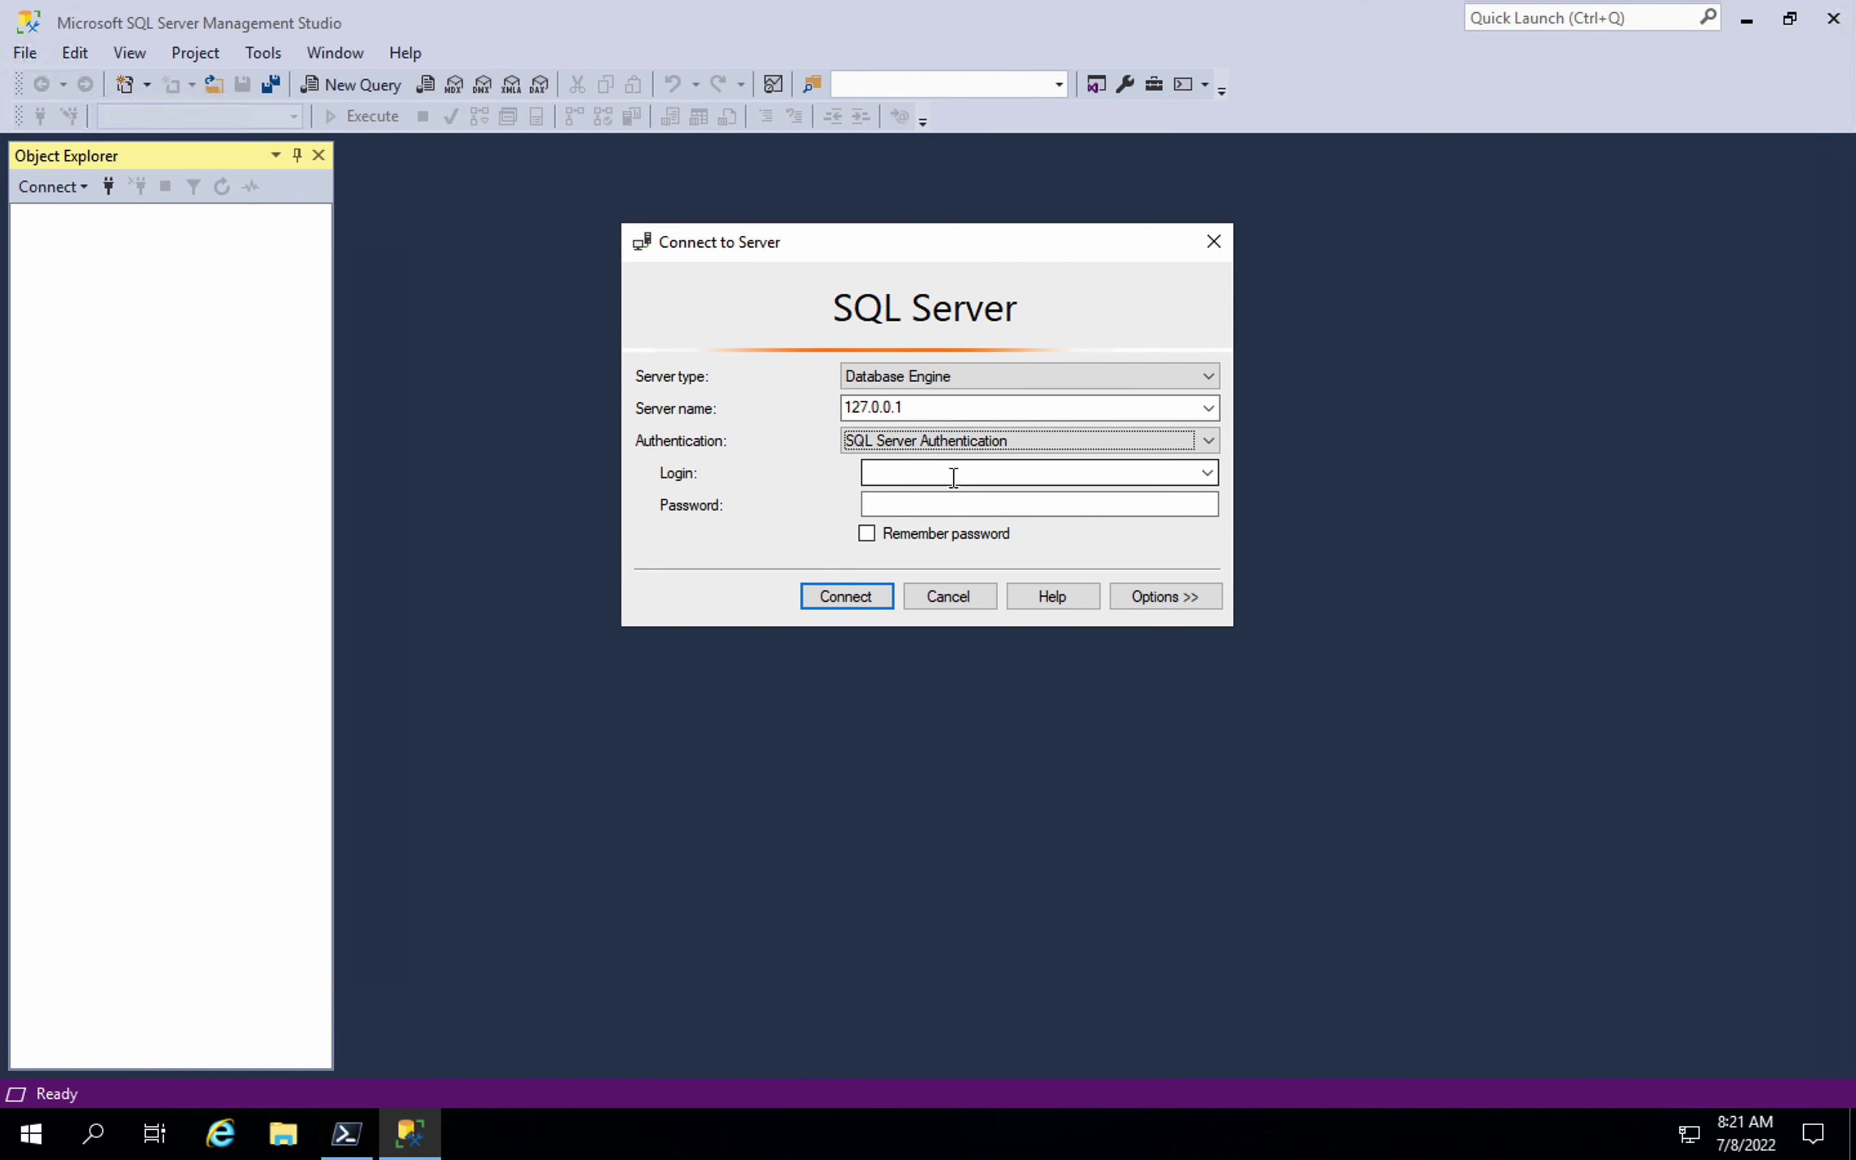
pyautogui.click(953, 477)
# Copy the instance password from the lab instructions, paste it into the Password field and try to connect to the server
pyautogui.hotkey('ctrl', 'Left')
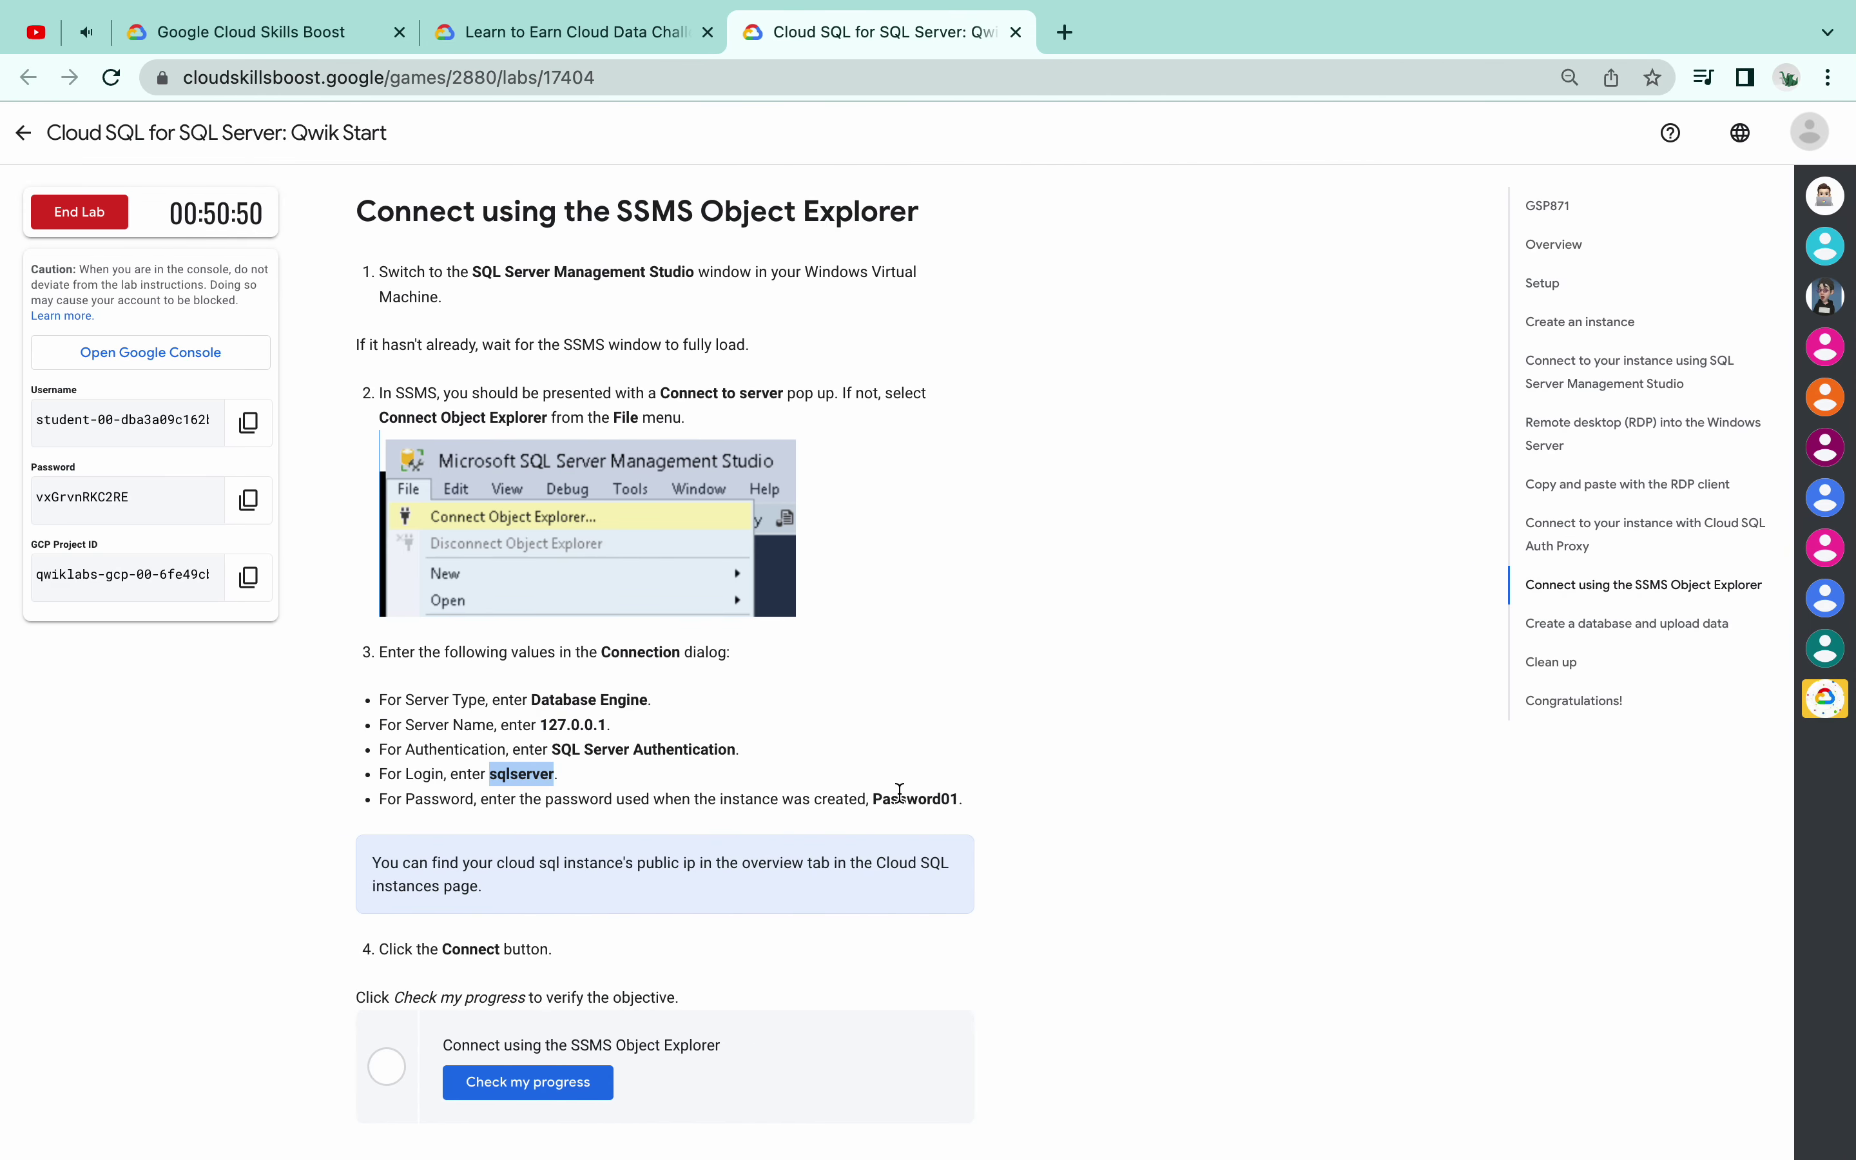
pyautogui.doubleClick(900, 798)
pyautogui.hotkey('ctrl', 'Right')
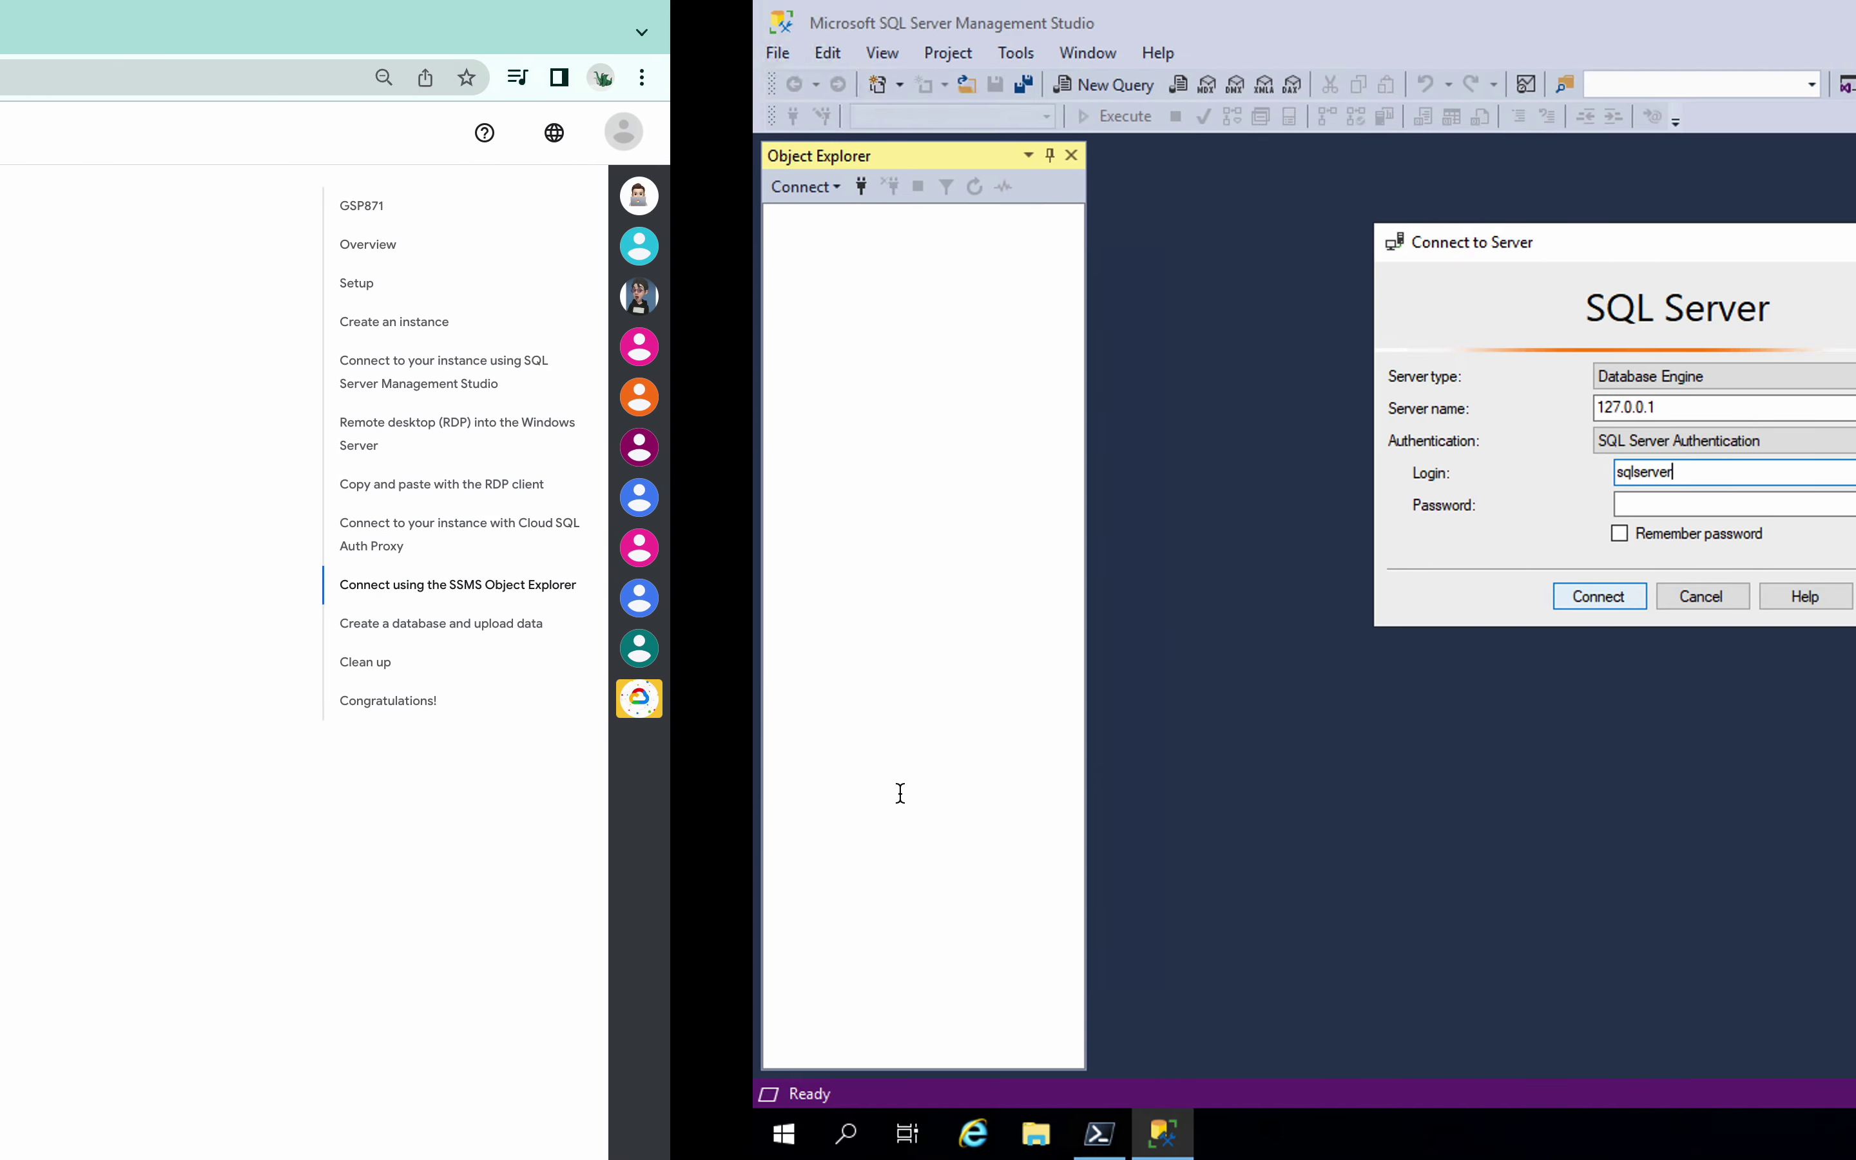
pyautogui.click(1013, 506)
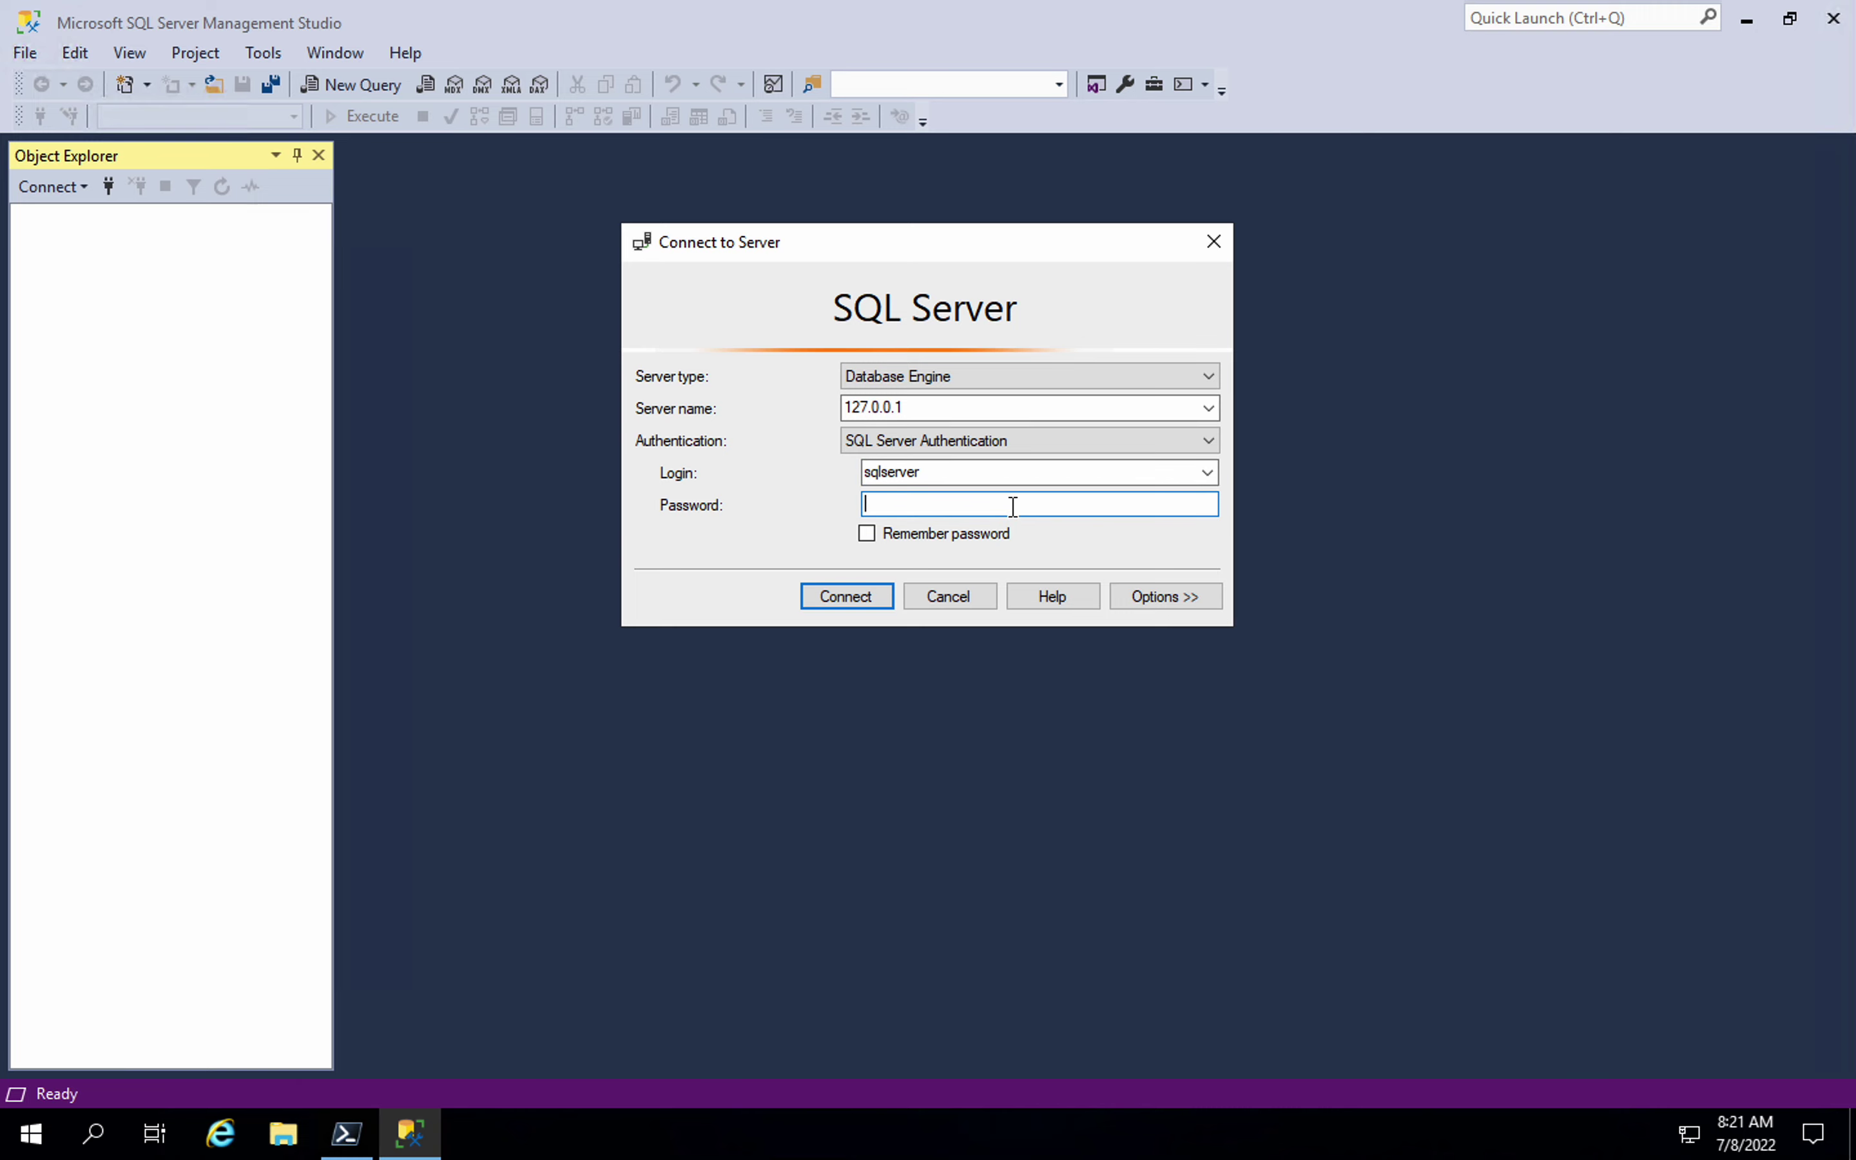
pyautogui.hotkey('ctrl', 'v')
pyautogui.click(853, 591)
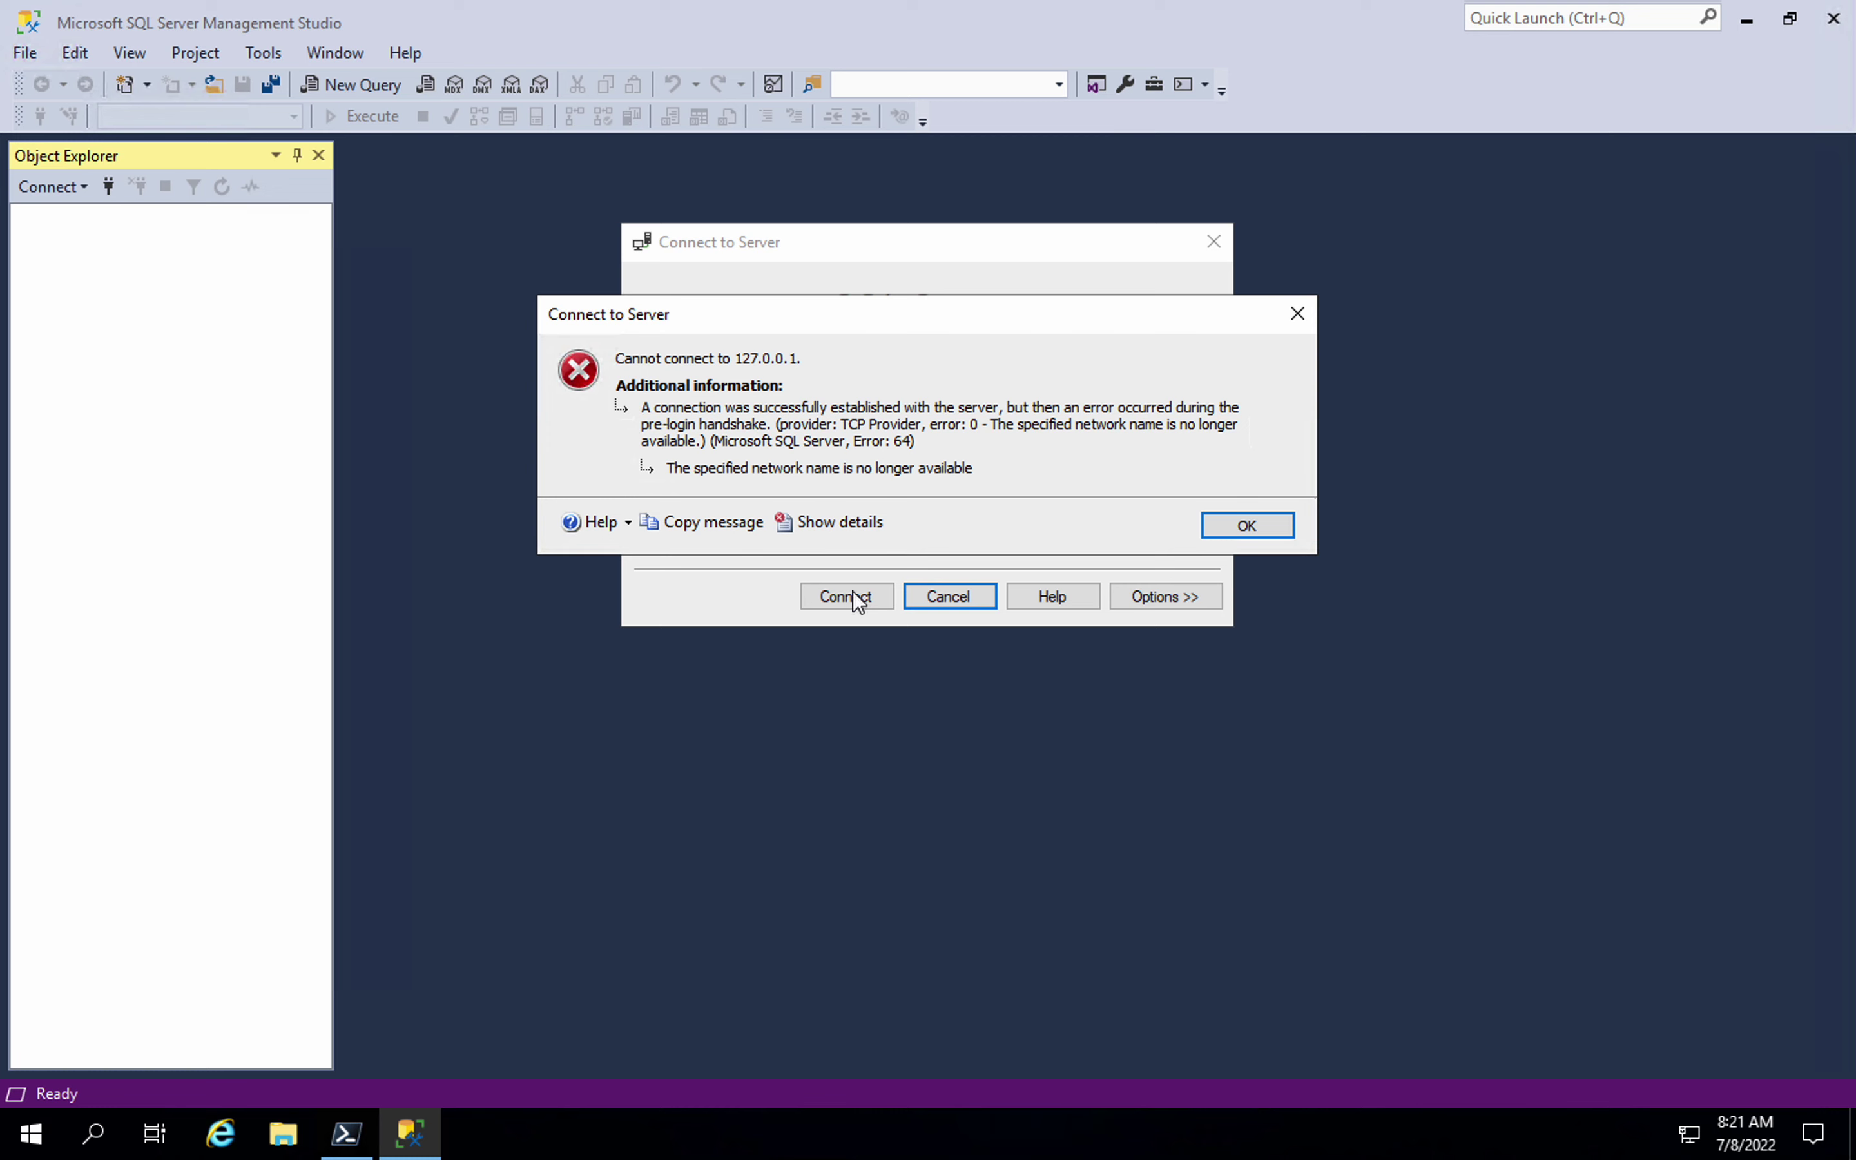
# Try again to connect to the server 127.0.0.1 with the entered login and dismiss the error dialogs
pyautogui.click(1243, 529)
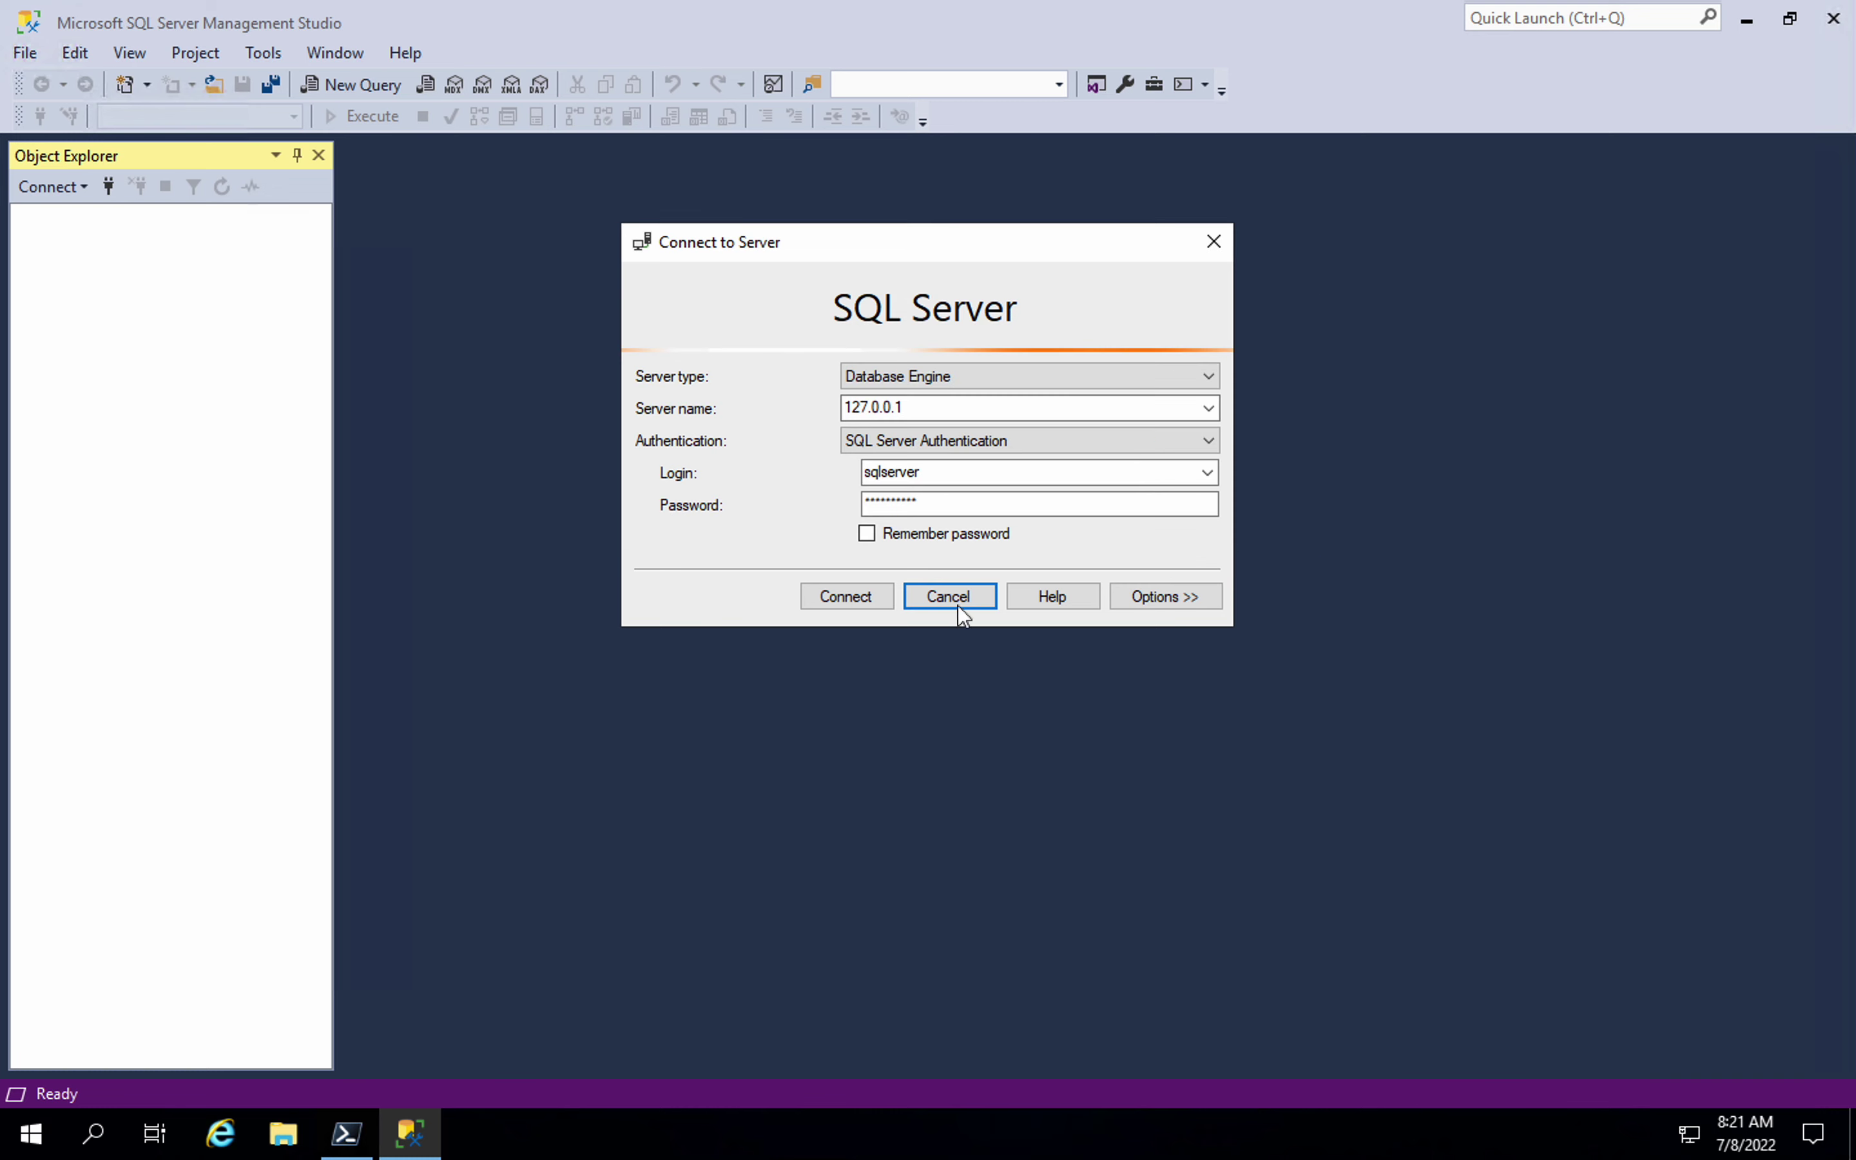
pyautogui.click(851, 595)
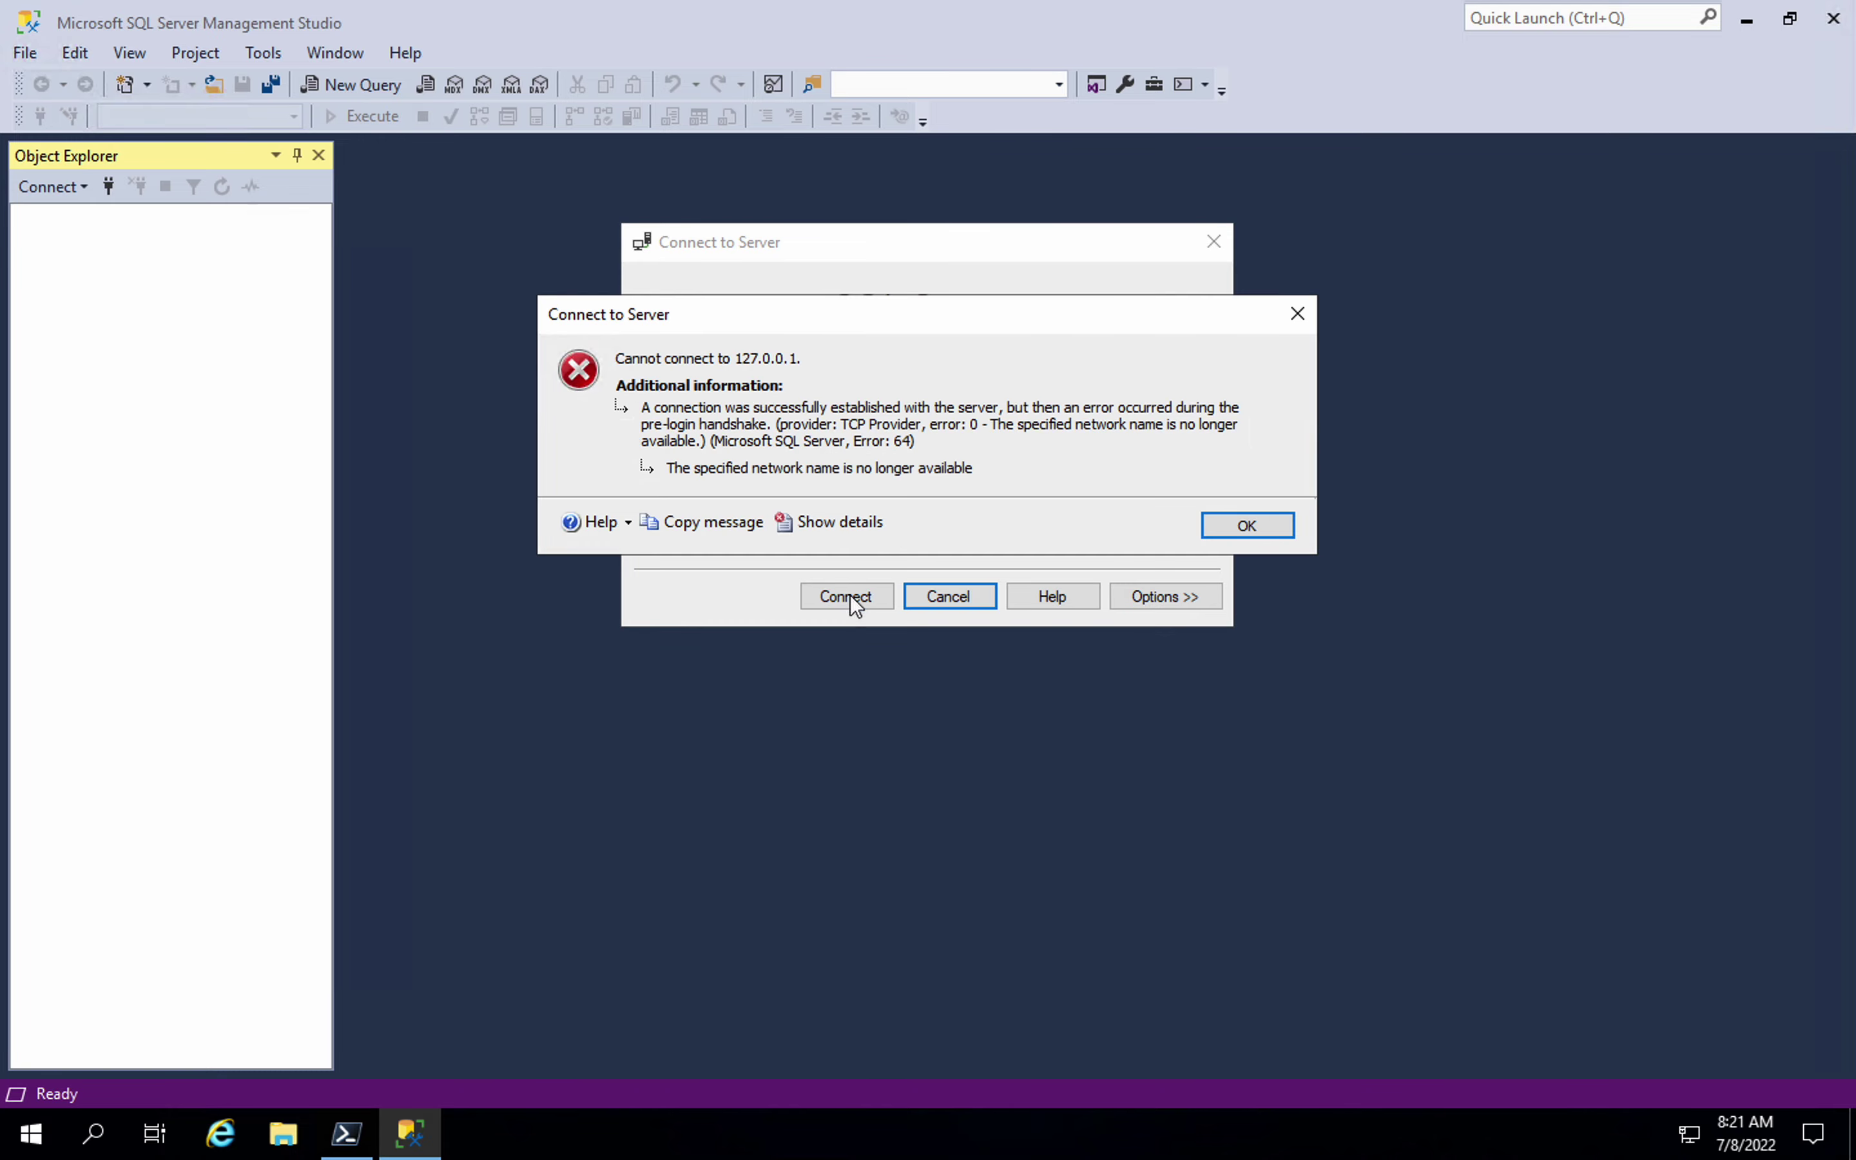
pyautogui.click(1246, 528)
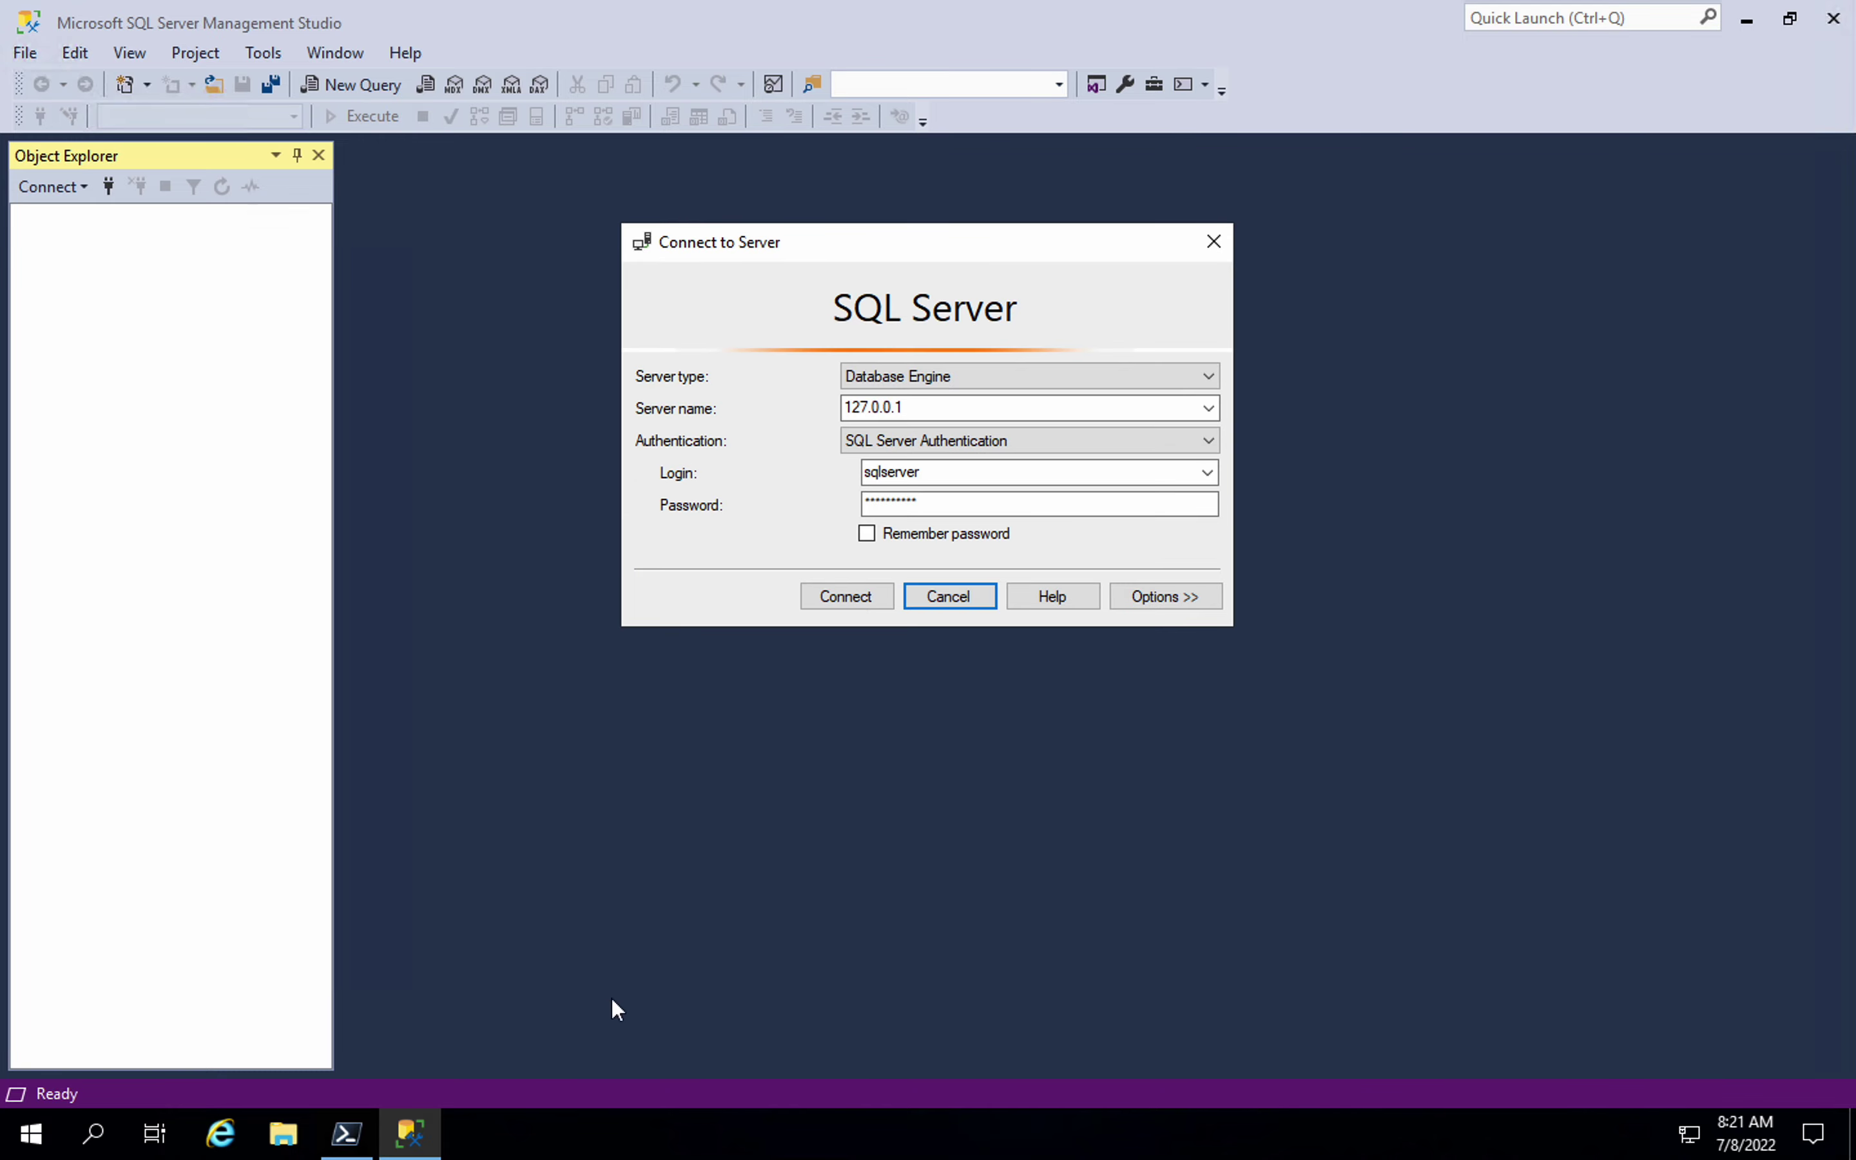
# Check the proxy's output in PowerShell and the creation status of myinstance in the Google Cloud console
pyautogui.click(345, 1135)
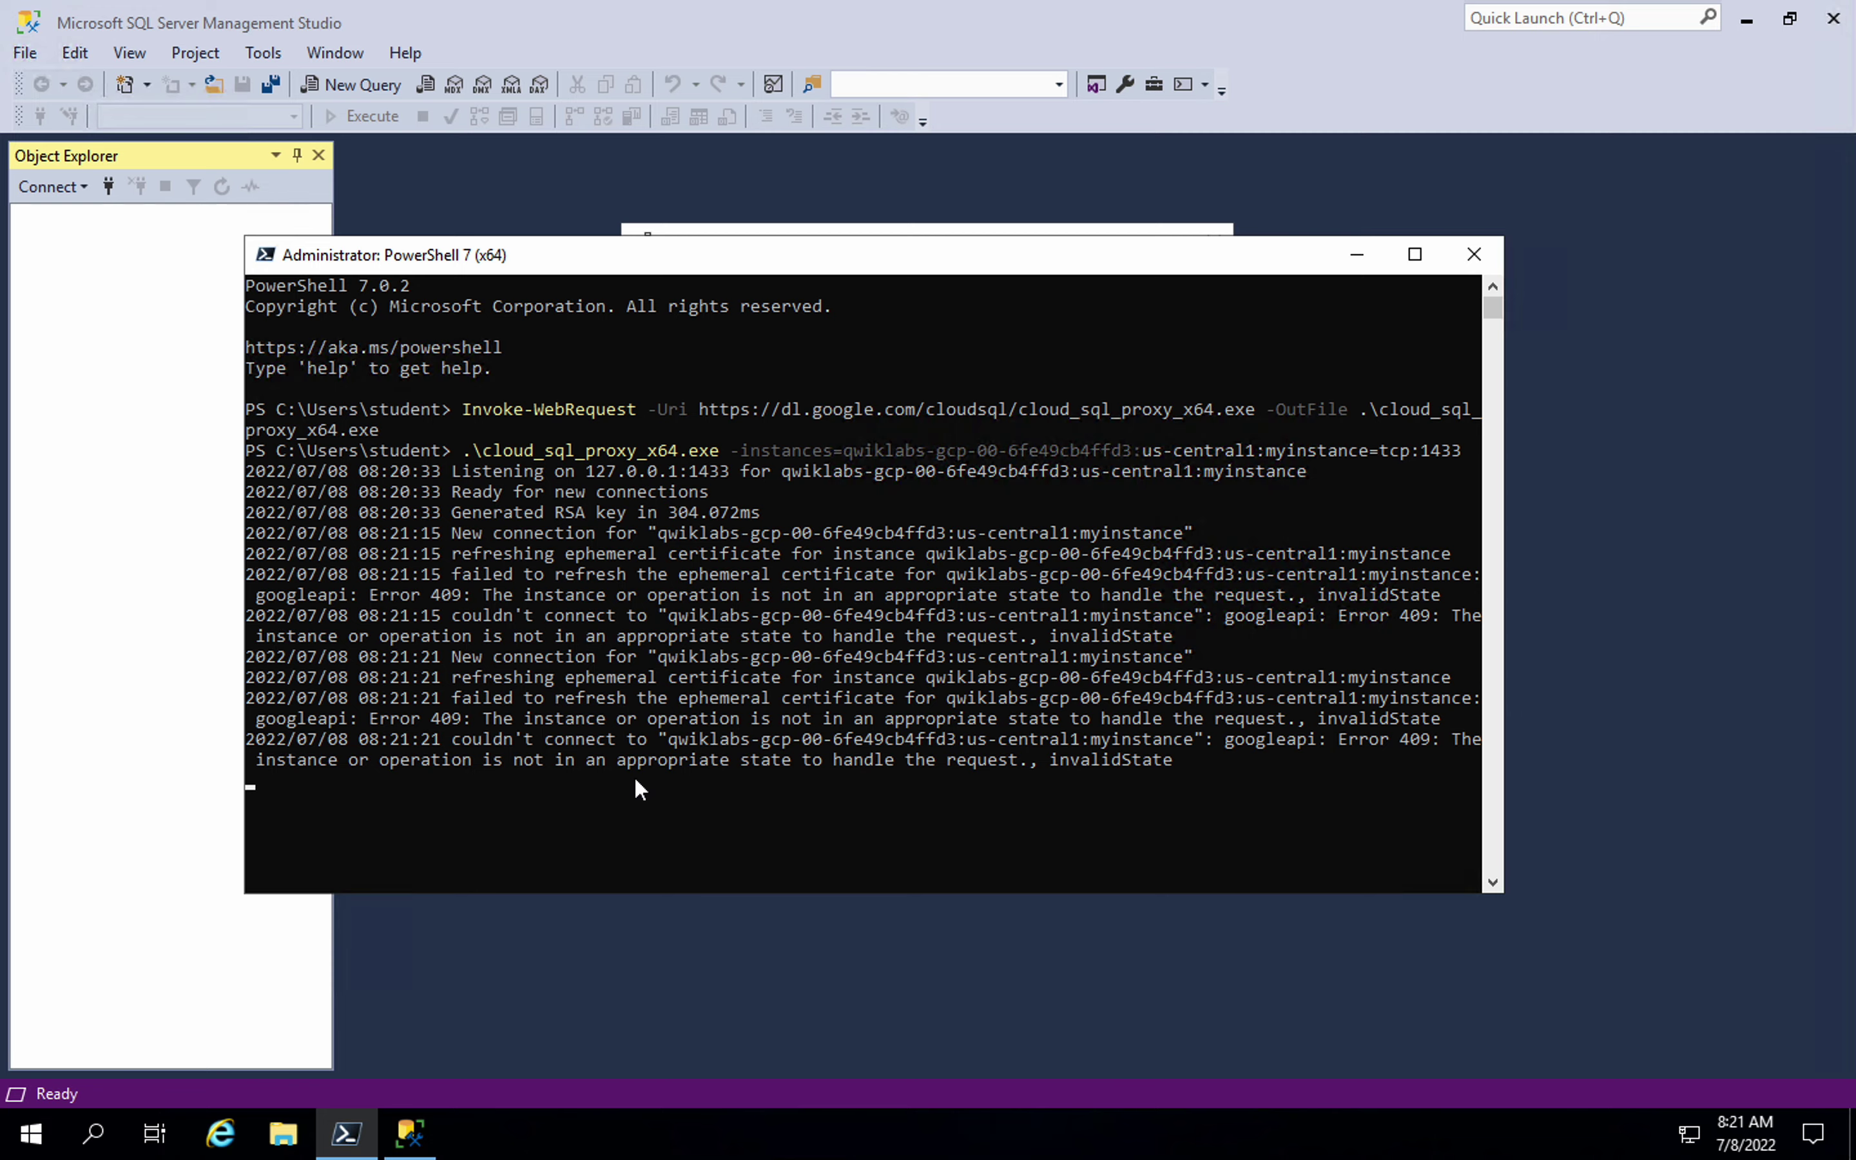
pyautogui.hotkey('ctrl', 'Right')
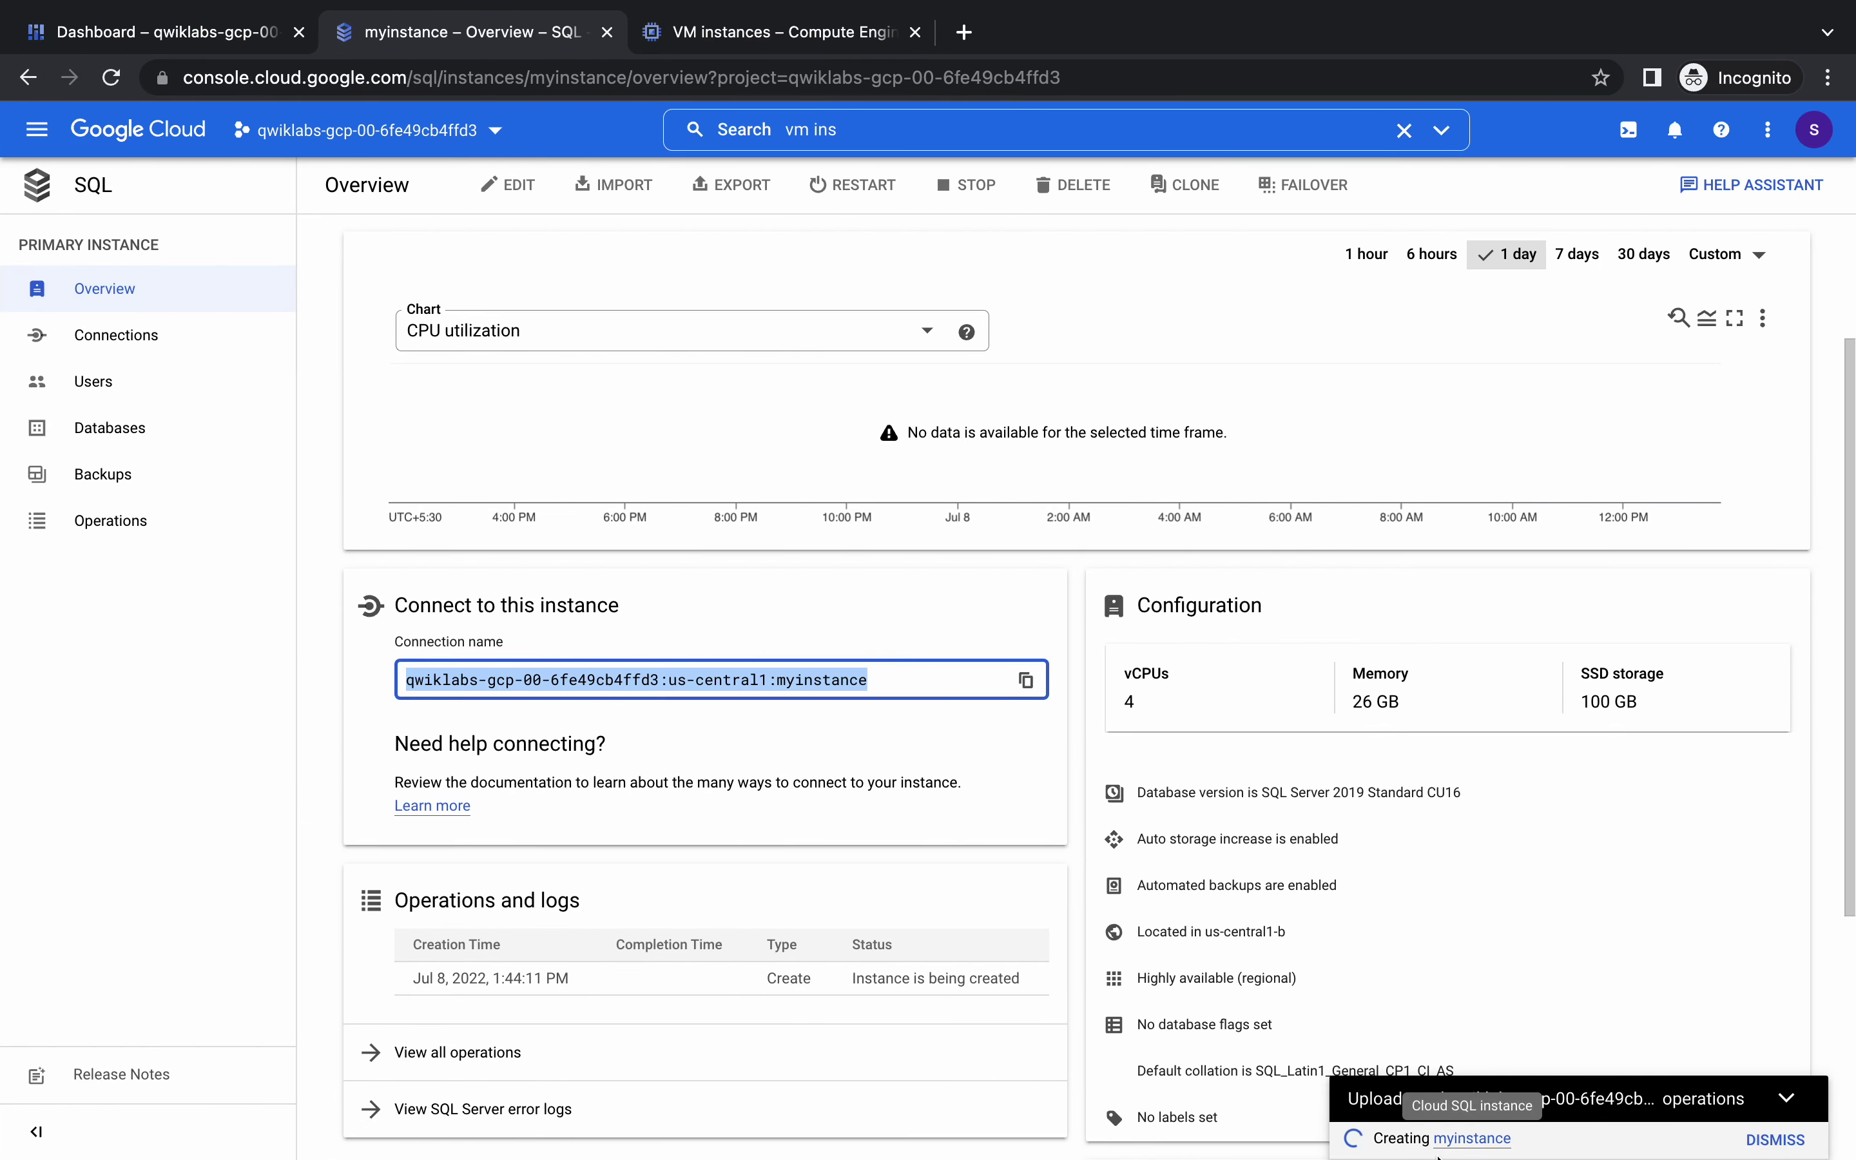
# Switch to Notes and add the line "wait for instance to create" below the proxy command
pyautogui.hotkey('ctrl', 'Left')
pyautogui.hotkey('ctrl', 'Left')
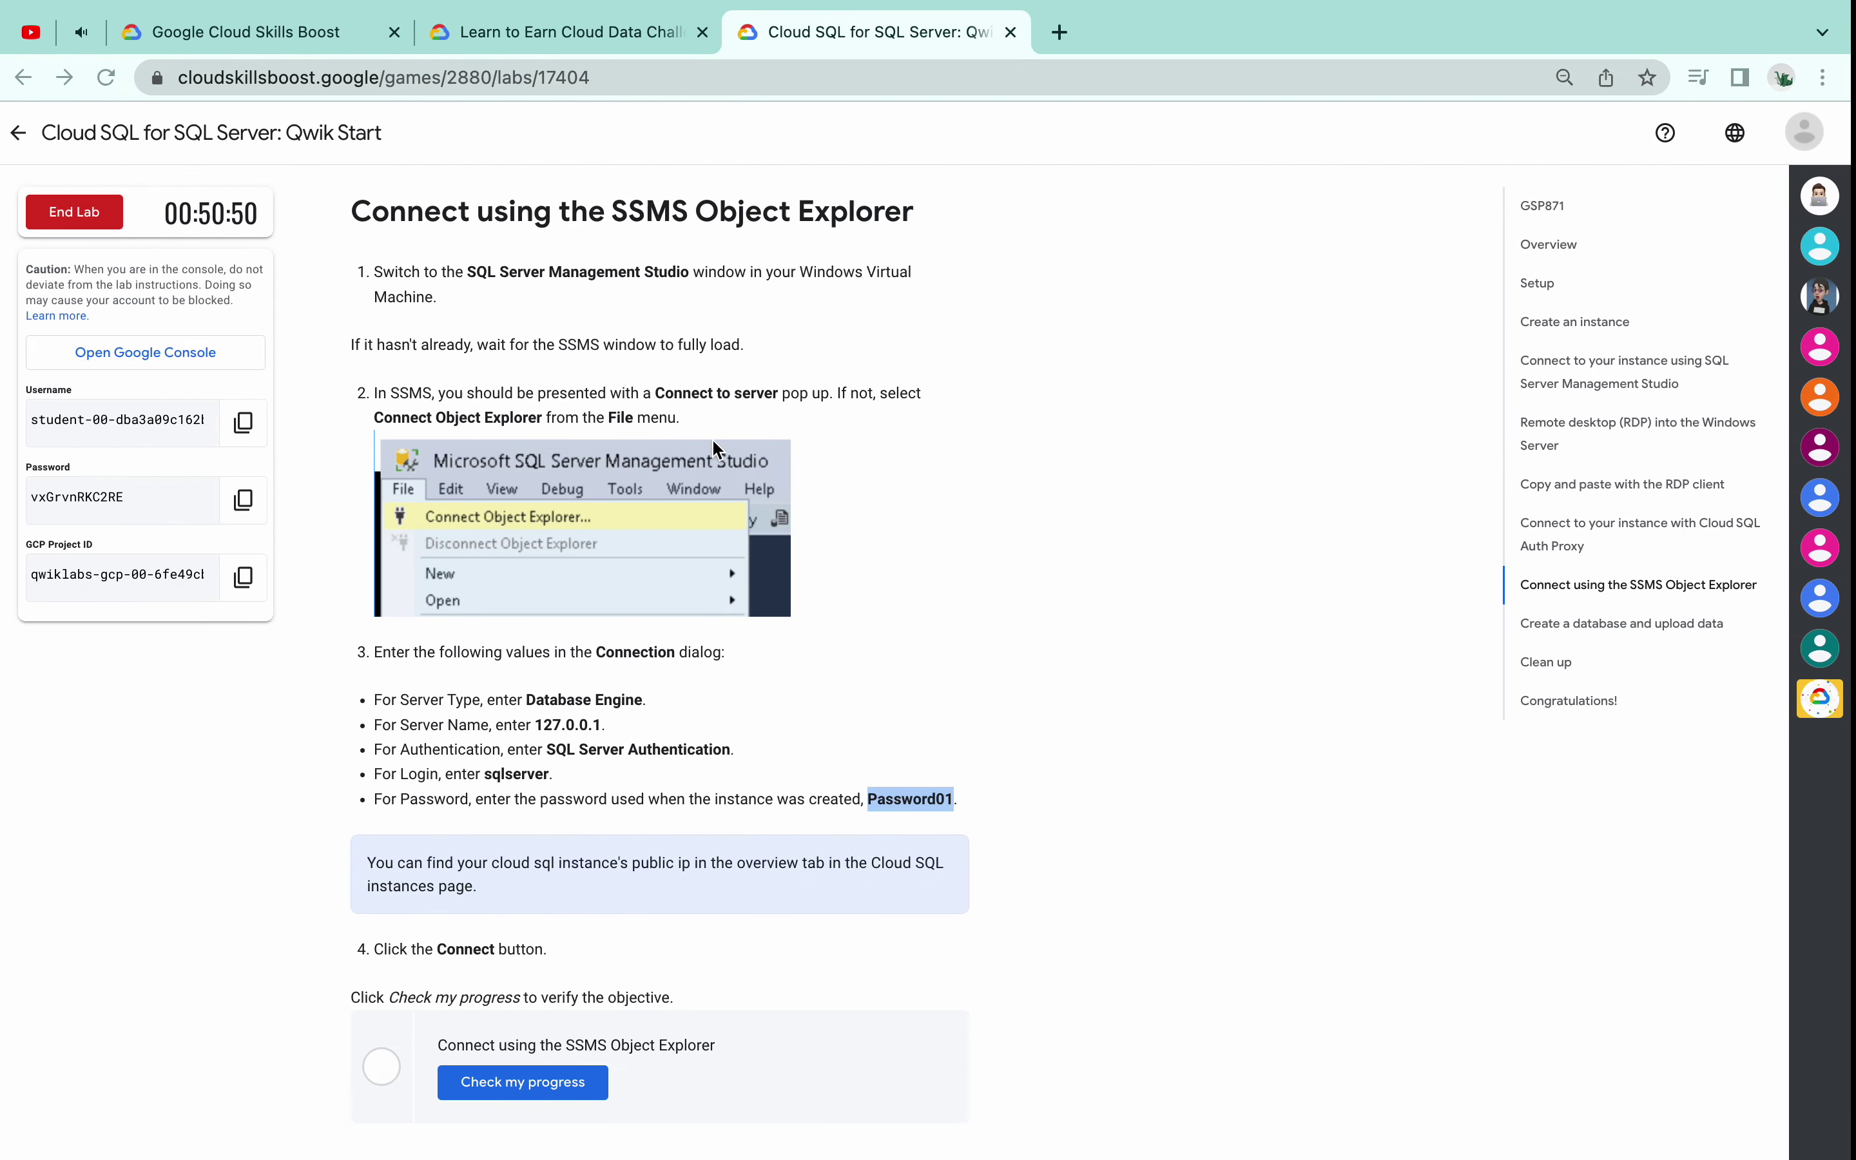
pyautogui.hotkey('ctrl', 'Left')
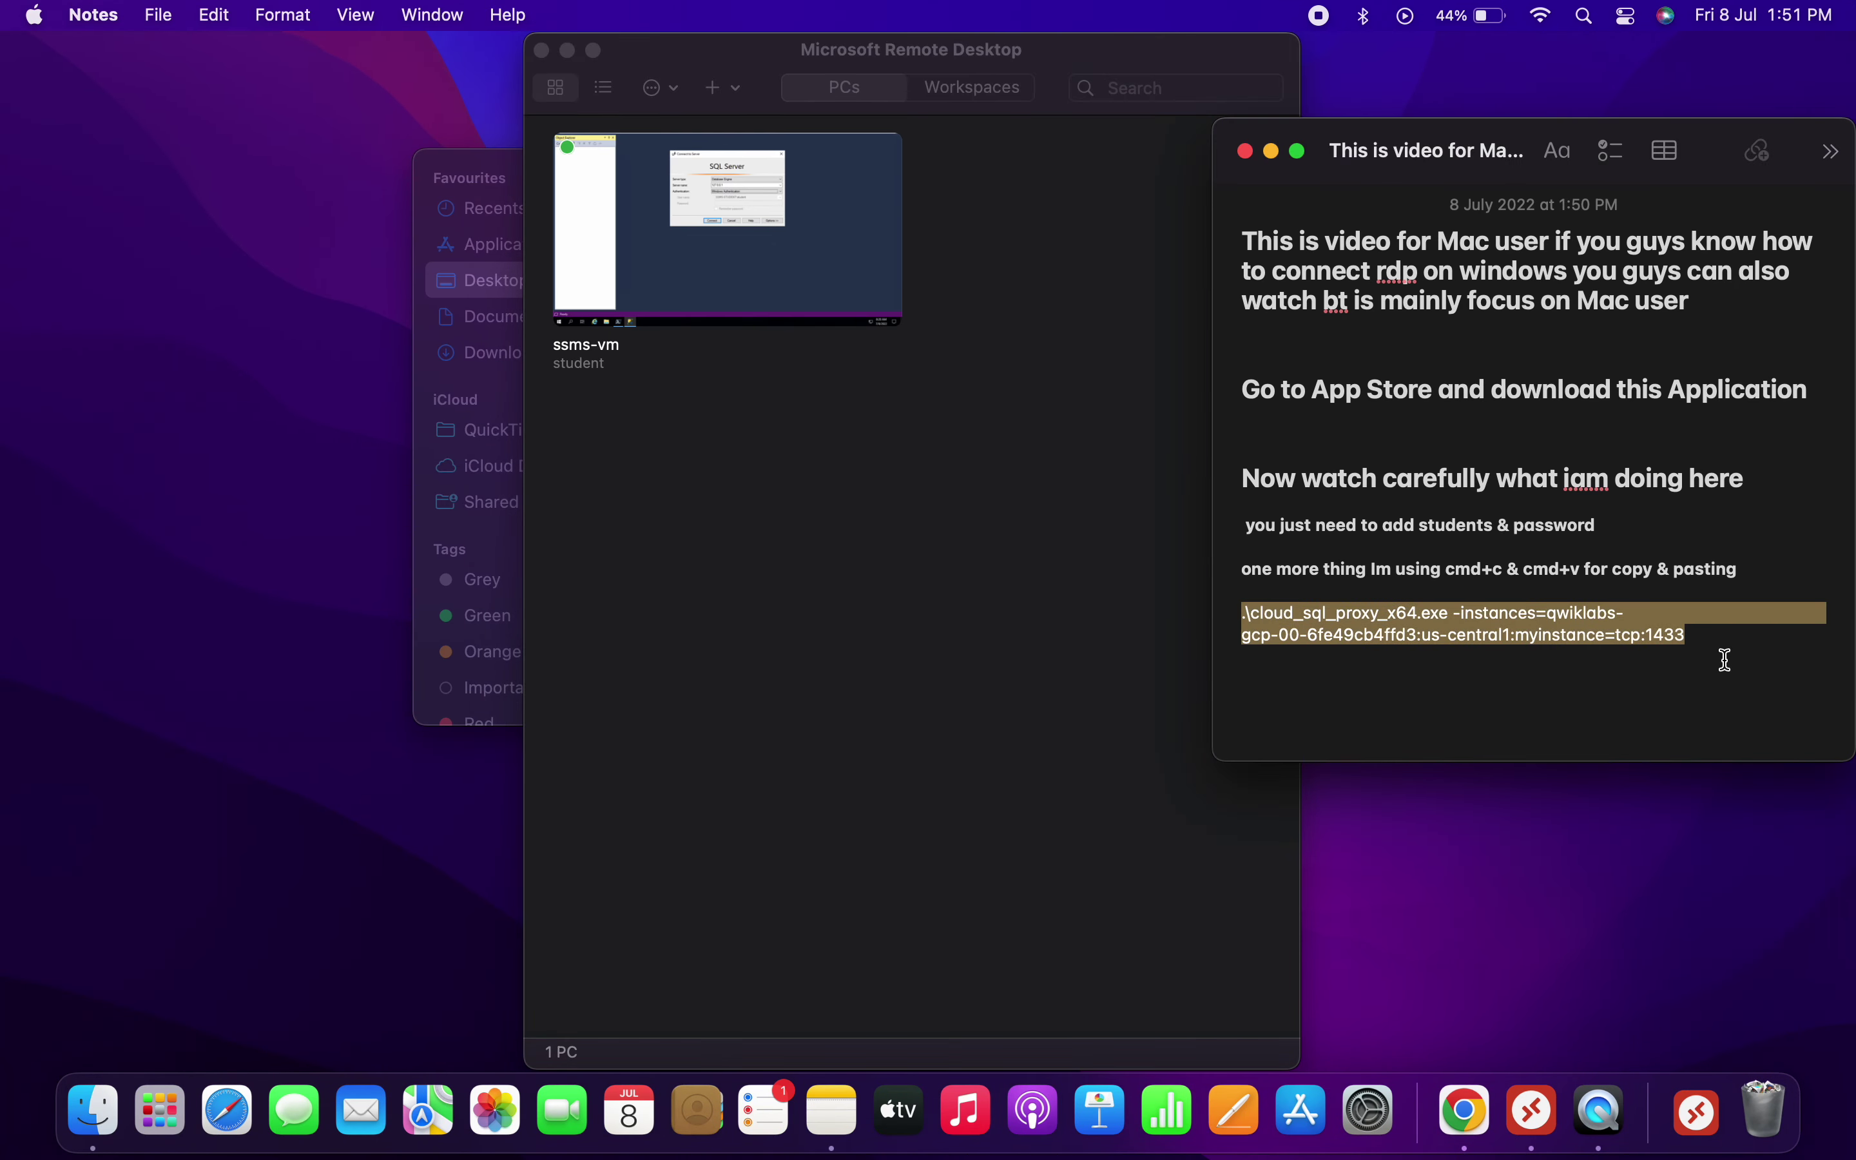
pyautogui.click(1726, 660)
pyautogui.press('Return')
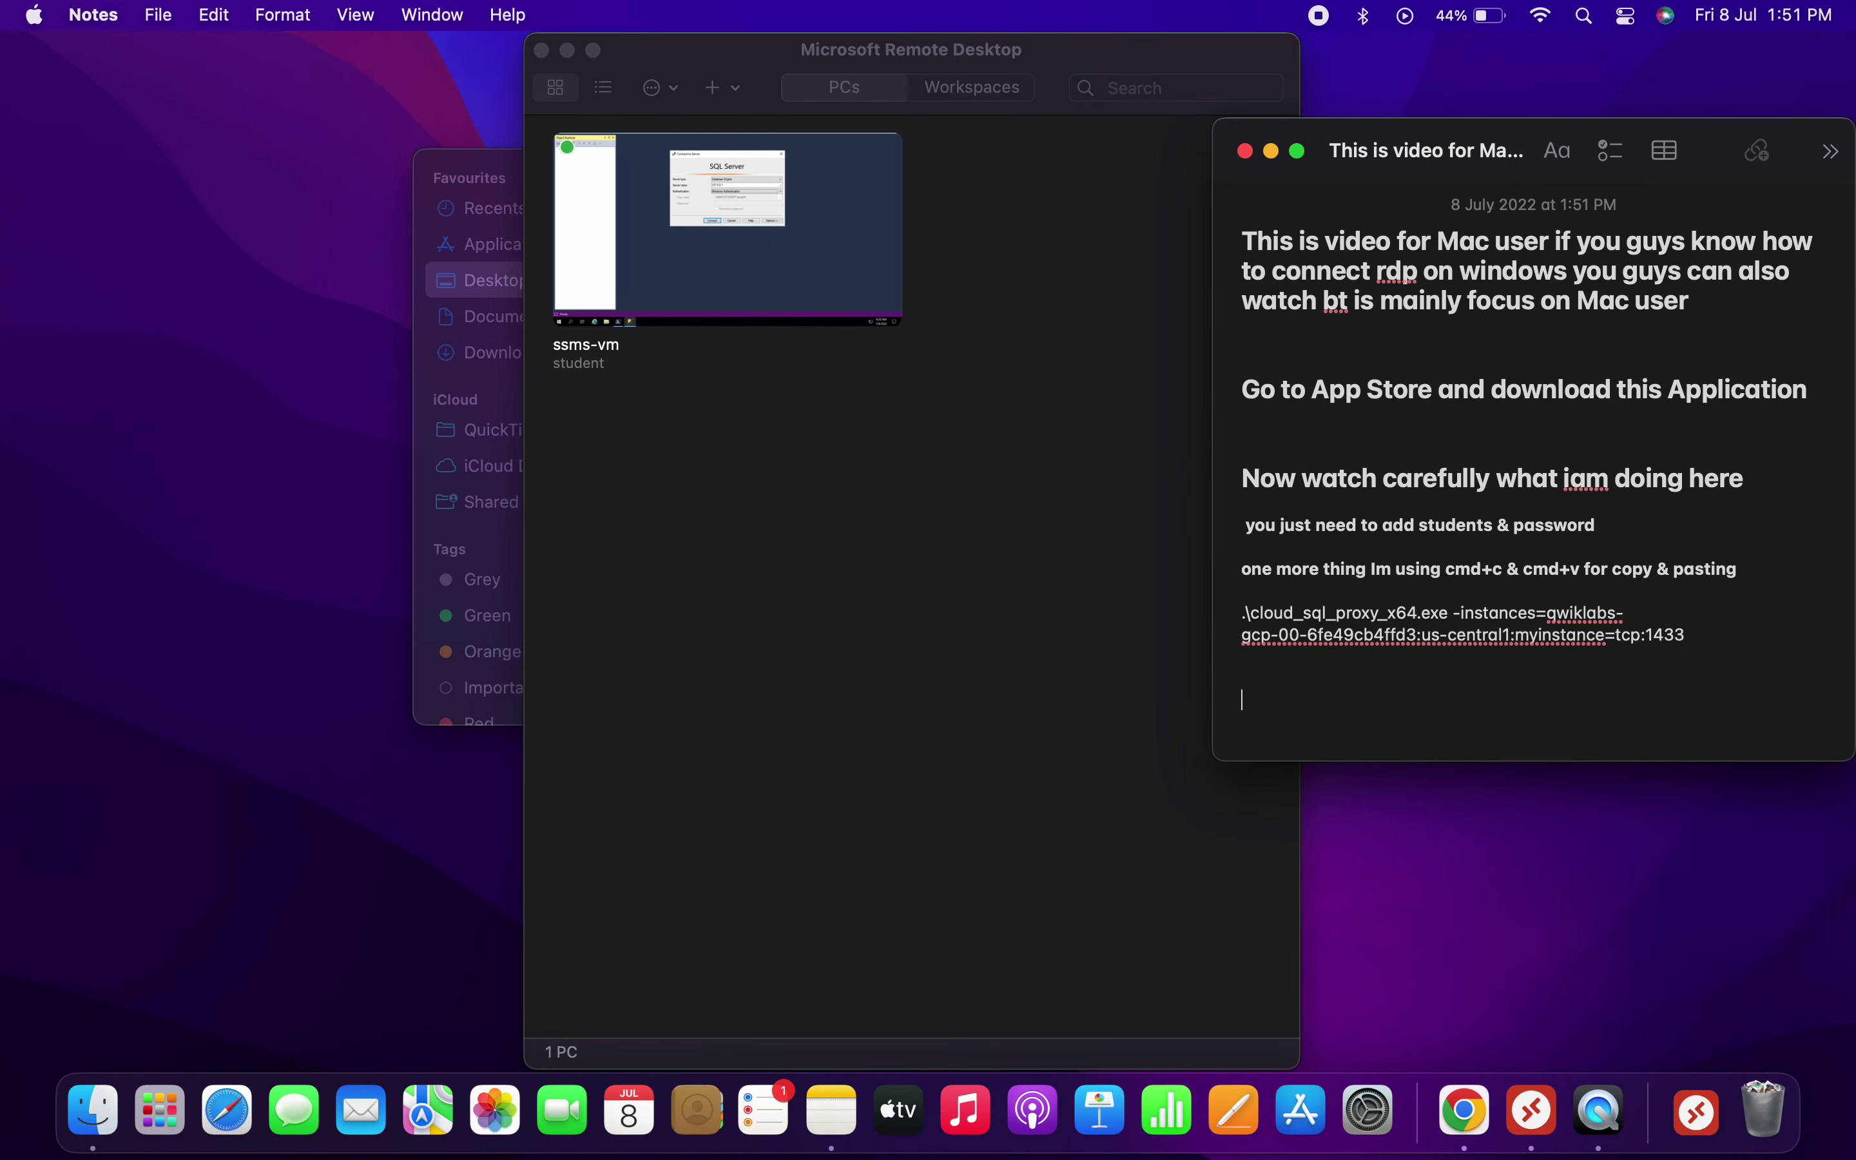
pyautogui.write('wait for instance to crete')
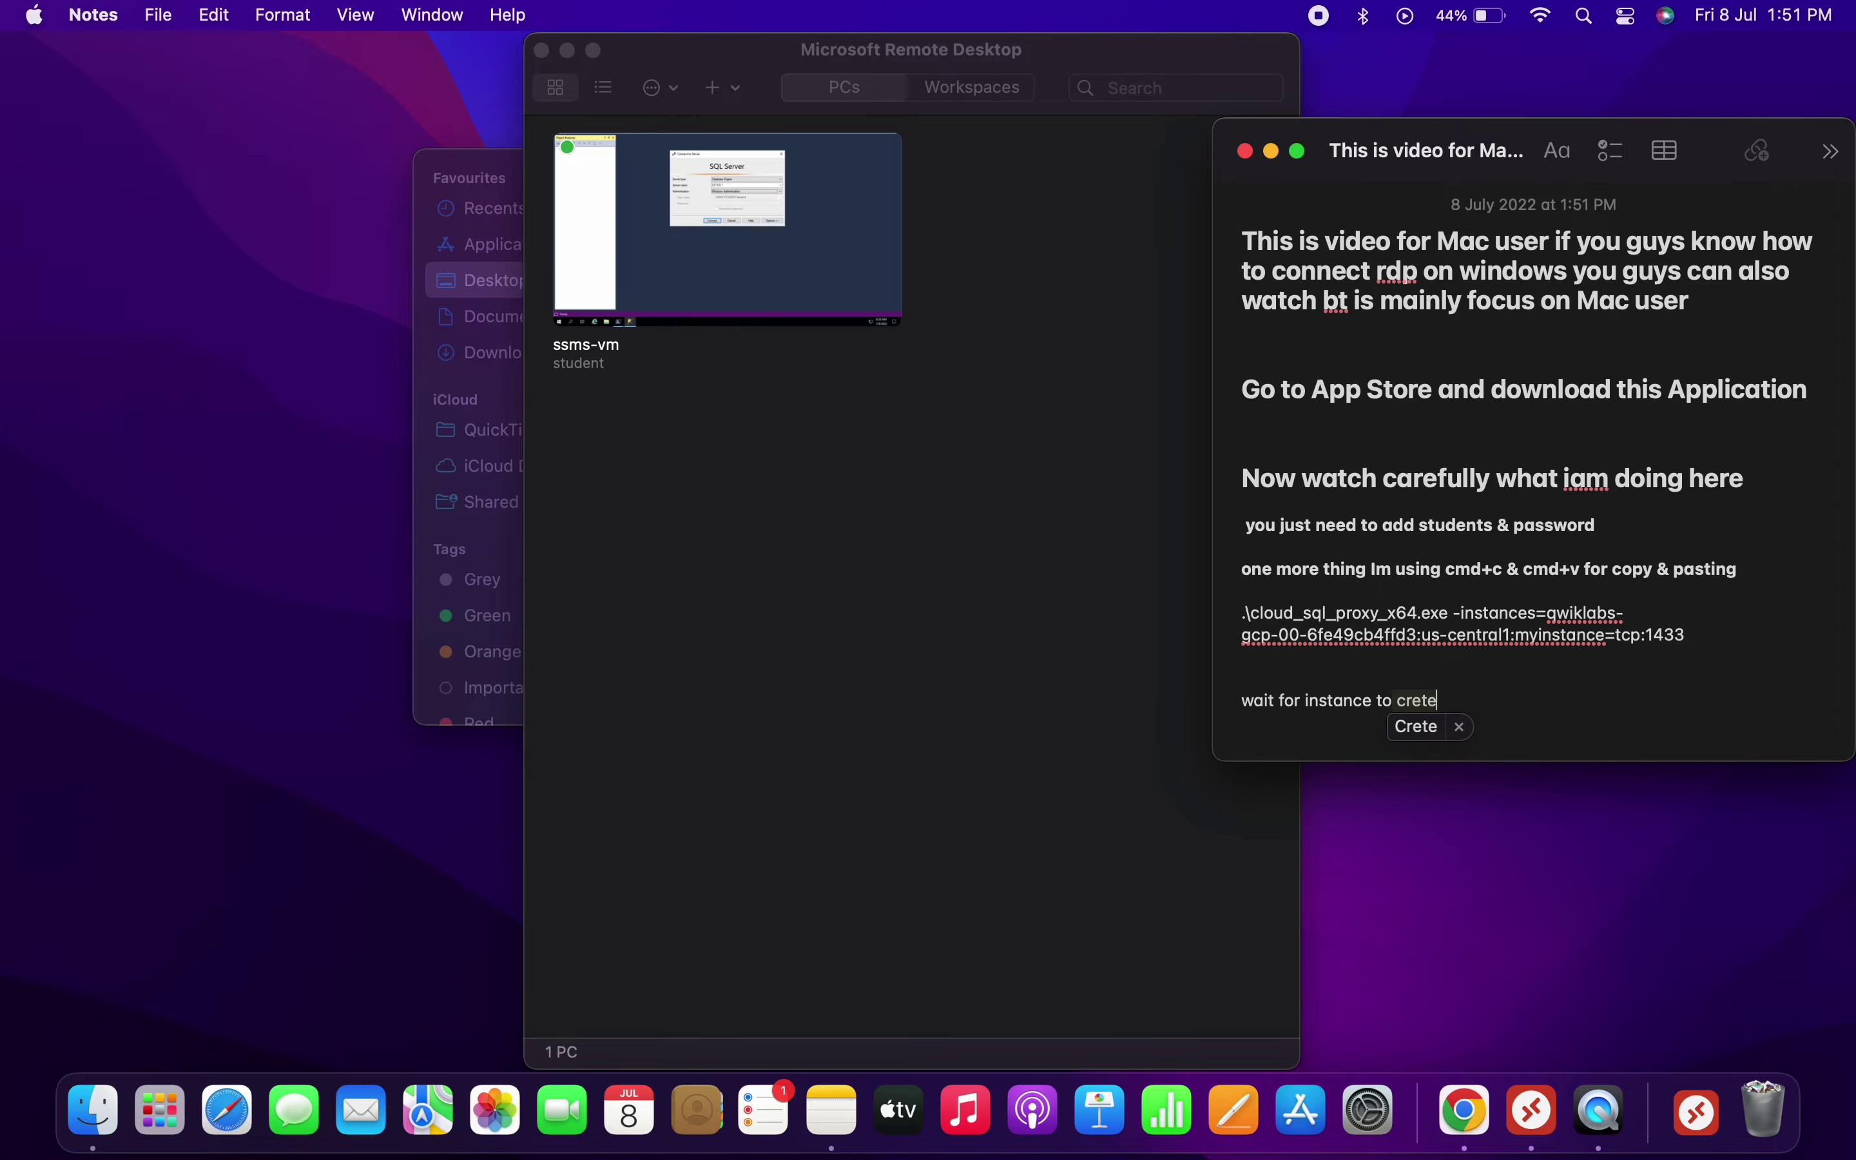
pyautogui.press('BackSpace')
pyautogui.press('BackSpace')
pyautogui.write('ate')
# Return to the Google Cloud console and reopen the overview page of myinstance to refresh its details
pyautogui.hotkey('ctrl', 'Right')
pyautogui.hotkey('ctrl', 'Right')
pyautogui.hotkey('ctrl', 'Right')
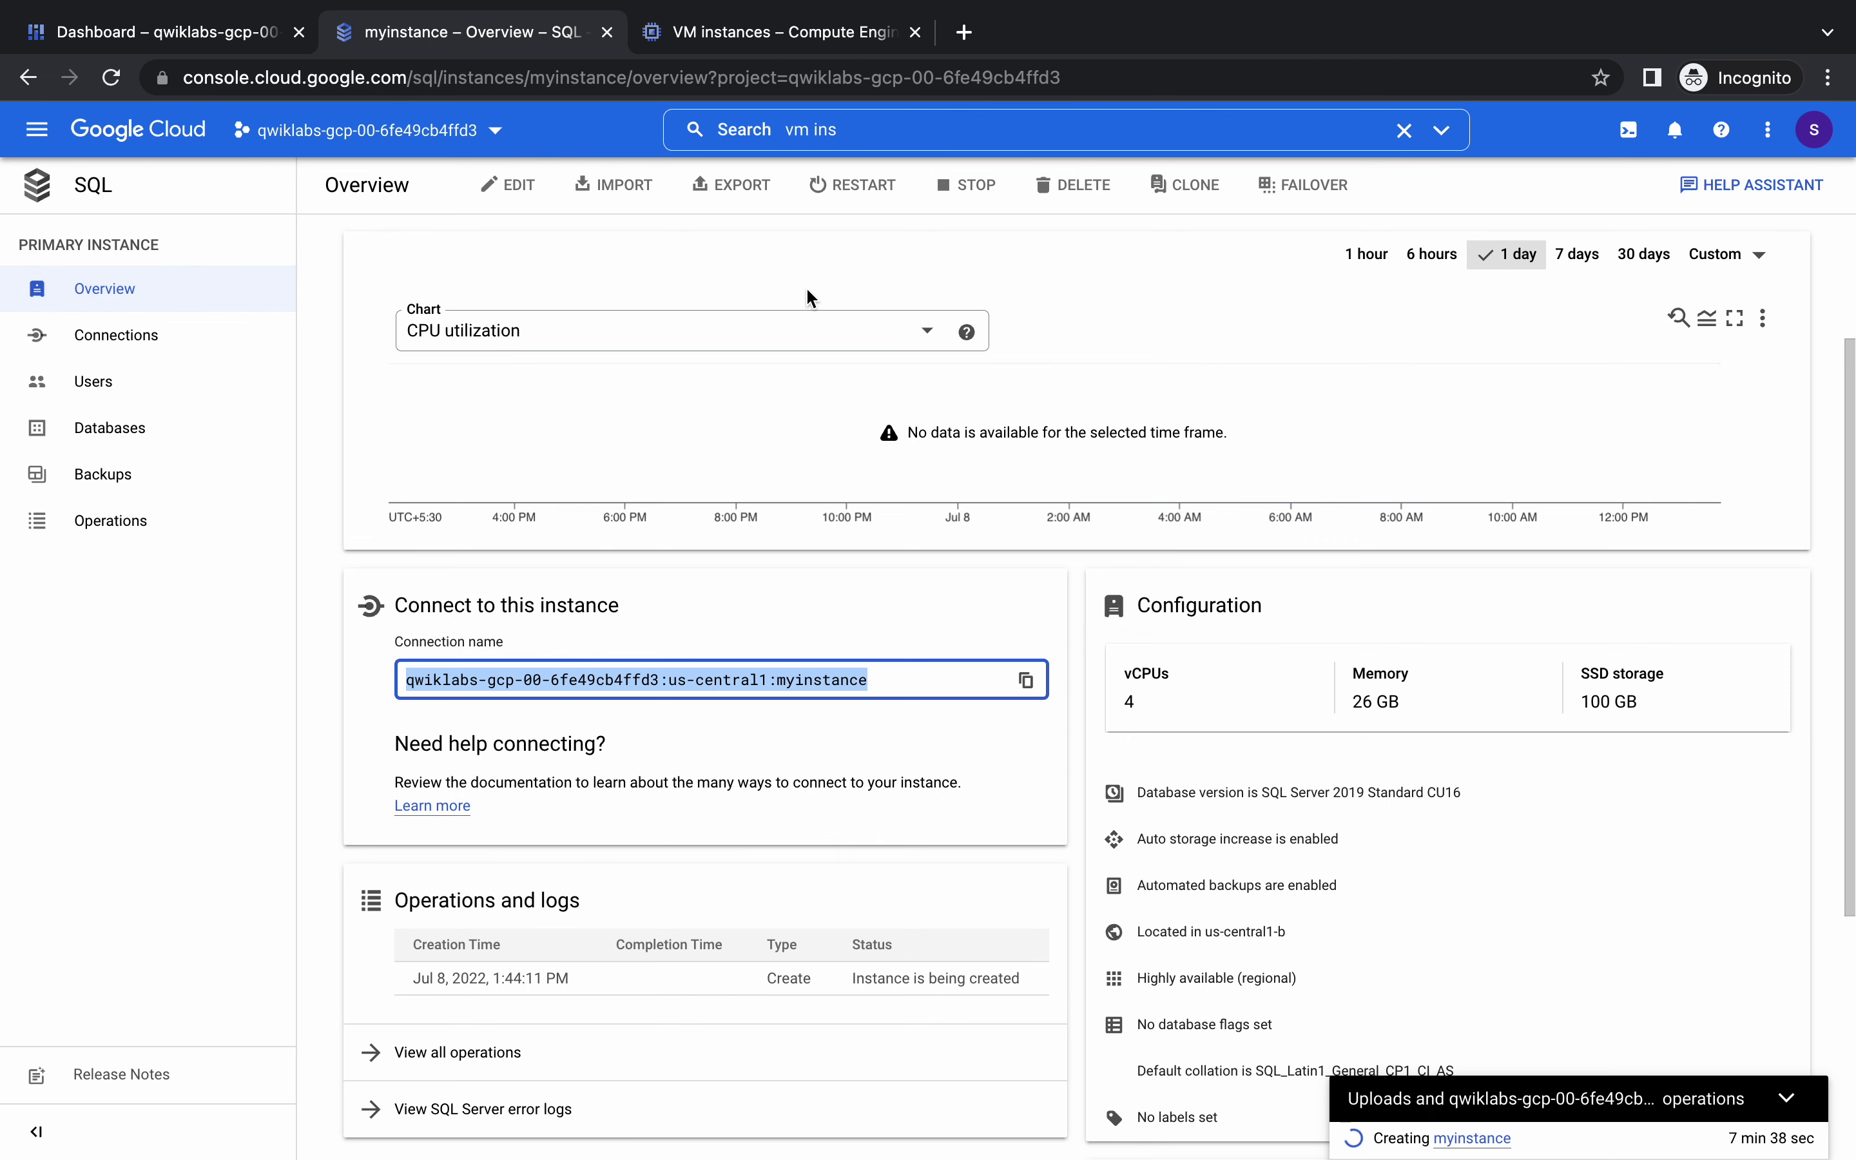
pyautogui.click(31, 79)
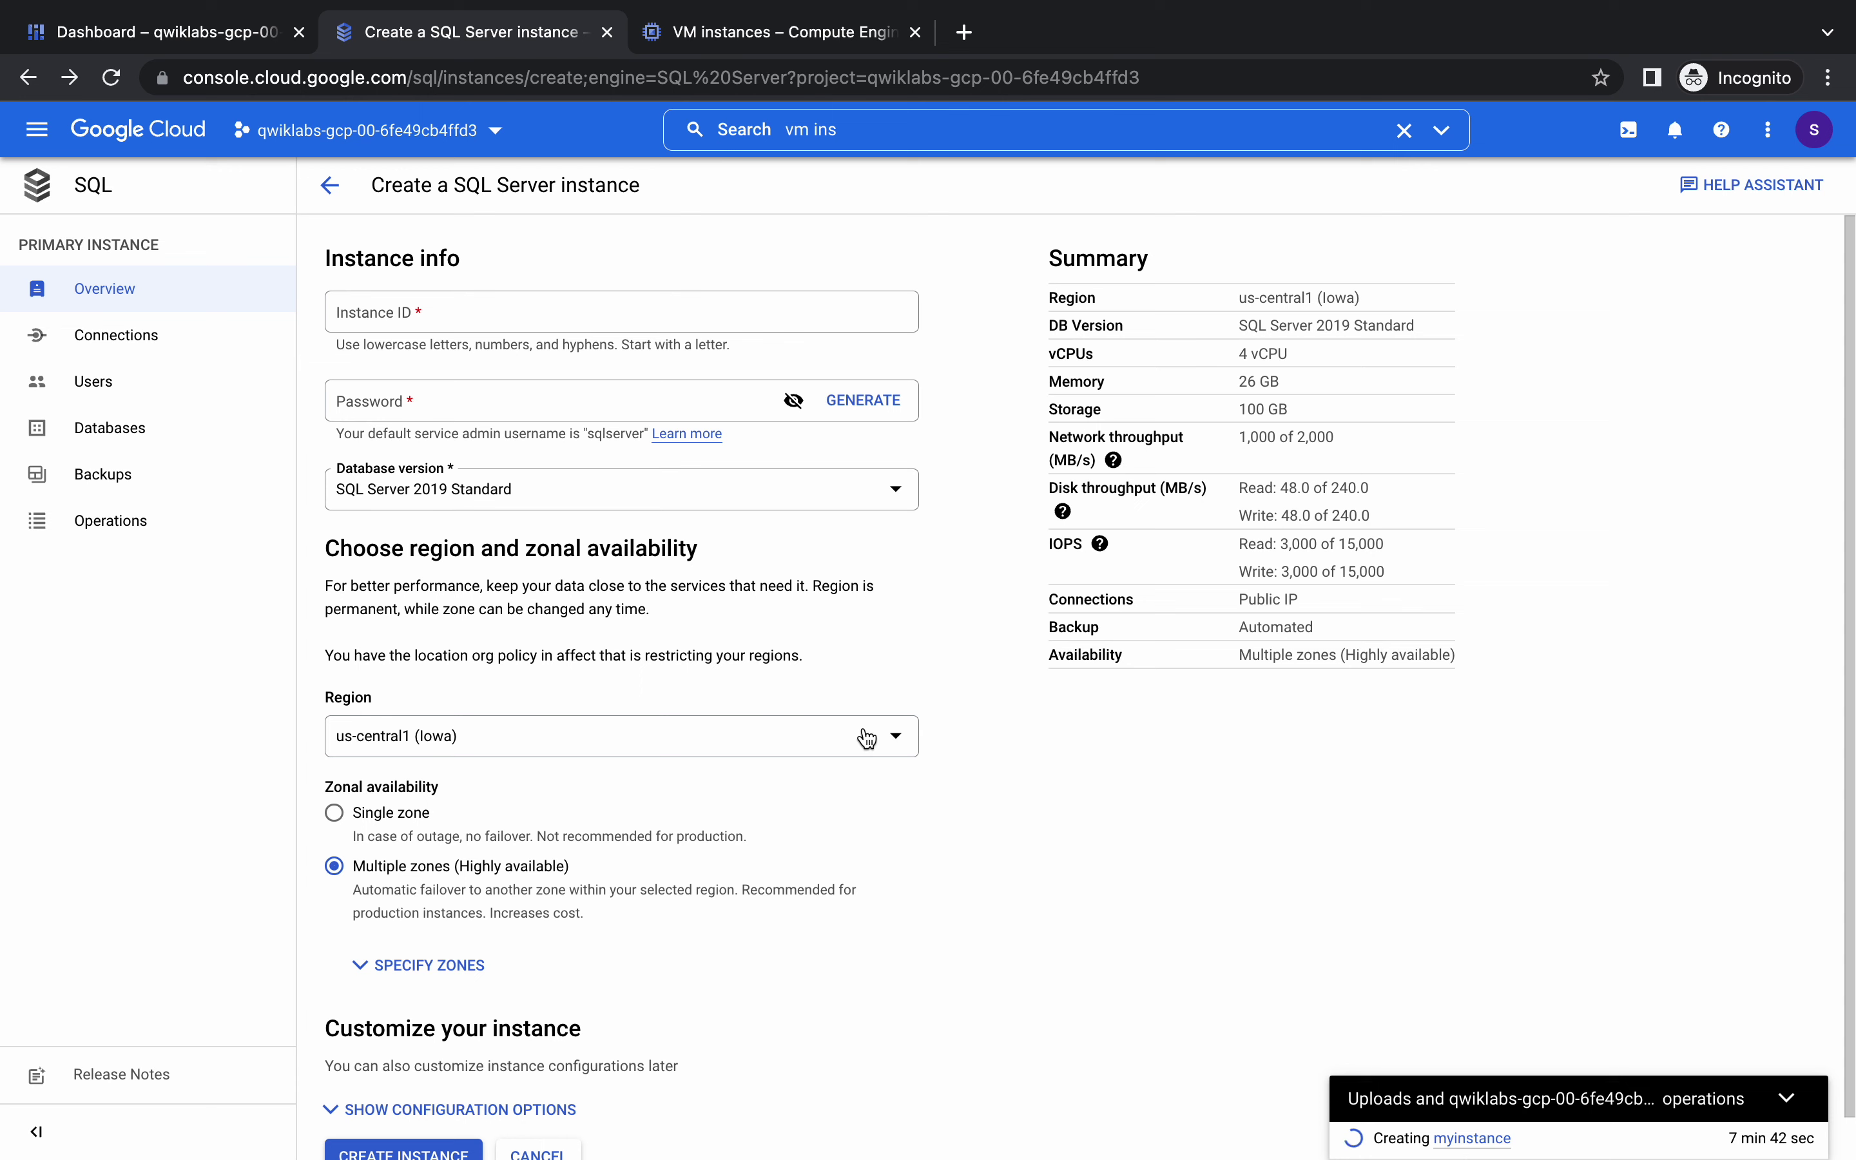
pyautogui.click(124, 299)
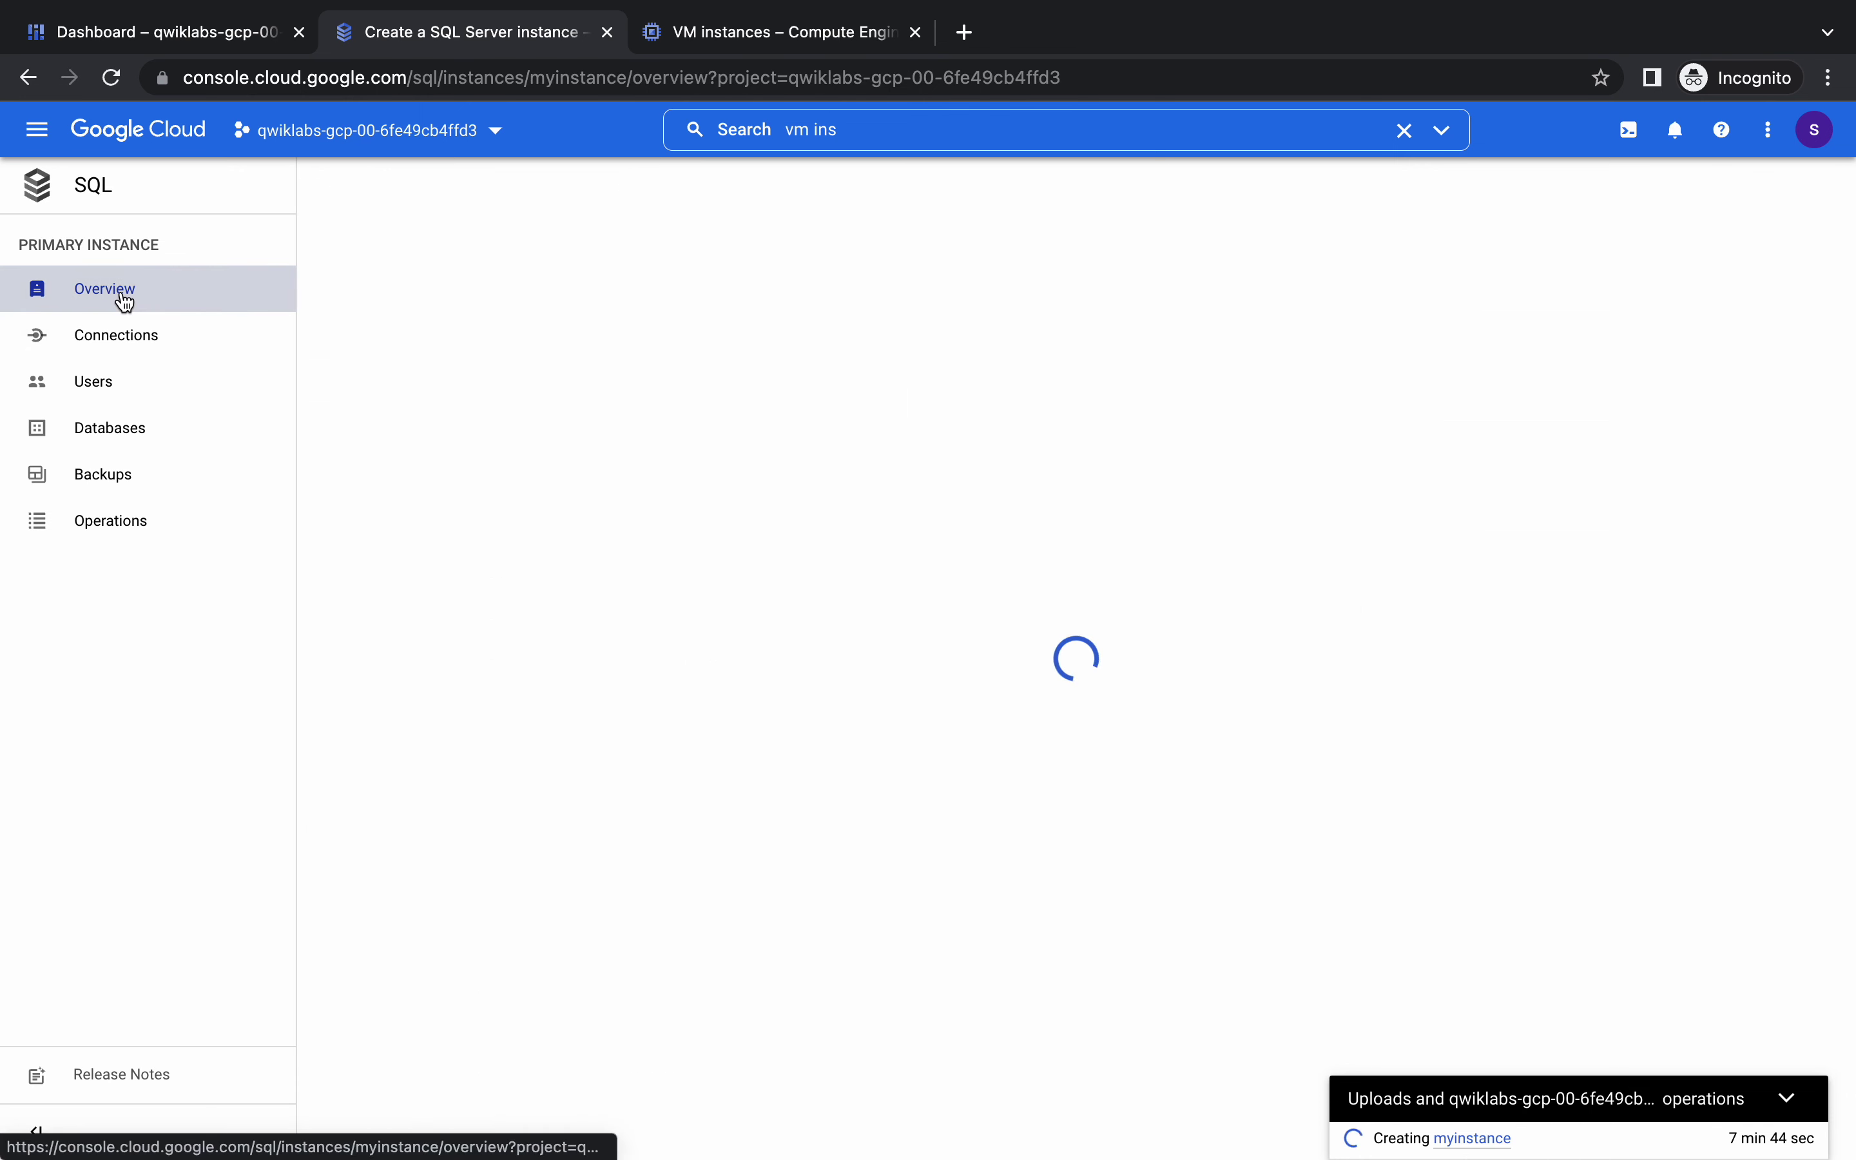
pyautogui.scroll(-1, 811, 789)
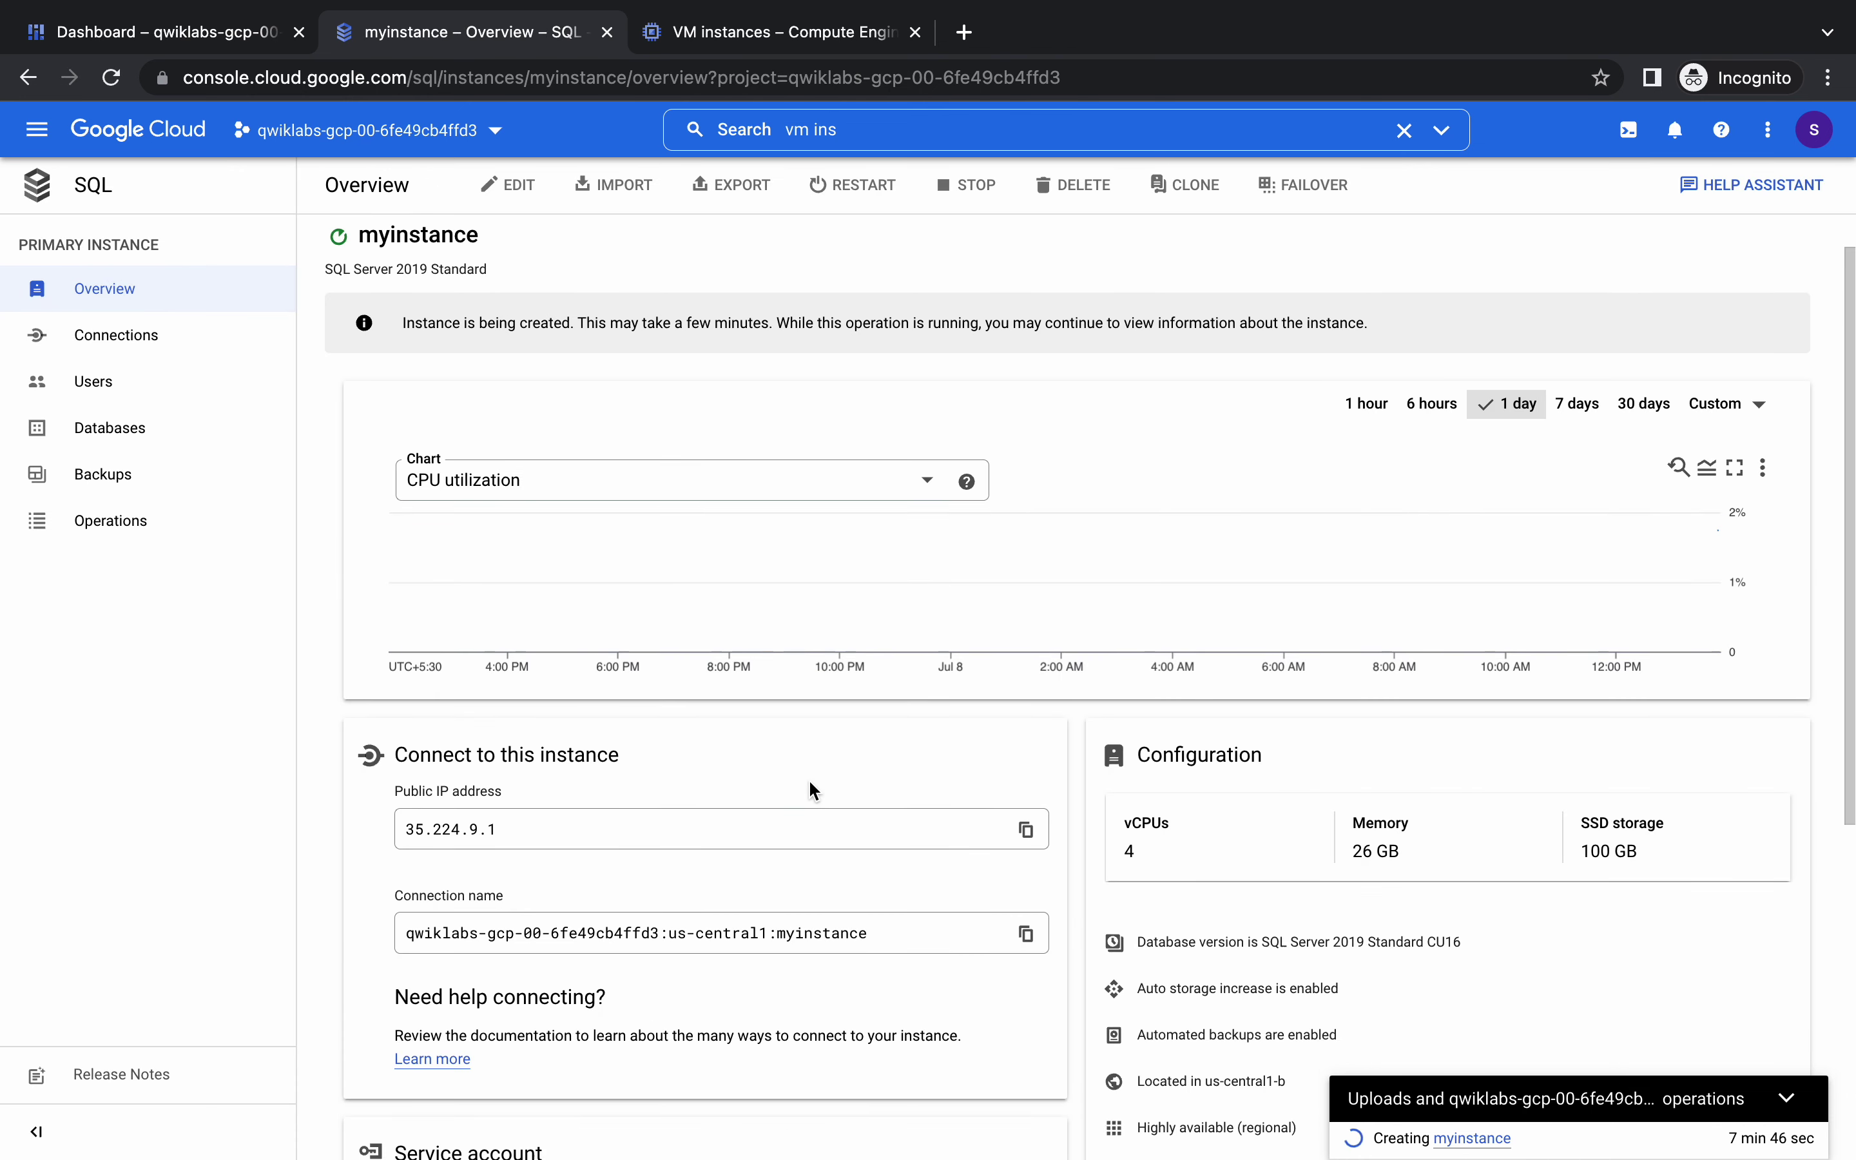
# Close the support tools tip on the project dashboard and monitor the creation status on the myinstance overview page
pyautogui.click(208, 36)
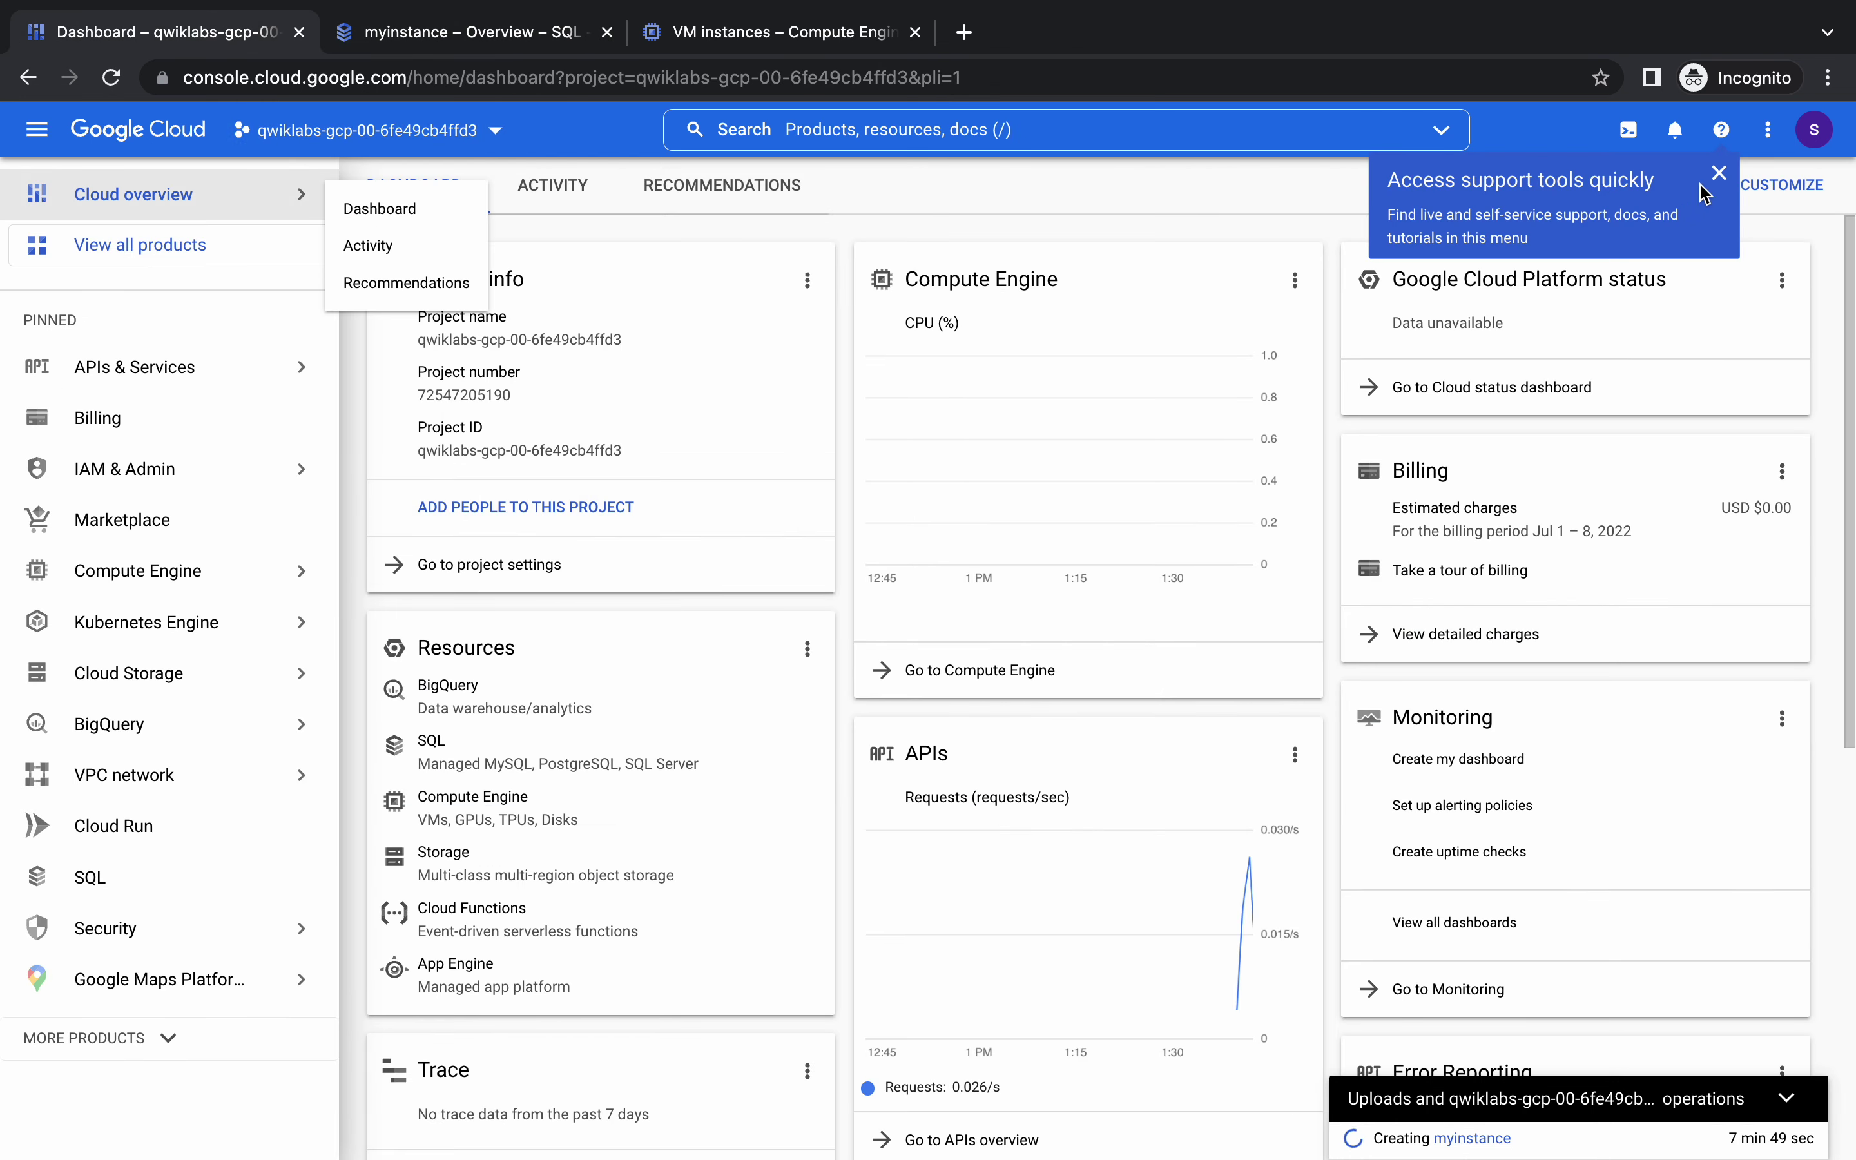
pyautogui.click(1718, 174)
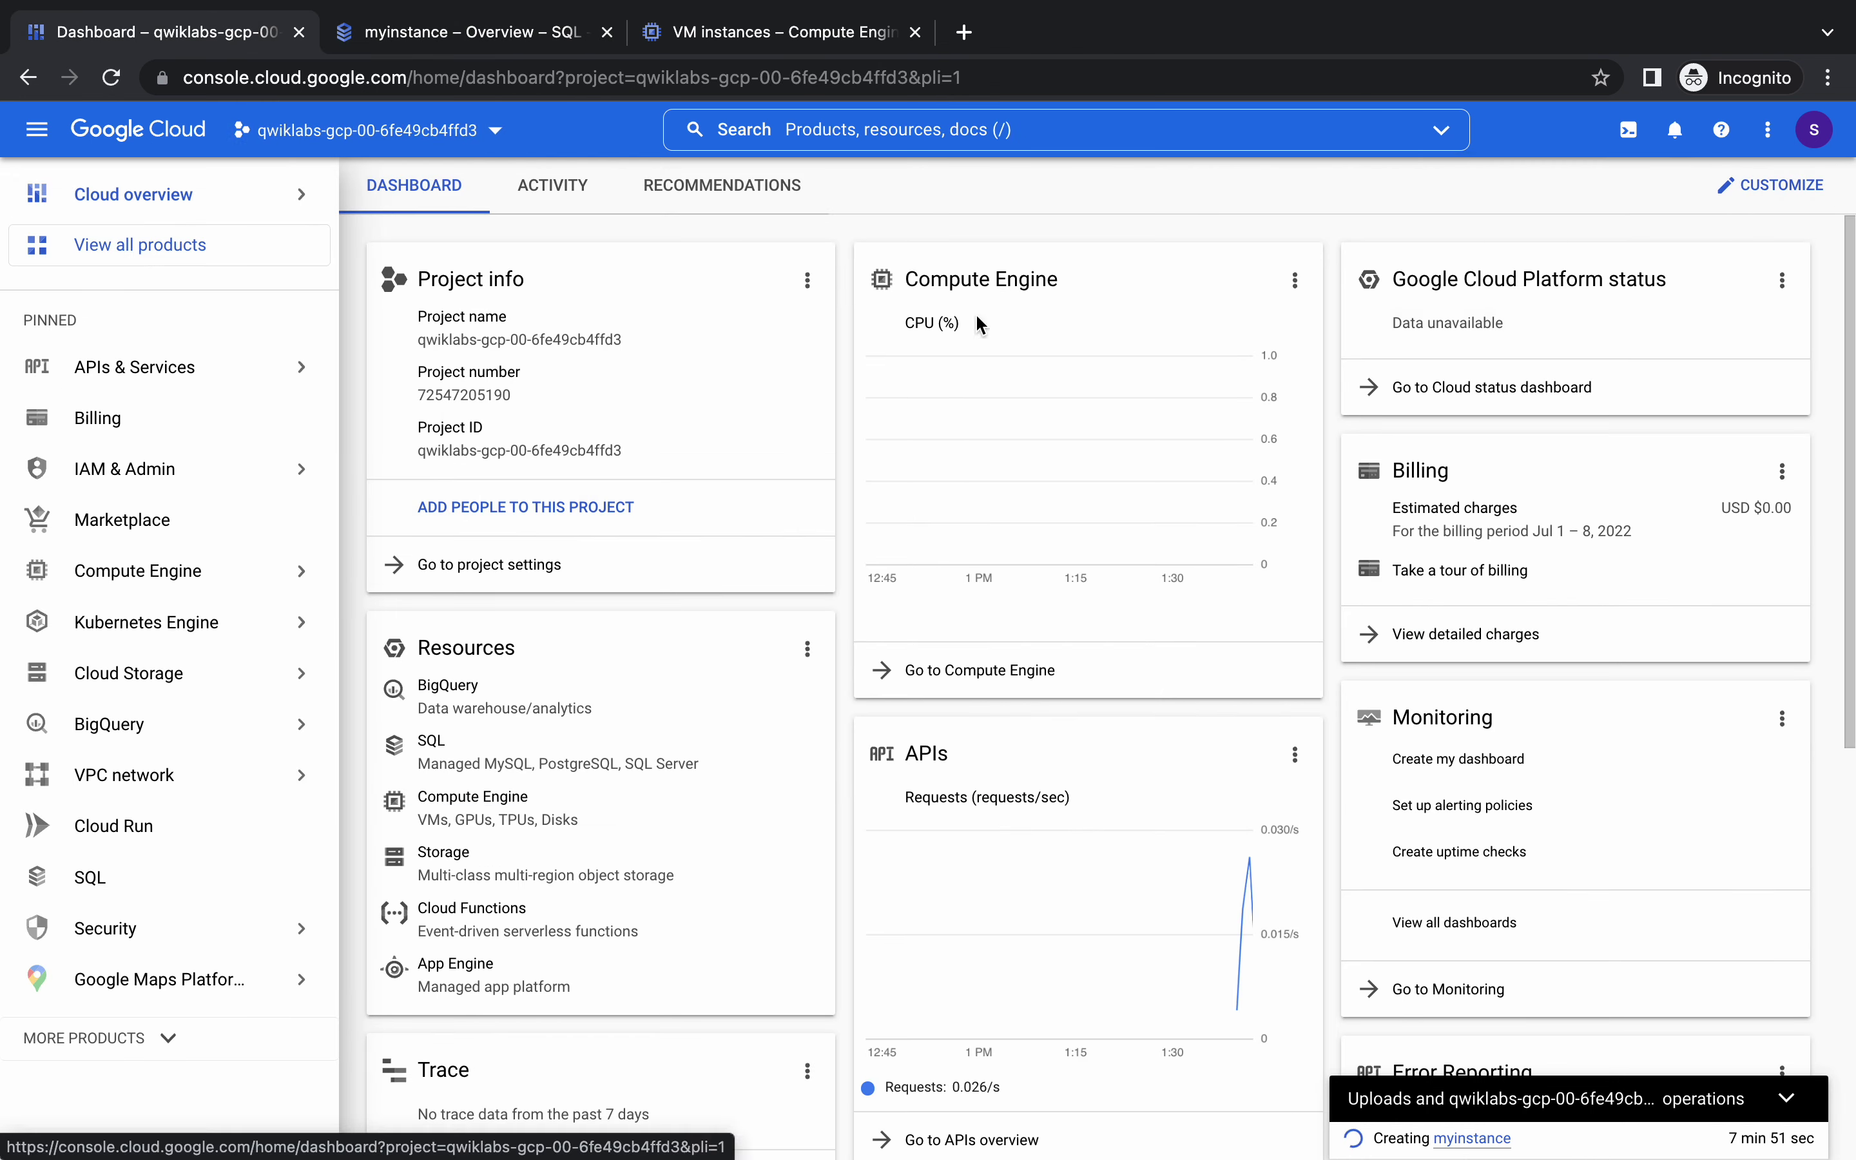
pyautogui.click(476, 35)
pyautogui.scroll(-6, 602, 564)
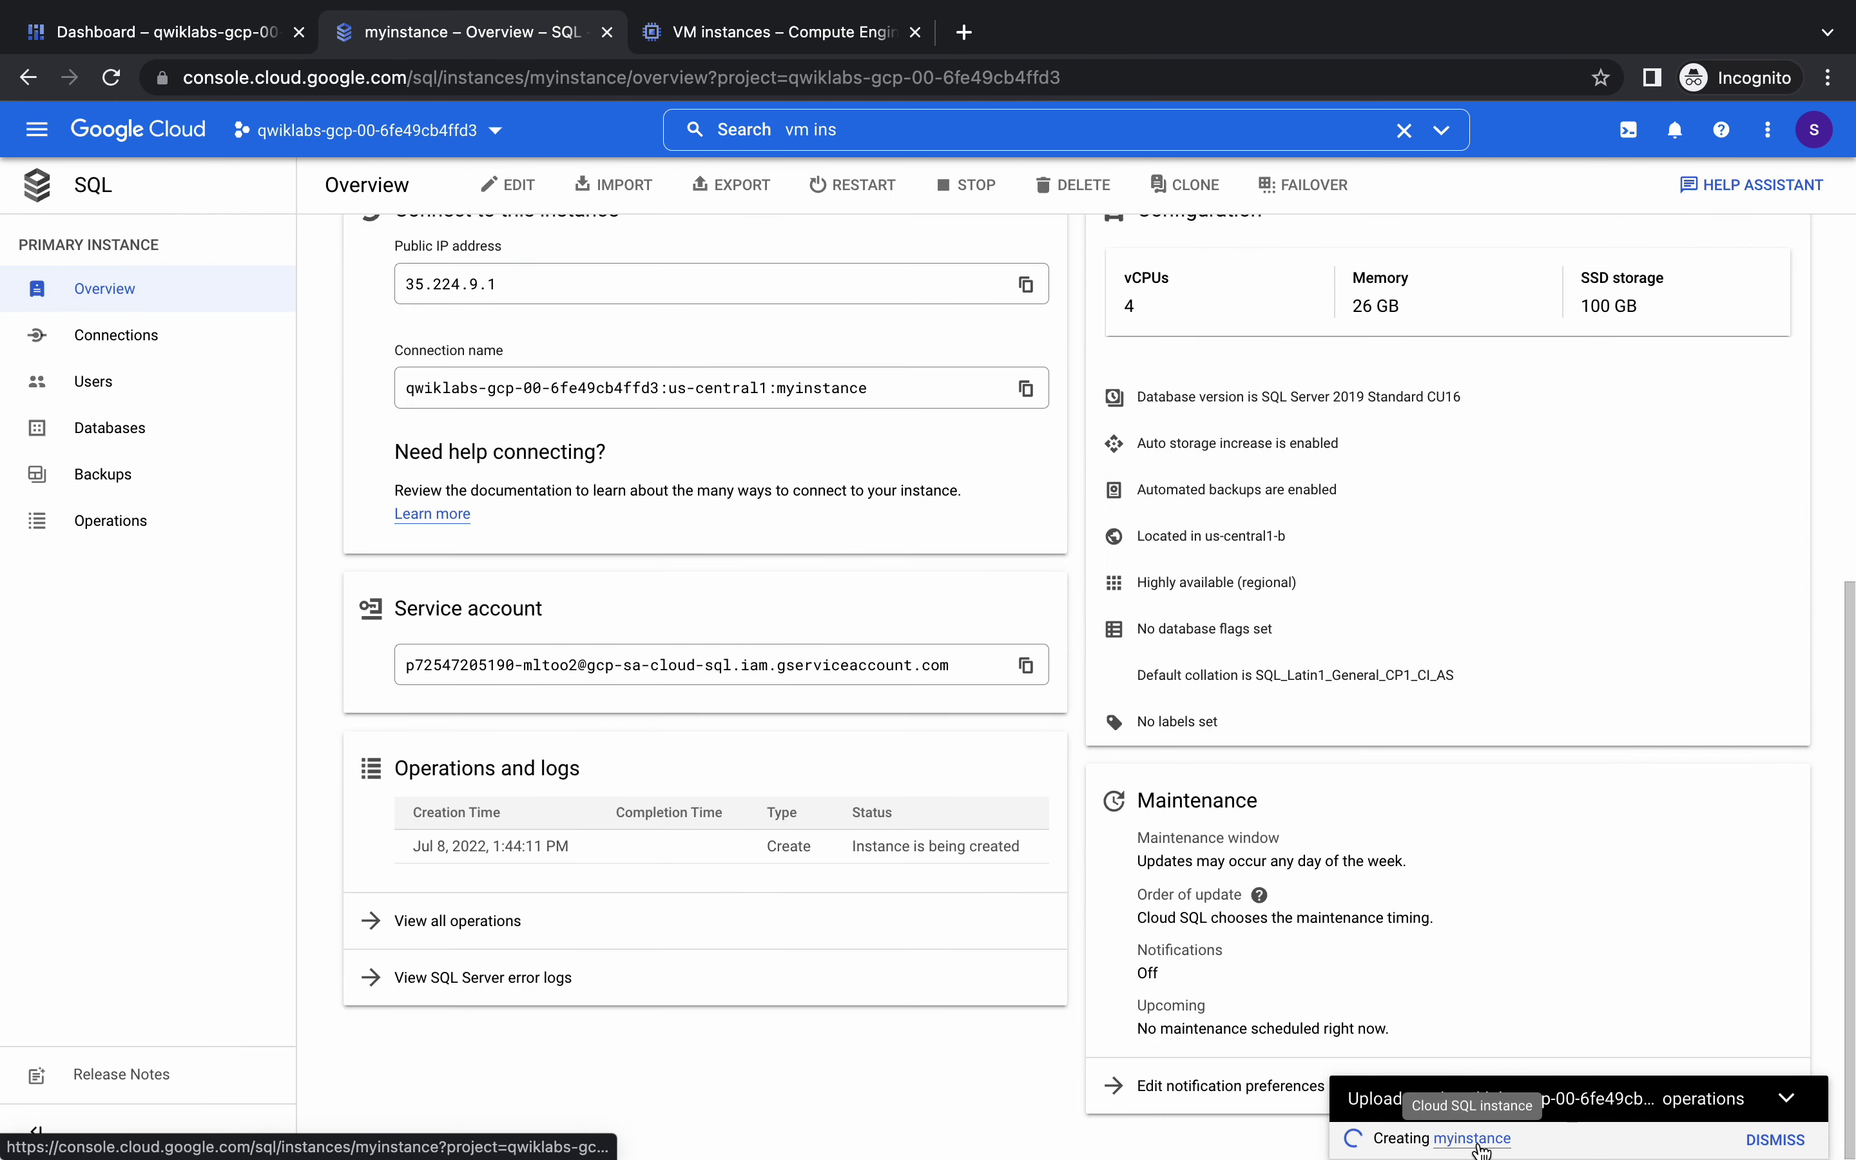
pyautogui.scroll(3, 787, 938)
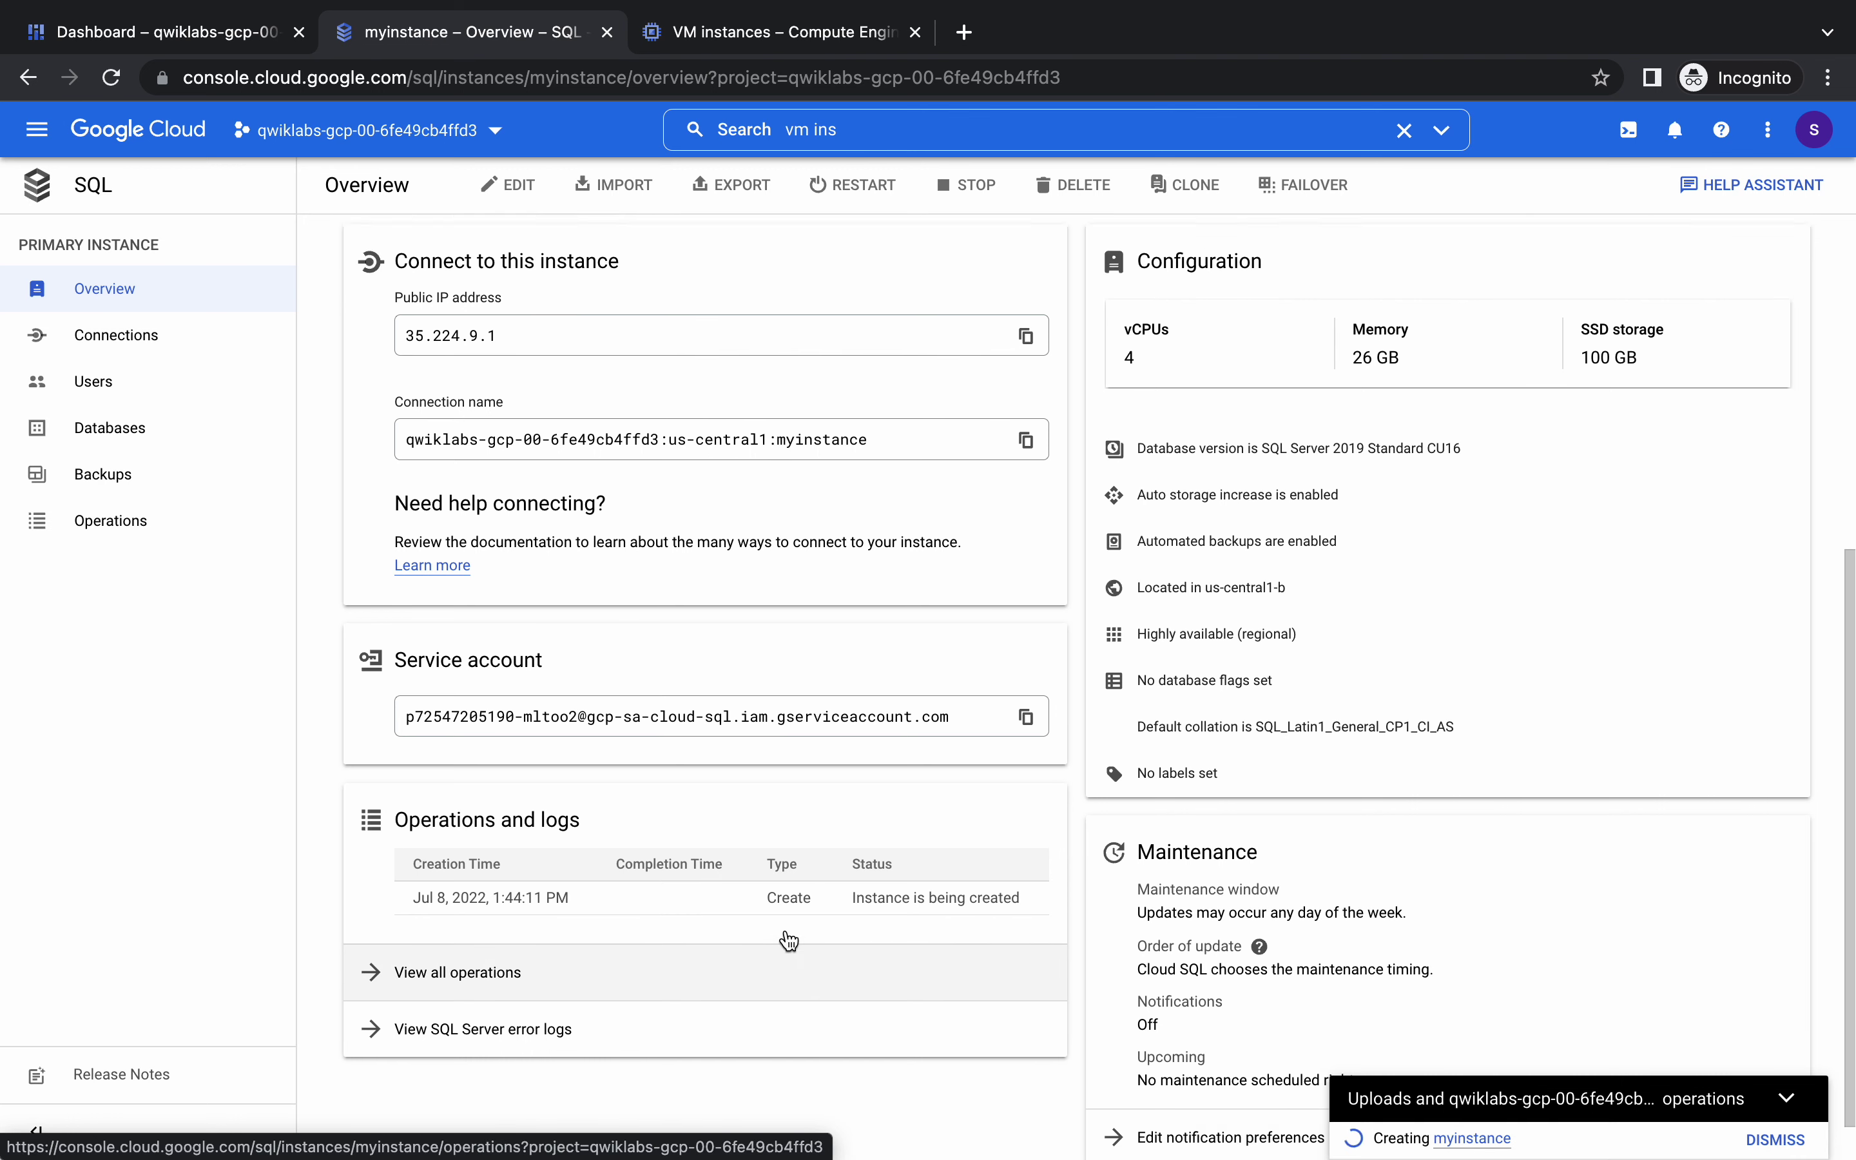
pyautogui.scroll(1, 784, 928)
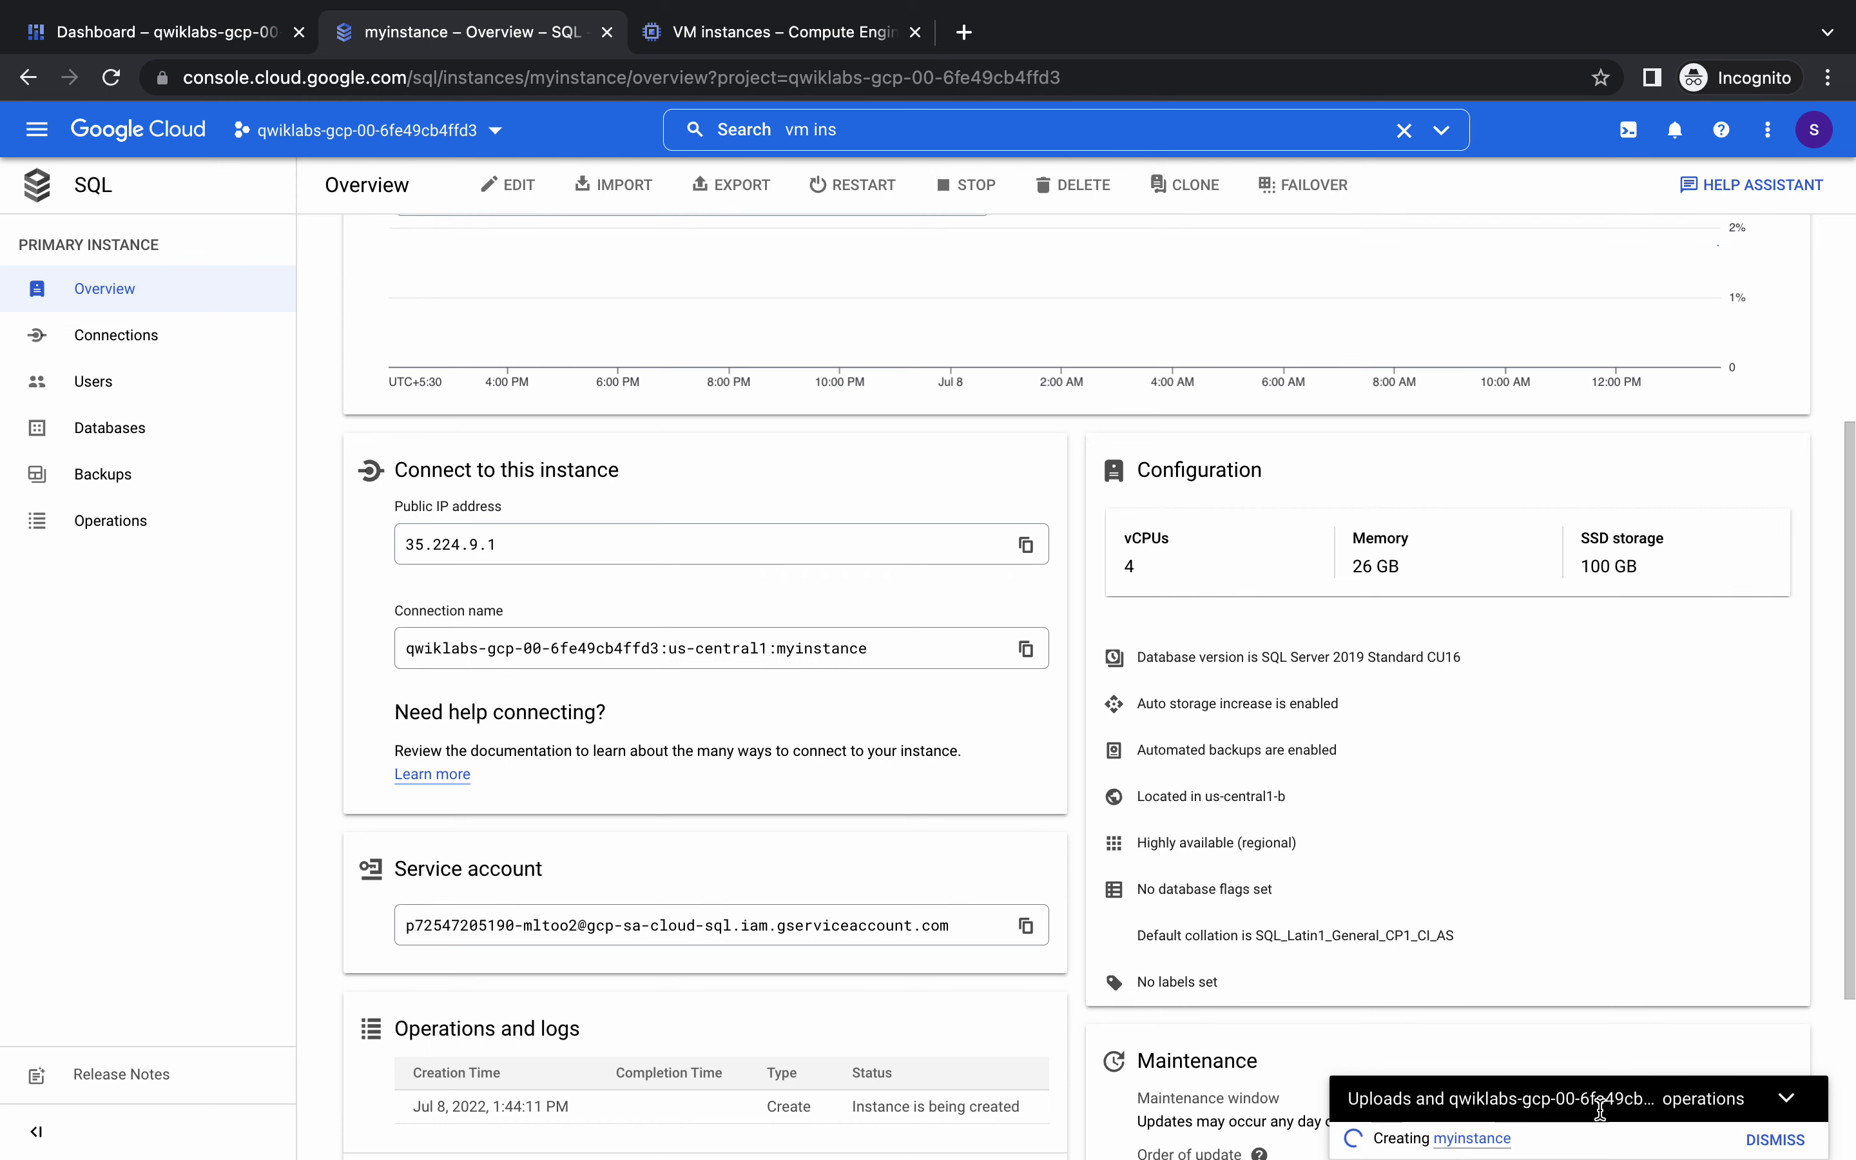
pyautogui.scroll(5, 968, 964)
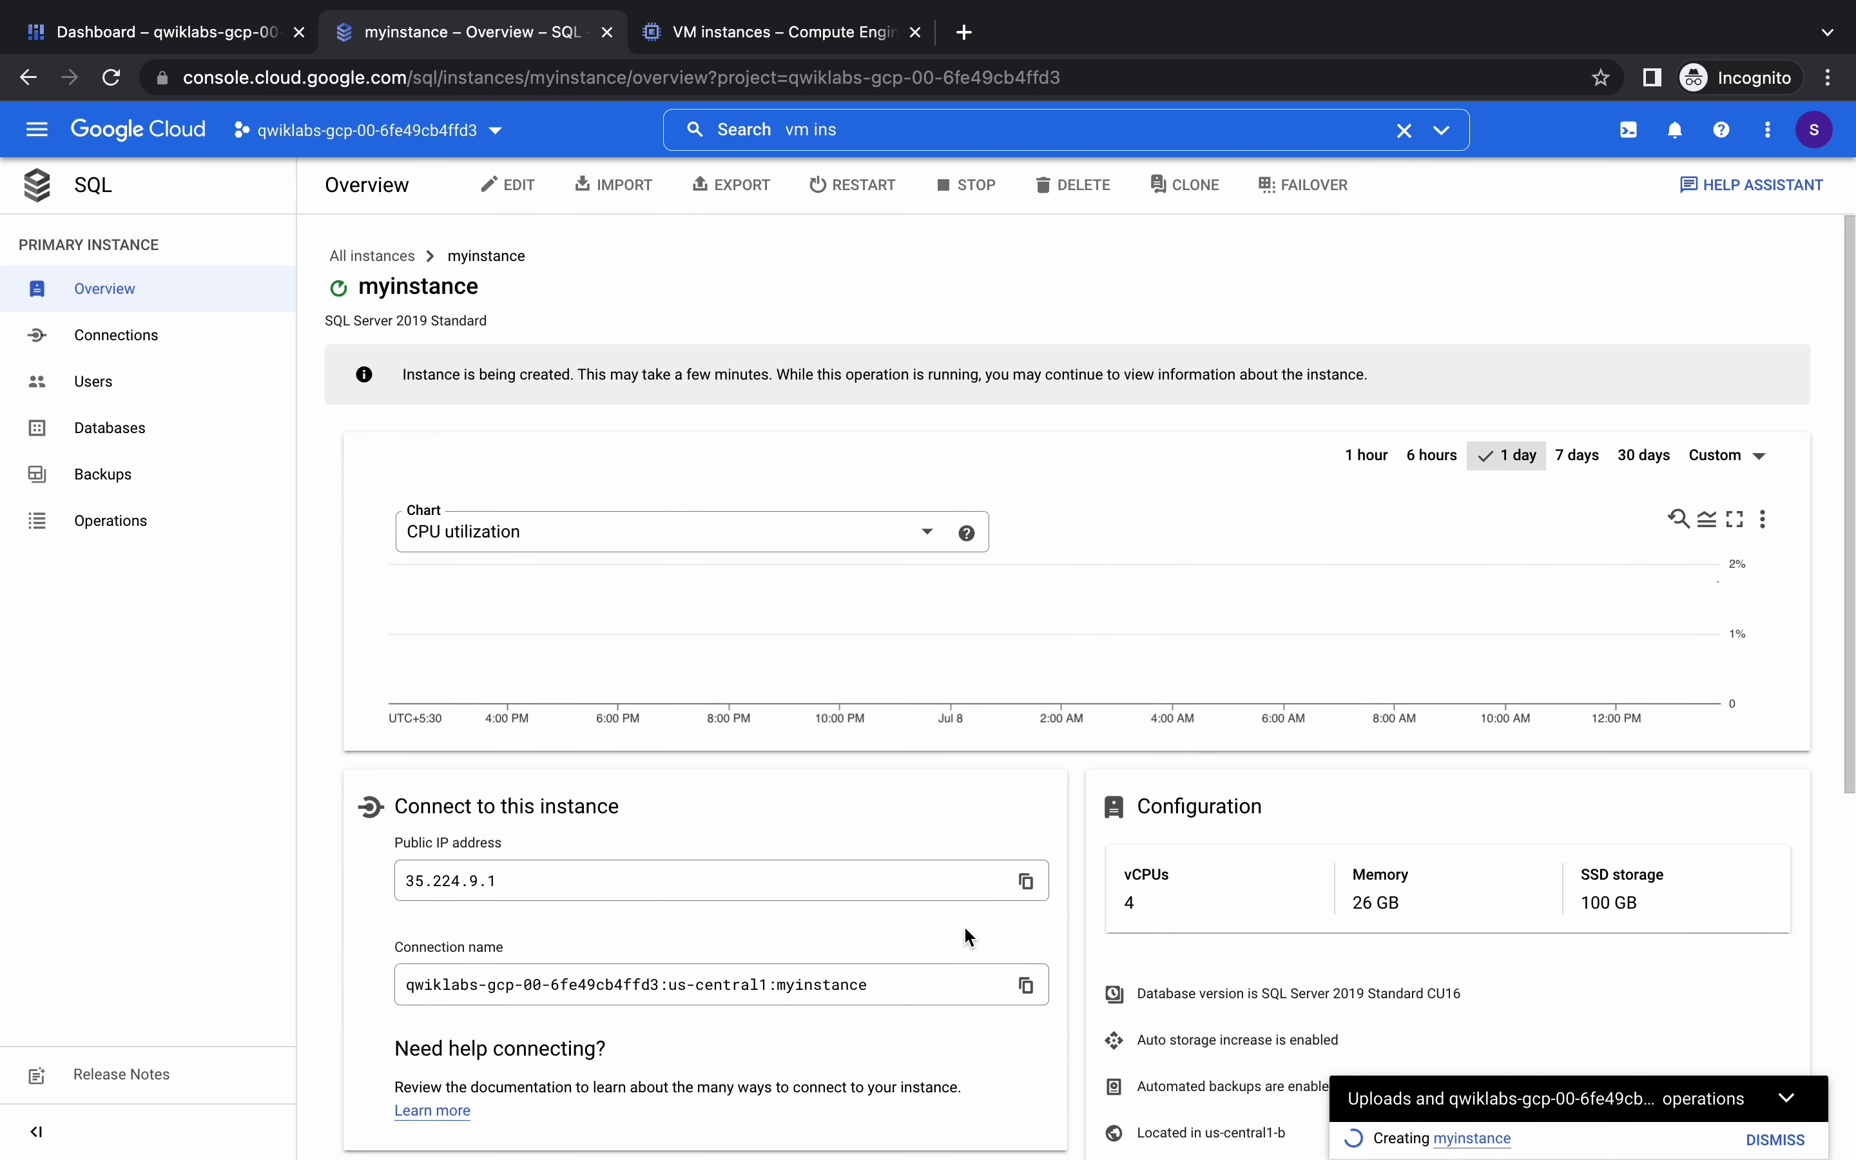
pyautogui.moveTo(340, 293)
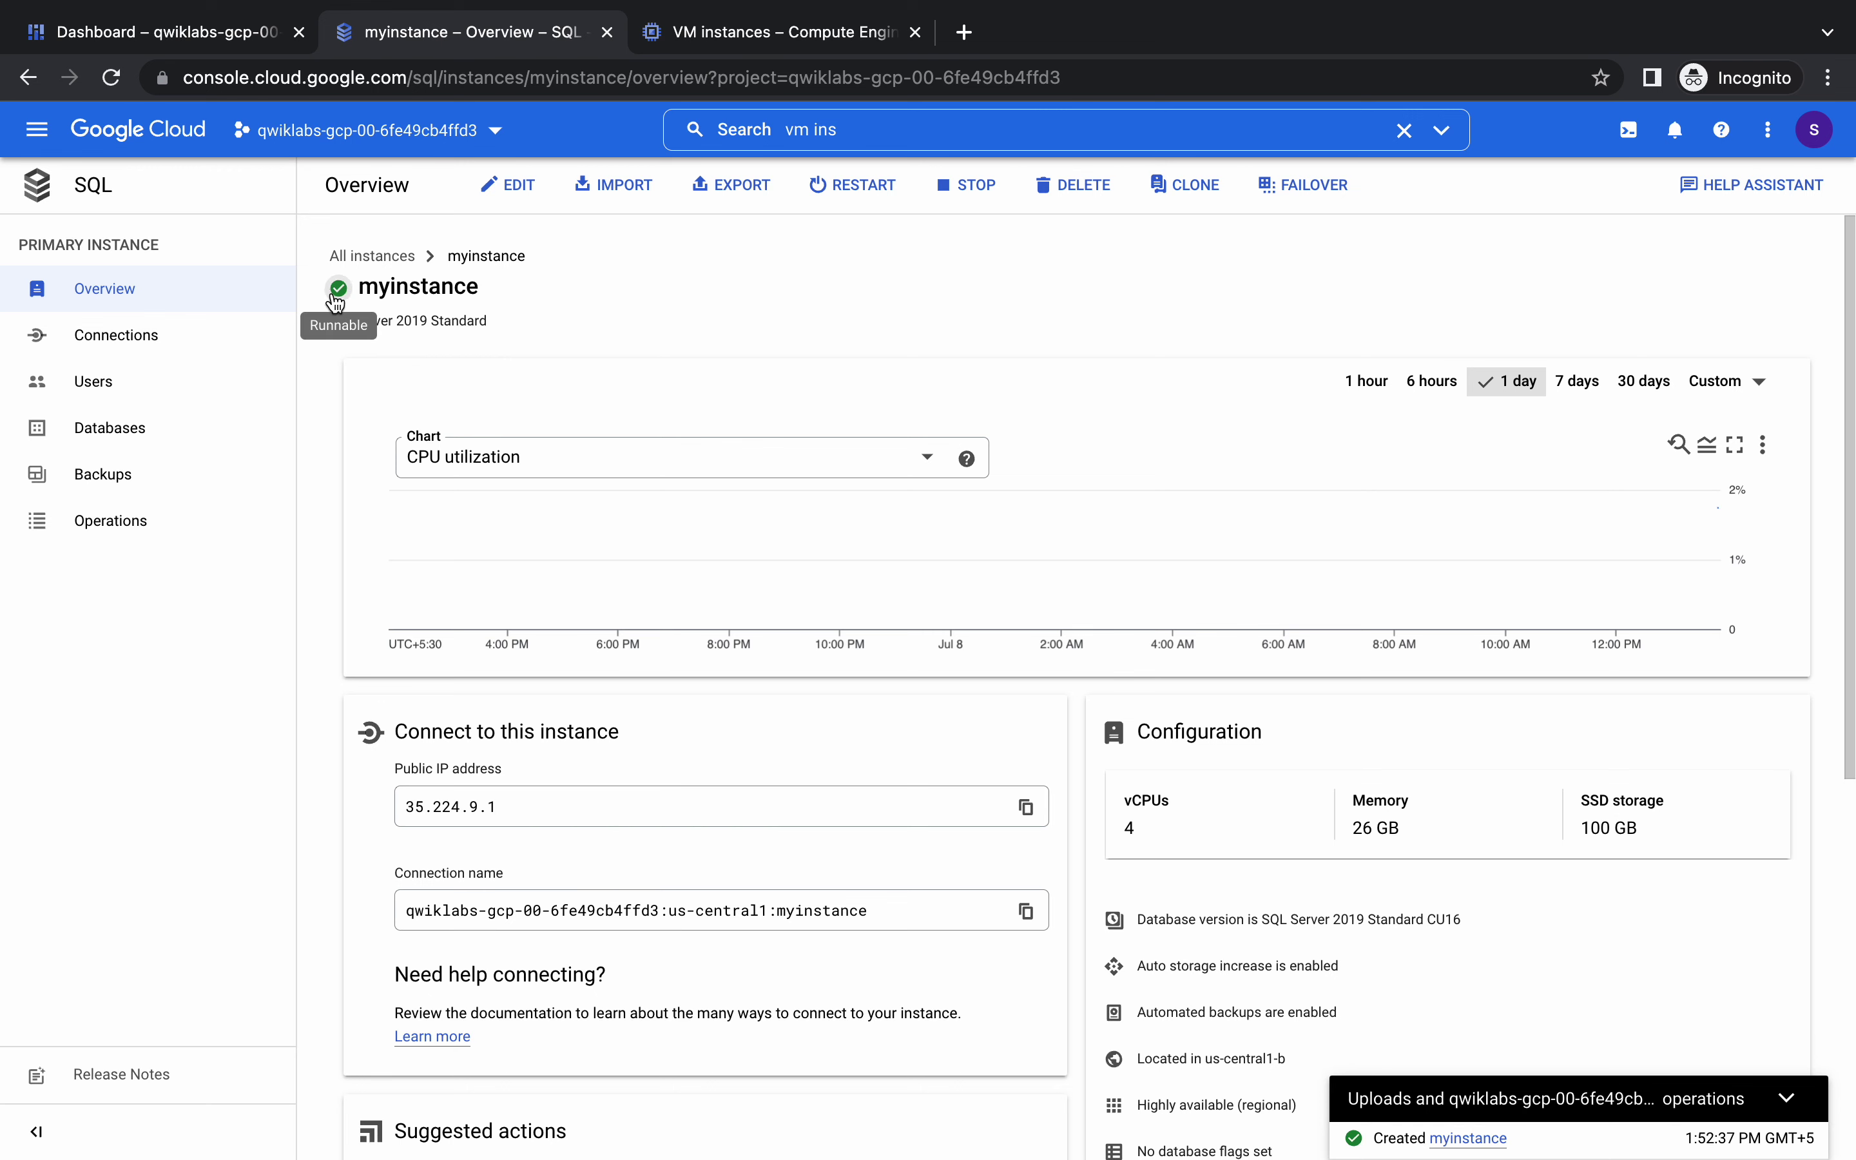
# Return to the remote desktop and close the PowerShell window that is running the Cloud SQL Auth Proxy
pyautogui.hotkey('ctrl', 'Left')
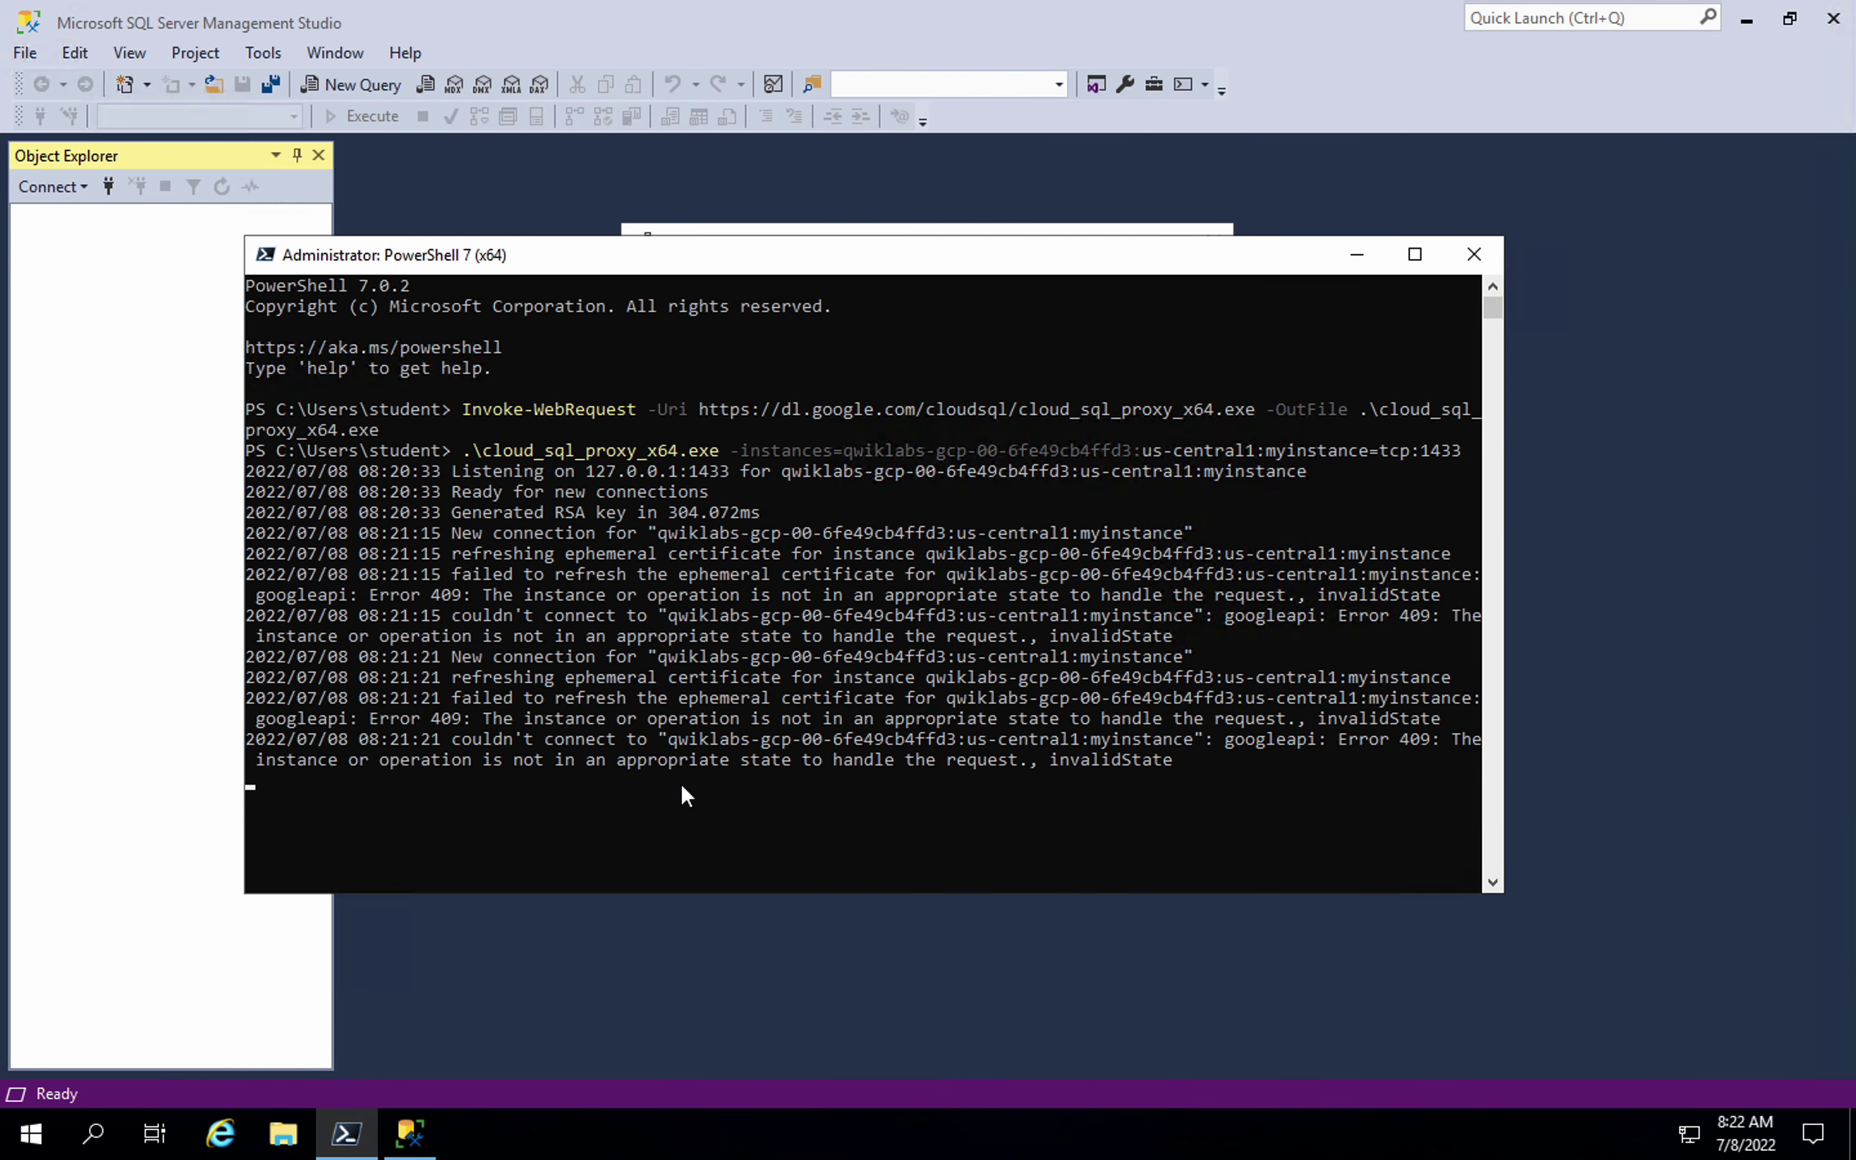
pyautogui.click(681, 786)
pyautogui.press('Escape')
pyautogui.click(736, 806)
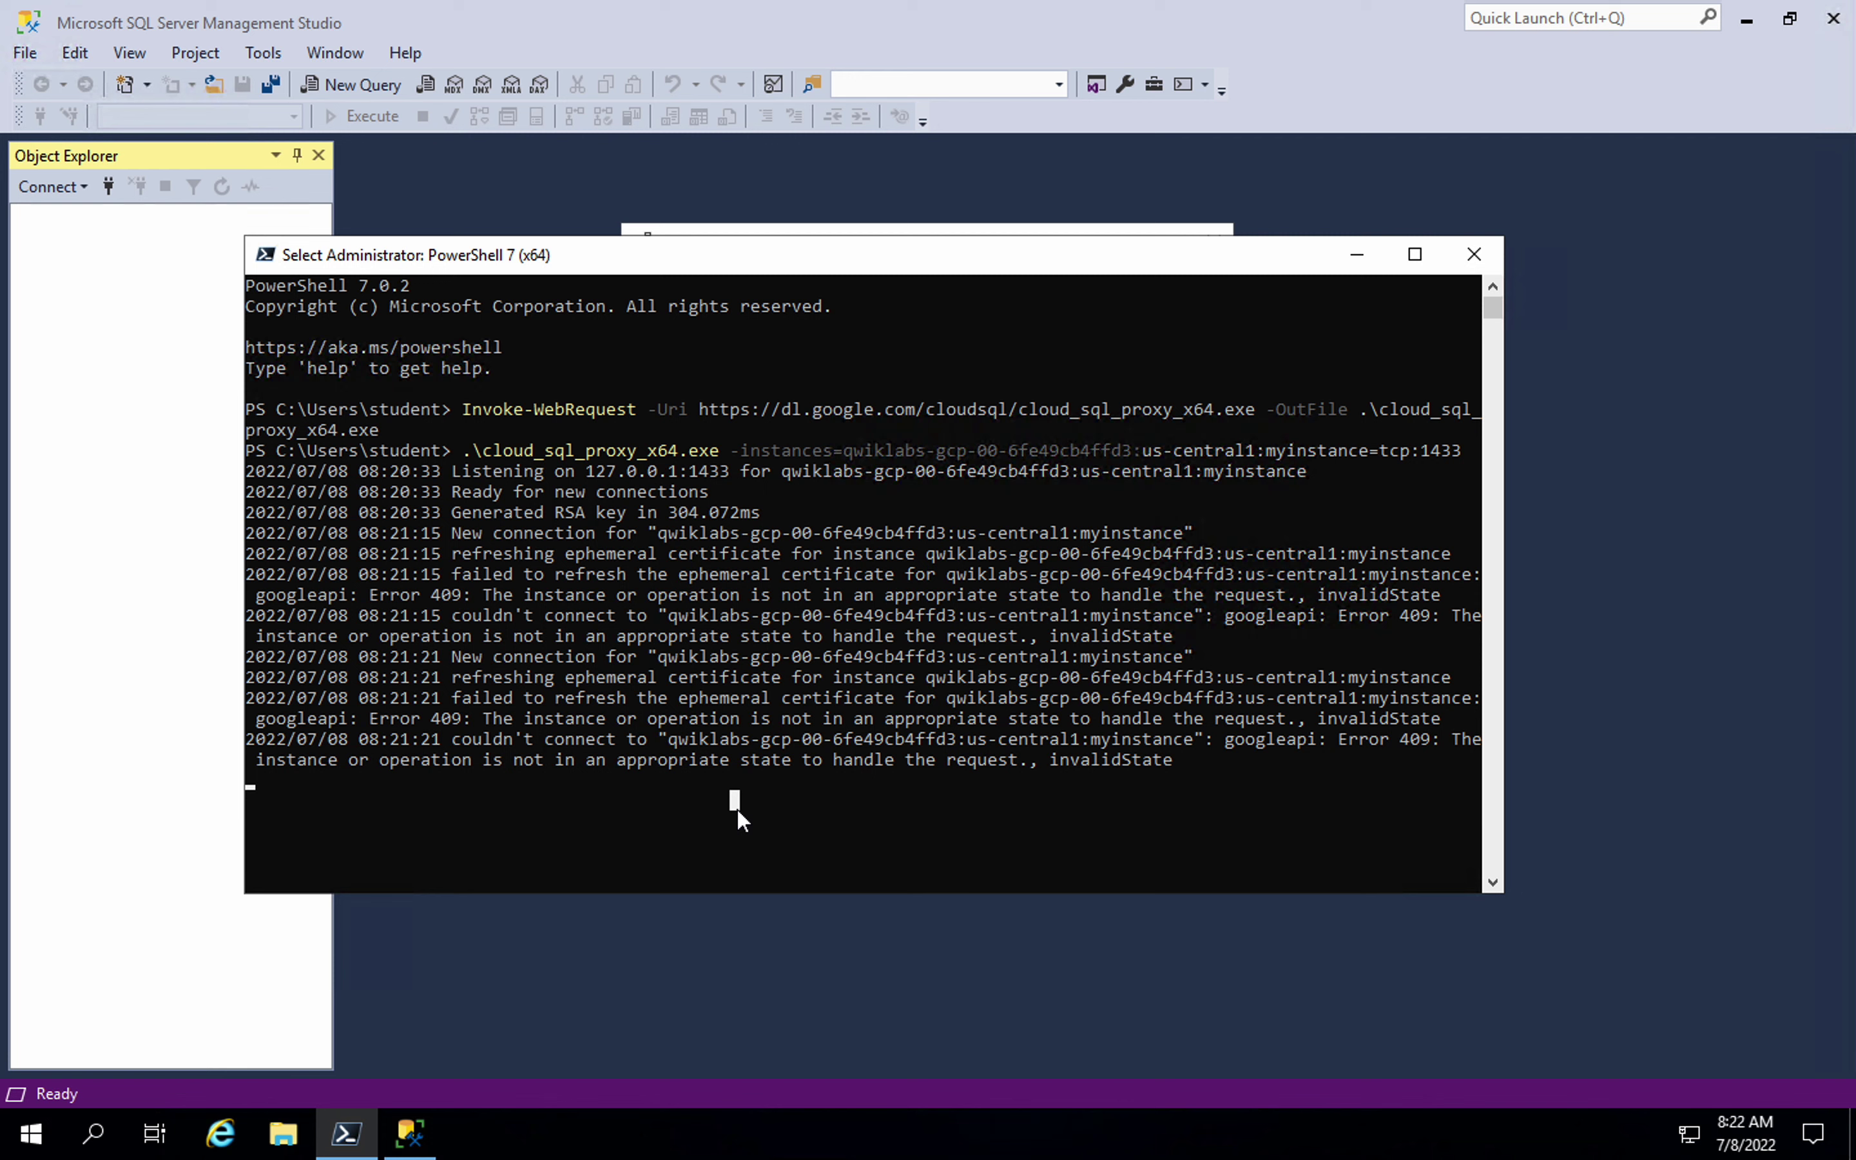
pyautogui.press('Escape')
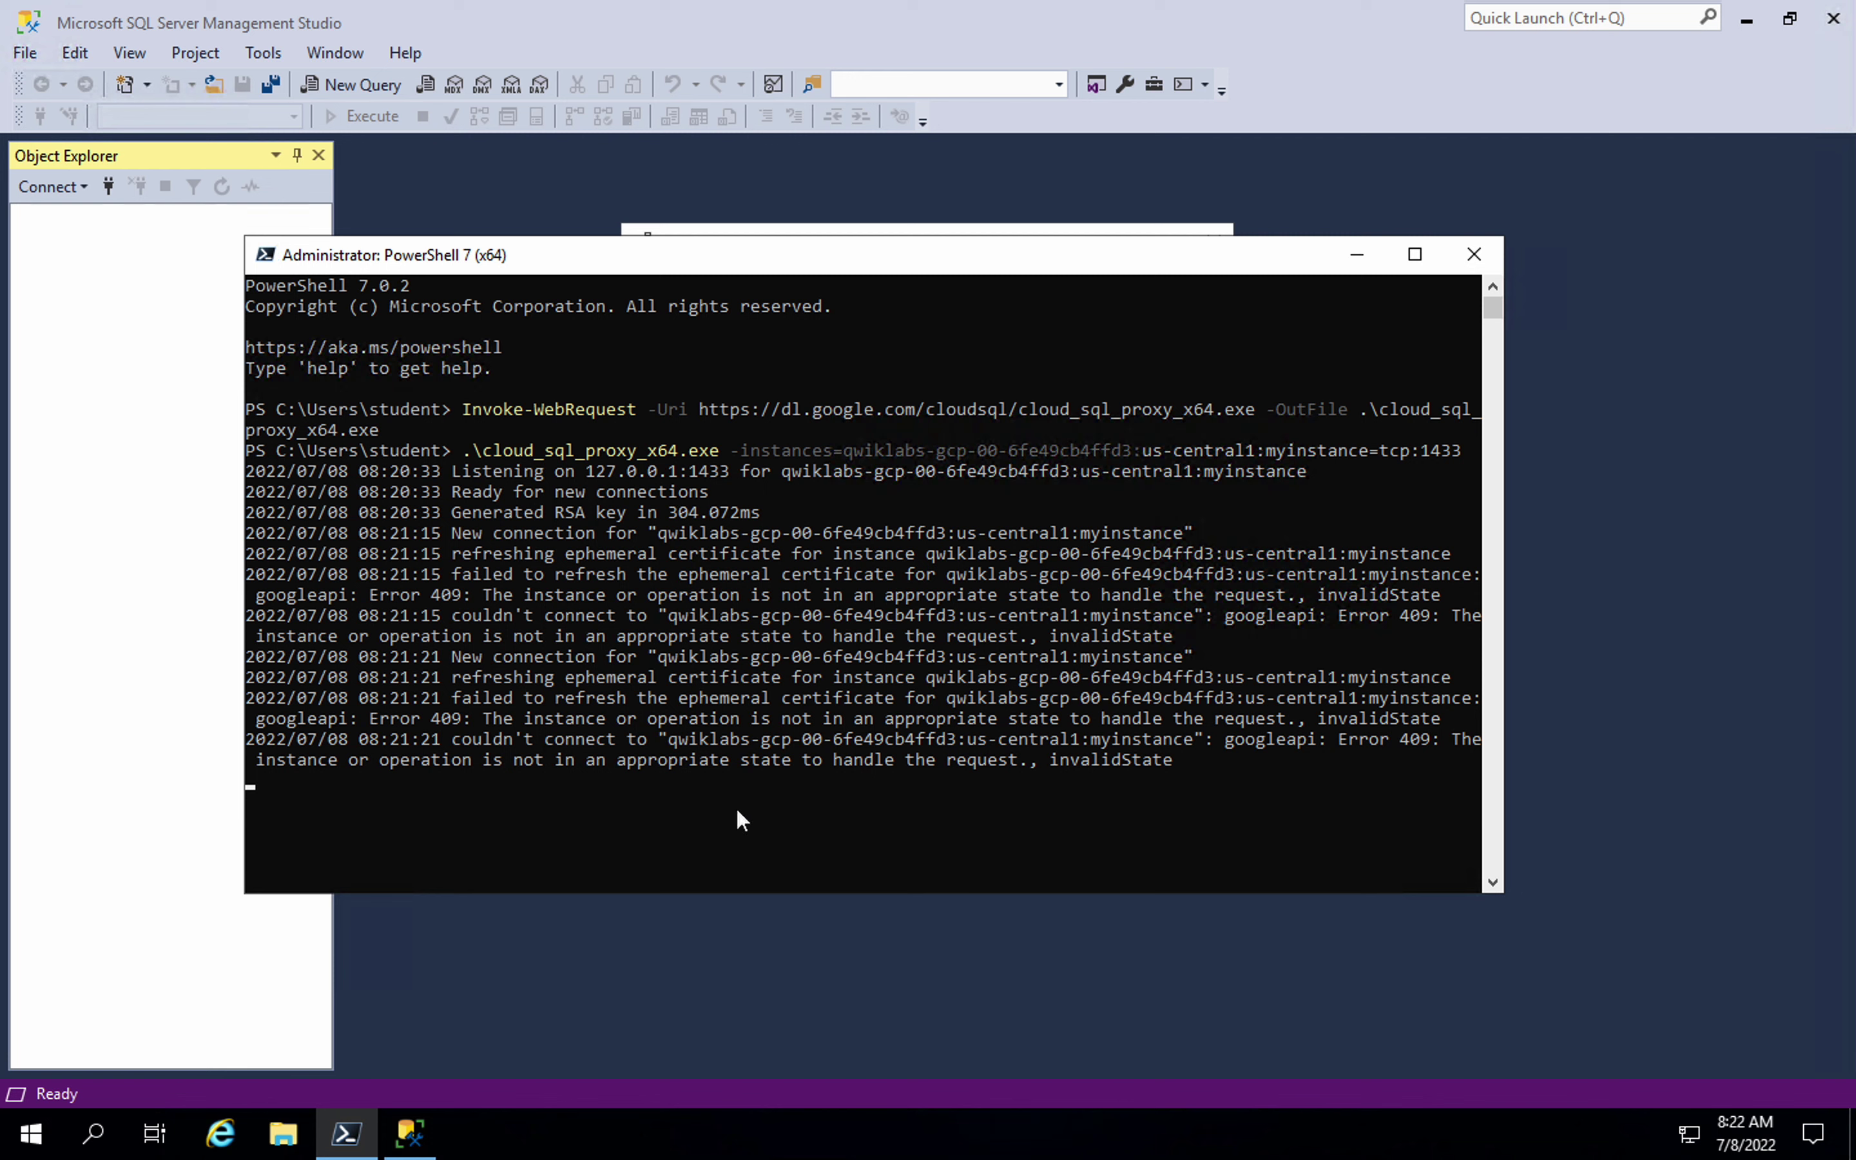
pyautogui.click(879, 790)
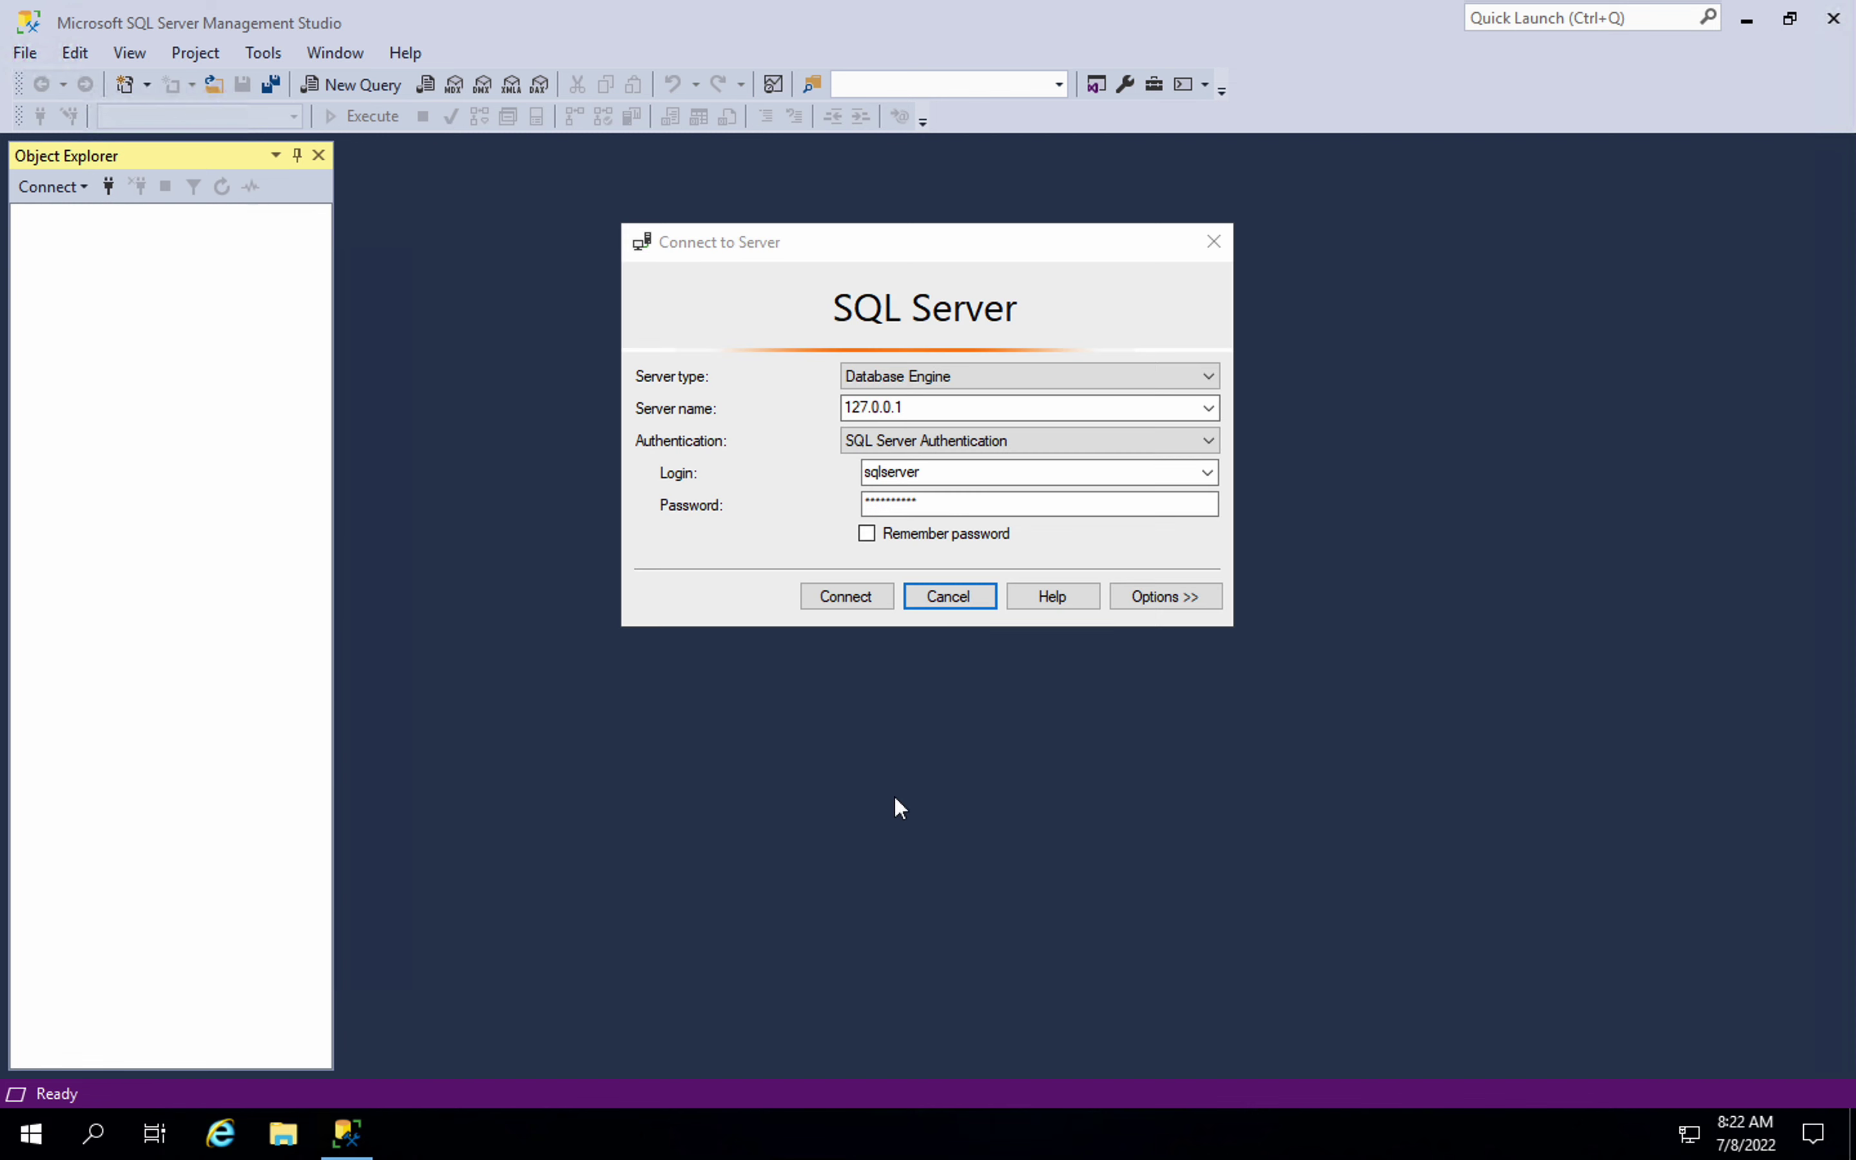
# Search Windows for PowerShell 7 (x64), run it as administrator and allow it to make changes
pyautogui.click(94, 1136)
pyautogui.write('po')
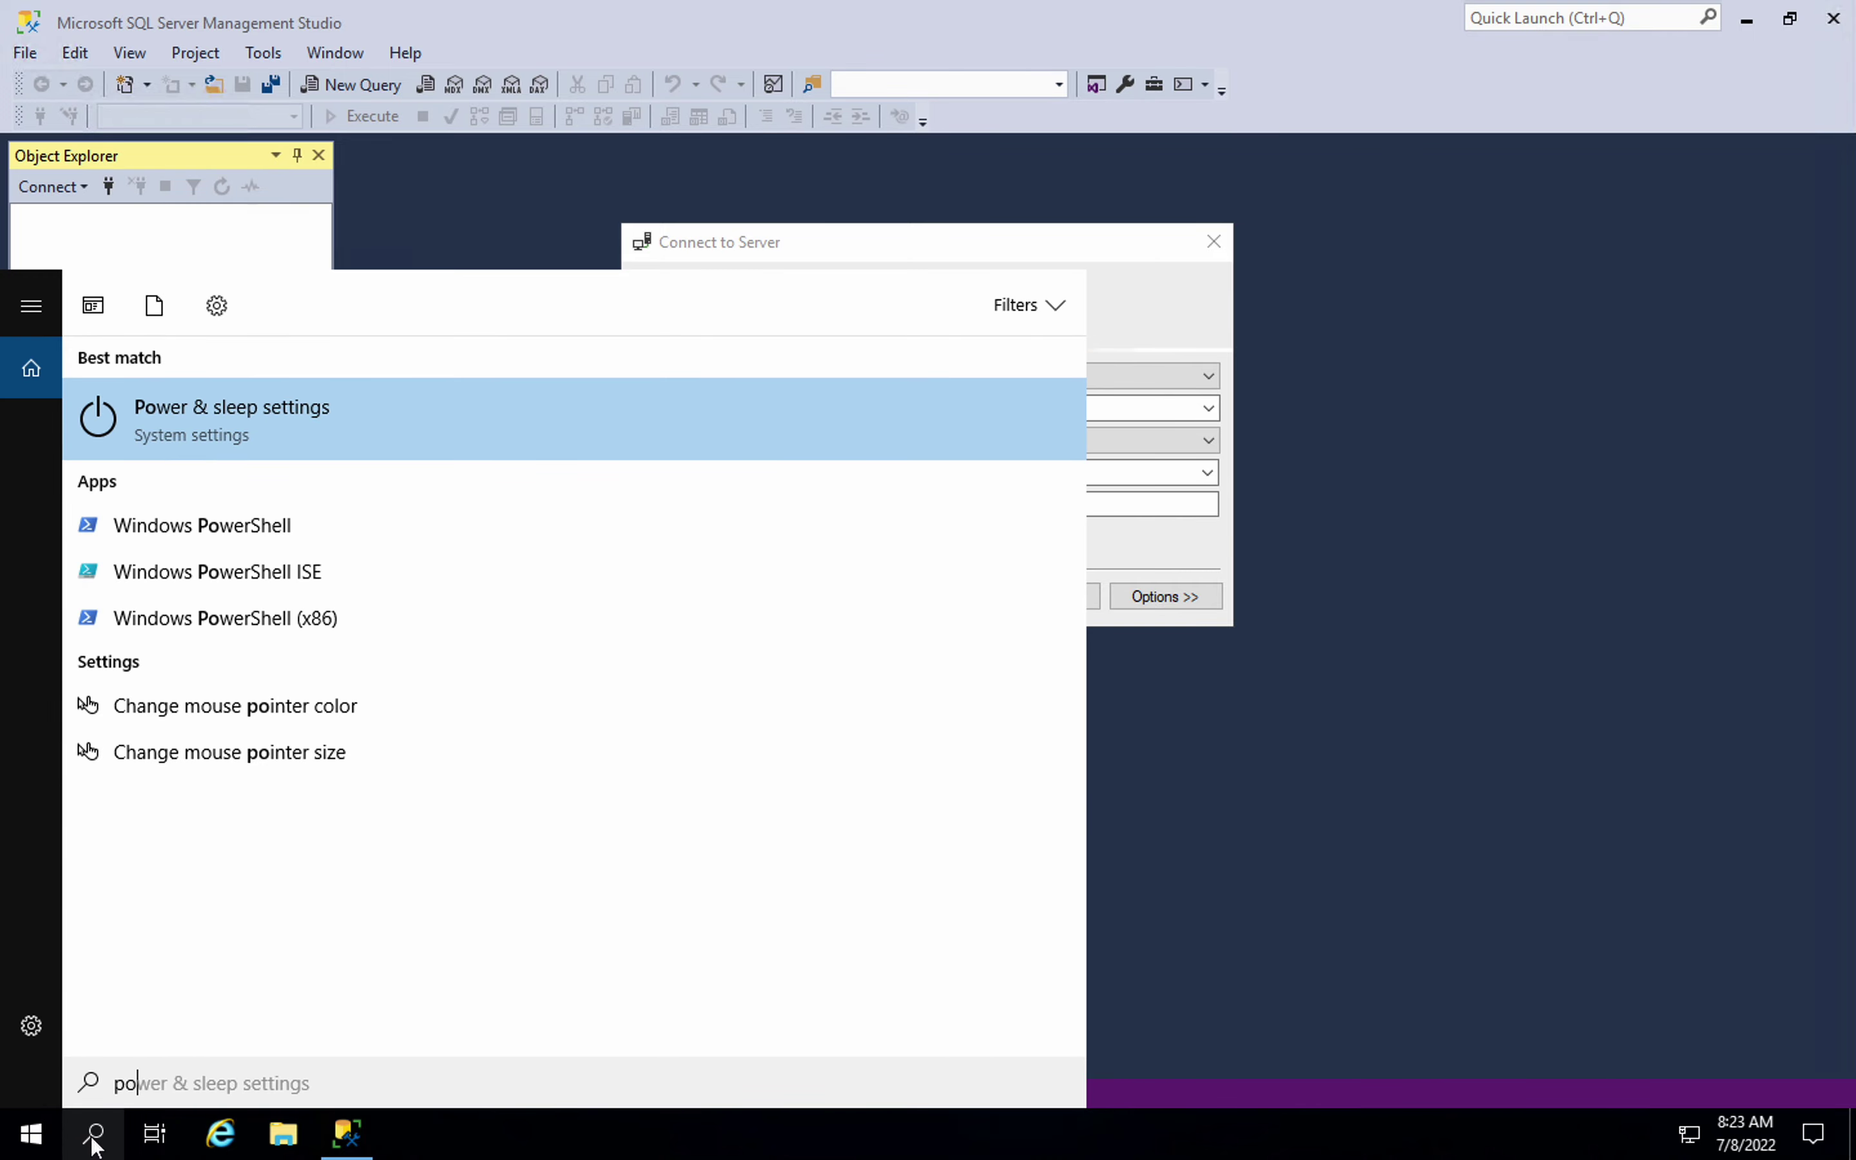
pyautogui.write('wer')
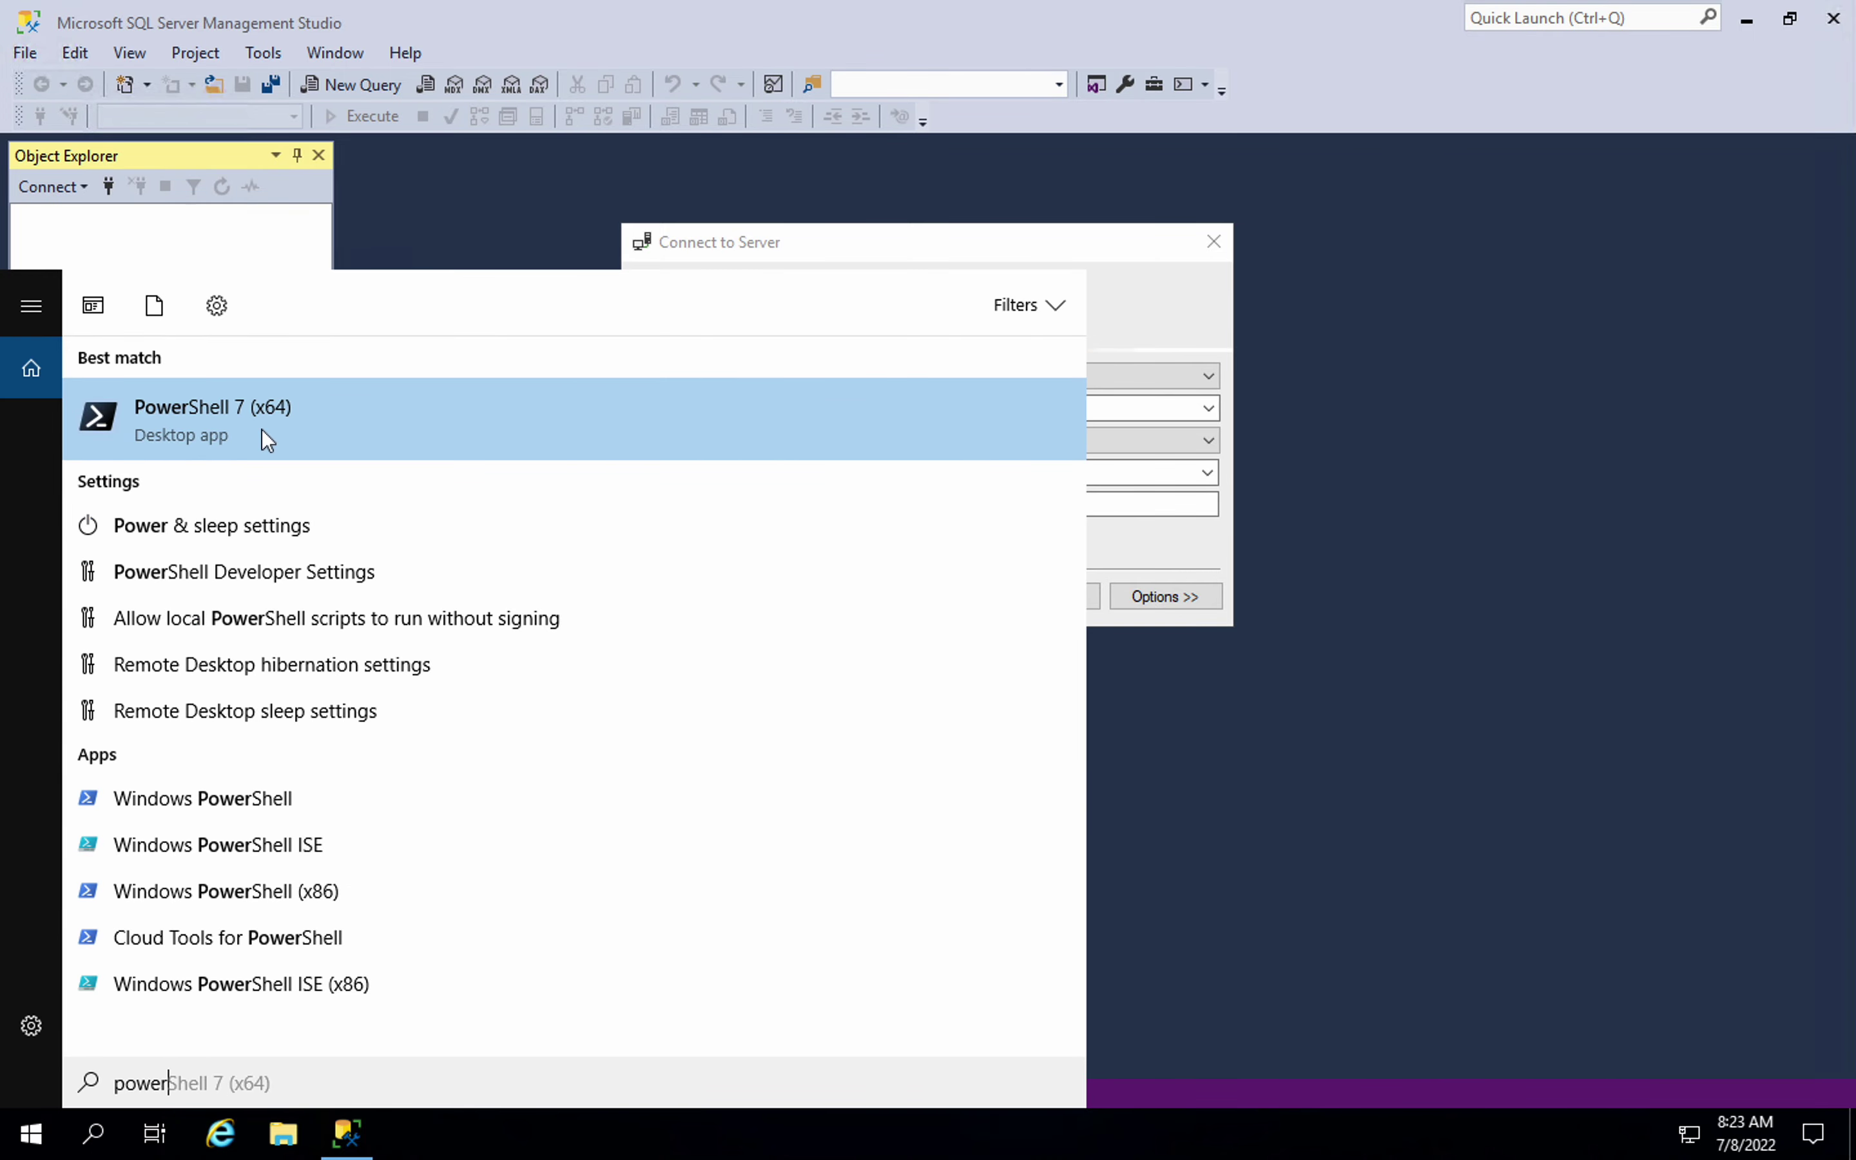
pyautogui.rightClick(262, 432)
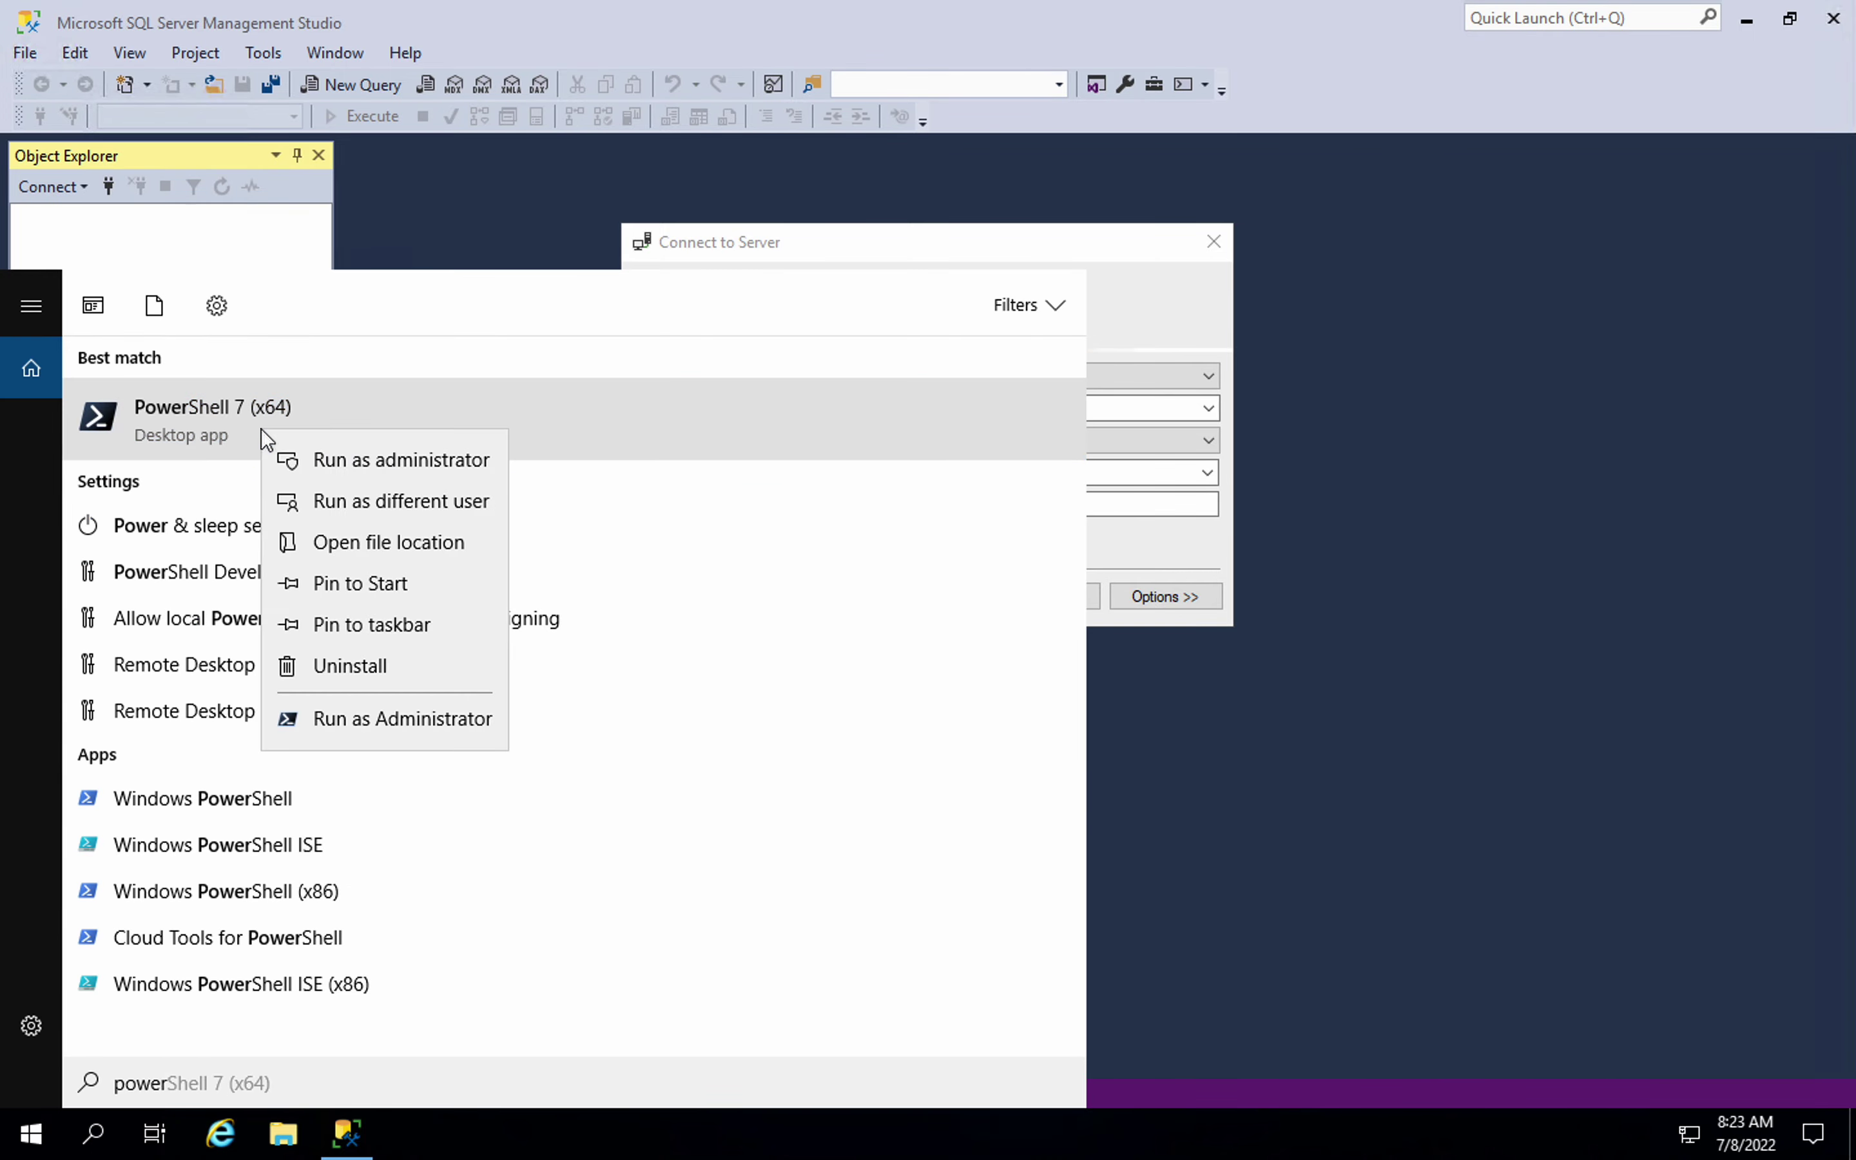
pyautogui.click(317, 460)
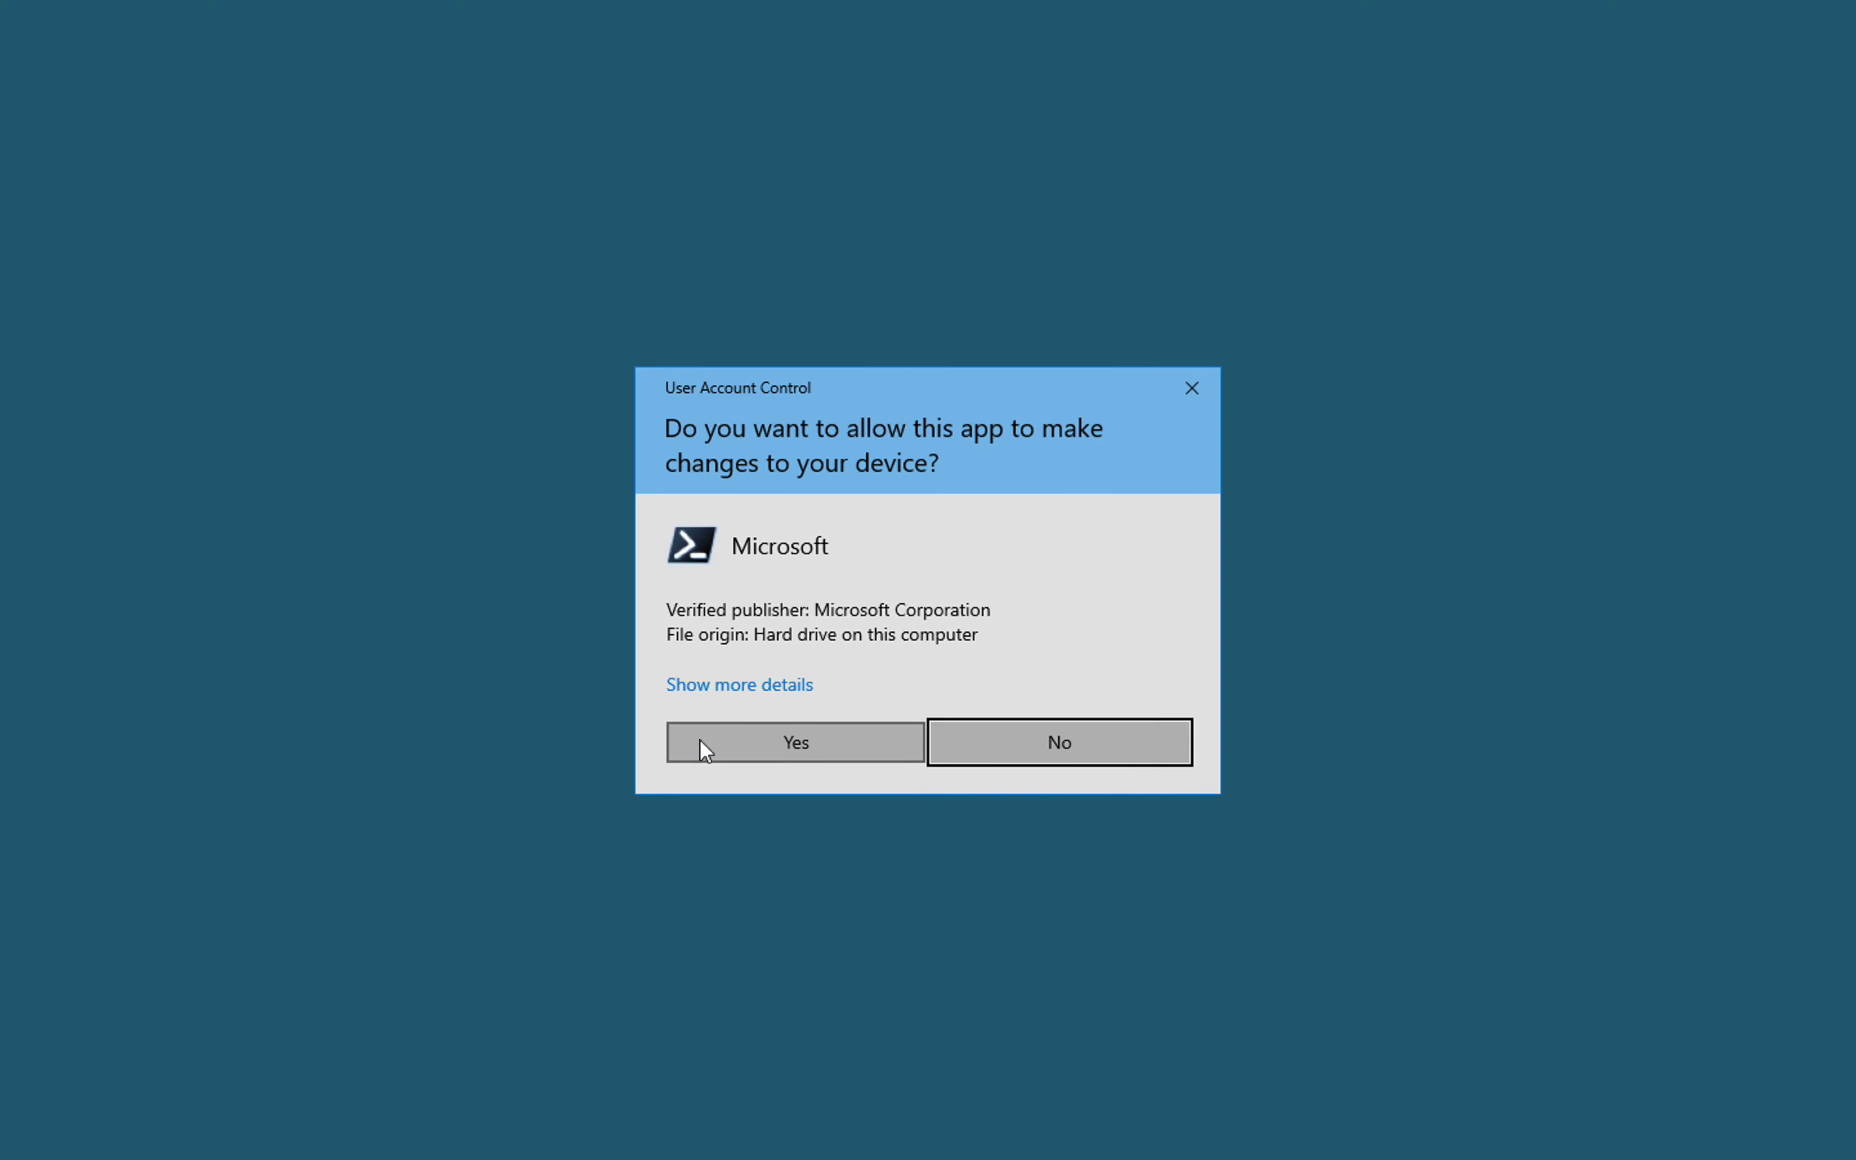
pyautogui.click(700, 740)
# Copy the Invoke-WebRequest command for cloud_sql_proxy_x64.exe from the lab instructions and run it in PowerShell
pyautogui.hotkey('ctrl', 'Left')
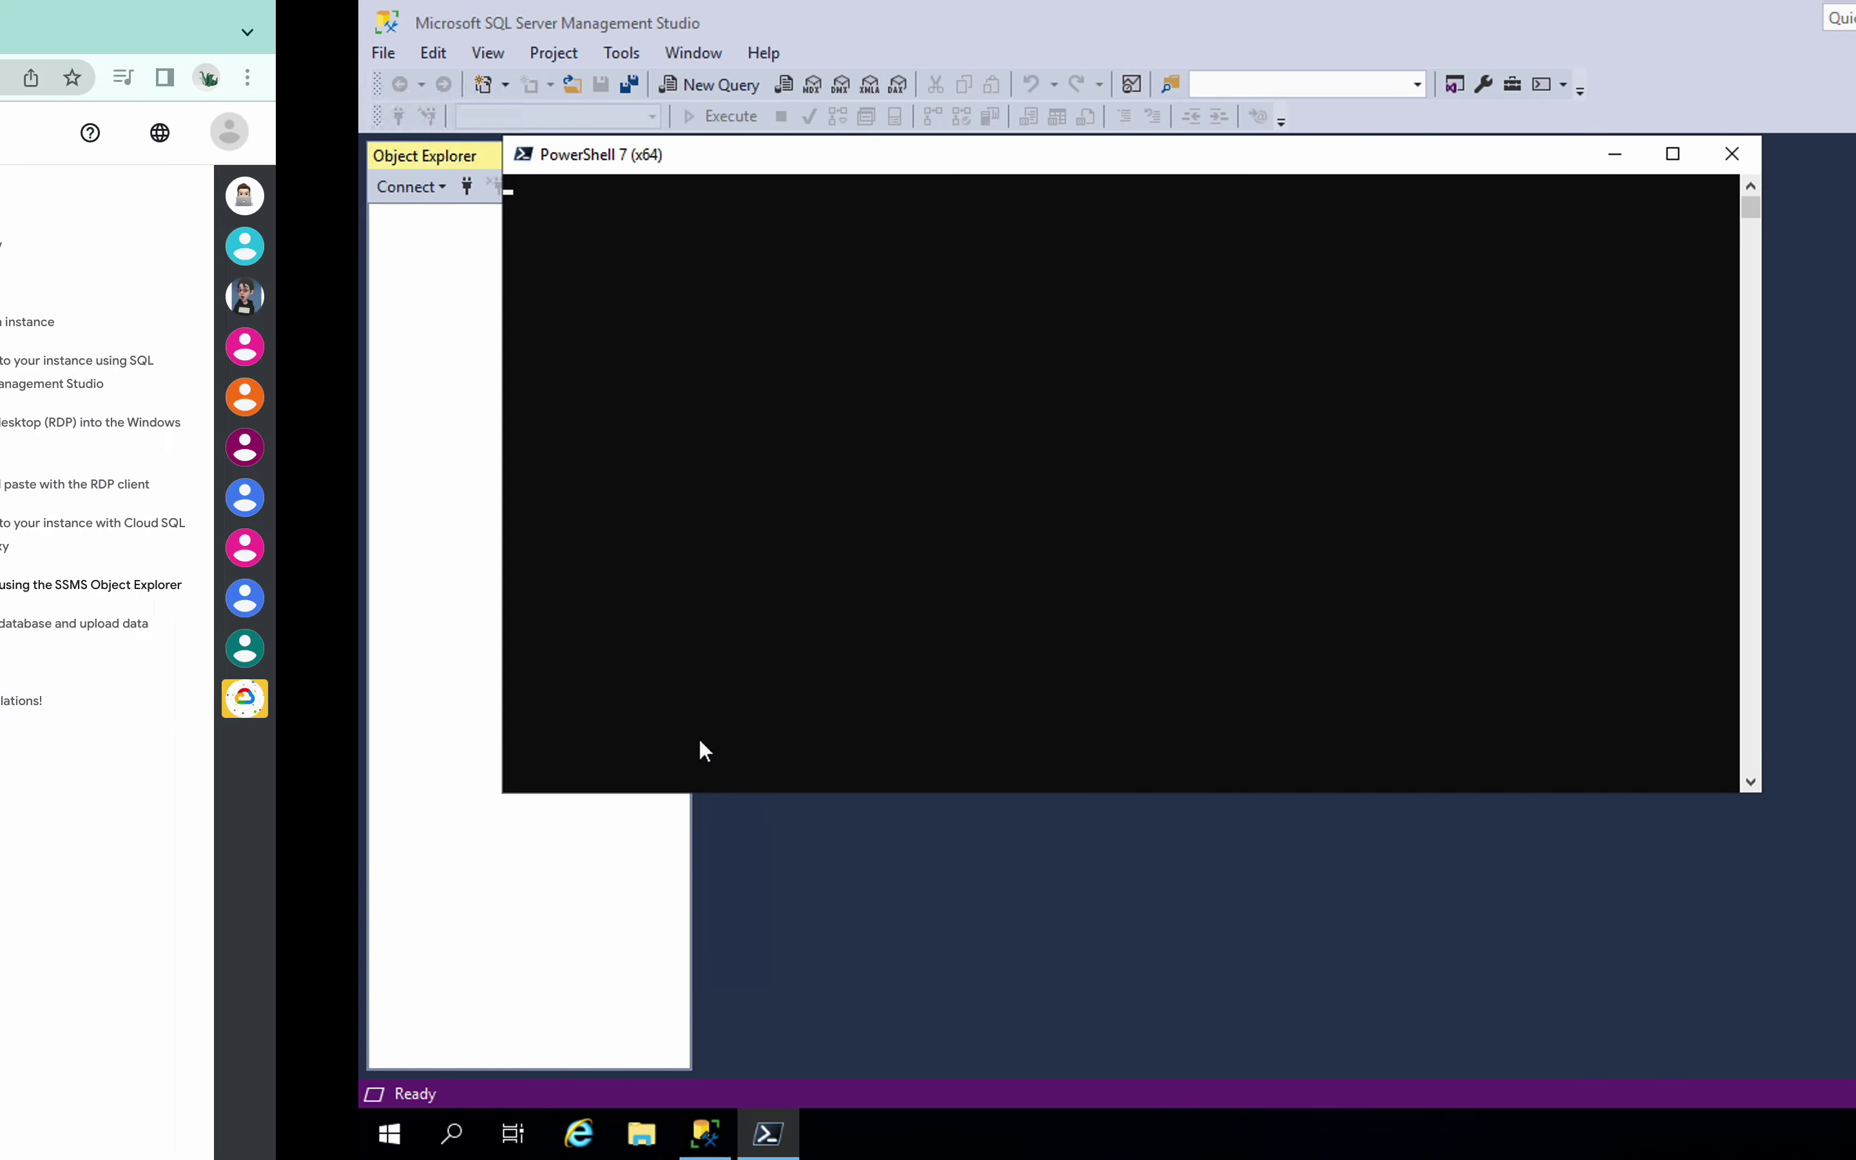
pyautogui.scroll(8, 764, 715)
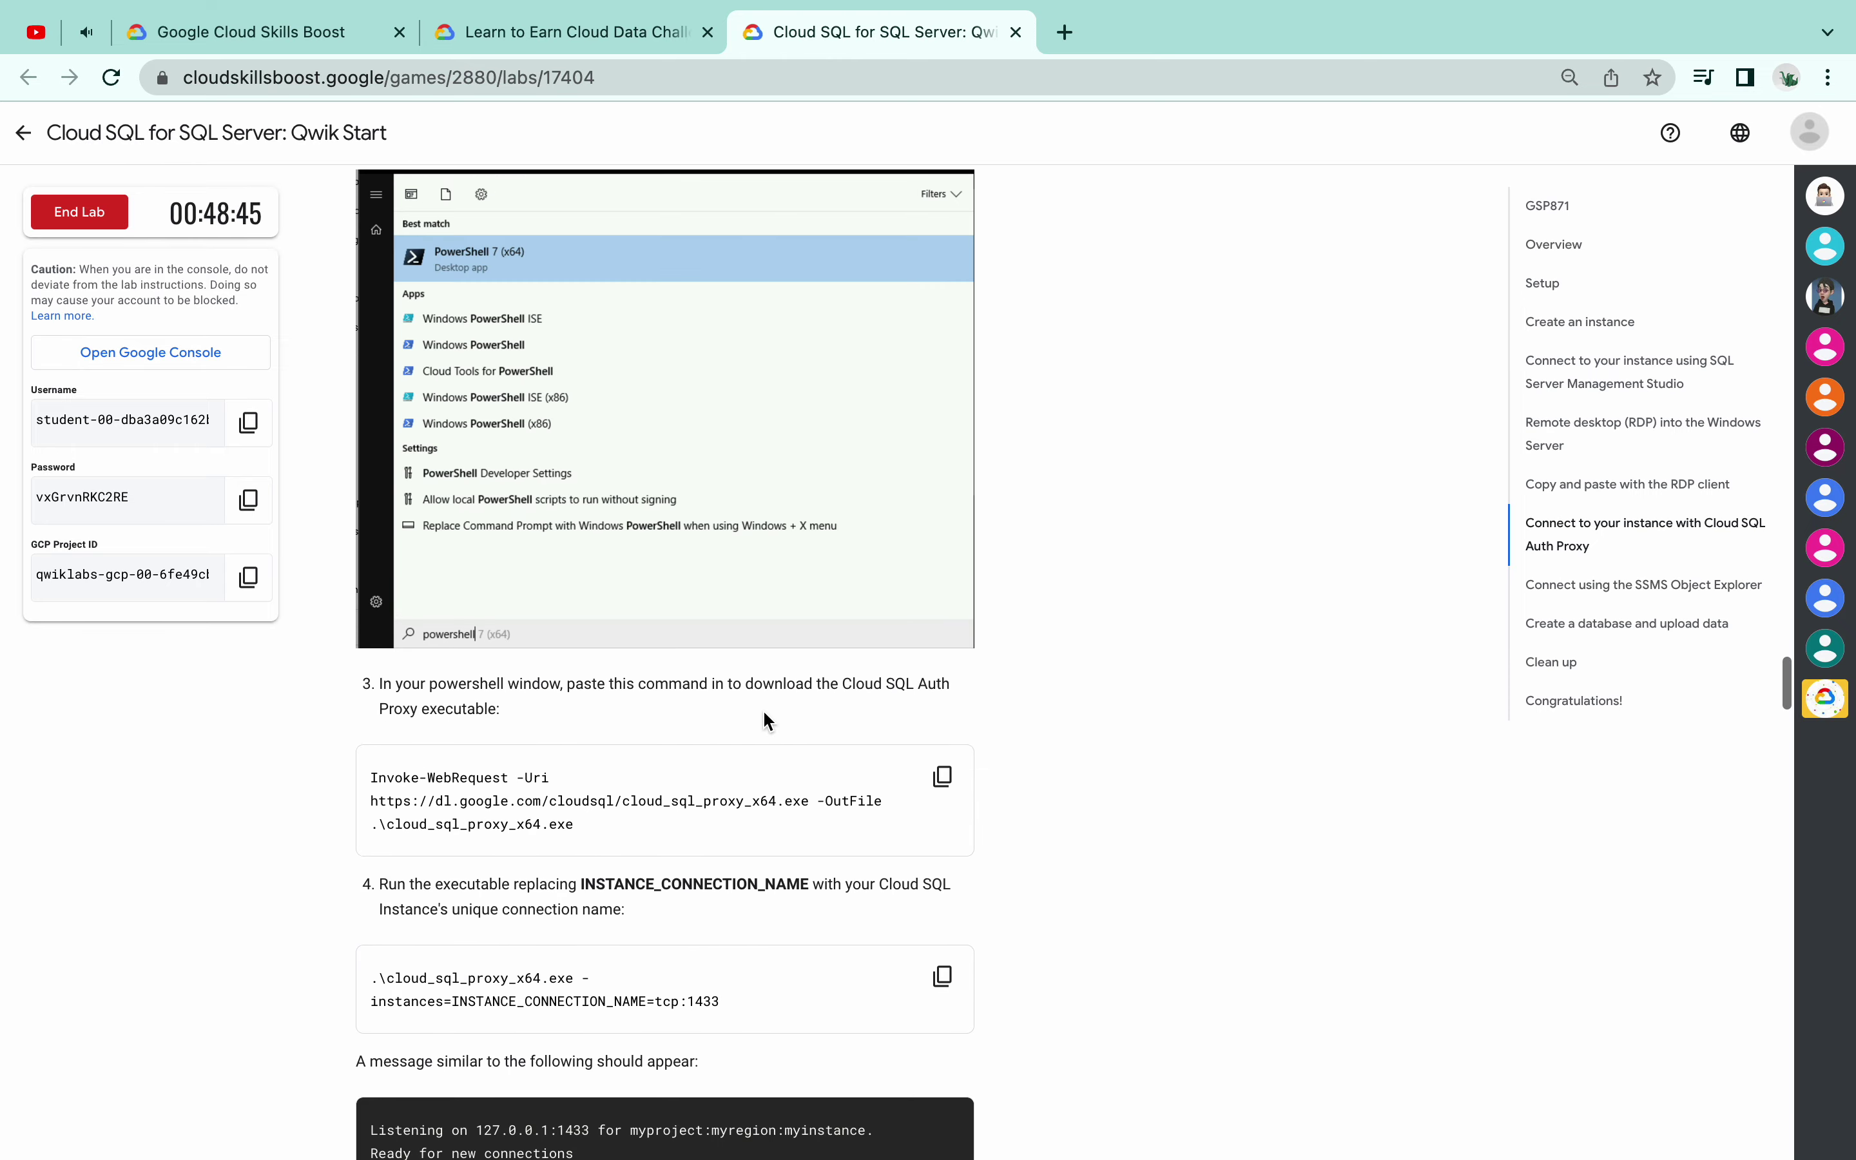
pyautogui.click(943, 776)
pyautogui.hotkey('ctrl', 'Right')
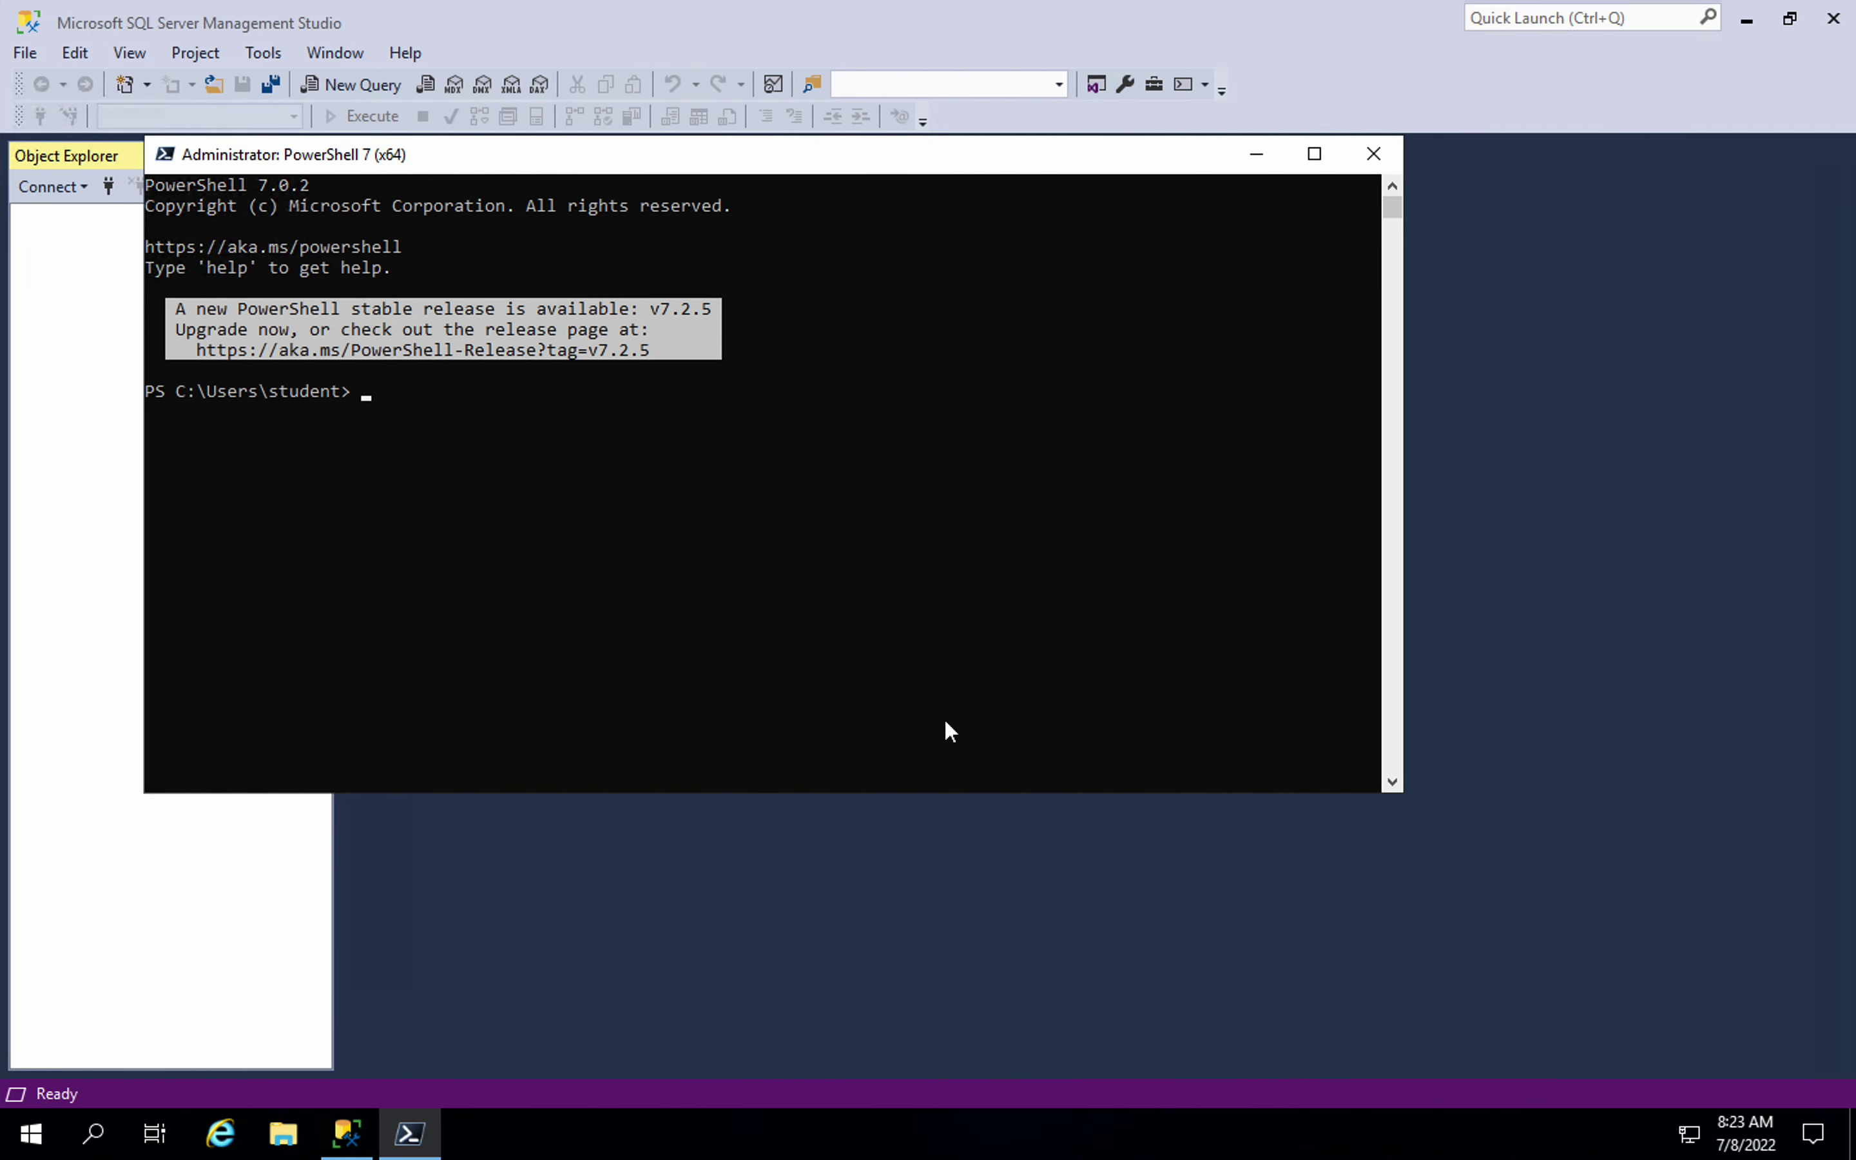
pyautogui.click(838, 587)
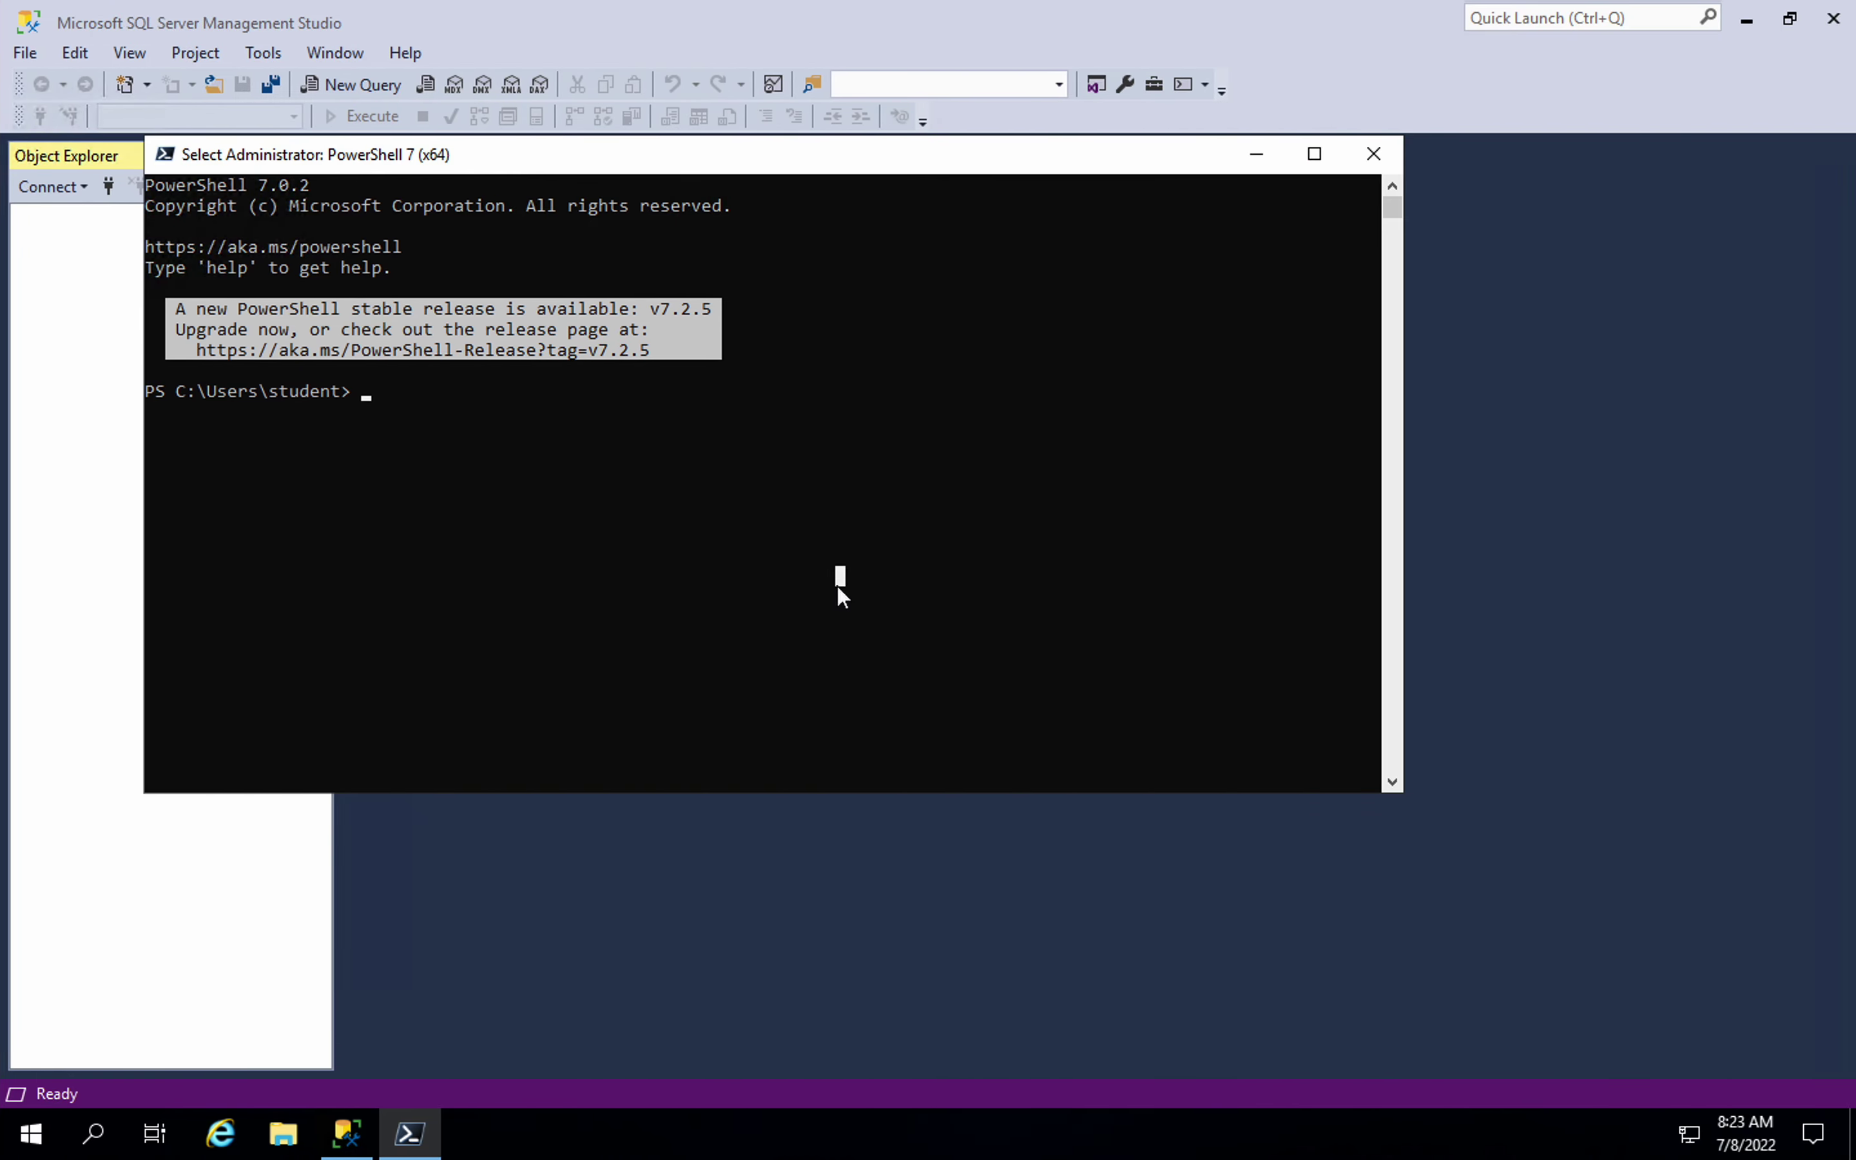
pyautogui.rightClick(837, 586)
pyautogui.press('Return')
# Copy the cloud_sql_proxy_x64.exe command for myinstance on tcp:1433 from the note and run it in PowerShell on the remote desktop
pyautogui.hotkey('ctrl', 'Left')
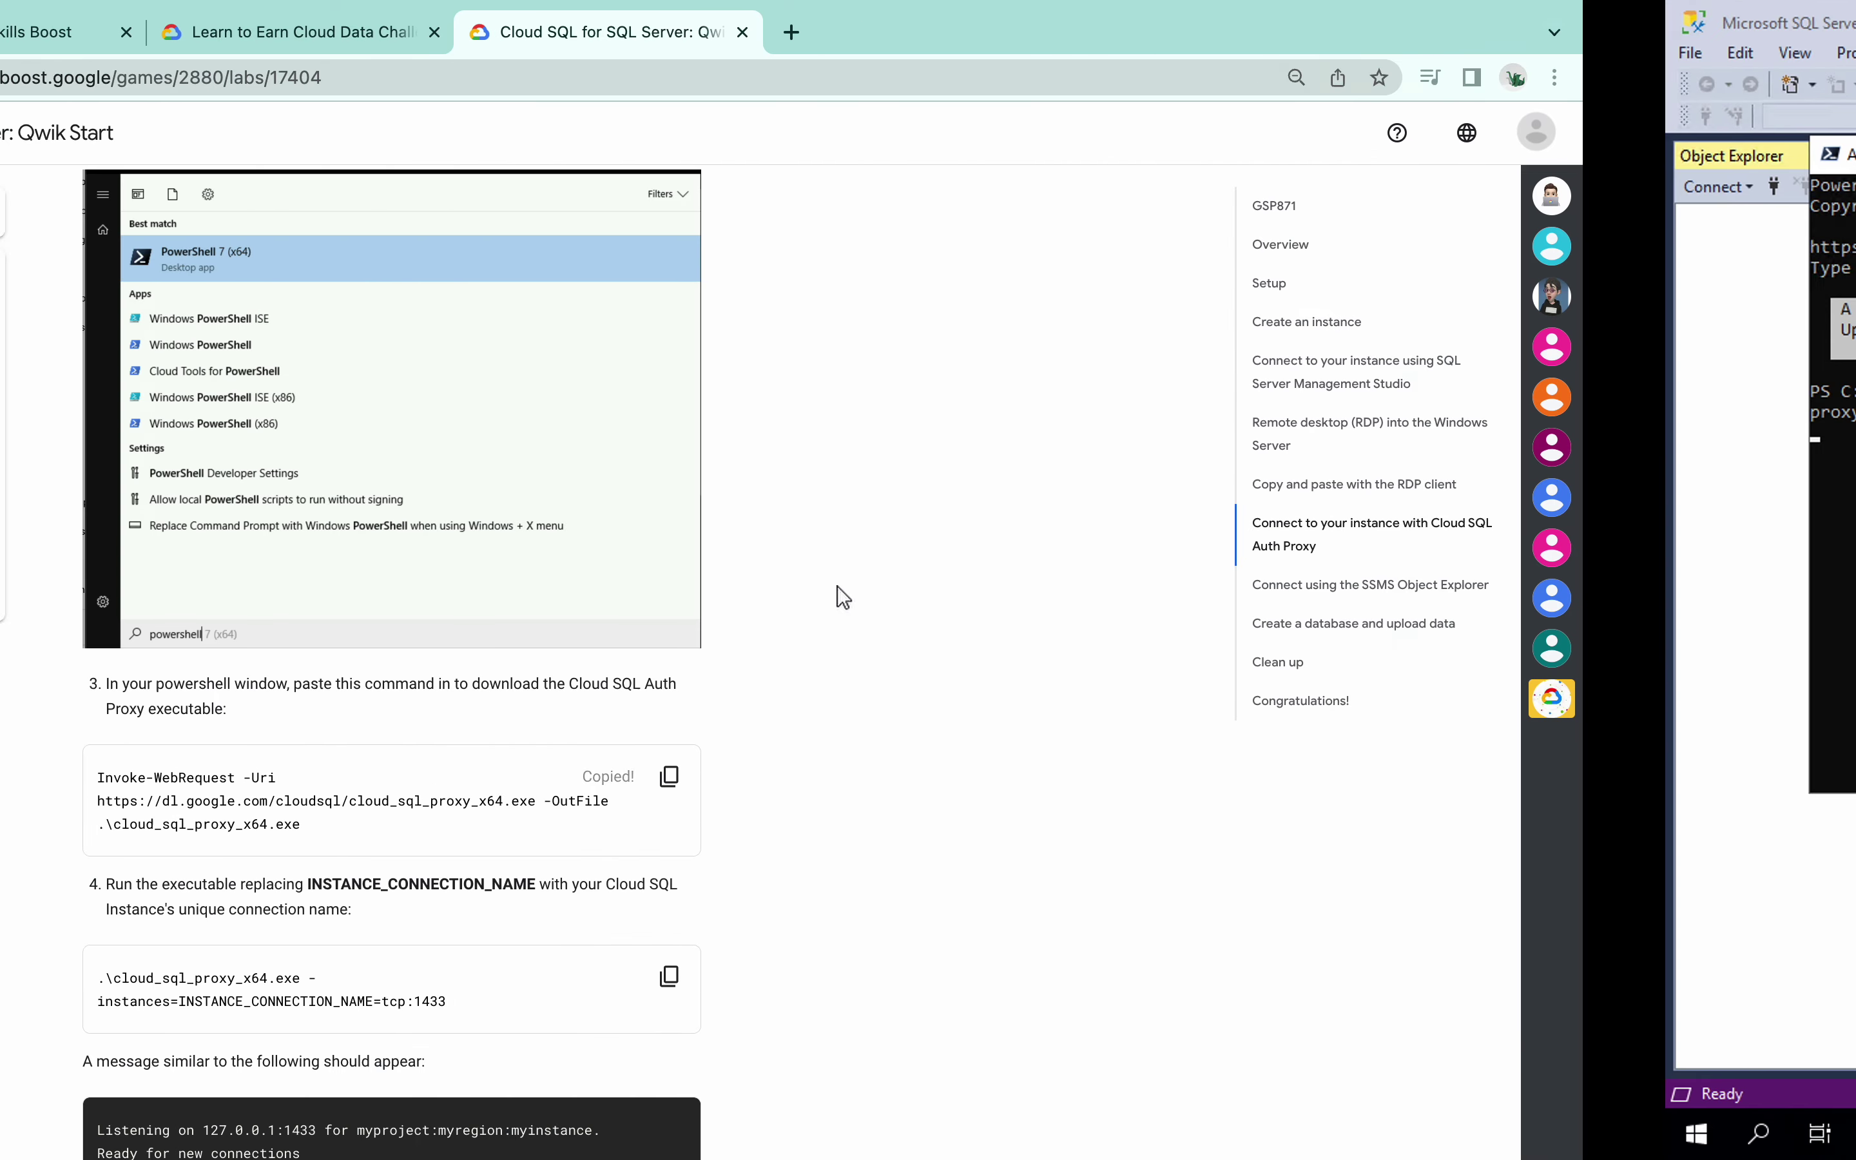
pyautogui.hotkey('ctrl', 'Right')
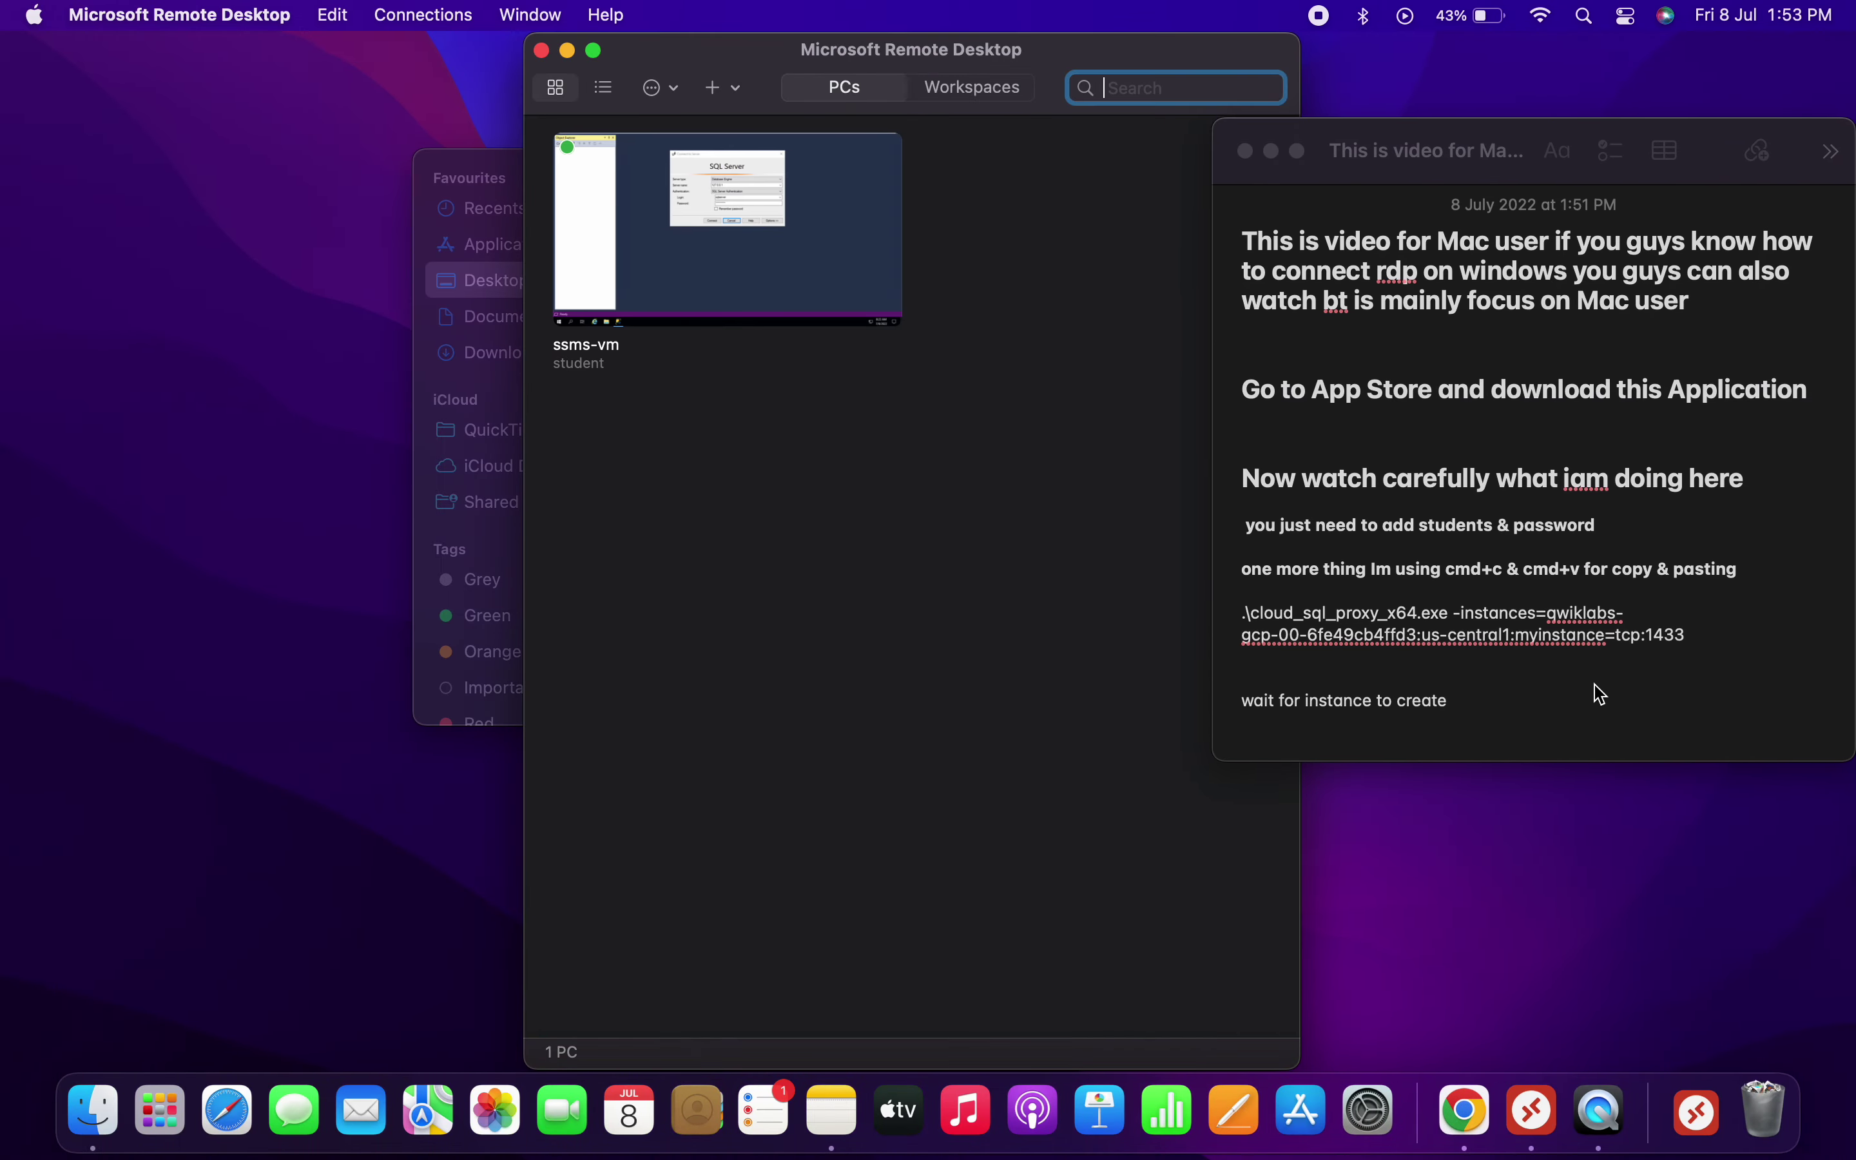
pyautogui.click(1241, 612)
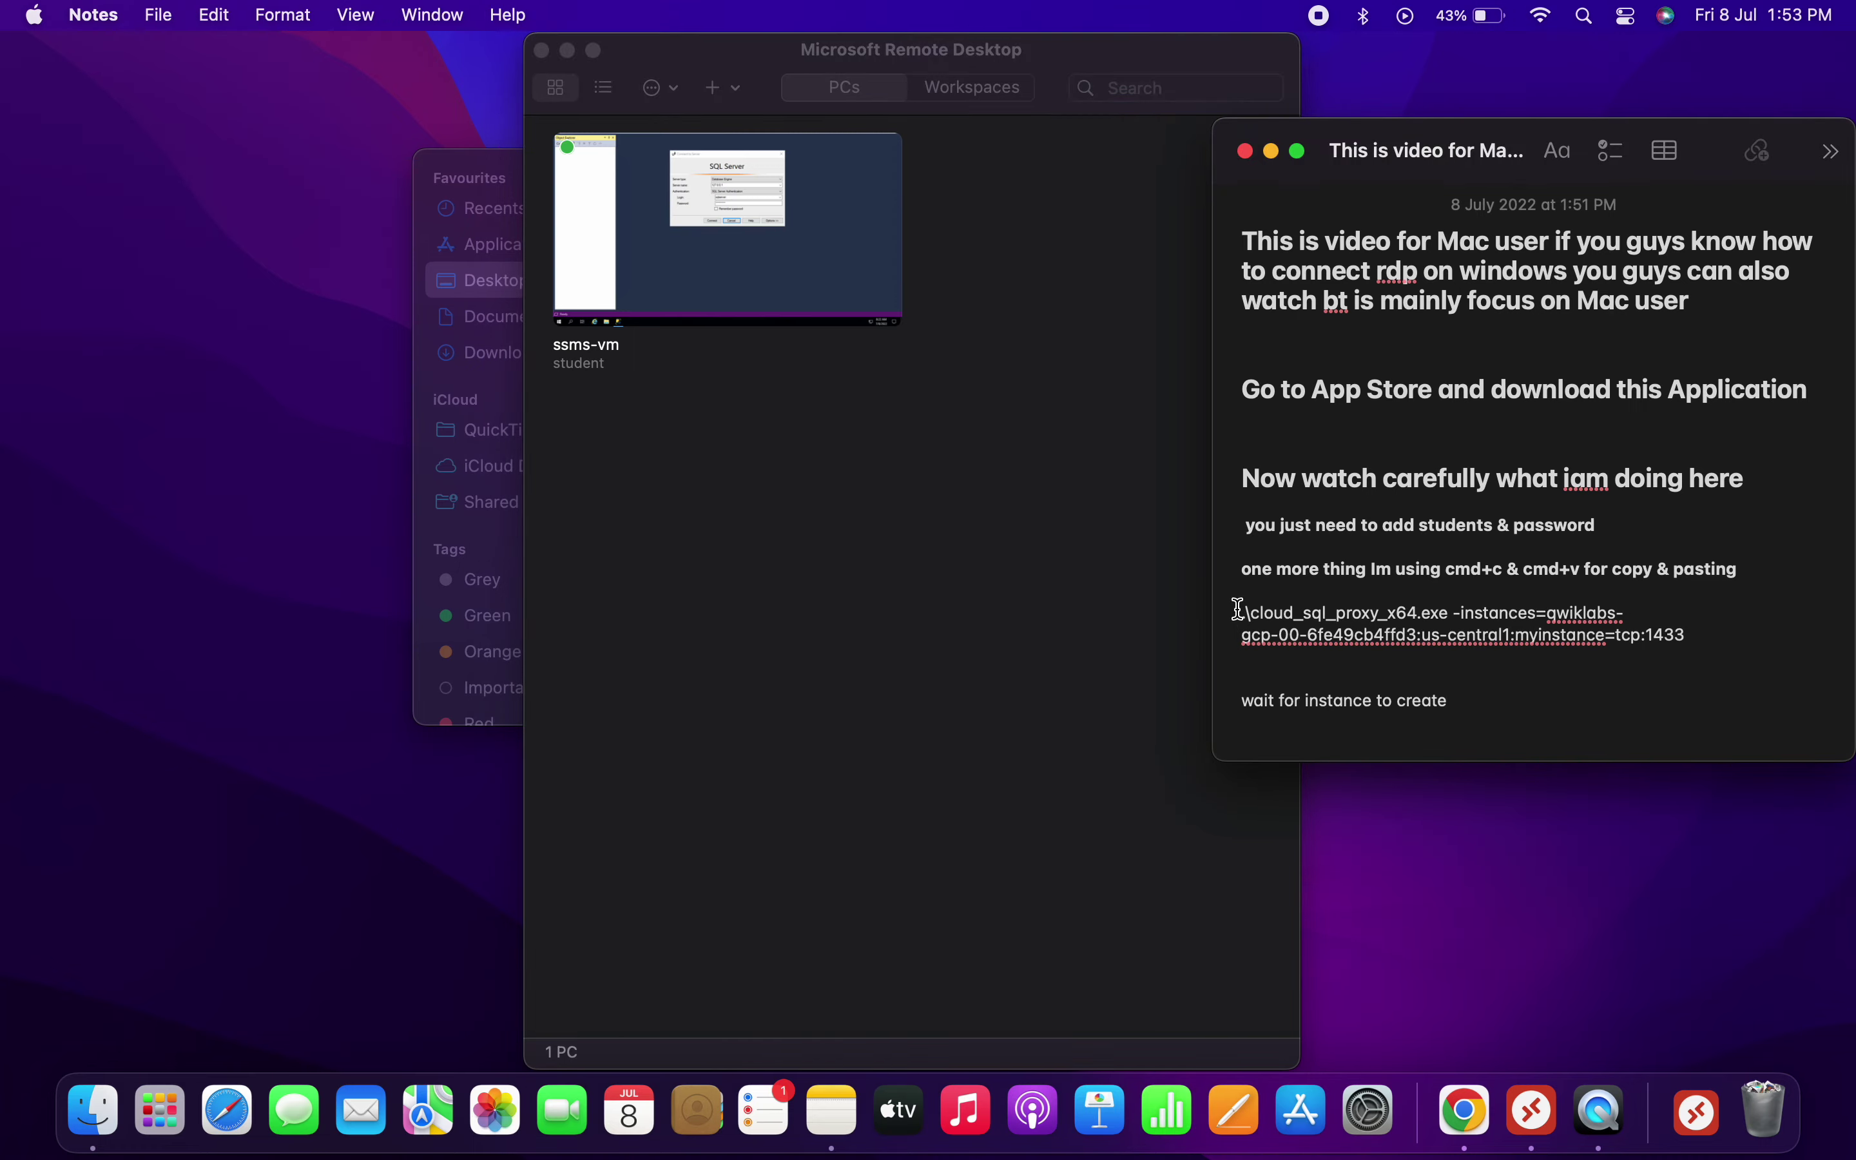
pyautogui.moveTo(1238, 609); pyautogui.dragTo(1284, 651)
pyautogui.hotkey('ctrl', 'Right')
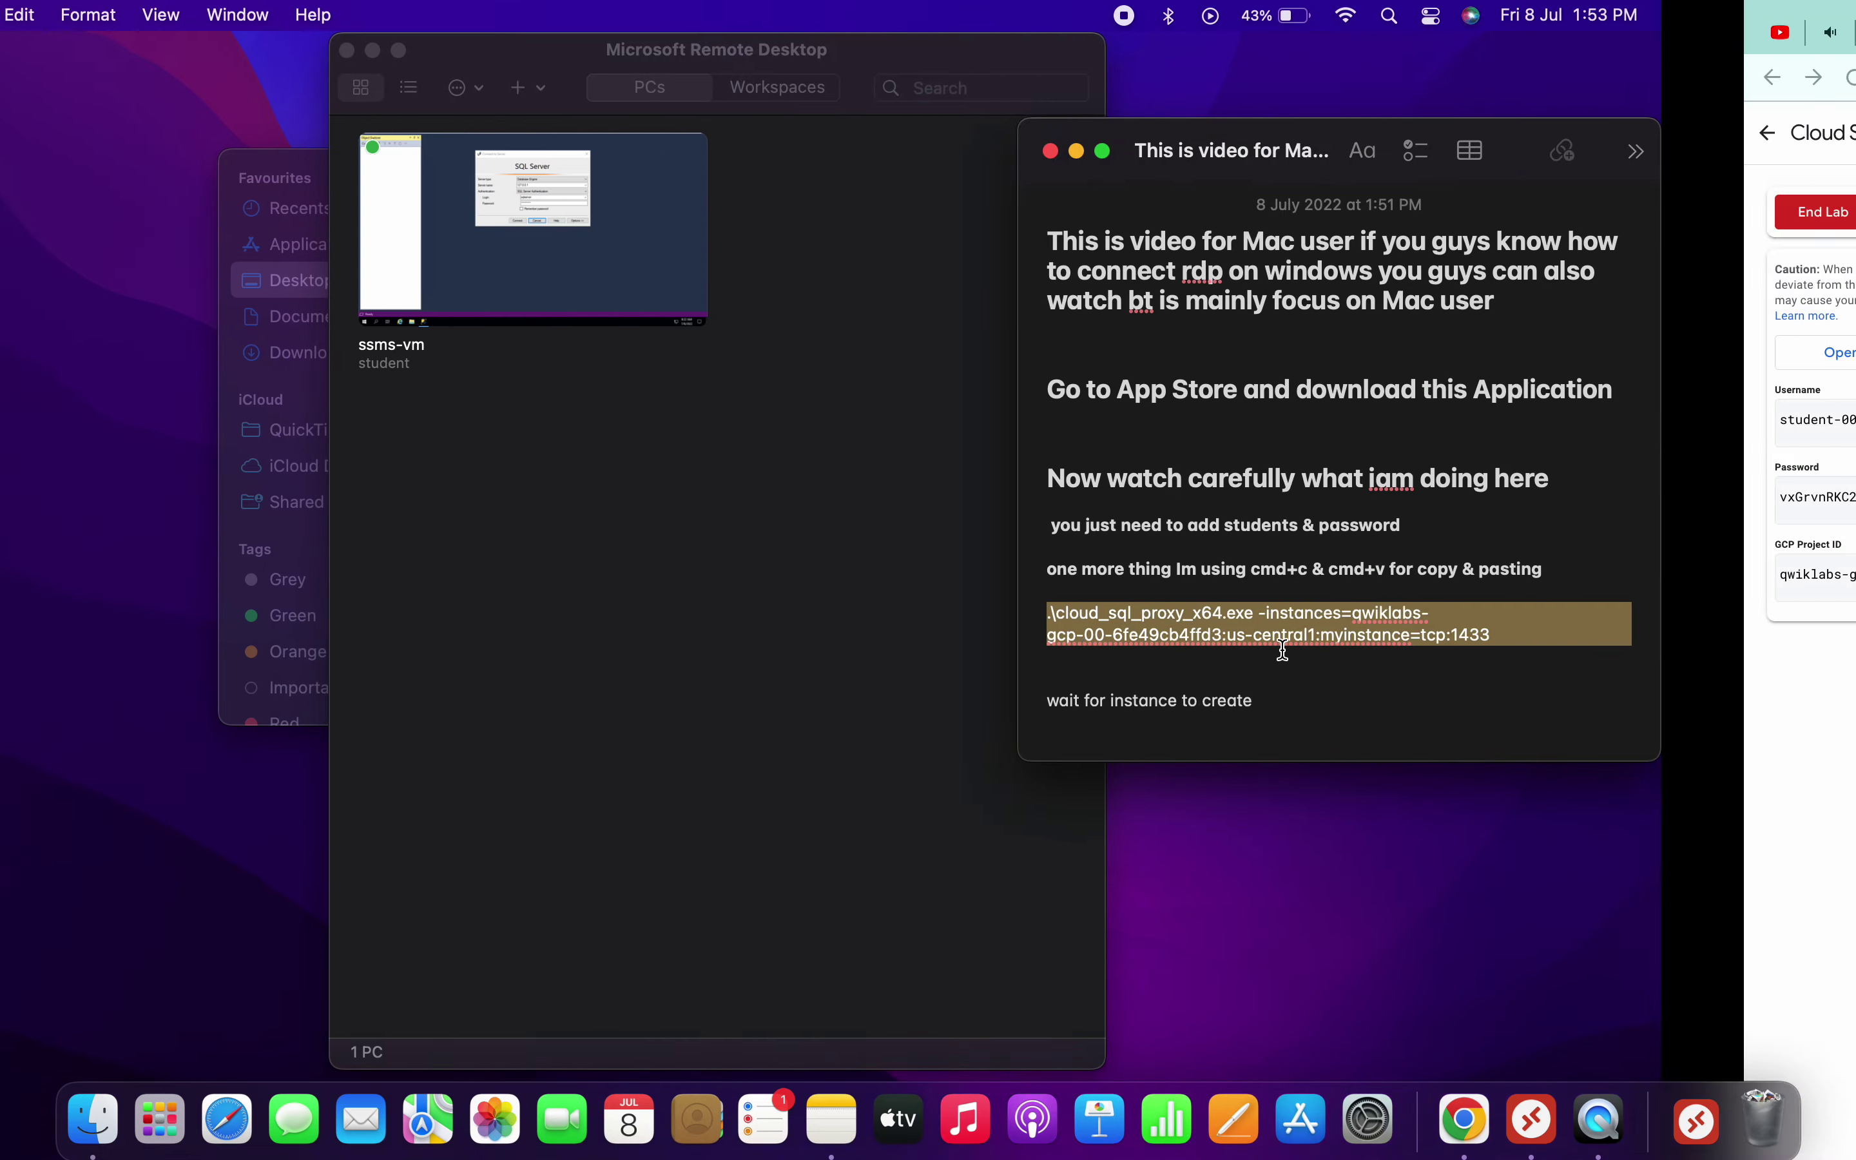
pyautogui.hotkey('ctrl', 'Right')
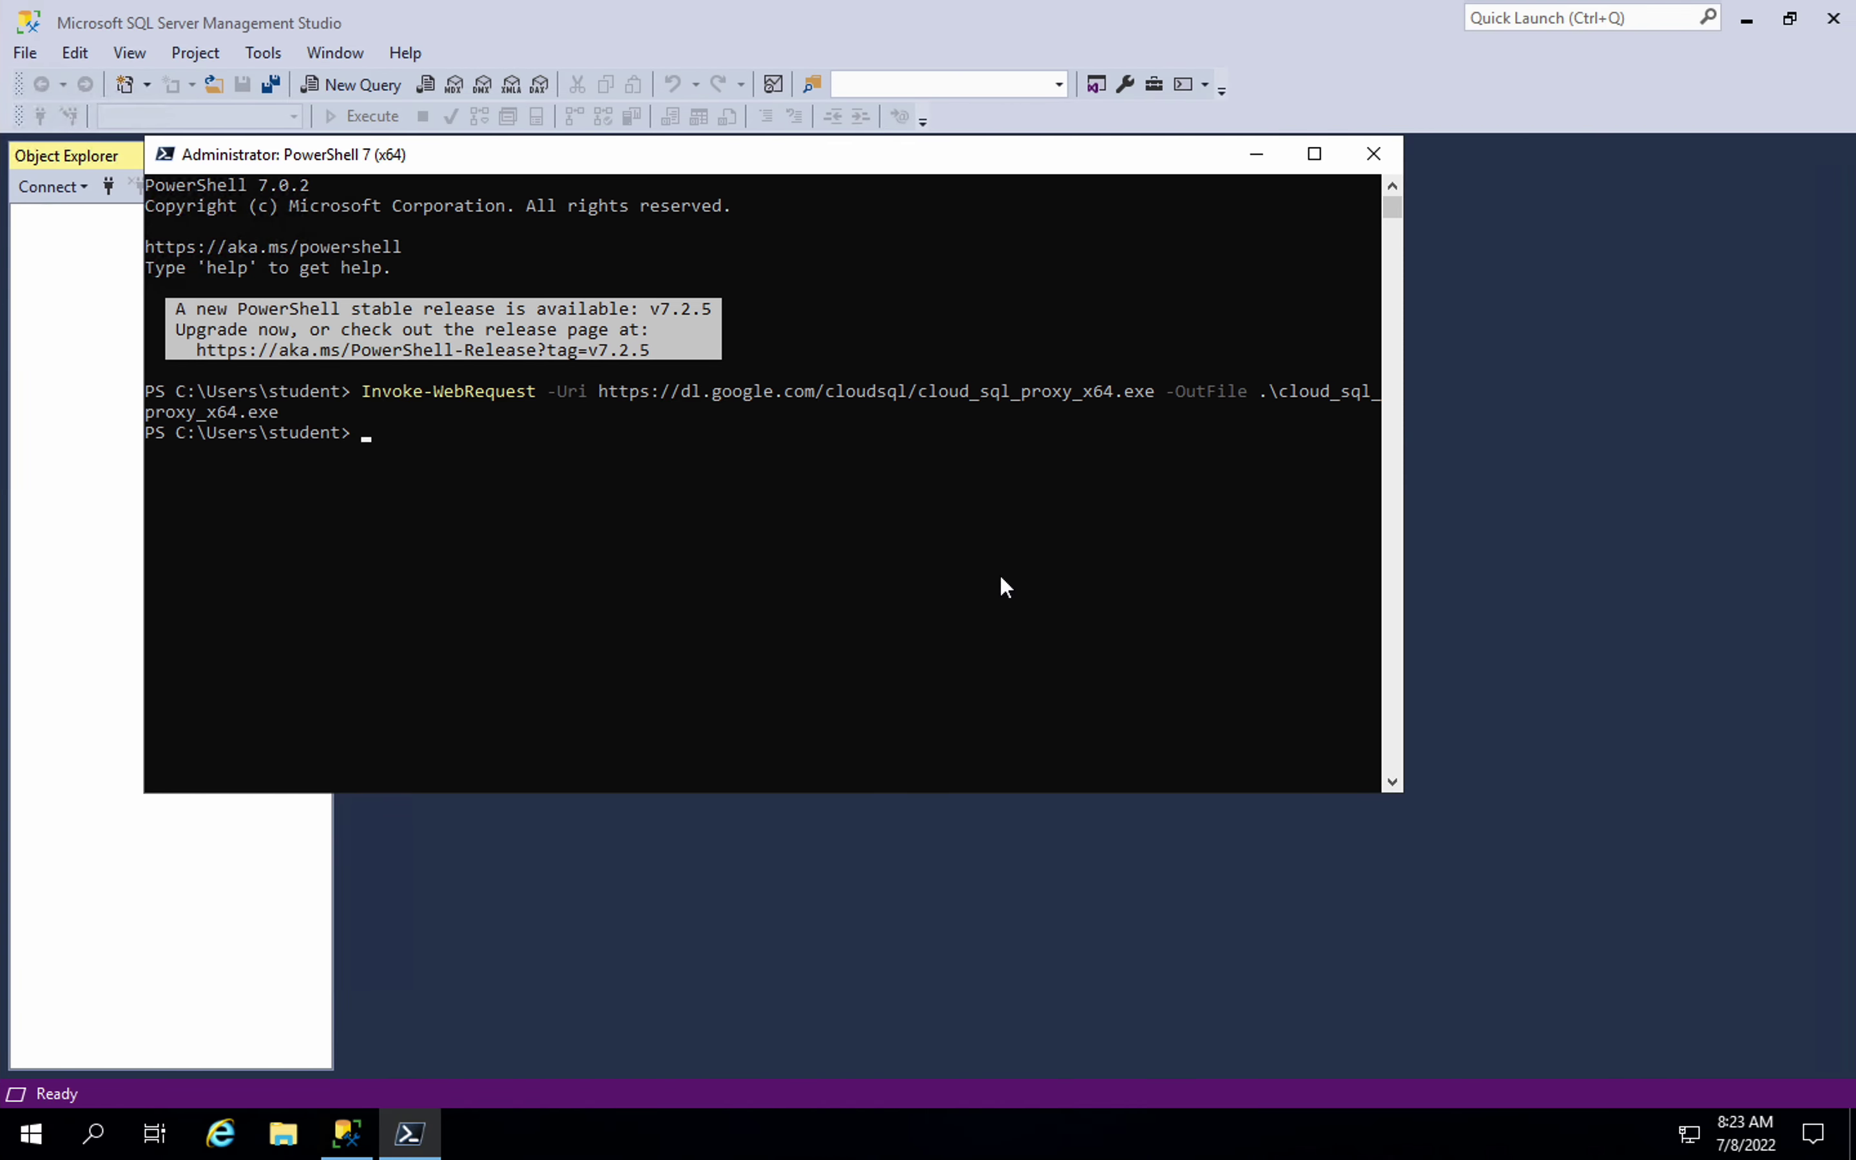
pyautogui.click(1005, 588)
pyautogui.rightClick(1001, 583)
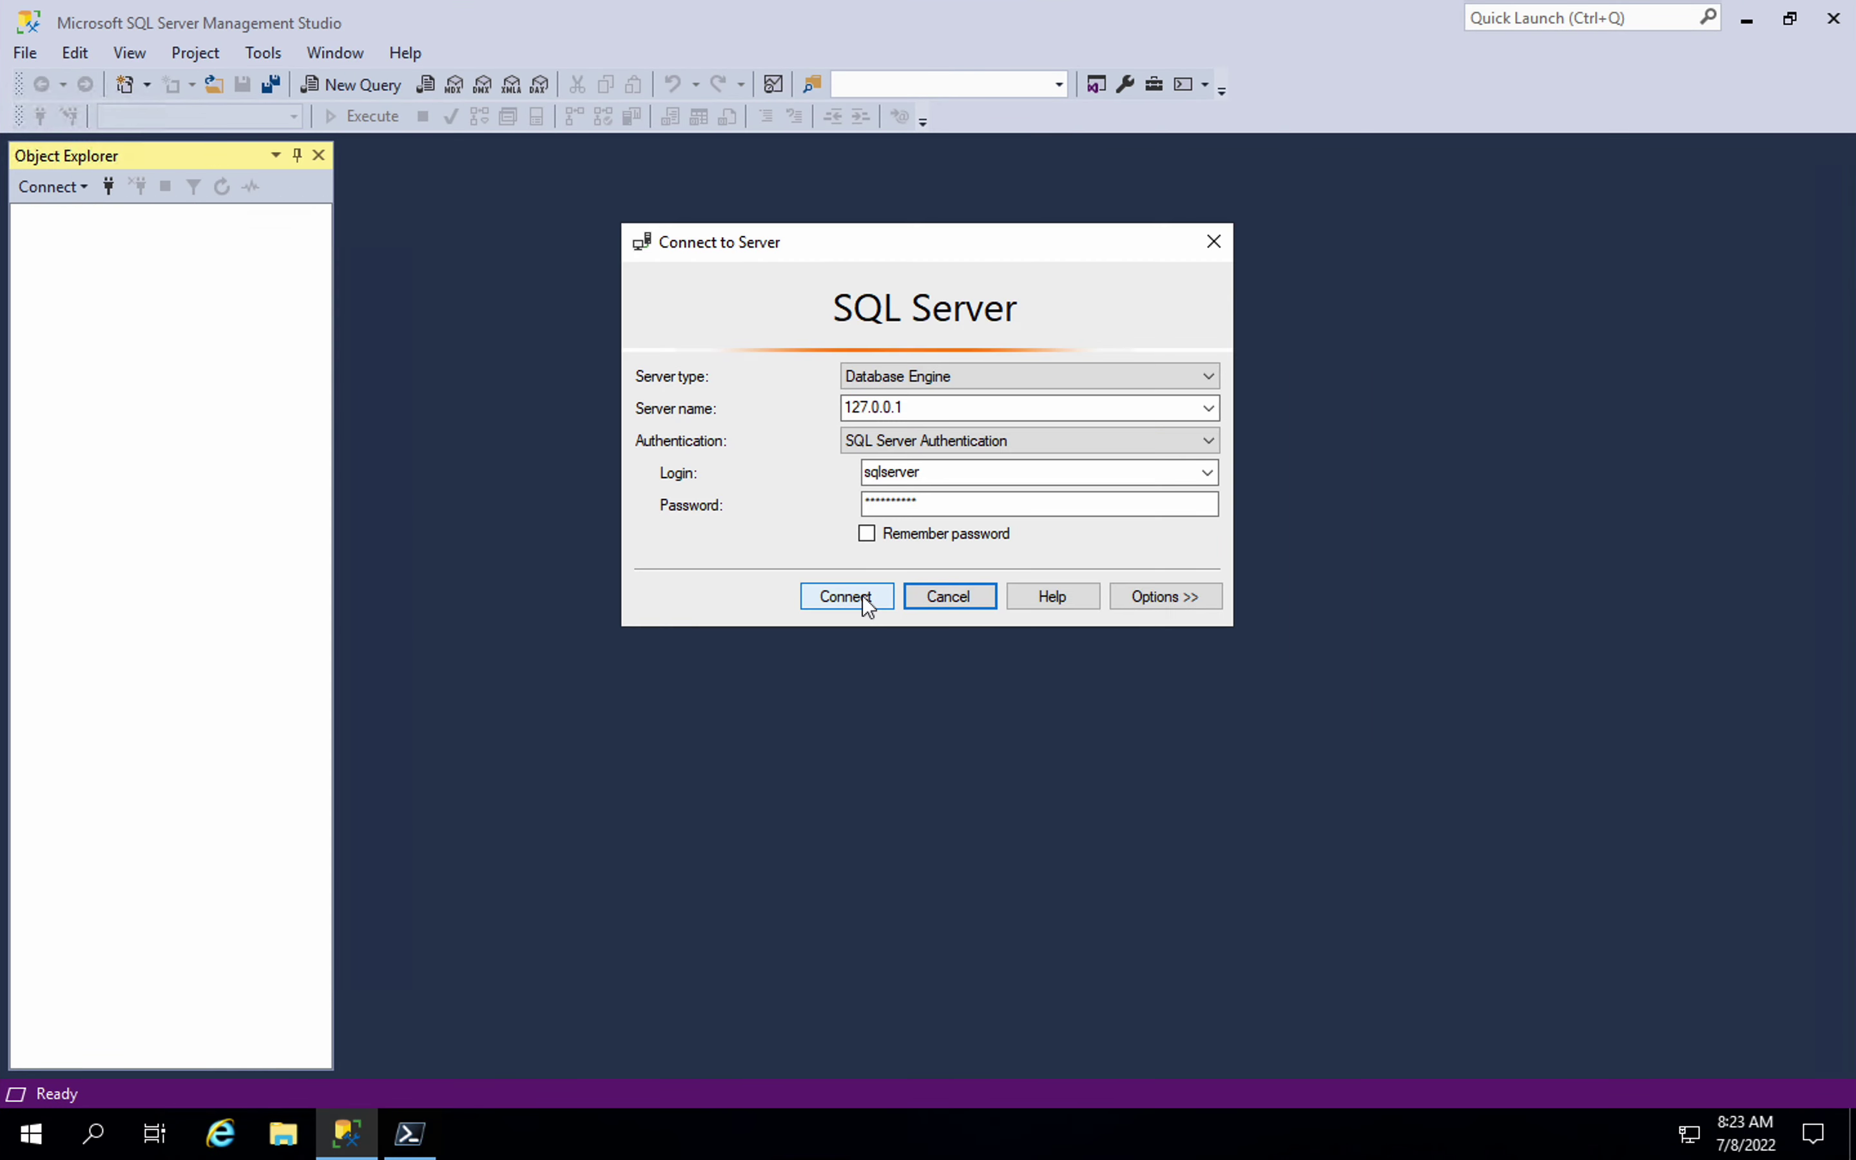
# Connect SSMS to server 127.0.0.1 as sqlserver and check the lab progress for Connect using the SSMS Object Explorer
pyautogui.click(862, 595)
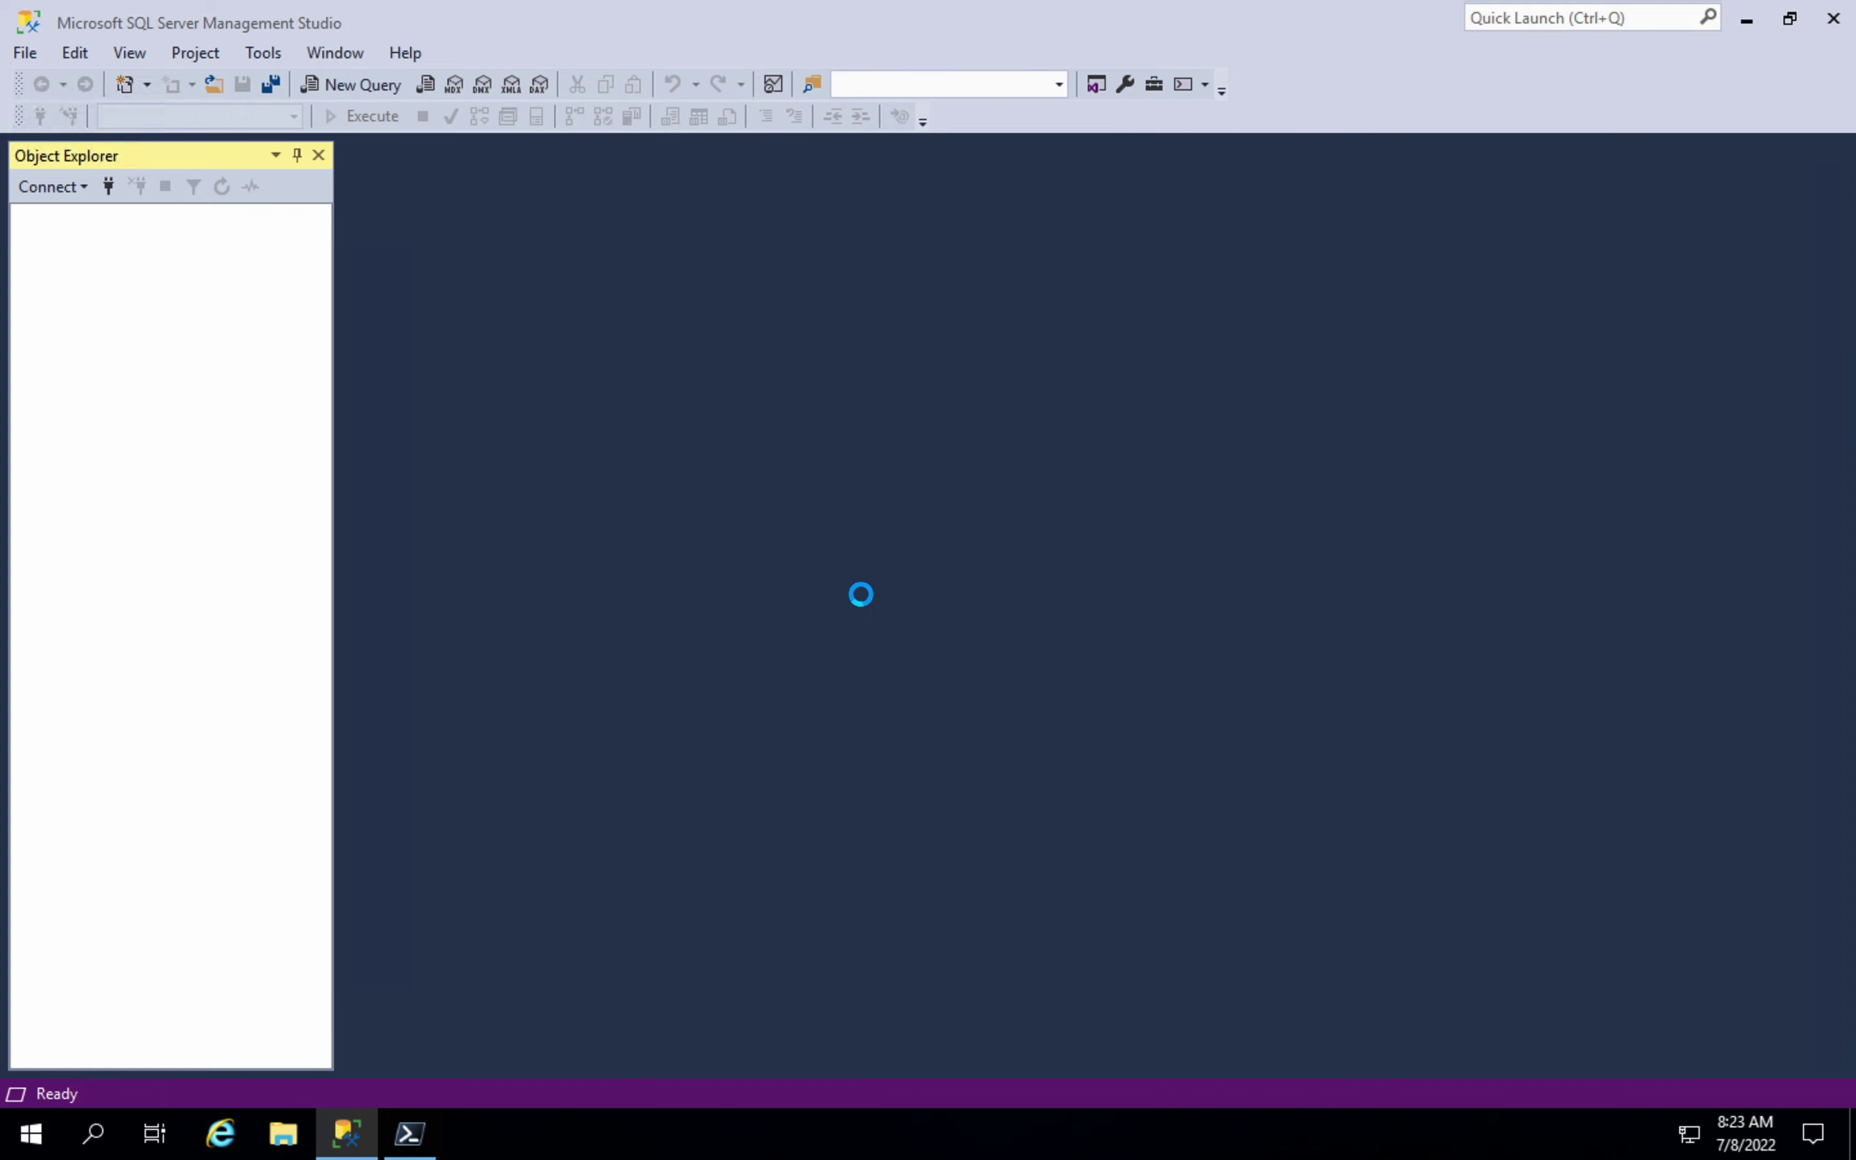
pyautogui.hotkey('ctrl', 'Left')
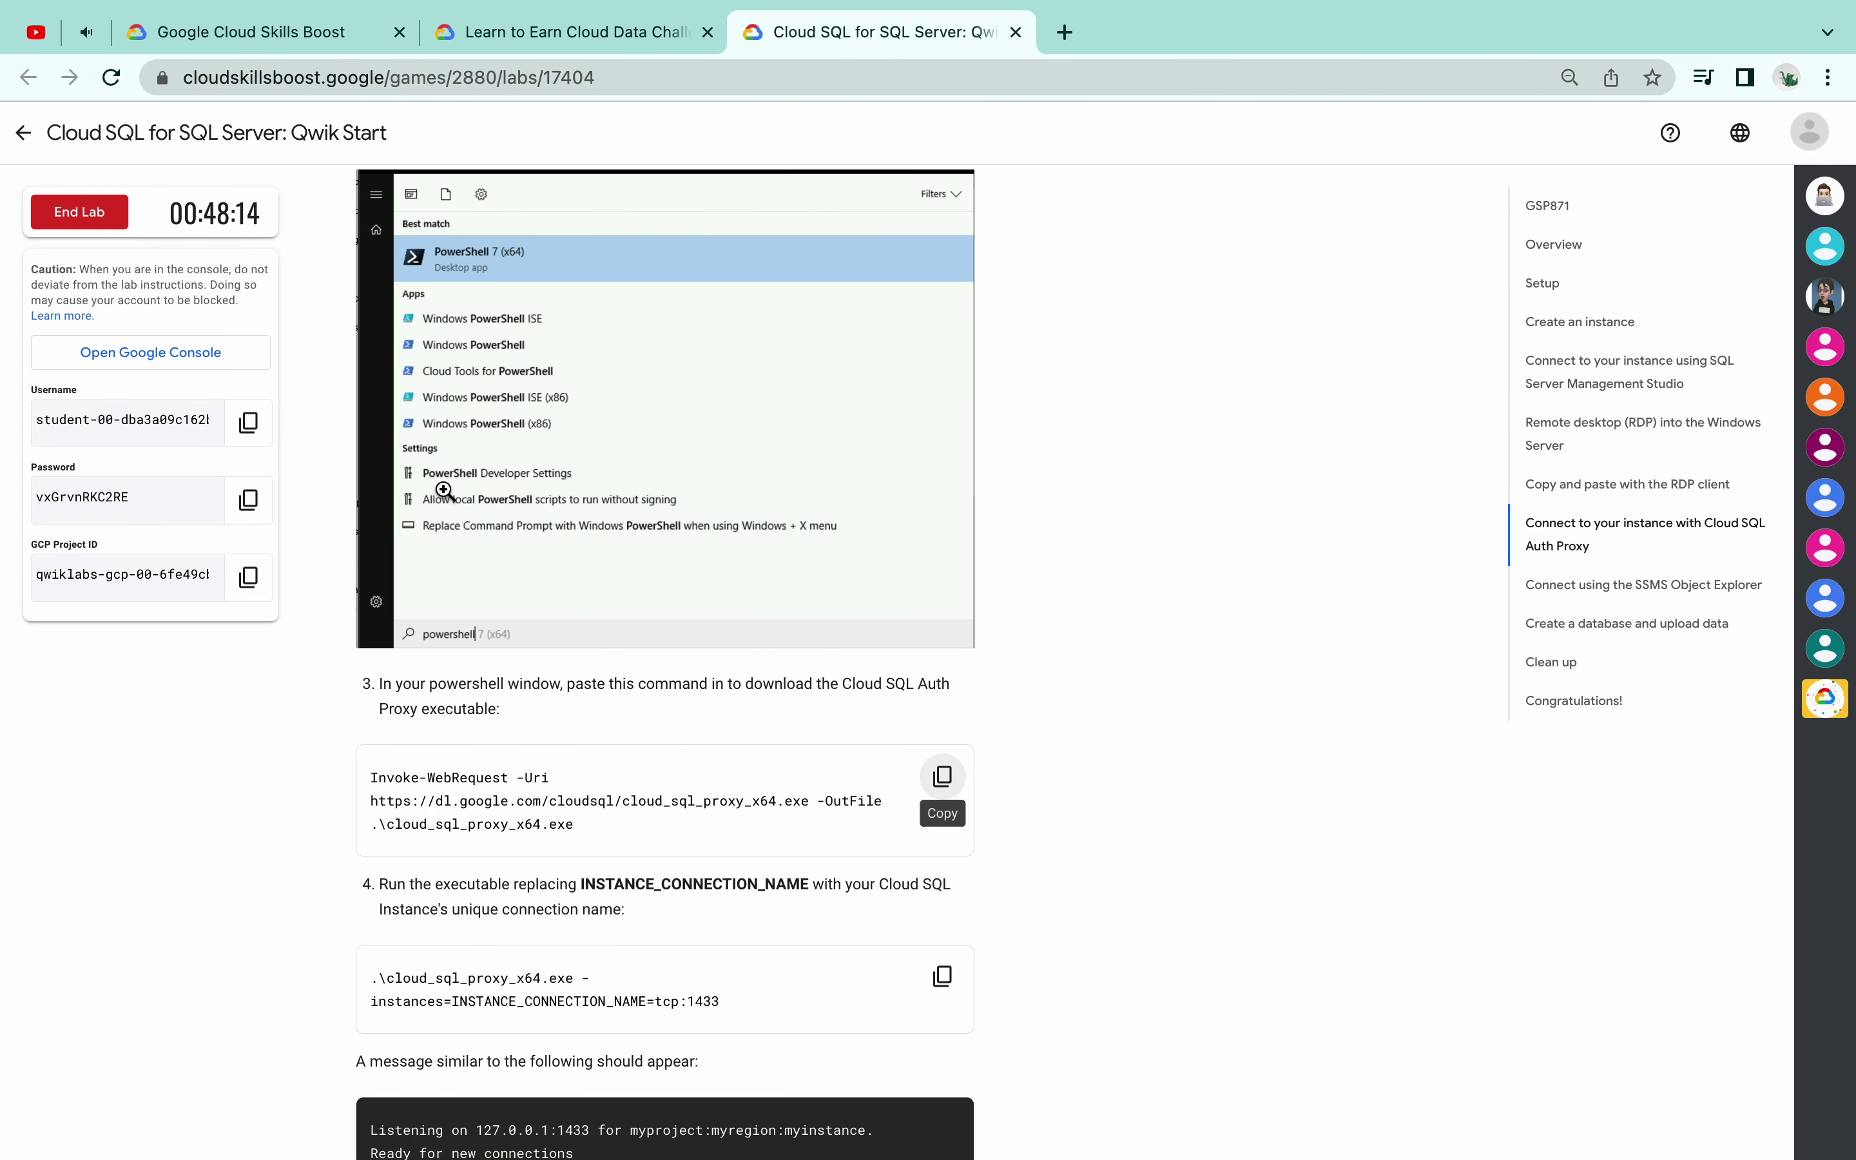
pyautogui.scroll(-10, 622, 799)
pyautogui.scroll(-10, 623, 798)
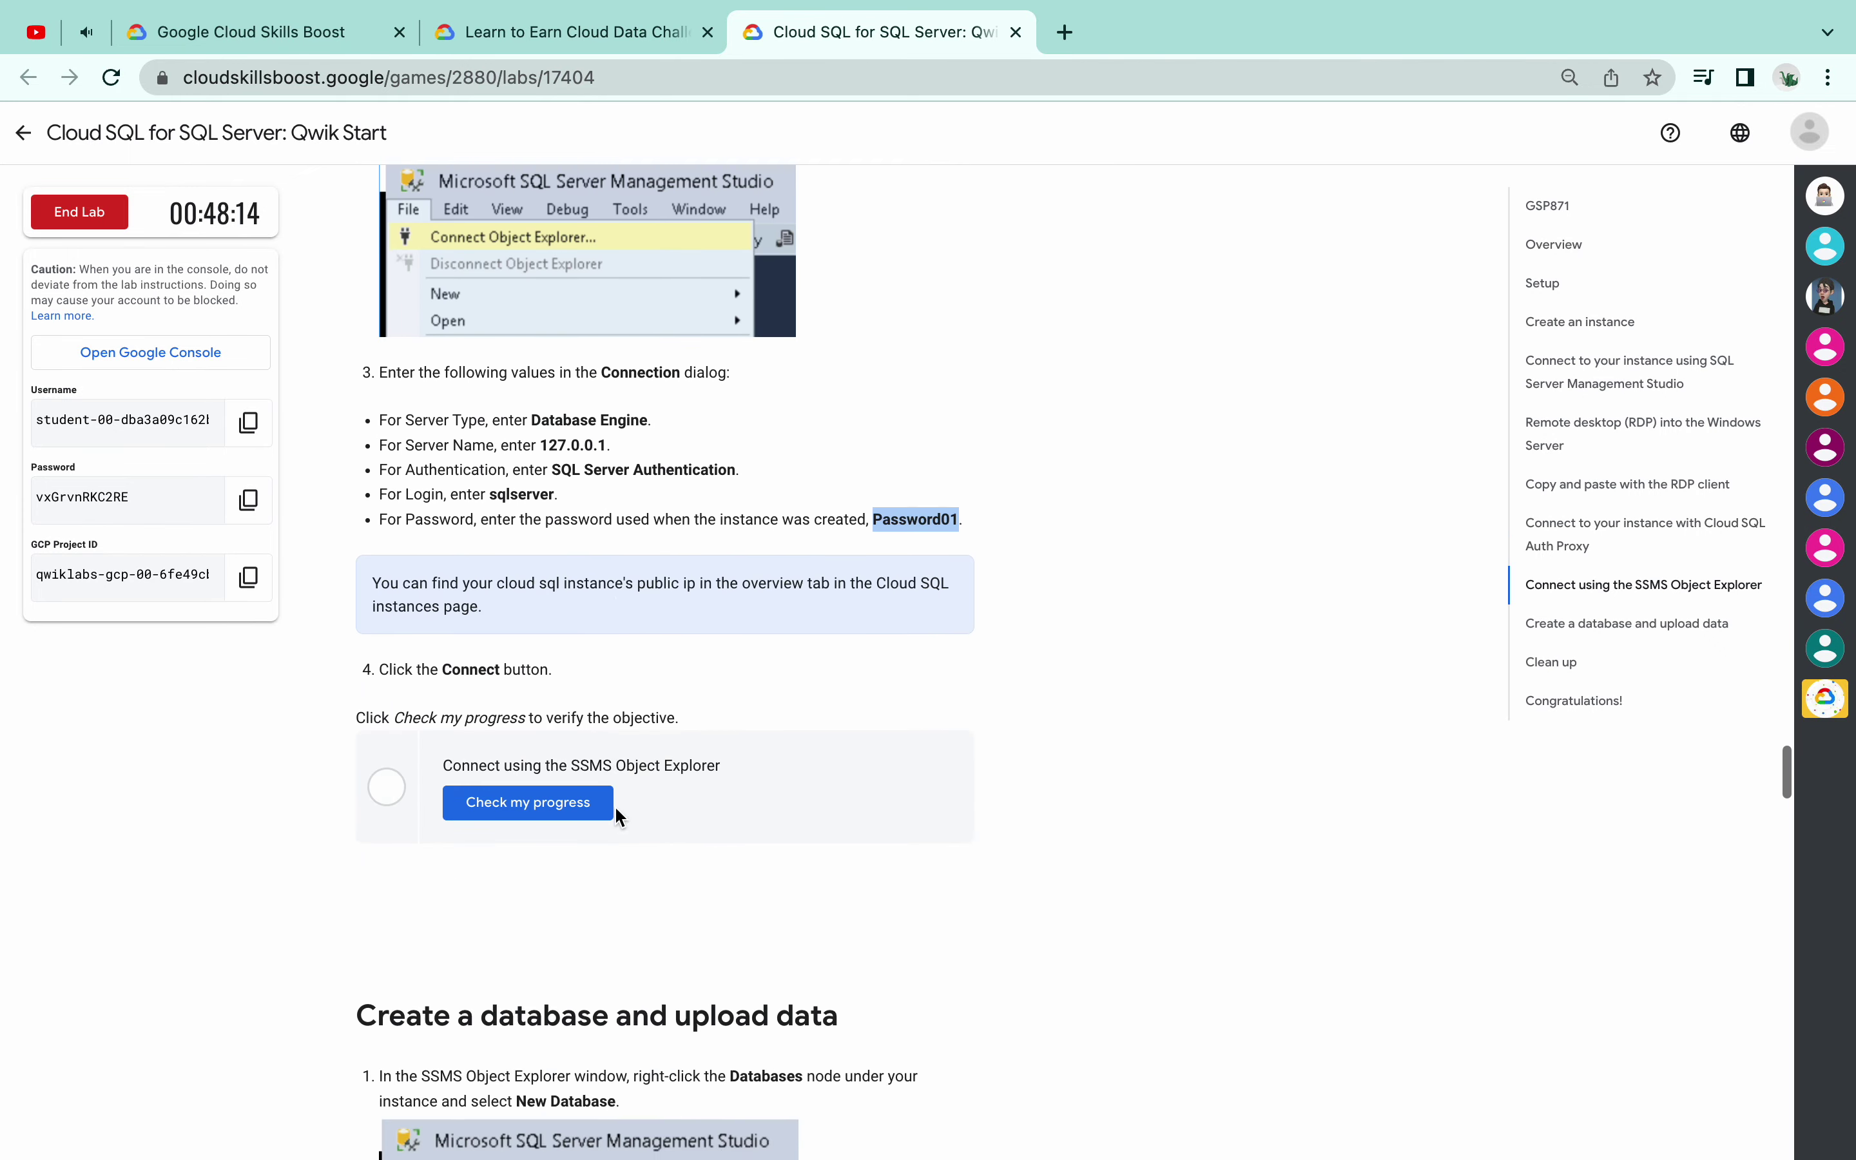
pyautogui.click(528, 737)
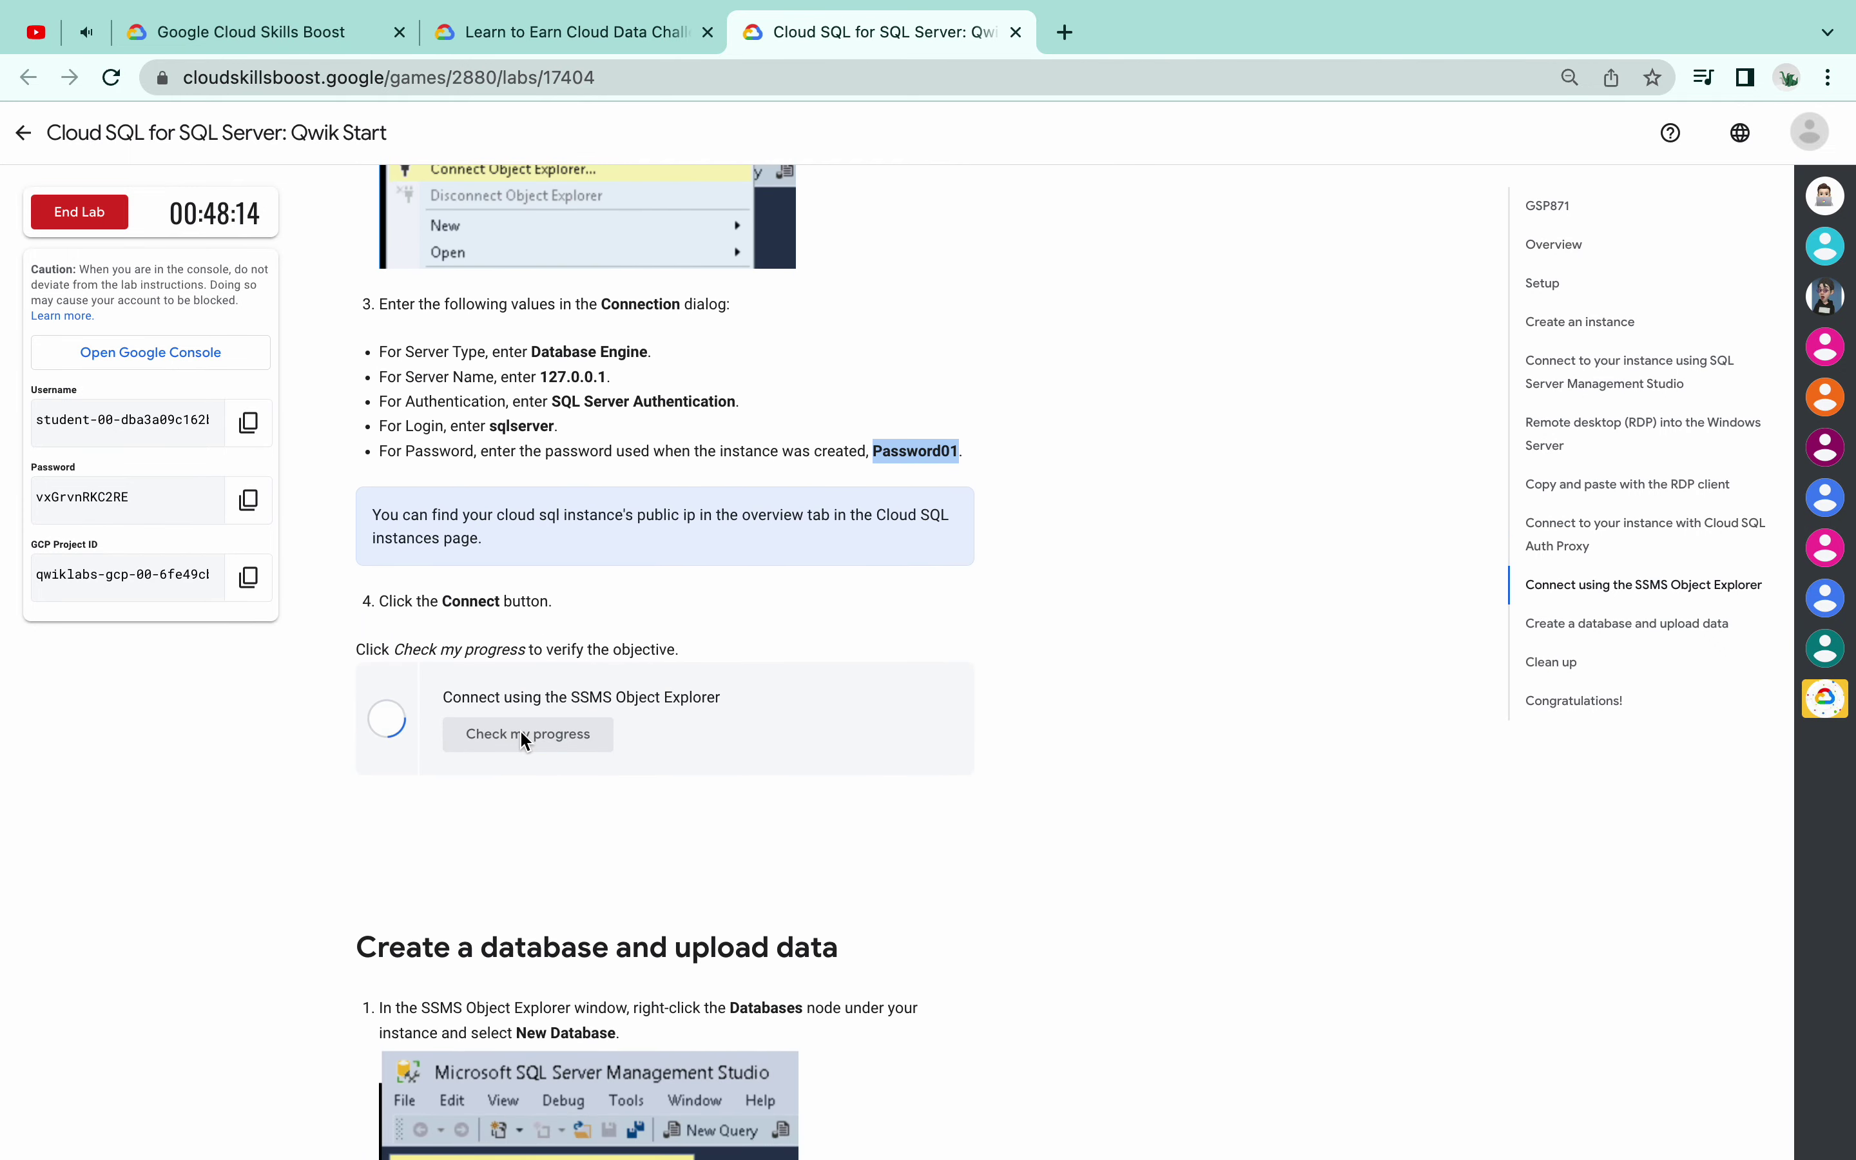
# Following the lab's Create a database and upload data section, create a new database named testdb in SSMS
pyautogui.scroll(-2, 521, 733)
pyautogui.scroll(-2, 521, 739)
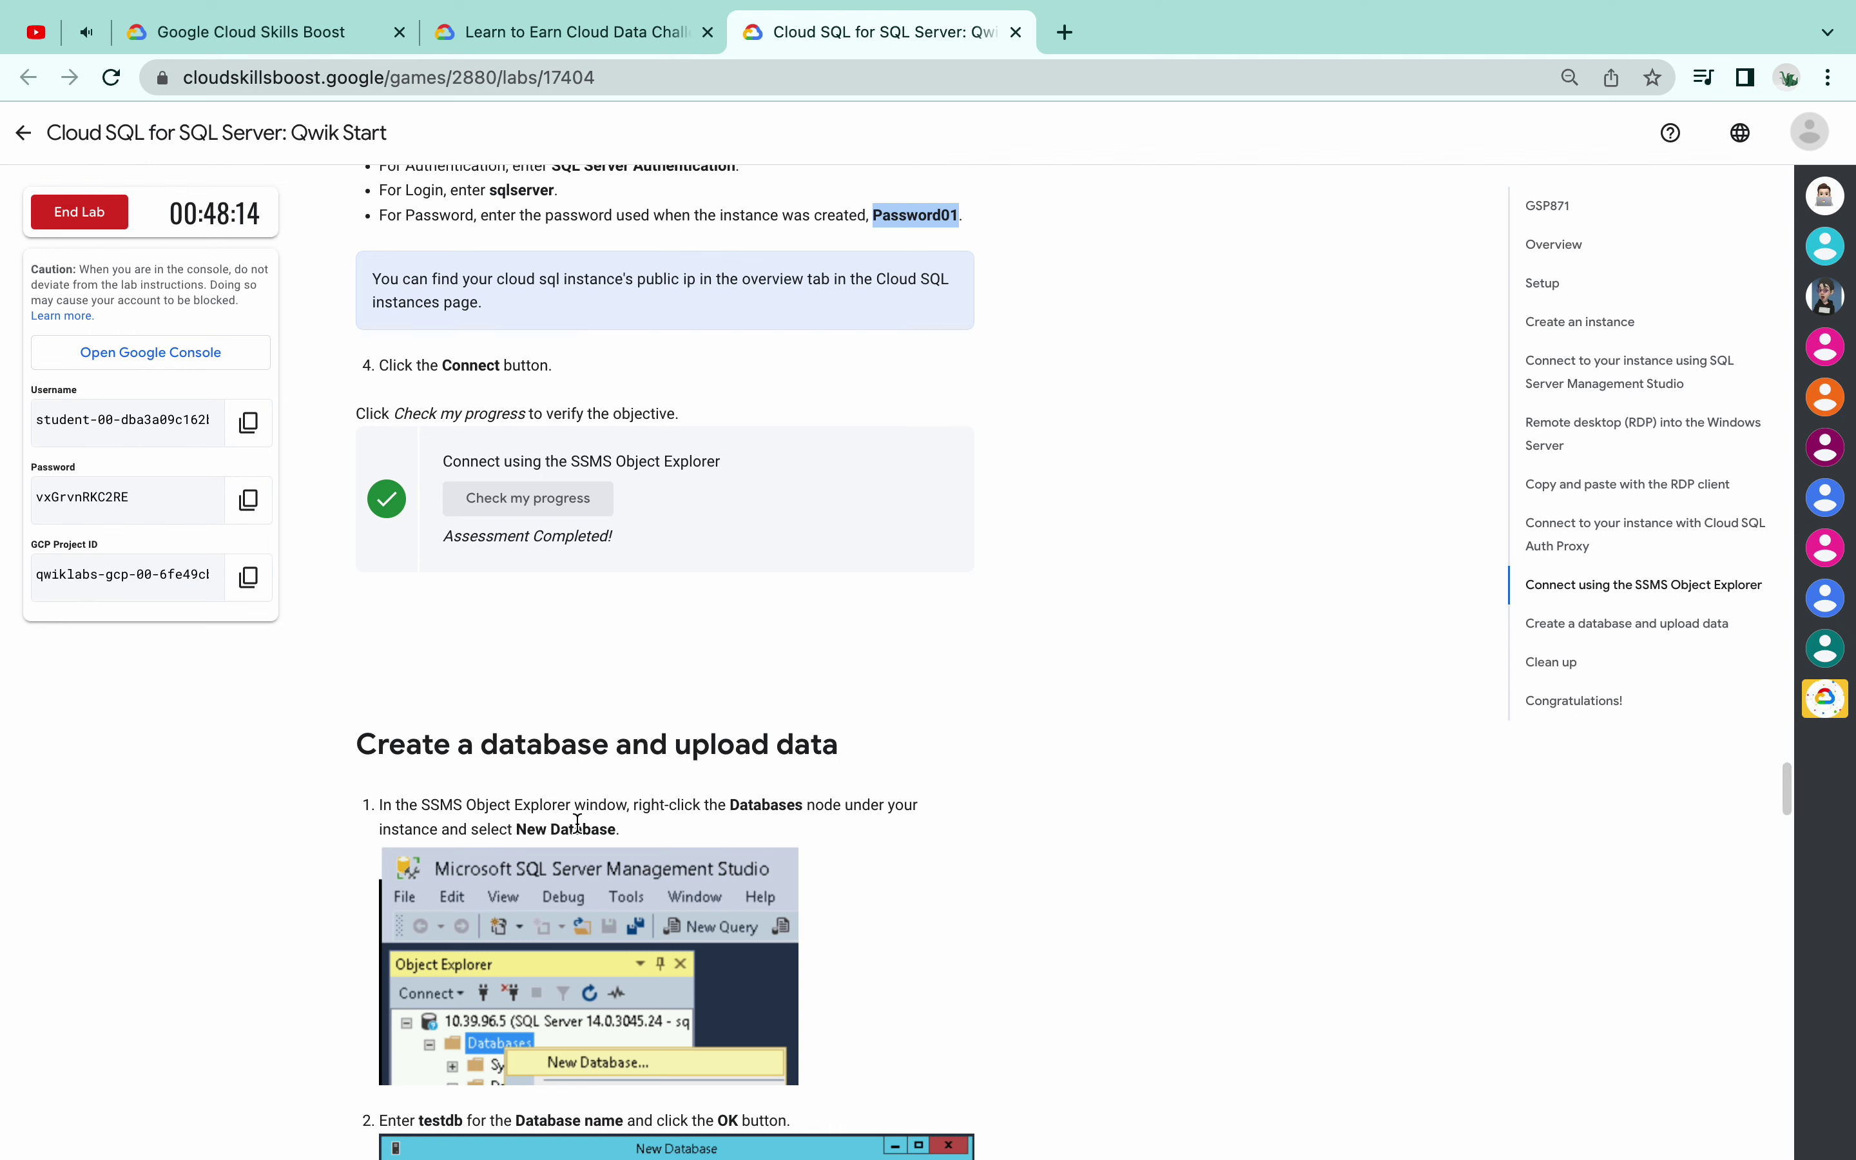
pyautogui.scroll(-1, 577, 824)
pyautogui.scroll(-6, 630, 791)
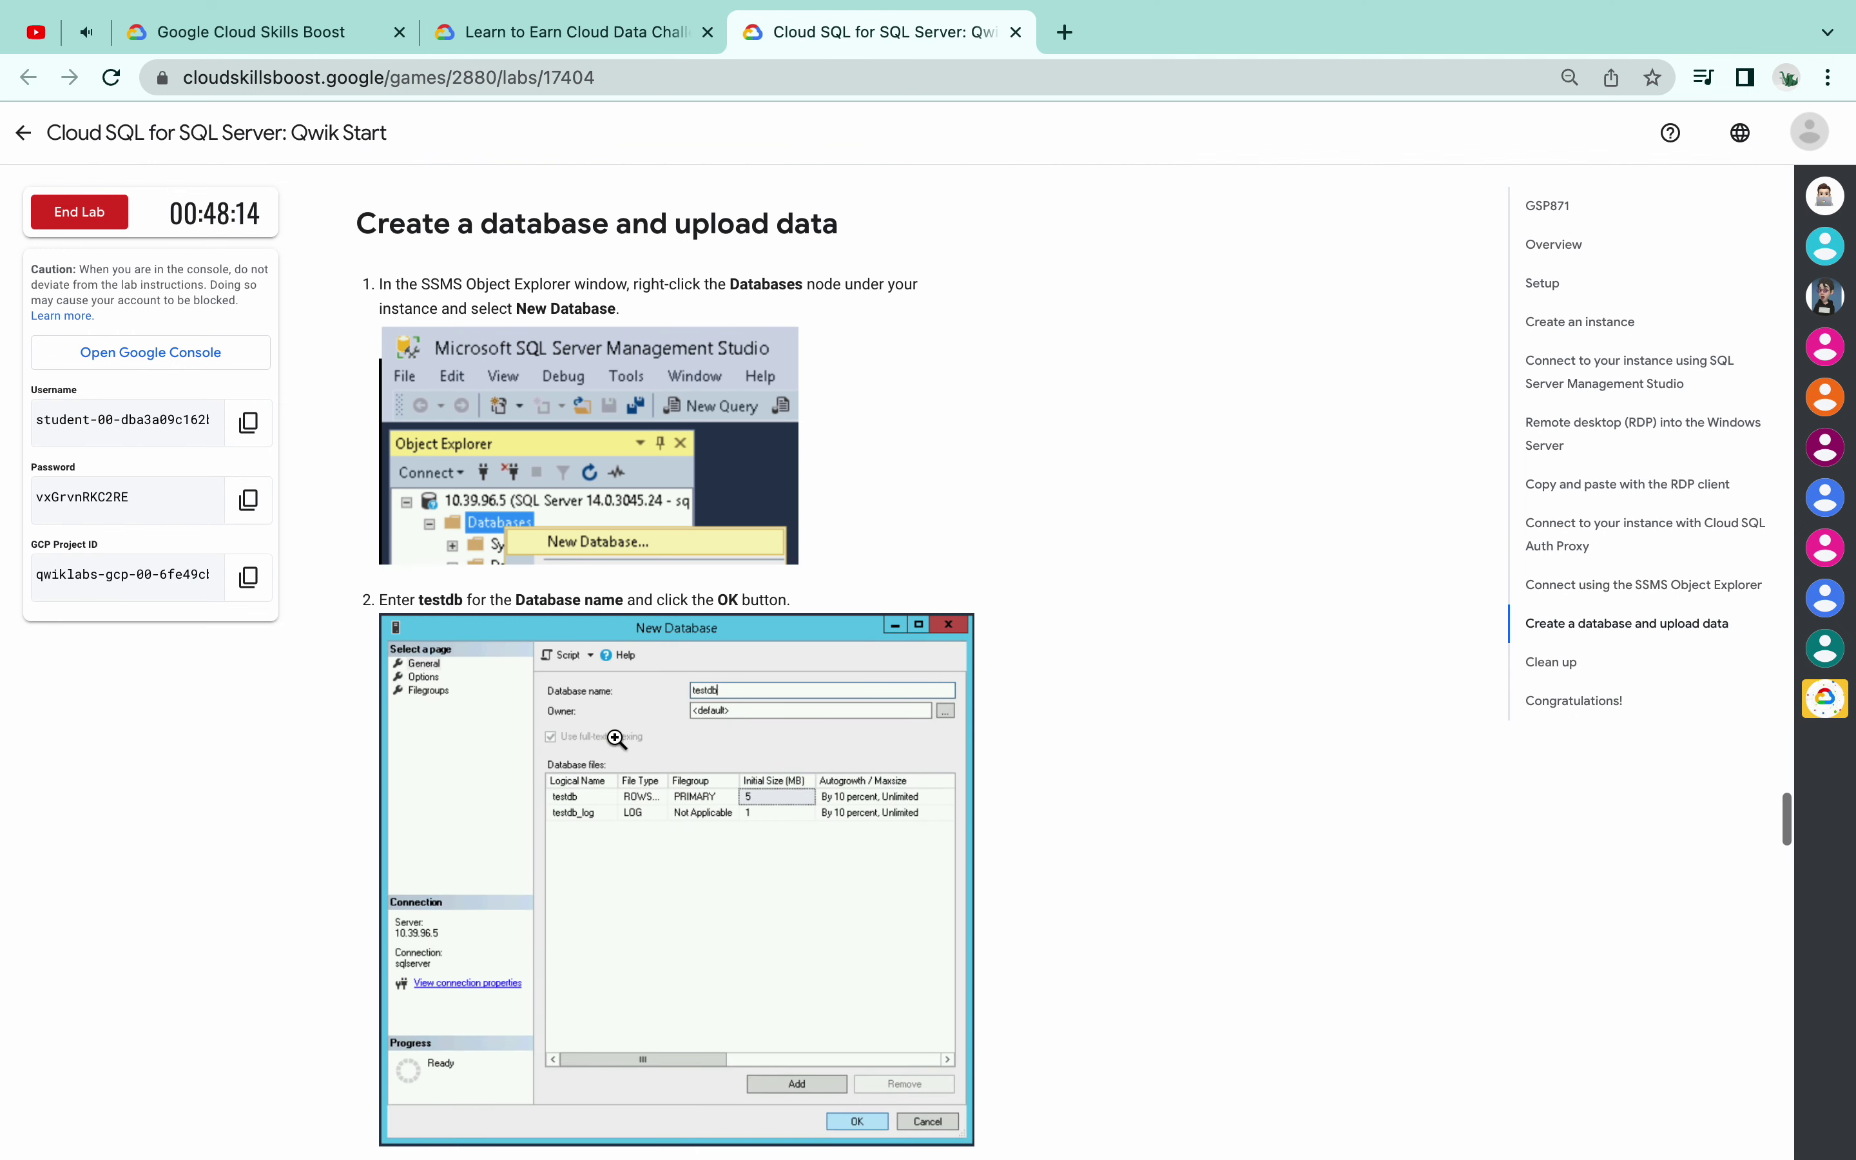
pyautogui.doubleClick(438, 597)
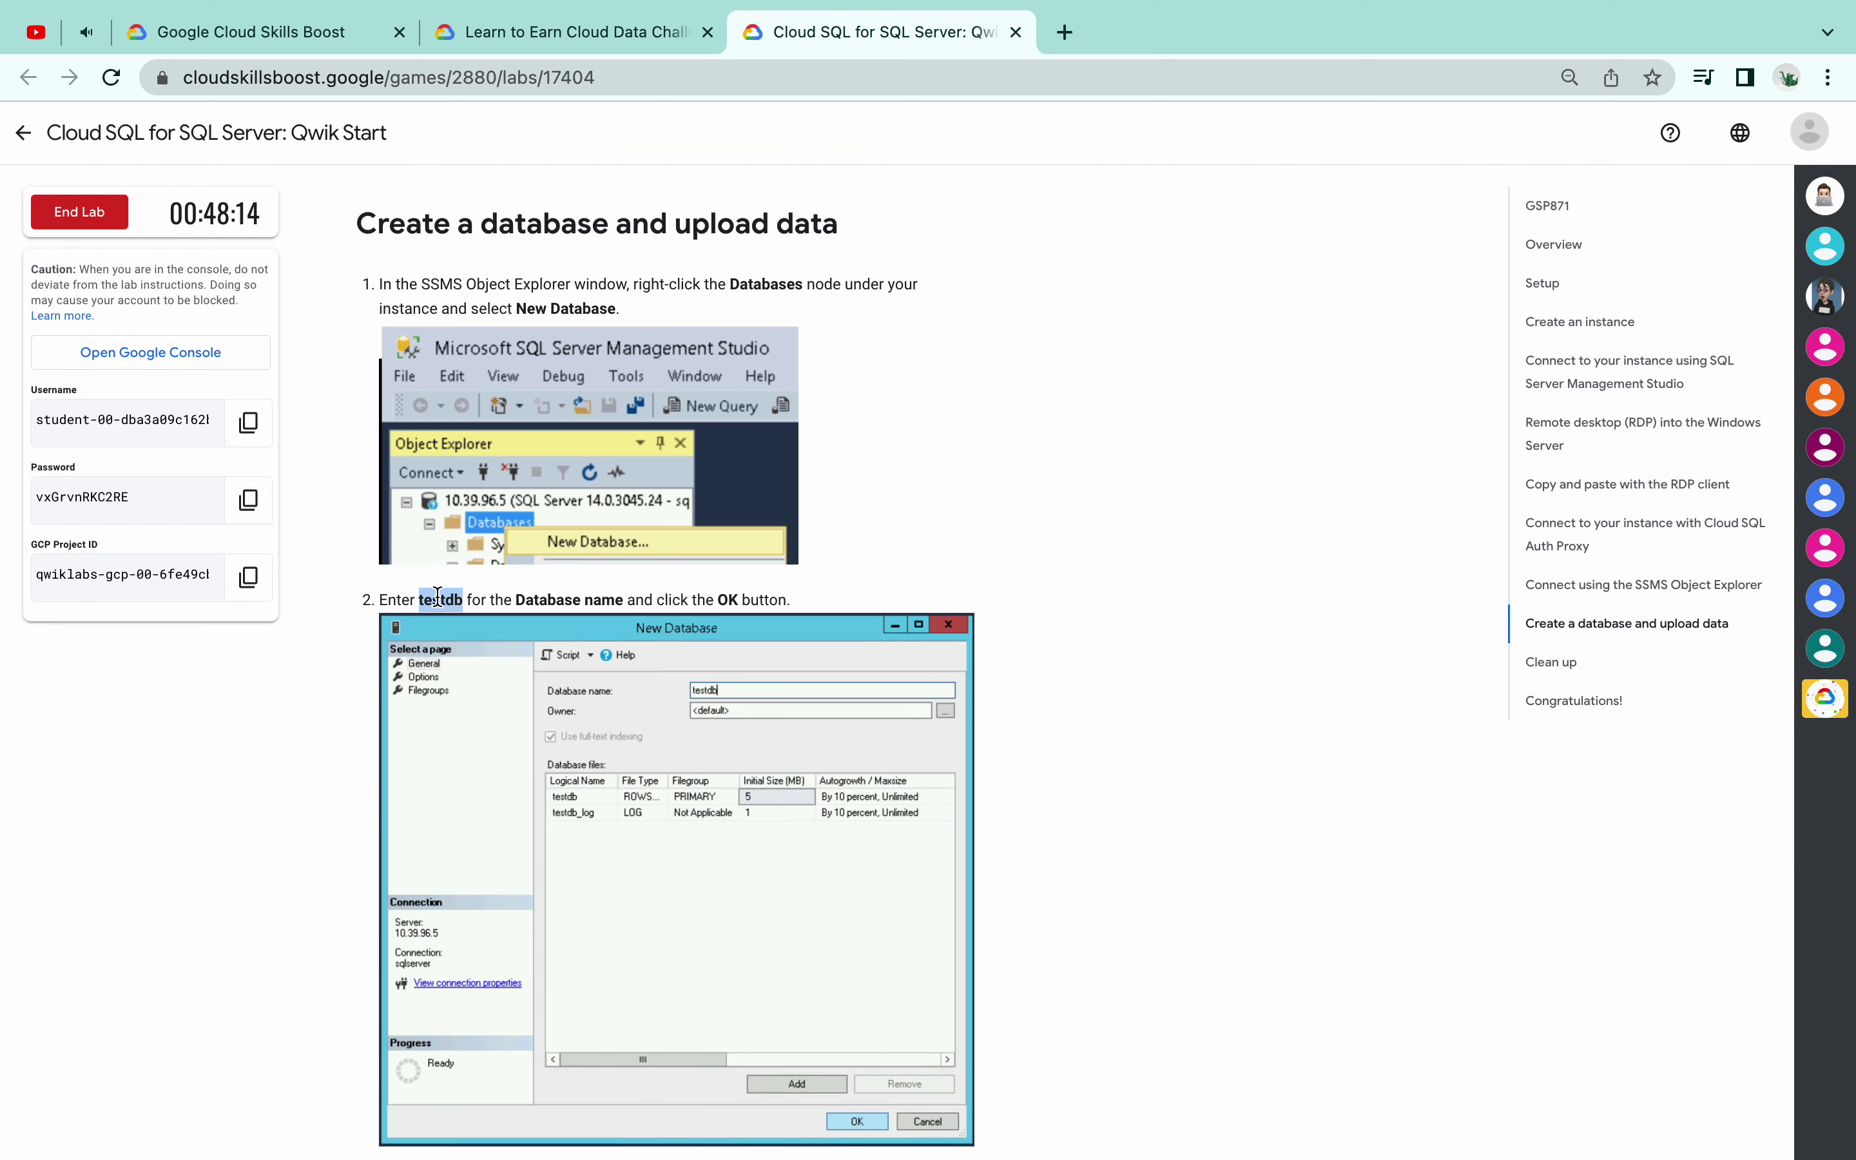
pyautogui.hotkey('ctrl', 'Right')
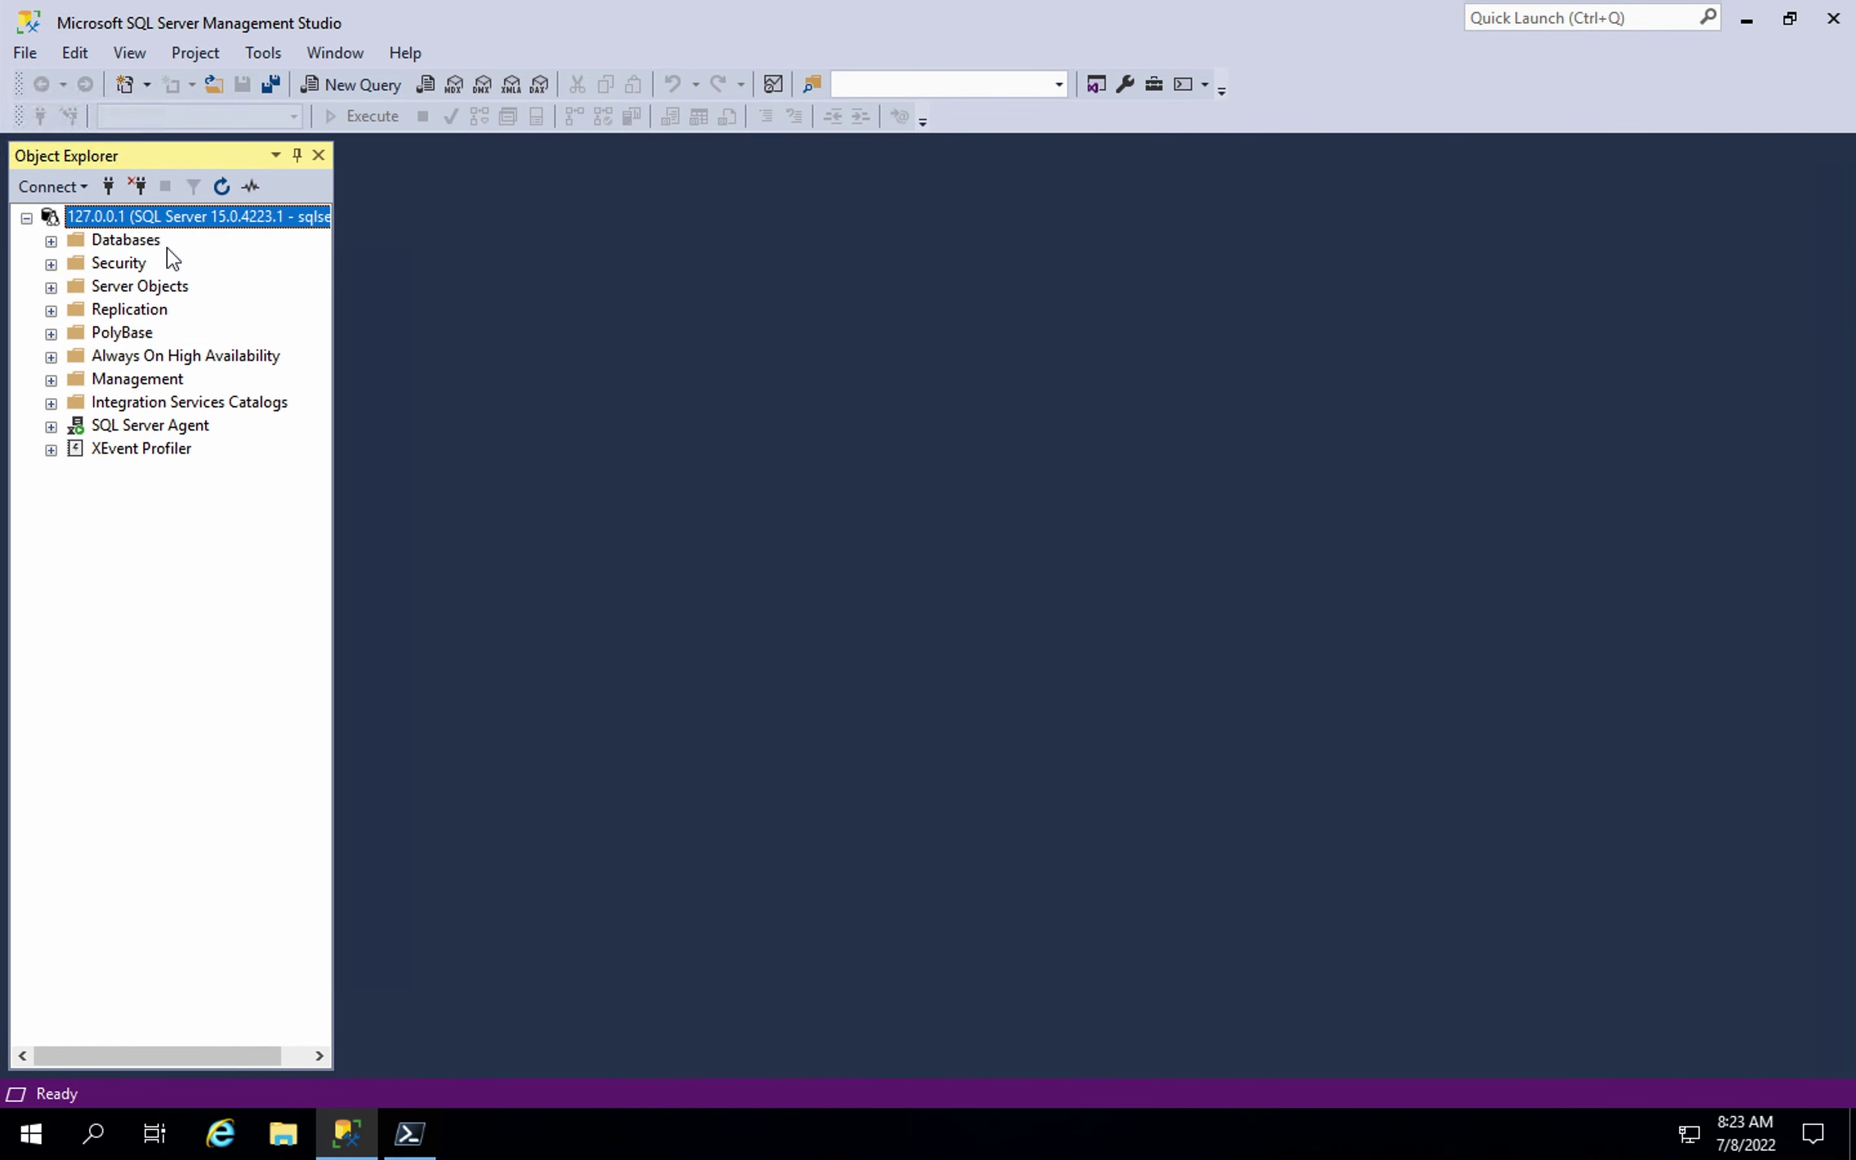
pyautogui.rightClick(166, 246)
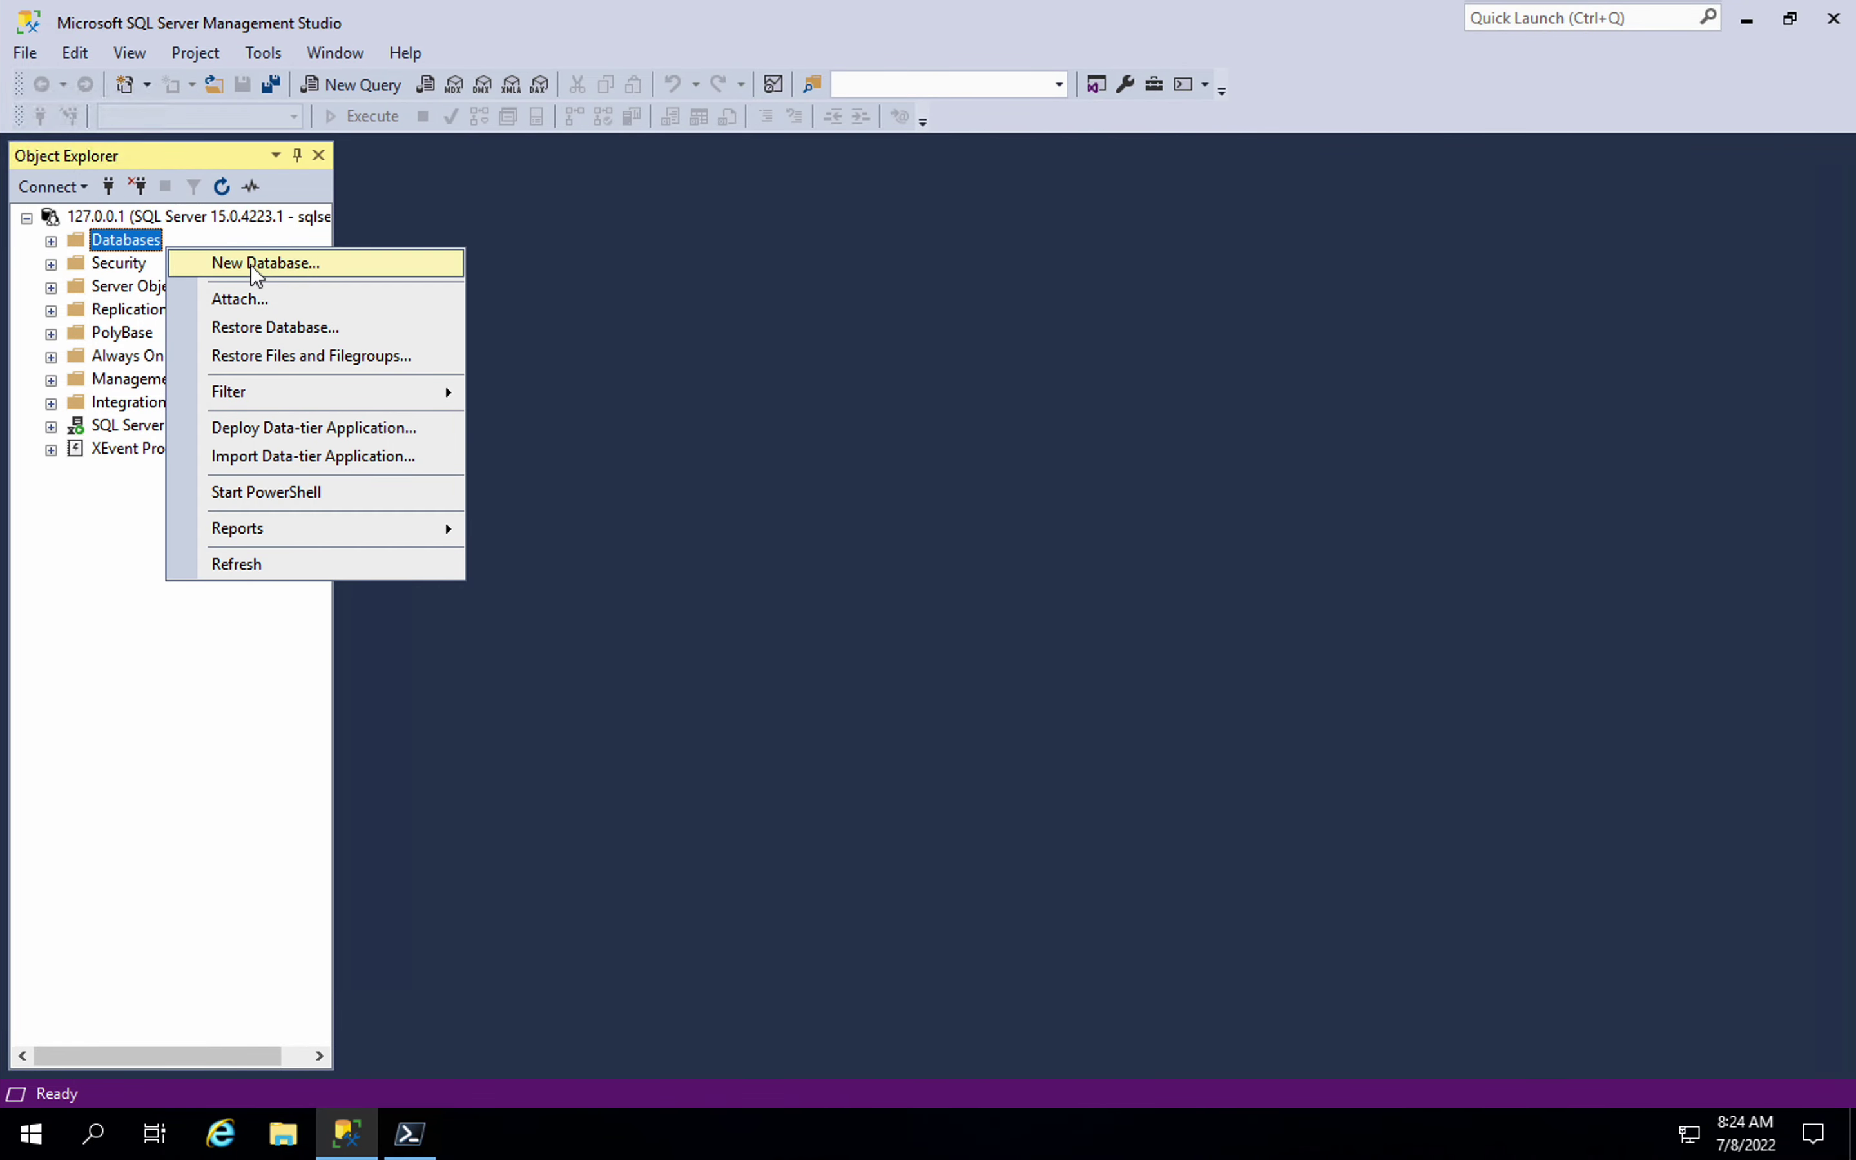
pyautogui.click(252, 262)
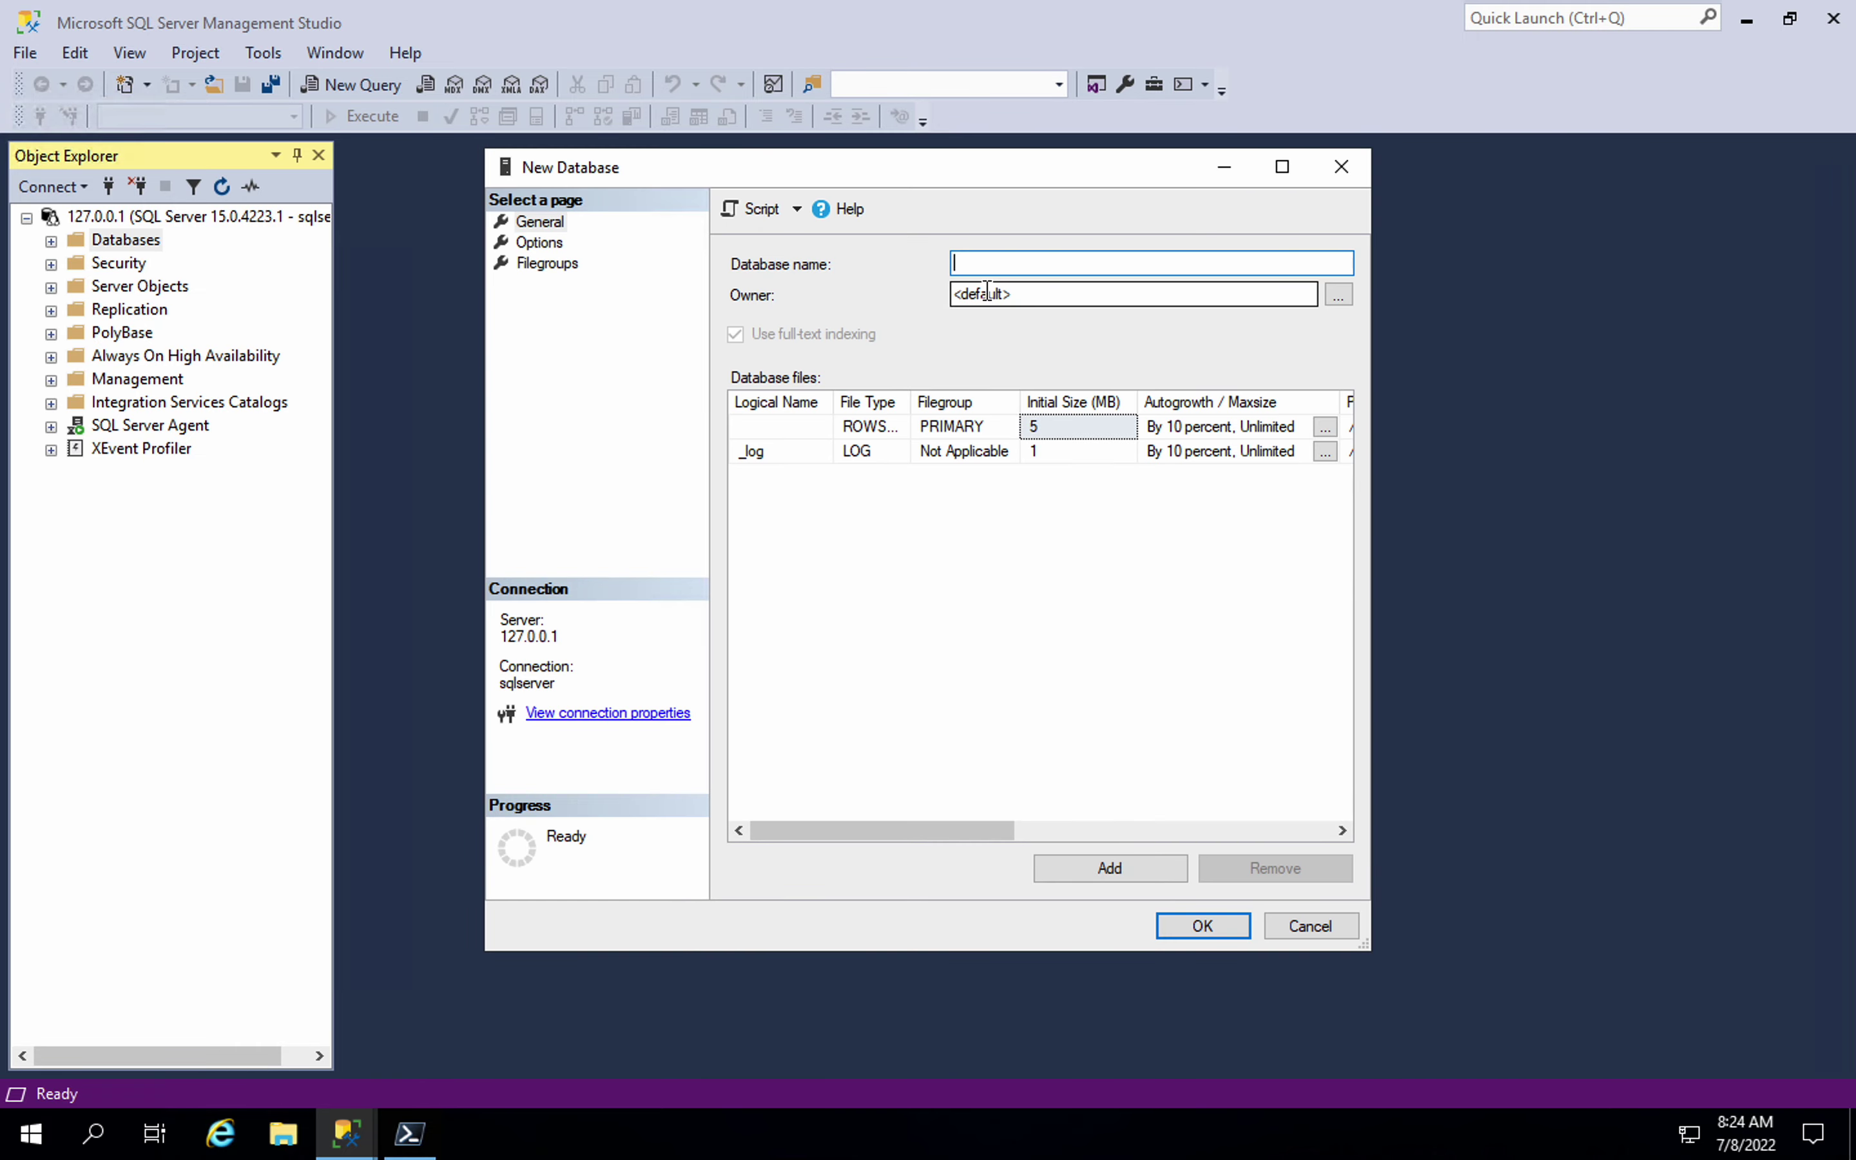
pyautogui.write('testdb')
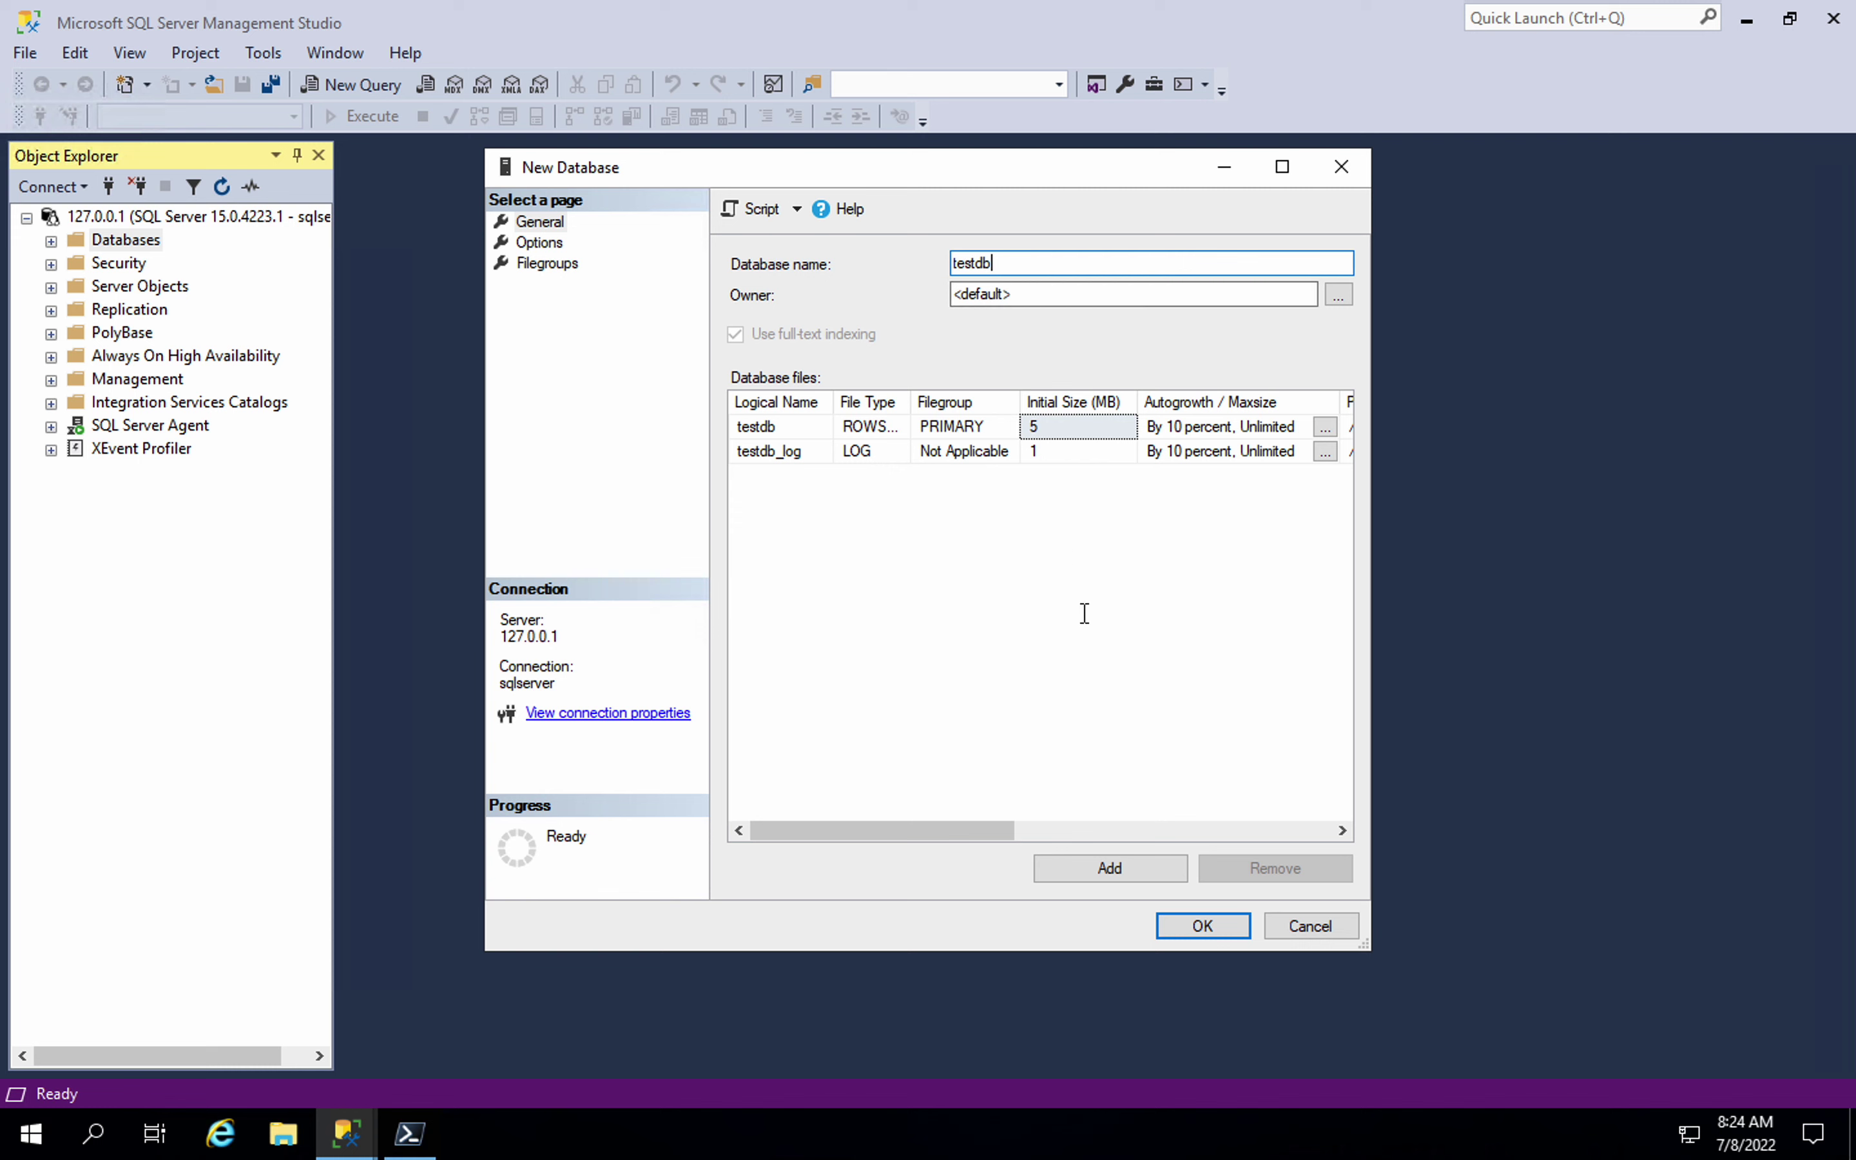
pyautogui.click(1187, 926)
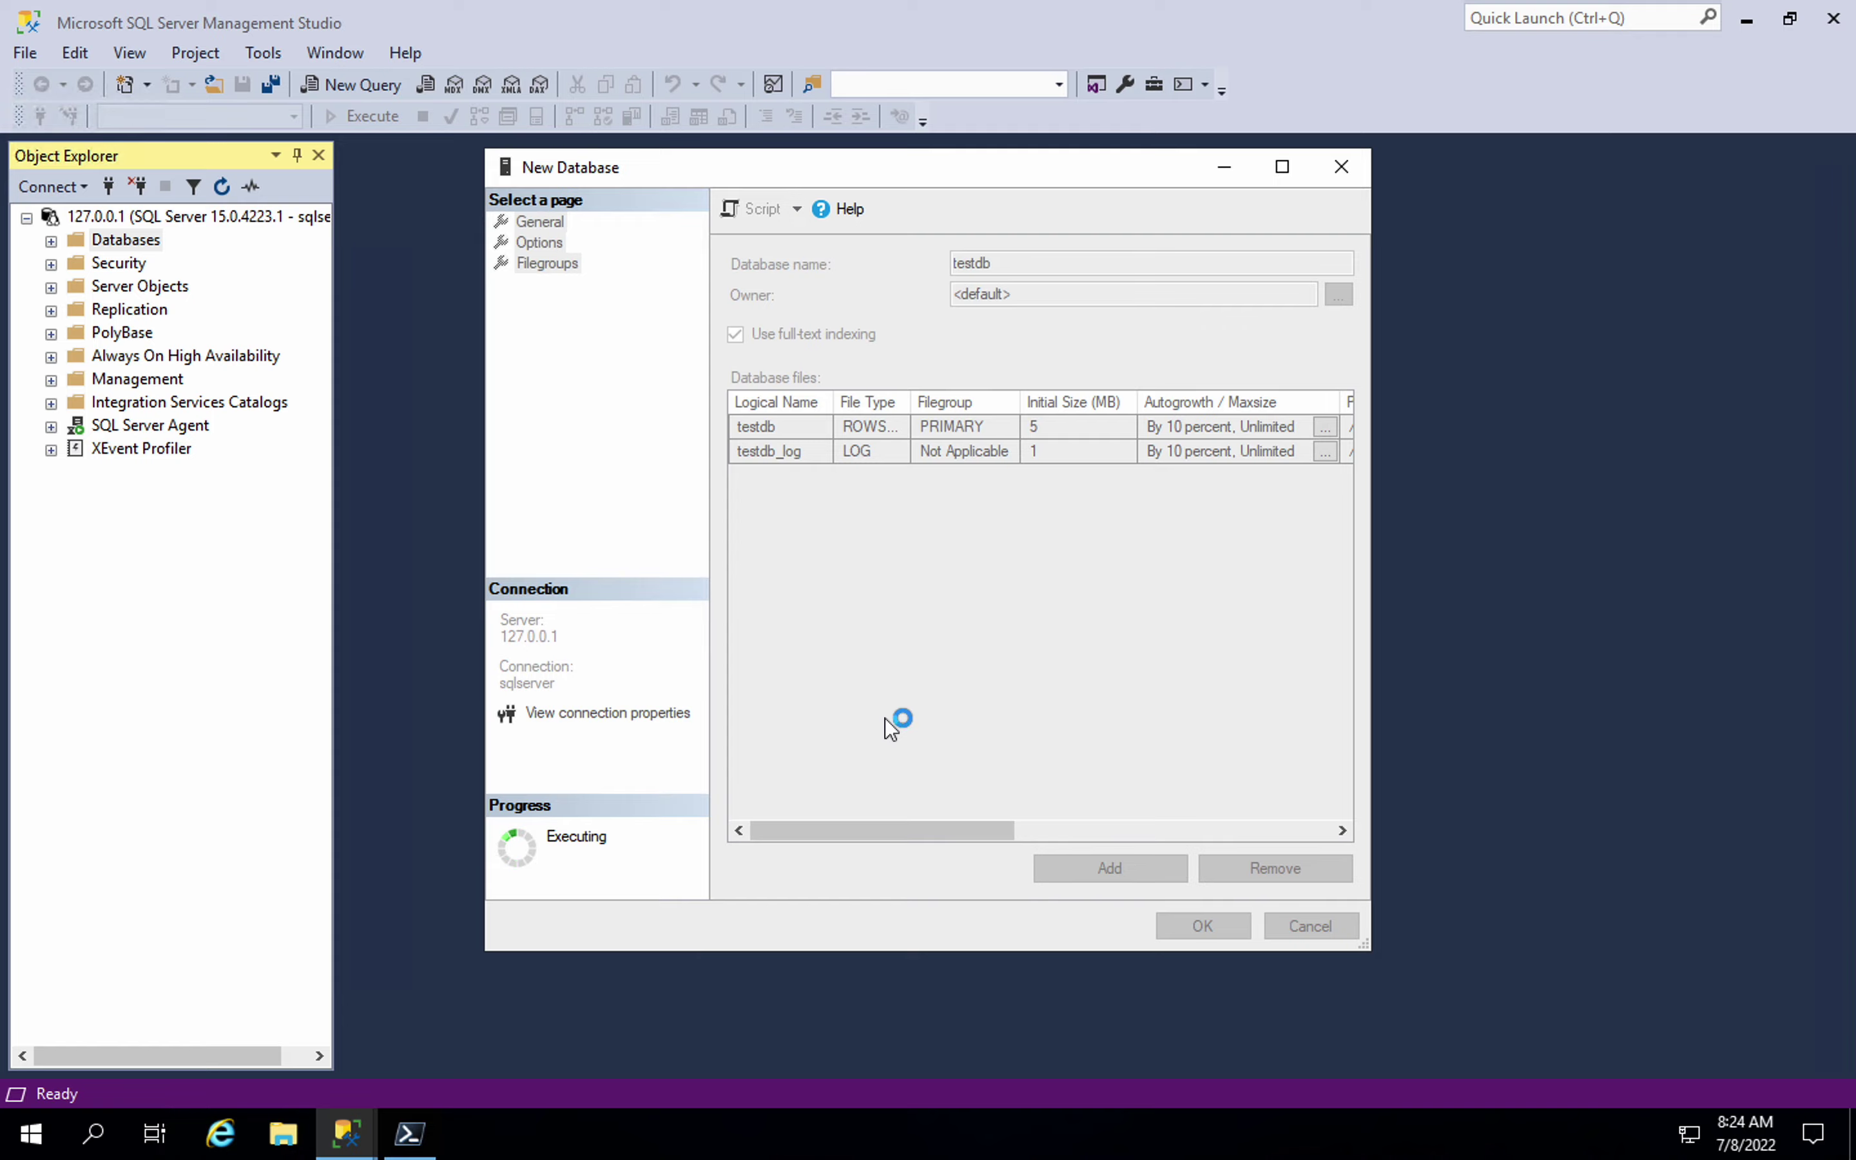
# Check the lab progress for the Create a database objective and skim the remaining instructions to the end
pyautogui.hotkey('ctrl', 'Left')
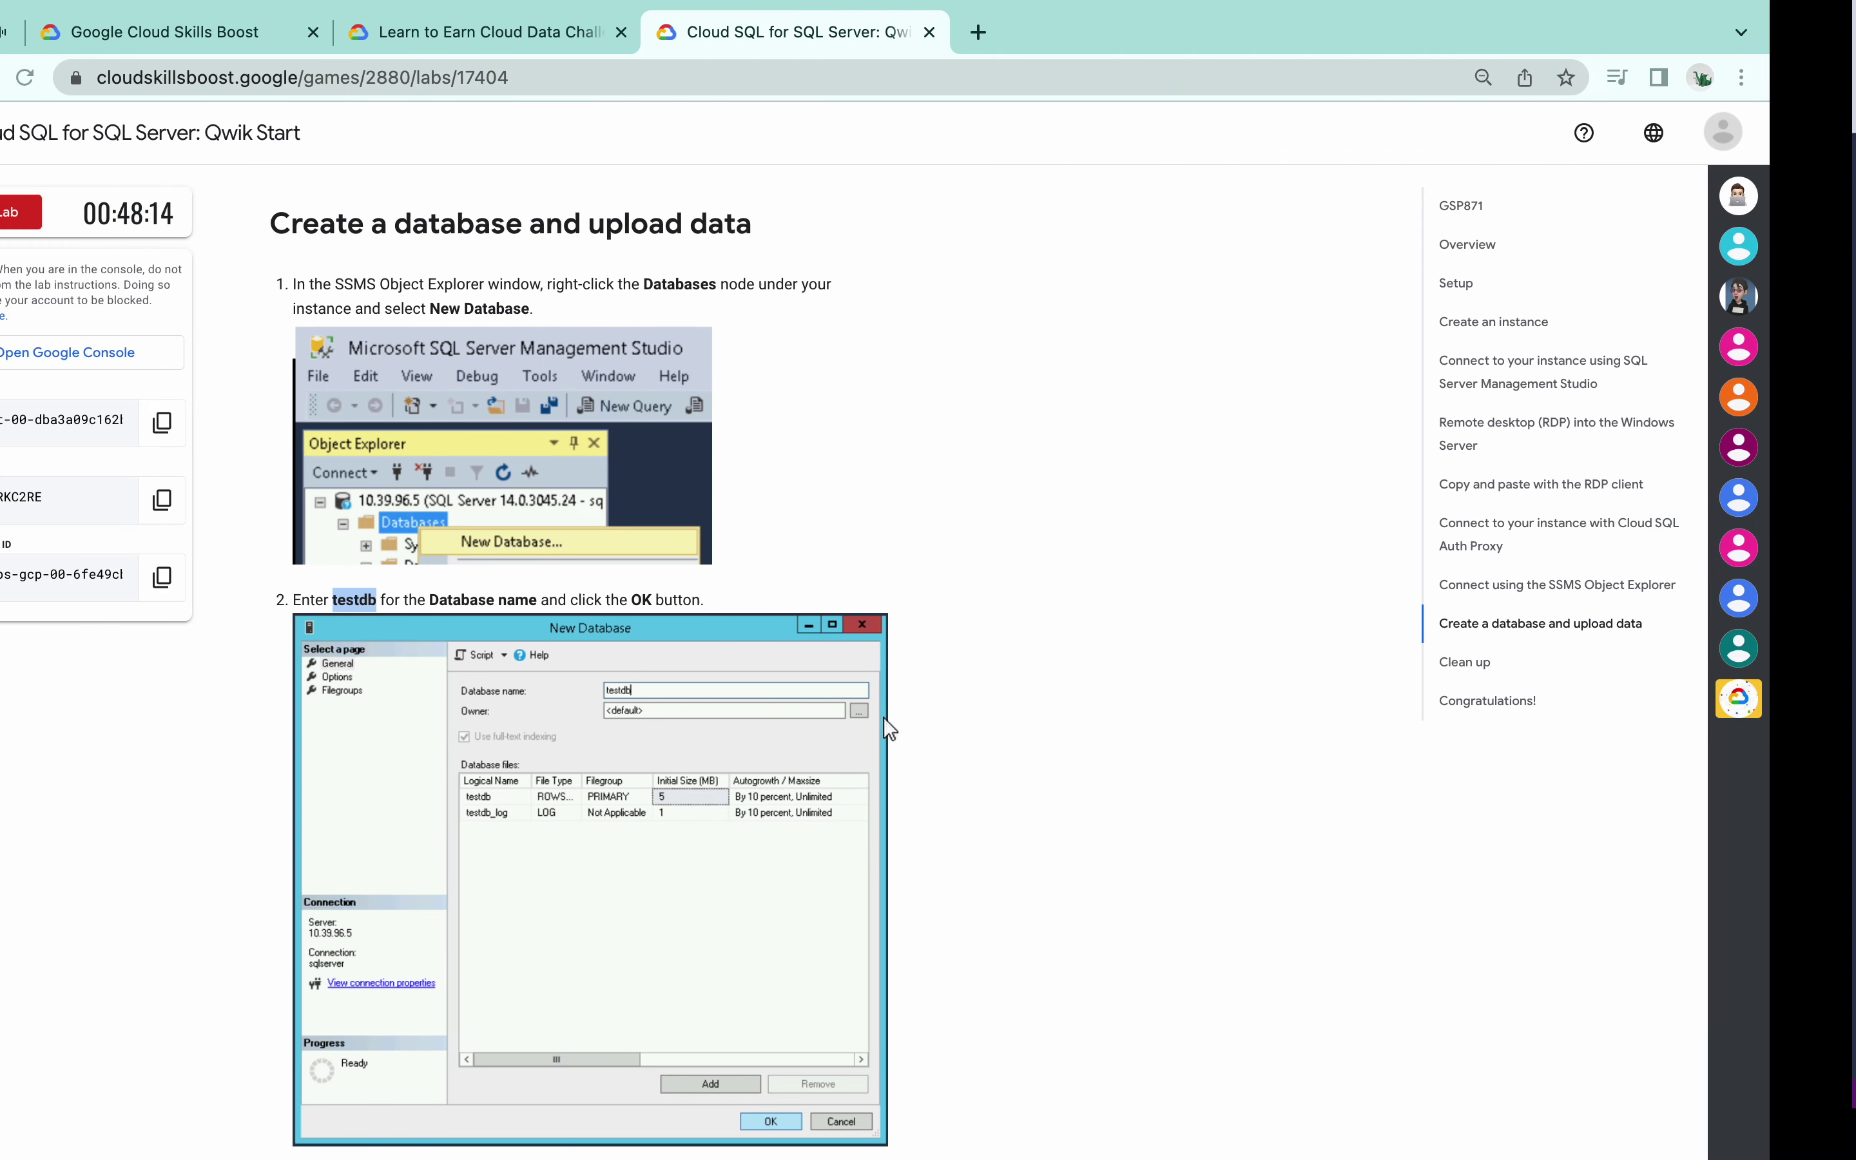
pyautogui.scroll(-10, 810, 746)
pyautogui.scroll(3, 809, 745)
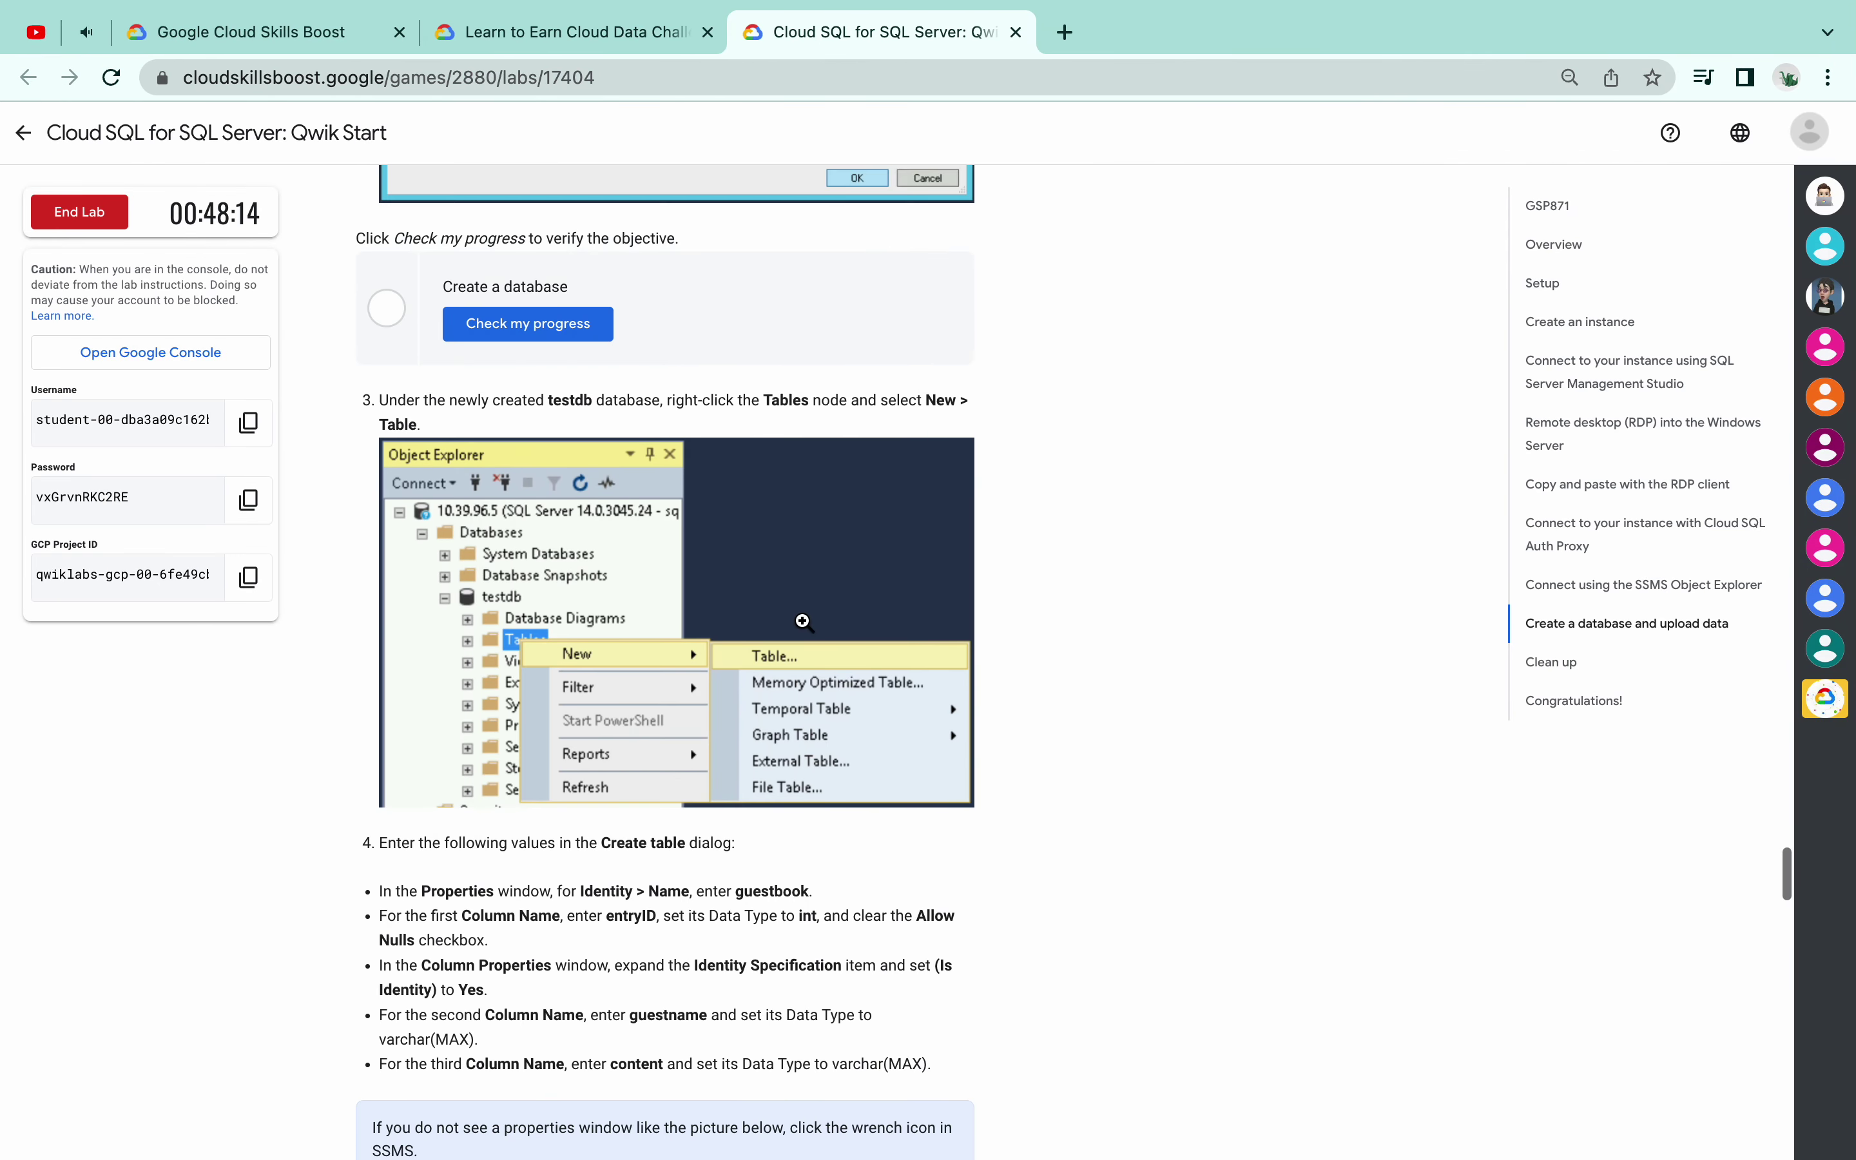
pyautogui.click(579, 324)
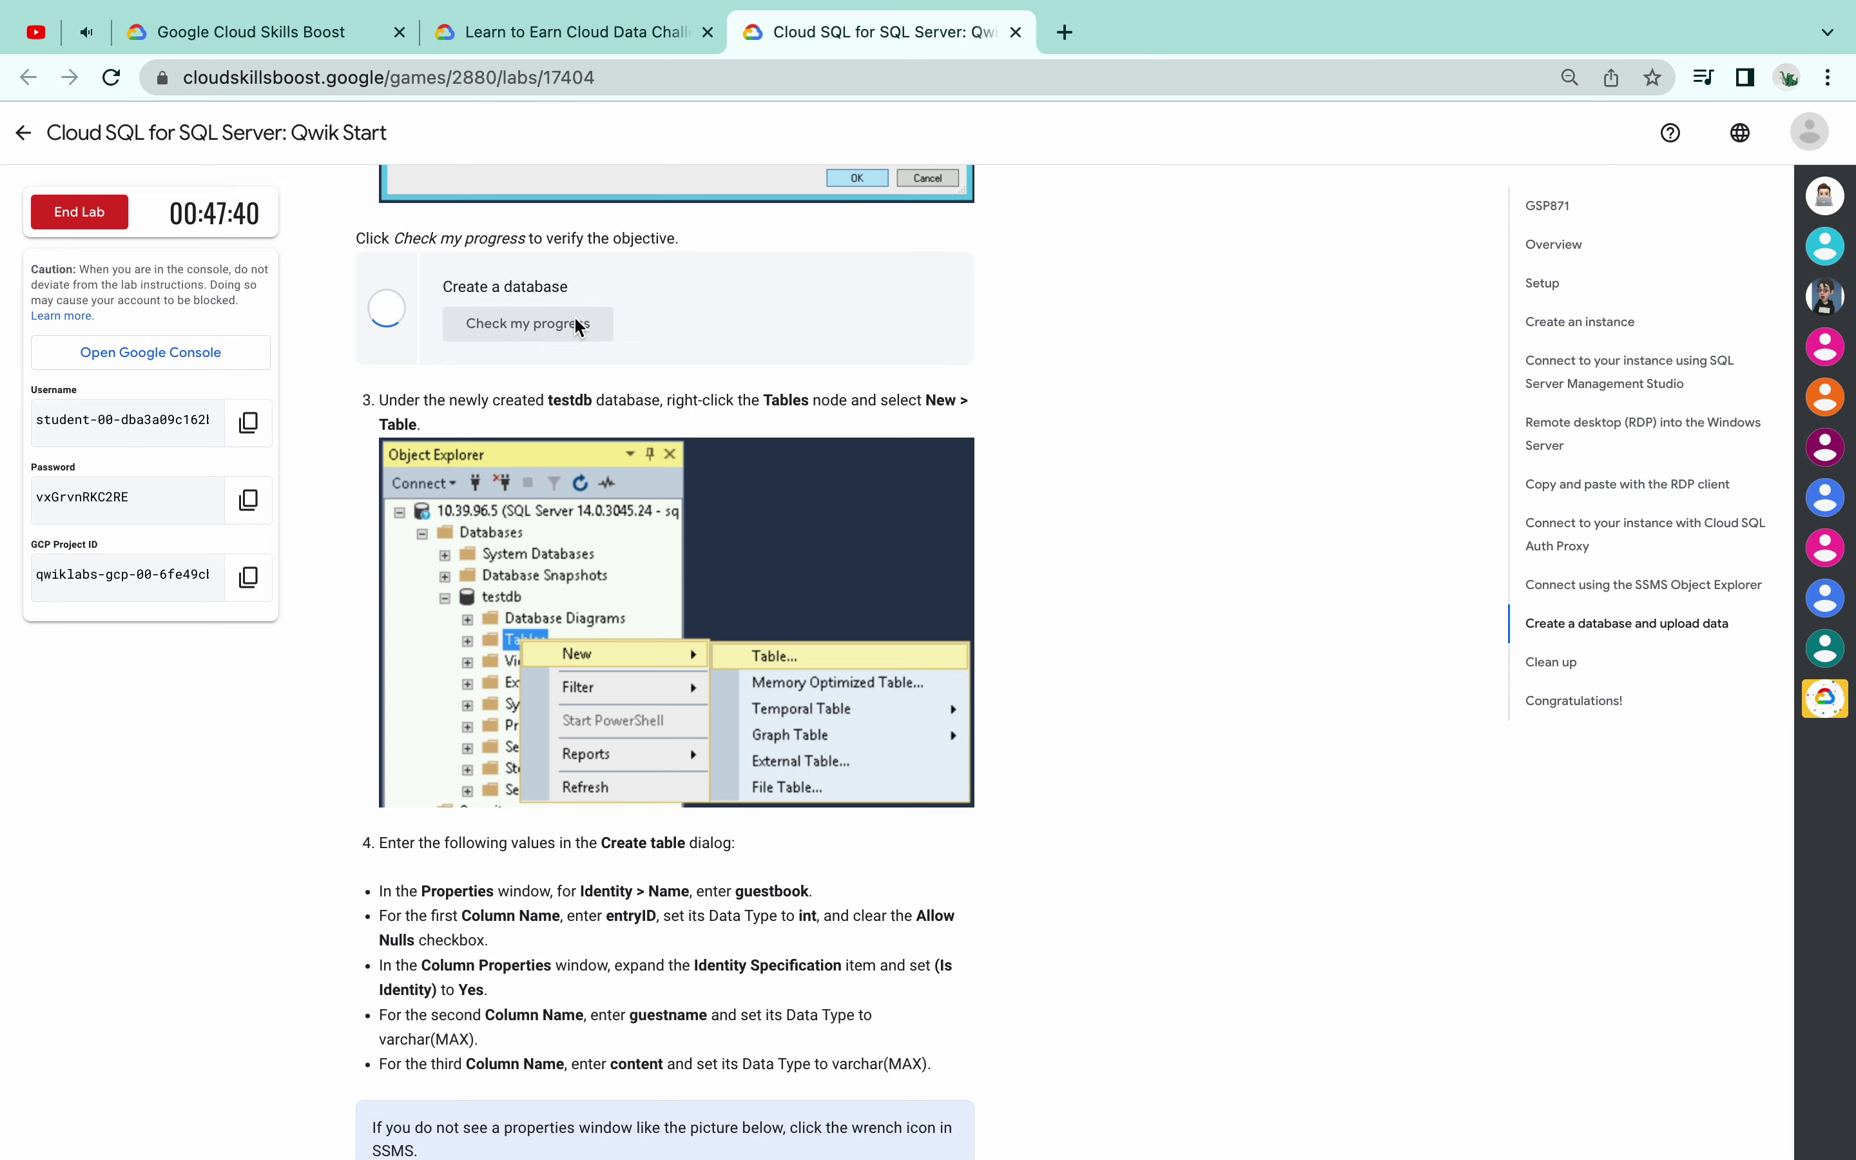
pyautogui.scroll(-15, 579, 324)
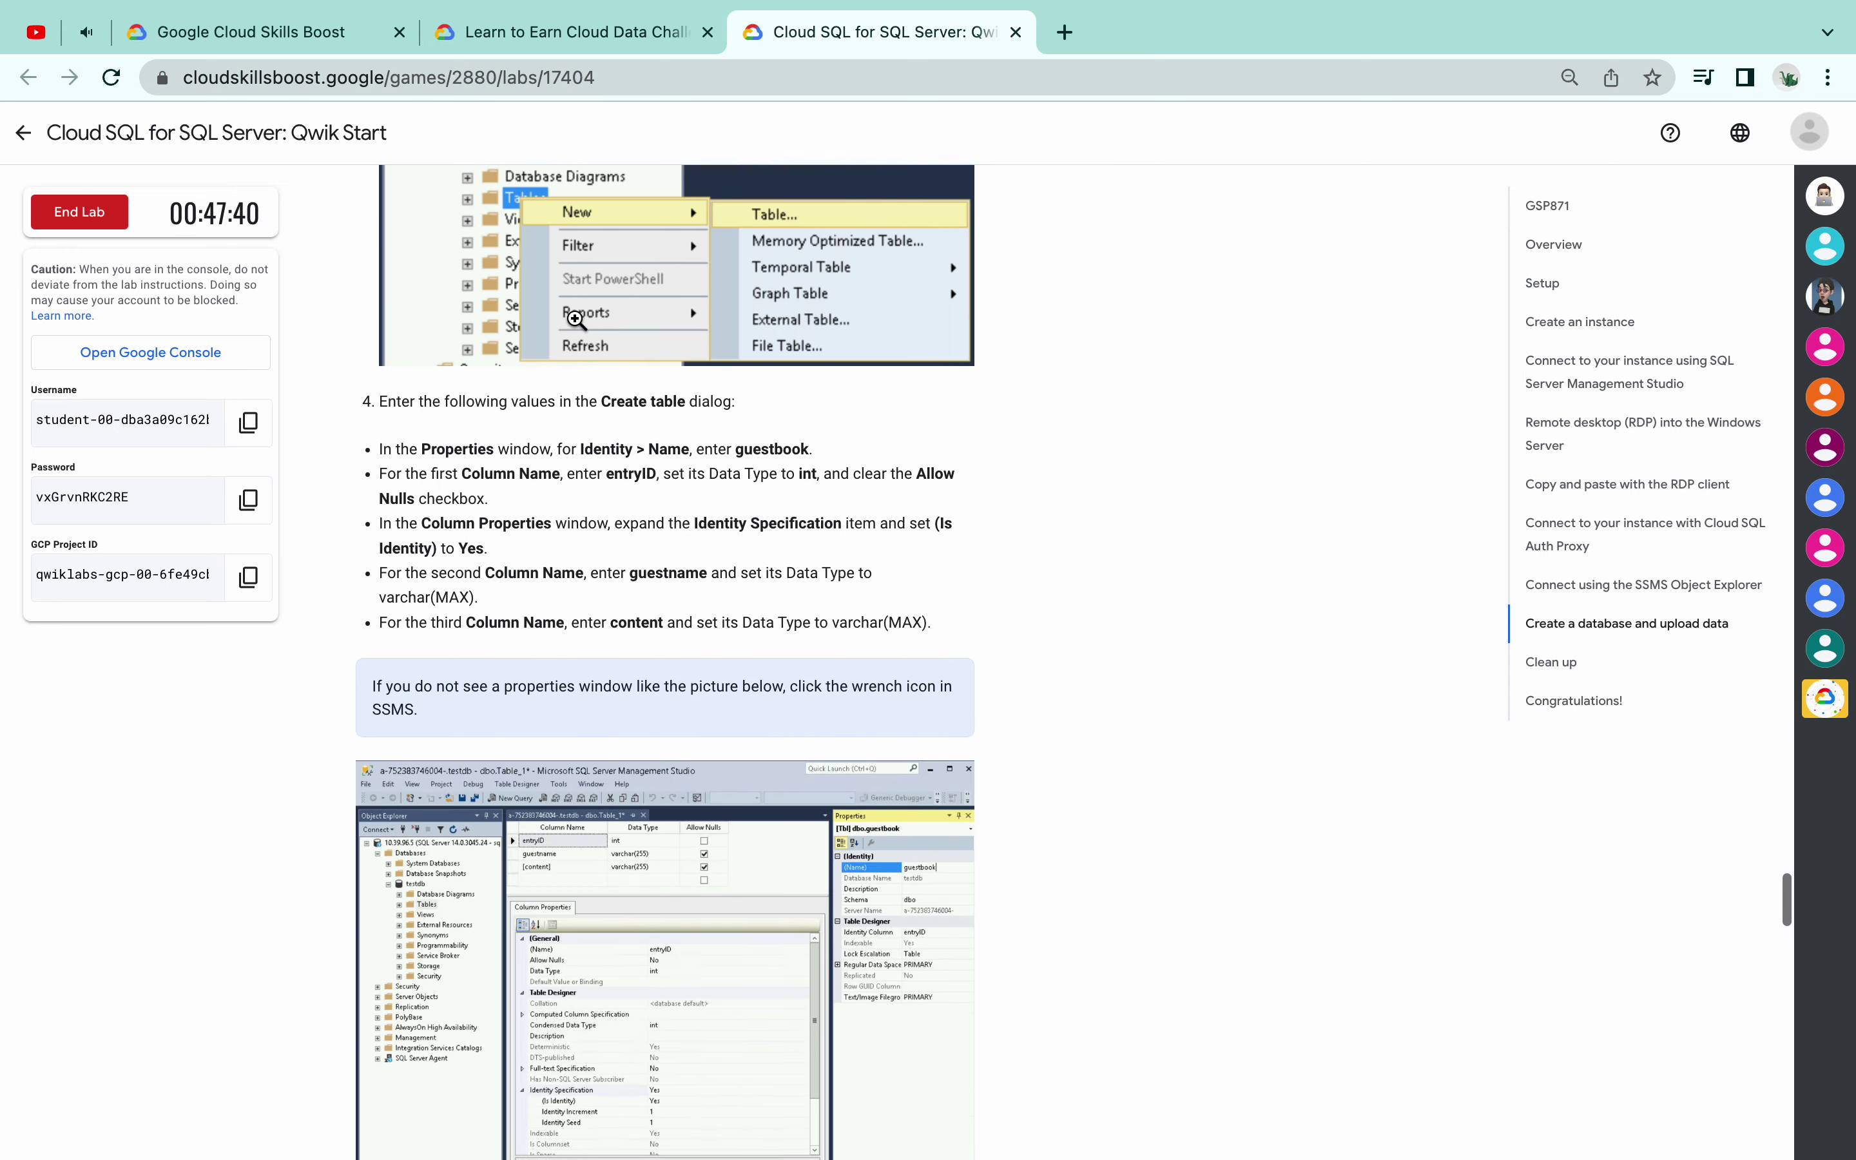
pyautogui.scroll(-20, 574, 314)
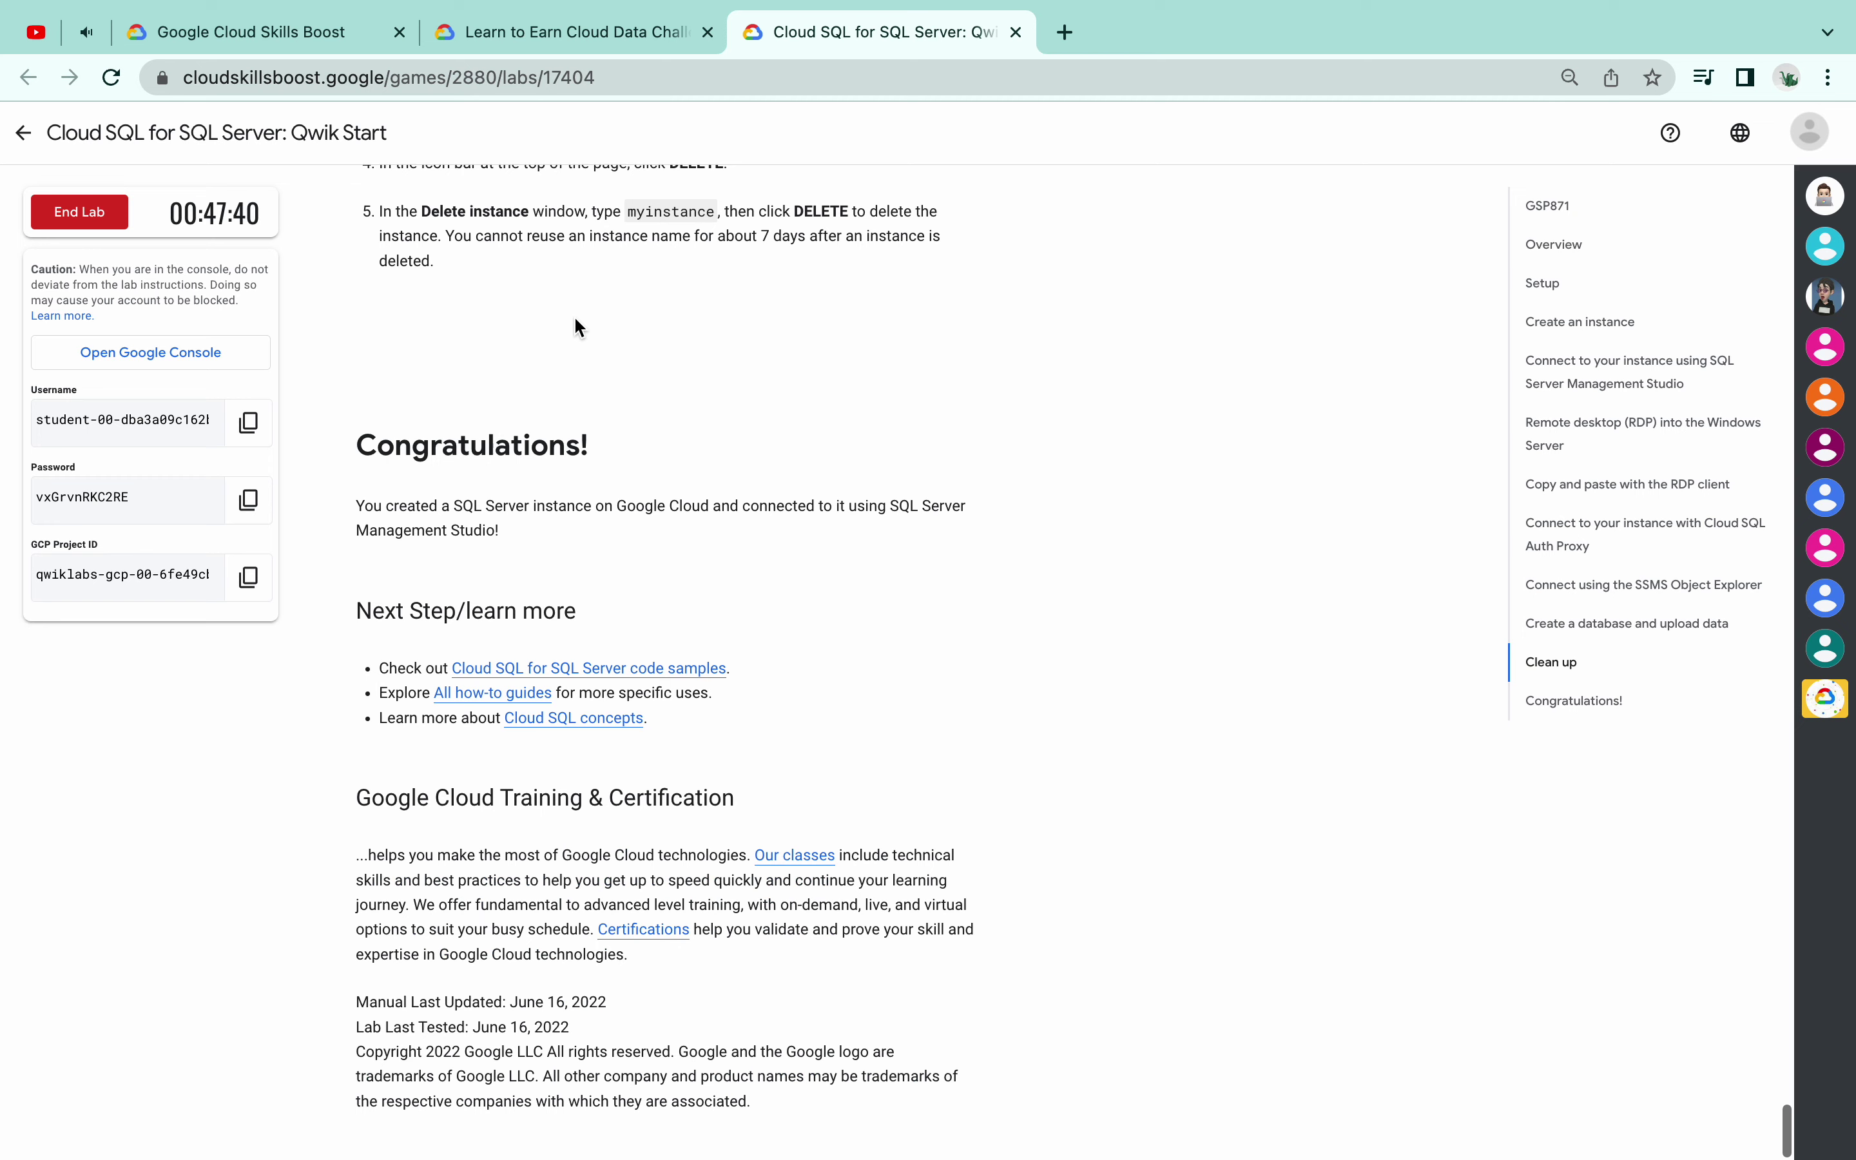
# Switch to Notes and add the closing line "Please like share & subscirbe" below the "wait for instance to create" line
pyautogui.hotkey('ctrl', 'Left')
pyautogui.click(1525, 709)
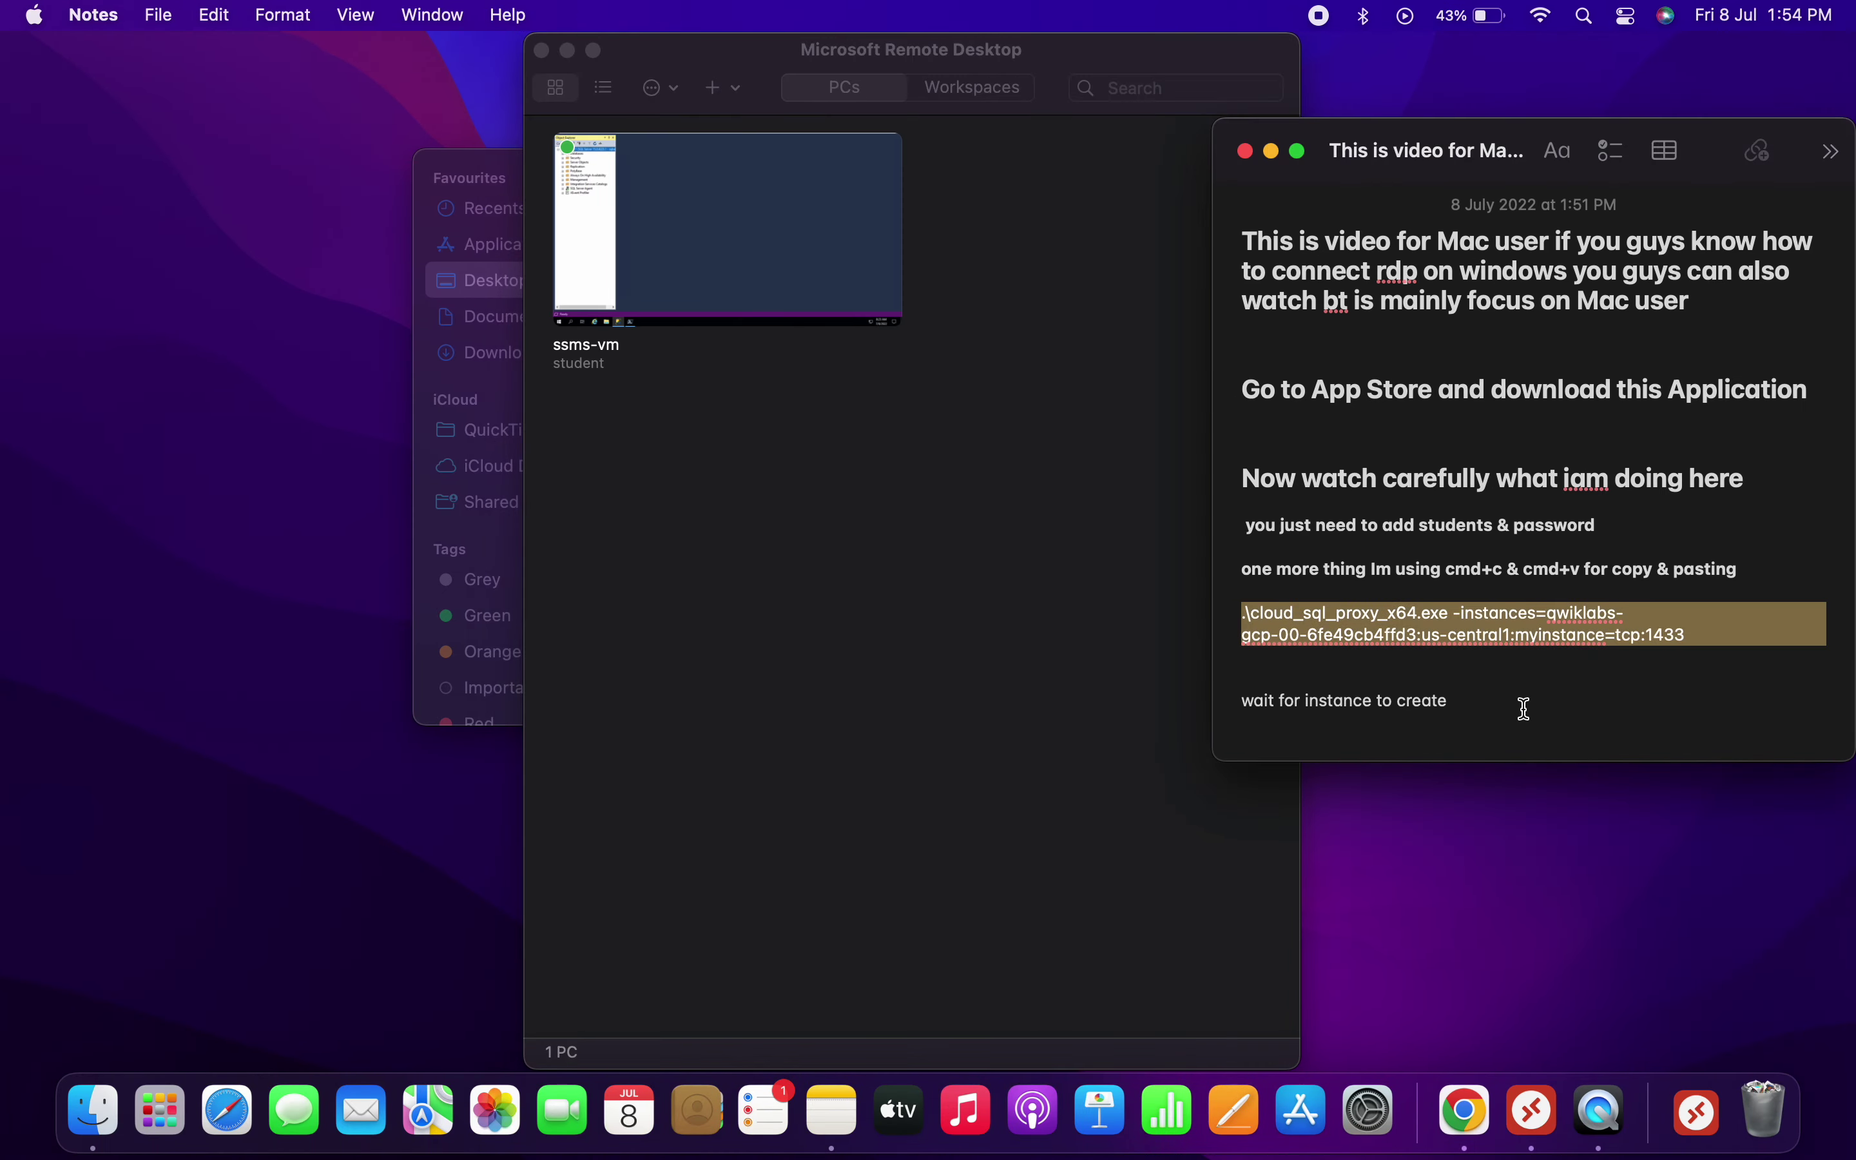
pyautogui.doubleClick(1527, 710)
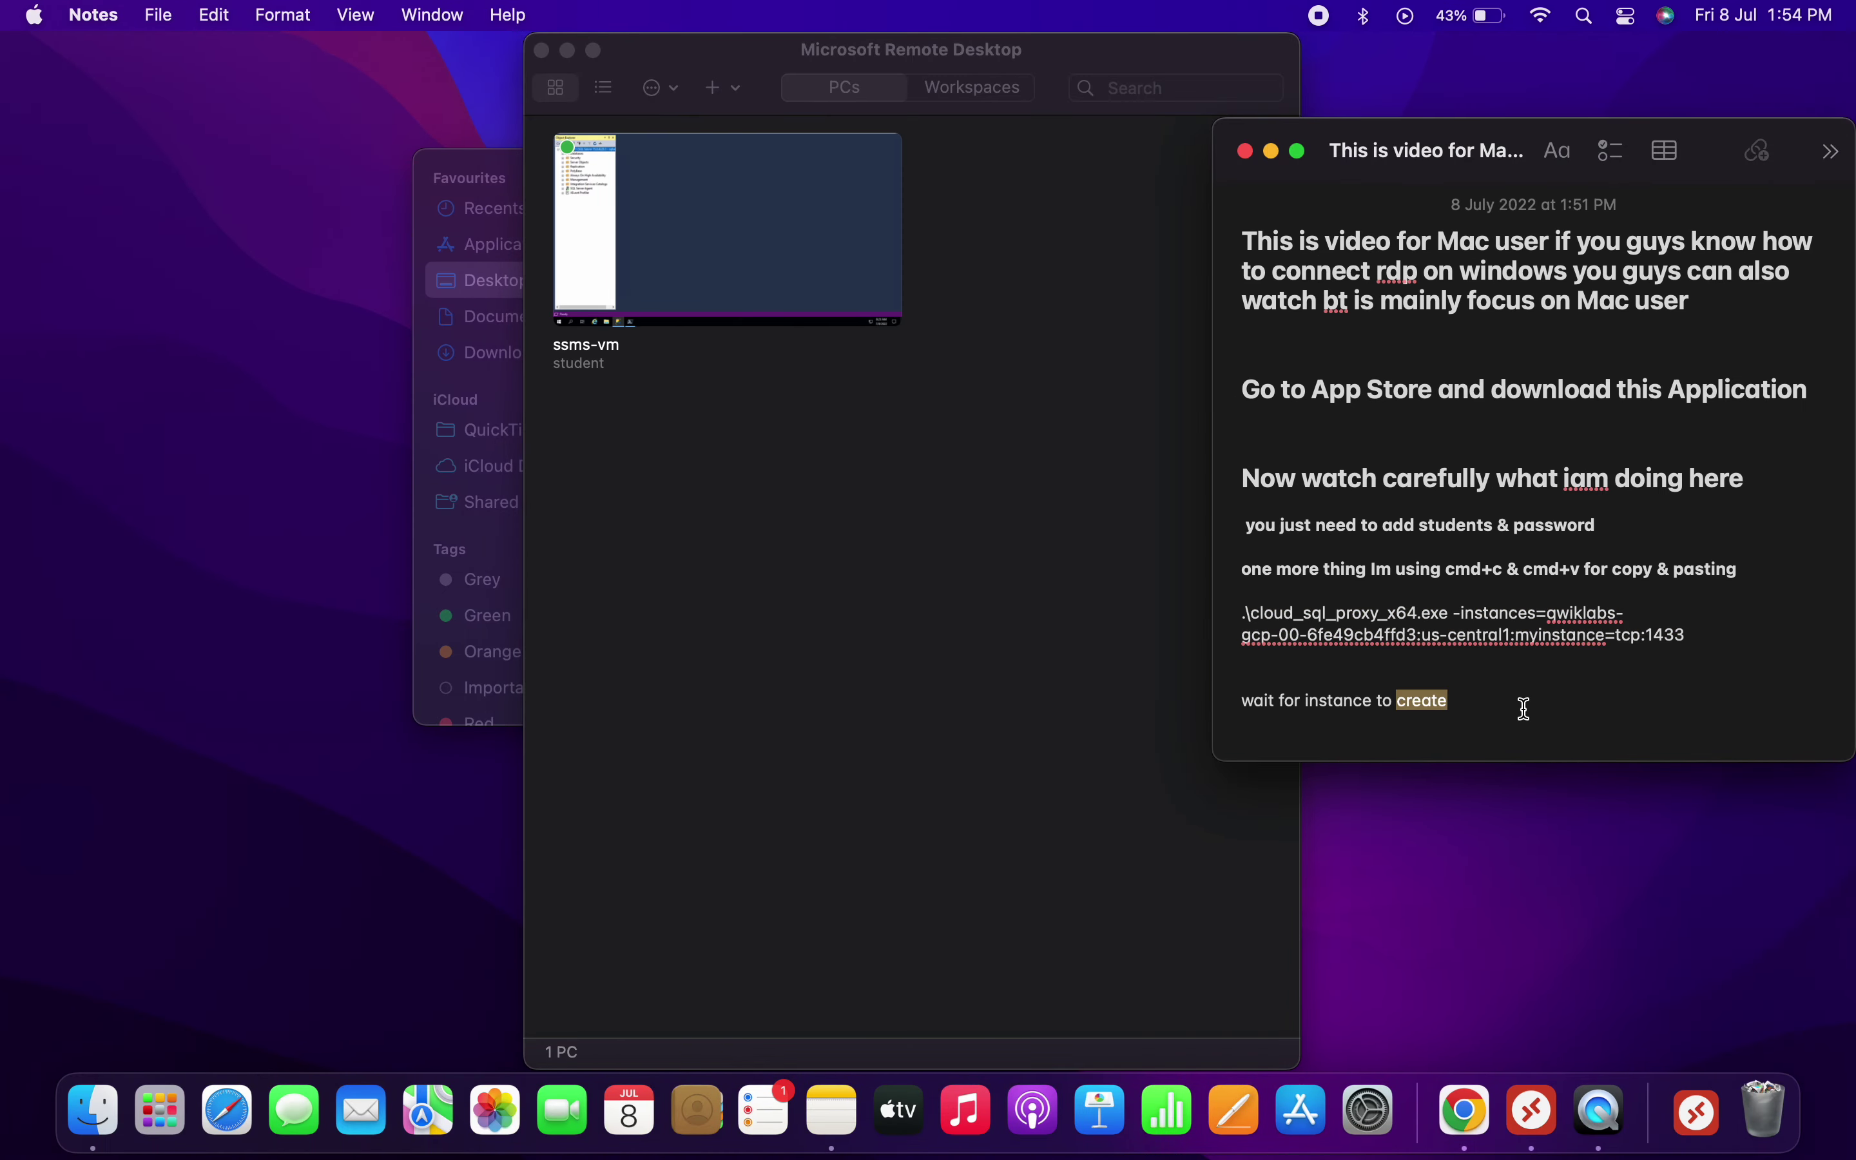
pyautogui.press('Right')
pyautogui.press('Return')
pyautogui.press('Return')
pyautogui.write('su')
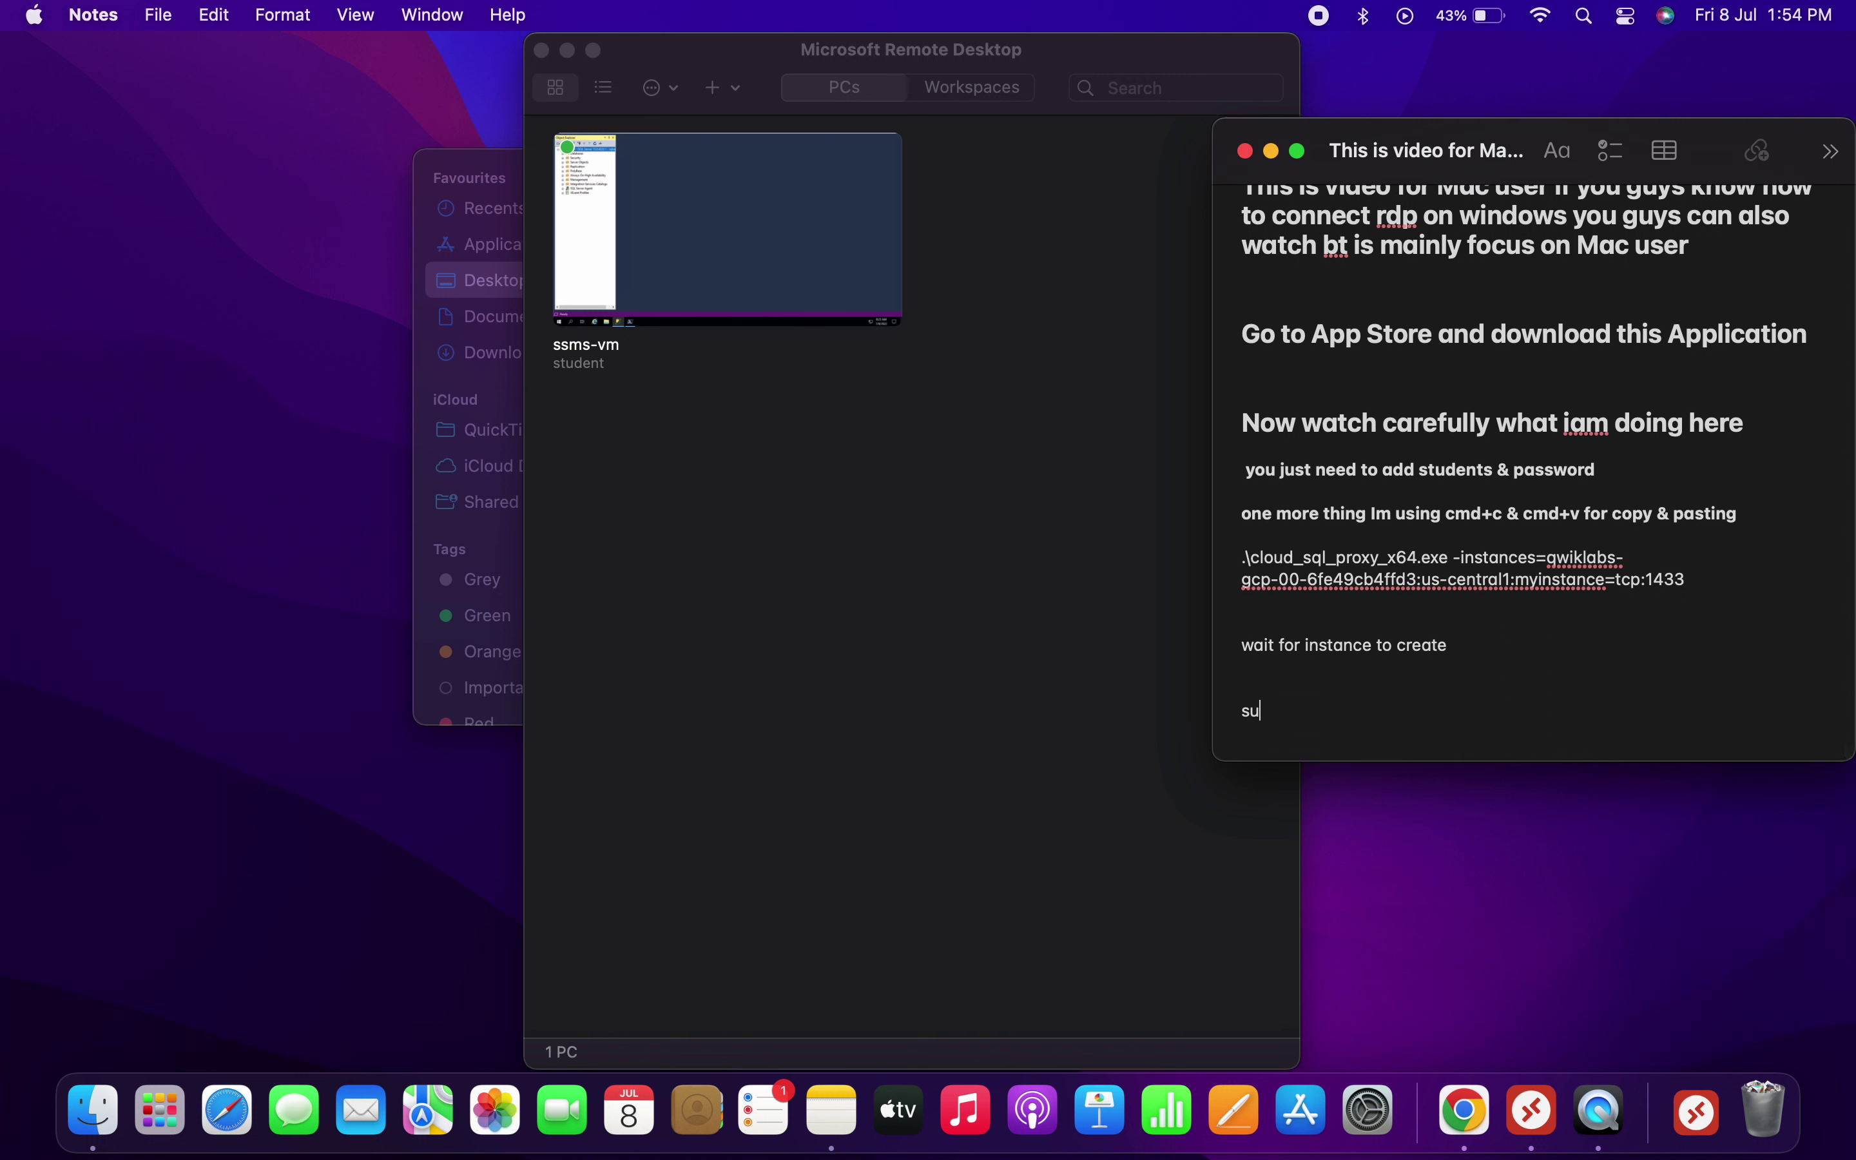
pyautogui.write('bscirbe')
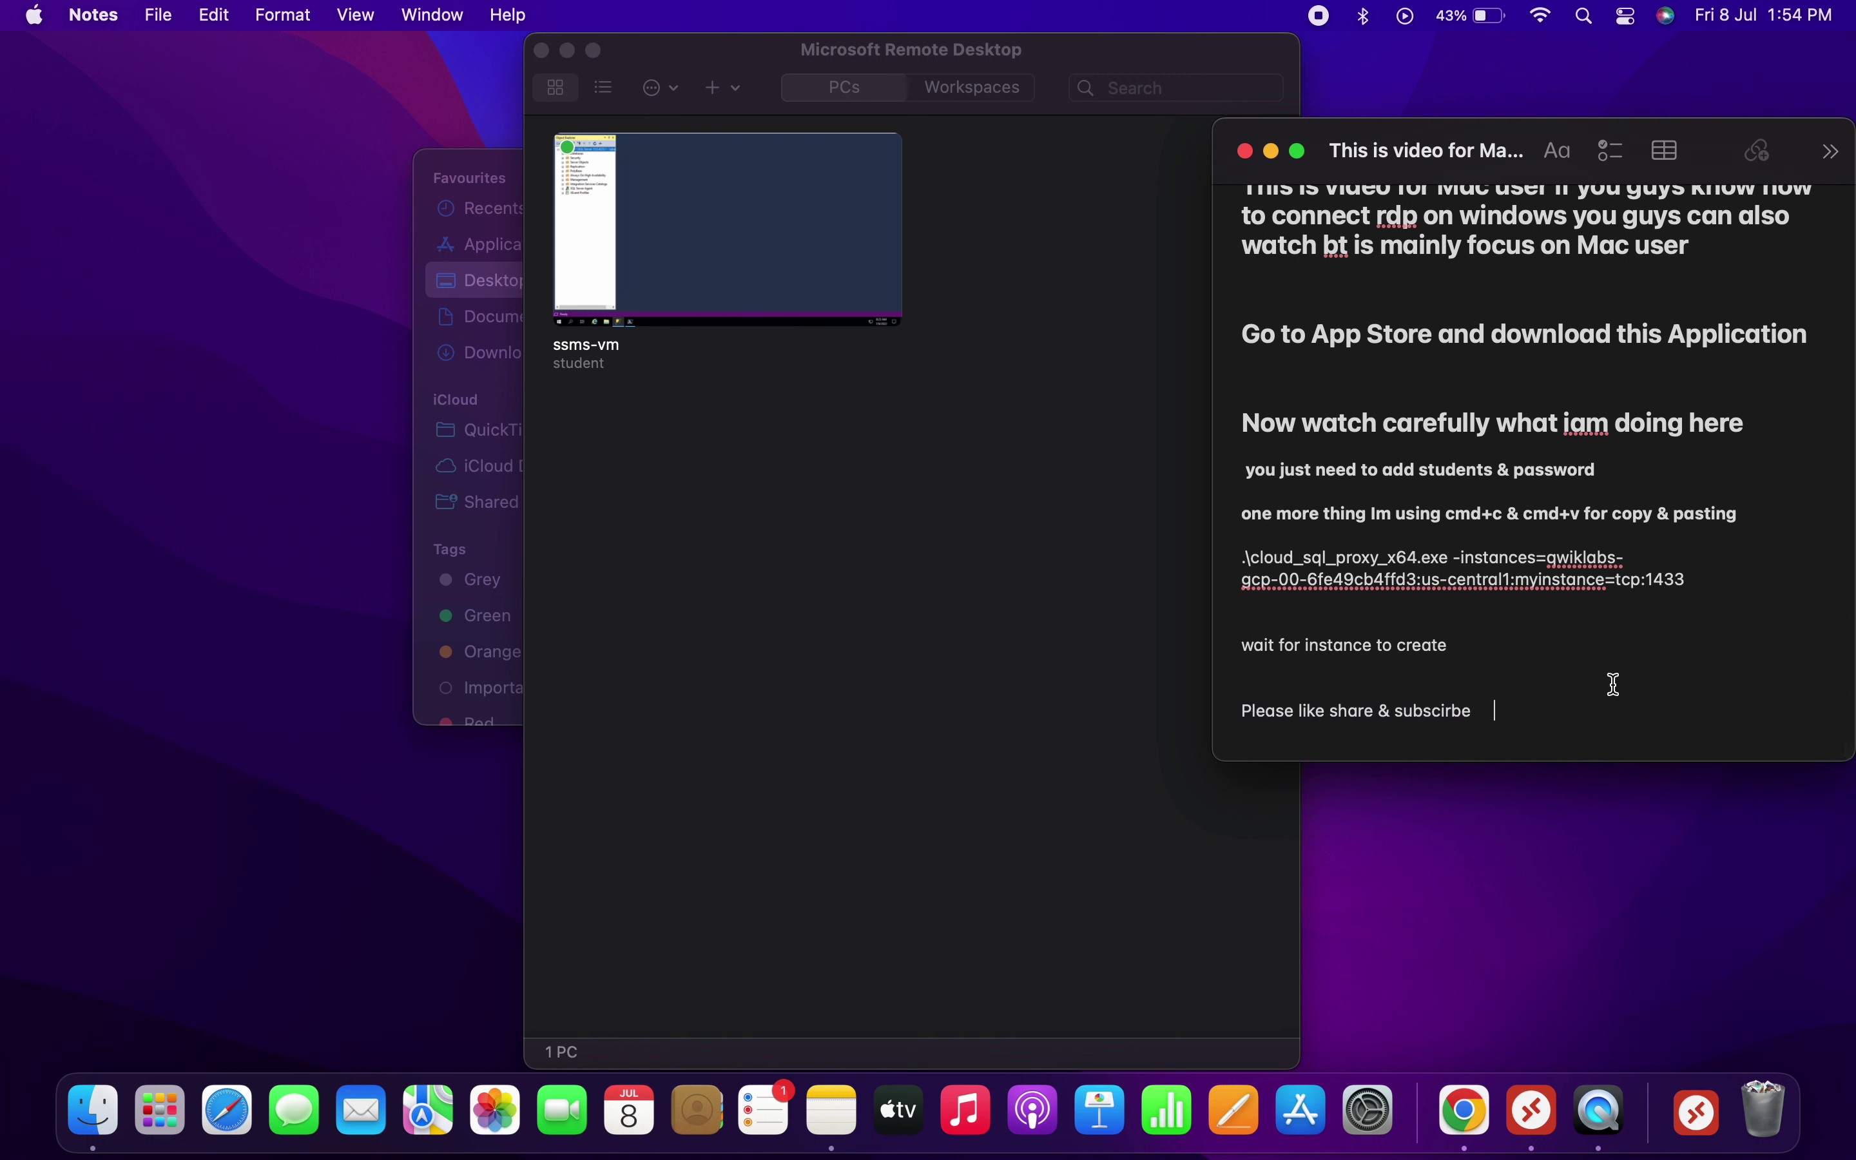